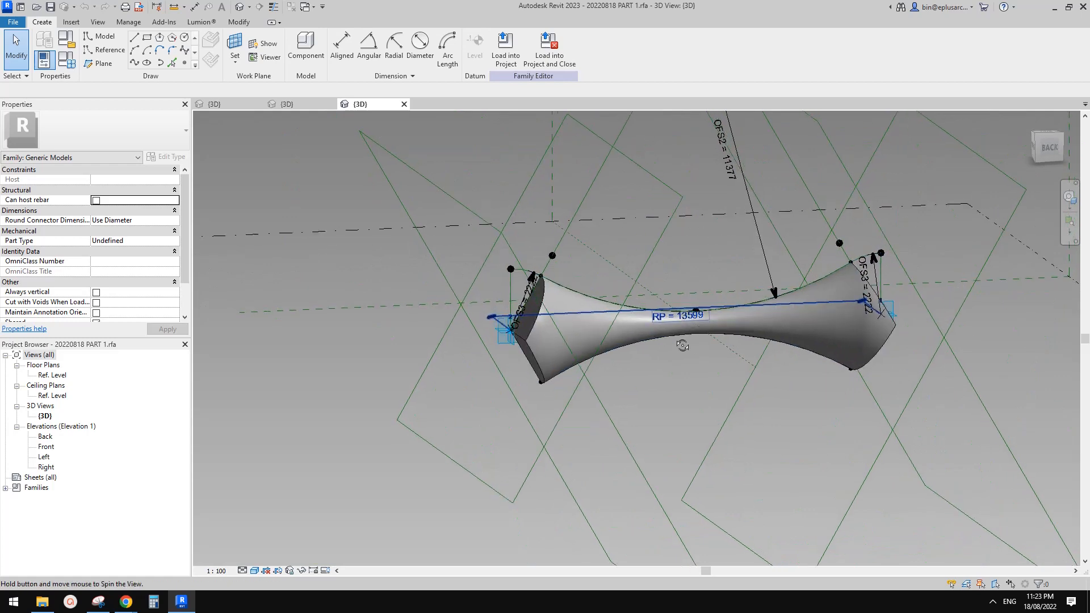
Examine the hexagonal panel family from above, including its placement points and tile pattern grid settings
left_click(301, 104)
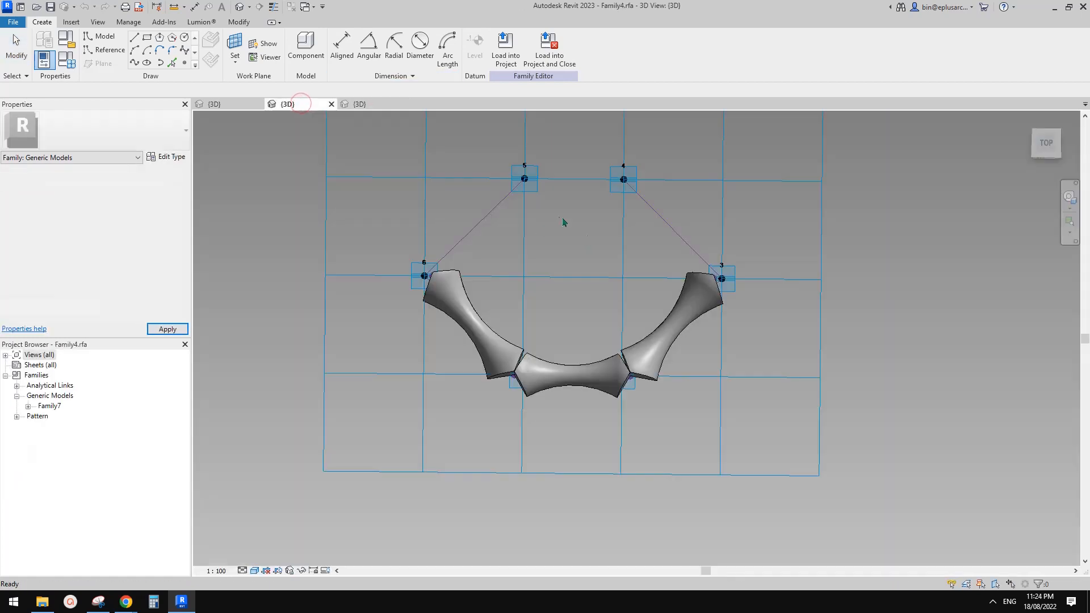
middle_click_drag(641, 289, 630, 309)
middle_click_drag(811, 260, 805, 307)
left_click(804, 237)
scroll(786, 267, "down", 1)
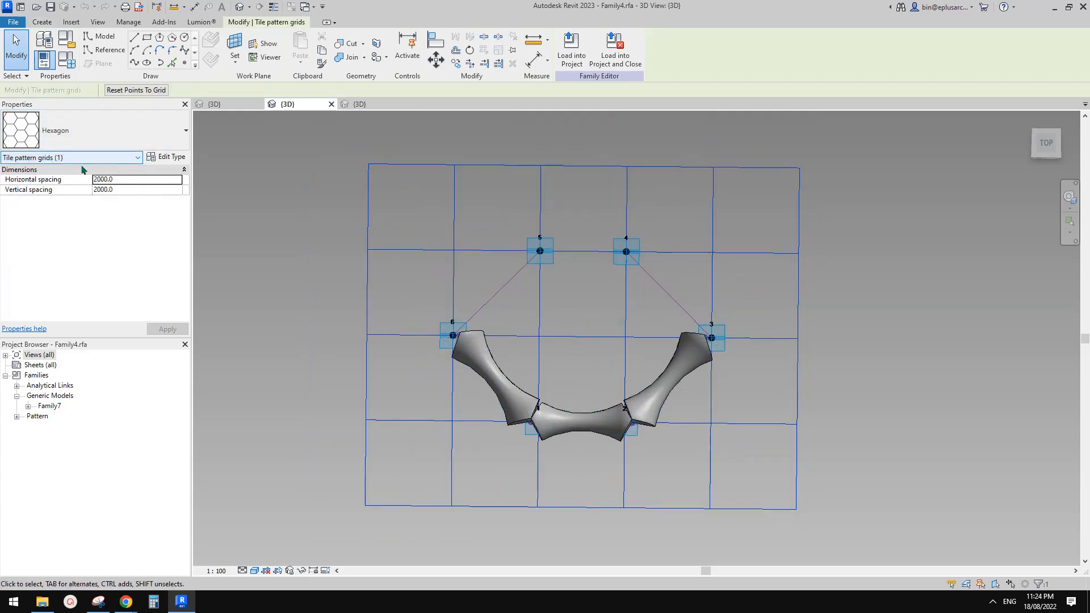
middle_click_drag(624, 272, 611, 263)
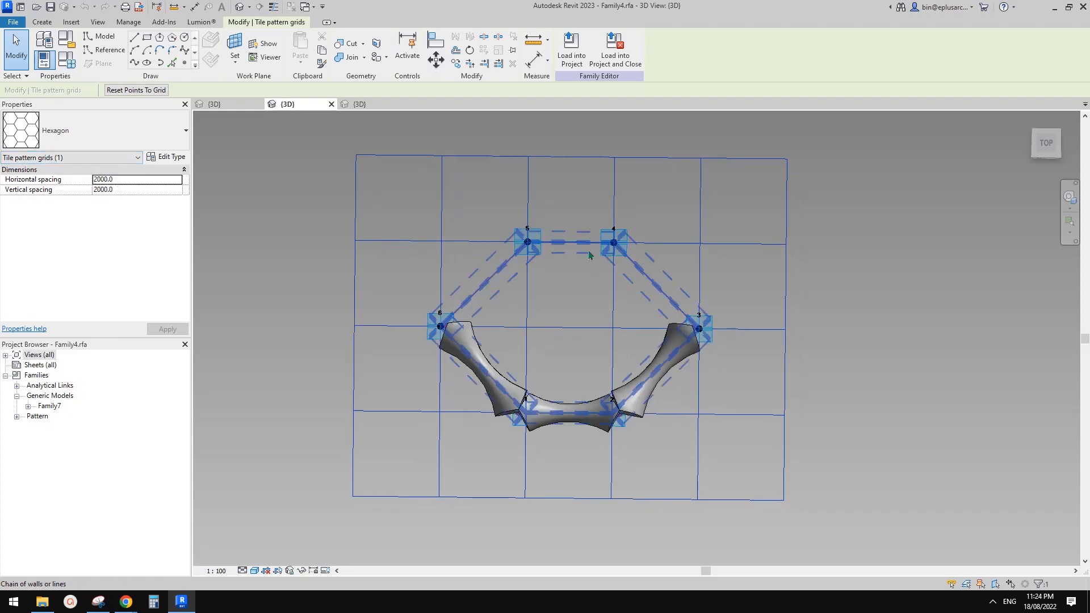
left_click(441, 204)
middle_click_drag(440, 204, 449, 210)
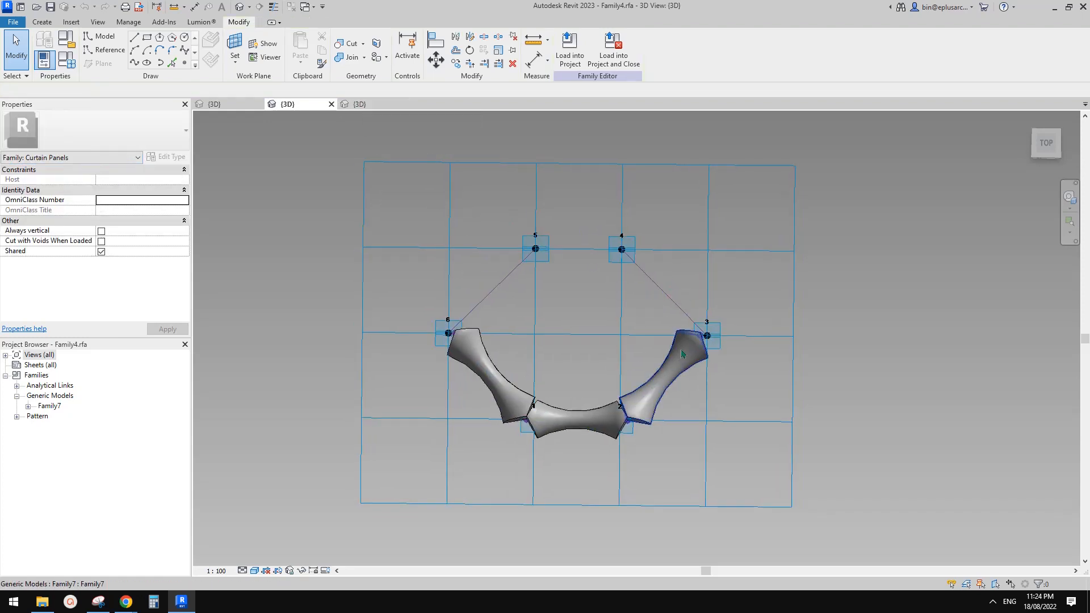
Review the patterned divided surface in the 20220818 mass family, then return to the 20220818 PART 1 family
left_click(238, 103)
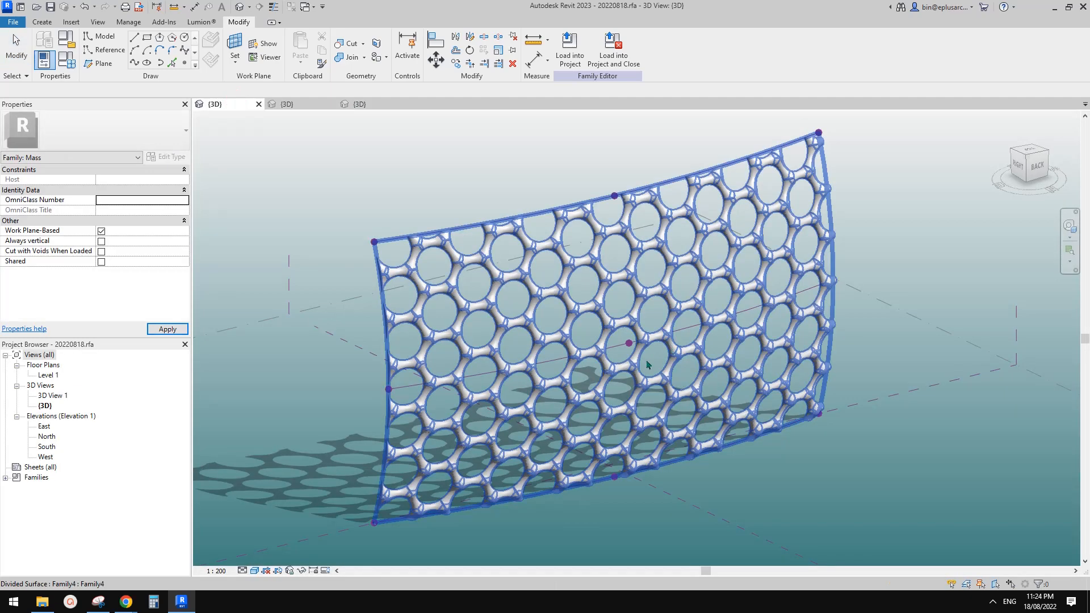
middle_click_drag(738, 389, 664, 353, "shift")
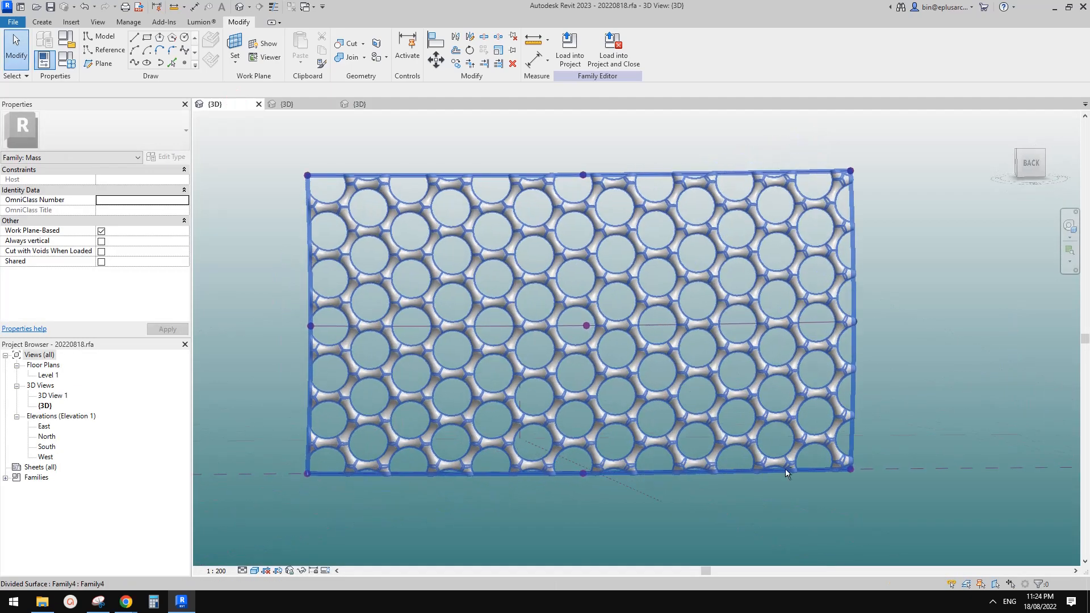
middle_click_drag(948, 488, 974, 493, "shift")
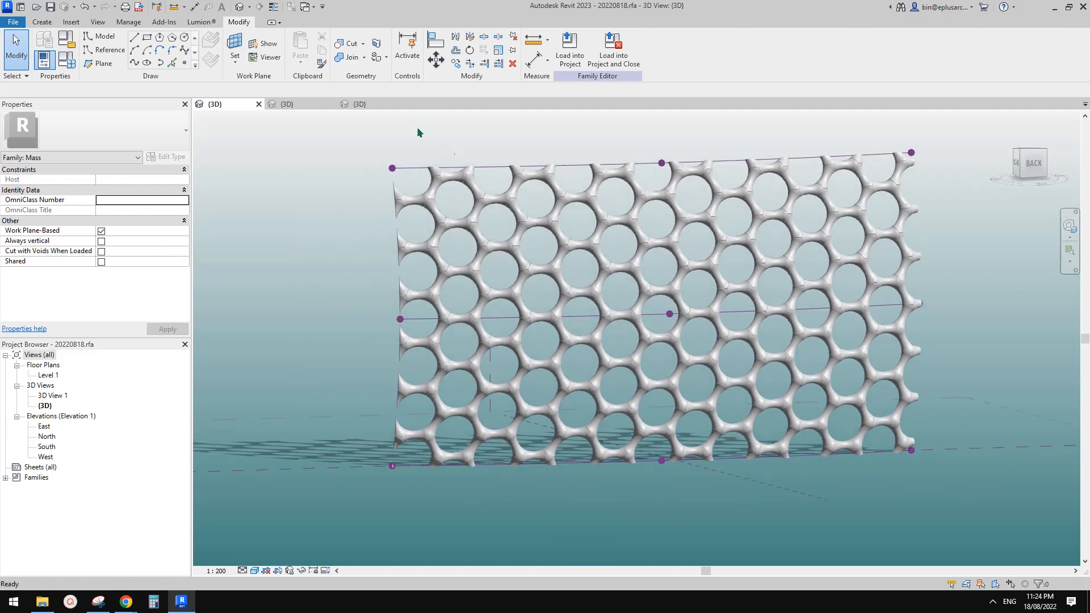
left_click(372, 104)
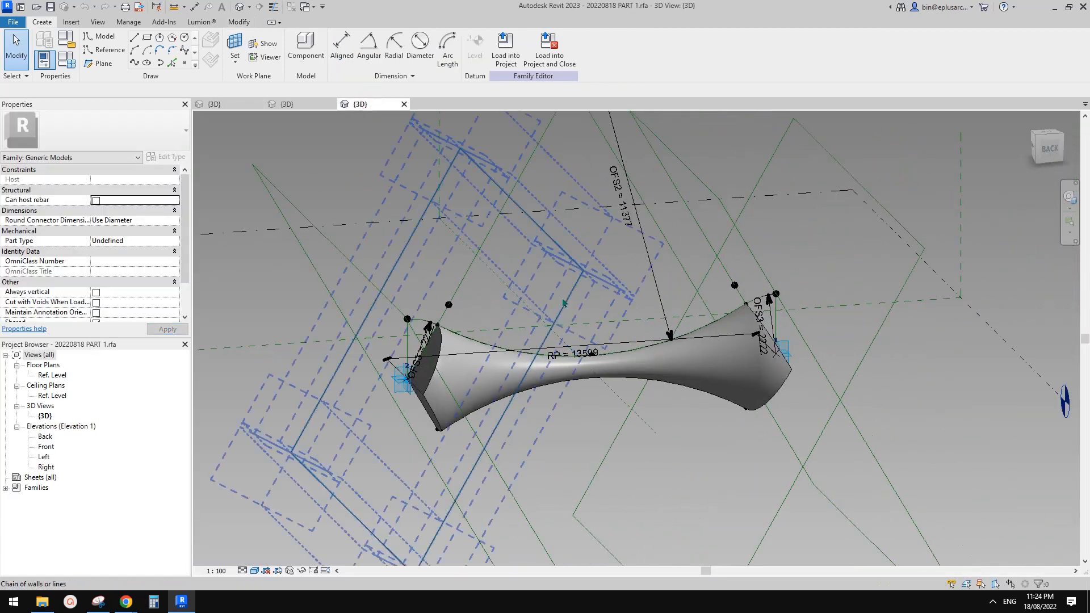
Switch to Chrome, search the YouTube Studio channel for "hex", view the Day 310 Perfect Hexagon Pattern video details, and return to the facade reference document
mouse_move(126, 601)
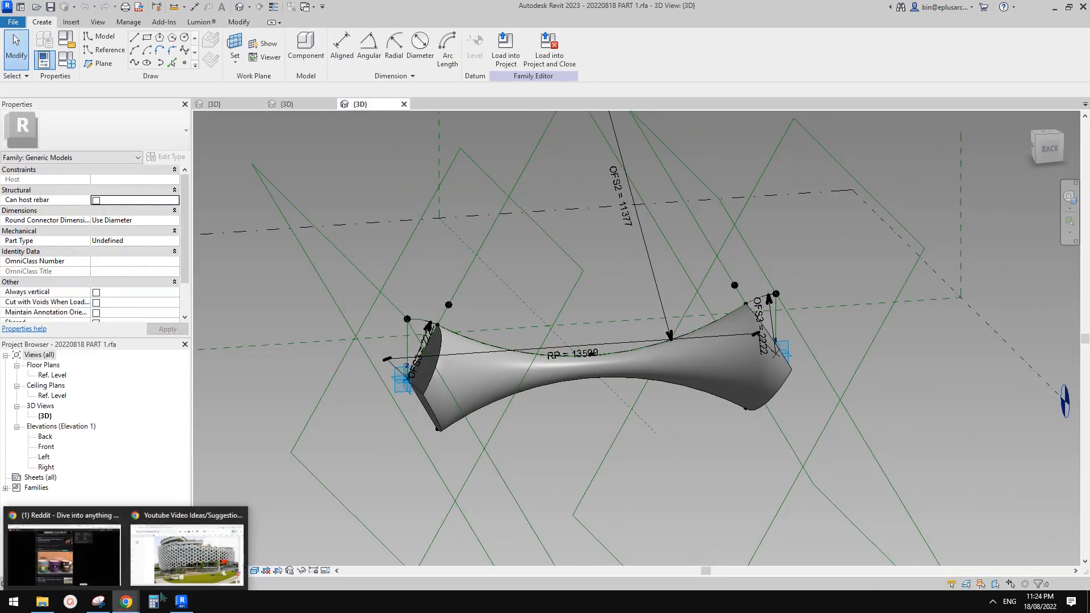
left_click(188, 554)
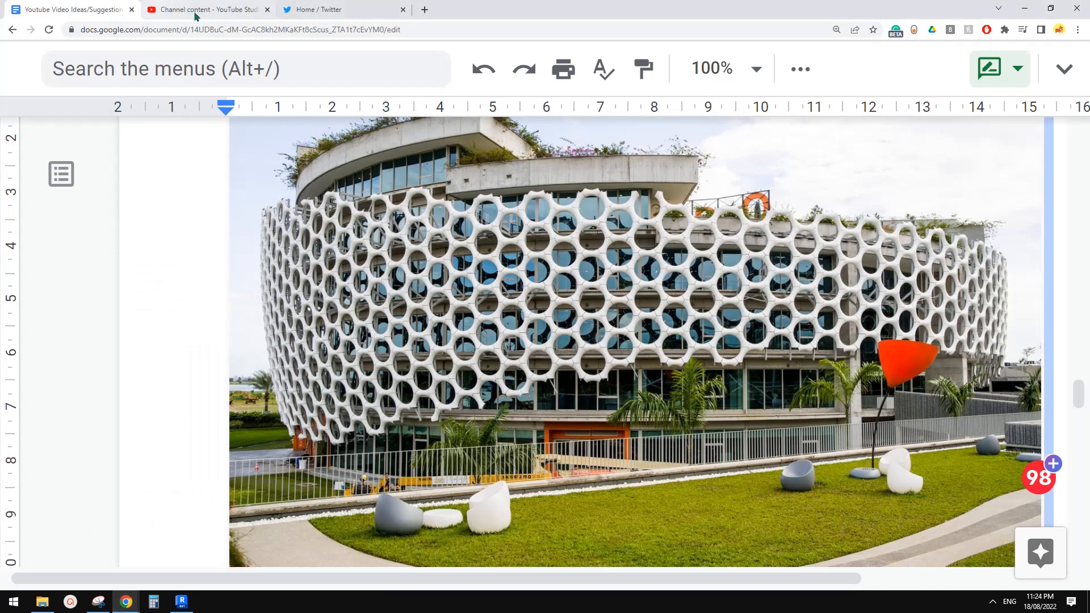
left_click(403, 9)
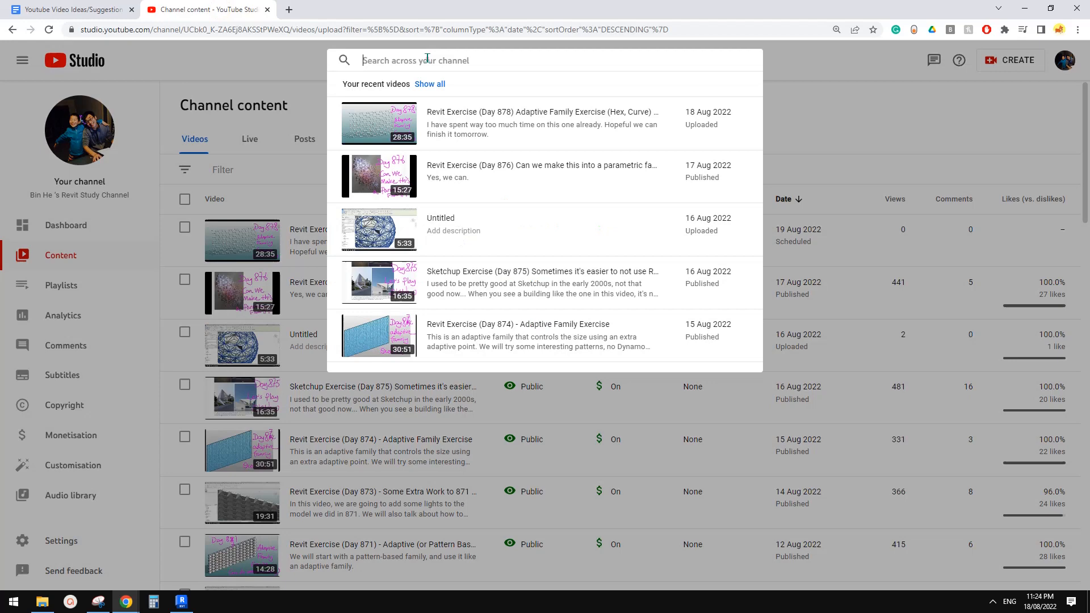
left_click(426, 60)
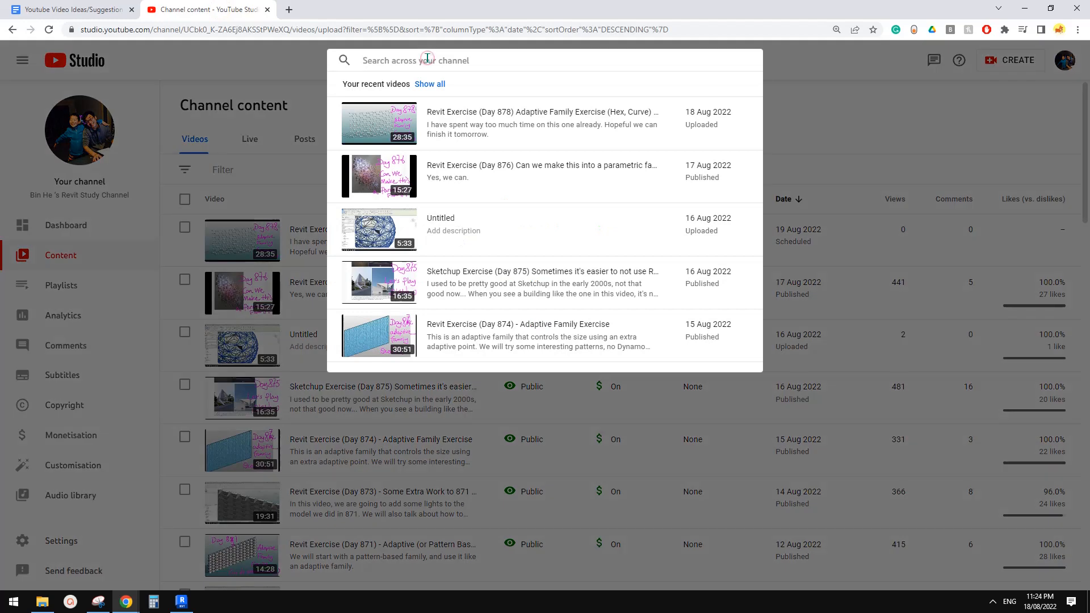
type("hex")
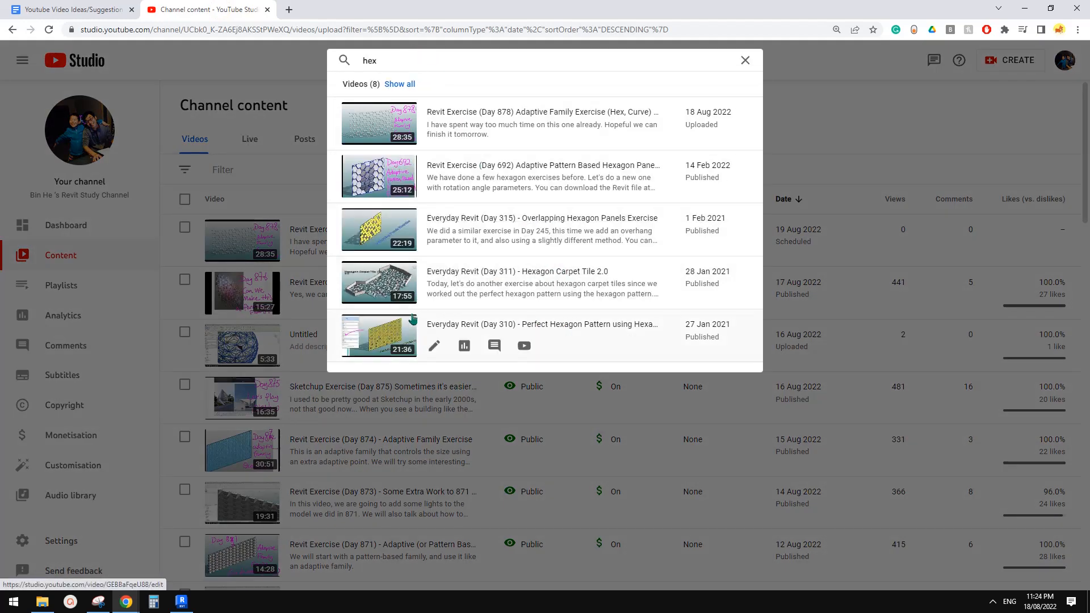
left_click(554, 328)
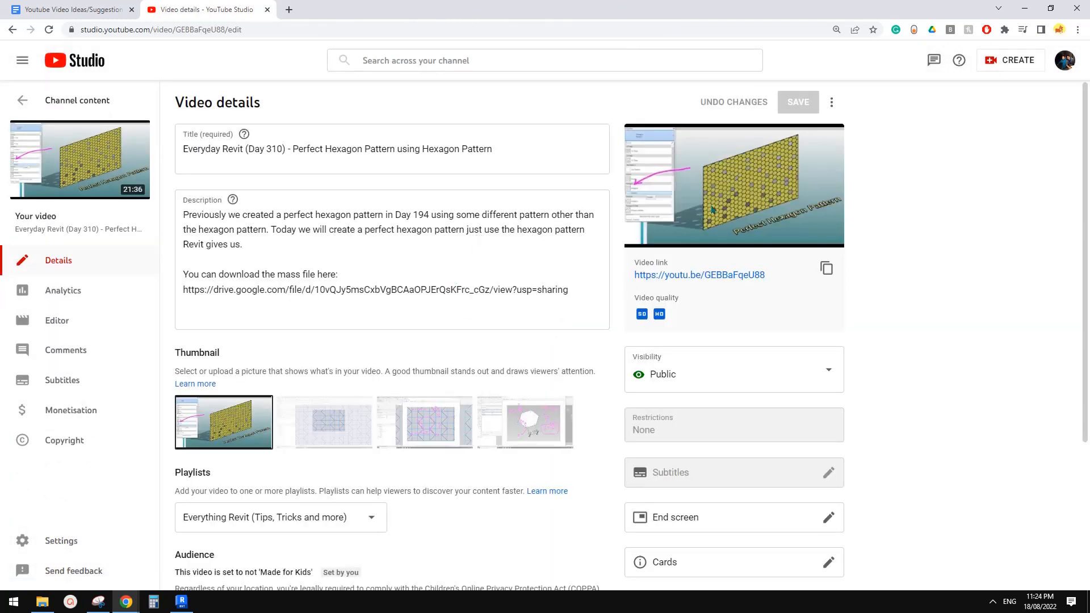
mouse_move(738, 214)
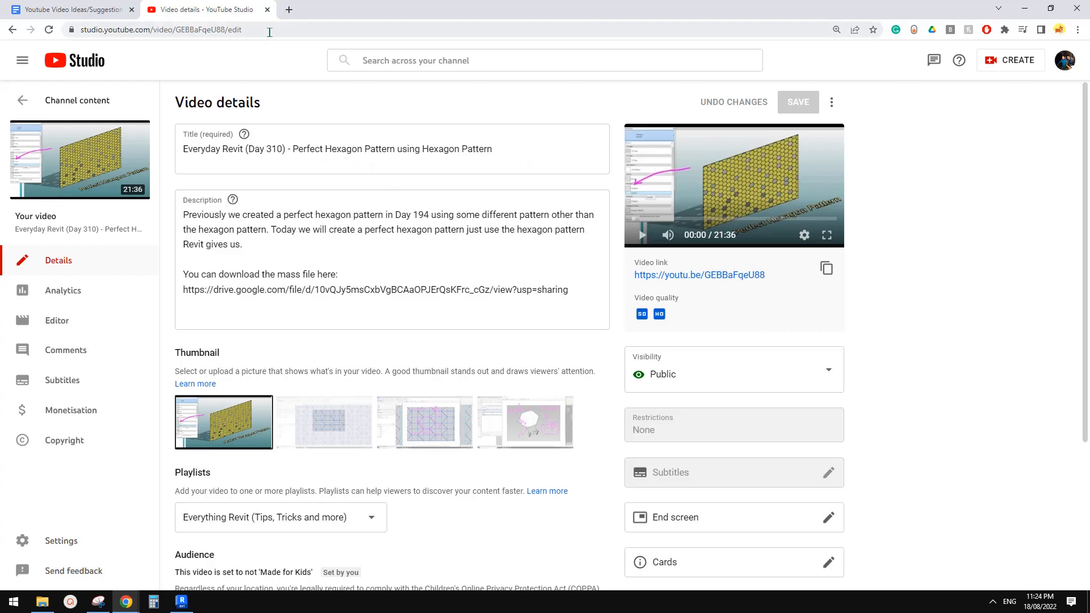
left_click(74, 10)
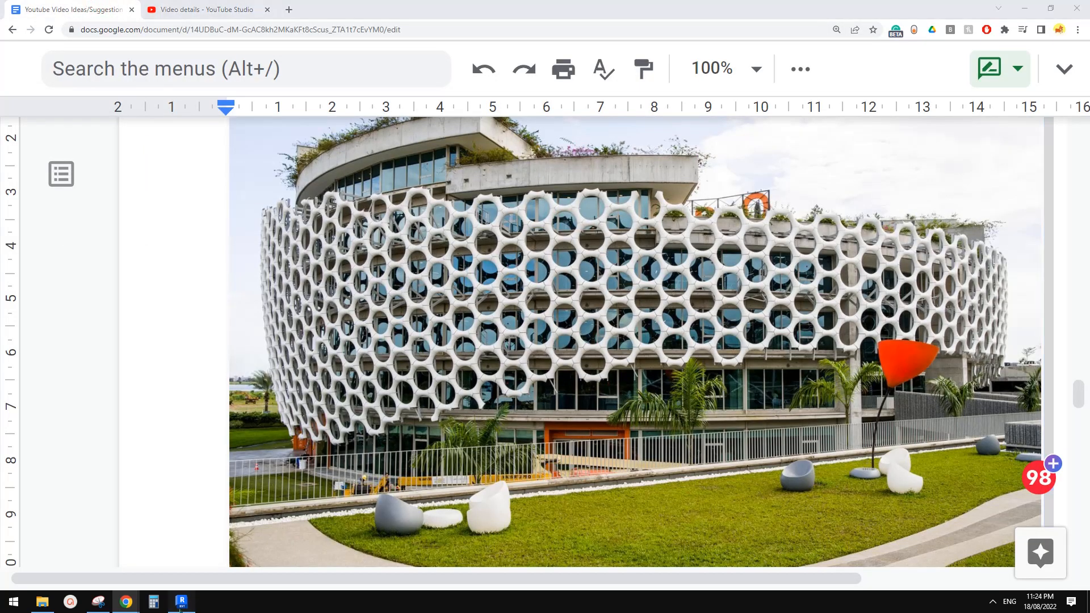
Switch to Revit and create a new family from the Metric Generic Model Pattern Based template
left_click(180, 610)
scroll(531, 394, "down", 5)
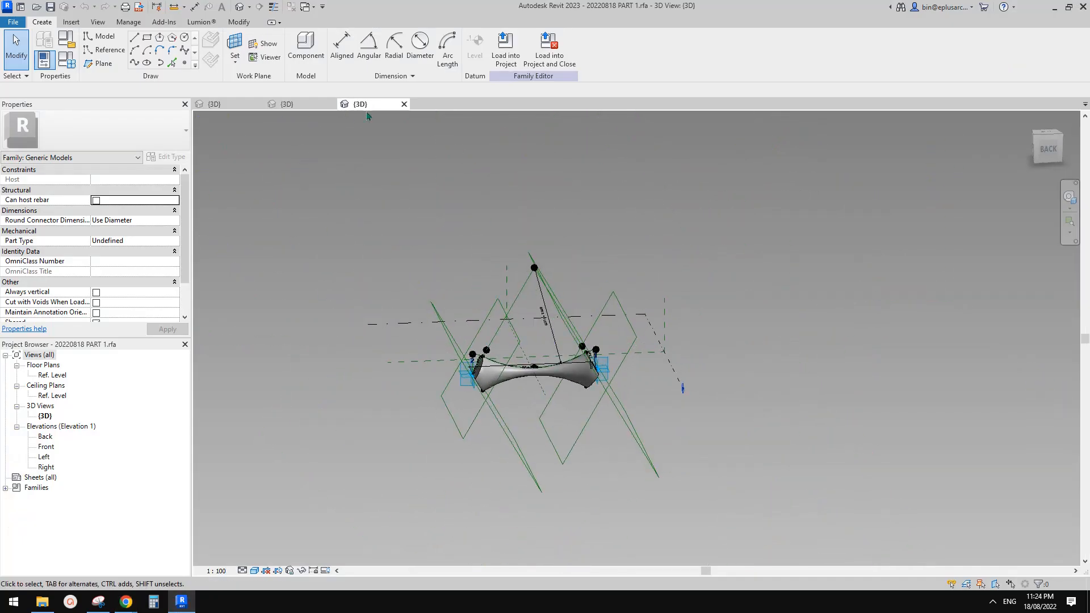
left_click(13, 21)
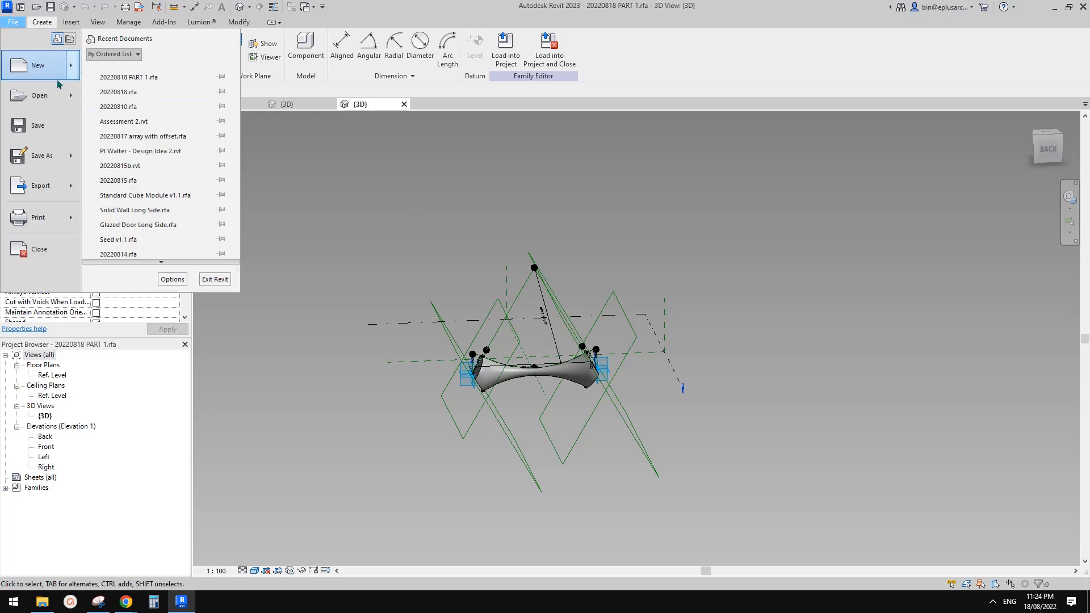
mouse_move(69, 68)
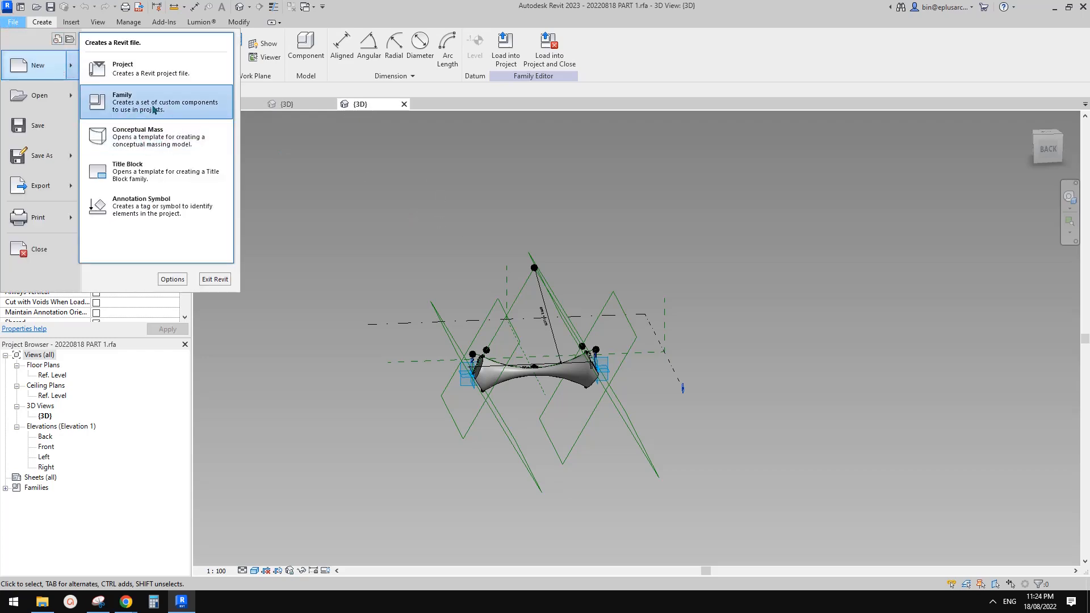
left_click(153, 109)
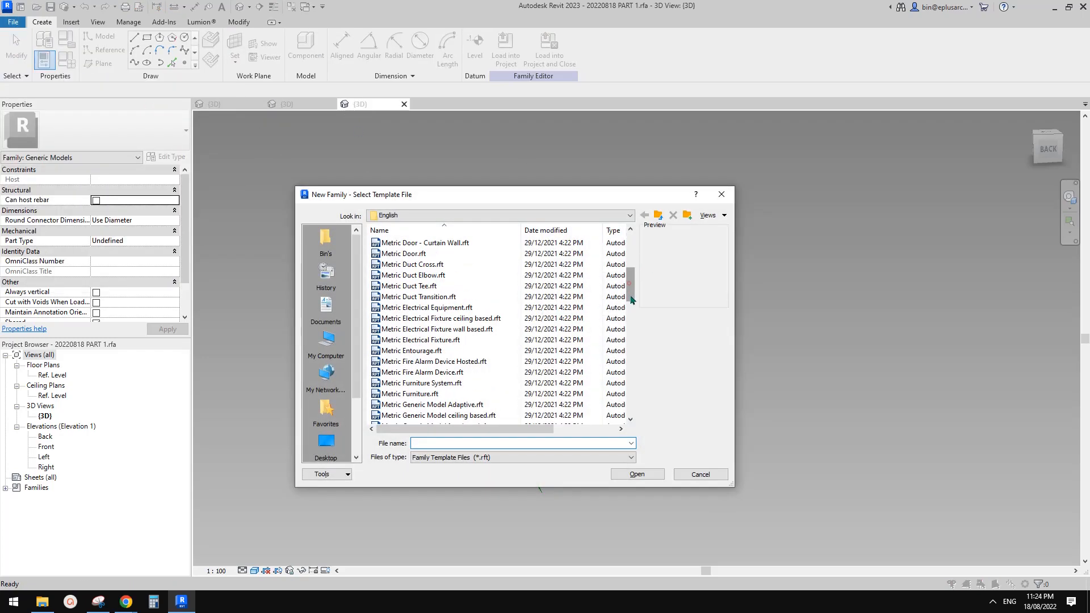
left_click_drag(631, 297, 633, 242)
left_click_drag(631, 322, 632, 298)
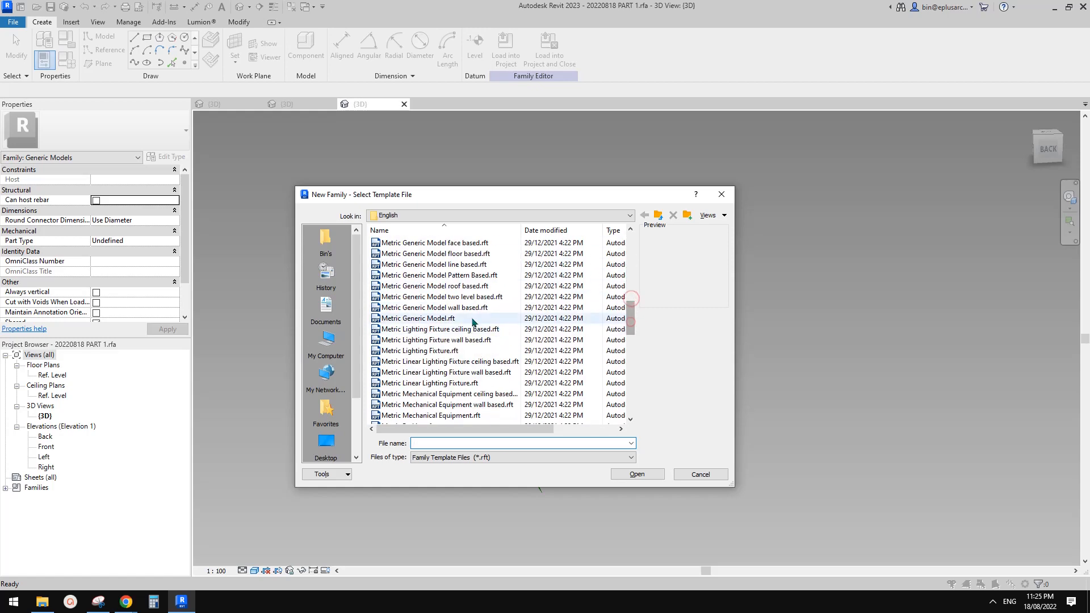
left_click(454, 275)
left_click(648, 473)
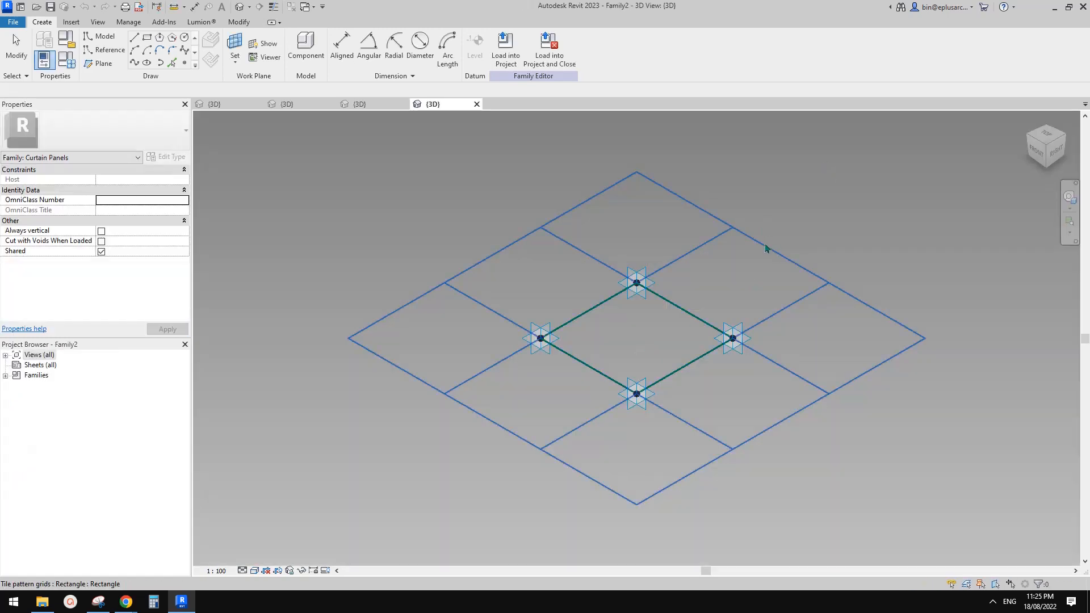
Change the new family's tile pattern grid type to Hexagon
left_click(766, 248)
left_click(77, 128)
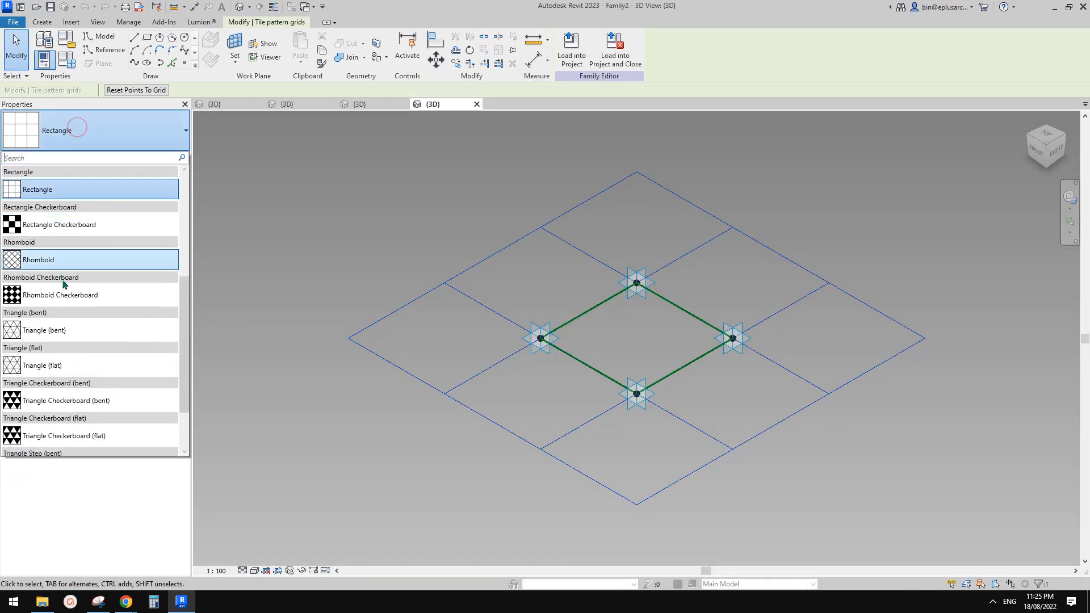
scroll(88, 311, "down", 3)
scroll(90, 332, "up", 6)
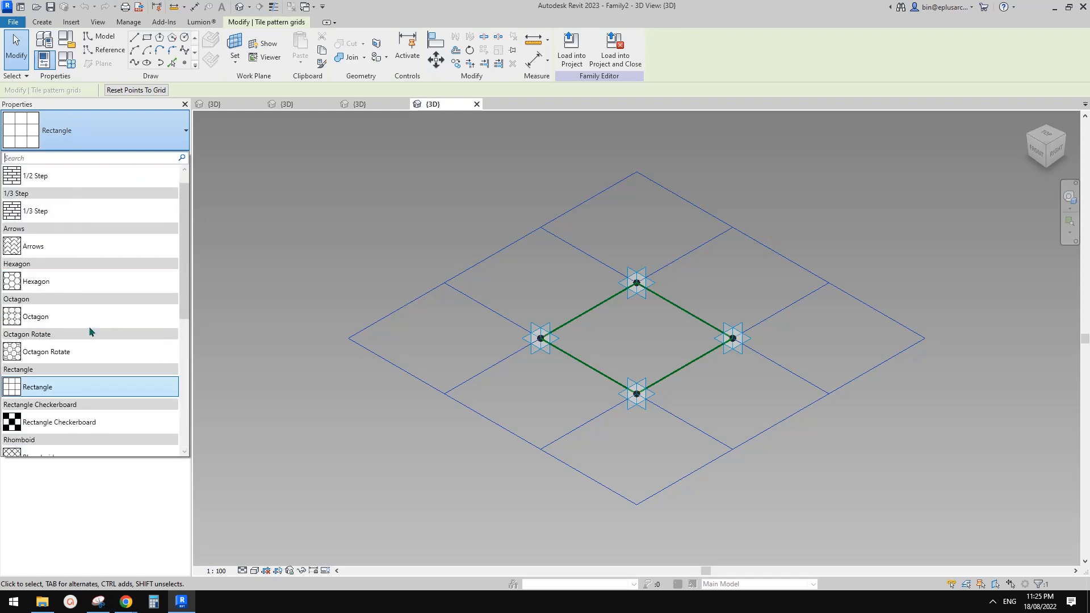
scroll(82, 312, "up", 1)
scroll(38, 314, "down", 1)
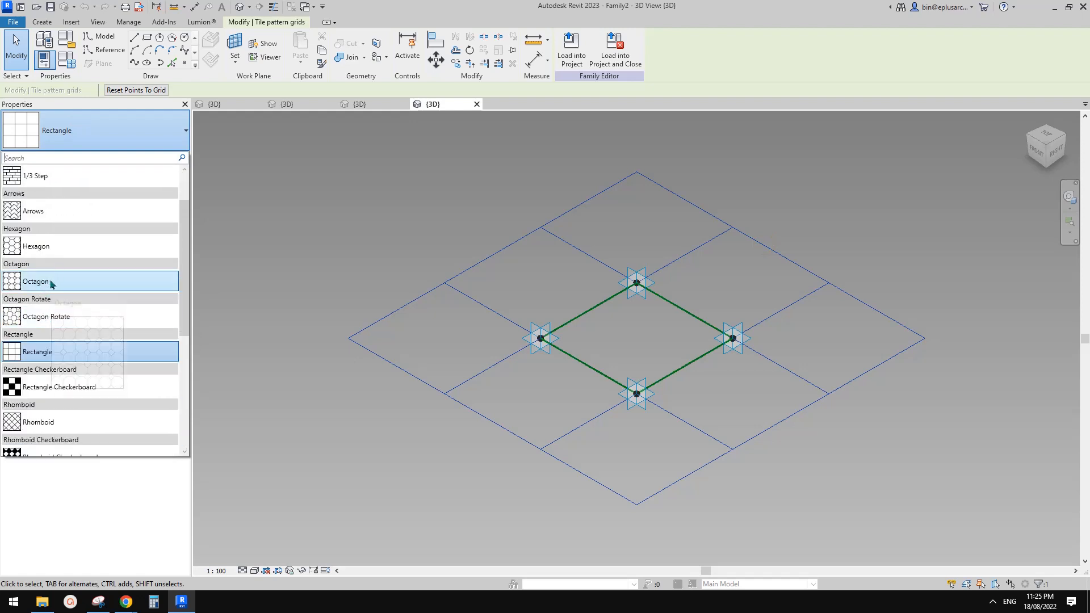
left_click(55, 250)
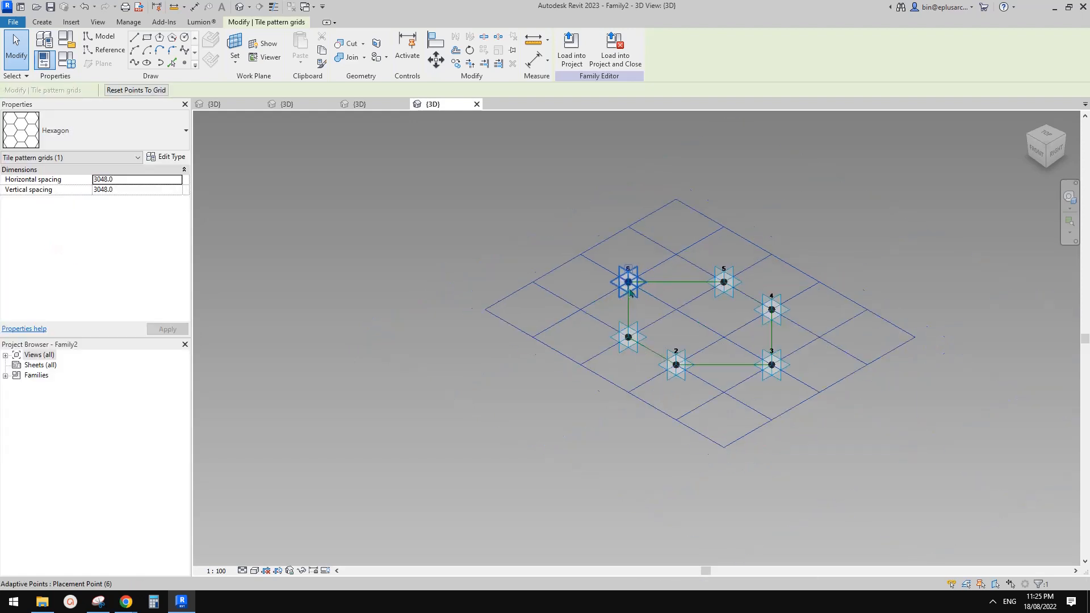
middle_click_drag(630, 293, 692, 459, "shift")
scroll(710, 344, "up", 2)
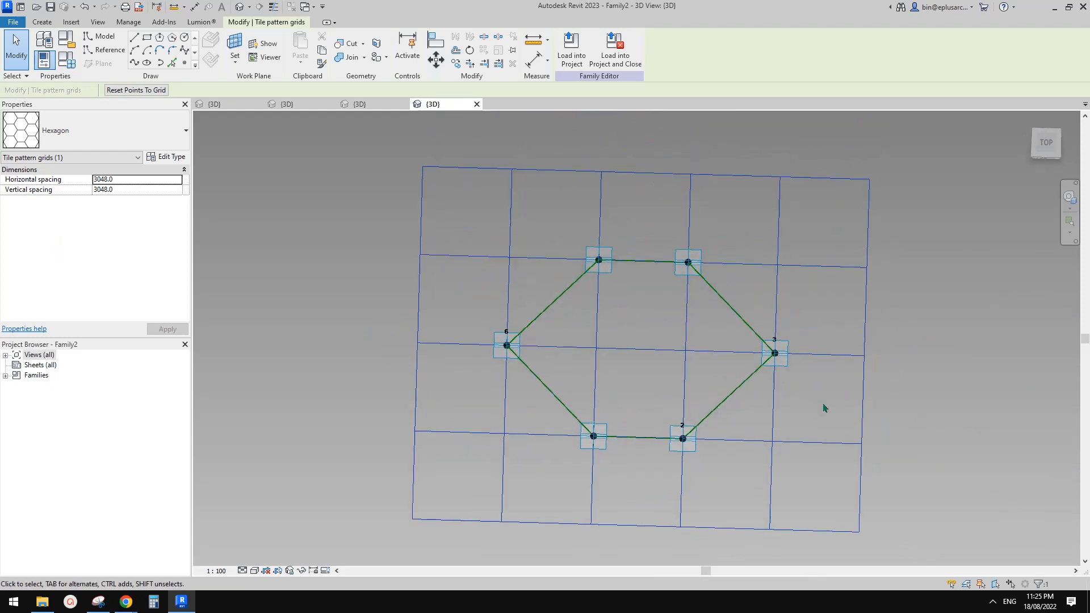
left_click(932, 371)
Examine the hexagon's adaptive points and reference lines on the grid from a straightened top view
middle_click_drag(862, 373, 781, 380, "shift")
middle_click_drag(725, 416, 774, 399, "shift")
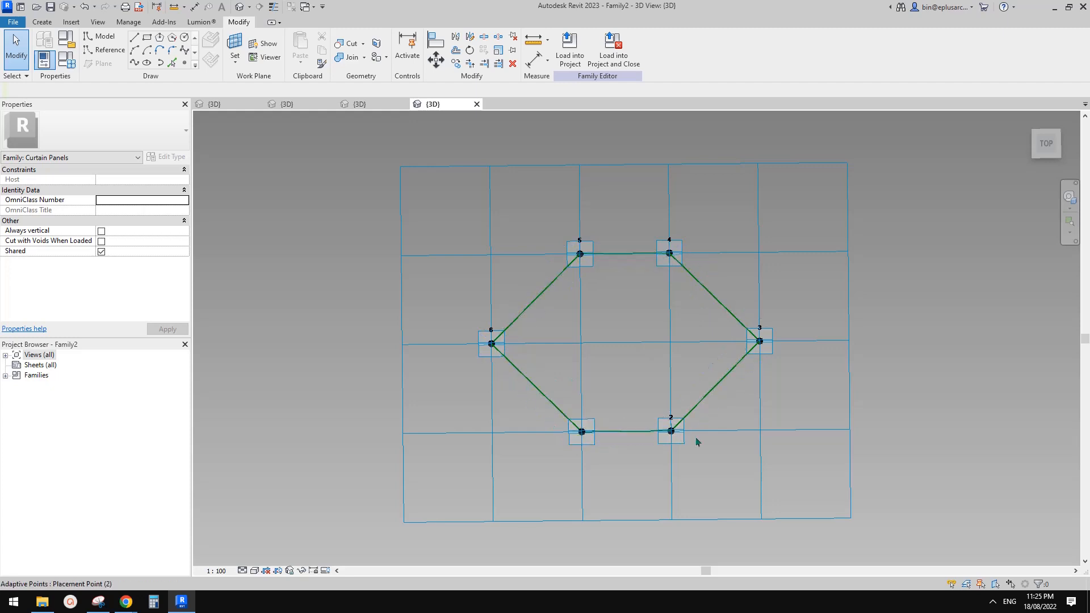
key("Tab")
key("Tab")
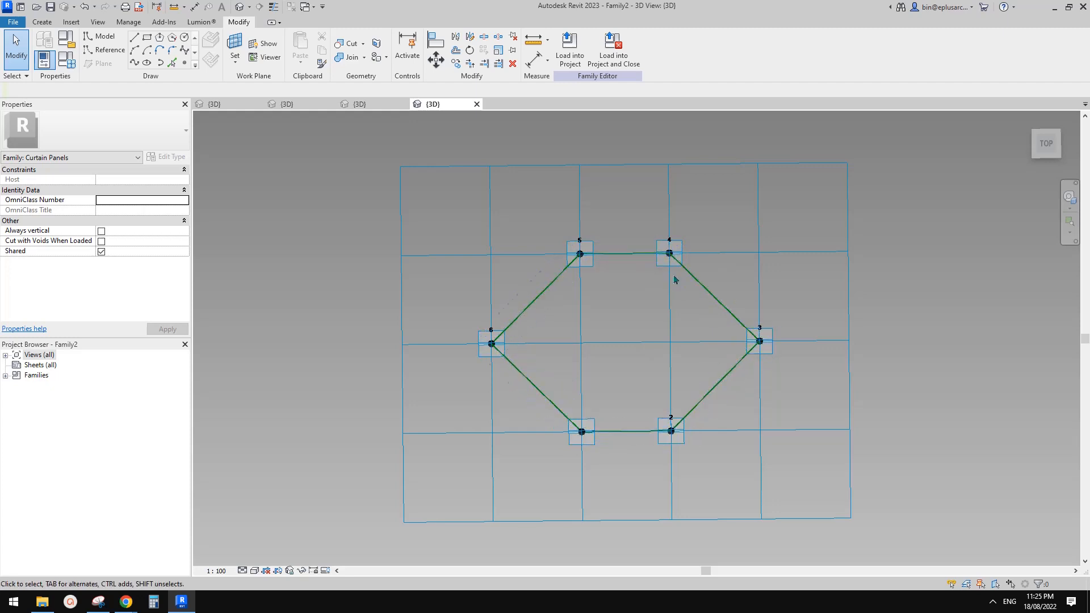
middle_click_drag(653, 350, 673, 386)
scroll(674, 355, "down", 1)
middle_click_drag(683, 312, 650, 297)
scroll(645, 293, "up", 2)
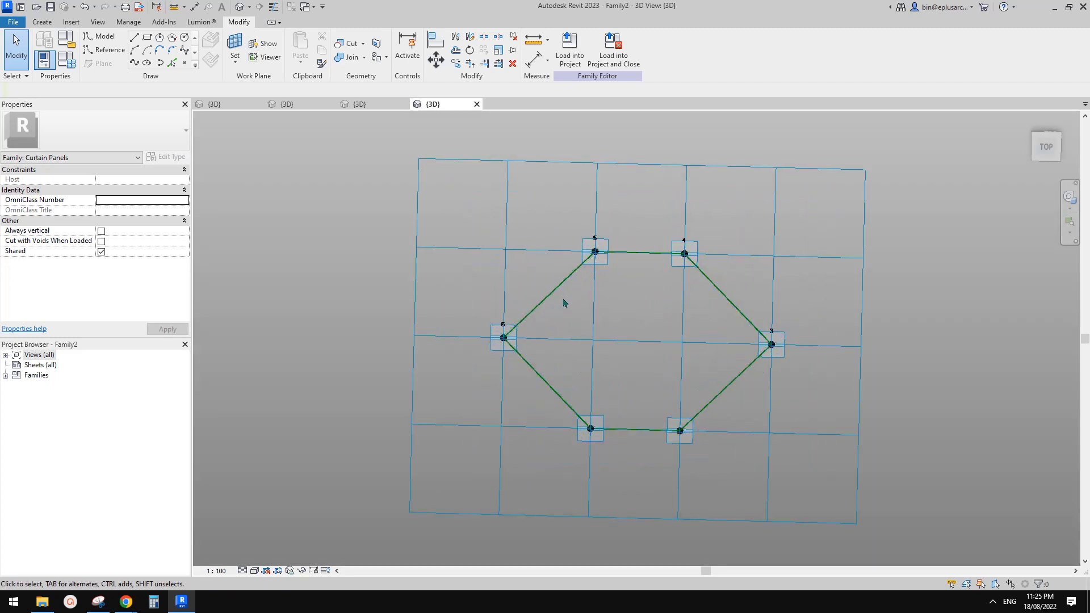
middle_click_drag(564, 303, 619, 323, "shift")
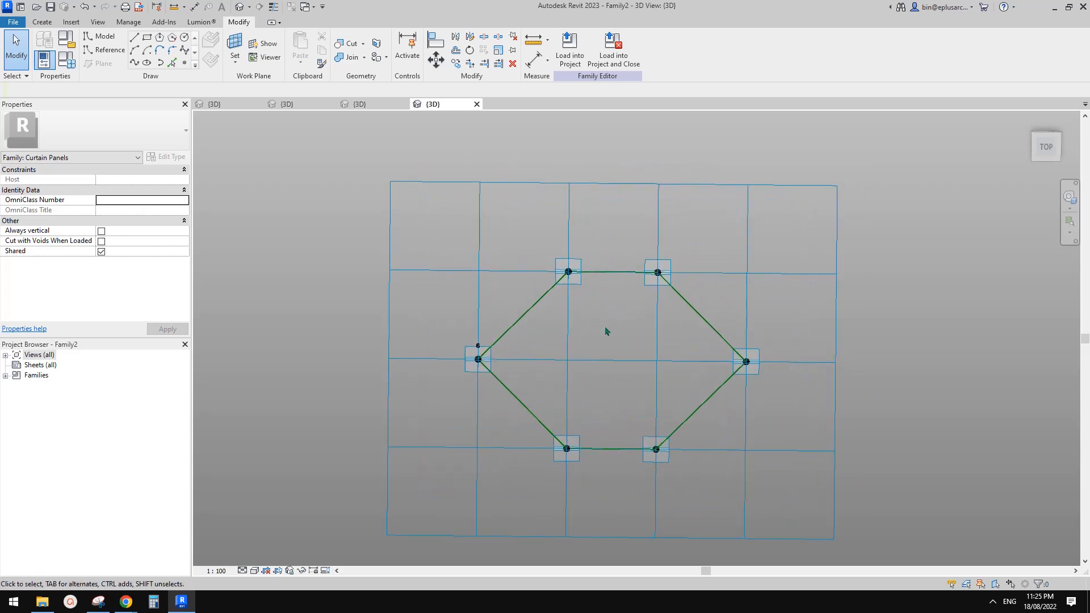
scroll(605, 308, "up", 2)
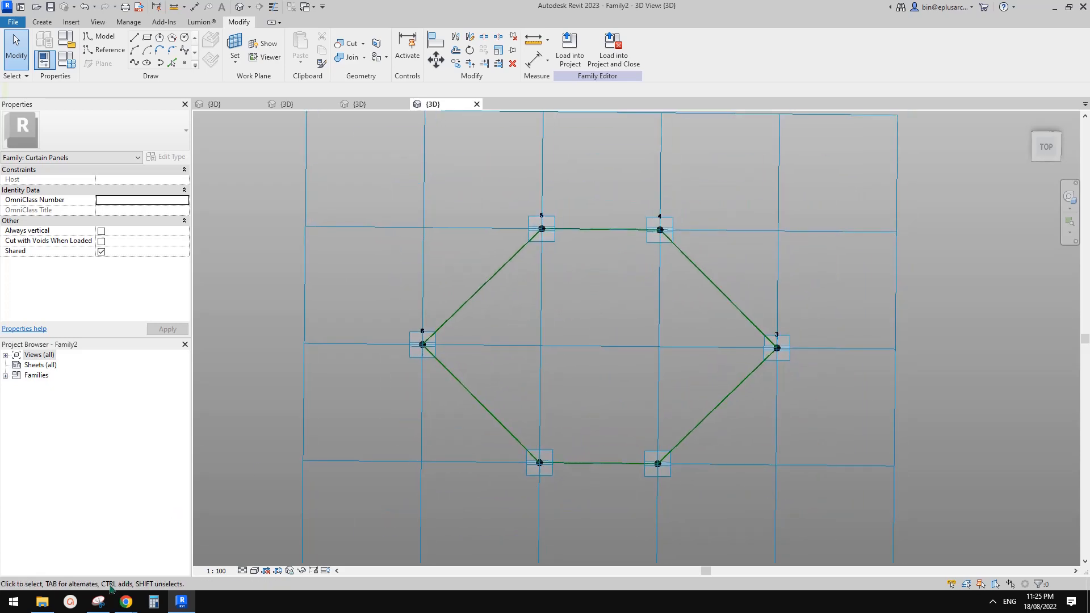
Switch to Snipping Tool and capture a new snip of the hexagon with its surrounding grid
left_click(98, 601)
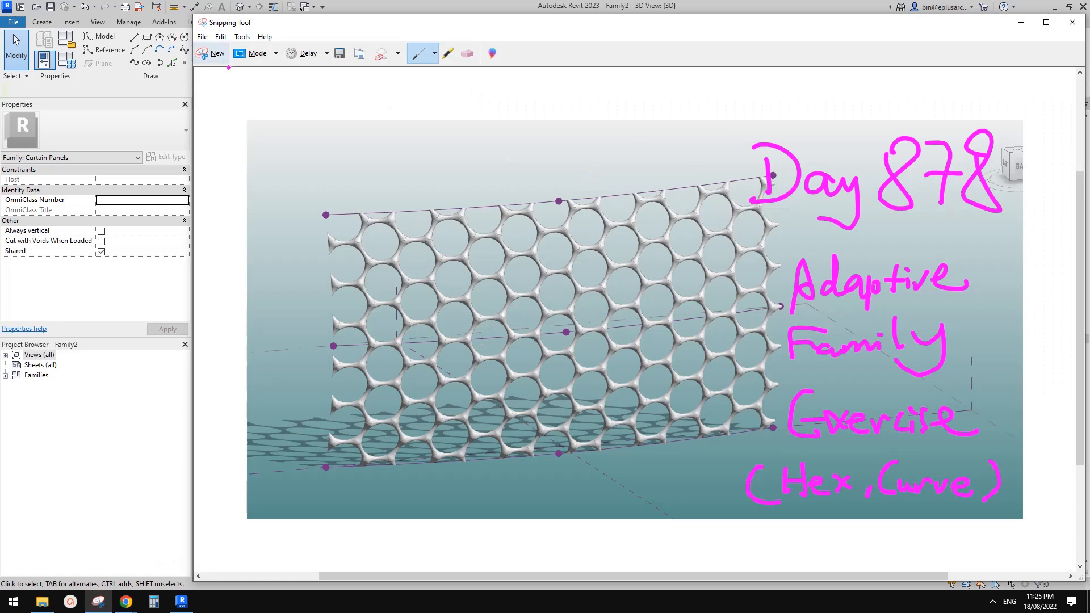
left_click(211, 53)
left_click_drag(352, 135, 901, 542)
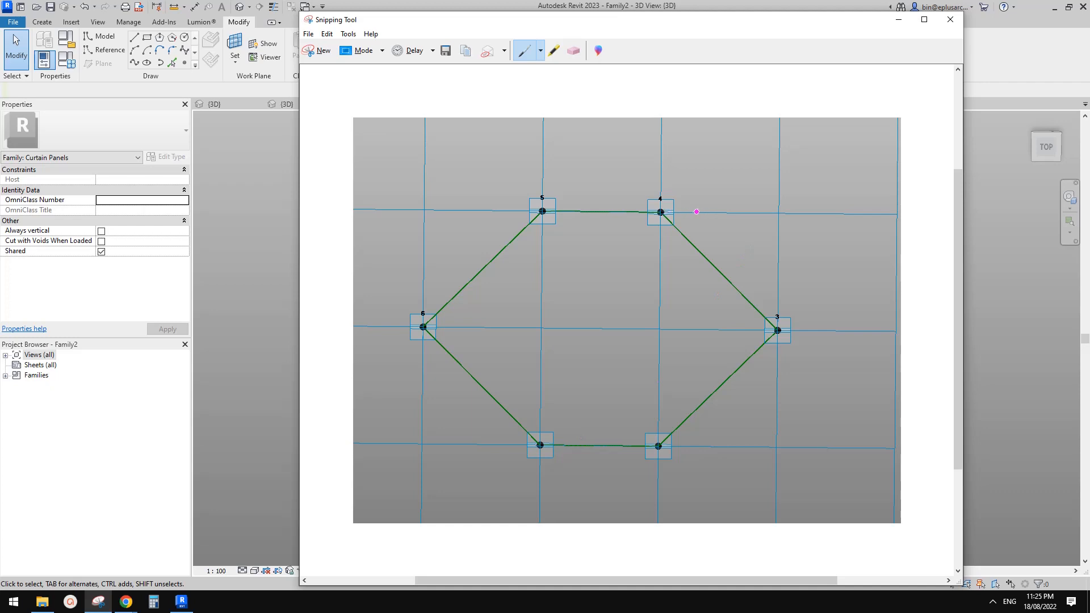
Mark the adjusted corner positions with dots on the grid lines beside the hexagon's adaptive points
left_click(691, 213)
left_click(455, 327)
left_click(700, 449)
left_click(750, 331)
Draw the adjusted hexagon outline through the marked corners and label the grid directions x and y
left_click_drag(519, 202, 467, 312)
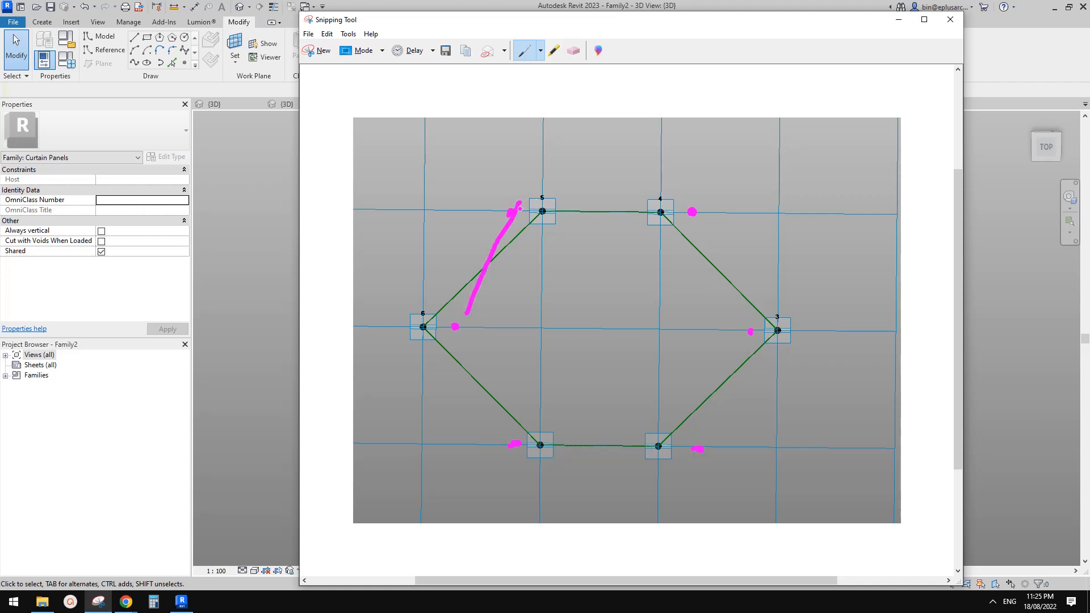
mouse_move(511, 211)
left_mouse_down()
mouse_move(694, 211)
mouse_move(749, 331)
left_mouse_up()
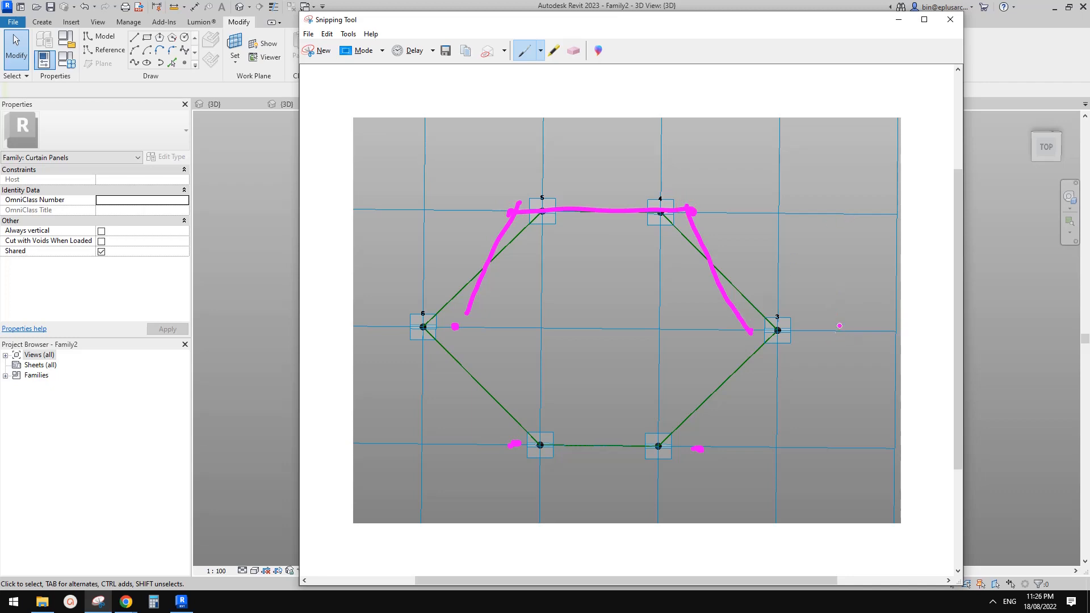
mouse_move(846, 320)
left_mouse_down()
mouse_move(832, 338)
mouse_move(845, 338)
left_mouse_up()
mouse_move(885, 247)
left_mouse_down()
mouse_move(894, 264)
mouse_move(883, 277)
left_mouse_up()
mouse_move(456, 324)
left_mouse_down()
mouse_move(513, 449)
mouse_move(703, 449)
left_mouse_up()
left_click_drag(749, 331, 698, 450)
left_click_drag(465, 325, 478, 298)
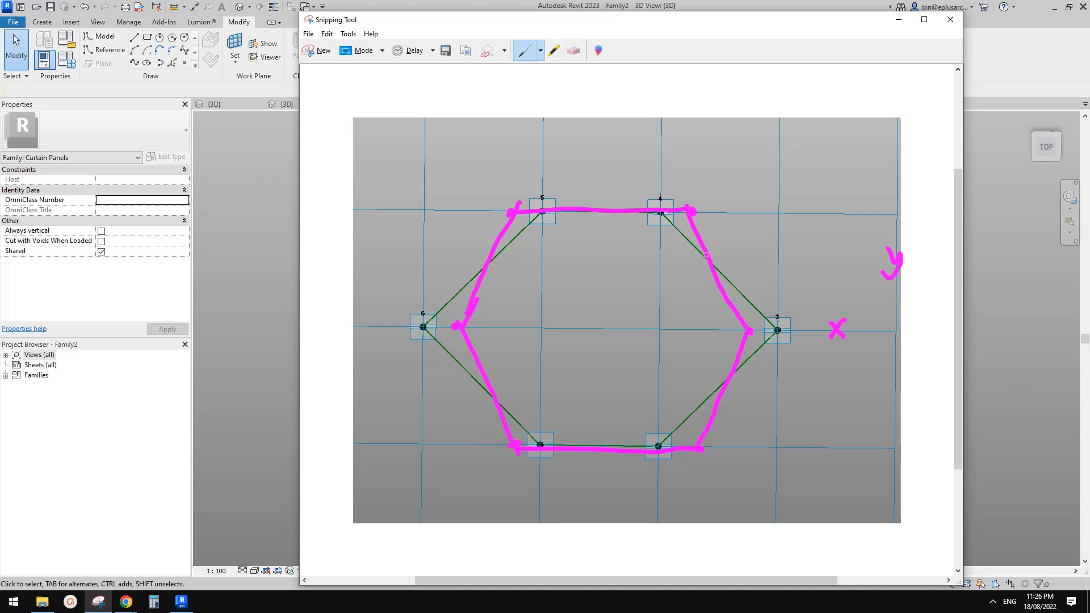
Mark the corner offsets below the bottom corners and the right corner, labelling the bottom-right offset n
mouse_move(696, 466)
left_mouse_down()
mouse_move(698, 498)
mouse_move(706, 480)
mouse_move(649, 493)
mouse_move(660, 494)
left_mouse_up()
mouse_move(513, 460)
left_mouse_down()
mouse_move(513, 490)
mouse_move(542, 476)
left_mouse_up()
left_click_drag(539, 465, 532, 481)
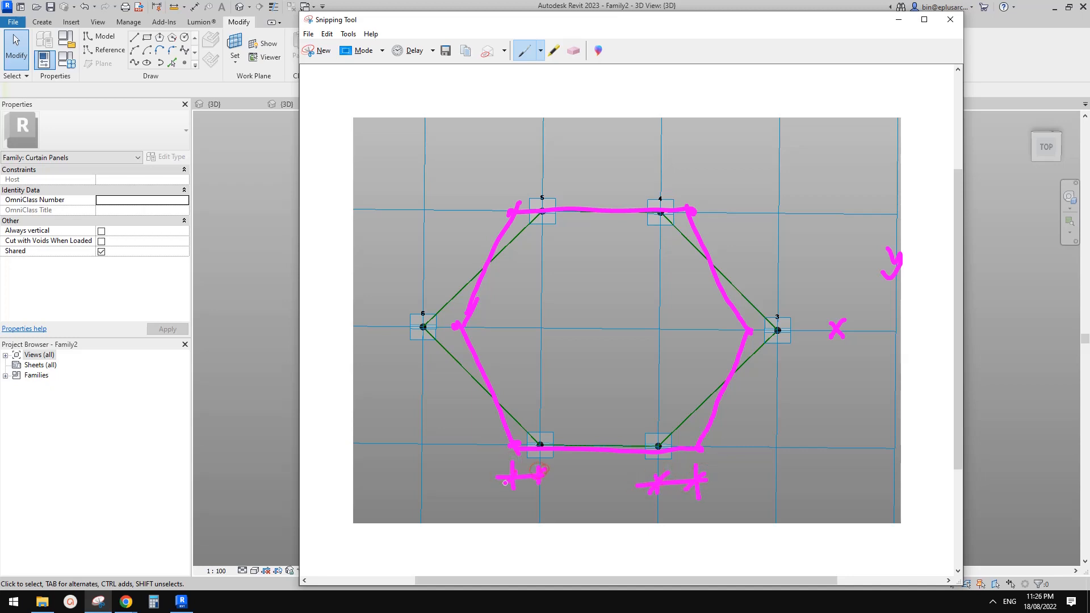
mouse_move(747, 360)
left_mouse_down()
mouse_move(747, 381)
mouse_move(779, 368)
mouse_move(778, 384)
mouse_move(771, 370)
mouse_move(741, 378)
left_mouse_up()
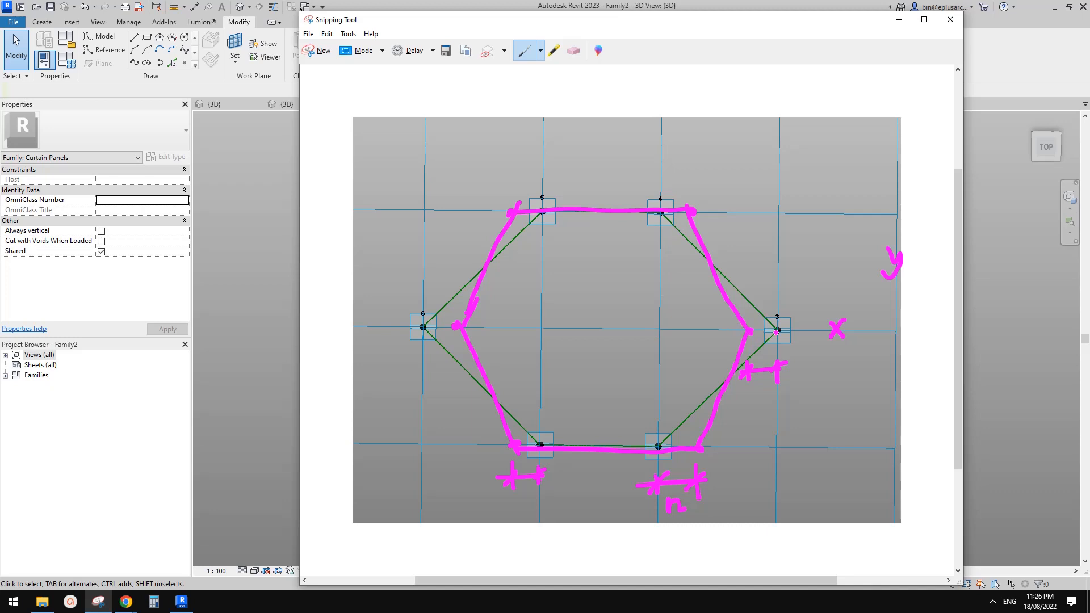
Sketch a right triangle at the adjusted hexagon's lower-right corner and label its angles 120 and 60
mouse_move(750, 330)
left_mouse_down()
mouse_move(749, 449)
mouse_move(711, 438)
left_mouse_up()
left_click_drag(697, 434, 652, 388)
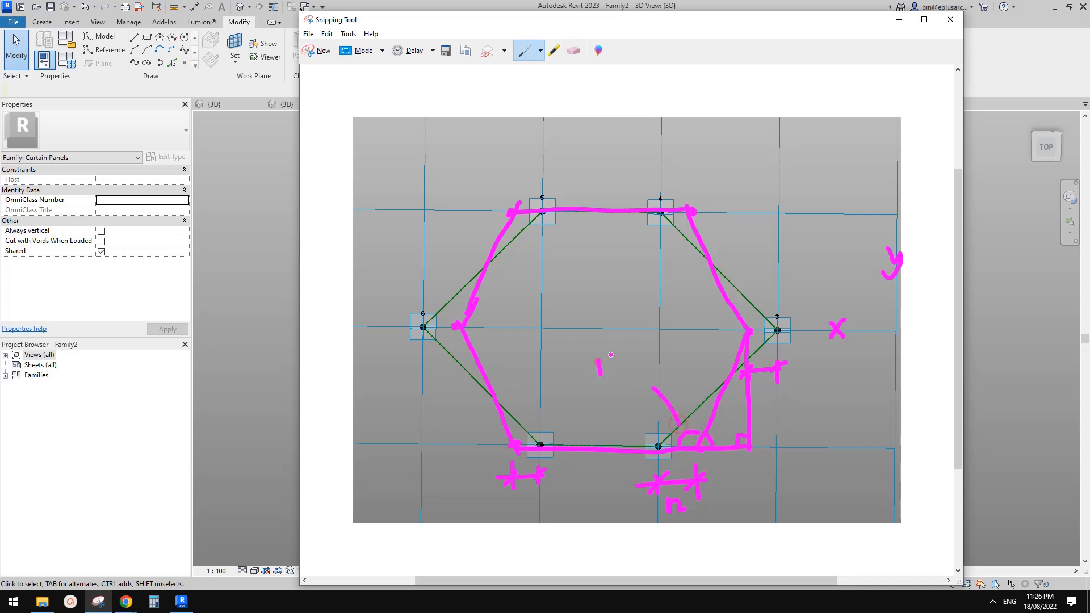
mouse_move(610, 355)
left_mouse_down()
mouse_move(630, 368)
mouse_move(638, 352)
left_mouse_up()
mouse_move(716, 440)
left_mouse_down()
mouse_move(789, 413)
mouse_move(836, 422)
left_mouse_up()
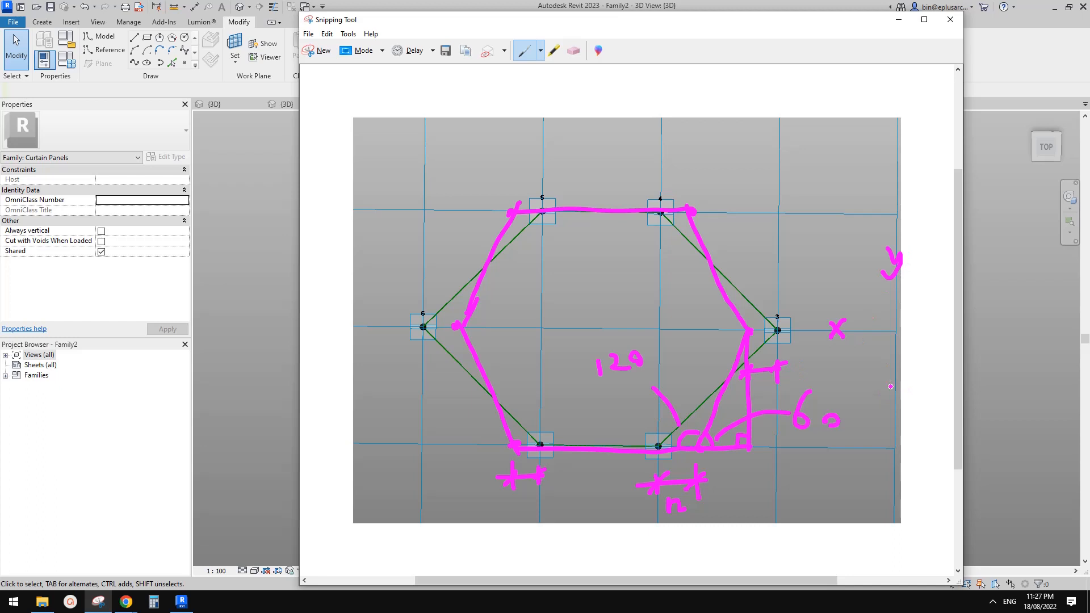
Label the lower grid height y, dimension the bottom-right grid width as x, and mark the right corner's offset n
mouse_move(888, 382)
left_mouse_down()
mouse_move(893, 394)
mouse_move(878, 404)
left_mouse_up()
mouse_move(648, 527)
left_mouse_down()
mouse_move(786, 521)
mouse_move(771, 533)
mouse_move(789, 515)
left_mouse_up()
left_click_drag(670, 517, 643, 539)
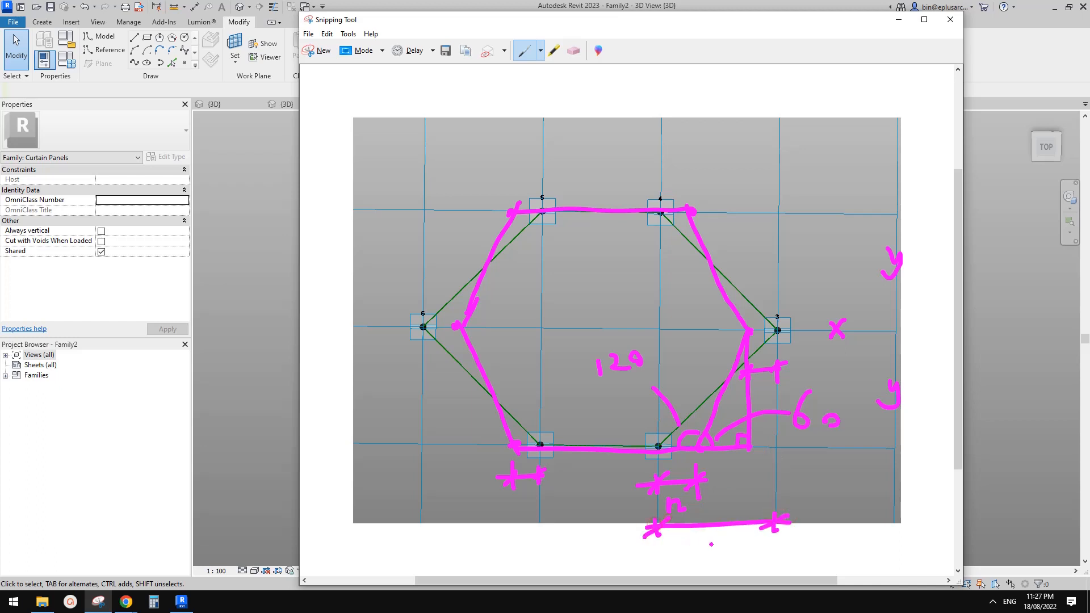
mouse_move(726, 530)
left_mouse_down()
mouse_move(707, 548)
mouse_move(723, 546)
left_mouse_up()
left_click_drag(747, 470, 752, 487)
mouse_move(747, 478)
left_mouse_down()
mouse_move(788, 472)
mouse_move(745, 485)
mouse_move(773, 505)
left_mouse_up()
Write x − 2n = √3 × above the hexagon and label the triangle's sides 1 and √3
mouse_move(460, 125)
left_mouse_down()
mouse_move(445, 151)
mouse_move(465, 144)
left_mouse_up()
mouse_move(471, 136)
left_mouse_down()
mouse_move(536, 142)
mouse_move(547, 126)
mouse_move(554, 142)
left_mouse_up()
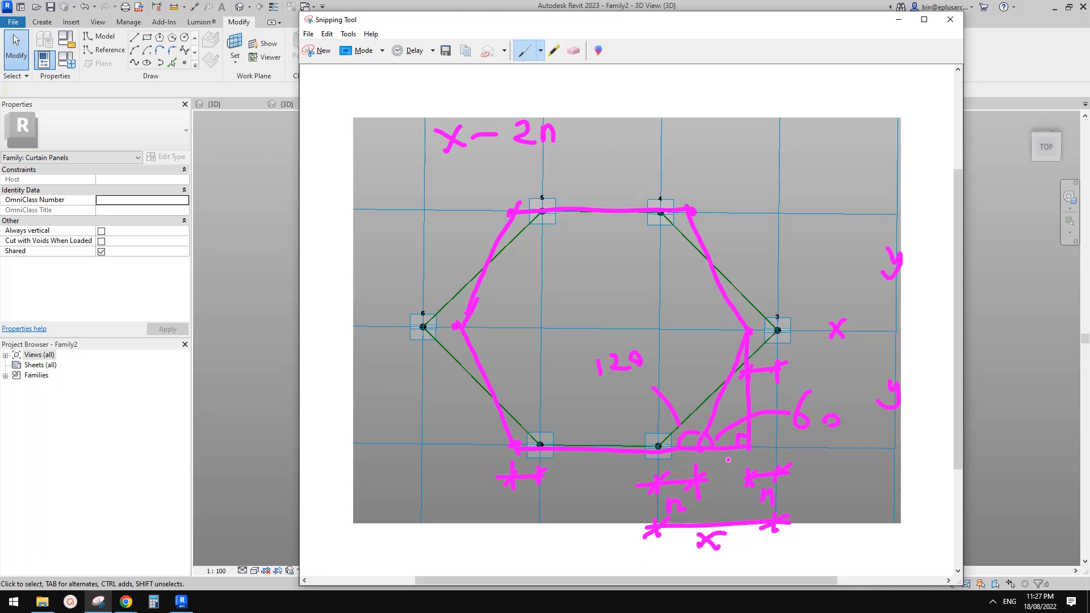
left_click_drag(724, 455, 724, 465)
mouse_move(750, 382)
left_mouse_down()
mouse_move(766, 384)
mouse_move(760, 403)
left_mouse_up()
left_click_drag(571, 131, 596, 136)
mouse_move(653, 107)
left_mouse_down()
mouse_move(627, 108)
mouse_move(620, 131)
mouse_move(683, 131)
left_mouse_up()
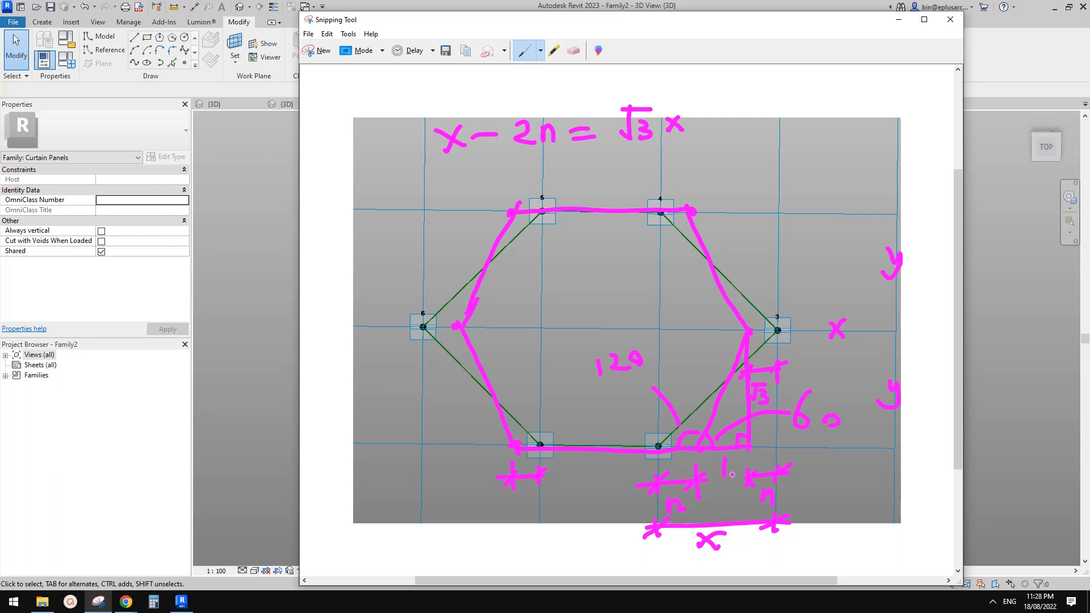
left_click(694, 122)
Replace the equals sign with a multiplication sign and bracket the expression as ((x − 2n) × √3)
left_click(575, 51)
mouse_move(585, 126)
left_mouse_down()
mouse_move(597, 135)
mouse_move(584, 135)
left_mouse_up()
left_click(526, 52)
mouse_move(656, 99)
left_mouse_down()
mouse_move(662, 116)
mouse_move(643, 161)
left_mouse_up()
left_click_drag(443, 108, 463, 161)
mouse_move(554, 112)
left_mouse_down()
mouse_move(565, 135)
mouse_move(549, 159)
left_mouse_up()
mouse_move(436, 89)
left_mouse_down()
mouse_move(418, 142)
mouse_move(432, 175)
left_mouse_up()
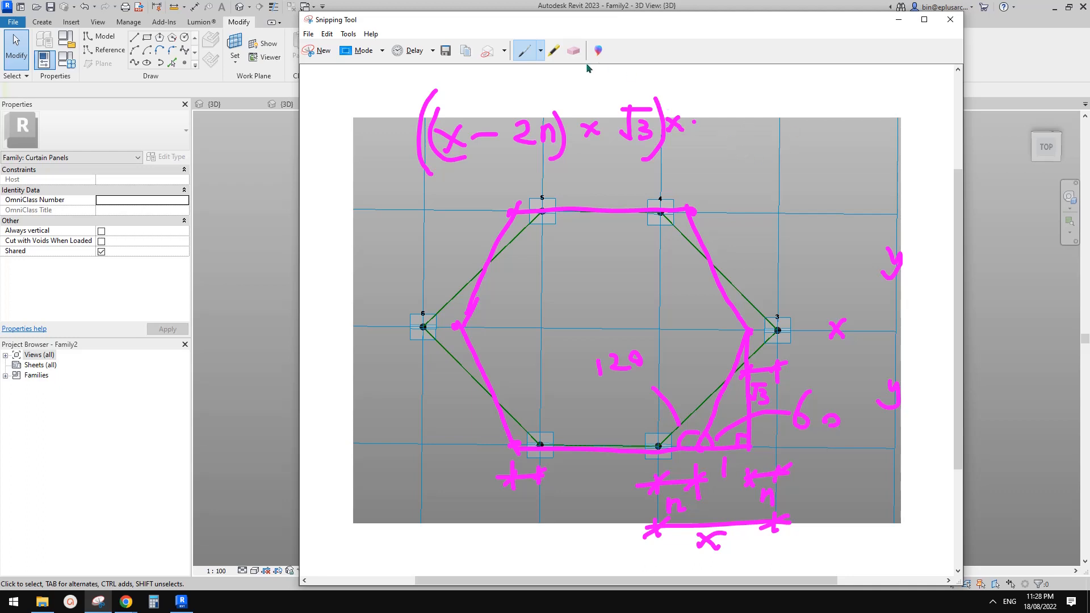
Erase the trailing multiplication sign and complete the equation as ((x − 2n) × √3) = y
left_click(574, 51)
left_click_drag(669, 122, 692, 124)
left_click(523, 51)
left_click_drag(674, 132, 716, 126)
mouse_move(729, 112)
left_mouse_down()
mouse_move(727, 145)
mouse_move(711, 151)
left_mouse_up()
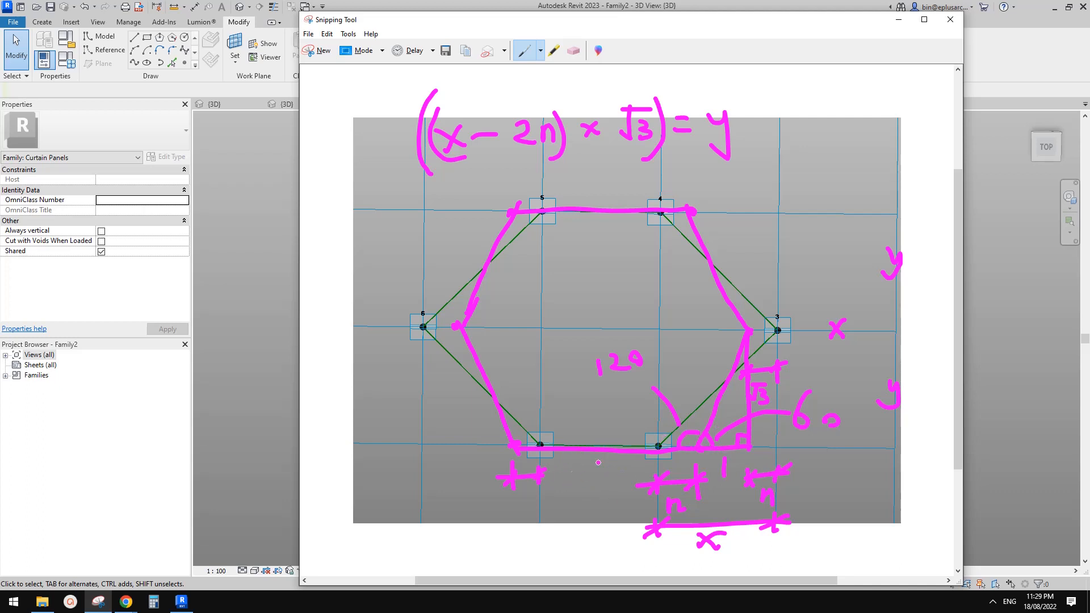
Label the hexagon's middle bottom segment x and the bottom-left offset n
left_click_drag(610, 458, 593, 470)
left_click_drag(591, 459, 612, 469)
left_click(517, 498)
left_click_drag(516, 494, 530, 503)
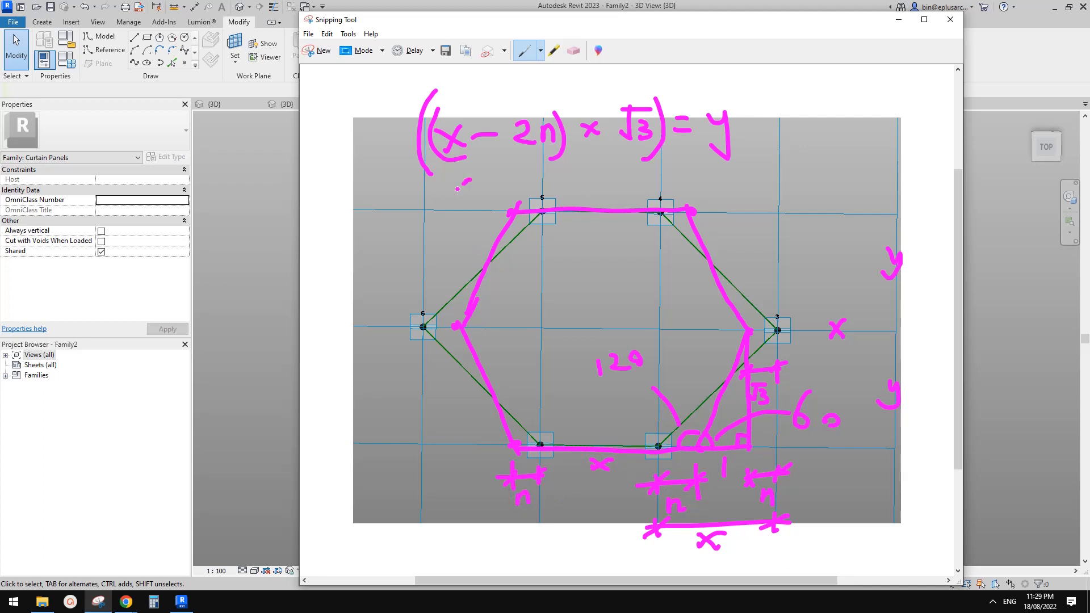
Write the side-length equation x + 2n = 2(x − 2n) below the first equation
left_click_drag(440, 187, 469, 210)
mouse_move(466, 184)
left_mouse_down()
mouse_move(441, 213)
mouse_move(506, 191)
left_mouse_up()
mouse_move(483, 181)
left_mouse_down()
mouse_move(480, 203)
mouse_move(537, 197)
left_mouse_up()
mouse_move(539, 200)
left_mouse_down()
mouse_move(542, 185)
mouse_move(558, 201)
mouse_move(601, 183)
mouse_move(604, 196)
left_mouse_up()
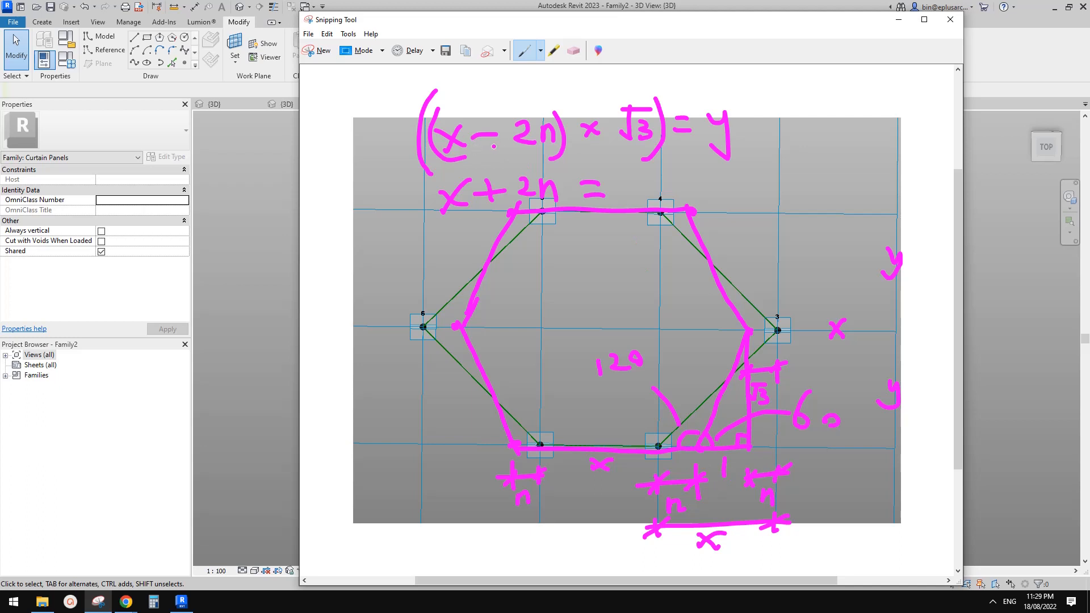
mouse_move(625, 180)
left_mouse_down()
mouse_move(645, 200)
mouse_move(710, 199)
left_mouse_up()
mouse_move(702, 176)
left_mouse_down()
mouse_move(687, 202)
mouse_move(741, 188)
mouse_move(802, 205)
left_mouse_up()
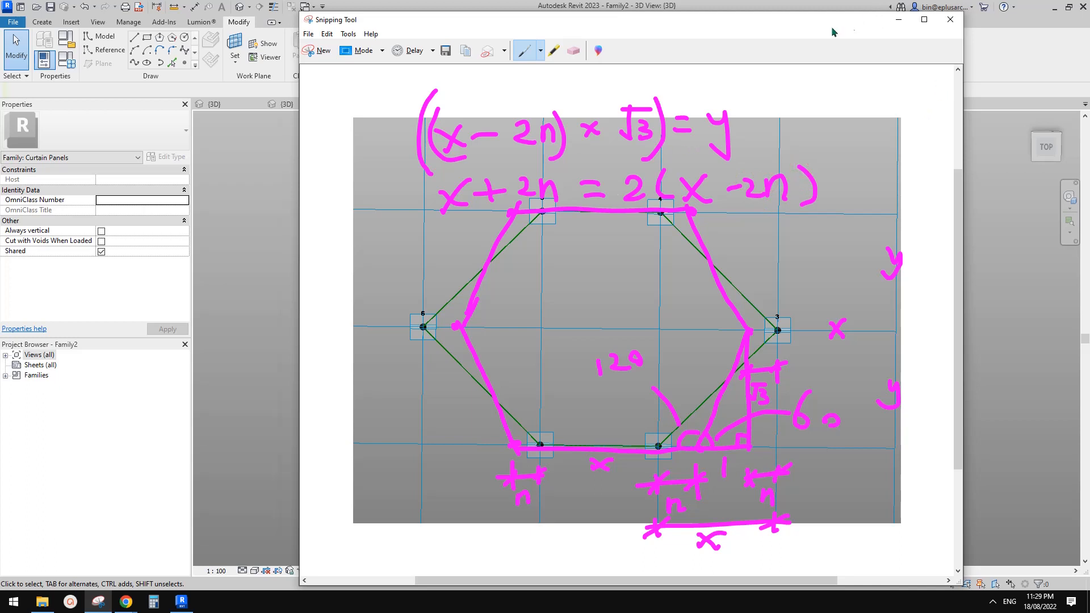
Move and widen the Snipping Tool window, then expand the side-length equation to x + 2n = 2x − 4n
left_click_drag(845, 26, 623, 31)
left_click_drag(742, 132, 1022, 134)
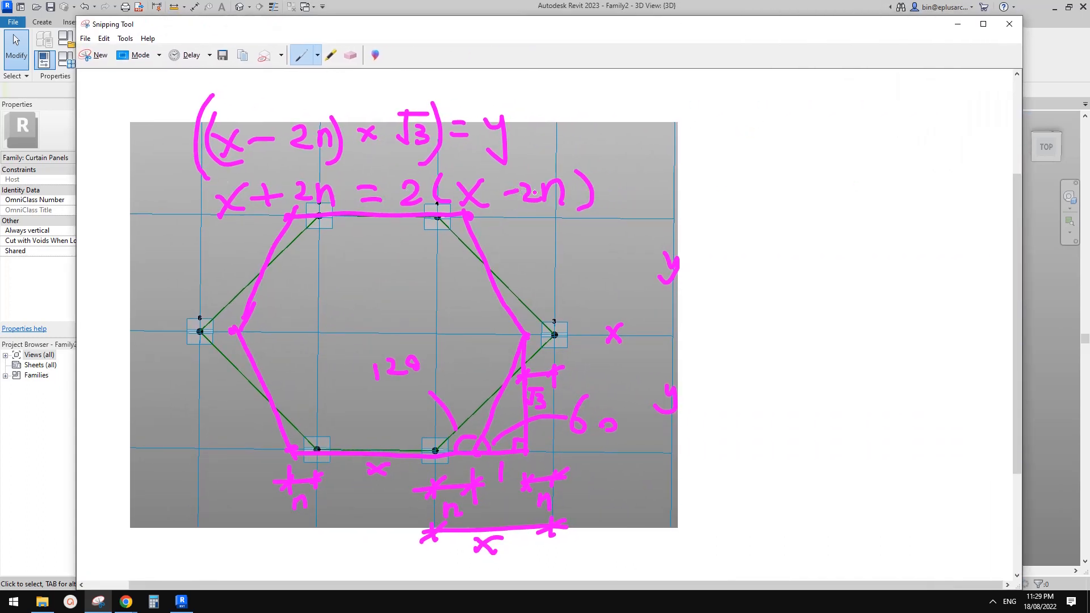
left_click_drag(619, 189, 647, 189)
left_click_drag(641, 179, 649, 199)
mouse_move(713, 176)
left_mouse_down()
mouse_move(693, 193)
mouse_move(744, 178)
left_mouse_up()
mouse_move(733, 169)
left_mouse_down()
mouse_move(731, 194)
mouse_move(791, 193)
mouse_move(814, 174)
left_mouse_up()
left_click(795, 195)
left_click_drag(795, 192, 856, 192)
mouse_move(856, 170)
left_mouse_down()
mouse_move(873, 189)
mouse_move(855, 187)
mouse_move(932, 179)
mouse_move(924, 197)
left_mouse_up()
mouse_move(940, 177)
left_mouse_down()
mouse_move(943, 196)
mouse_move(959, 194)
left_mouse_up()
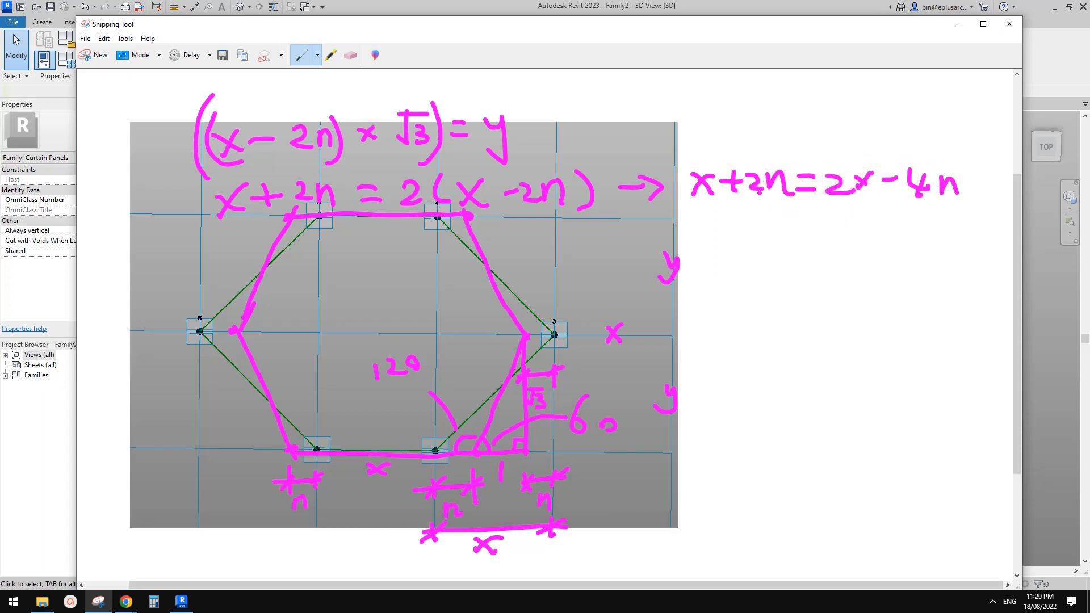
Simplify the expanded equation to 6n = x and solve it as n = x/6
left_click(862, 236)
mouse_move(876, 228)
left_mouse_down()
mouse_move(893, 248)
mouse_move(852, 231)
left_mouse_up()
left_click_drag(830, 242, 855, 242)
mouse_move(750, 218)
left_mouse_down()
mouse_move(737, 240)
mouse_move(779, 232)
mouse_move(794, 245)
left_mouse_up()
left_click(830, 290)
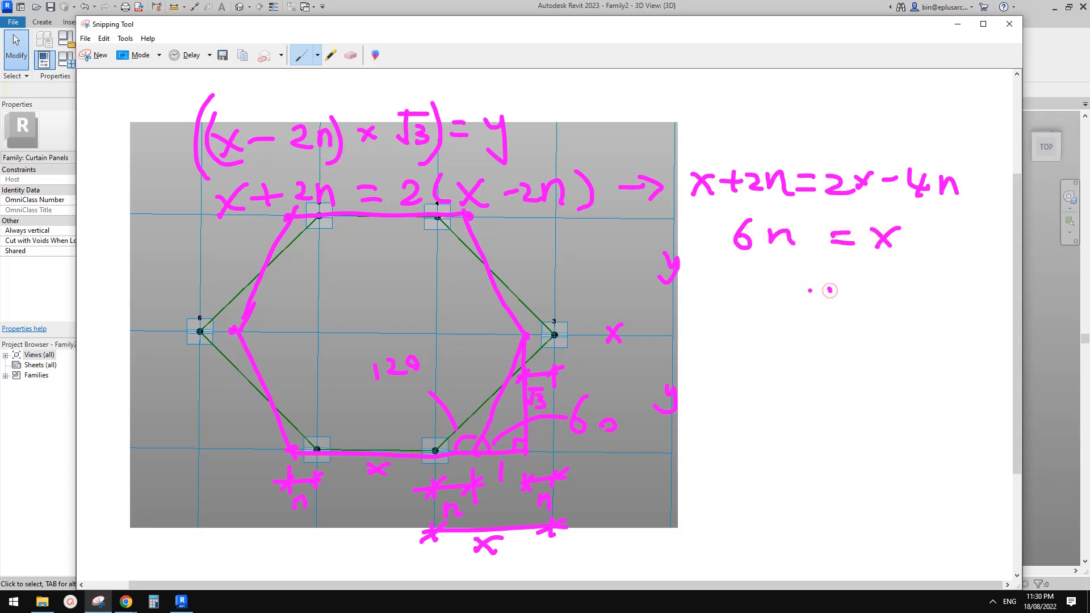
left_click_drag(776, 319, 830, 289)
left_click_drag(809, 306, 835, 303)
left_click_drag(880, 265, 858, 292)
mouse_move(858, 274)
left_mouse_down()
mouse_move(890, 293)
mouse_move(868, 321)
left_mouse_up()
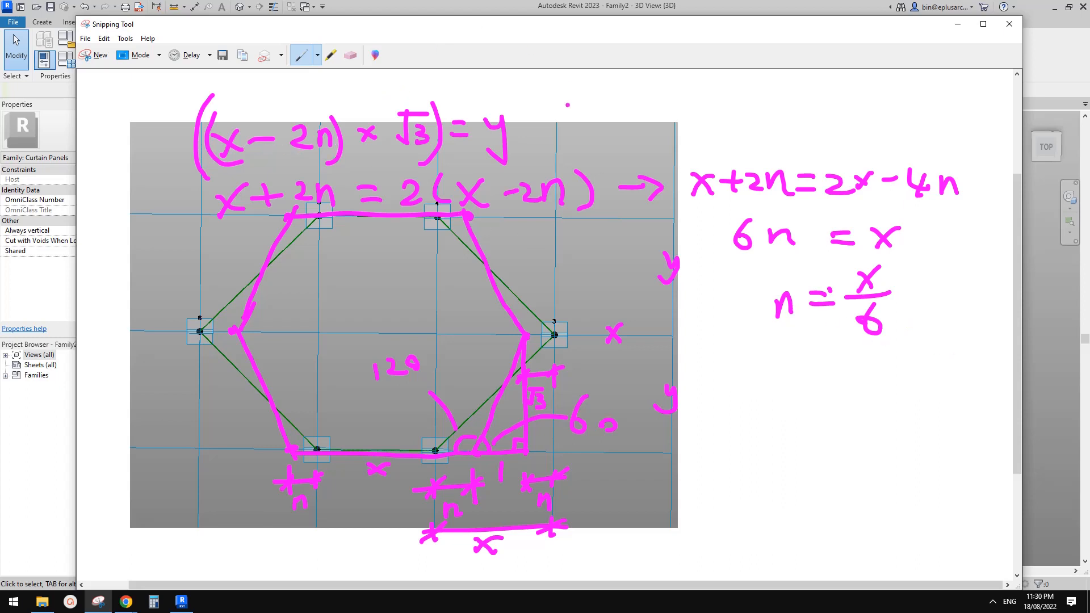
Substitute the offset into the first equation by writing (x − x/3)√3 = y
mouse_move(595, 87)
left_mouse_down()
mouse_move(577, 109)
mouse_move(650, 89)
left_mouse_up()
mouse_move(632, 92)
left_mouse_down()
mouse_move(669, 92)
mouse_move(640, 119)
left_mouse_up()
left_click_drag(688, 80, 680, 118)
mouse_move(566, 84)
left_mouse_down()
mouse_move(561, 99)
mouse_move(582, 122)
left_mouse_up()
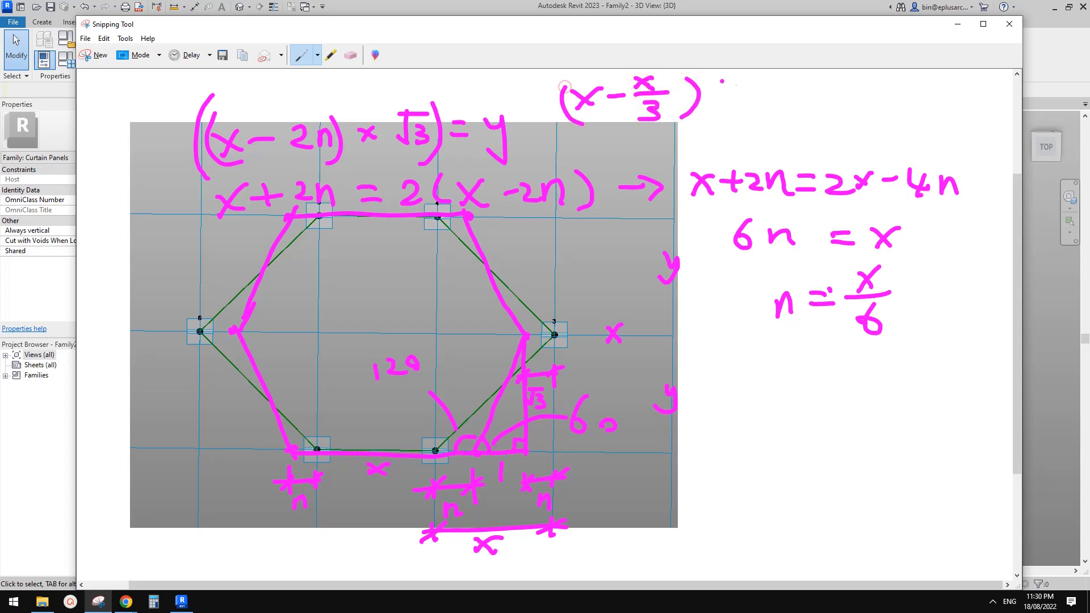
mouse_move(717, 92)
left_mouse_down()
mouse_move(741, 75)
mouse_move(721, 79)
mouse_move(741, 96)
mouse_move(726, 105)
mouse_move(791, 85)
left_mouse_up()
left_click_drag(775, 96, 818, 94)
left_click_drag(829, 80, 812, 118)
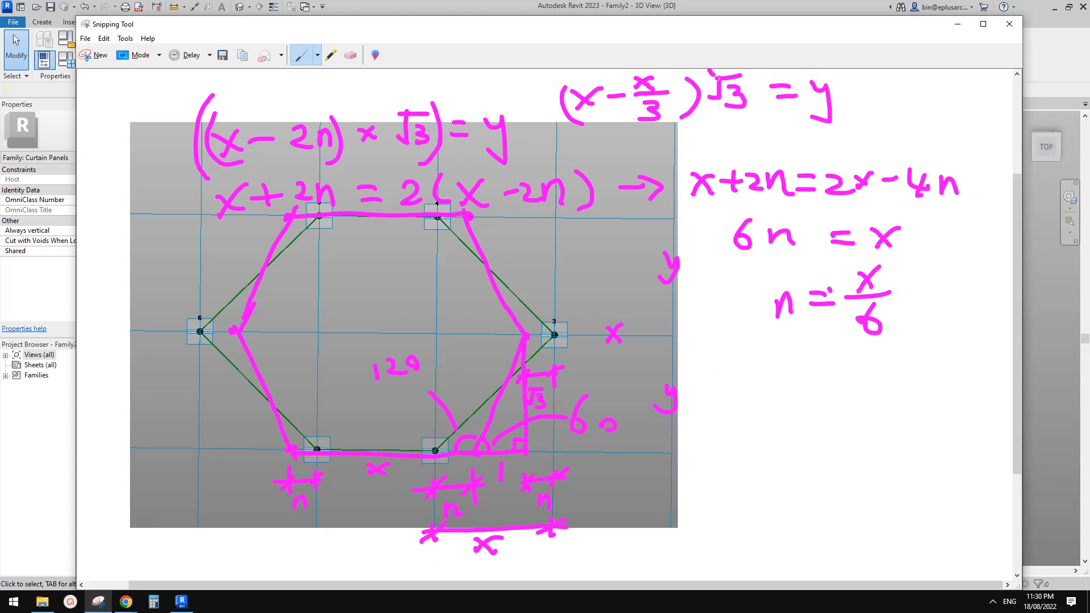
Cross out √3, multiply y by √3/3, and write the simplified equation (2/3)x = (√3/3)y
mouse_move(710, 70)
left_mouse_down()
mouse_move(756, 117)
mouse_move(864, 123)
mouse_move(852, 157)
mouse_move(863, 135)
left_mouse_up()
mouse_move(869, 79)
left_mouse_down()
mouse_move(850, 85)
mouse_move(877, 111)
mouse_move(854, 113)
mouse_move(872, 122)
left_mouse_up()
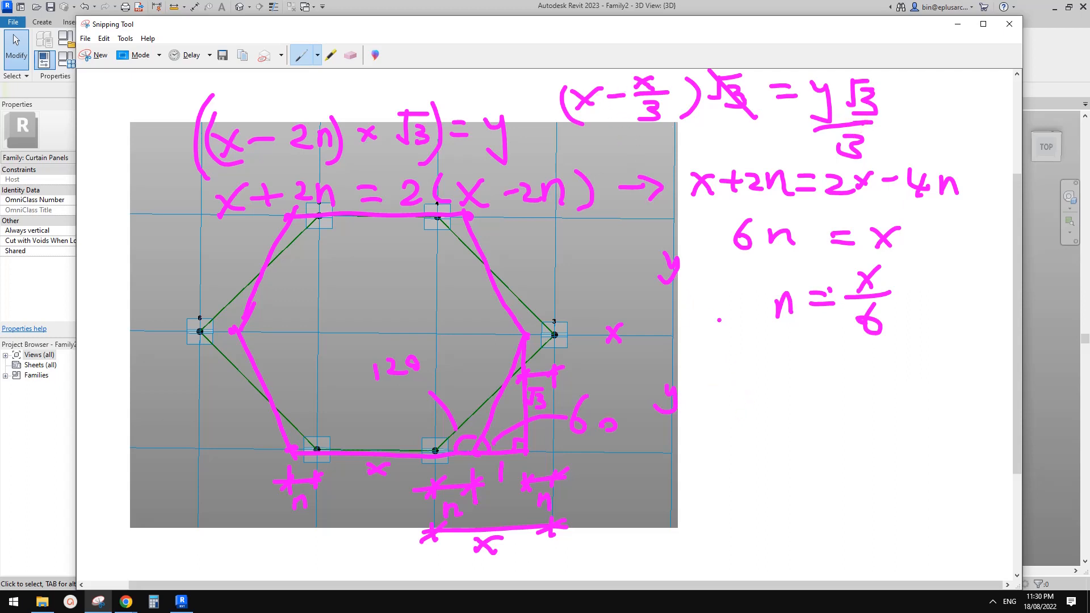
left_click_drag(674, 149, 740, 363)
mouse_move(722, 356)
left_mouse_down()
mouse_move(734, 371)
mouse_move(757, 357)
left_mouse_up()
left_click_drag(741, 442, 734, 466)
mouse_move(741, 414)
left_mouse_down()
mouse_move(758, 427)
mouse_move(727, 441)
mouse_move(782, 434)
mouse_move(796, 443)
left_mouse_up()
mouse_move(795, 426)
left_mouse_down()
mouse_move(775, 446)
mouse_move(838, 421)
left_mouse_up()
mouse_move(821, 432)
left_mouse_down()
mouse_move(865, 434)
mouse_move(872, 466)
left_mouse_up()
left_click_drag(869, 400, 895, 396)
left_click_drag(876, 399, 877, 425)
left_click_drag(885, 404, 884, 420)
mouse_move(862, 427)
left_mouse_down()
mouse_move(899, 431)
mouse_move(924, 451)
mouse_move(899, 440)
mouse_move(884, 476)
left_mouse_up()
Cancel the common threes to write x = (√3/2)y, and box that result together with n = x/6
mouse_move(740, 450)
left_mouse_down()
mouse_move(767, 483)
mouse_move(776, 533)
left_mouse_up()
mouse_move(777, 510)
left_mouse_down()
mouse_move(756, 533)
mouse_move(824, 513)
mouse_move(824, 525)
left_mouse_up()
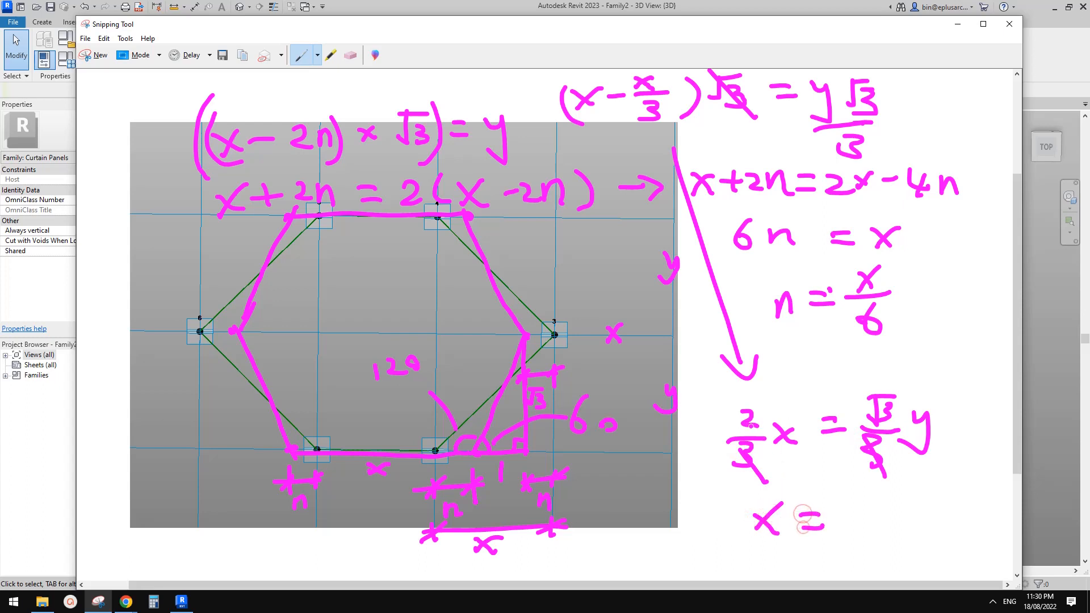
mouse_move(857, 484)
left_mouse_down()
mouse_move(842, 506)
mouse_move(872, 509)
mouse_move(860, 512)
left_mouse_up()
mouse_move(849, 521)
left_mouse_down()
mouse_move(880, 519)
mouse_move(878, 538)
mouse_move(900, 541)
left_mouse_up()
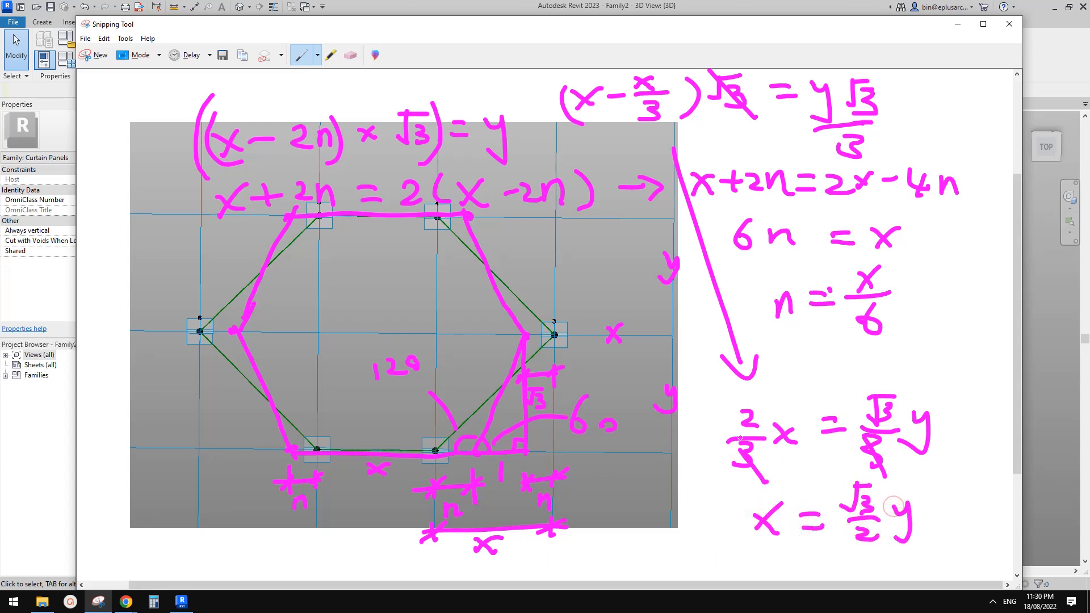
mouse_move(747, 553)
left_mouse_down()
mouse_move(925, 549)
mouse_move(891, 477)
mouse_move(739, 484)
mouse_move(754, 548)
left_mouse_up()
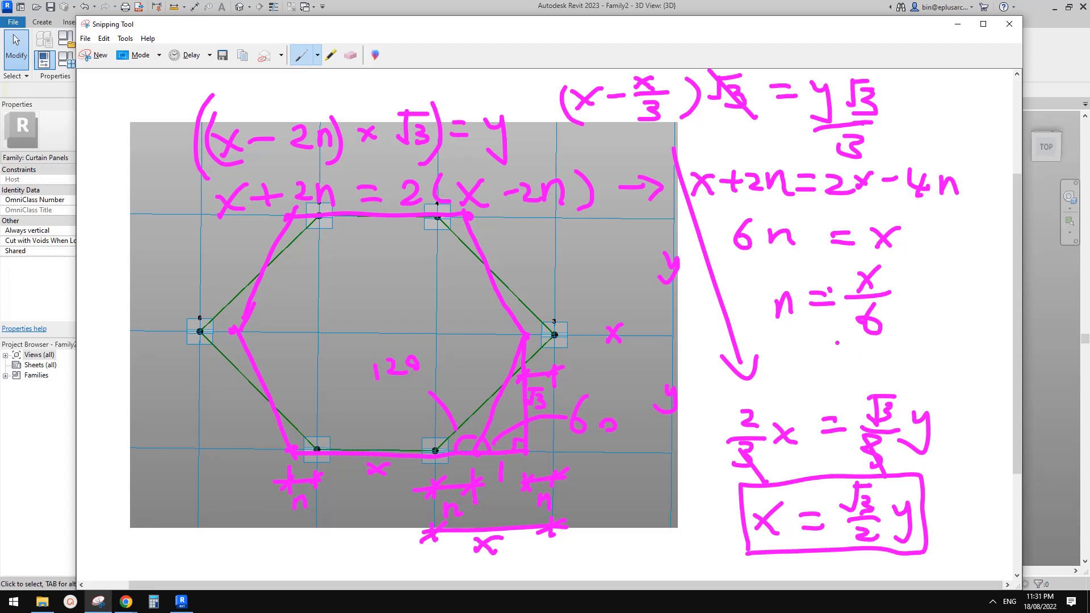
mouse_move(795, 348)
left_mouse_down()
mouse_move(870, 346)
mouse_move(911, 258)
mouse_move(758, 288)
mouse_move(809, 353)
left_mouse_up()
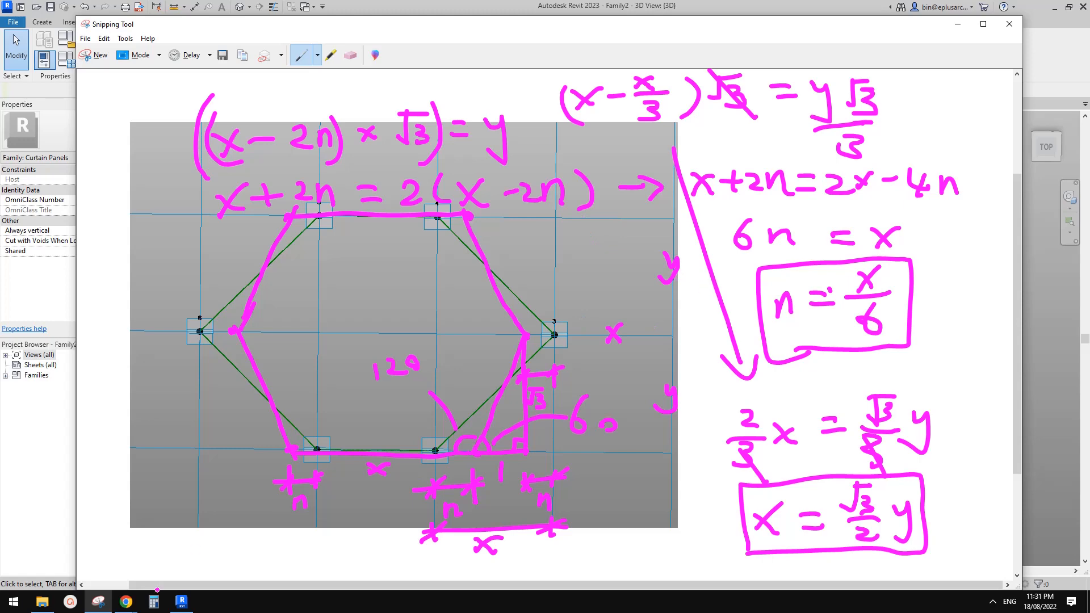
Switch to Revit and place a reference point on adaptive point 4, using its vertical plane perpendicular to edge 4–5 as the work plane
left_click(182, 601)
middle_click_drag(559, 349, 509, 334)
scroll(511, 331, "down", 1)
mouse_move(411, 207)
middle_mouse_down("shift")
mouse_move(496, 176)
mouse_move(506, 214)
middle_mouse_up("shift")
left_click(185, 62)
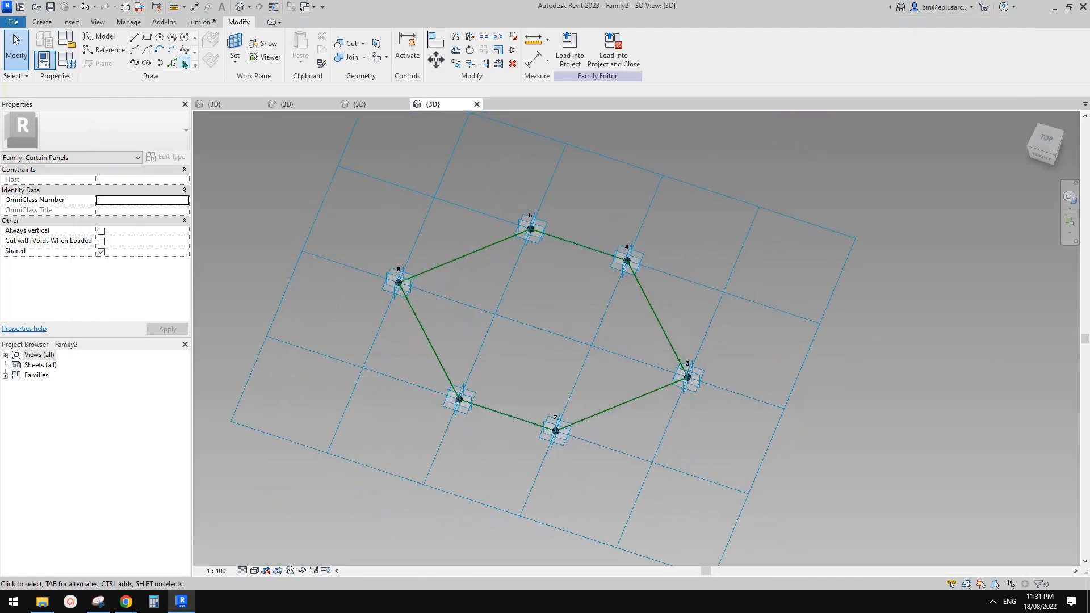
left_click(210, 61)
middle_click_drag(579, 300, 560, 287)
scroll(566, 326, "up", 2)
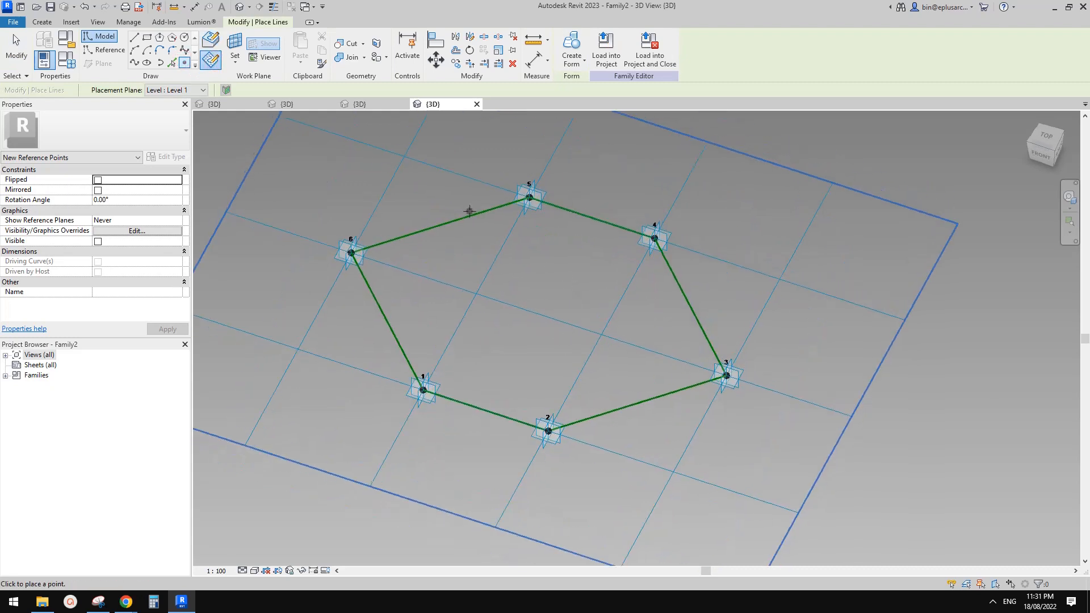
left_click(234, 46)
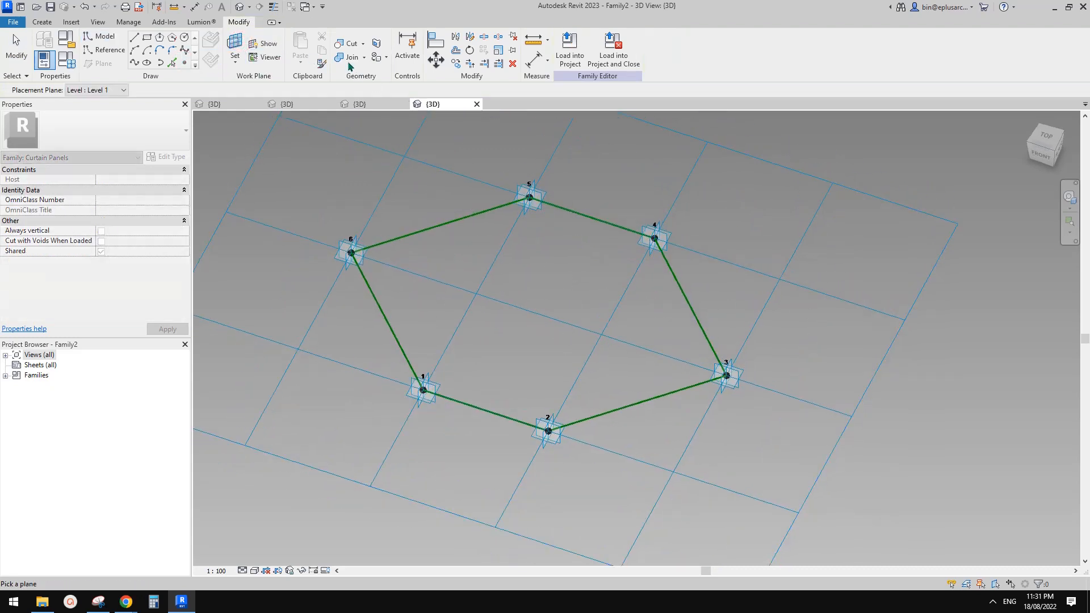
left_click(660, 223)
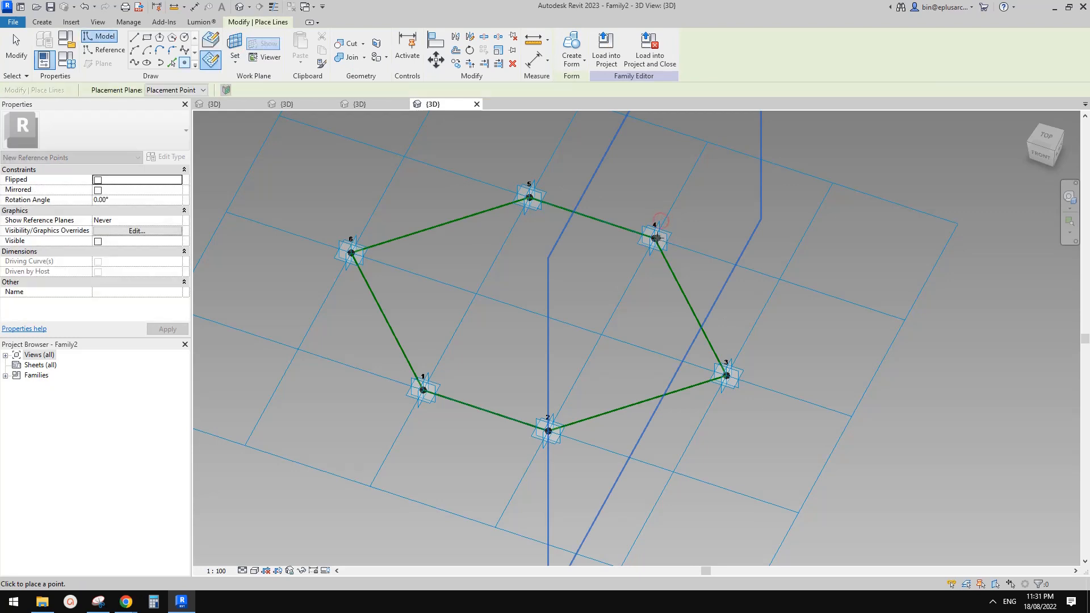
left_click(655, 239)
Place reference points on adaptive points 5, 1 and 2, setting each point's matching vertical plane as the work plane
left_click(234, 41)
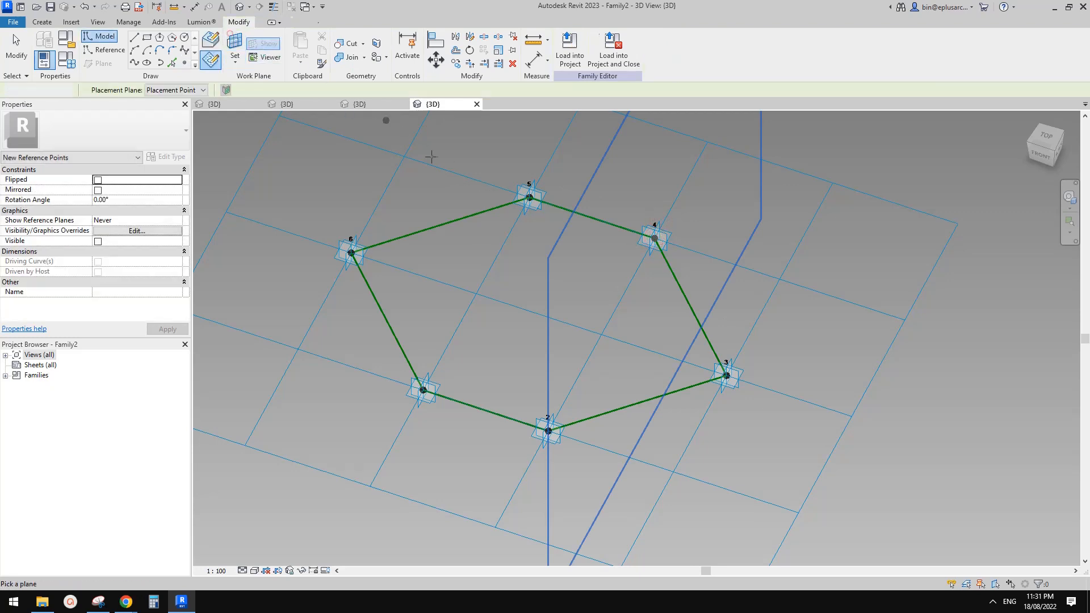
left_click(532, 181)
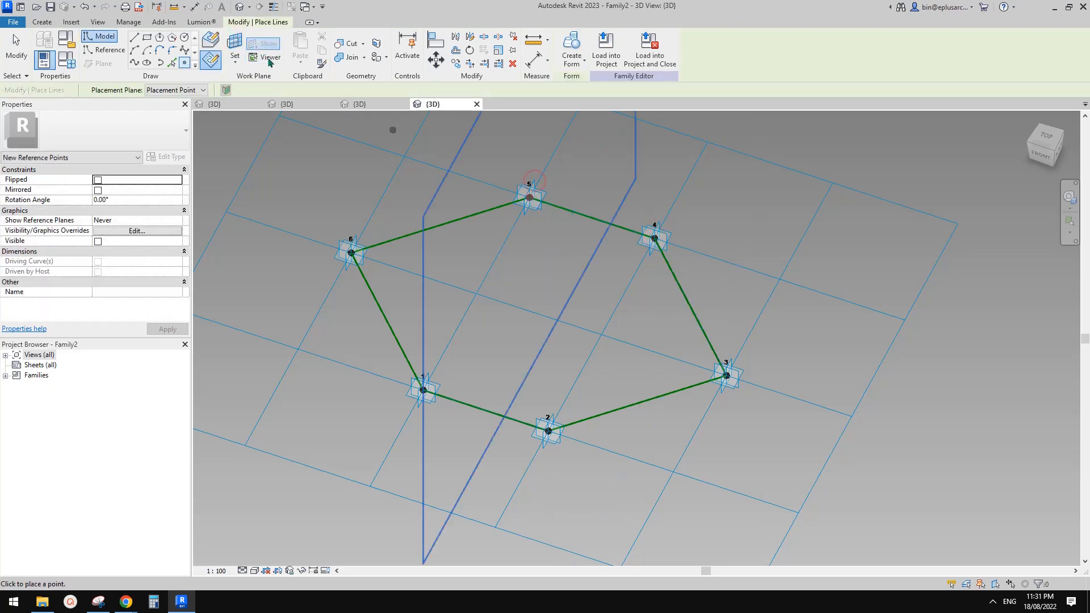
left_click(234, 41)
left_click(430, 373)
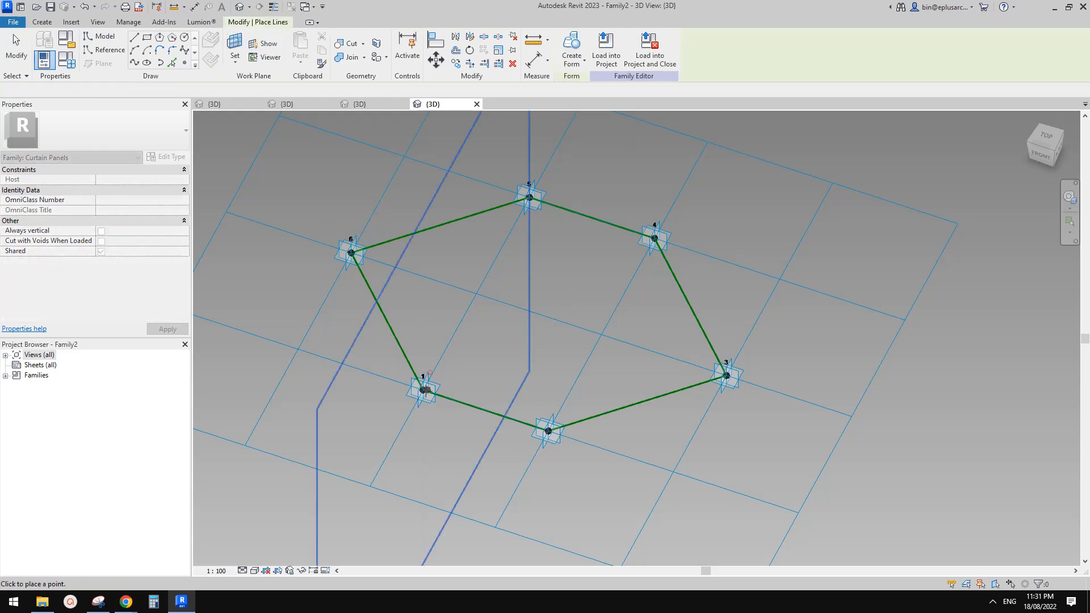
left_click(424, 390)
left_click(235, 42)
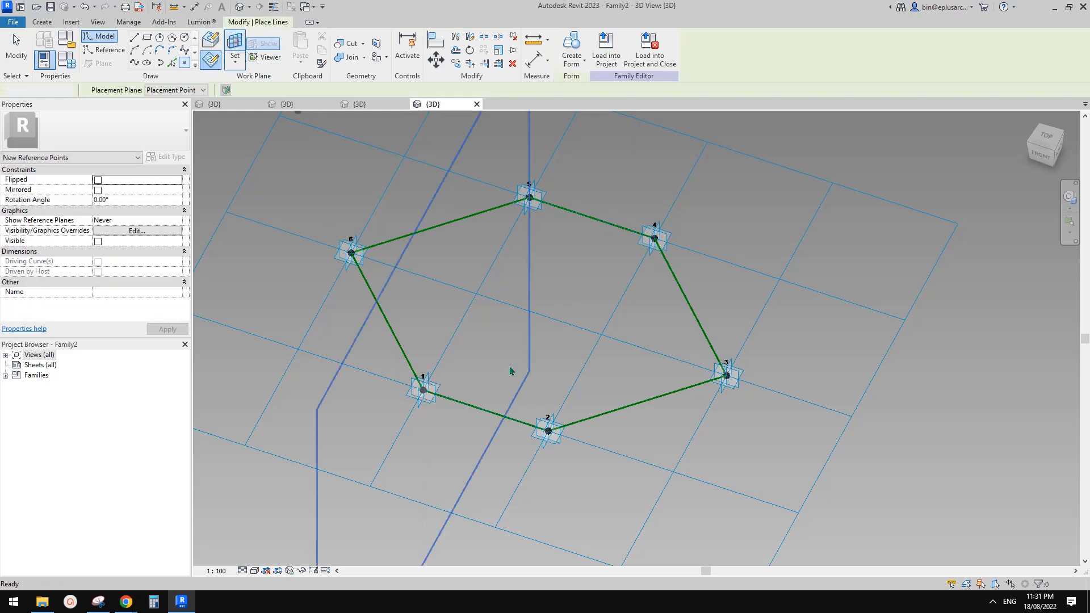
left_click(566, 419)
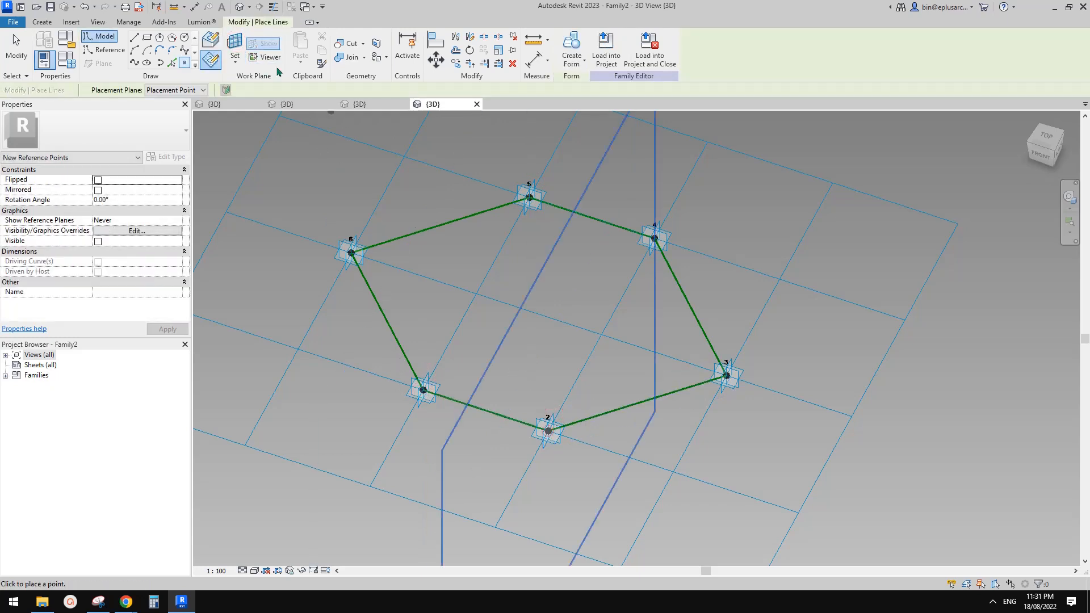
Place reference points on adaptive points 6 and 3, setting each point's matching vertical plane as the work plane
left_click(235, 41)
left_click(356, 234)
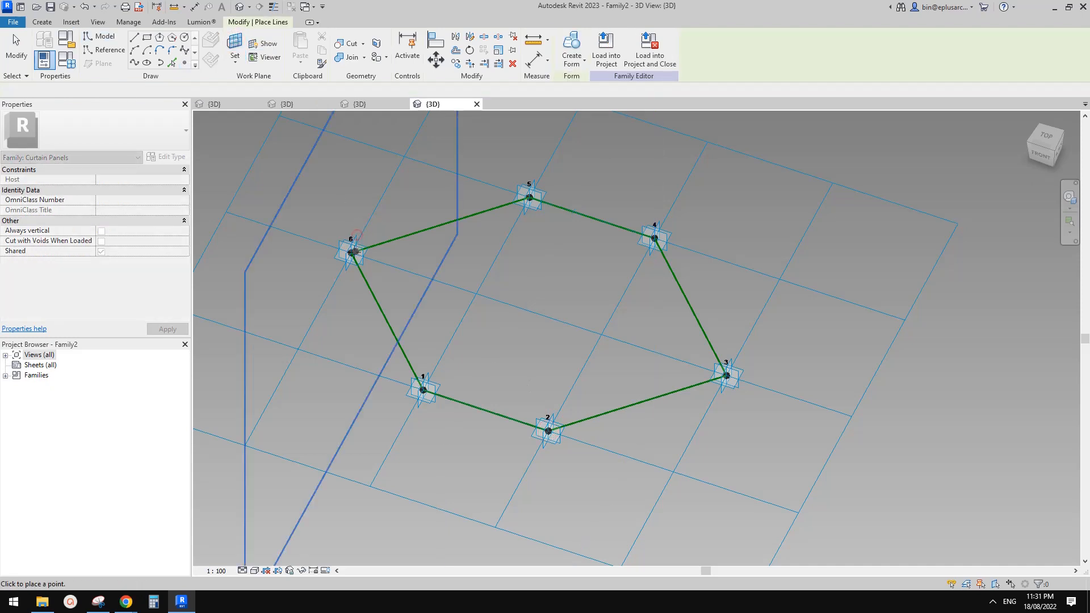
left_click(352, 250)
left_click(235, 42)
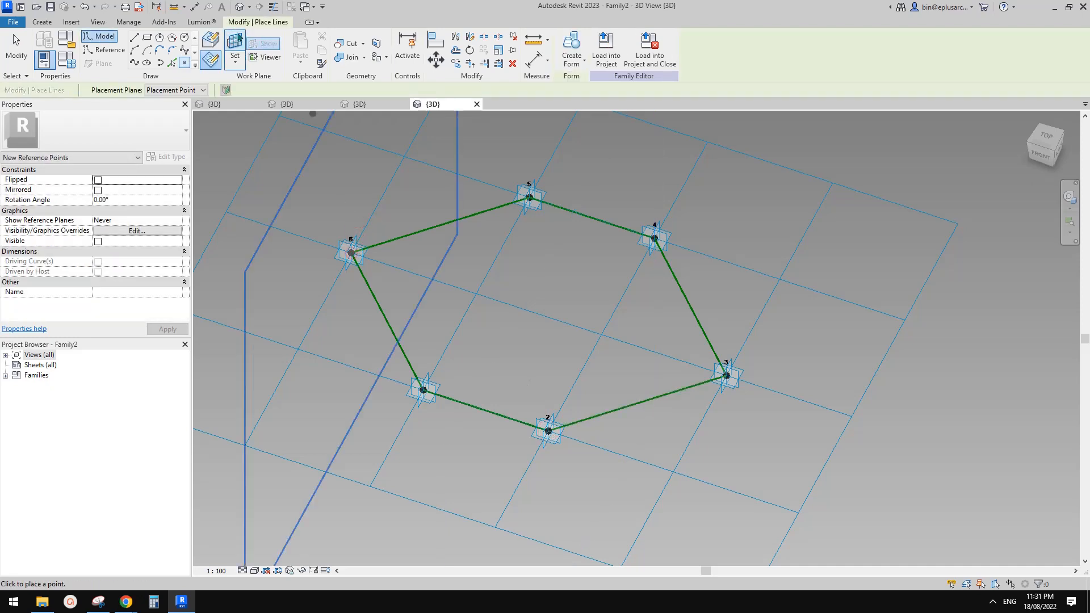
left_click(733, 353)
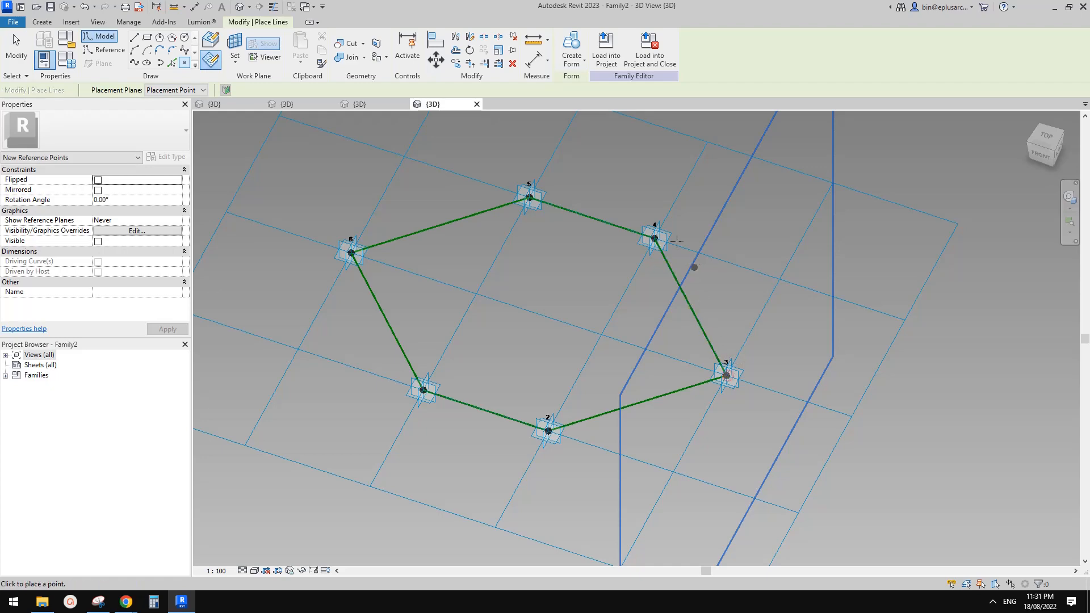
key("Escape")
Temporarily hide all six adaptive points in the view so only the hosted reference points remain
left_click(656, 239)
middle_click_drag(659, 242, 715, 275, "shift")
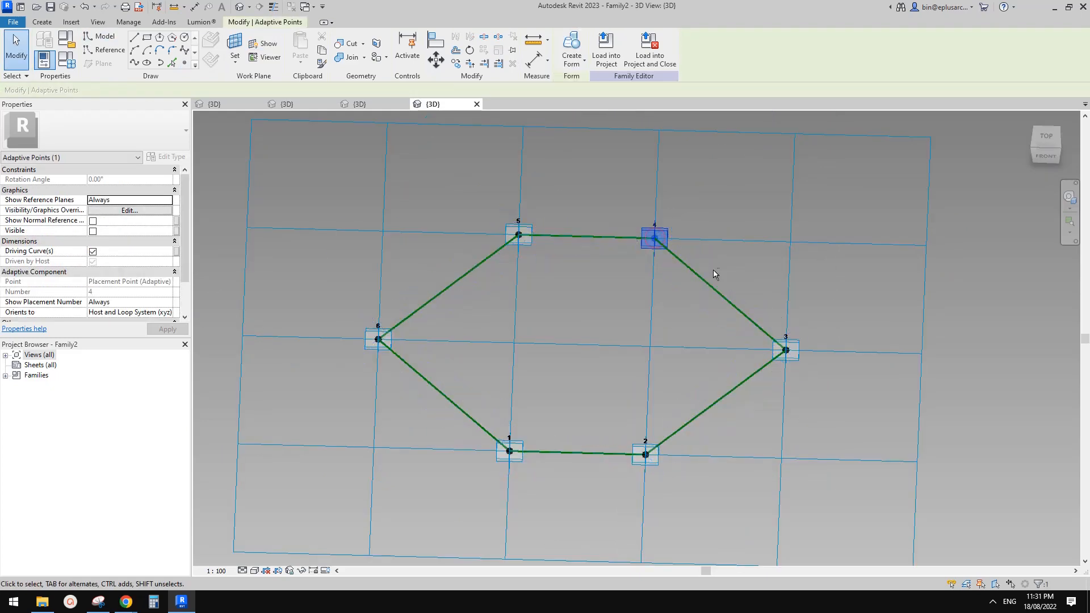
left_click(679, 272)
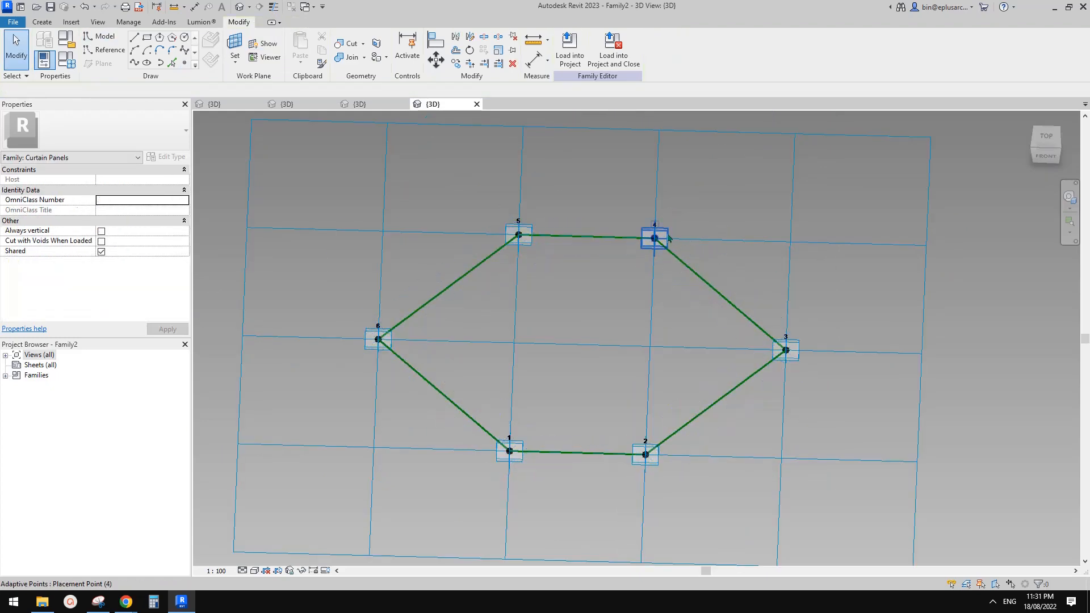
left_click(655, 239)
left_click(519, 235, "ctrl")
left_click(378, 339, "ctrl")
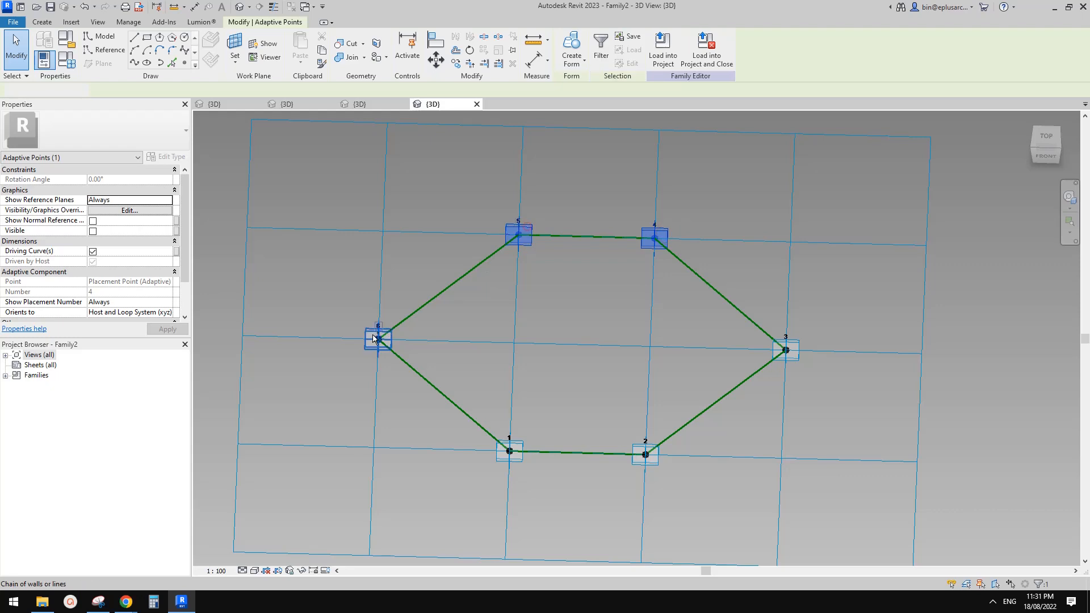
left_click(509, 451, "ctrl")
left_click(645, 455, "ctrl")
left_click(786, 350, "ctrl")
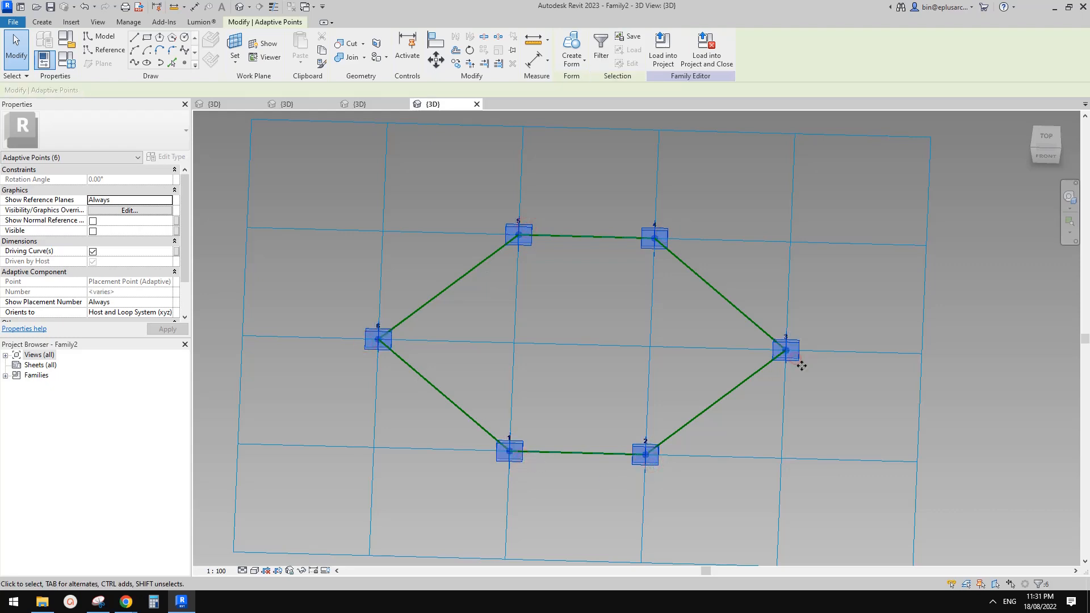
key("h")
key("h")
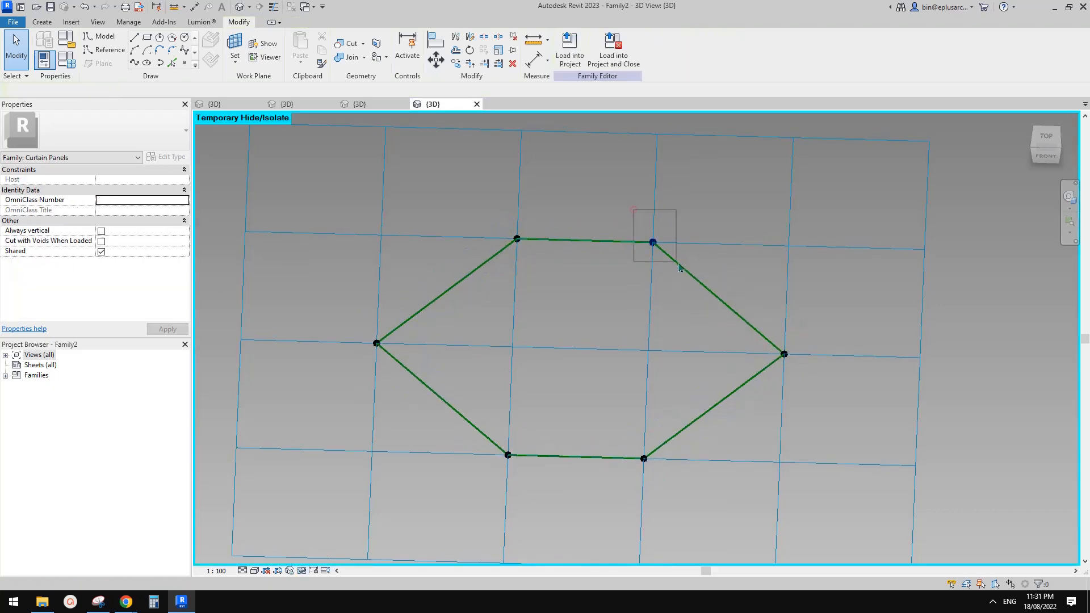
Move the reference point at hexagon corner 4 outward along the grid line to an offset of about 491.6
left_click(653, 242)
mouse_move(683, 258)
middle_mouse_down("shift")
mouse_move(654, 258)
mouse_move(682, 259)
middle_mouse_up("shift")
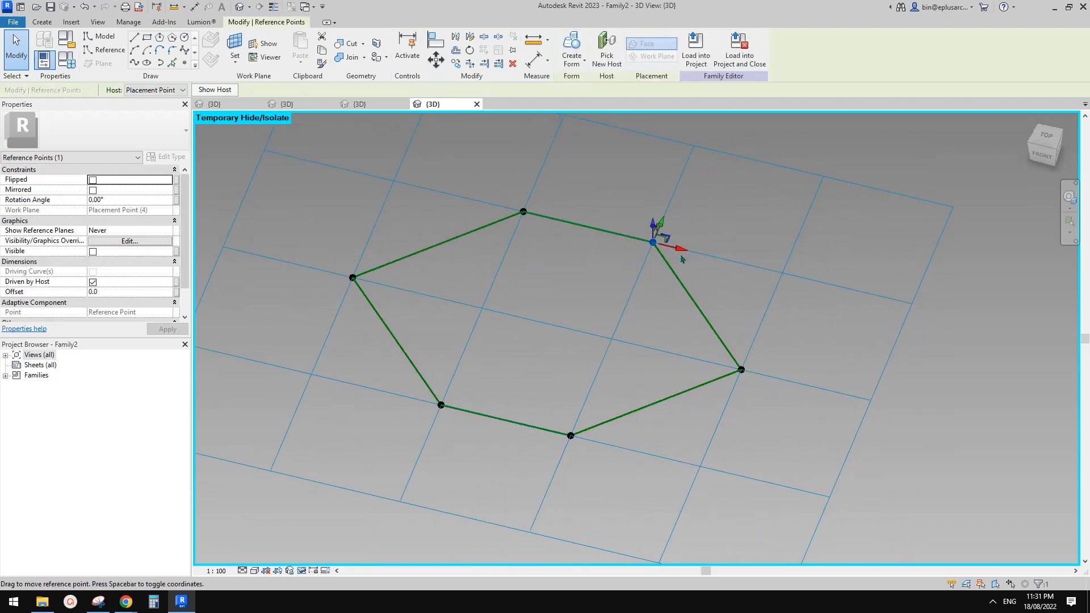
left_click_drag(682, 256, 703, 253)
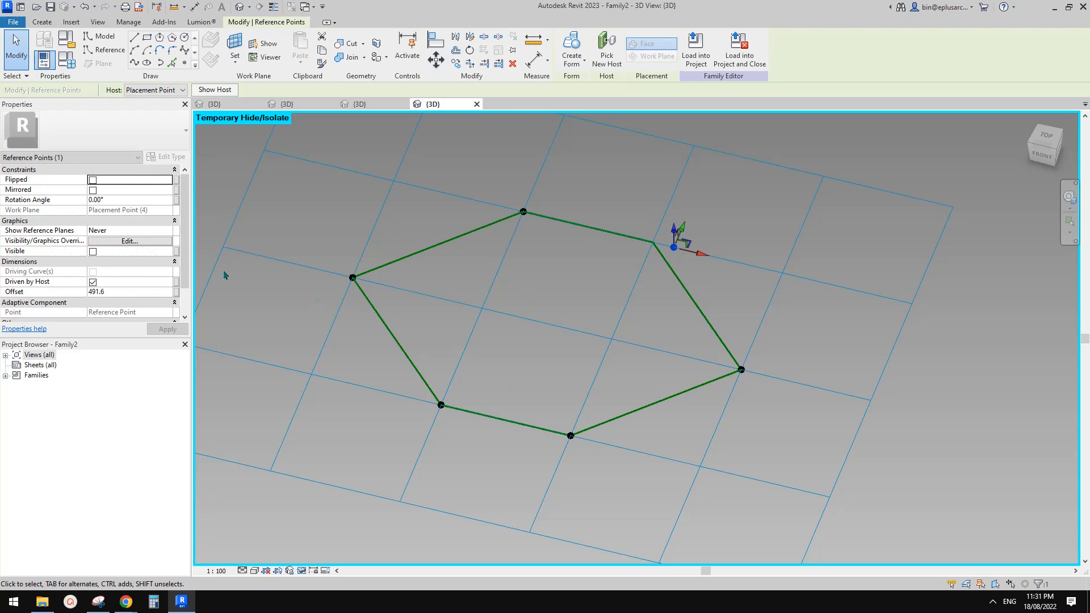
Associate the corner 4 reference point's offset with a new length parameter named n, grouped under Dimensions
left_click(175, 293)
left_click(439, 358)
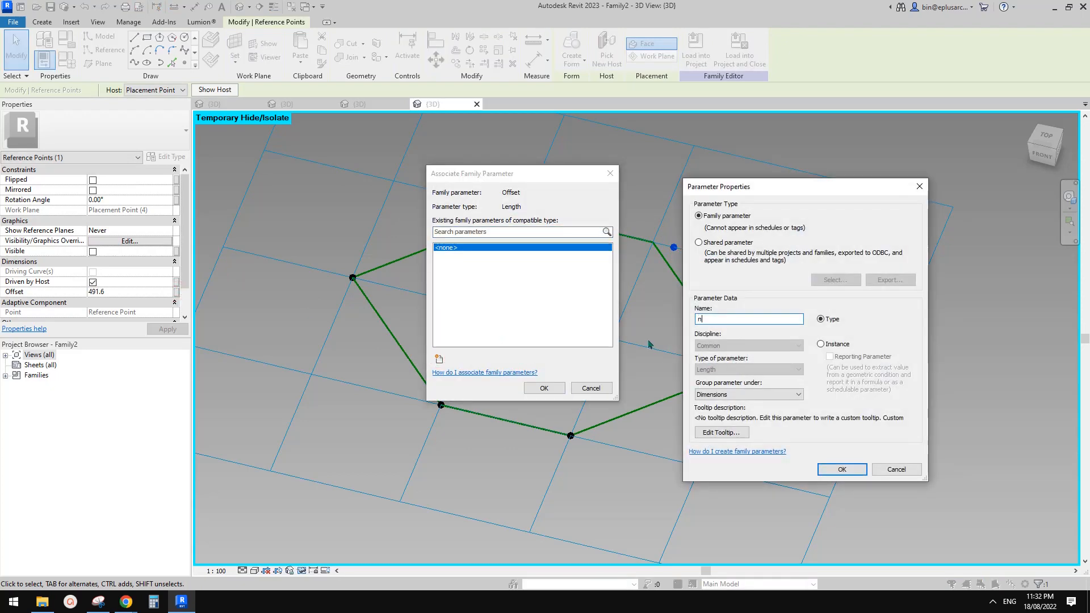
left_click(822, 345)
left_click(842, 469)
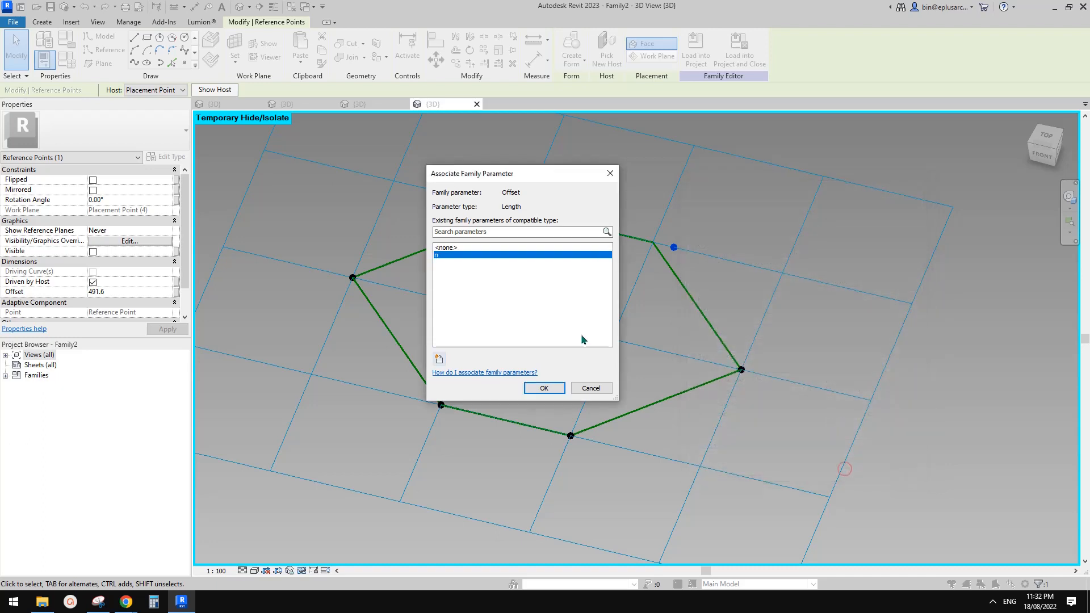
left_click(544, 389)
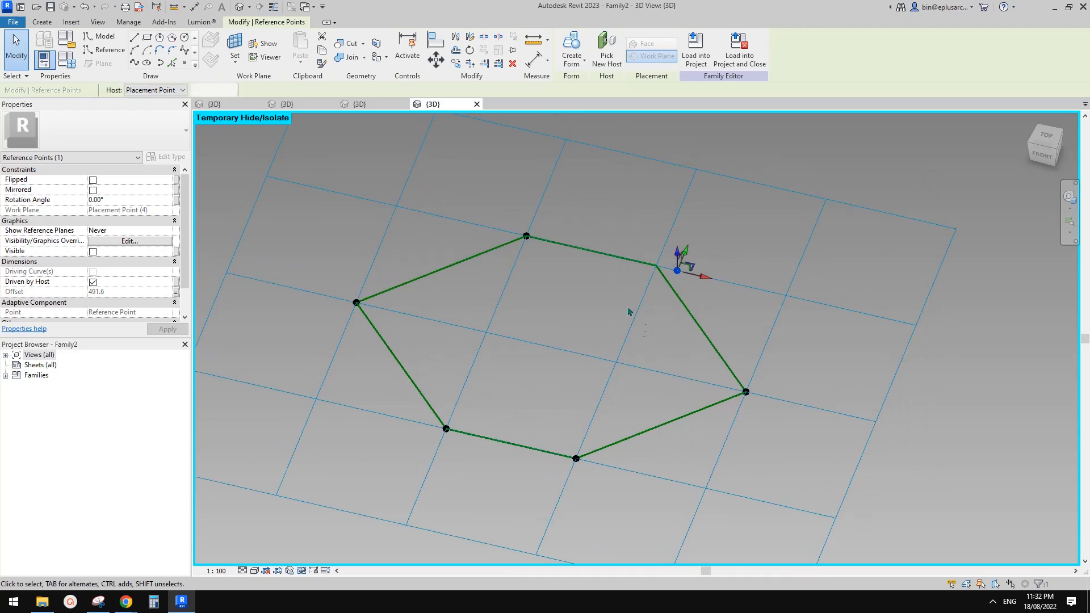
Associate the corner 5 reference point's offset with a new length parameter named nn
left_click(184, 62)
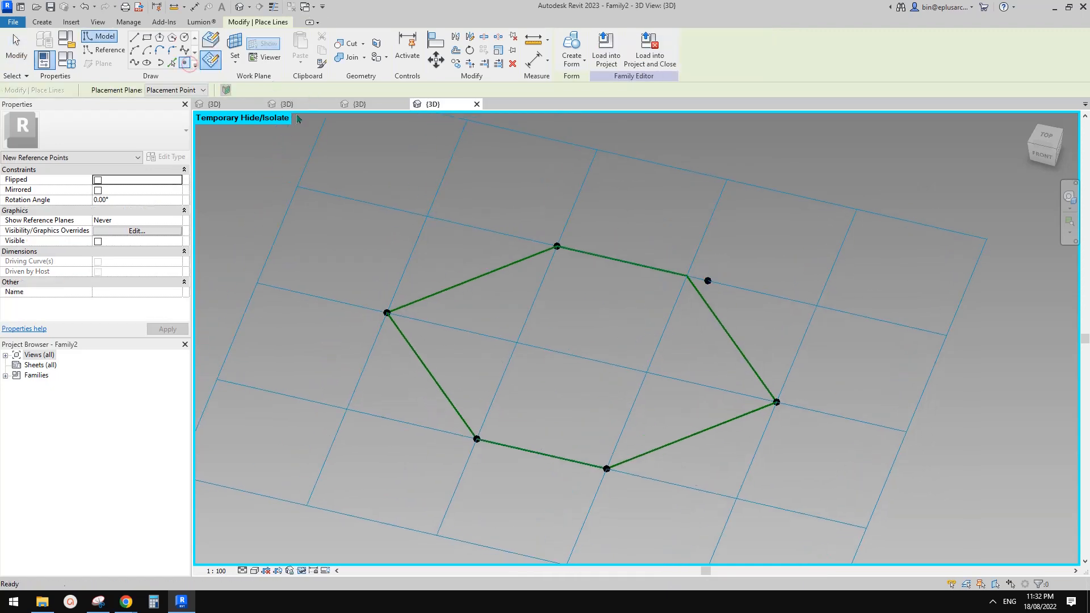
key("Escape")
left_click(557, 247)
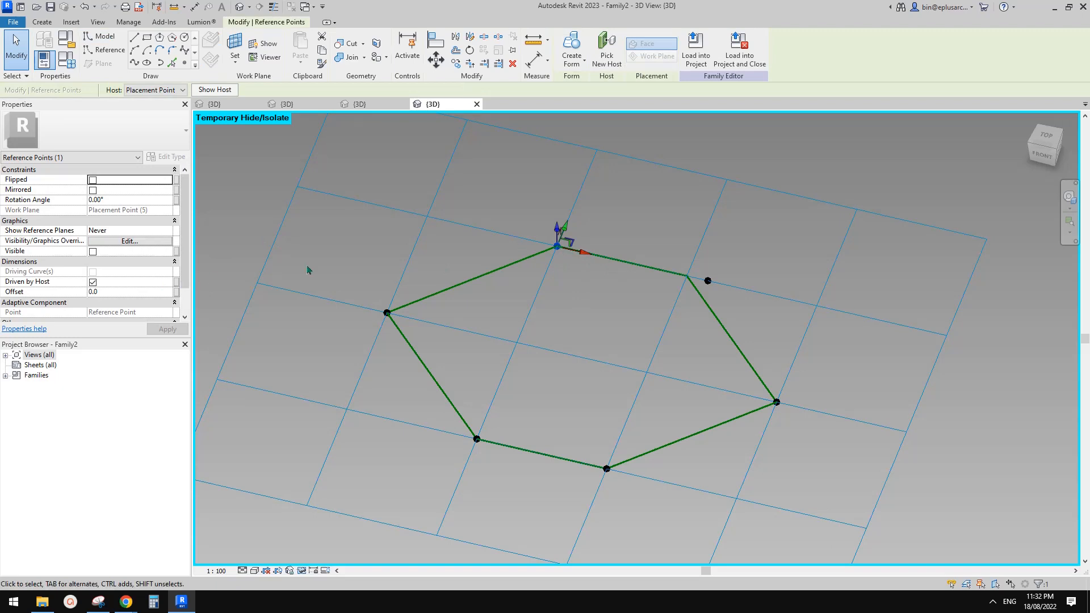
left_click(176, 292)
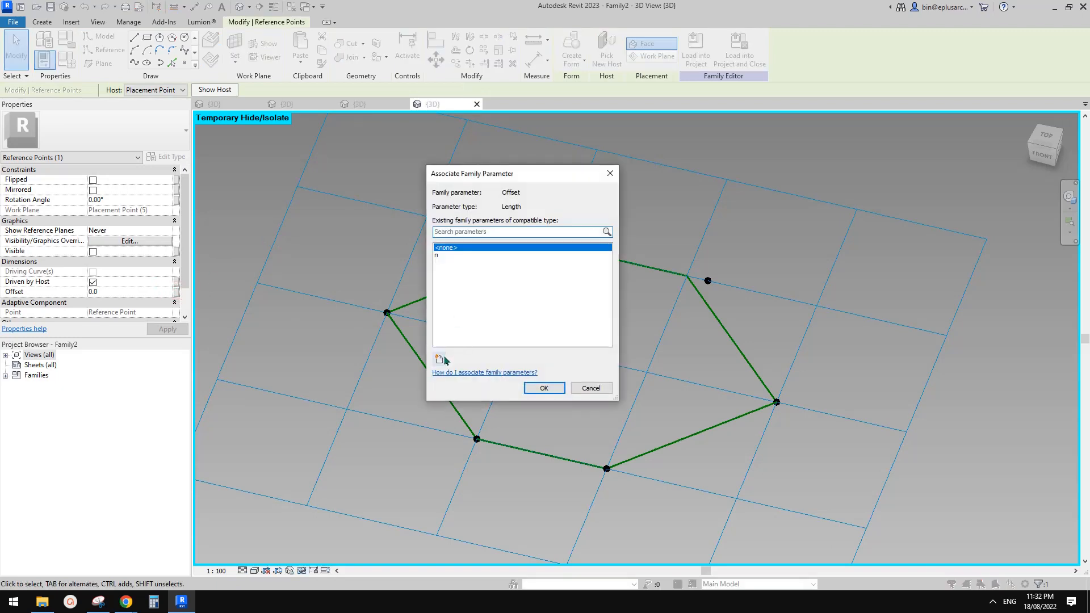
left_click(439, 359)
type("nn")
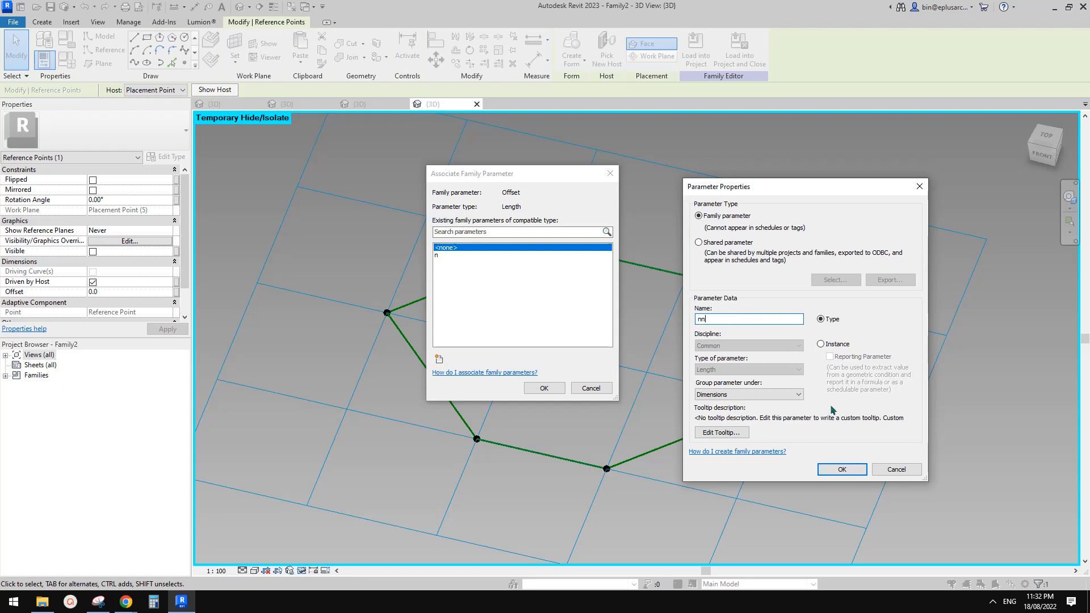
left_click(842, 469)
left_click(545, 388)
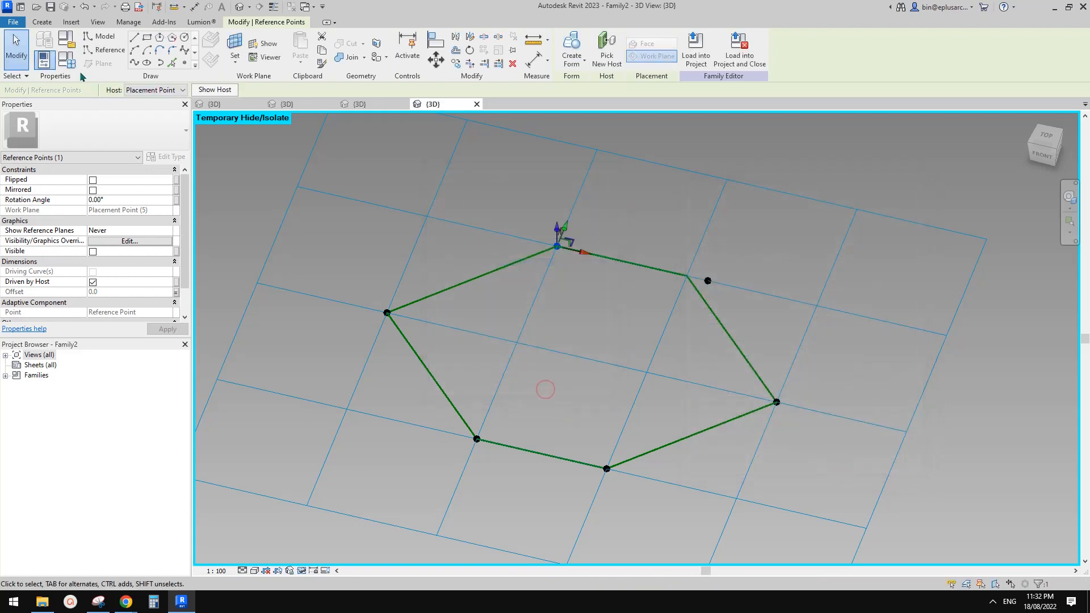
Set the formula of parameter nn to -n in the family types
left_click(67, 61)
left_click(149, 251)
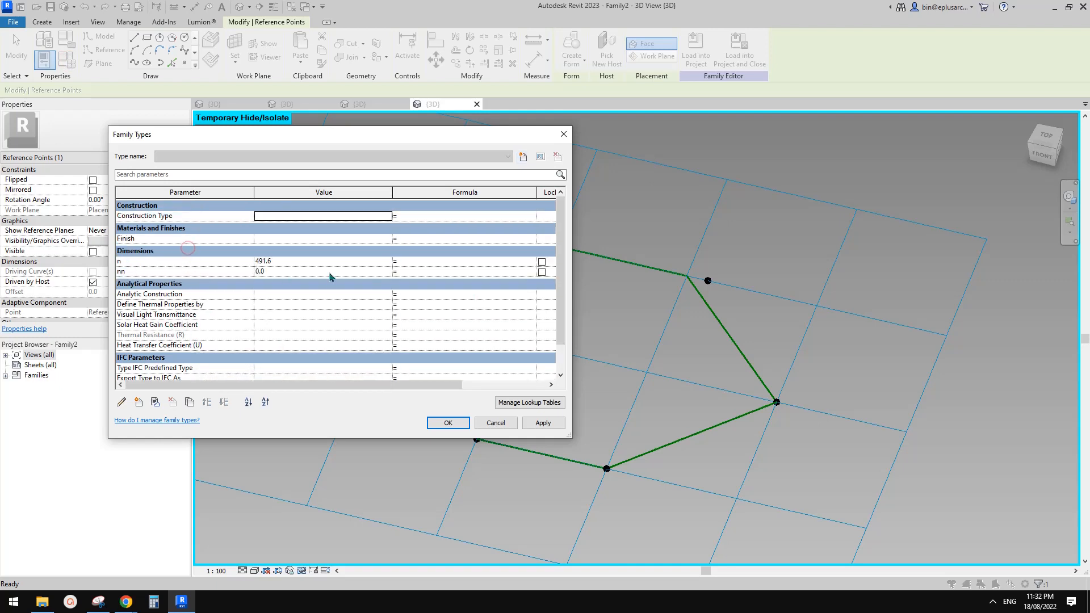
left_click(428, 272)
type("-n")
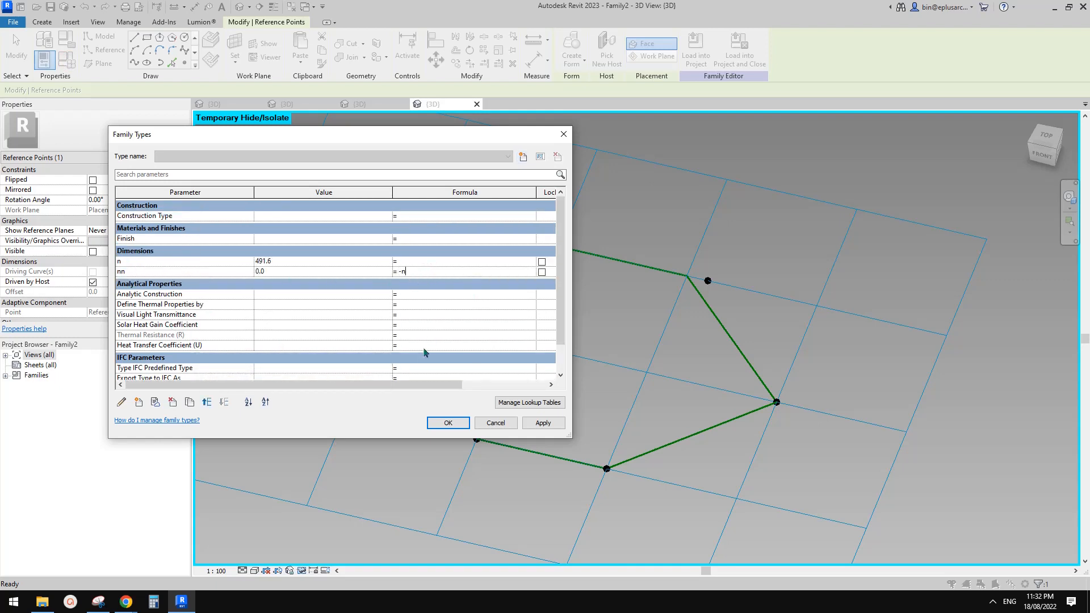
left_click(448, 423)
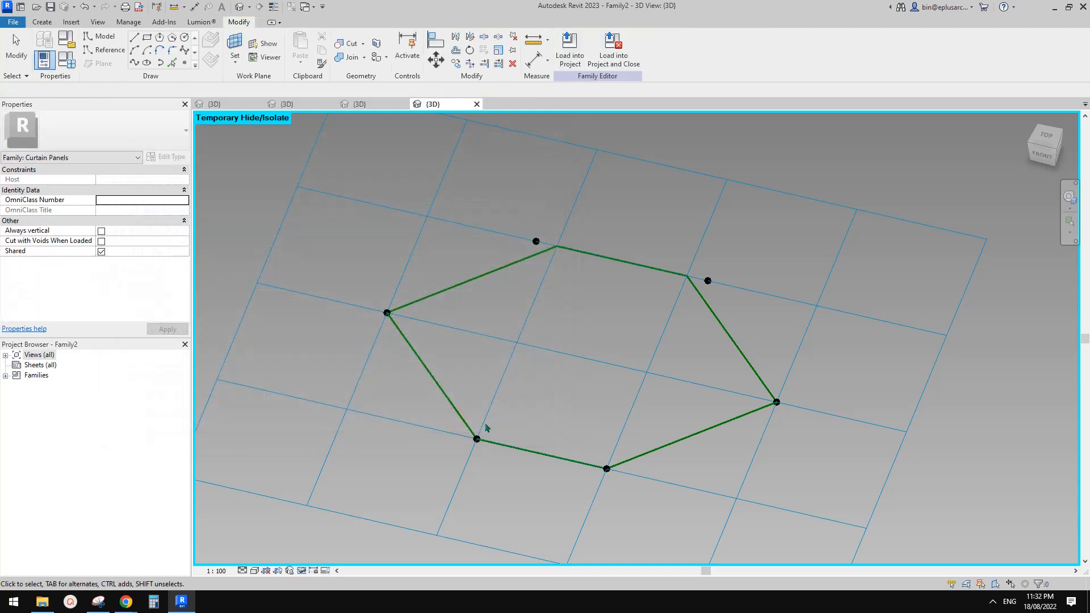
Associate the corner 1 reference point's offset with parameter nn and the corner 2 reference point's offset with n
left_click_drag(424, 416, 505, 473)
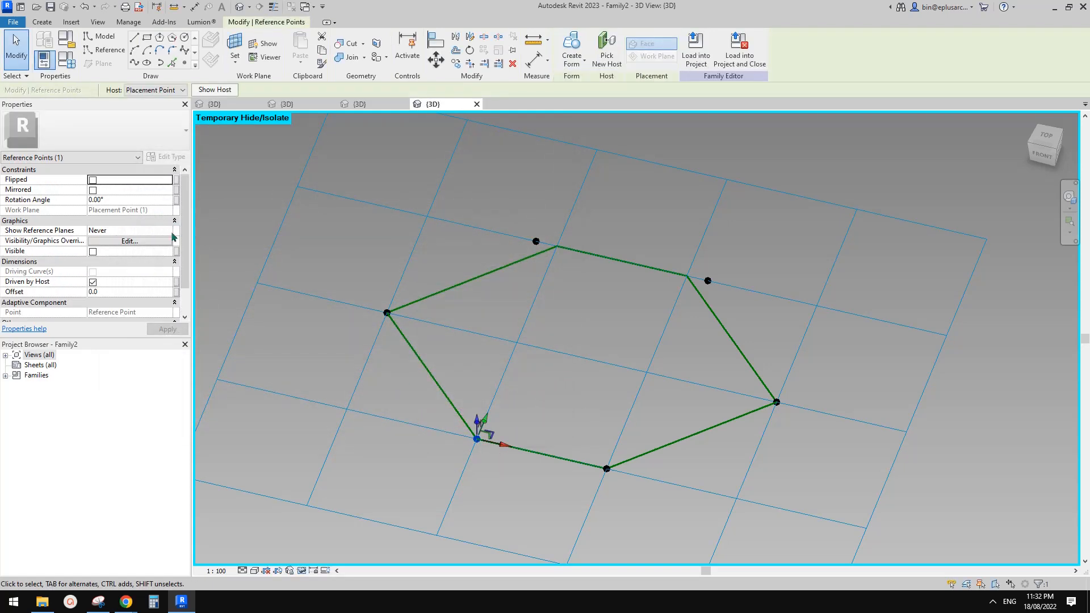
left_click(176, 292)
left_click(444, 260)
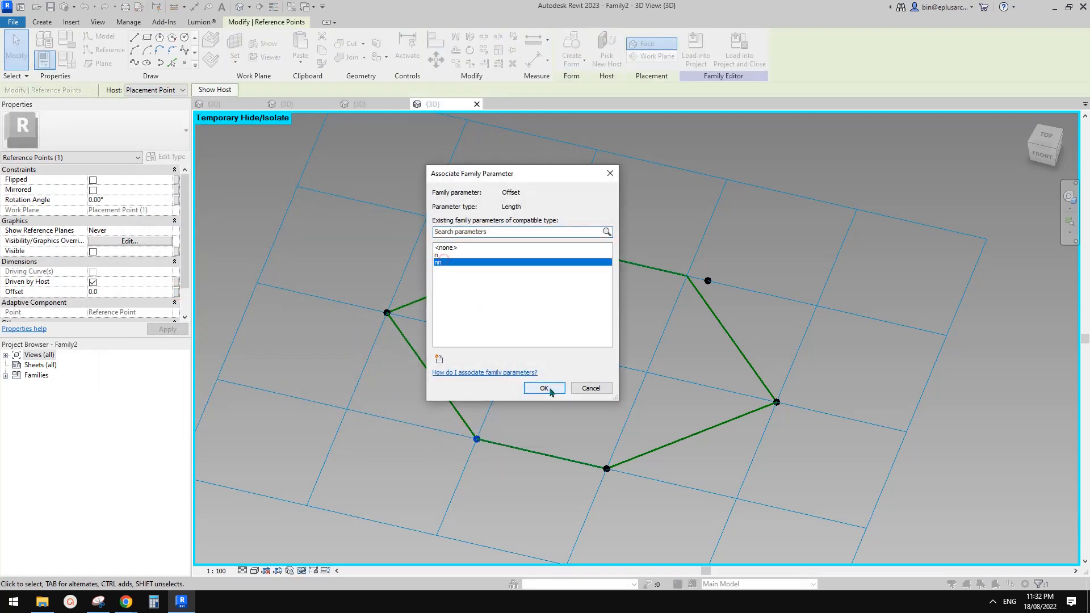
left_click(549, 387)
left_click(607, 464)
left_click(177, 292)
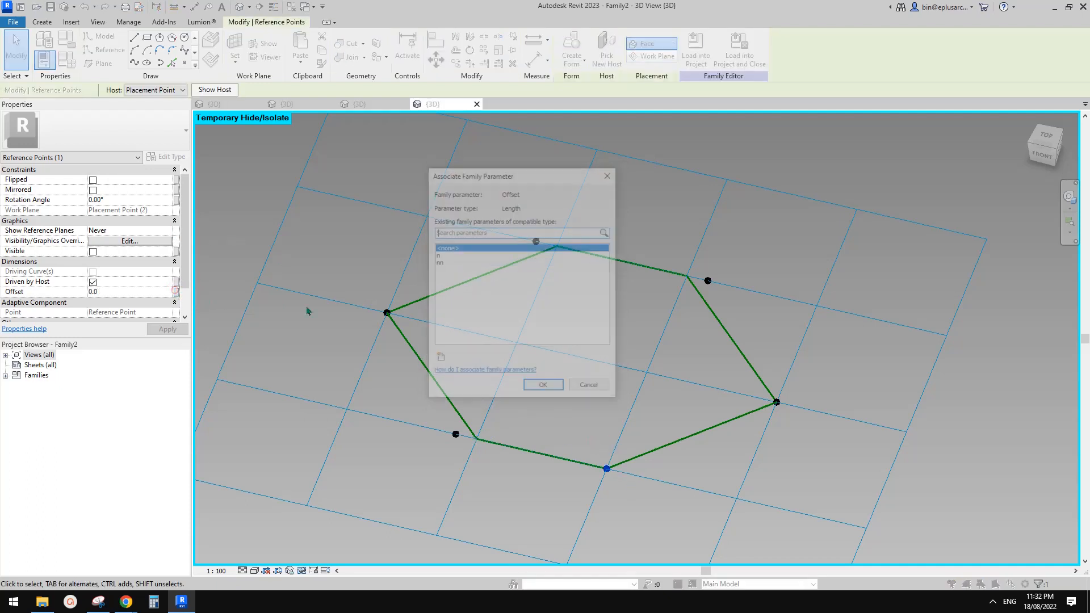
left_click(438, 262)
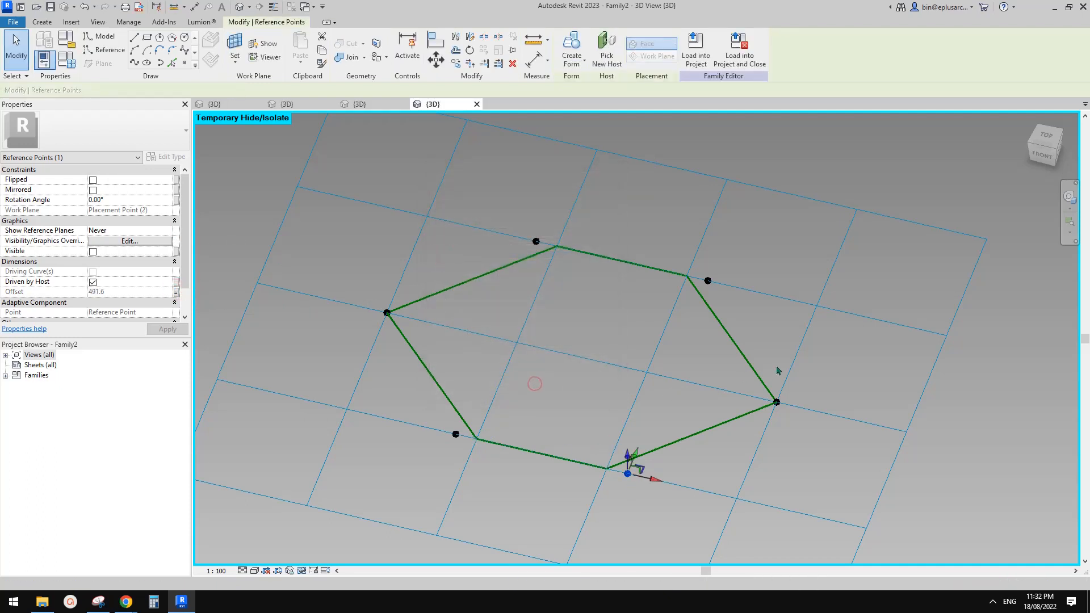
left_click(544, 388)
Associate the corner 3 reference point's offset with parameter nn and the corner 6 reference point's offset with n
left_click_drag(765, 344, 806, 434)
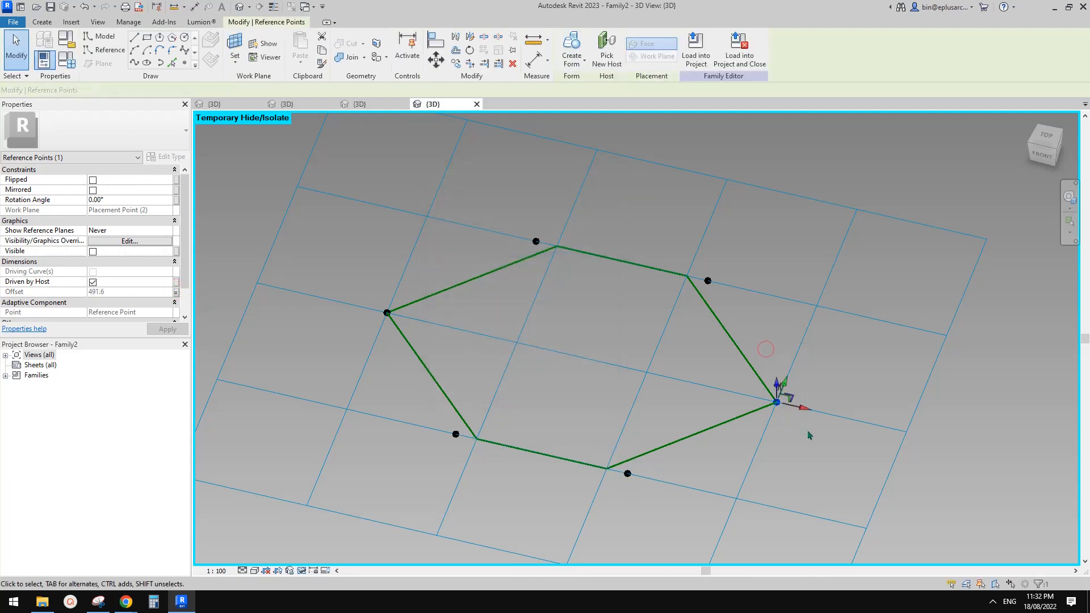
left_click(176, 292)
left_click(440, 266)
left_click(544, 389)
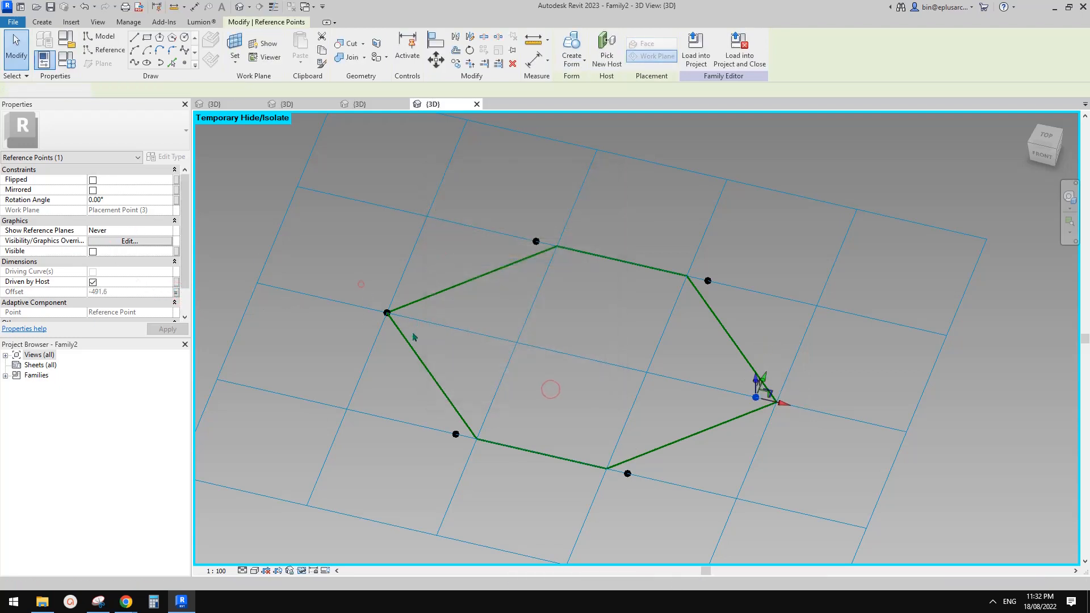
left_click_drag(361, 284, 398, 336)
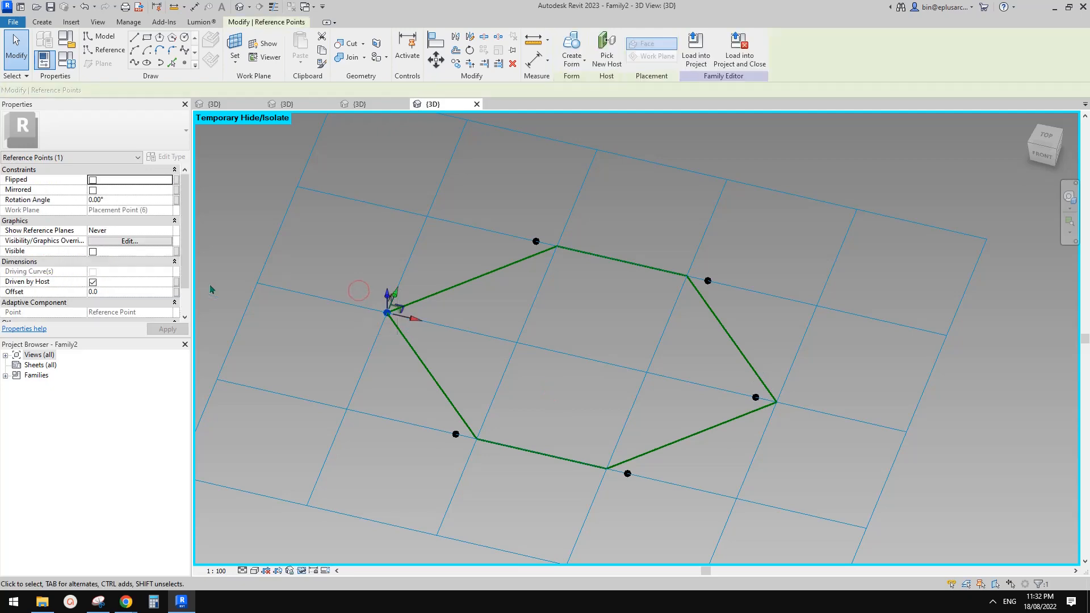
left_click(177, 292)
left_click(440, 255)
left_click(544, 388)
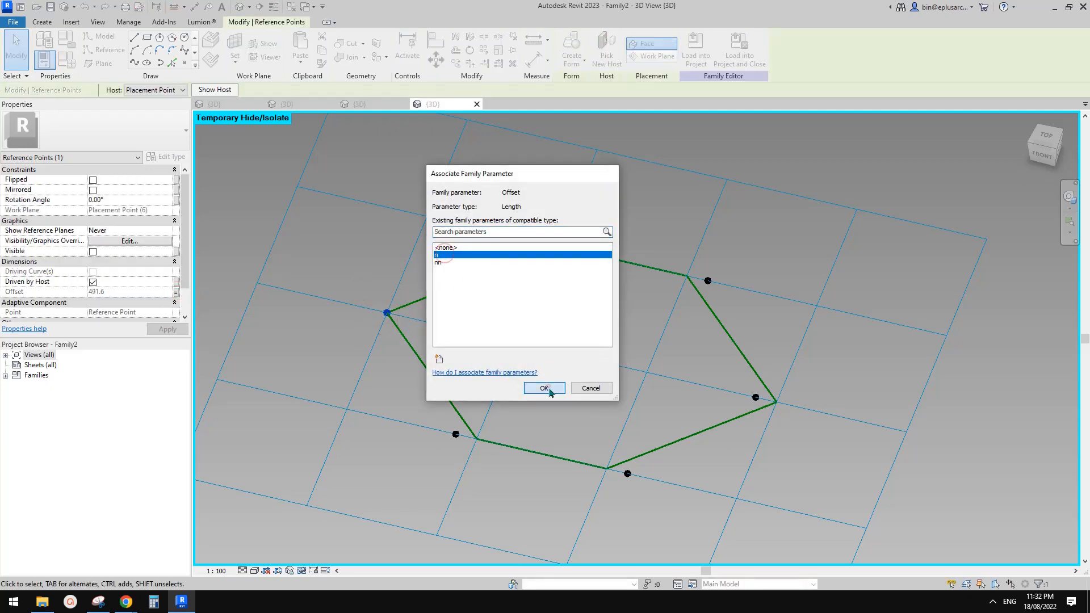
Examine the offset reference points, the tile pattern grid's spacing and the n and nn parameters in the family types
scroll(620, 329, "down", 1)
middle_click_drag(620, 329, 624, 366, "shift")
scroll(643, 360, "down", 3)
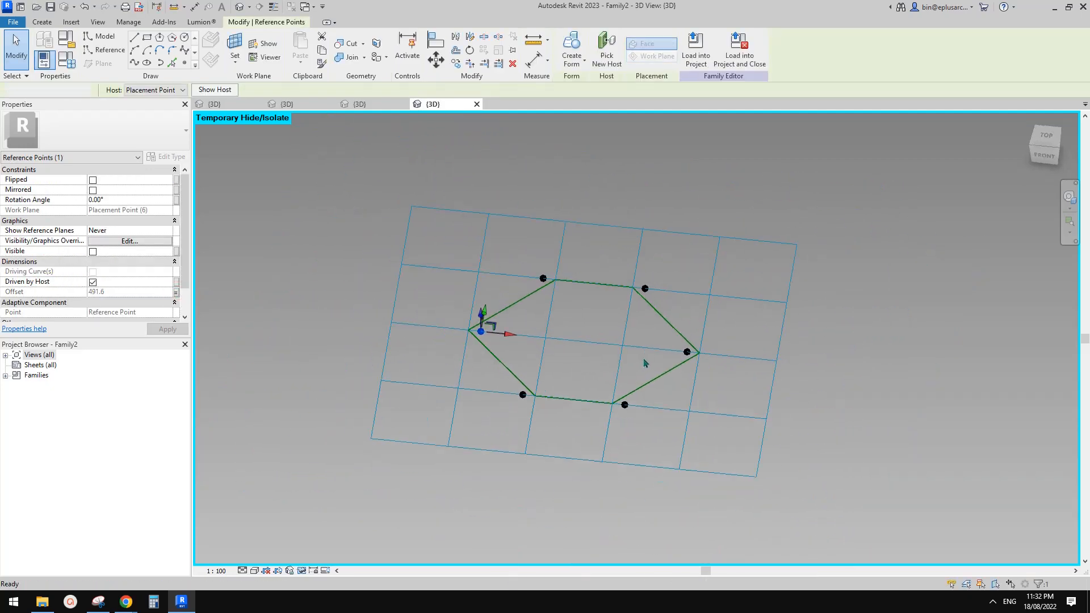
left_click(645, 364)
left_click(723, 240)
middle_click_drag(720, 242, 616, 287, "shift")
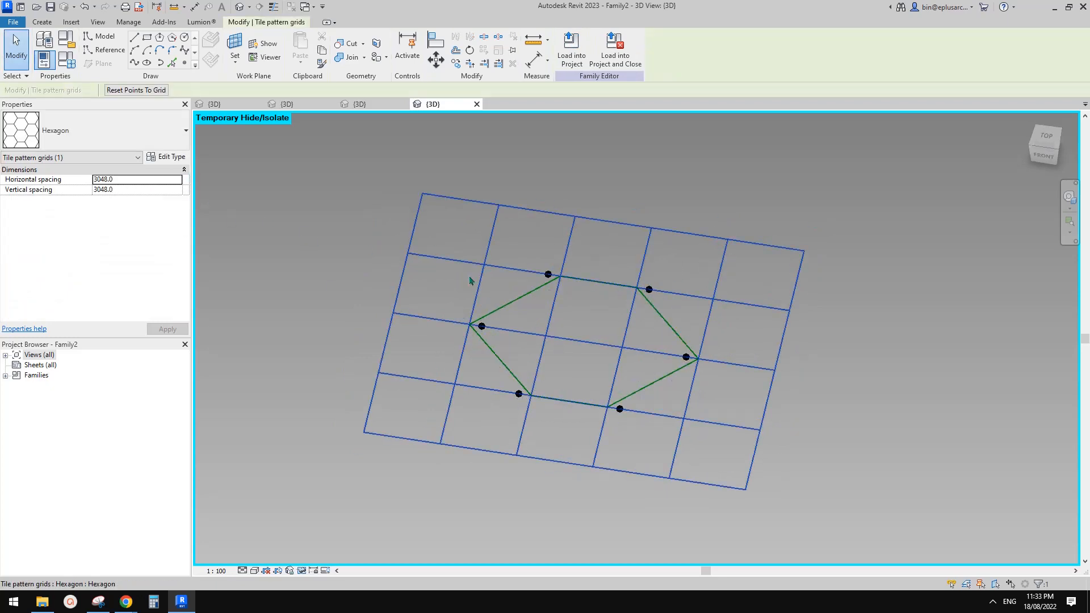
key("f")
key("t")
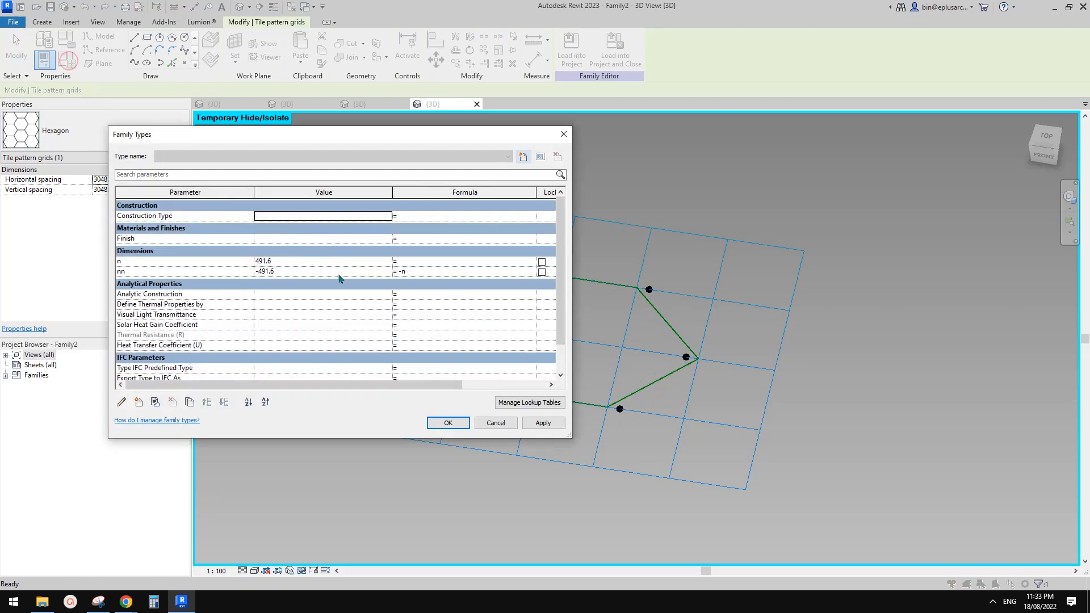
scroll(341, 287, "down", 1)
scroll(322, 298, "up", 1)
key("Escape")
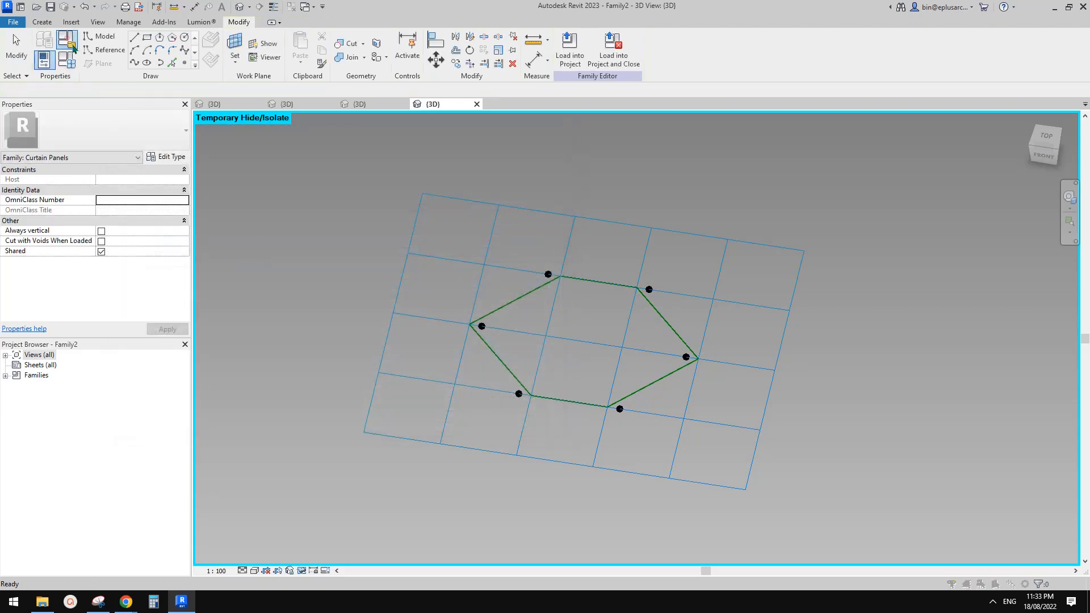
Check the Curtain Panels family category and its Shared option, leaving the settings as they are
left_click(73, 45)
scroll(361, 362, "up", 1)
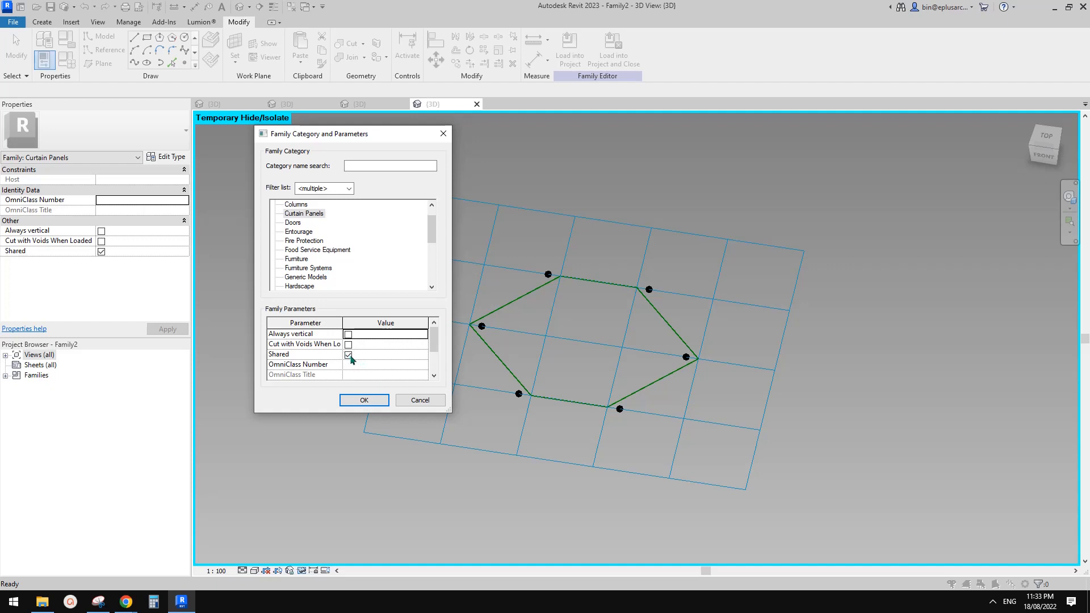
left_click(421, 400)
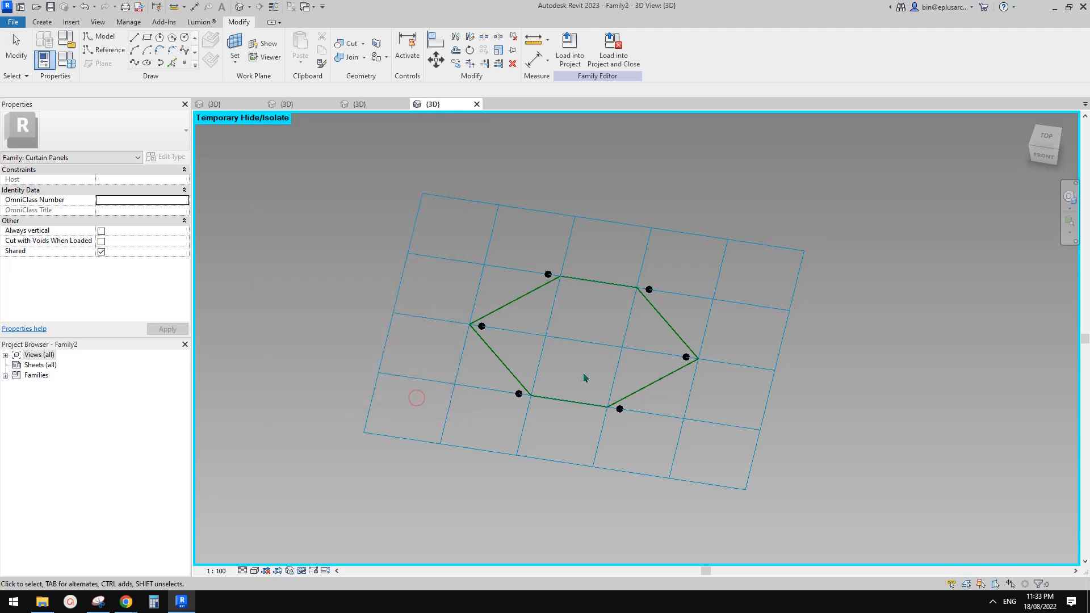
Set the hexagon tile pattern grid's horizontal spacing to 1000
middle_click_drag(584, 377, 674, 239, "shift")
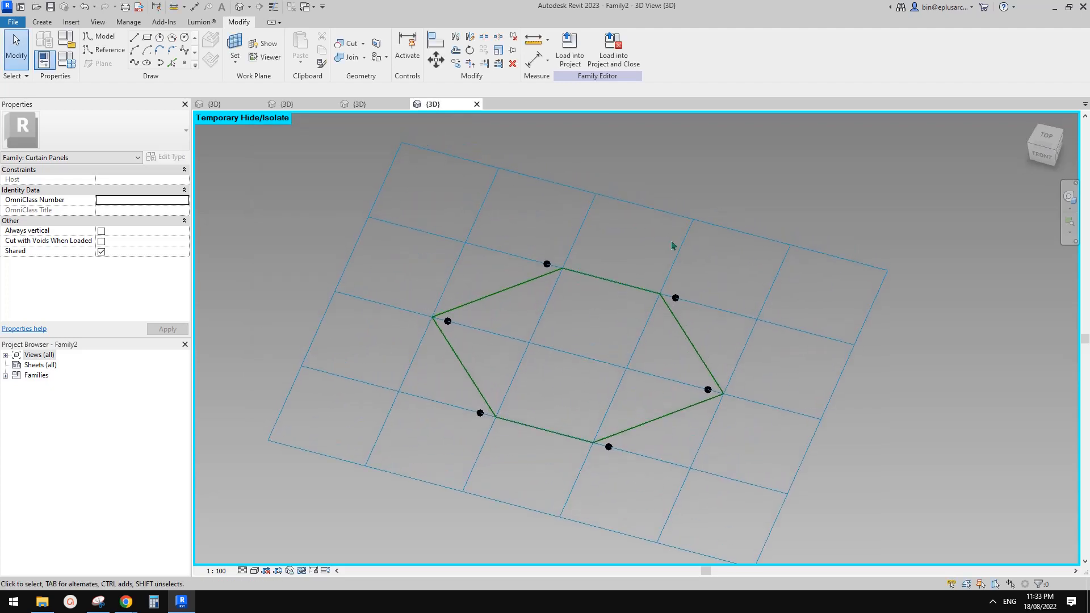
left_click(615, 200)
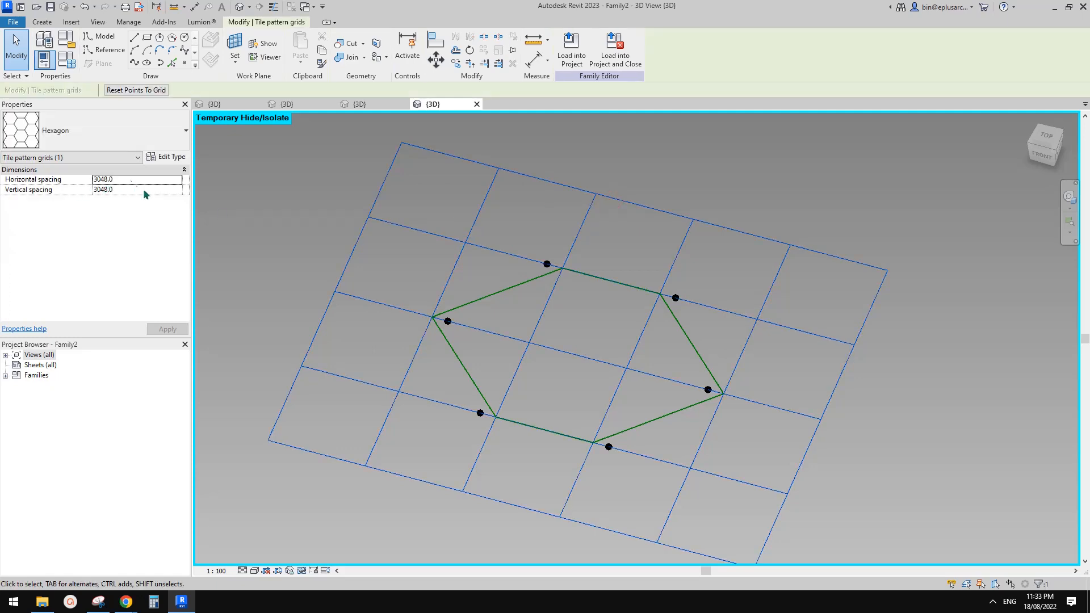
middle_click_drag(367, 263, 384, 272, "shift")
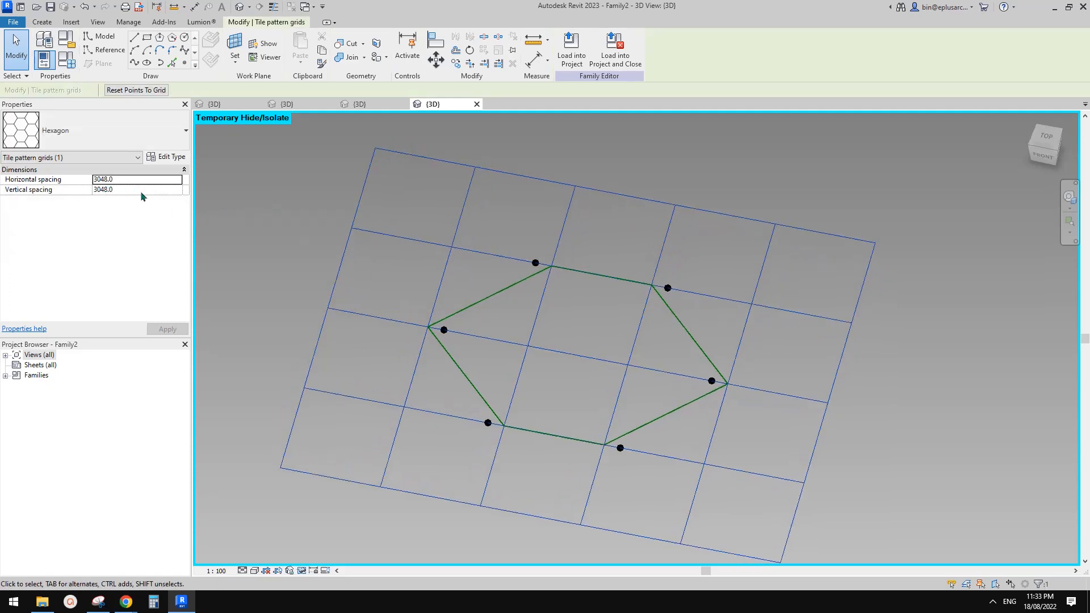
left_click(136, 179)
type("1")
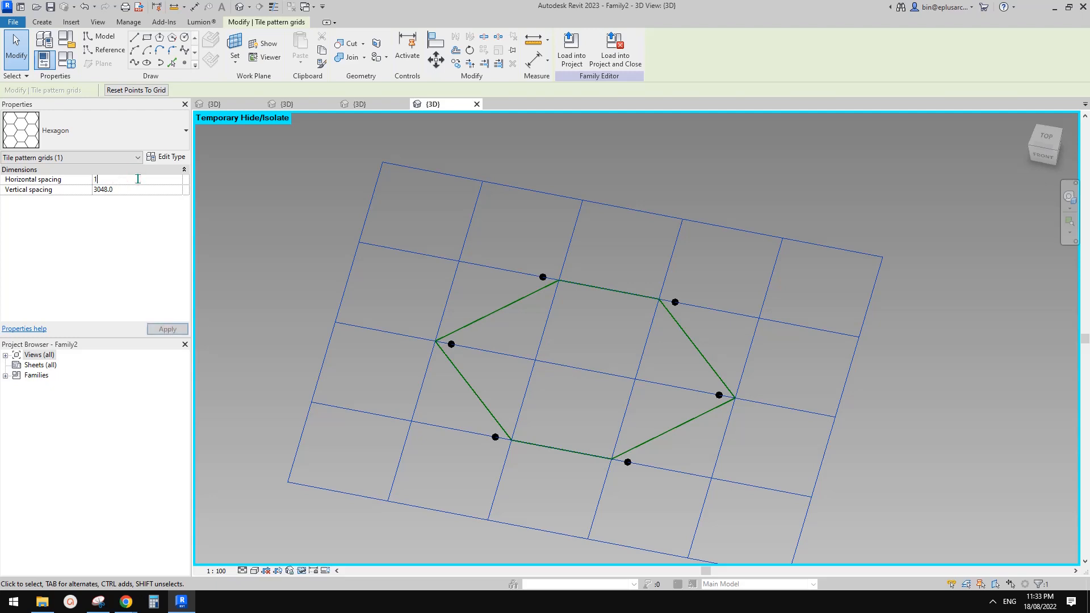
type("000")
key("Return")
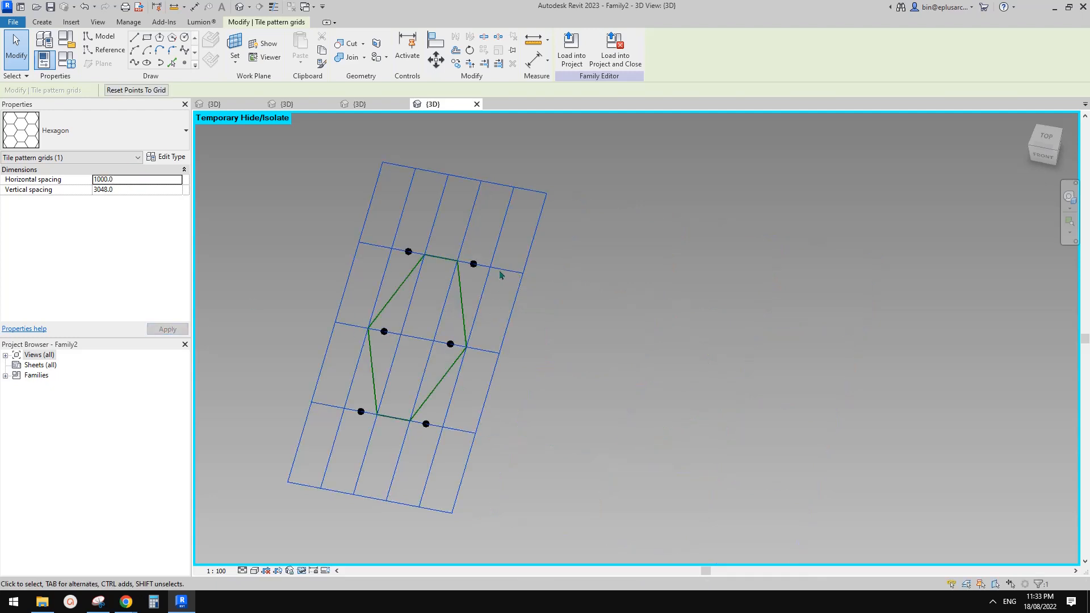
Try to set the grid's vertical spacing to 1000 and its horizontal spacing to √3/2 times 1000
left_click(139, 190)
left_click(98, 601)
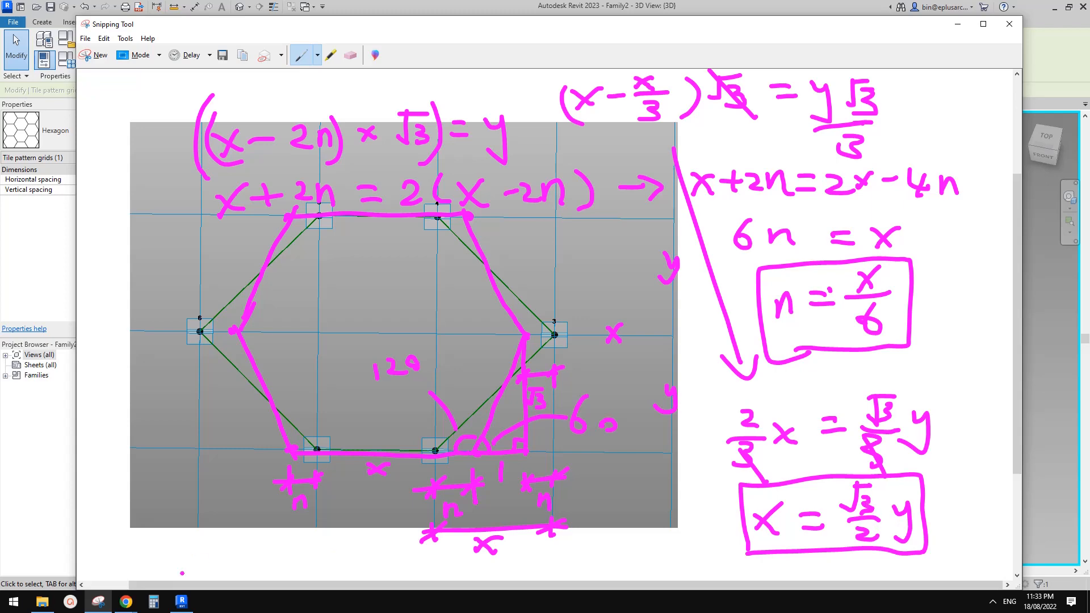
left_click(182, 601)
type("1000")
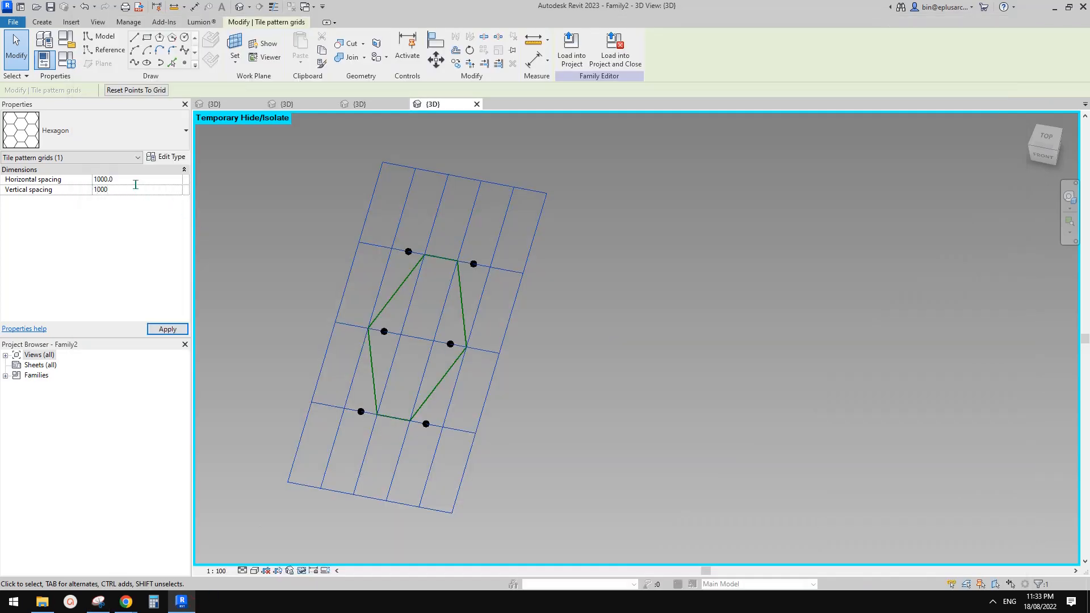
left_click(136, 180)
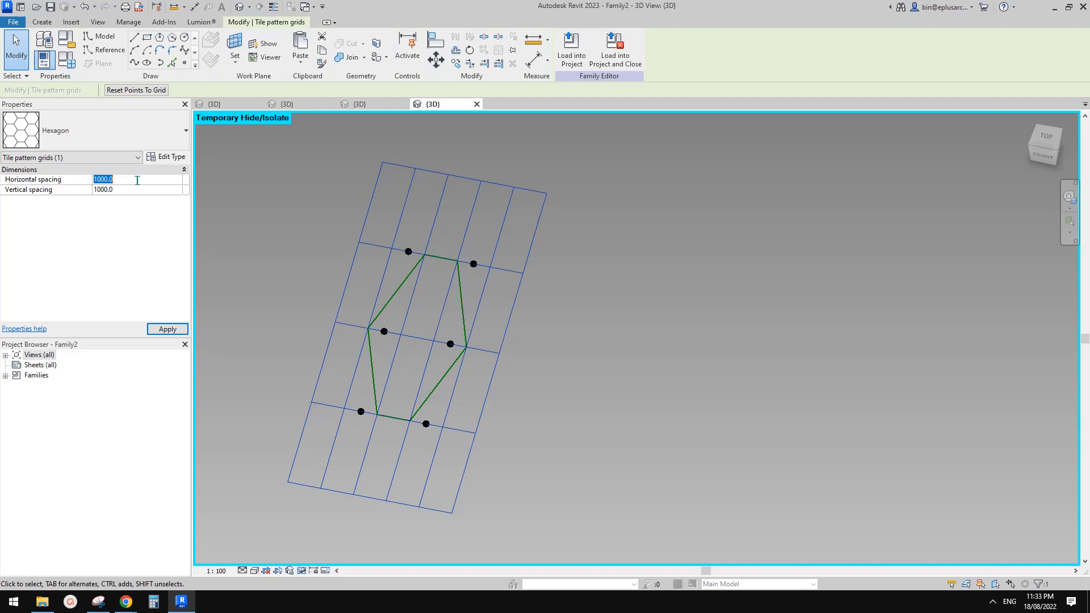
type("s")
type("/2*1000")
key("Return")
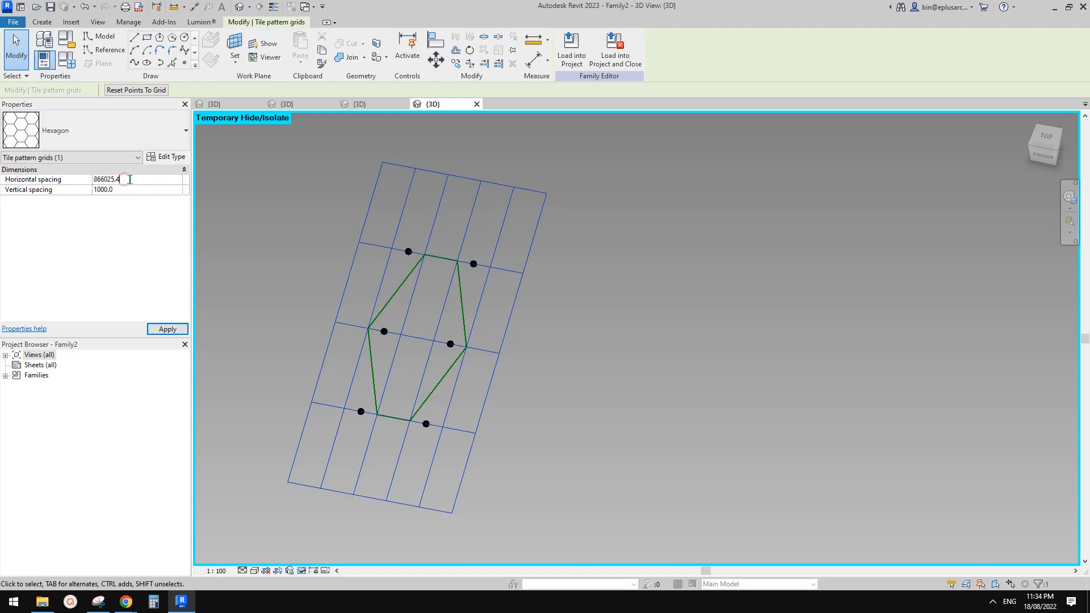
Try to re-enter the grid's horizontal spacing as a formula of sqrt(3)/2 multiplied by 1000
double_click(129, 180)
type("=(sqr")
type("t(3)/2")
key("BackSpace")
type("1000")
key("Return")
double_click(136, 178)
type("=sqrt(3)/2)(")
type("*1000")
left_click(130, 244)
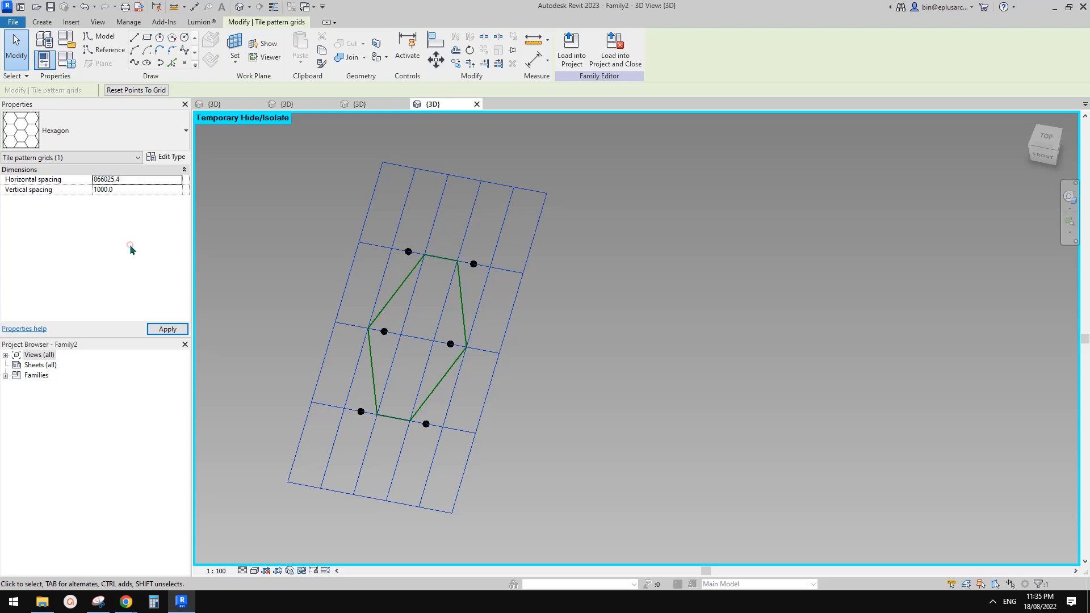
Check the x = (√3/2)y relation in the annotated hexagon sketch and cancel the pending grid spacing changes
left_click(126, 180)
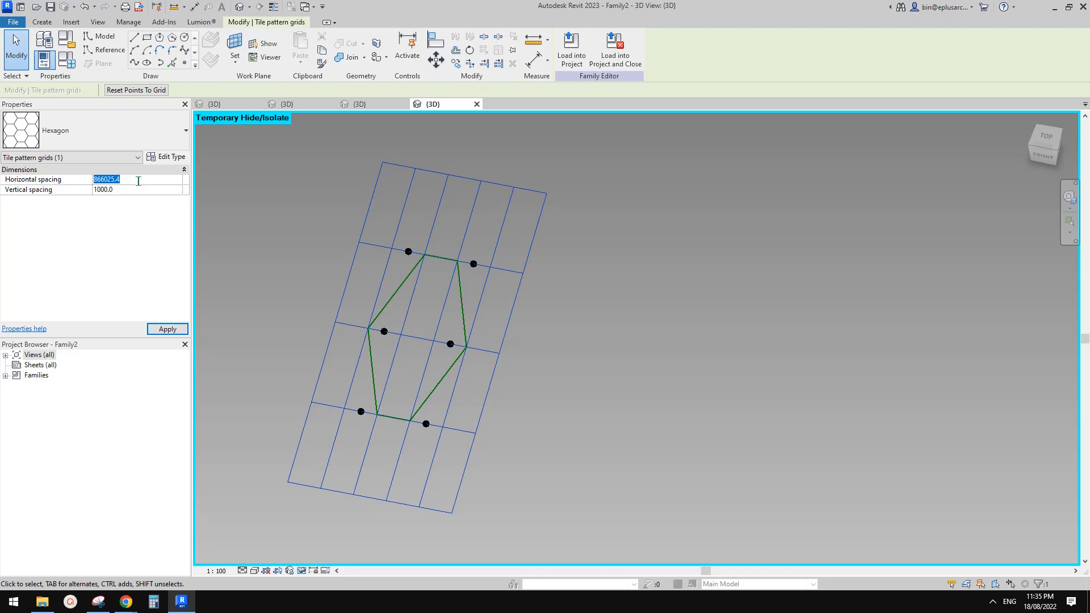
left_click(99, 601)
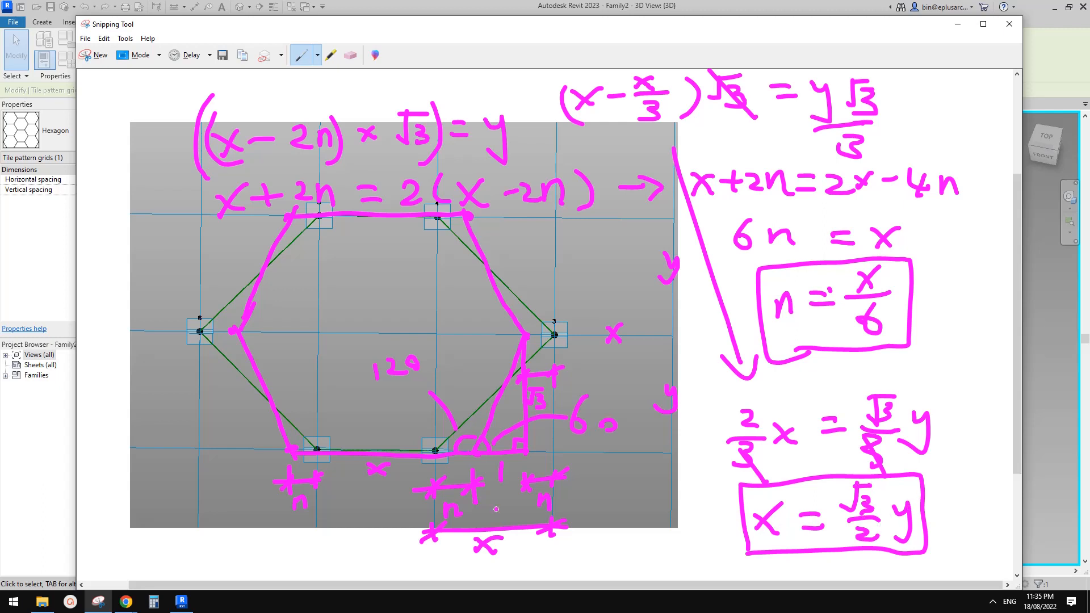
left_click(182, 601)
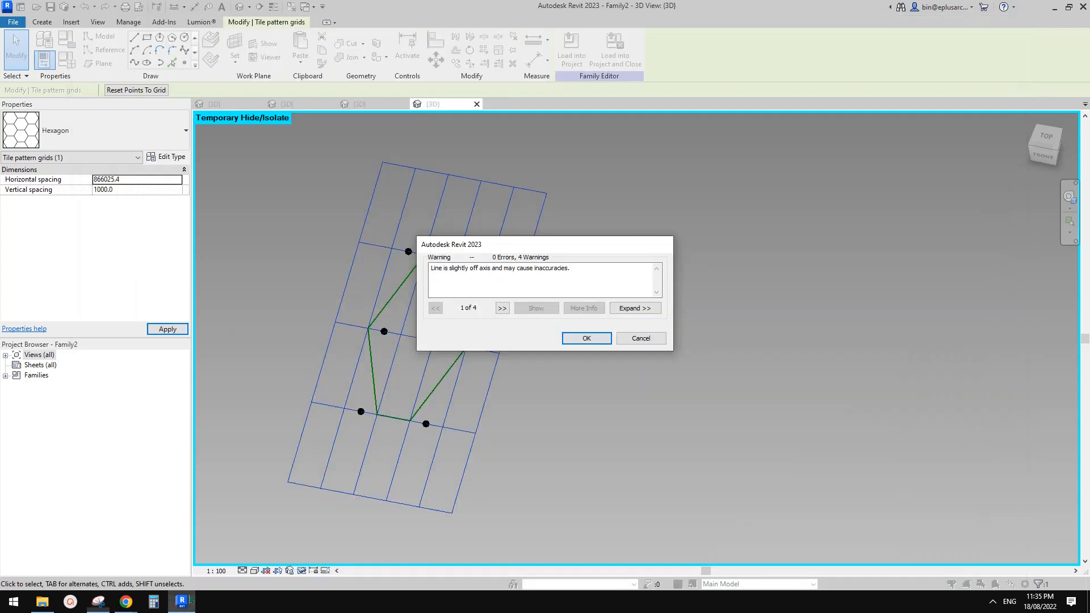
left_click(641, 338)
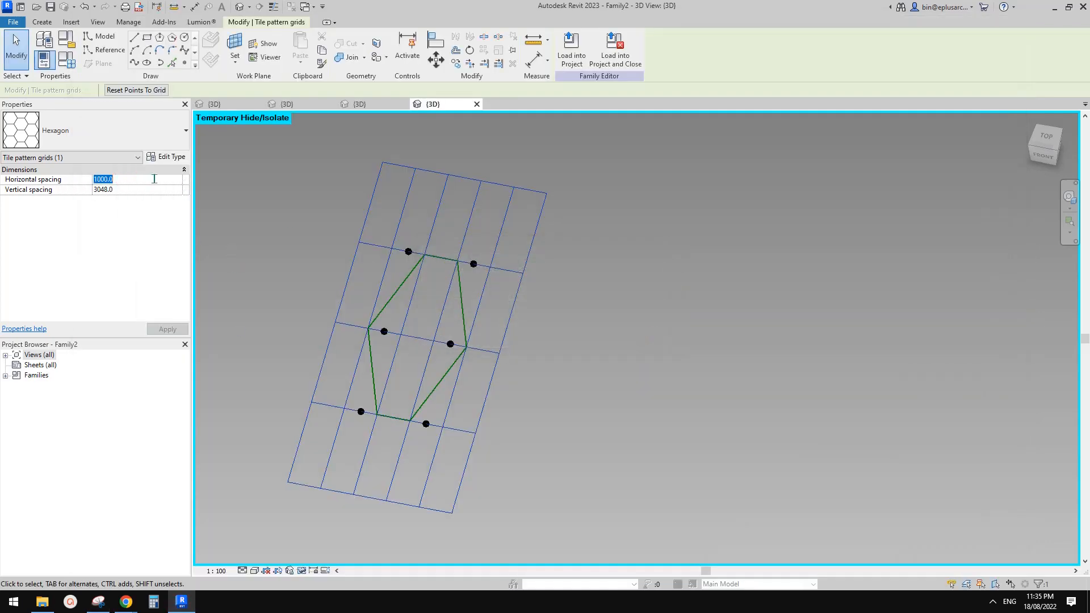
Set the tile pattern grid's vertical spacing to 1000
key("BackSpace")
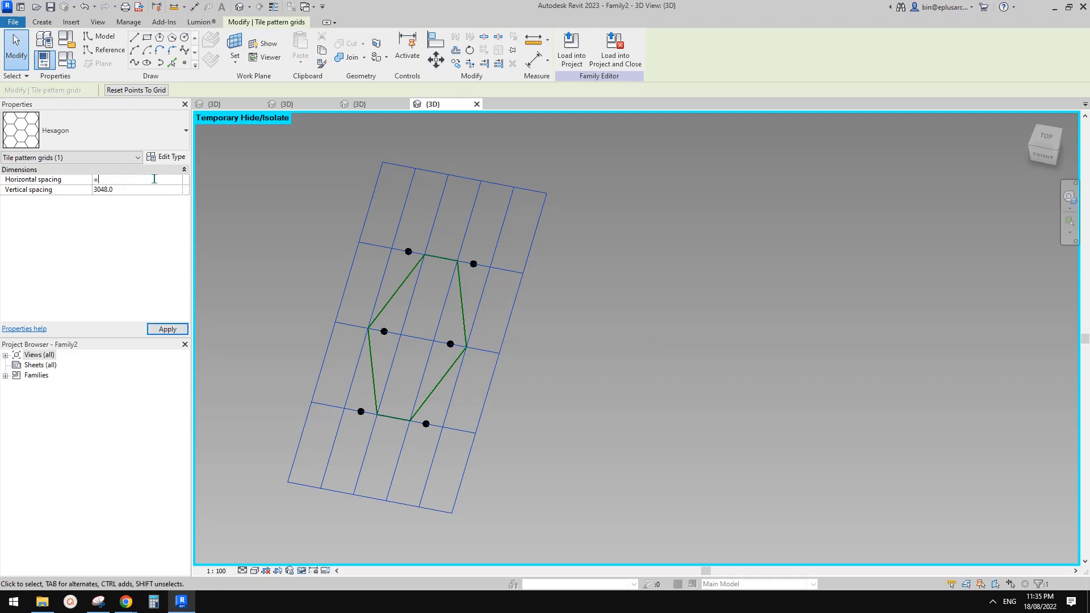
left_click(149, 191)
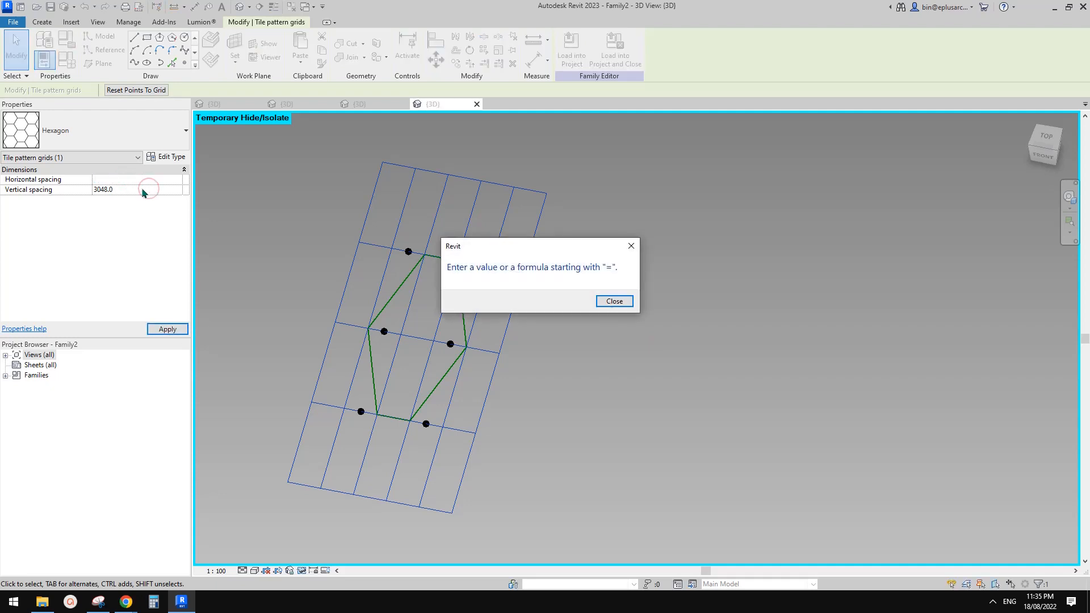
key("Return")
type("1000")
left_click(133, 189)
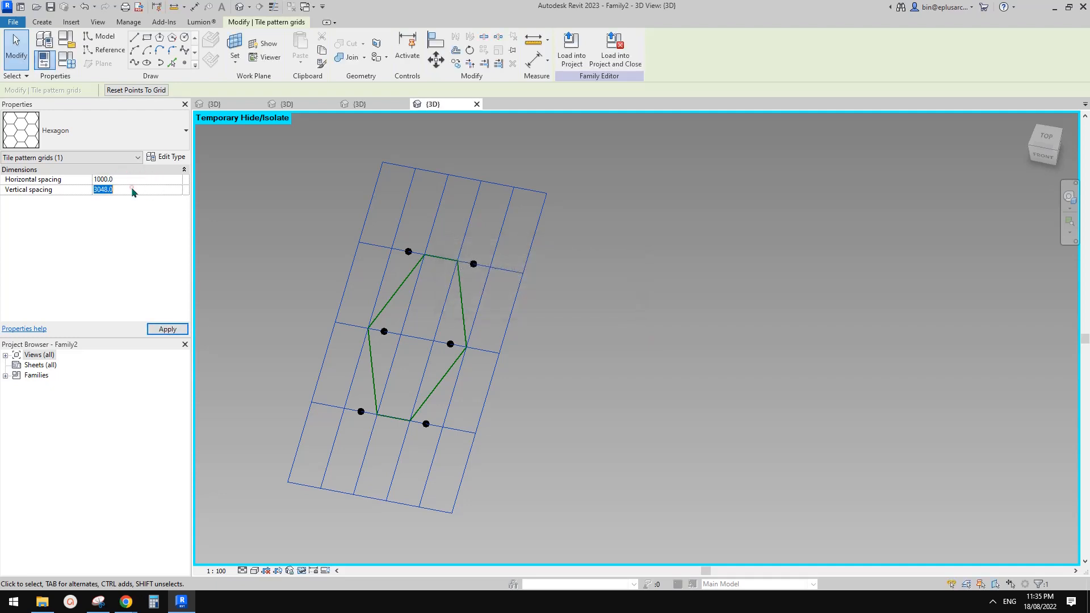
type("1000")
Set the tile pattern grid's horizontal spacing with the formula =1000*sqrt(3)/2
left_click(133, 179)
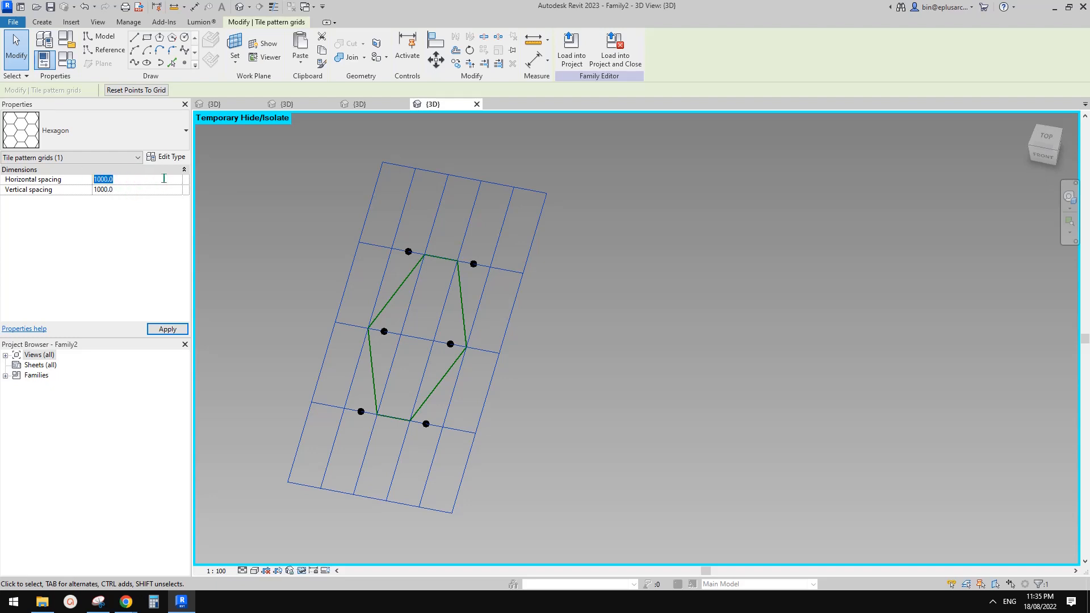
type("=1000")
type("*sqrt(3")
type(")/2")
key("Return")
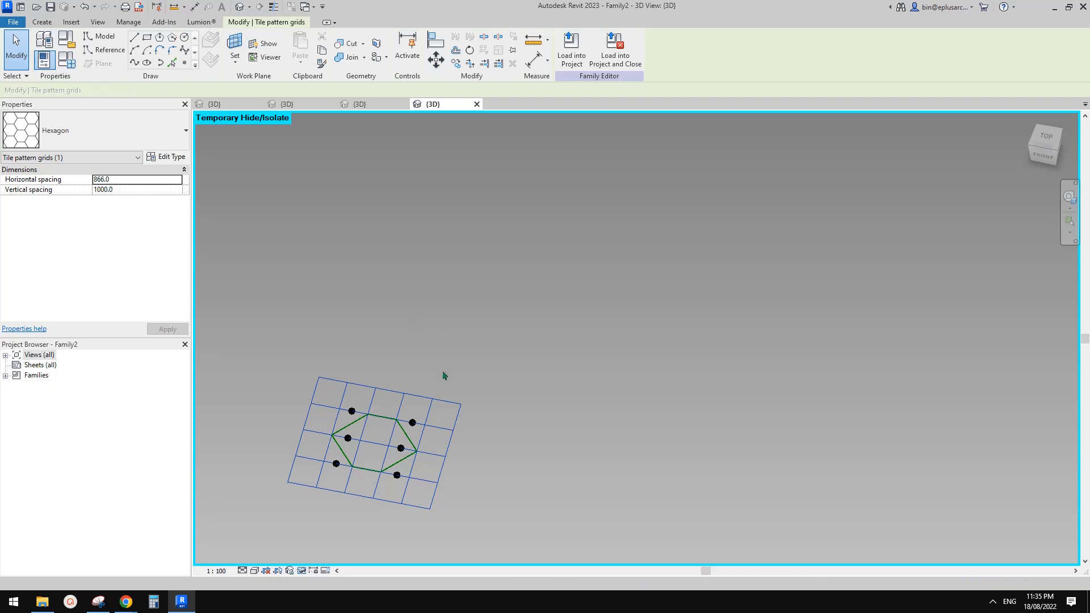
middle_click_drag(443, 372, 549, 286)
scroll(498, 367, "up", 6)
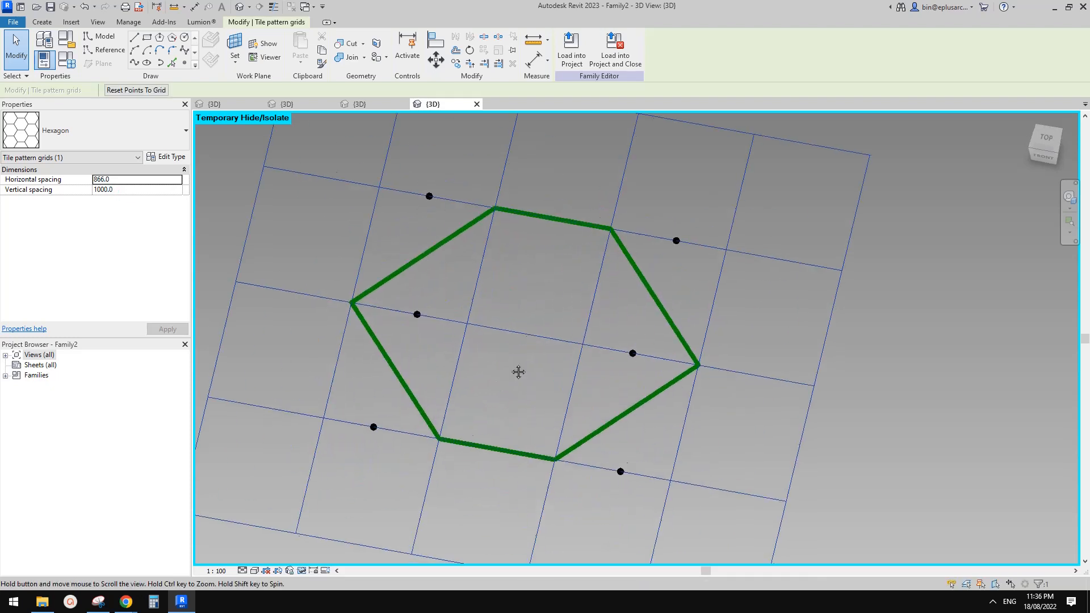
middle_click_drag(498, 367, 525, 363)
left_click(522, 354)
Following n = x/6 in the sketch, set parameter n in the family types to one sixth of the grid's horizontal spacing
left_click(98, 601)
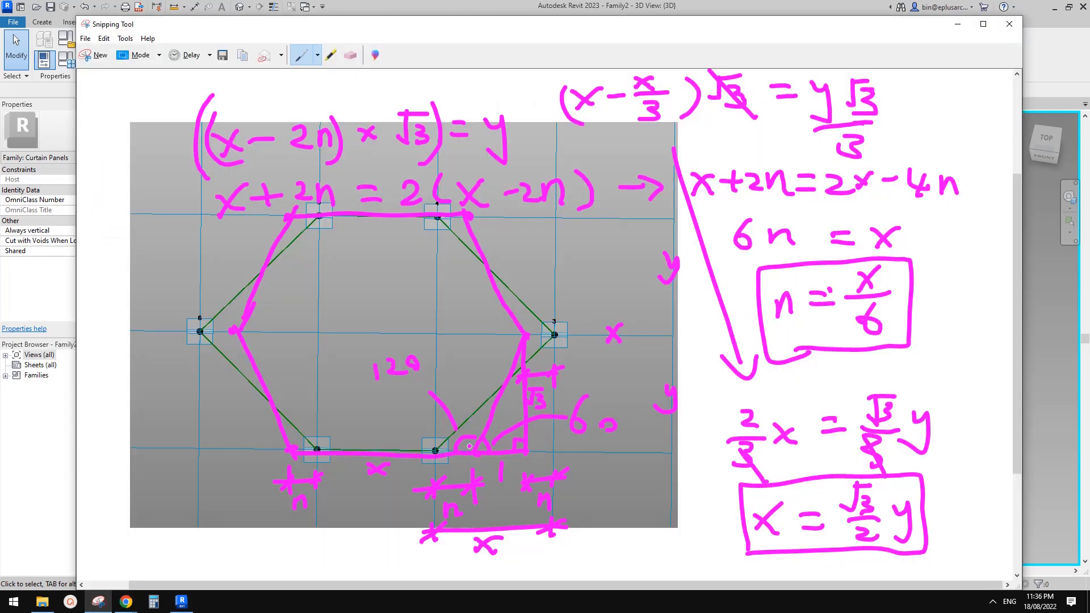
left_click(1038, 345)
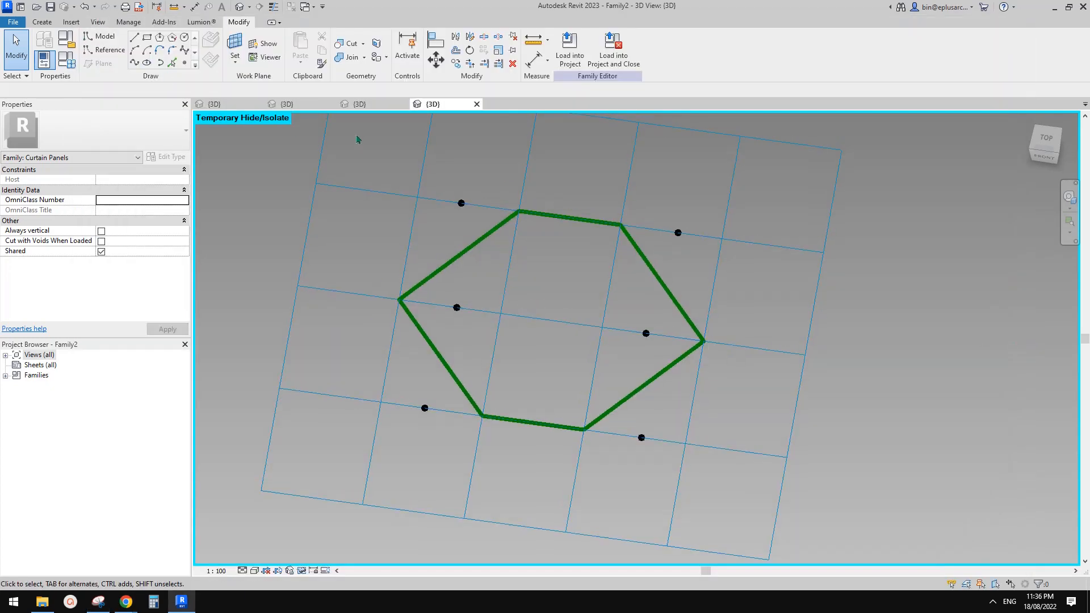
left_click(321, 173)
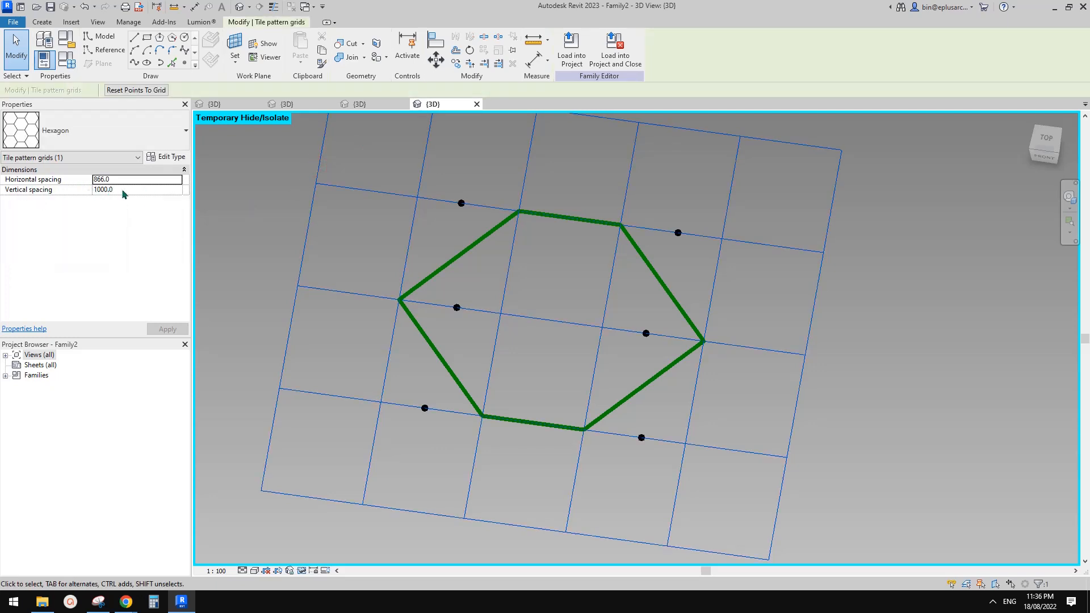
left_click(99, 601)
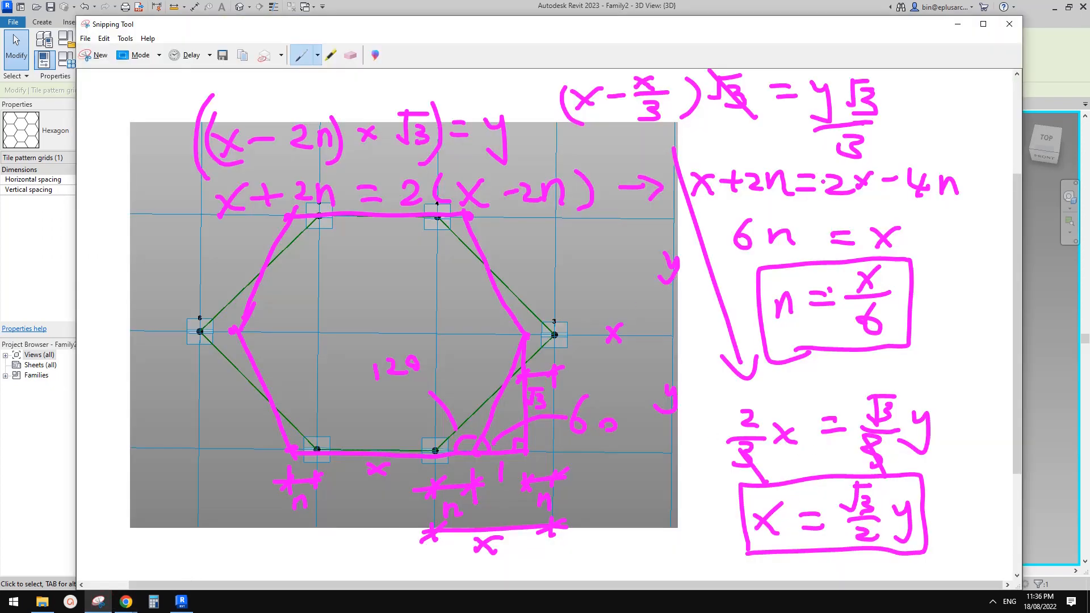
left_click(1059, 286)
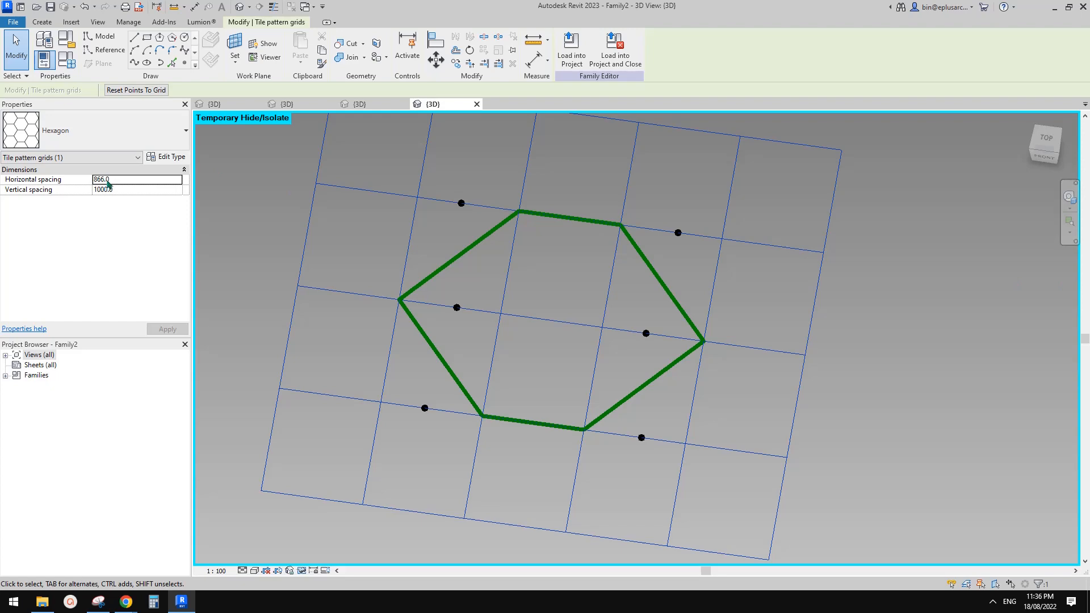
left_click(67, 58)
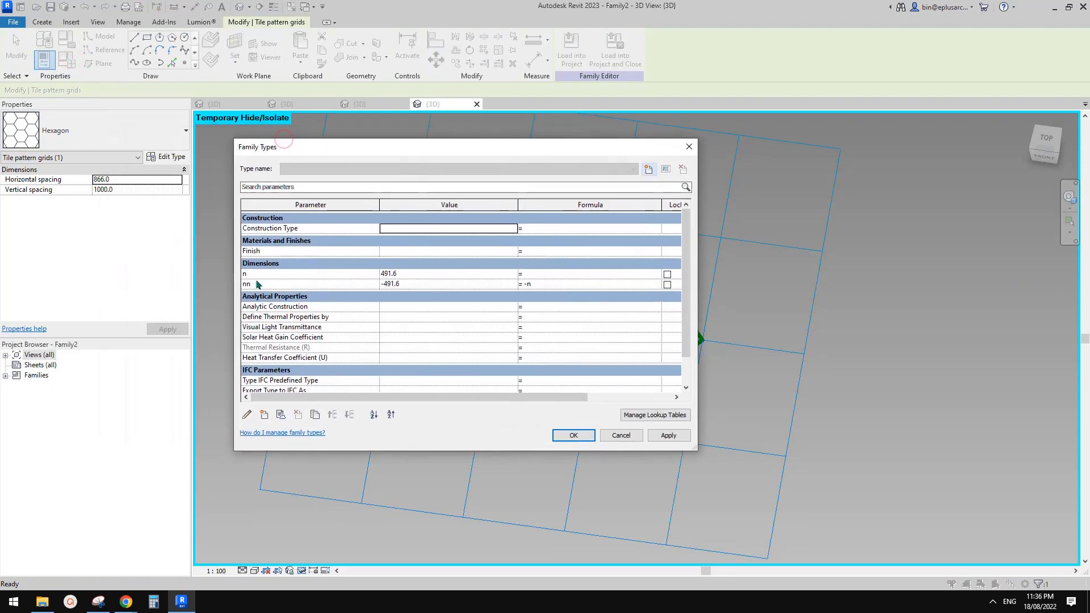
left_click(548, 274)
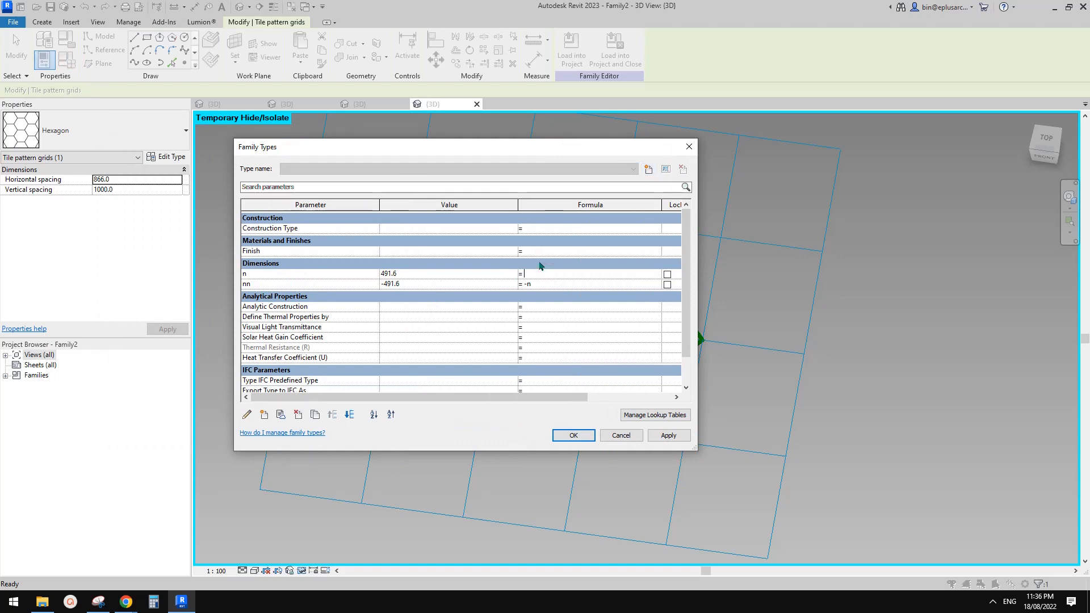
type("=")
key("BackSpace")
key("Return")
left_click(662, 434)
left_click(591, 436)
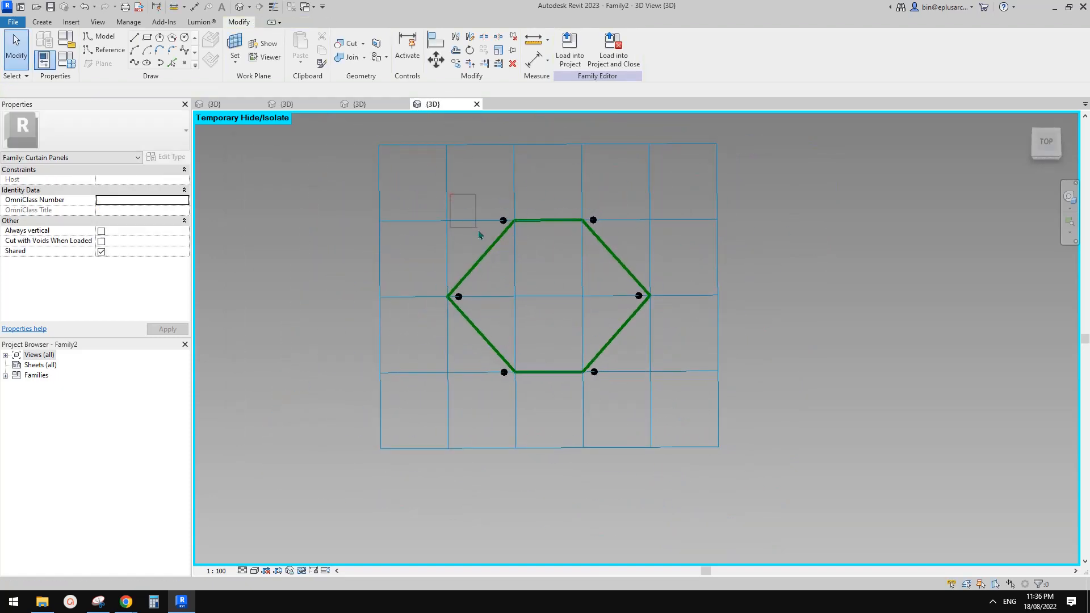
Delete the chain of six reference lines that forms the original hexagon outline
key("Tab")
left_click(499, 246)
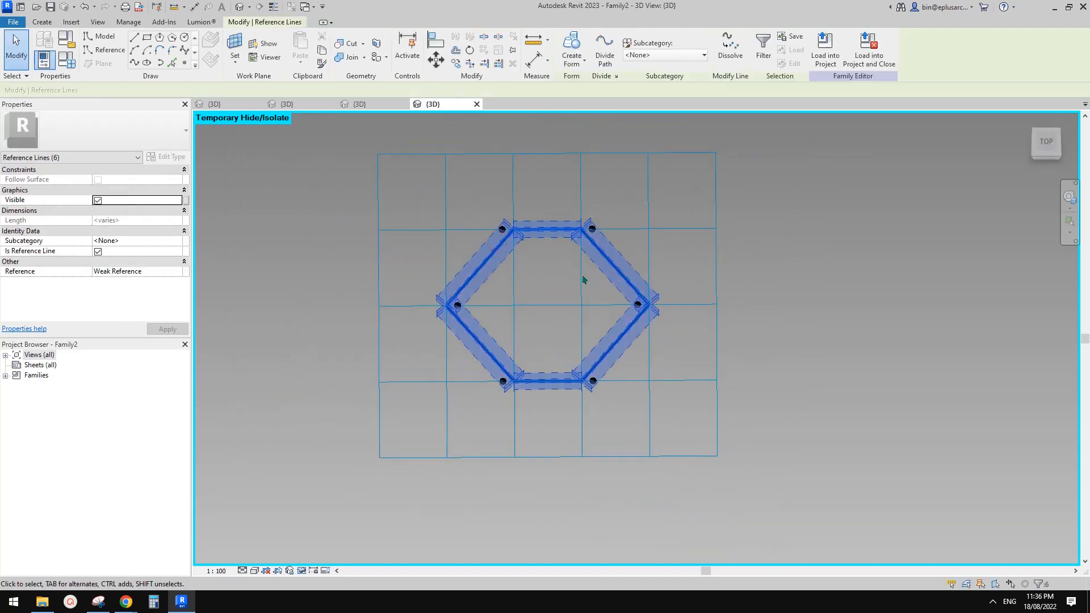
key("Delete")
Try to connect the upper-left and middle-left offset reference points with a spline through points
left_click_drag(402, 196, 512, 339)
left_click(134, 63)
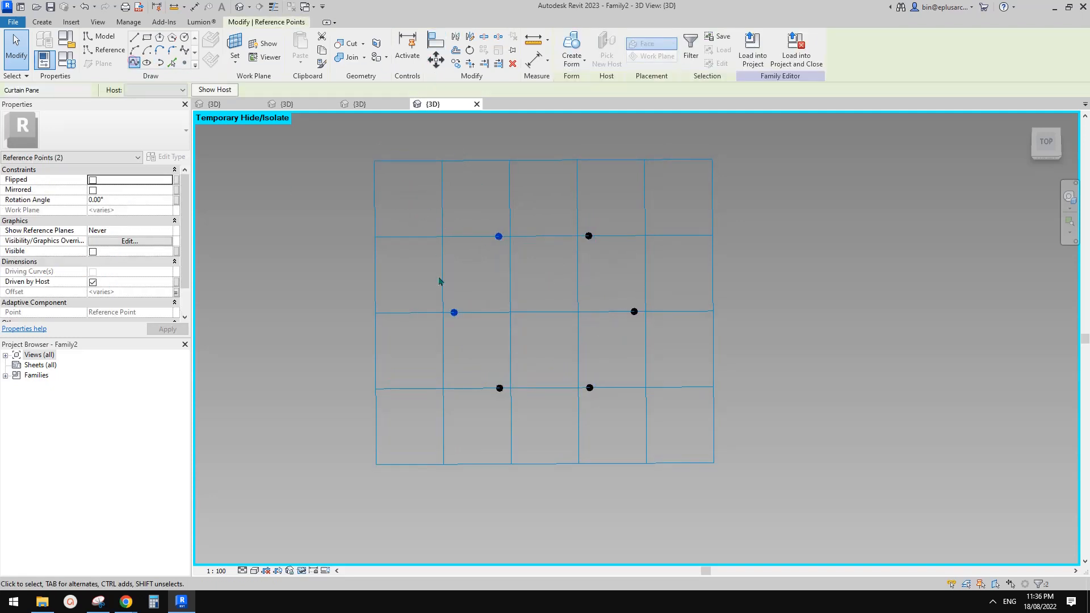
key("Delete")
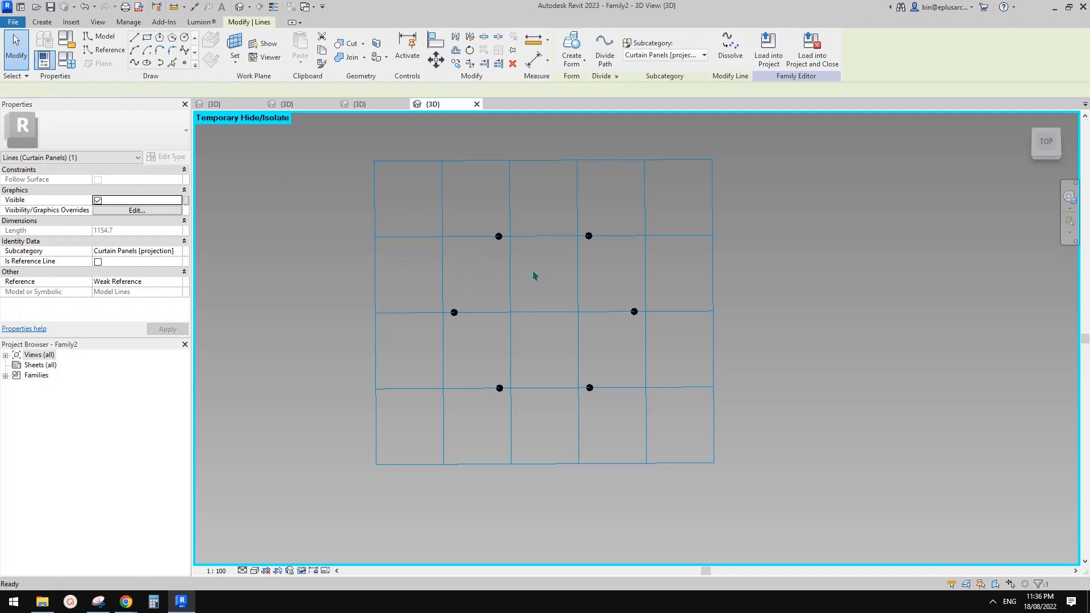
Connect the middle-left reference point to the lower-left one and the middle-right point to the lower-right one with splines through points
left_click_drag(413, 275, 530, 420)
left_click(137, 64)
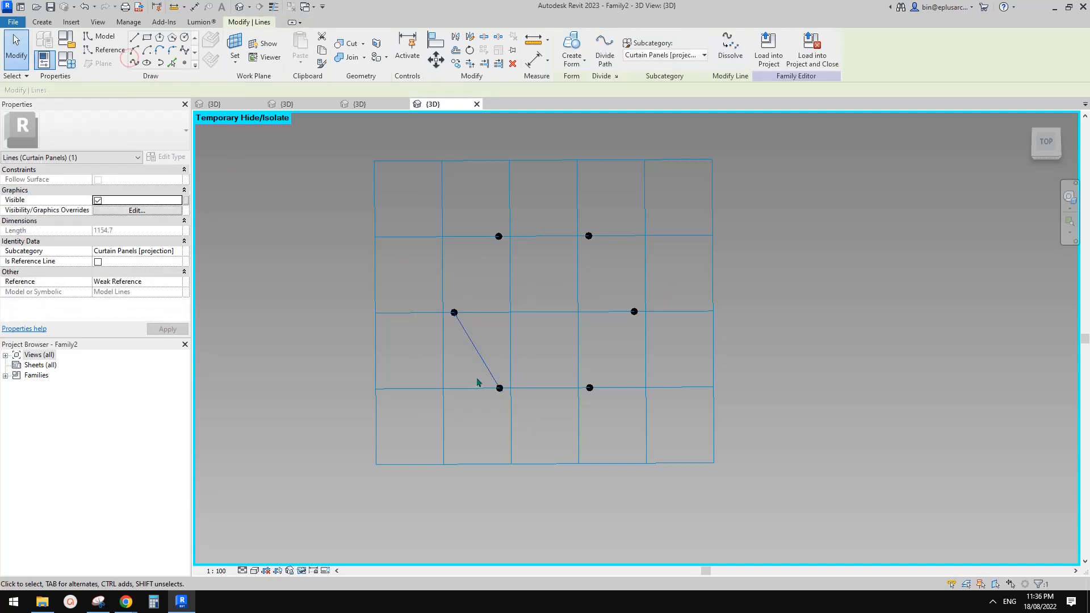
left_click_drag(475, 376, 627, 418)
left_click(585, 343)
left_click_drag(548, 275, 680, 419)
left_click(136, 62)
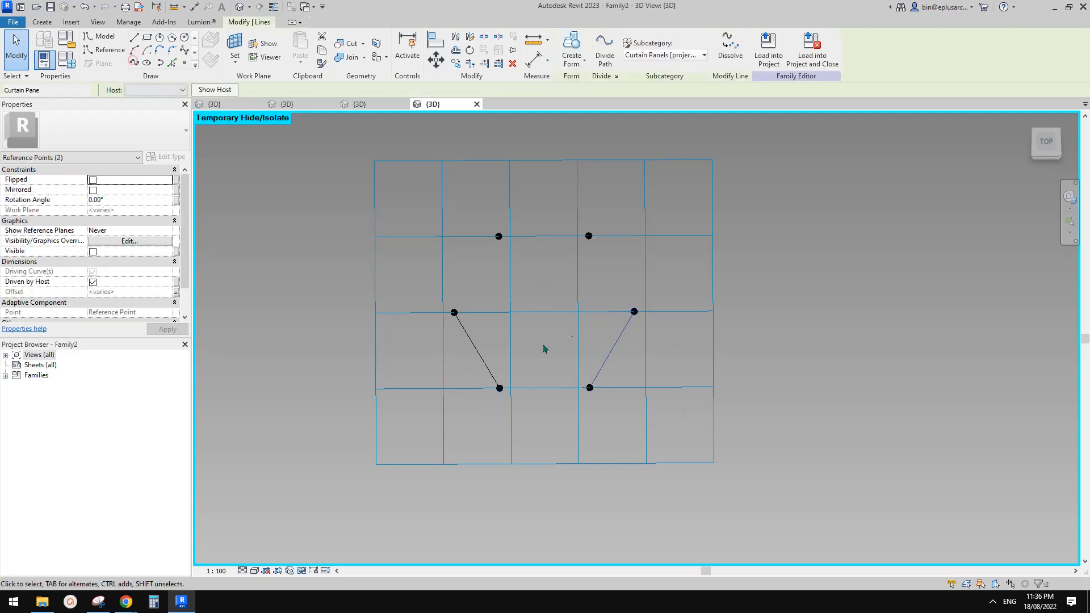
left_click_drag(463, 367, 626, 434)
key("Escape")
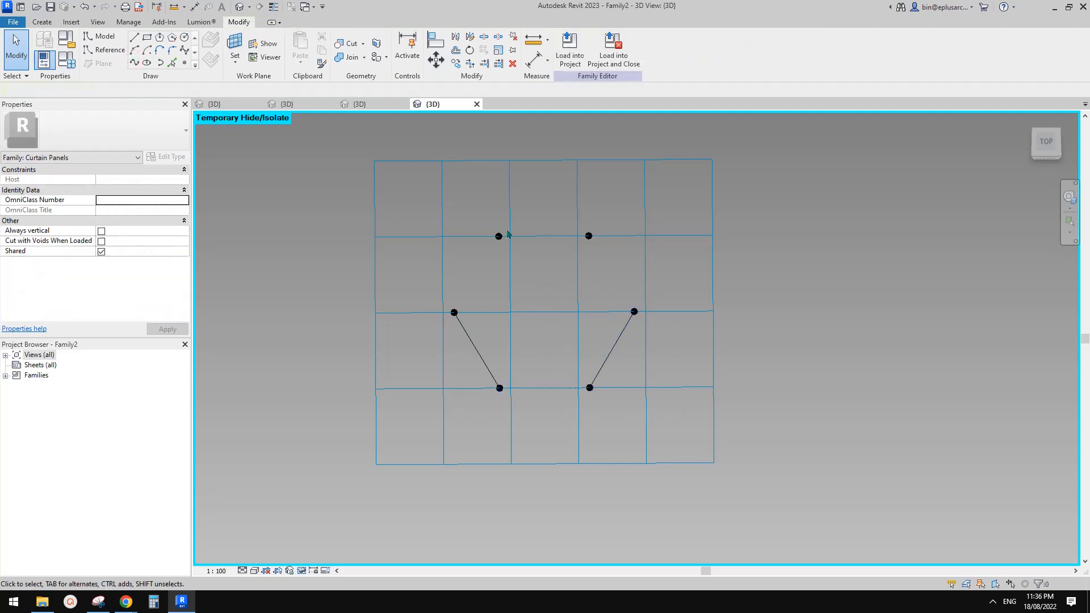
middle_click_drag(604, 359, 631, 397, "shift")
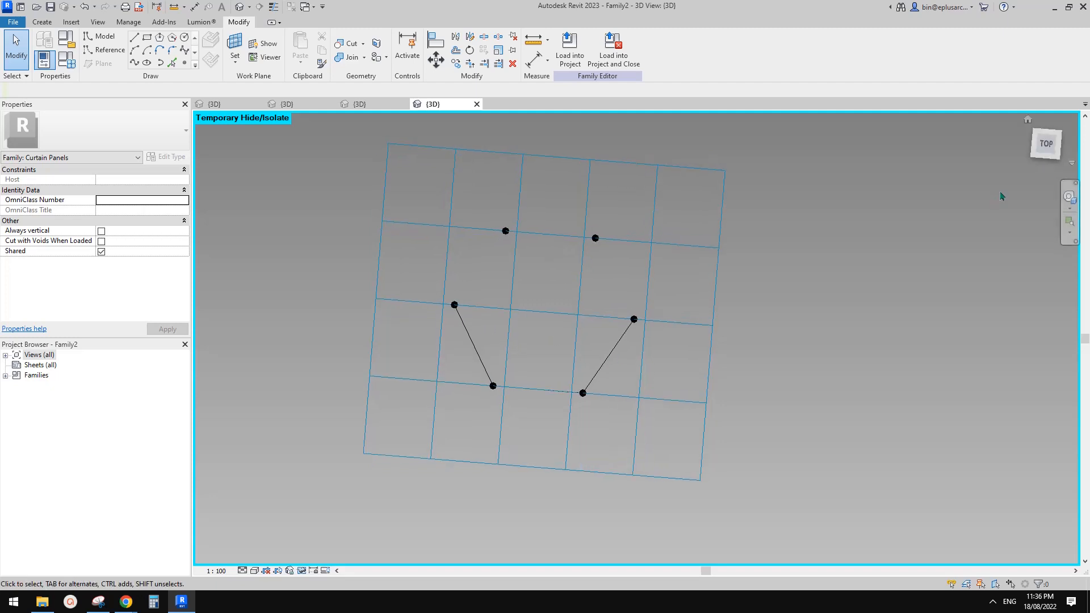
From the top view, convert the chain of three lines joining the middle and lower corner points into reference lines
left_click(1051, 149)
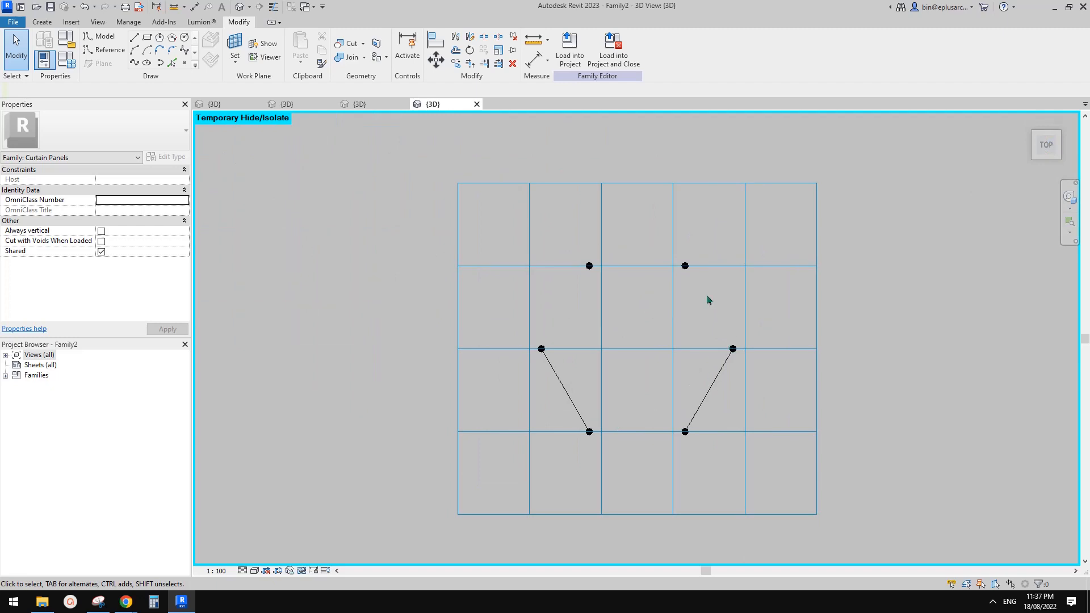
key("Tab")
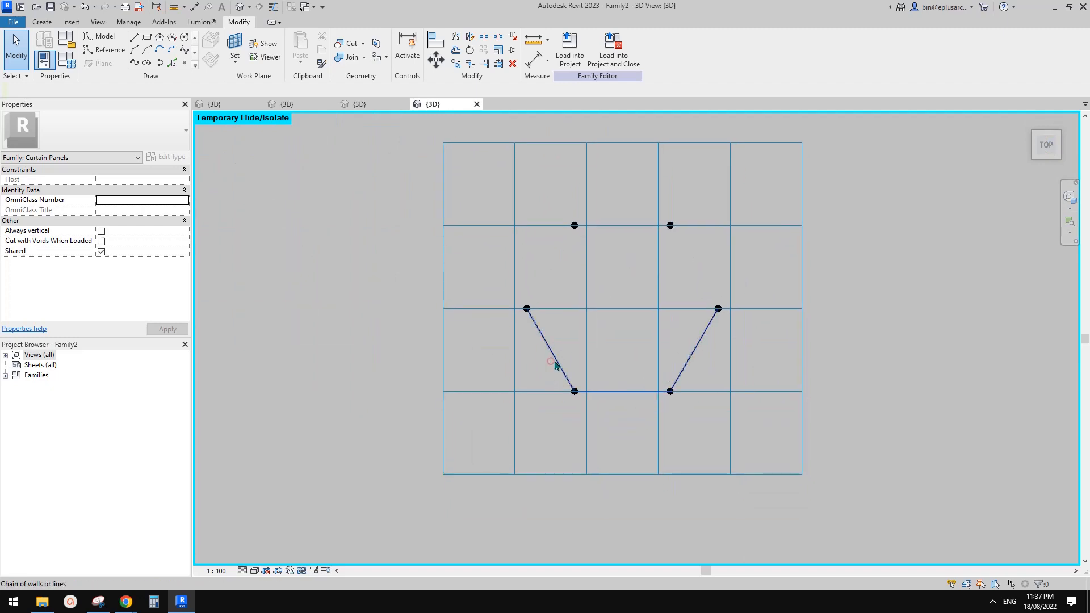
left_click(550, 361)
left_click(98, 261)
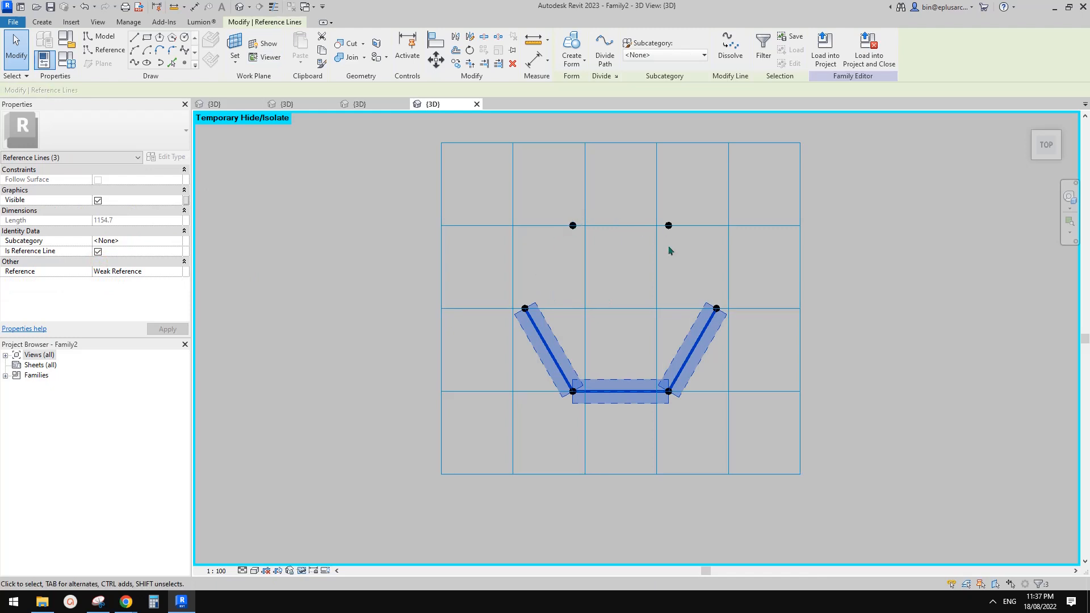
middle_click_drag(593, 326, 572, 324)
left_click(573, 327)
scroll(494, 297, "down", 2)
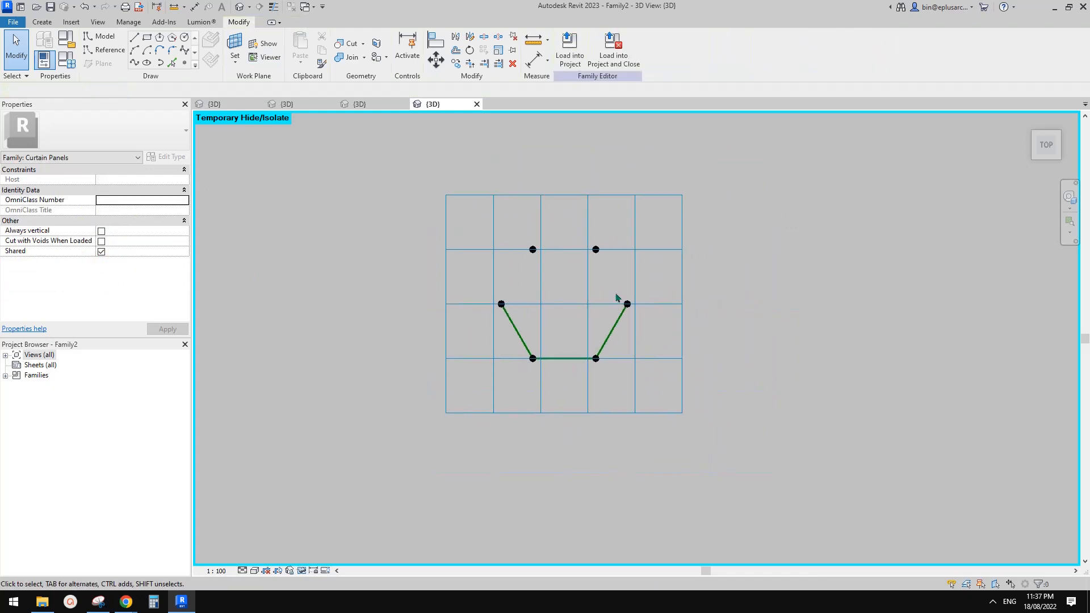
scroll(629, 323, "up", 2)
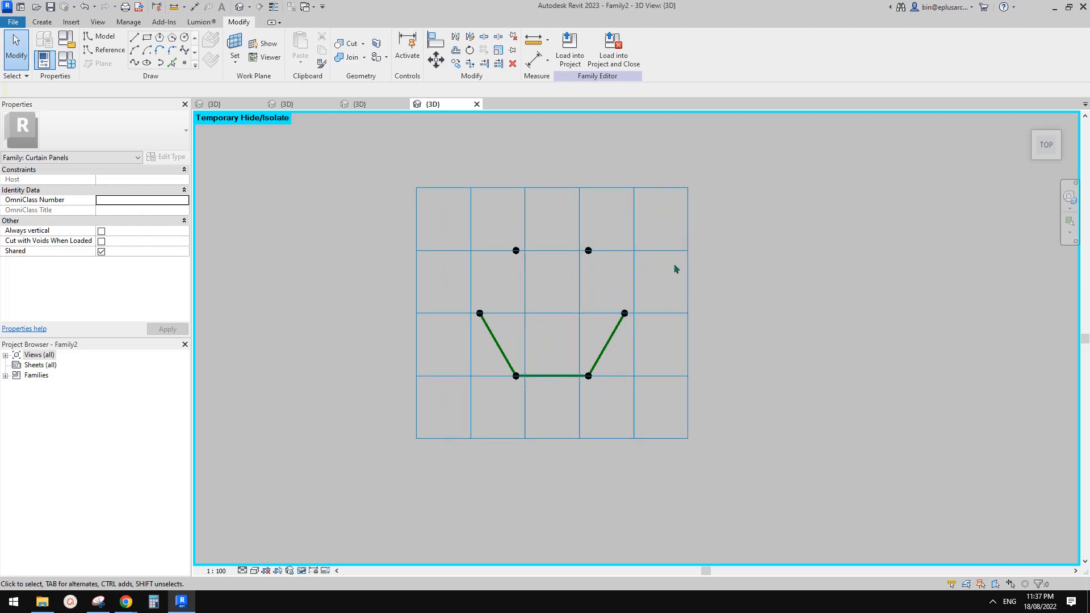
middle_click_drag(677, 272, 676, 277)
middle_click_drag(657, 290, 657, 292)
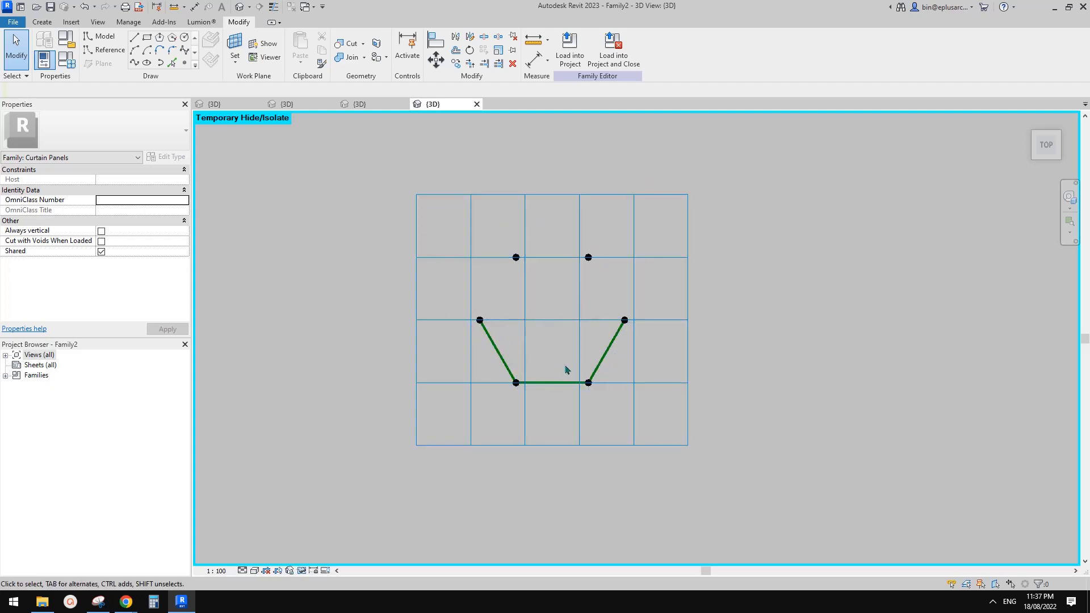
middle_click_drag(629, 356, 653, 355)
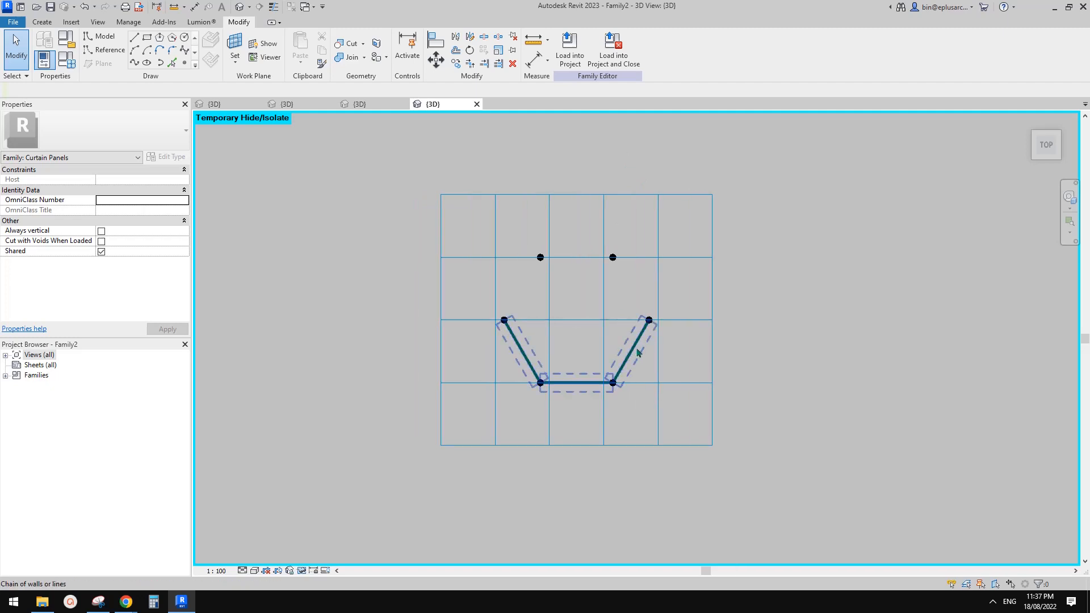
scroll(625, 353, "up", 3)
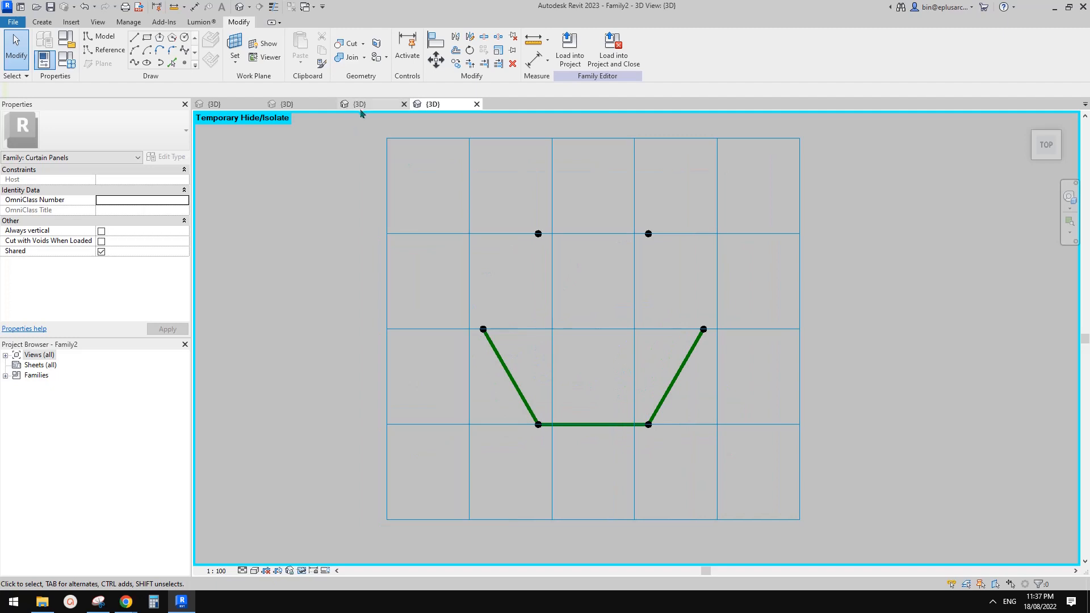
left_click(360, 105)
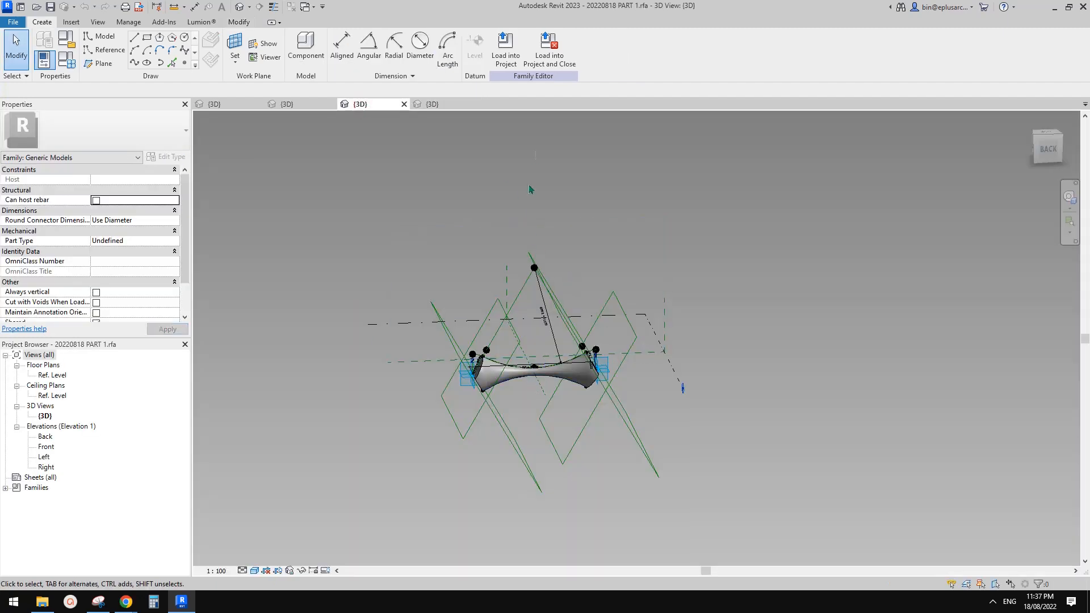
left_click(505, 45)
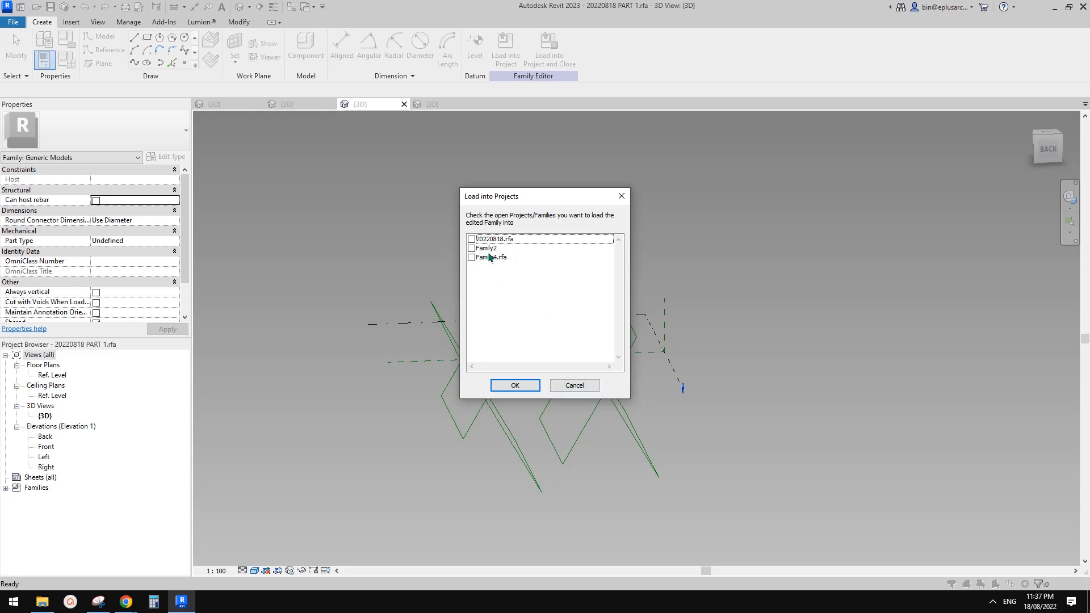
key("Escape")
left_click(451, 107)
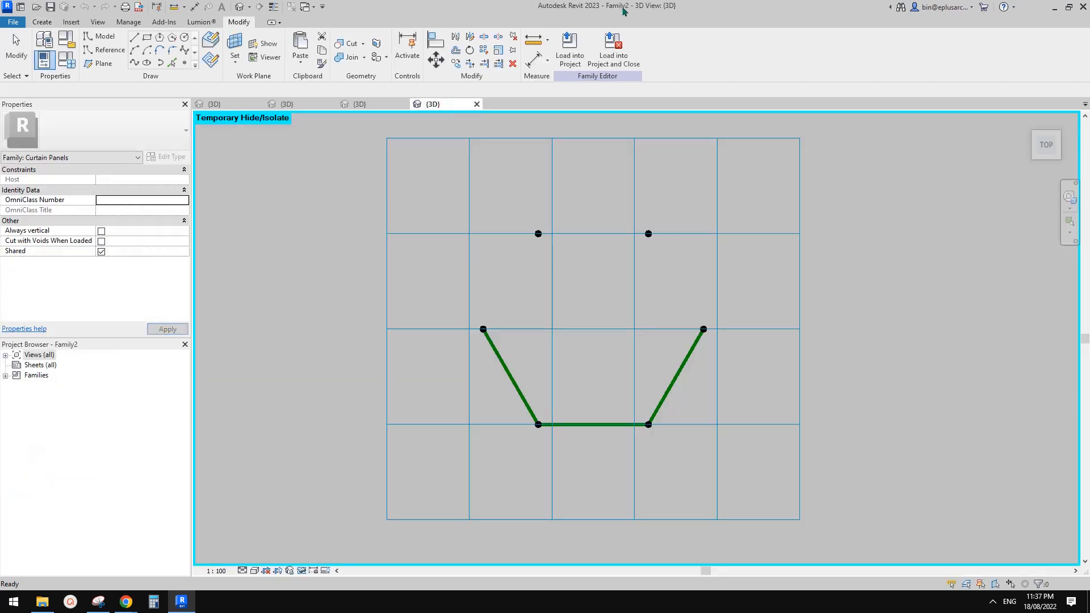
Load the 20220818 PART 1 family into Family2
left_click(360, 105)
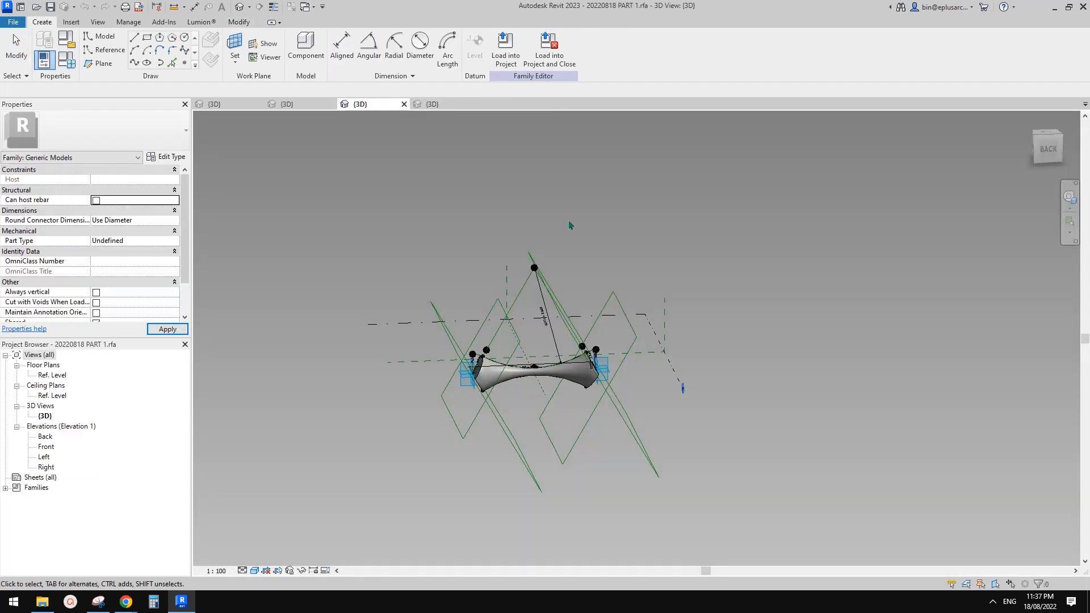
left_click(507, 38)
left_click(471, 249)
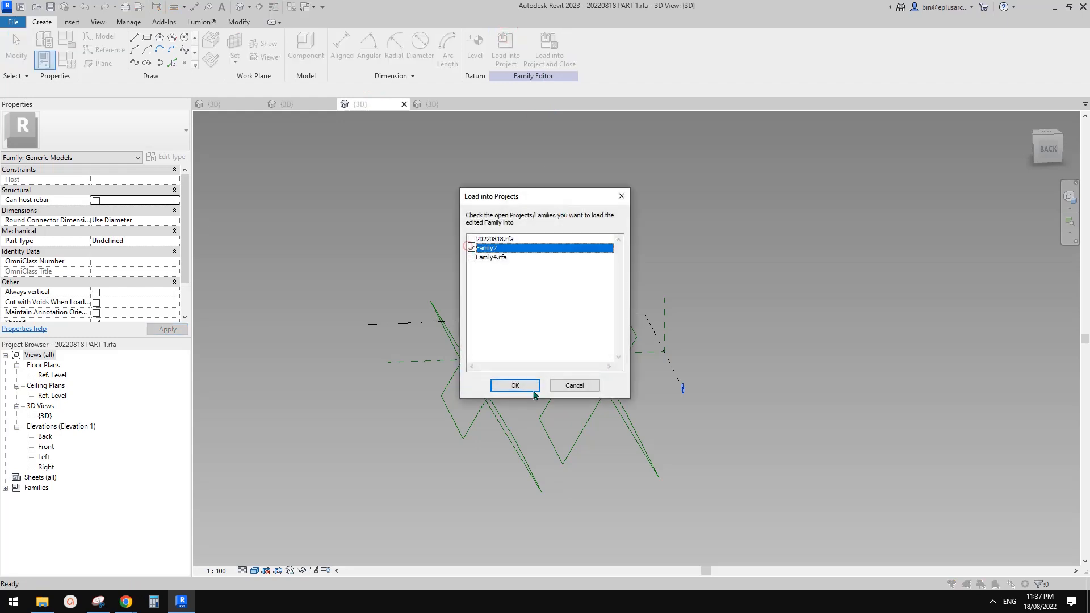
left_click(533, 388)
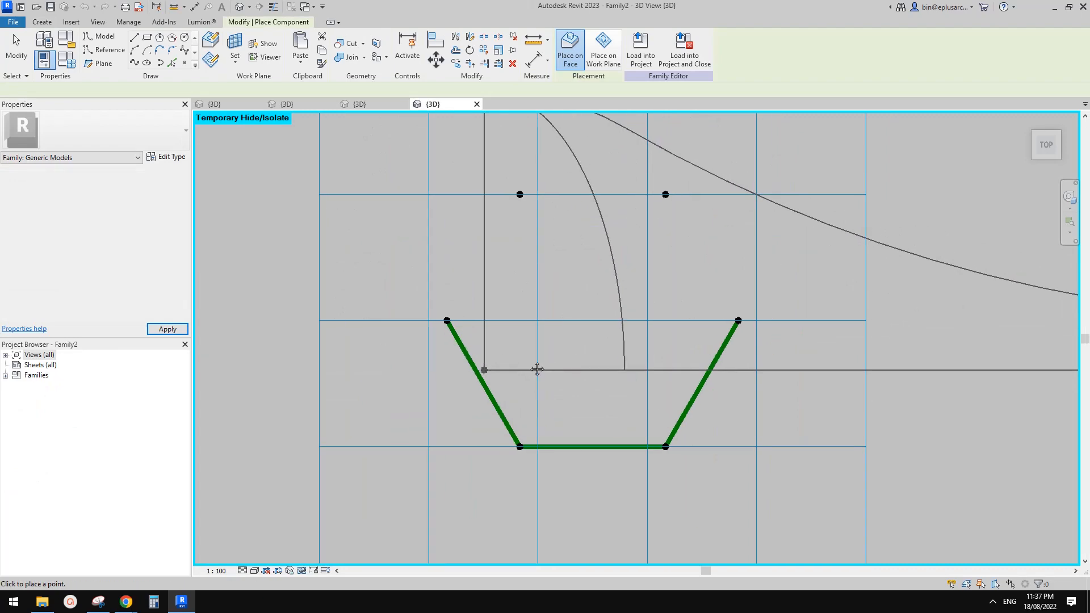
scroll(540, 367, "down", 2)
scroll(477, 363, "up", 2)
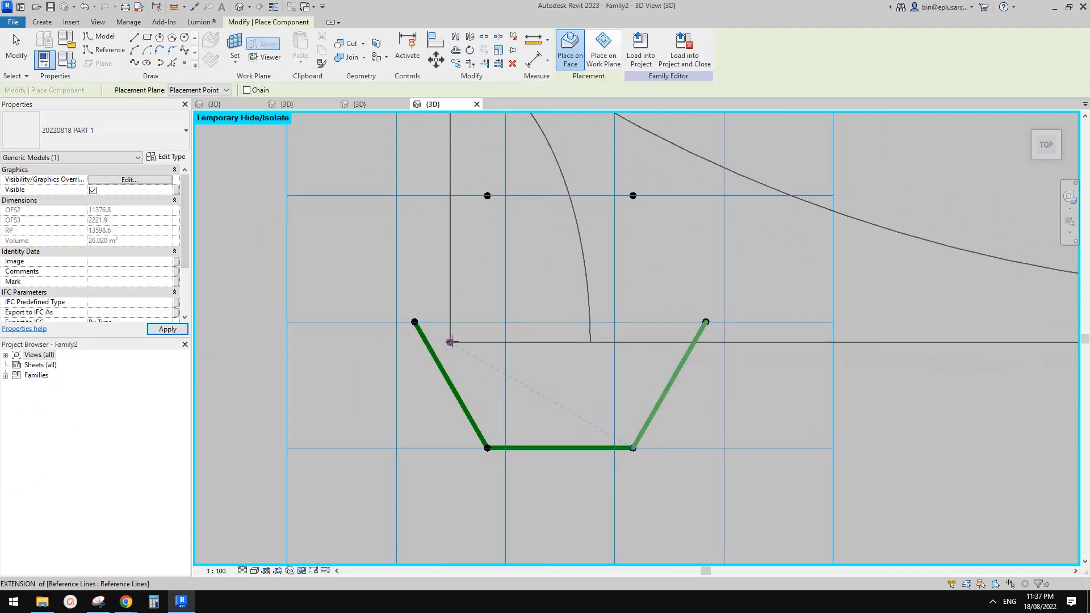
Set the OFS1 type parameter of the loaded 20220818 PART 1 component to 100
left_click(169, 159)
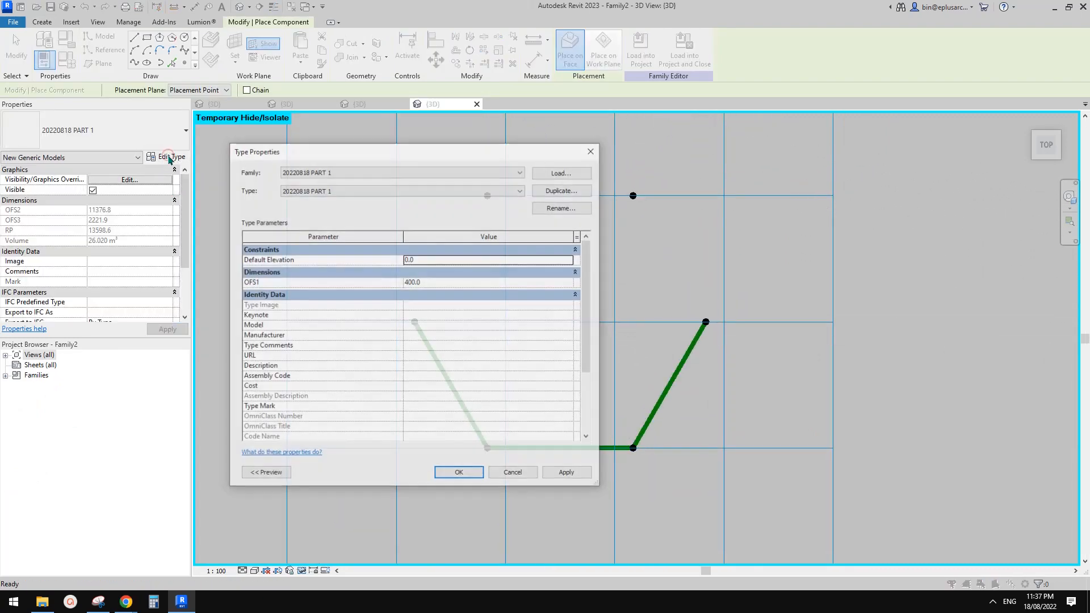
left_click(443, 283)
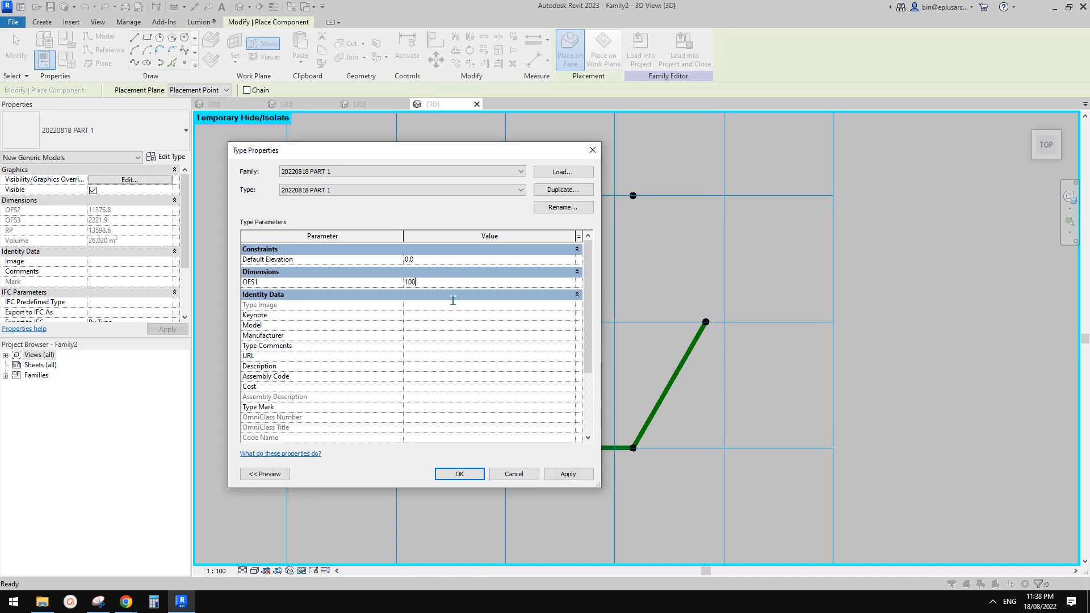
left_click(460, 475)
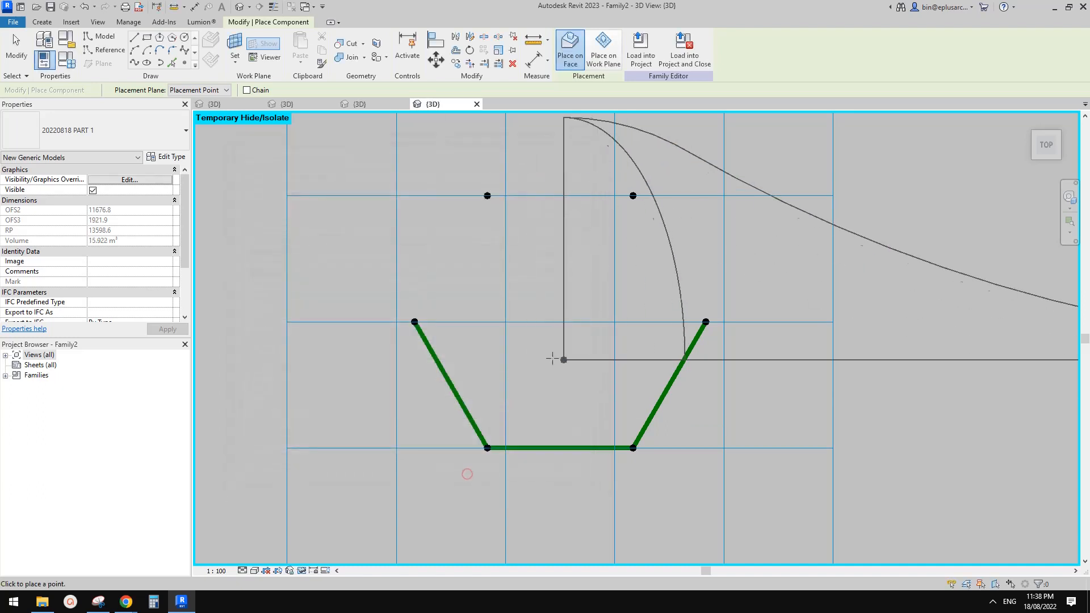
Place the 20220818 PART 1 component on the middle-left and lower-left hexagon points
scroll(528, 363, "down", 2)
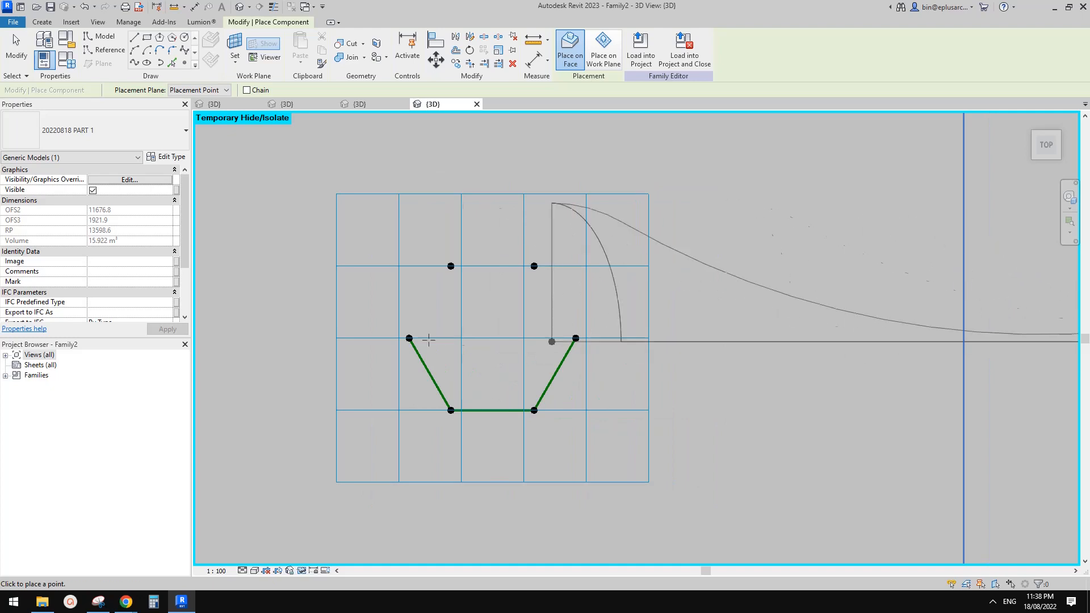
scroll(499, 387, "up", 1)
scroll(500, 387, "up", 1)
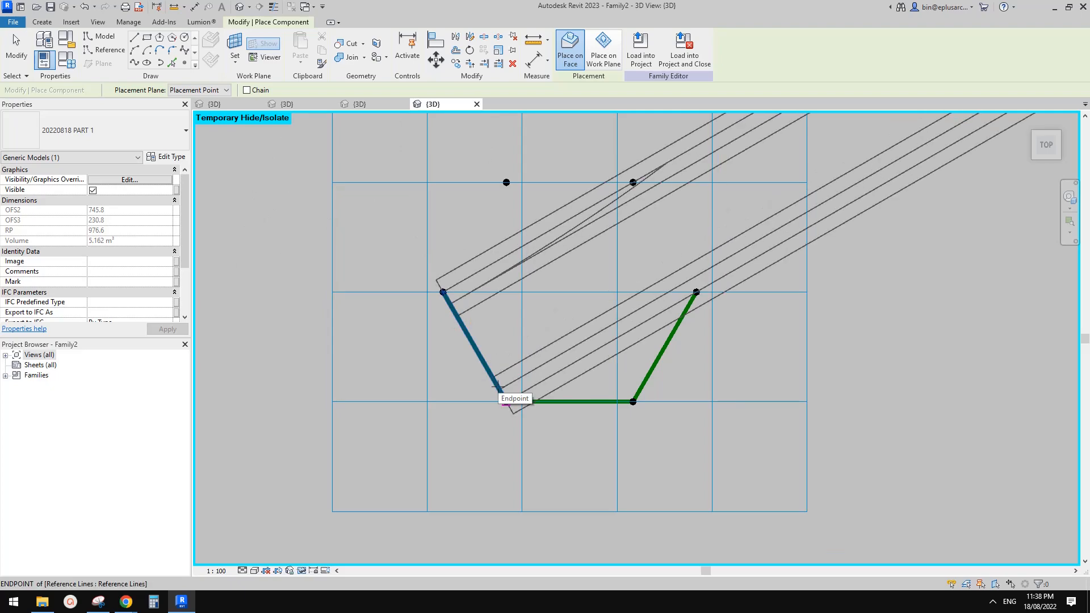
left_click(498, 387)
scroll(494, 358, "down", 3)
scroll(493, 357, "up", 3)
key("Escape")
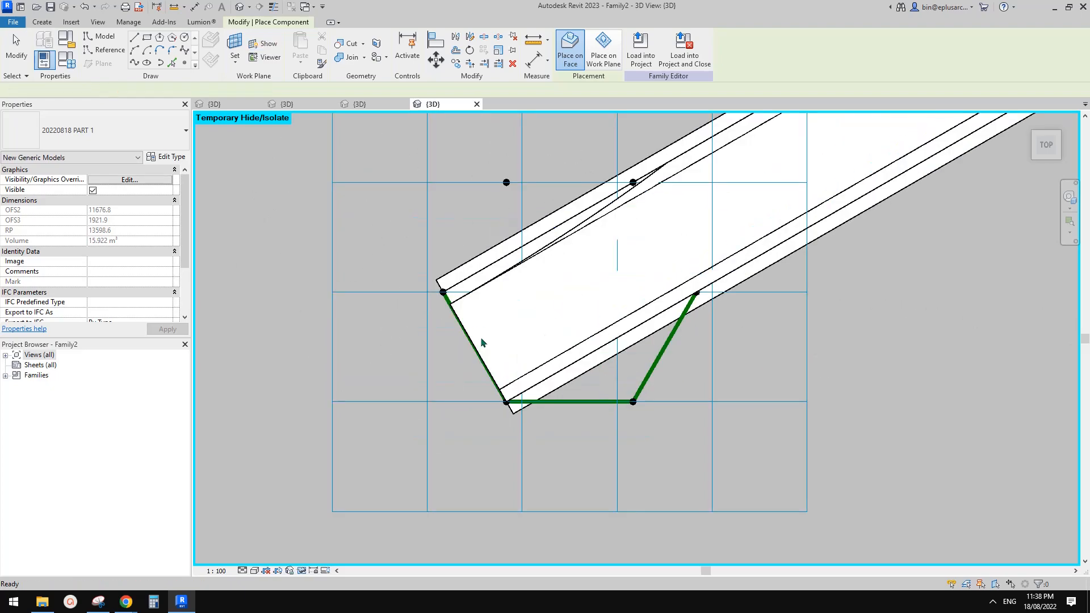
Inspect the length and shape of the placed component from above and from the side
scroll(482, 338, "down", 5)
scroll(500, 339, "down", 3)
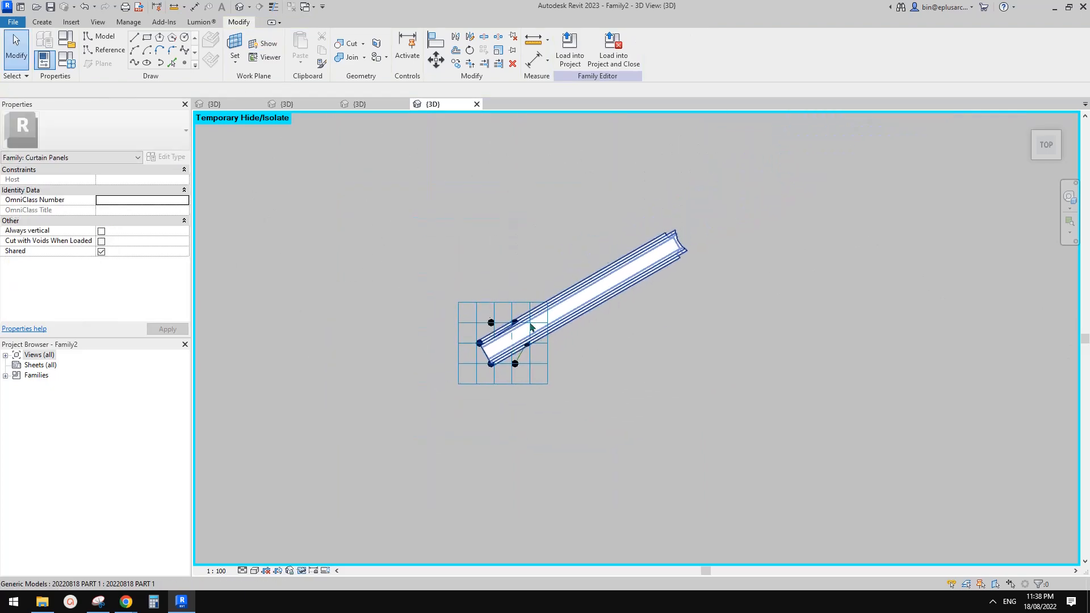
left_click(628, 260)
key("Escape")
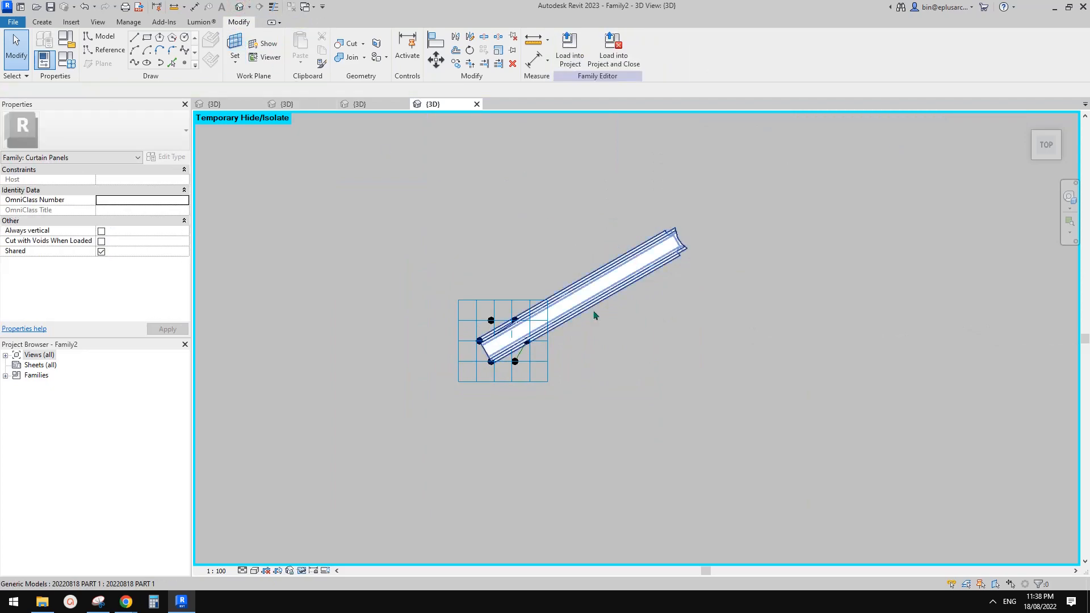
scroll(594, 316, "up", 2)
left_click(577, 241)
key("Escape")
scroll(573, 262, "down", 2)
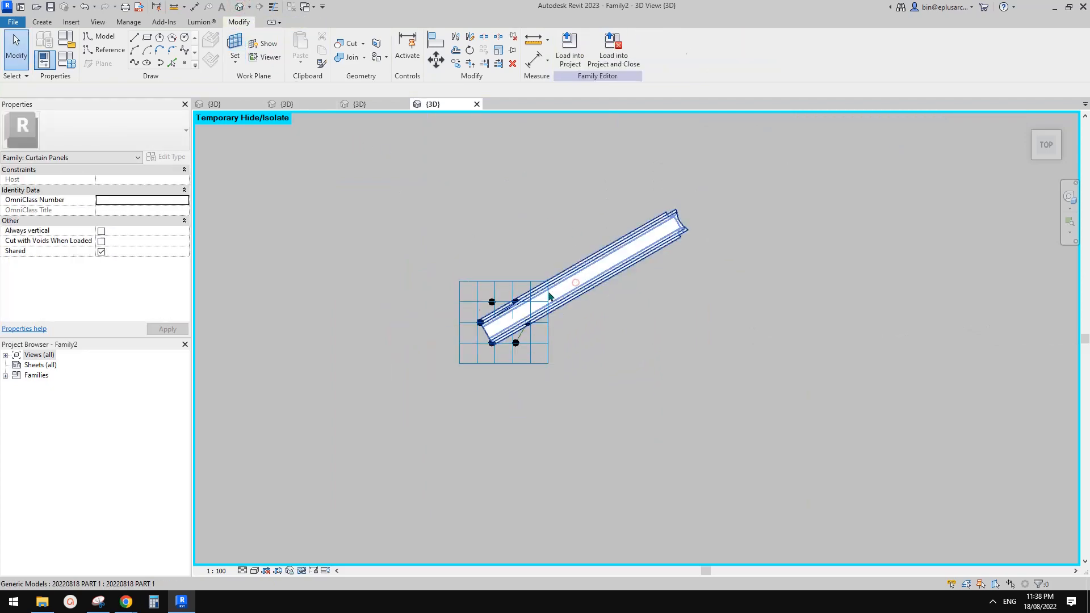
middle_click_drag(549, 295, 399, 250, "shift")
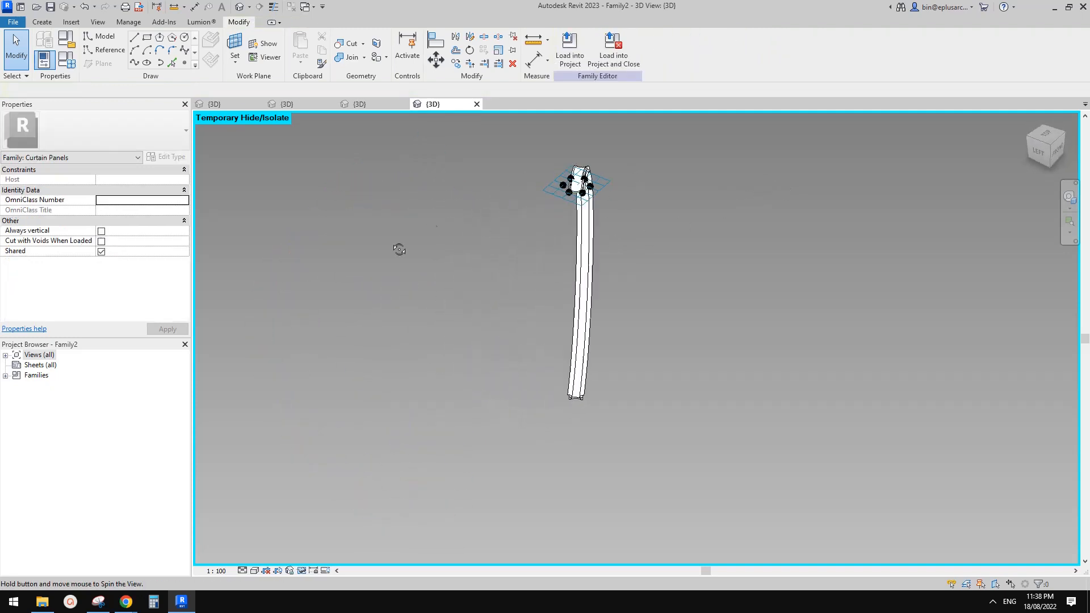
middle_click_drag(588, 250, 600, 328, "shift")
Undo the placement of the 20220818 PART 1 component
scroll(602, 307, "up", 2)
key("ctrl+z")
scroll(473, 236, "down", 2)
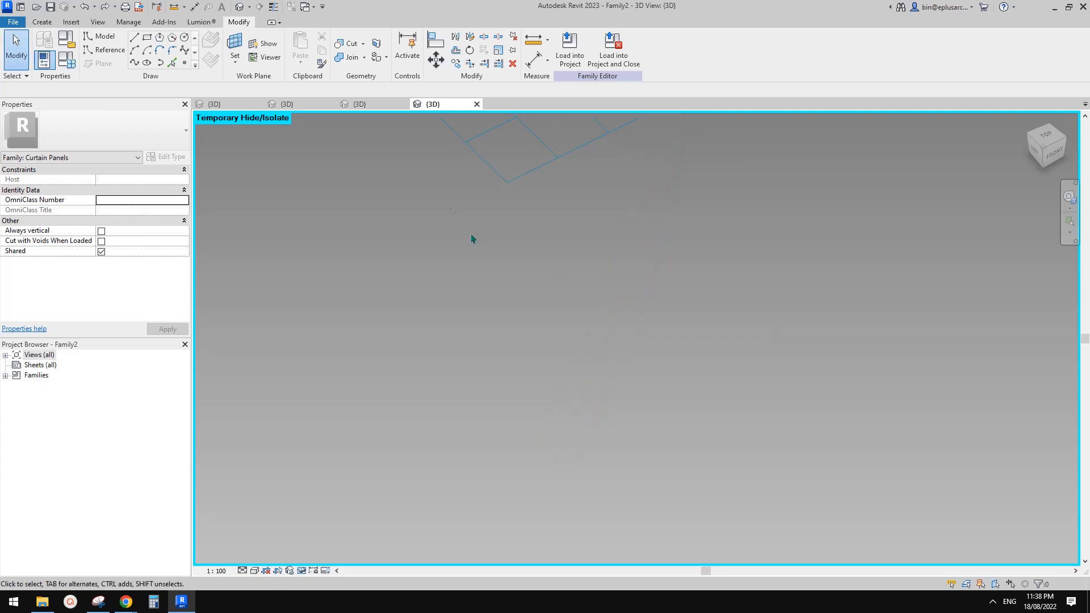
In the 20220818 PART 1 family, review the dimensions on the model and the OFS and RP parameters with their formulas
left_click(375, 105)
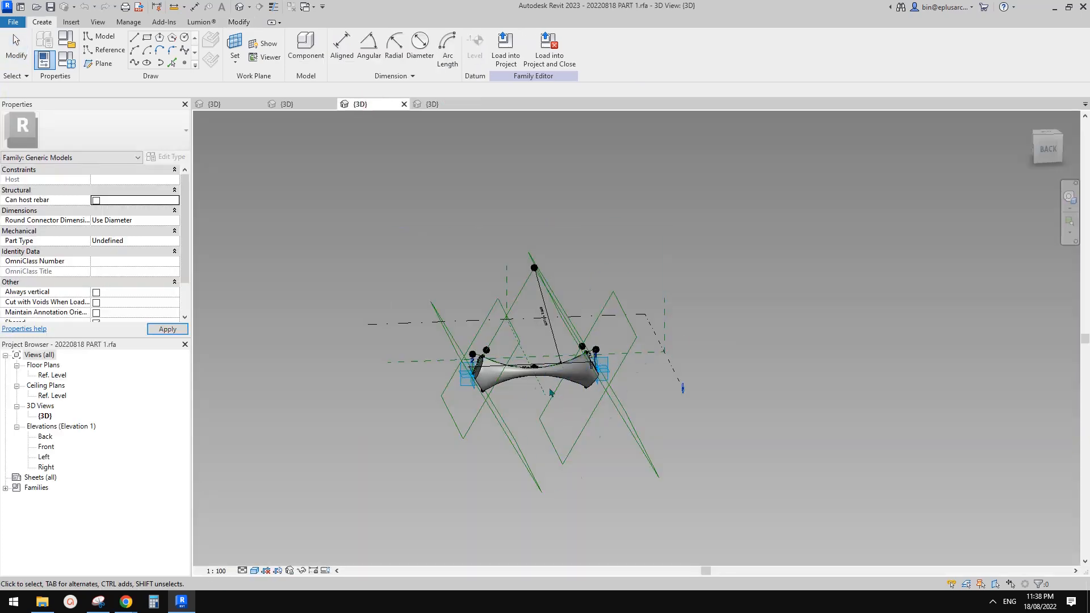
scroll(549, 392, "up", 5)
scroll(568, 358, "up", 1)
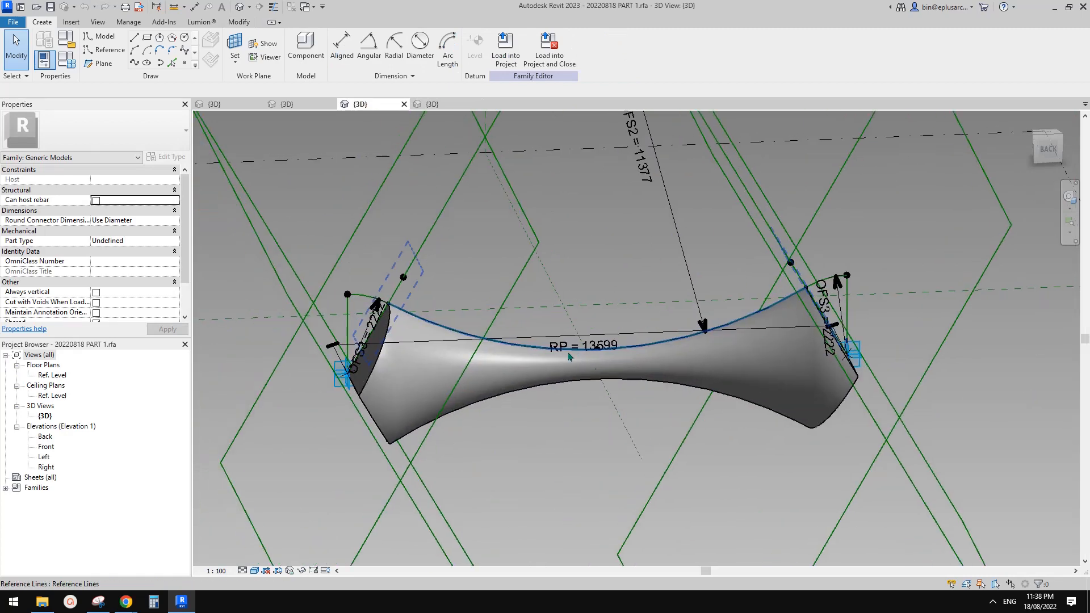
left_click(66, 61)
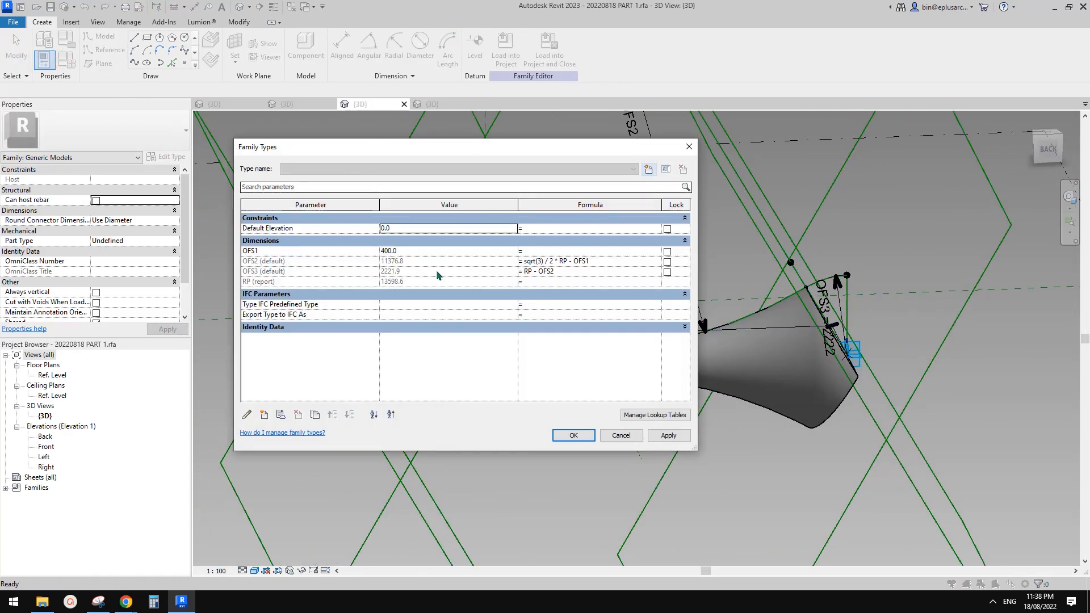
key("Escape")
Try to move adaptive point 1 towards the opposite adaptive point to shorten the part
scroll(638, 338, "down", 3)
middle_click_drag(759, 365, 739, 369, "shift")
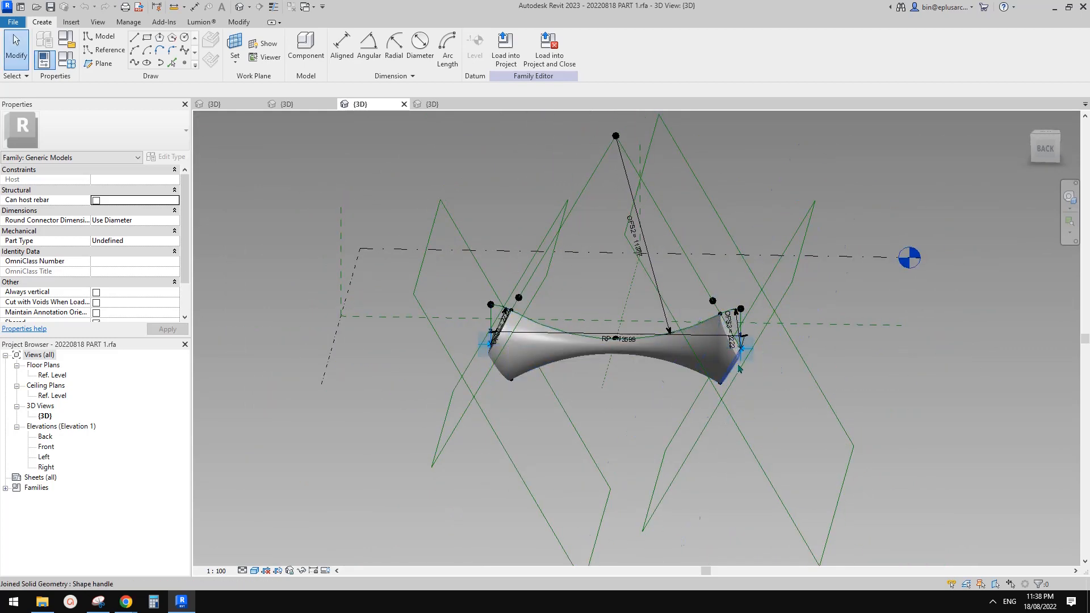
left_click(750, 357)
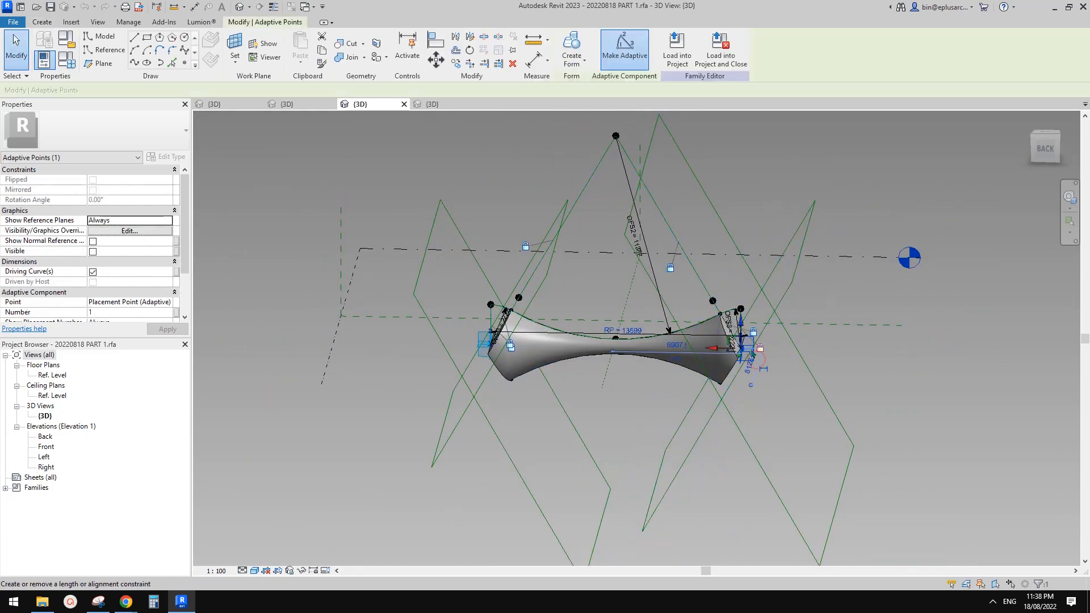
left_click_drag(727, 353, 701, 356)
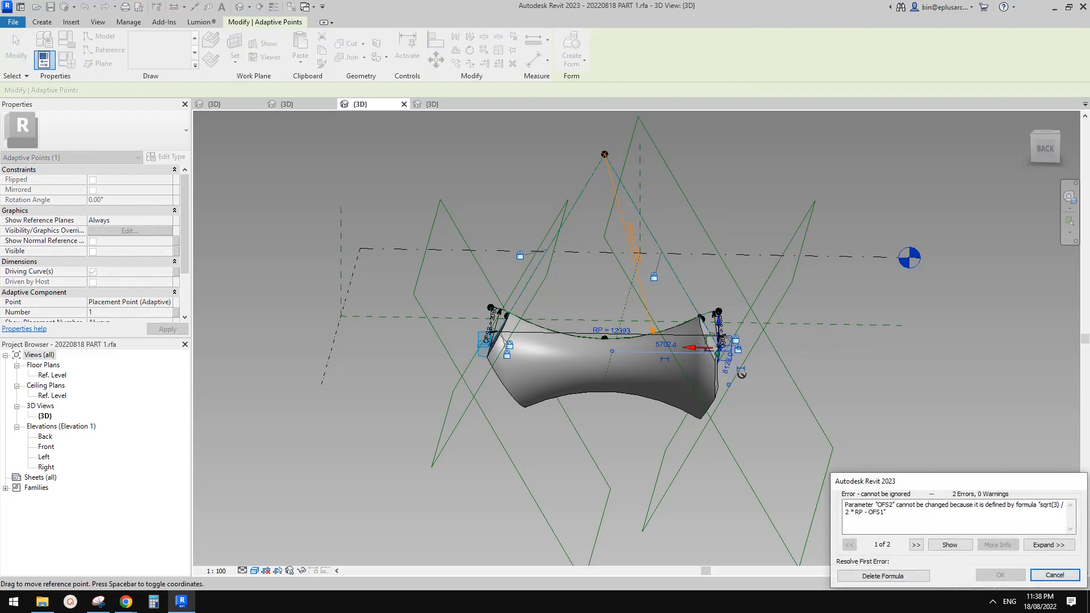
key("Escape")
Set the OFS1 parameter of the 20220818 PART 1 family to 100 in its family types
middle_click_drag(701, 364, 660, 388, "shift")
left_click(658, 332)
left_click(221, 141)
left_click(67, 58)
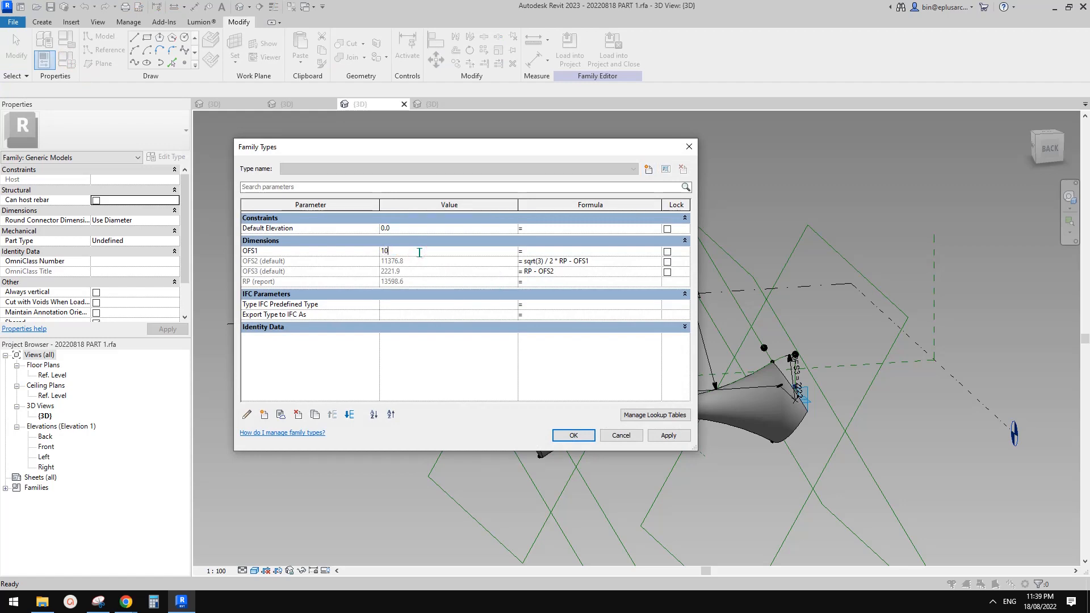
left_click(664, 438)
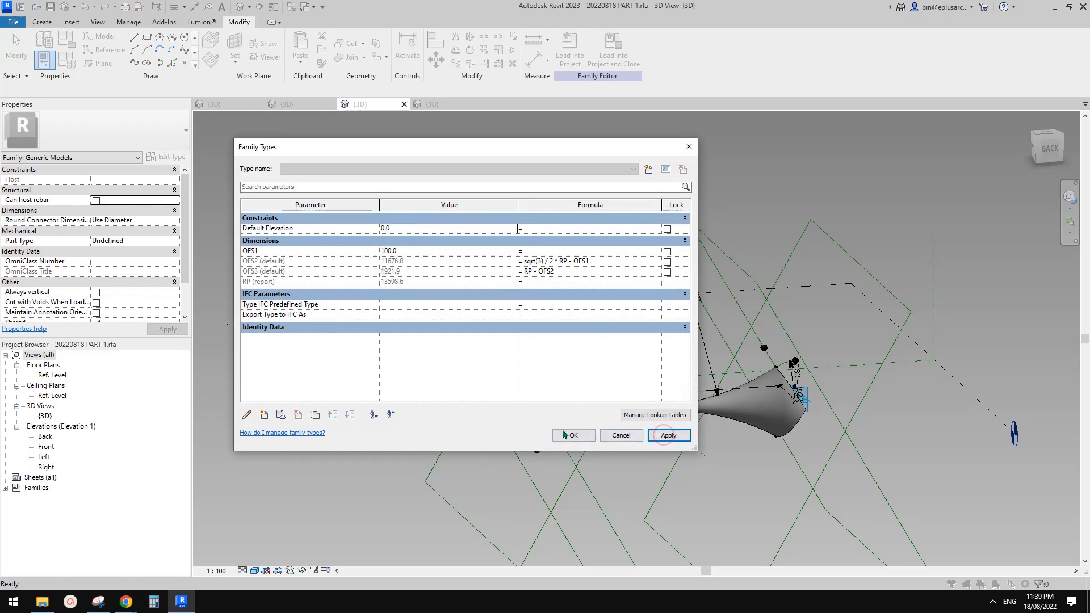
left_click(564, 435)
Try again to shorten the part by moving adaptive point 1 along its axis towards the opposite adaptive point
middle_click_drag(678, 425, 750, 436, "shift")
key("Tab")
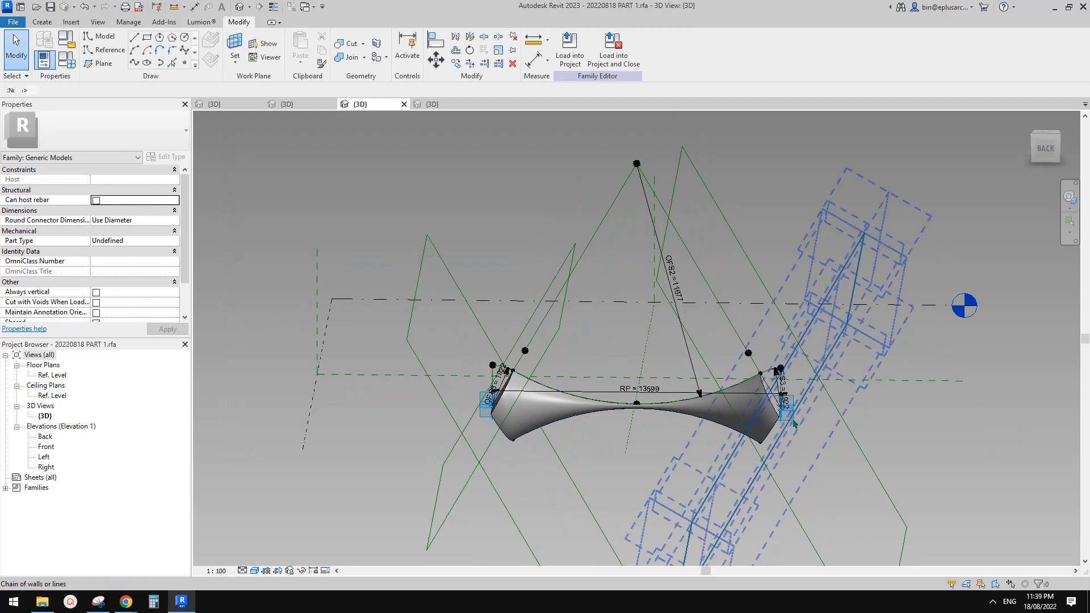
left_click(788, 415)
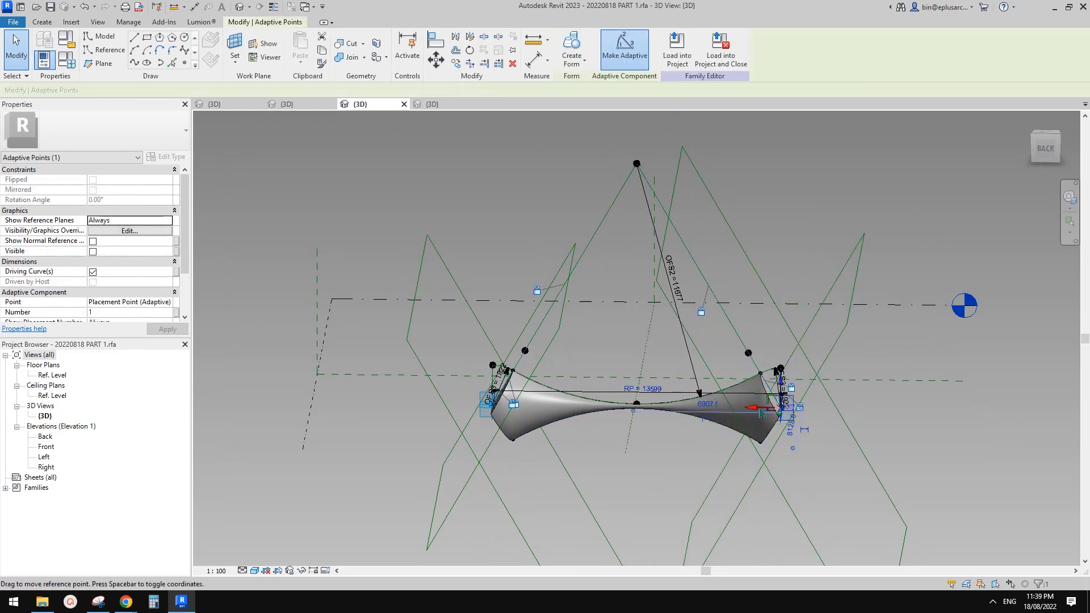
left_click_drag(761, 414, 668, 406)
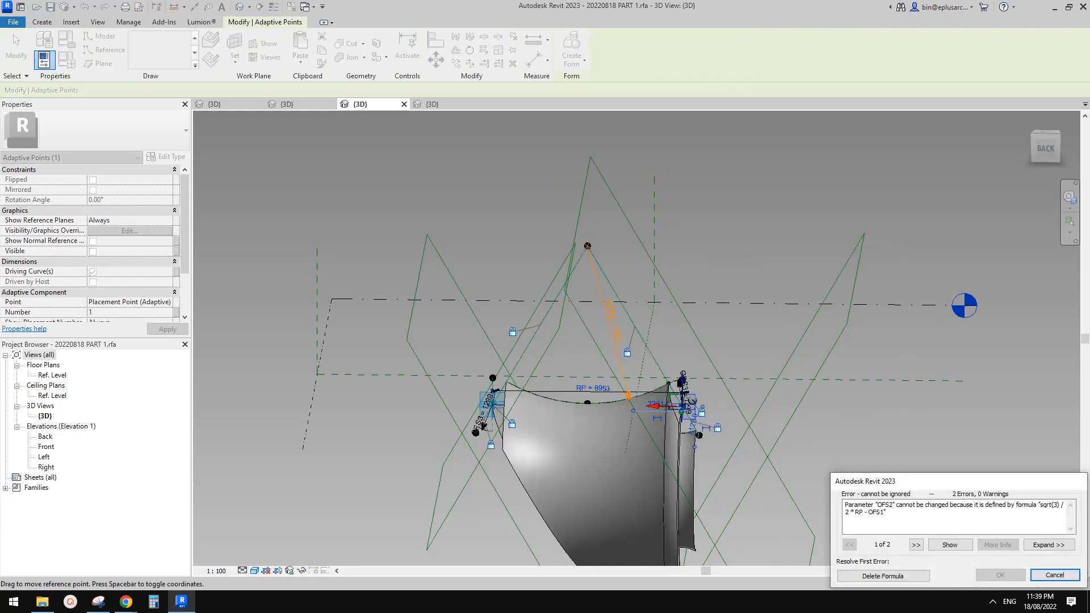
key("Escape")
middle_click_drag(825, 459, 794, 457)
left_click(993, 603)
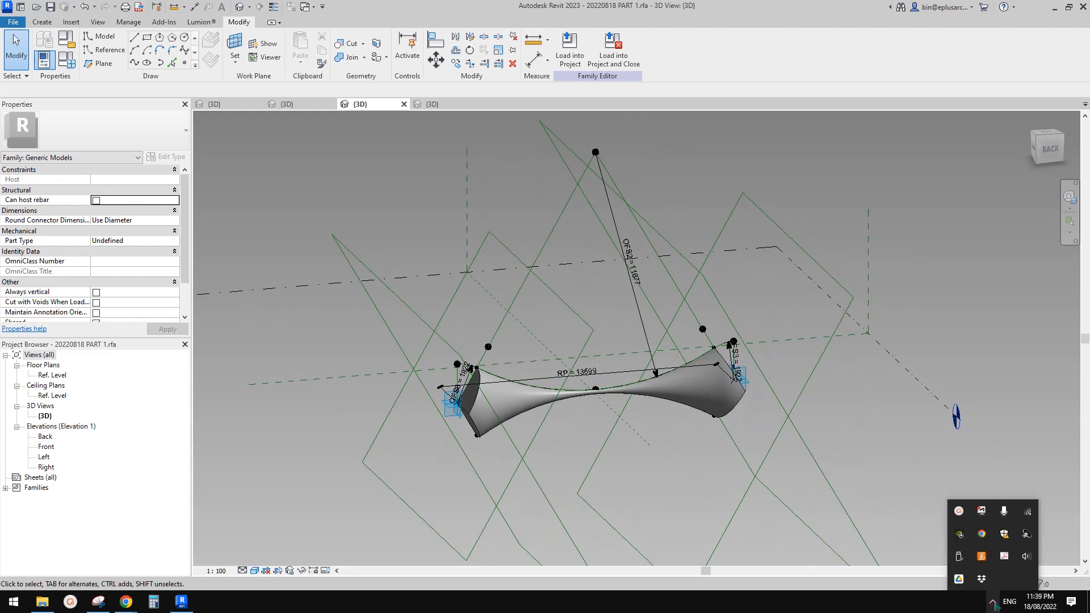
left_click(959, 512)
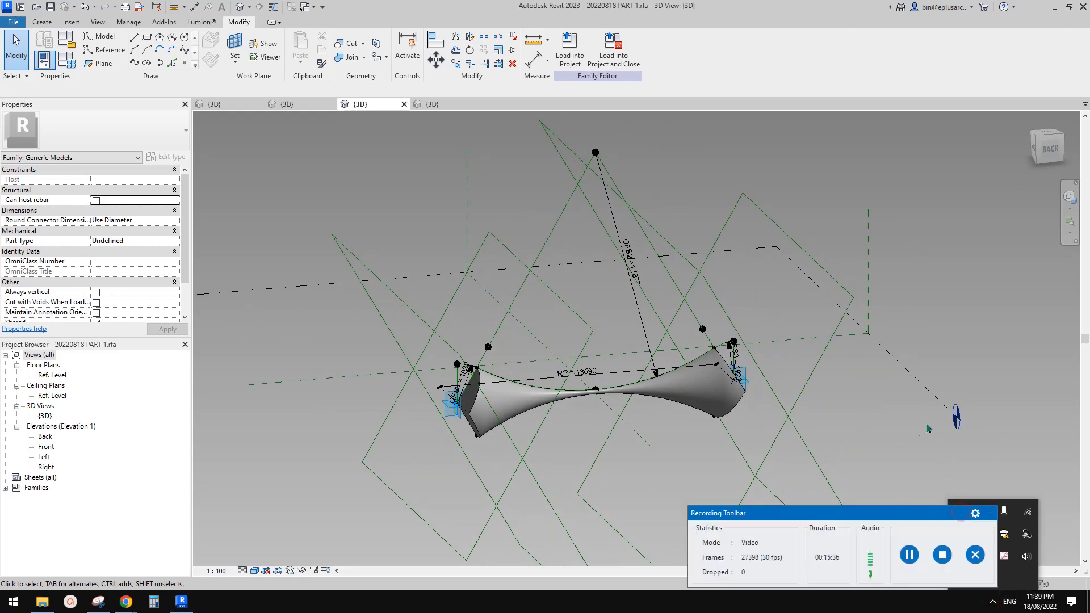
left_click(795, 459)
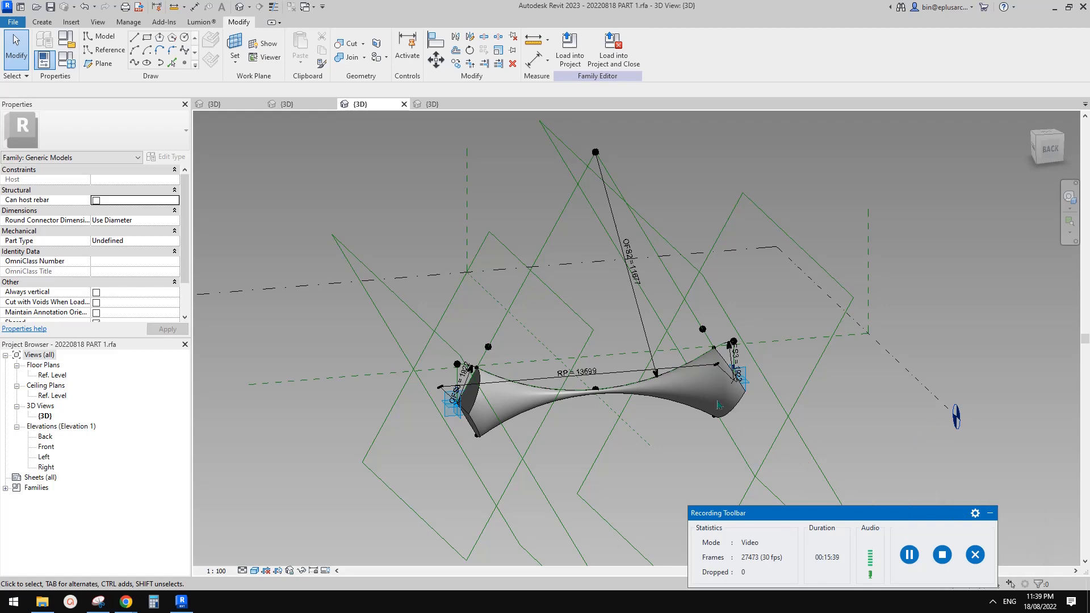
left_click(909, 554)
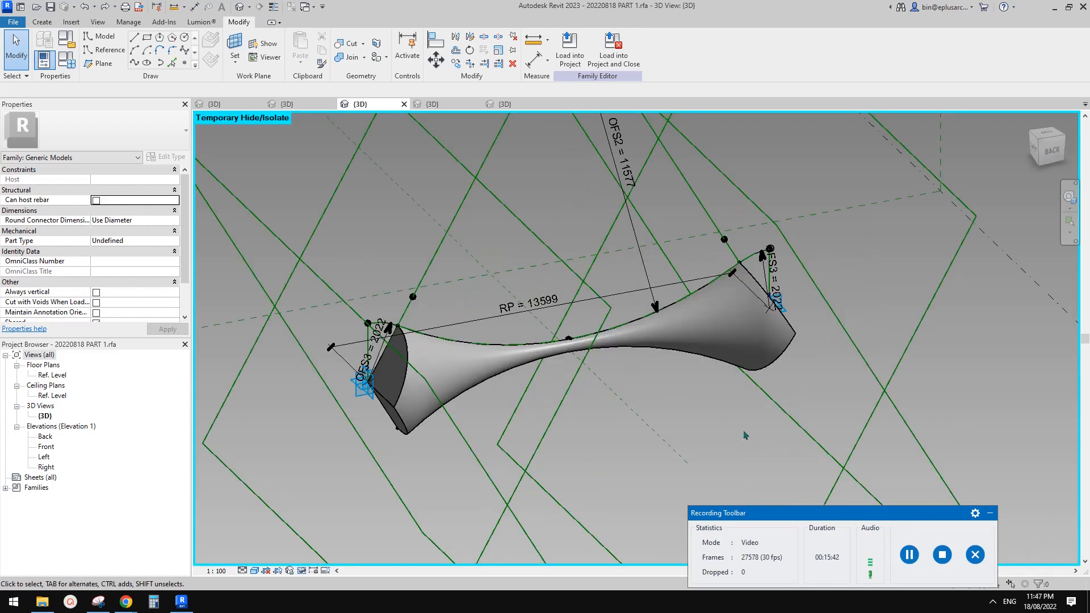
left_click(991, 514)
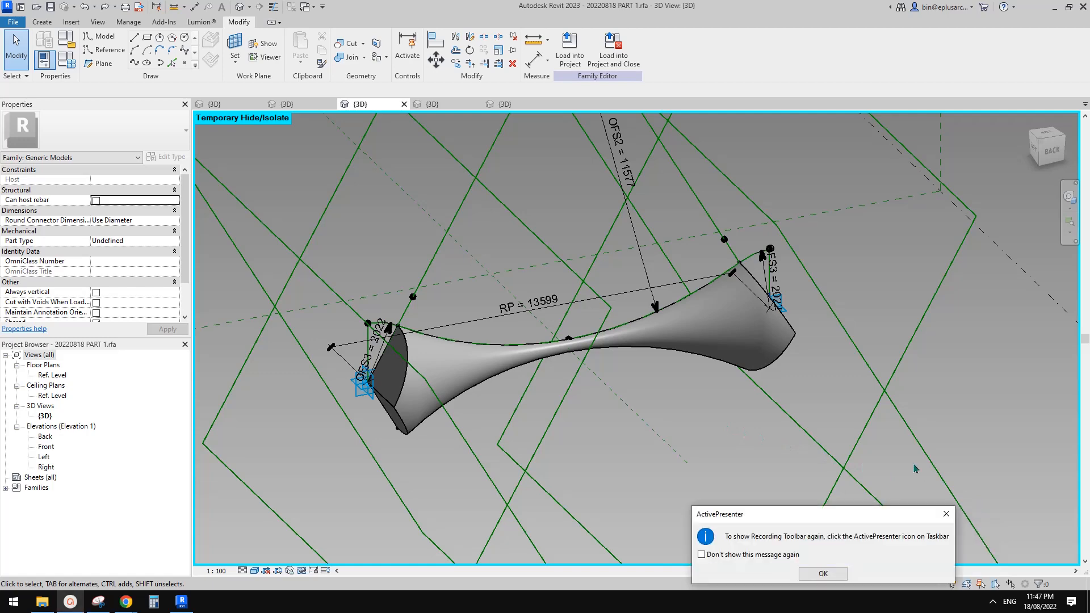
left_click(952, 514)
middle_click_drag(661, 400, 719, 370)
left_click(66, 59)
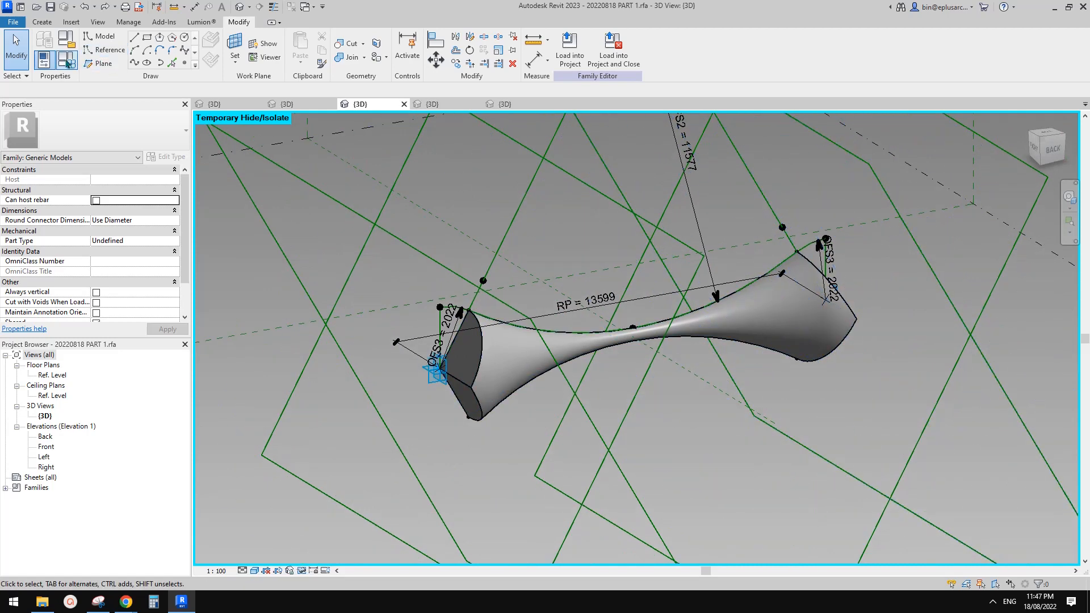
left_click(599, 192)
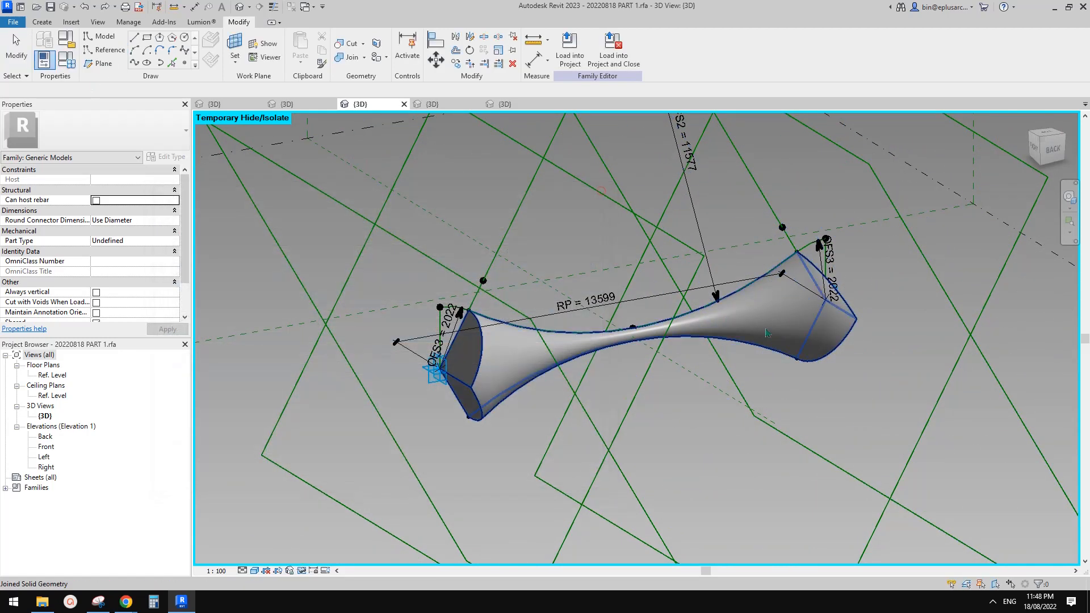
Delete the joined solid geometry spanning between the two adaptive points
middle_click_drag(748, 327, 723, 333)
scroll(722, 334, "up", 2)
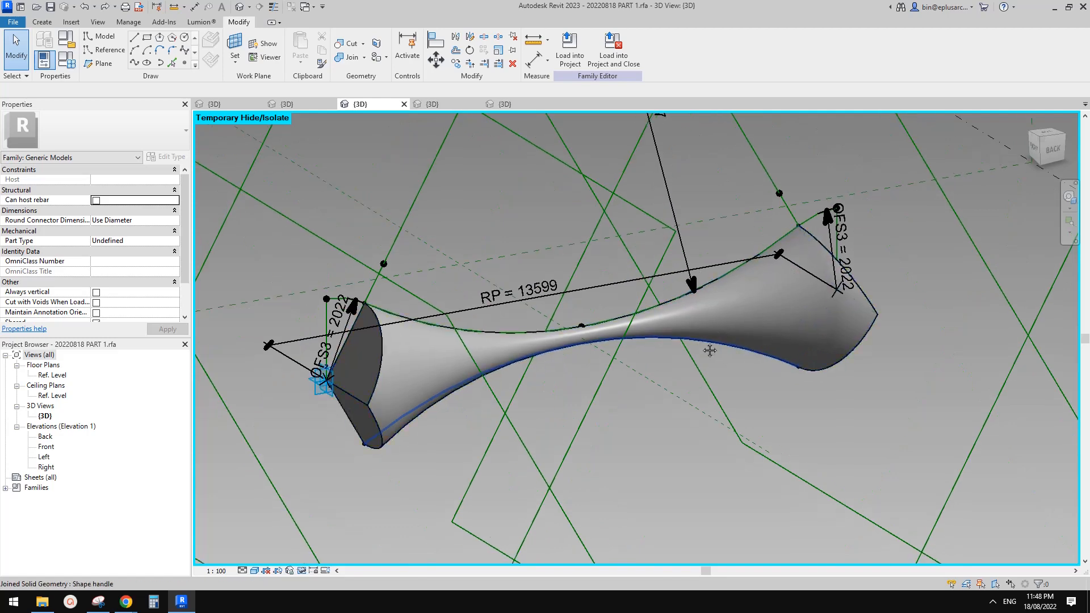
left_click(714, 327)
key("Delete")
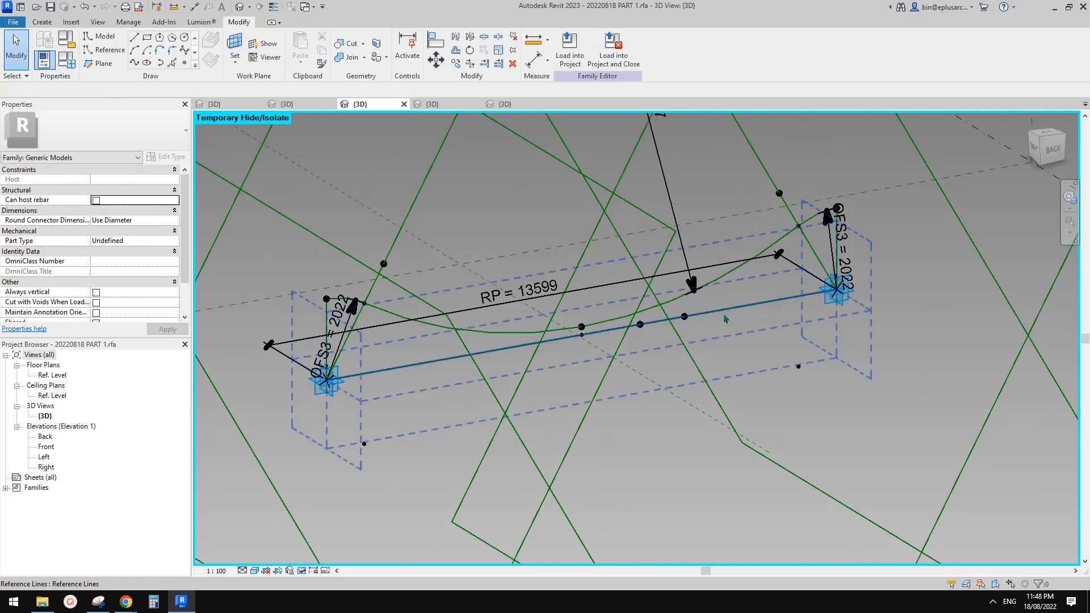
Try to move the short reference line away from the long reference line joining the two adaptive points
scroll(681, 337, "up", 2)
scroll(691, 338, "down", 1)
middle_click_drag(683, 341, 728, 323)
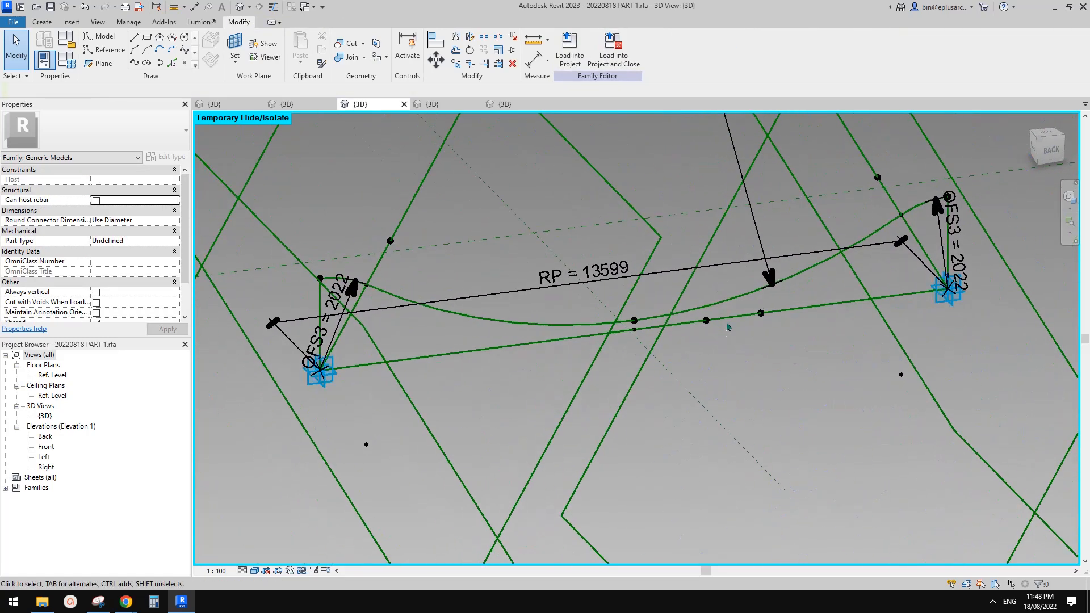
left_click(728, 322)
scroll(730, 321, "up", 2)
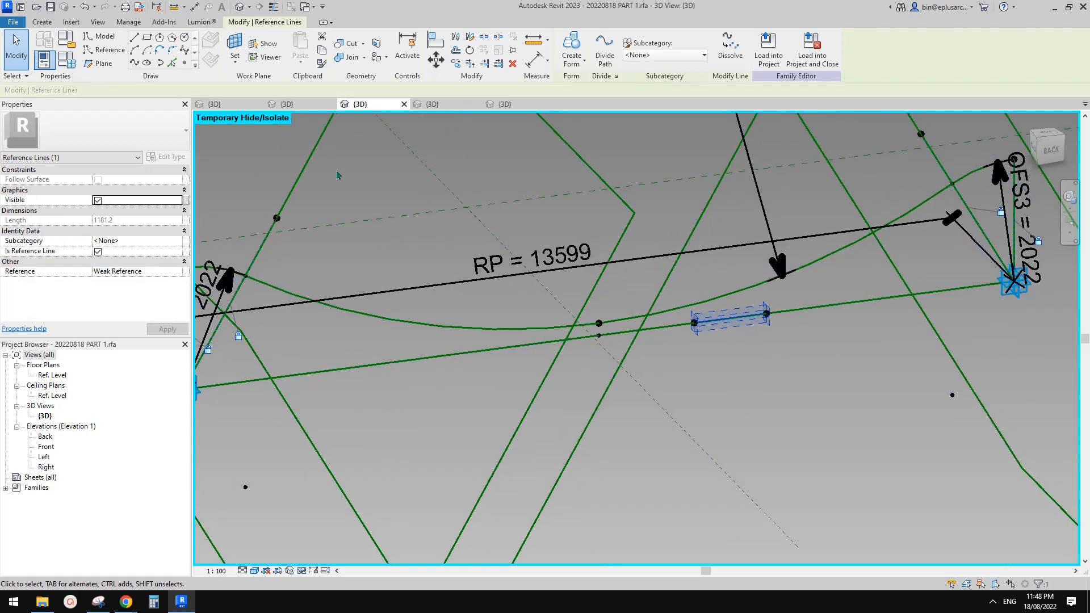
middle_click_drag(655, 318, 652, 320)
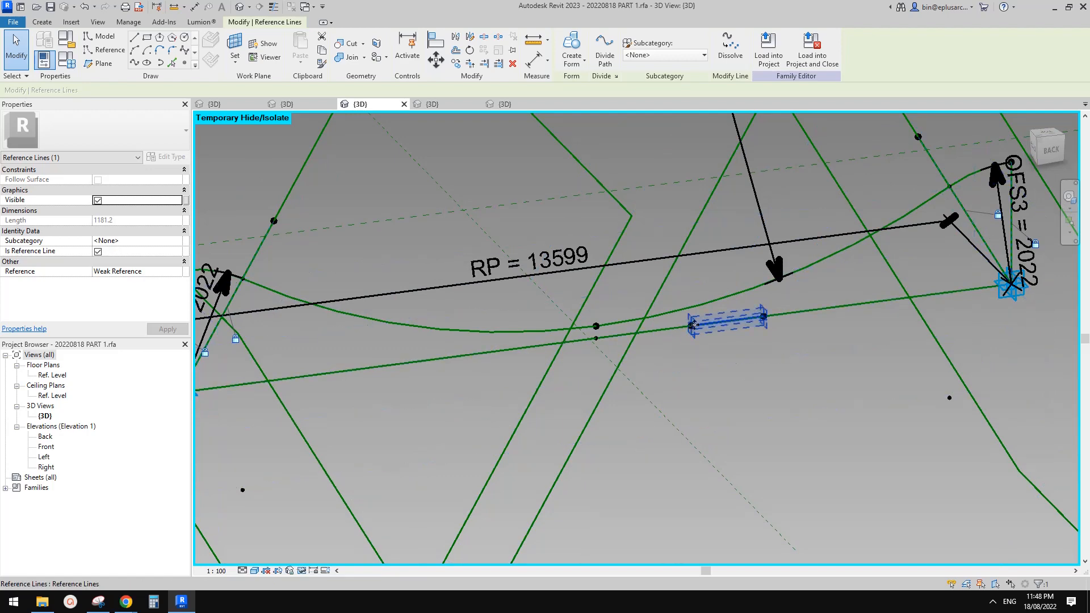
scroll(702, 337, "down", 3)
scroll(702, 336, "up", 2)
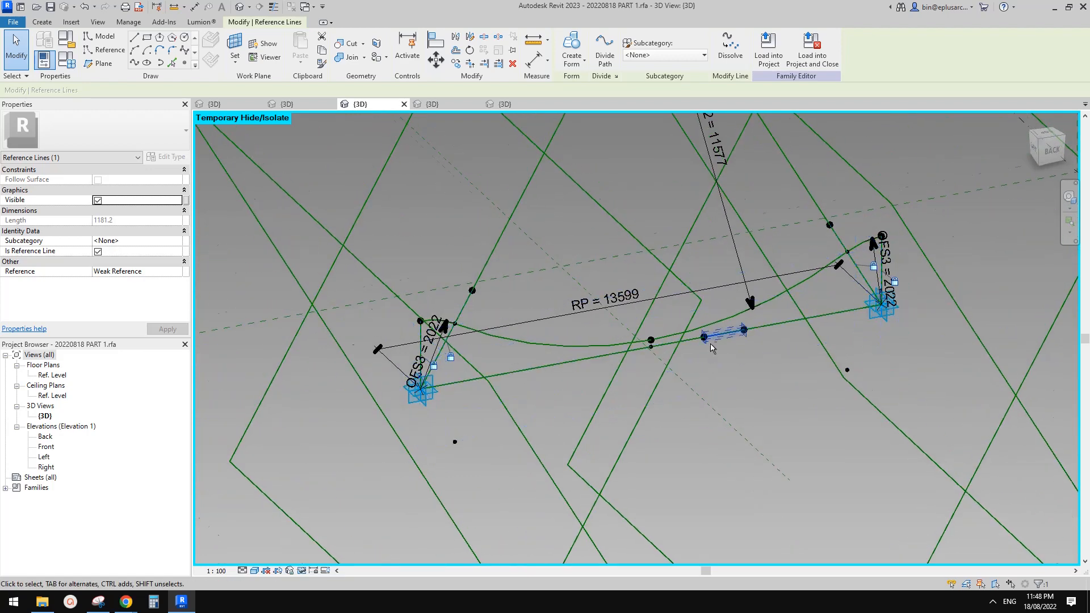
scroll(703, 335, "up", 1)
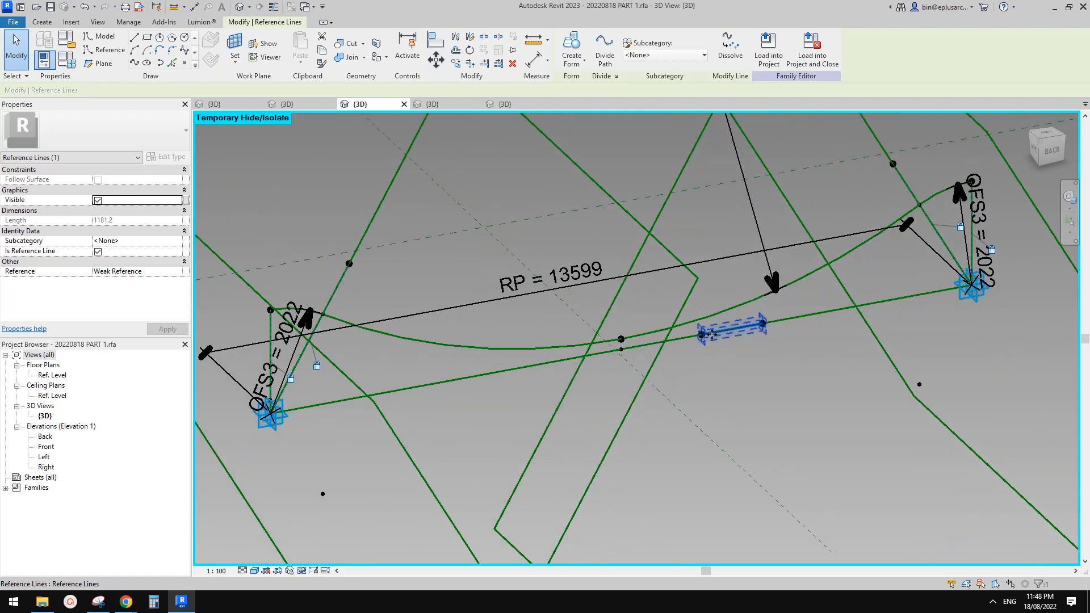
middle_click_drag(707, 332, 732, 320, "shift")
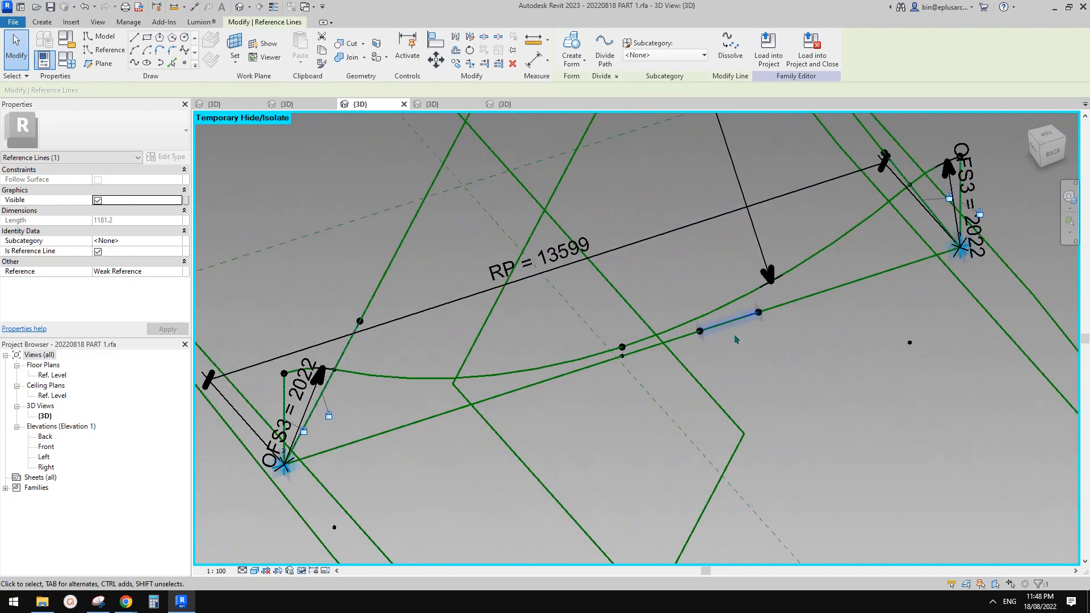
left_click_drag(736, 324, 779, 353)
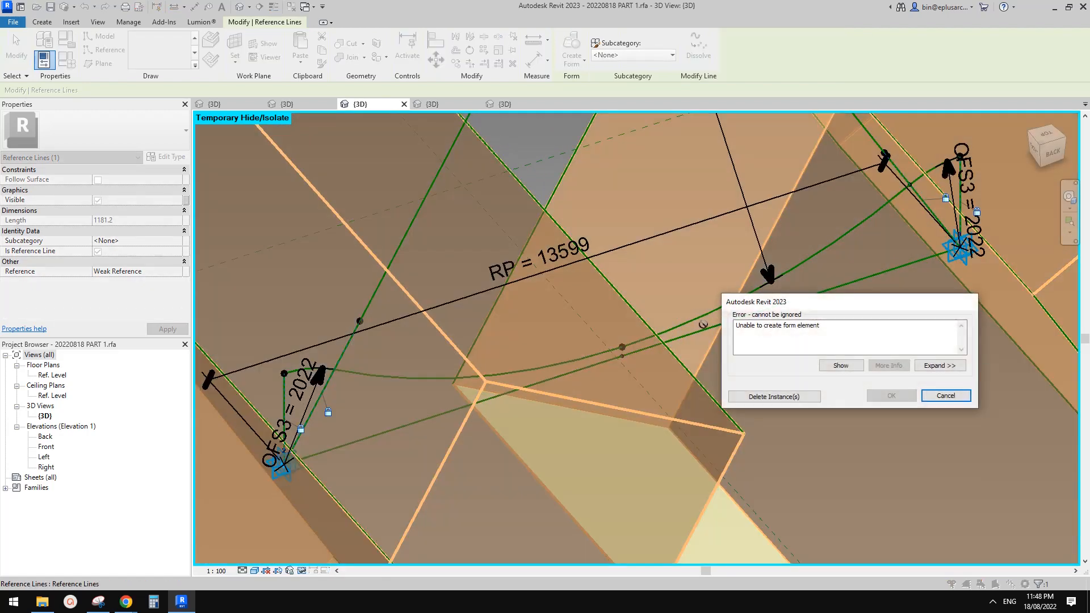
left_click(946, 396)
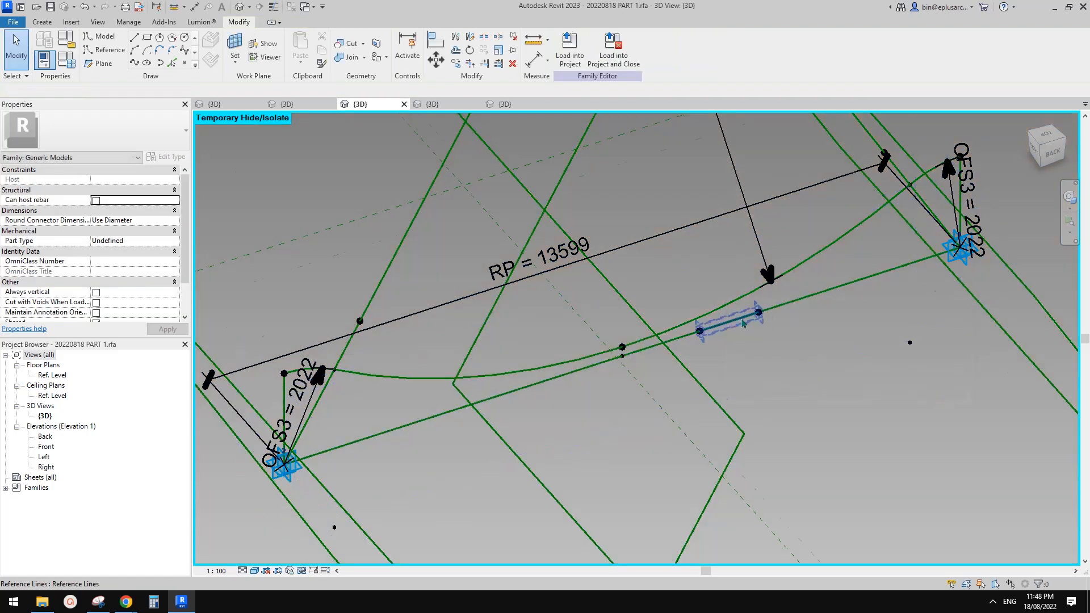
Examine how the short reference line and its end points sit on the long reference line between the adaptive points
scroll(760, 311, "down", 3)
scroll(742, 318, "up", 2)
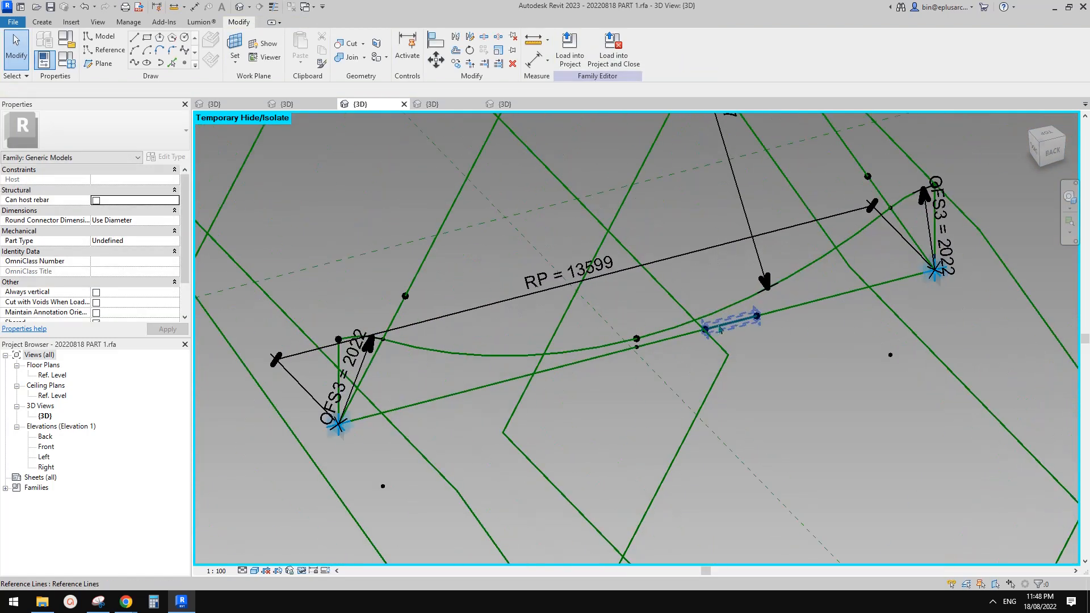
left_click(728, 330)
scroll(726, 330, "up", 2)
scroll(725, 331, "down", 2)
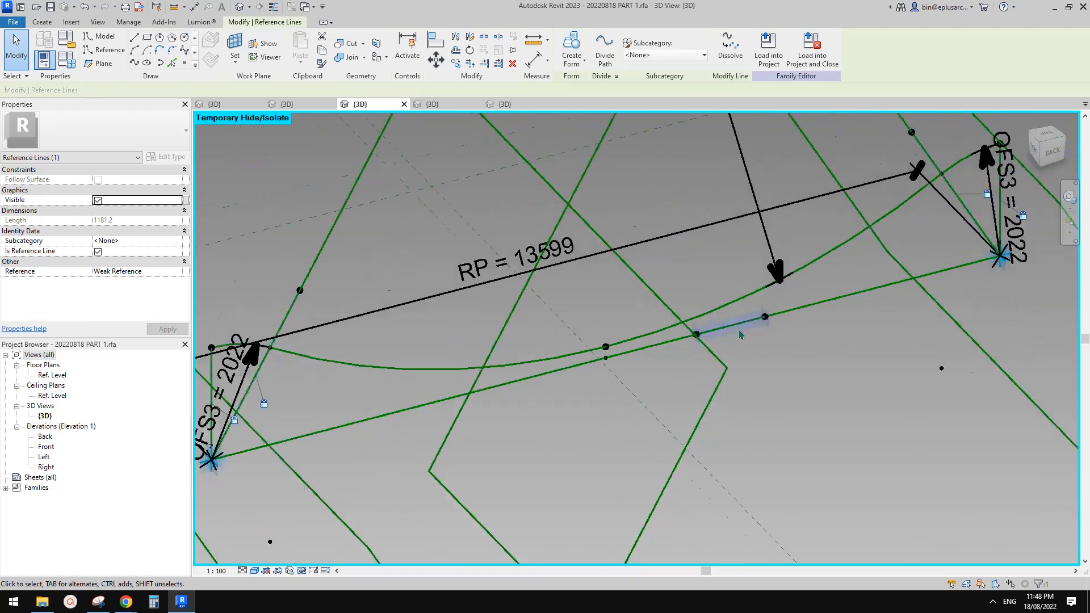
scroll(721, 333, "up", 1)
scroll(721, 332, "up", 1)
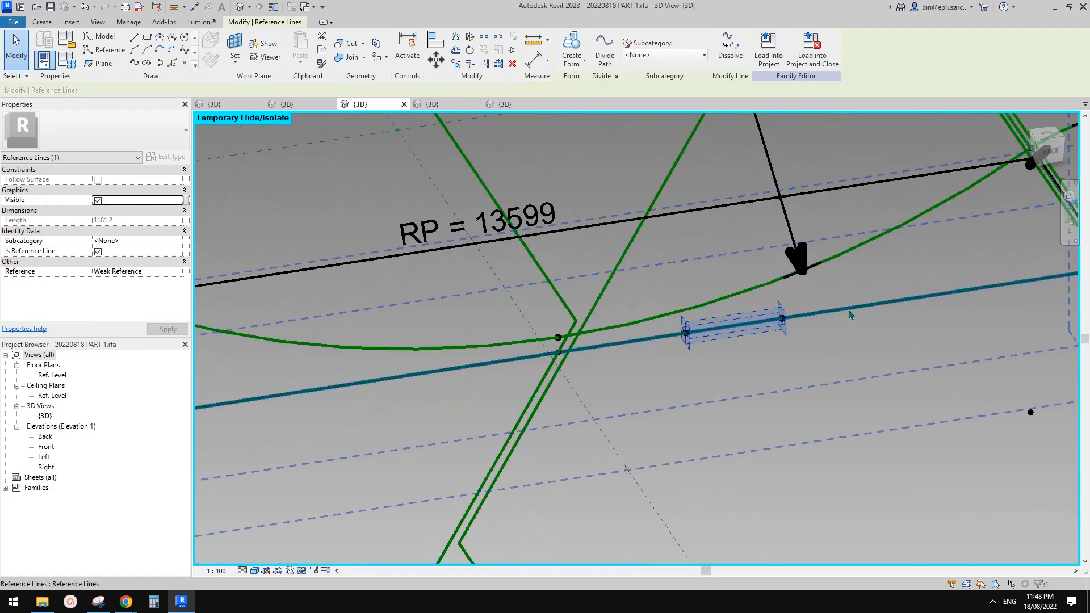
scroll(844, 314, "down", 1)
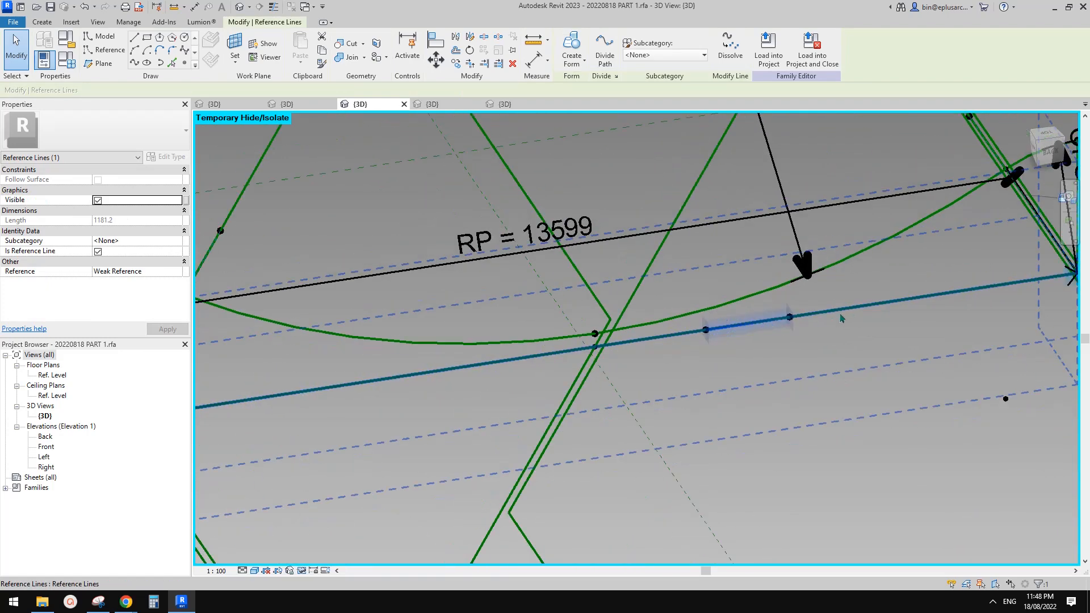
Rehost the short reference line's end point nearest the model centre onto the long reference line, beyond the curve's middle point, using Pick New Host
middle_click_drag(703, 302, 677, 320)
left_click(667, 303)
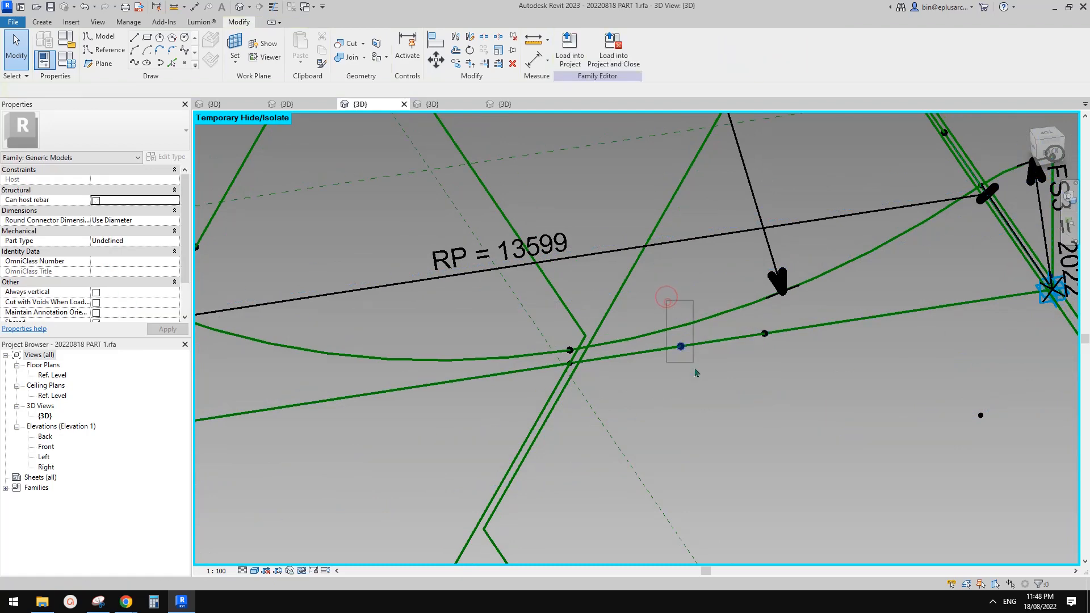
left_click(680, 345)
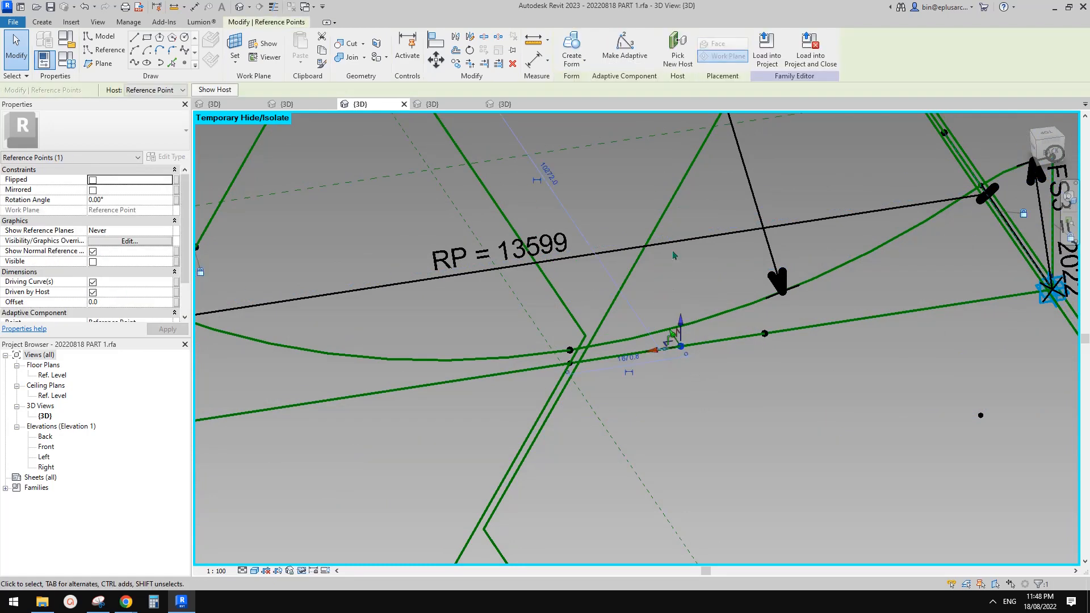
left_click(678, 51)
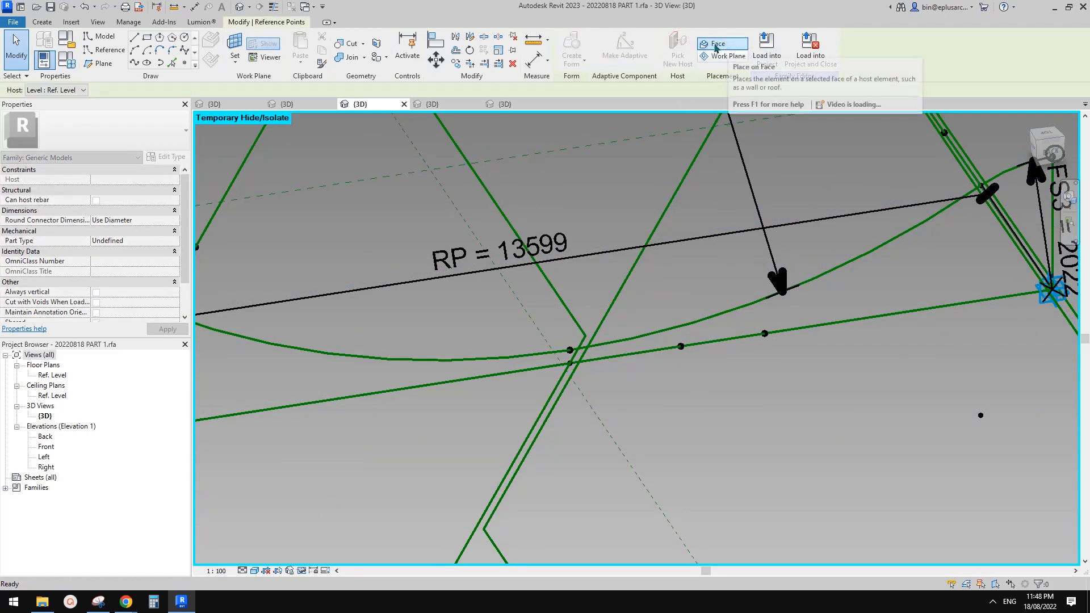
scroll(496, 373, "down", 2)
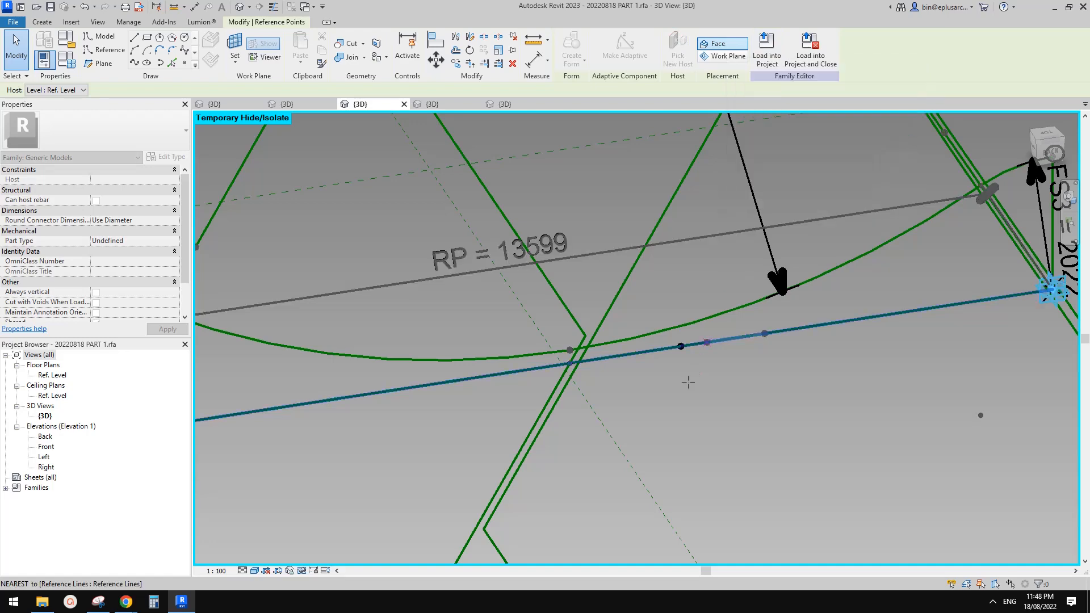
left_click(497, 374)
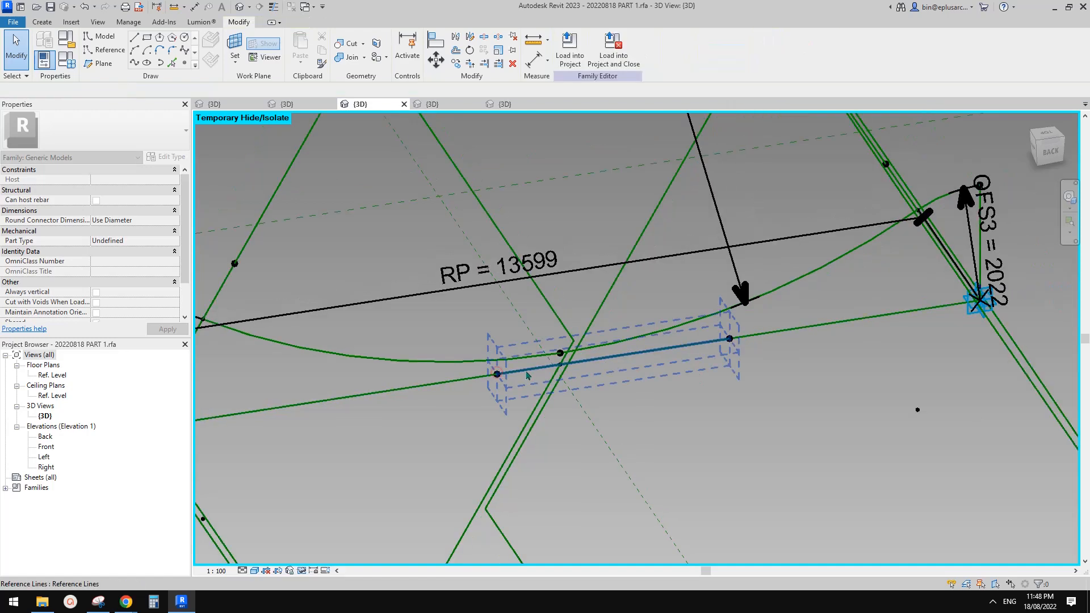
Rehost the short reference line's other end point onto the long reference line, slightly farther from the centre
left_click(729, 340)
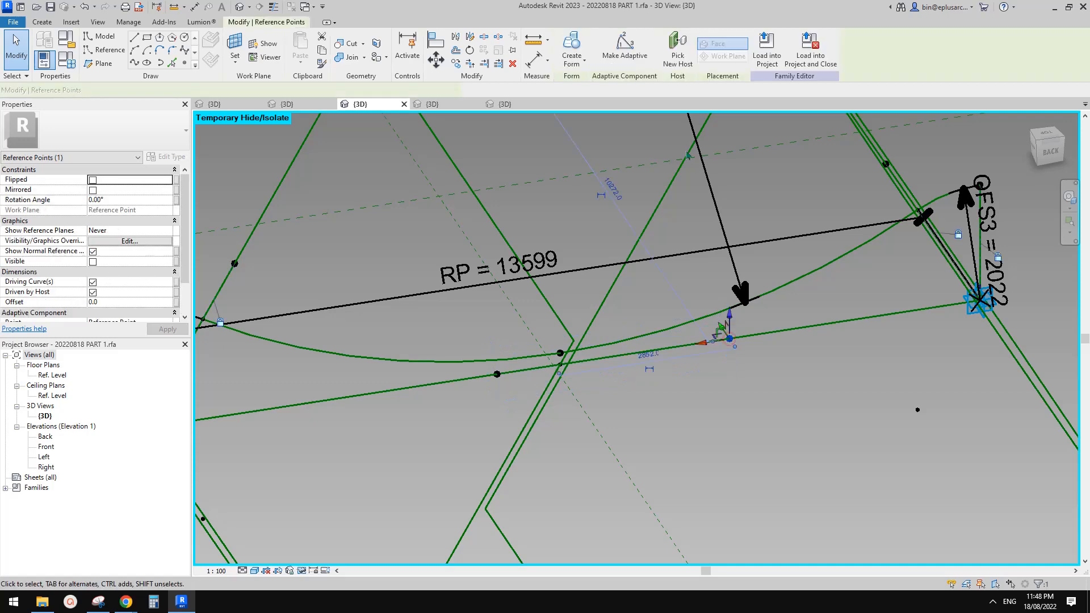
left_click(677, 46)
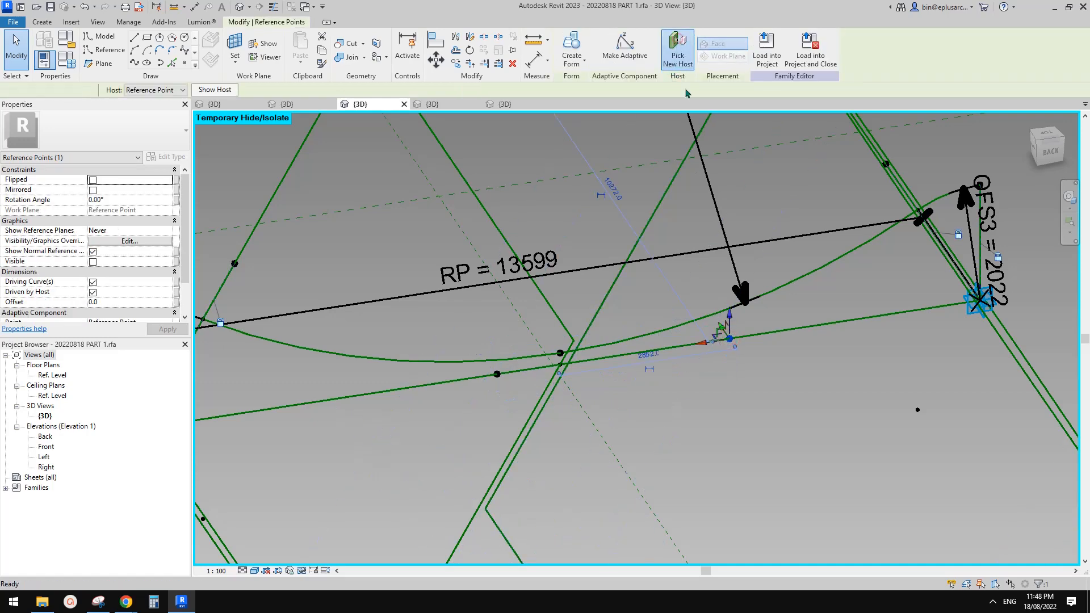
left_click(761, 333)
left_click(606, 339)
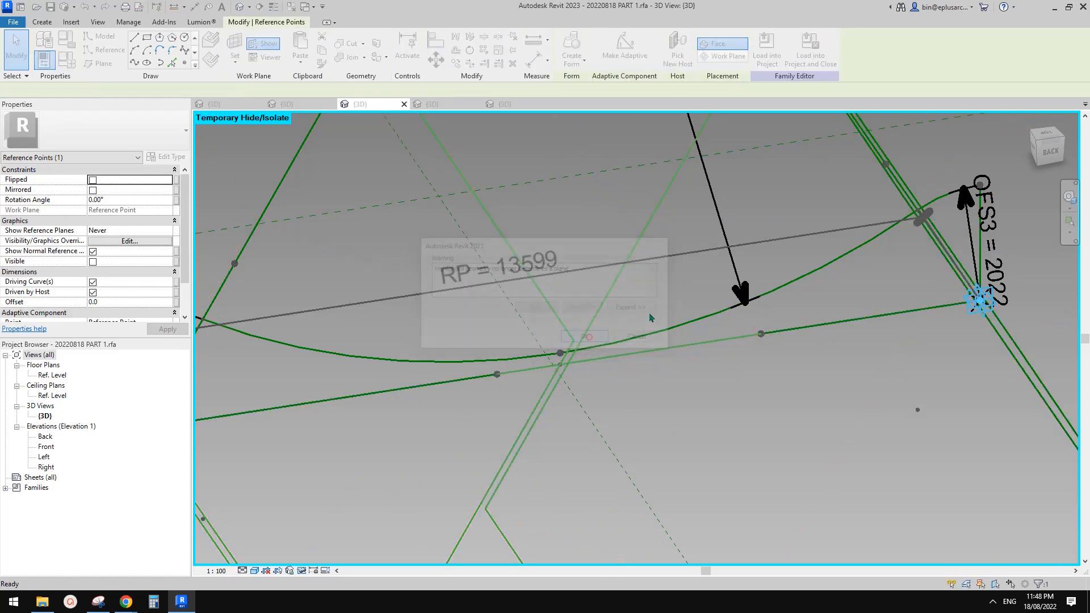
Slide the rehosted short reference line along the long reference line to test that it moves with its host
scroll(650, 318, "down", 2)
middle_click_drag(650, 335, 801, 352)
left_click(755, 328)
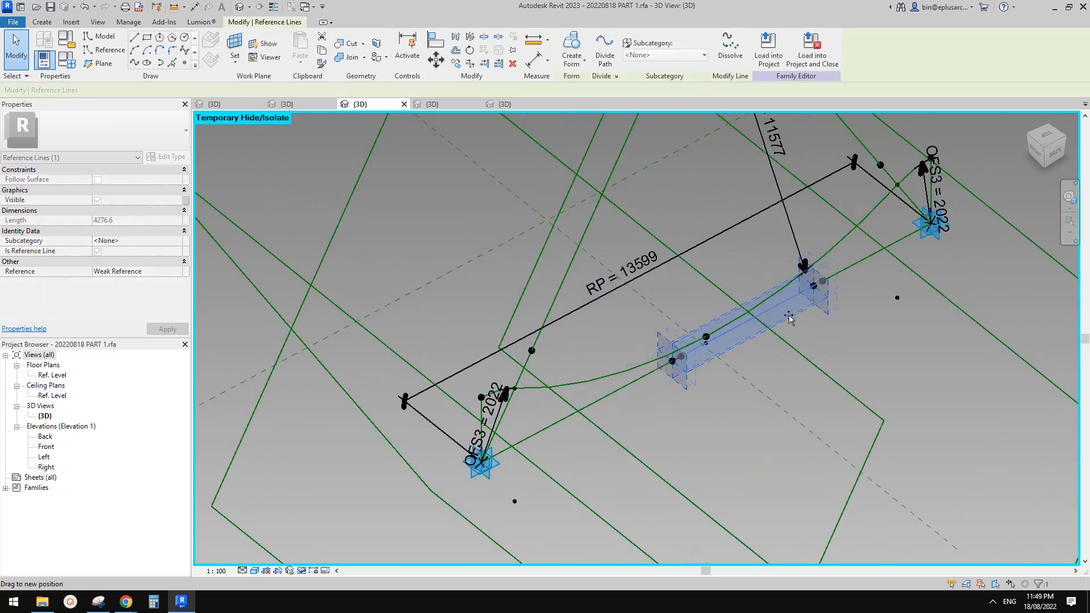
scroll(788, 319, "down", 1)
middle_click_drag(769, 360, 716, 370, "shift")
left_click(701, 378)
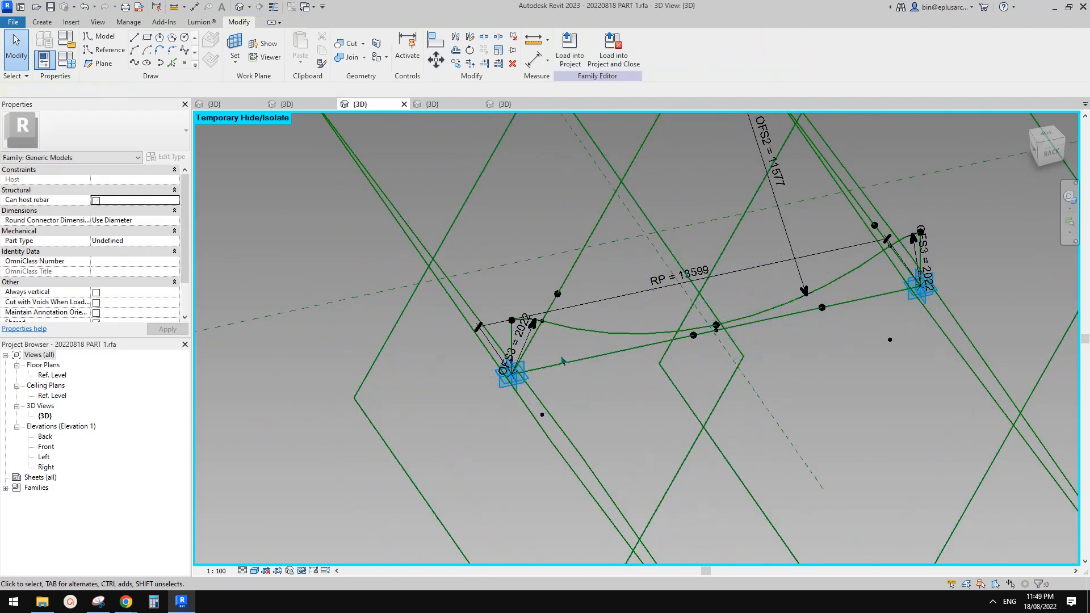
scroll(568, 362, "up", 3)
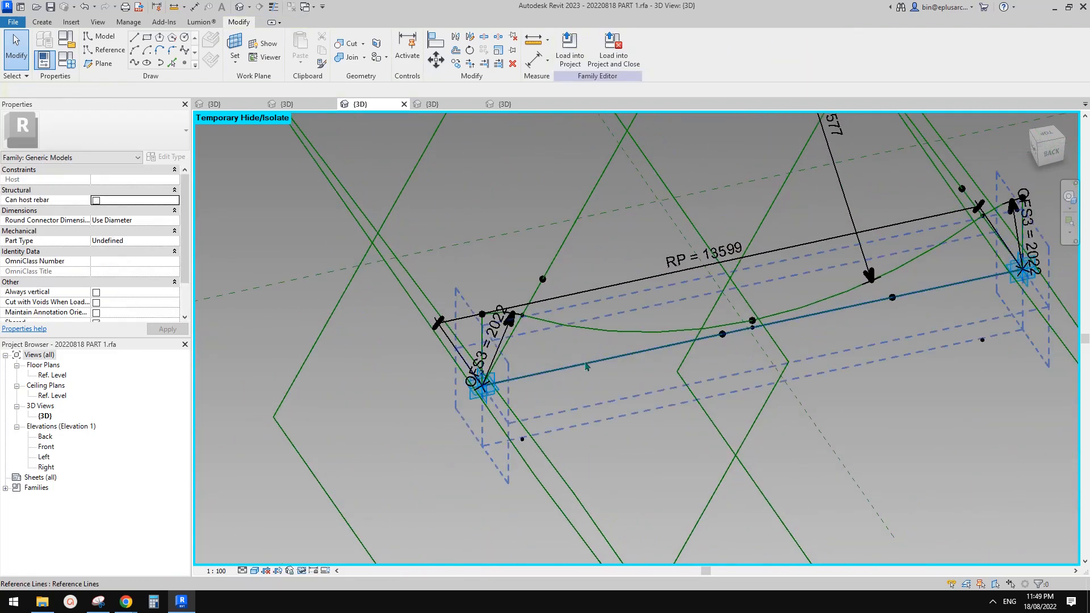
Examine the family's type parameters and the OFS2 and OFS3 formulas
left_click(69, 59)
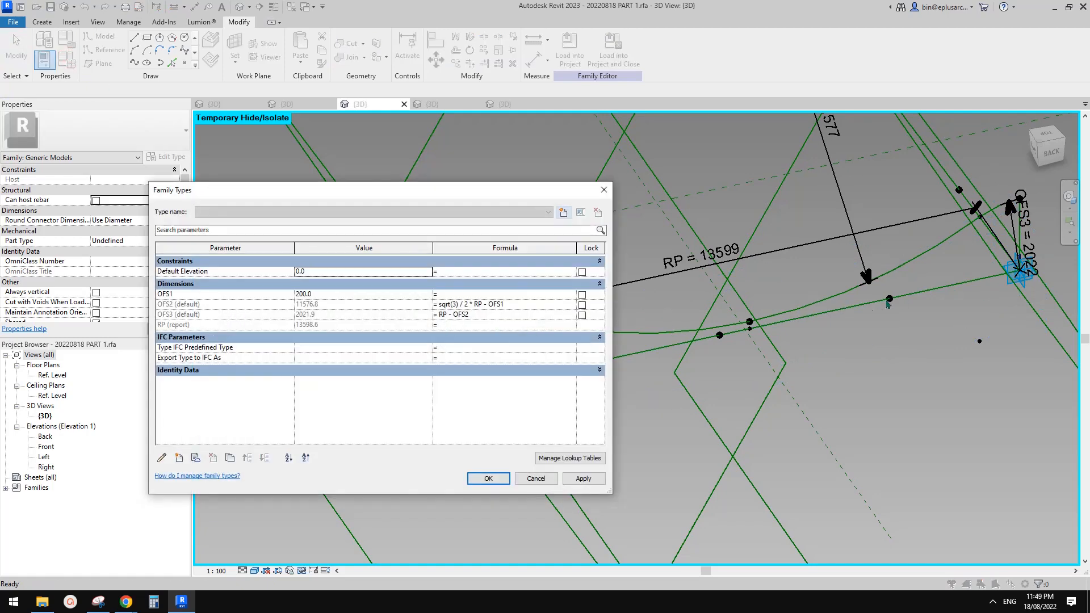
left_click_drag(505, 189, 502, 143)
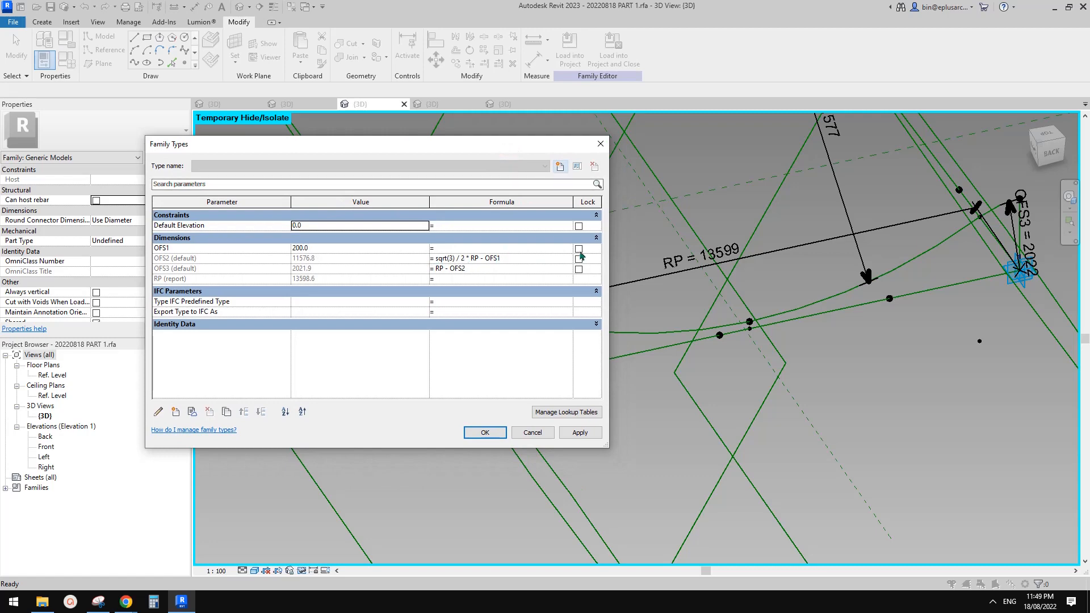
left_click(492, 434)
Move adaptive point 2 slightly toward the other adaptive point to flex the component, and reset Temporary Hide/Isolate
left_click(484, 400)
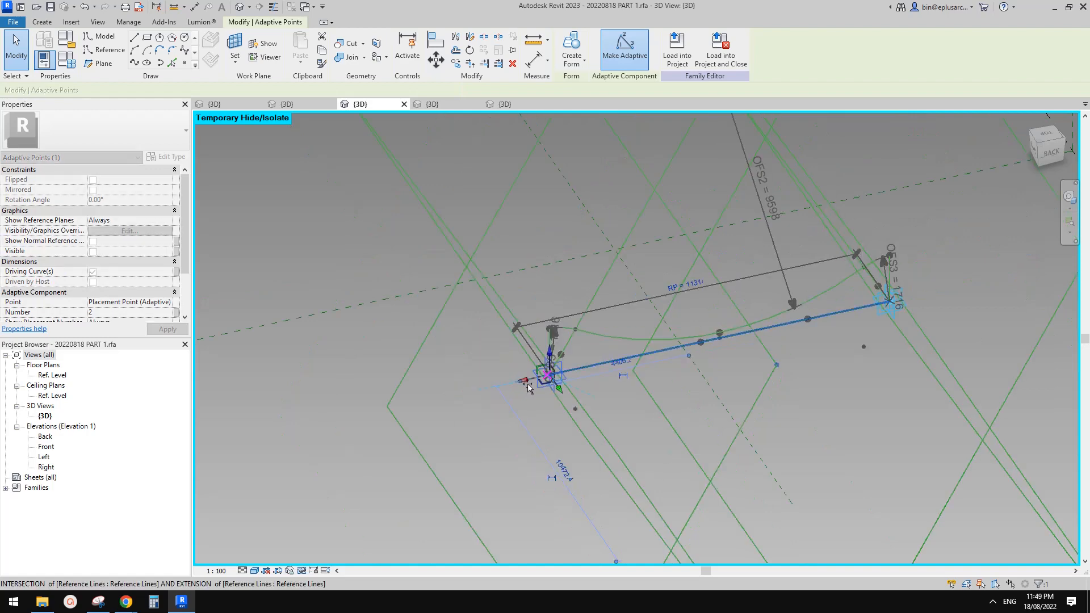
left_click_drag(480, 378, 415, 400)
left_click_drag(488, 387, 492, 385)
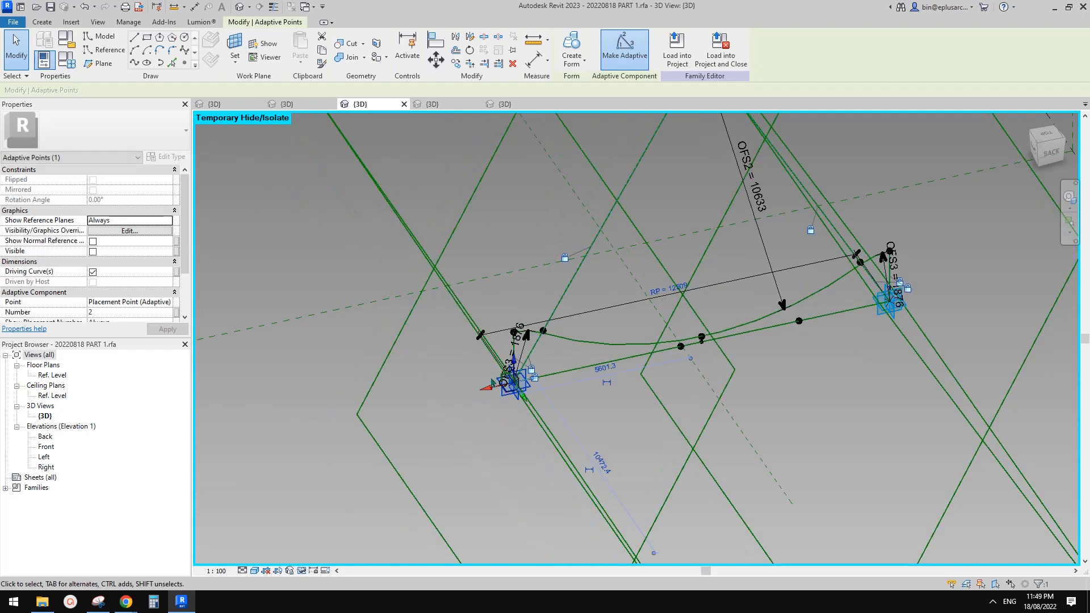
key("r")
scroll(676, 326, "down", 2)
middle_click_drag(676, 325, 648, 301, "shift")
left_click(577, 364)
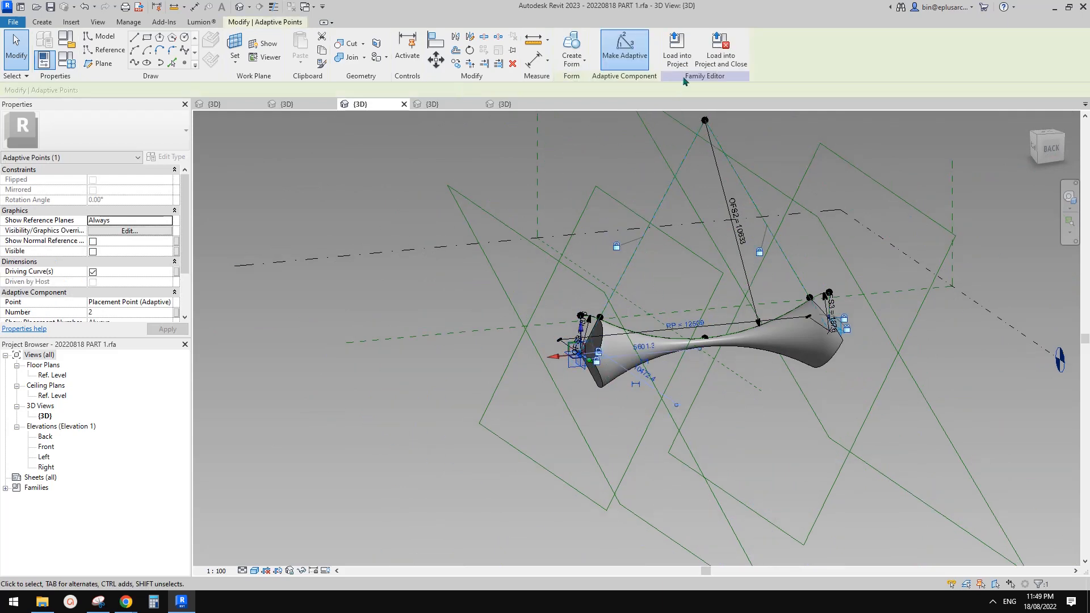
Load the 20220818 PART 1 family into Family2, overwriting the existing version
left_click(678, 53)
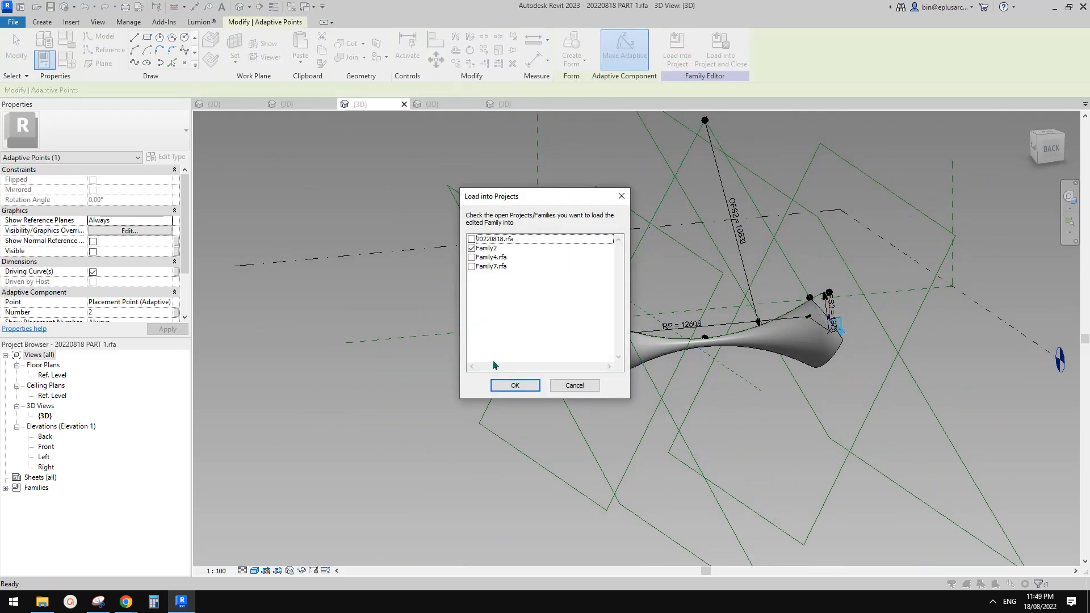
left_click(519, 386)
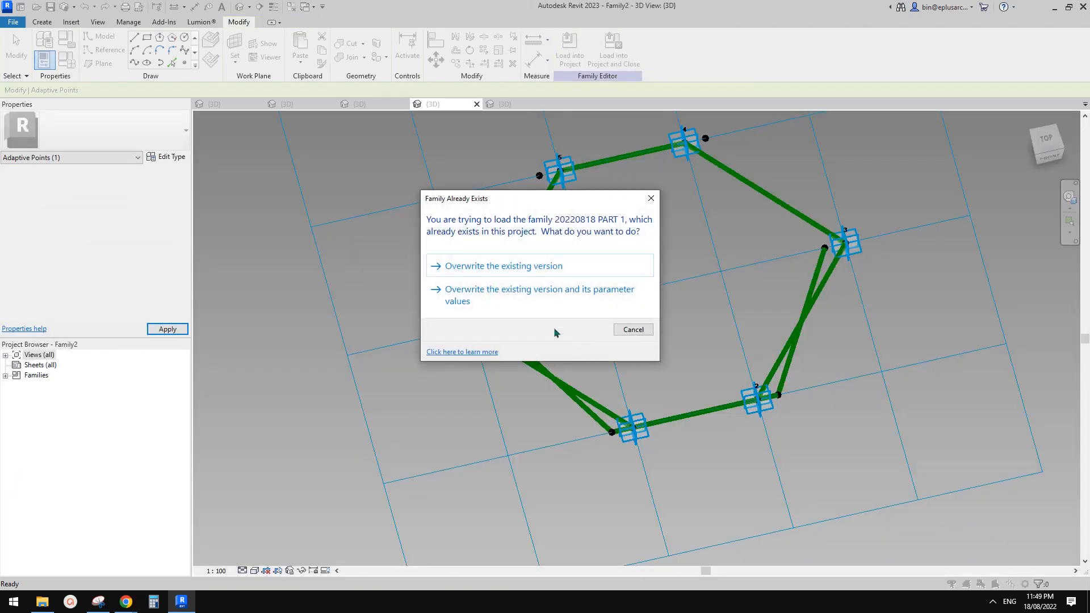
left_click(494, 270)
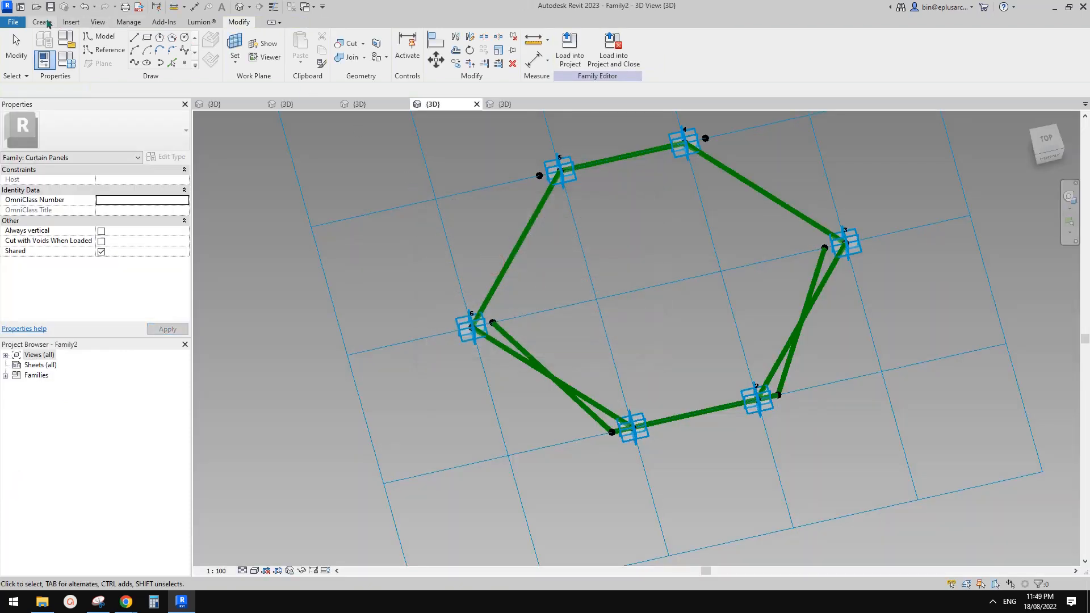
Try to place the 20220818 PART 1 component on the offset reference line between adaptive points 6 and 1
left_click(49, 22)
left_click(305, 50)
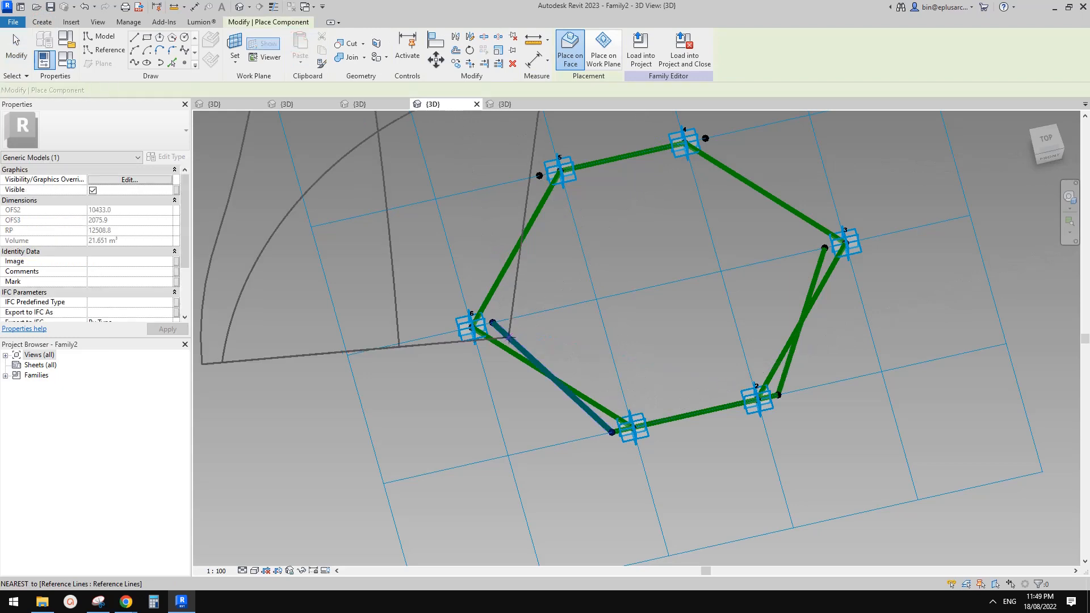
left_click(514, 339)
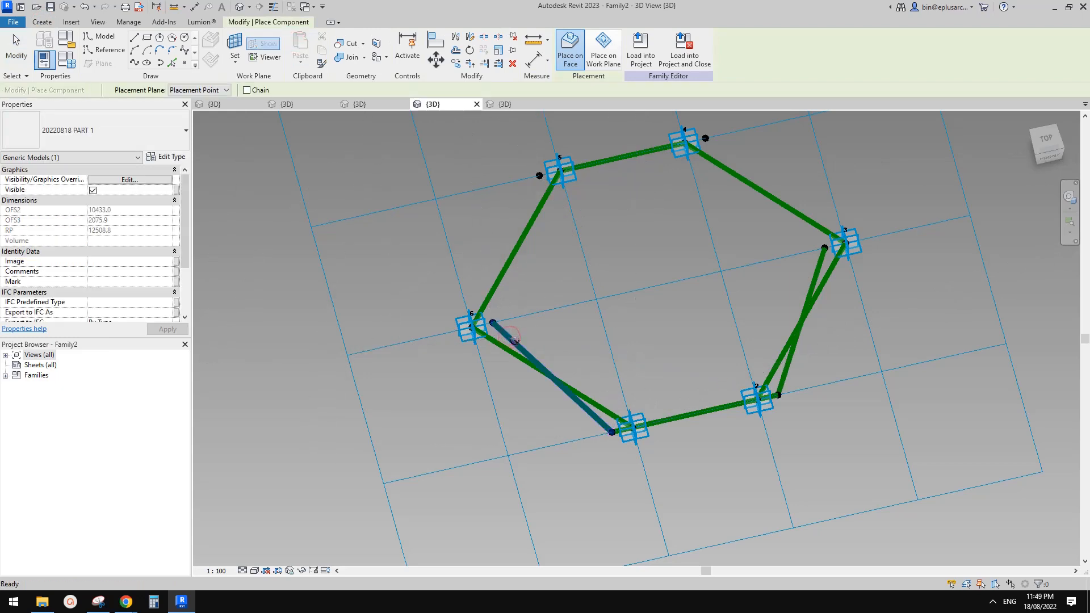
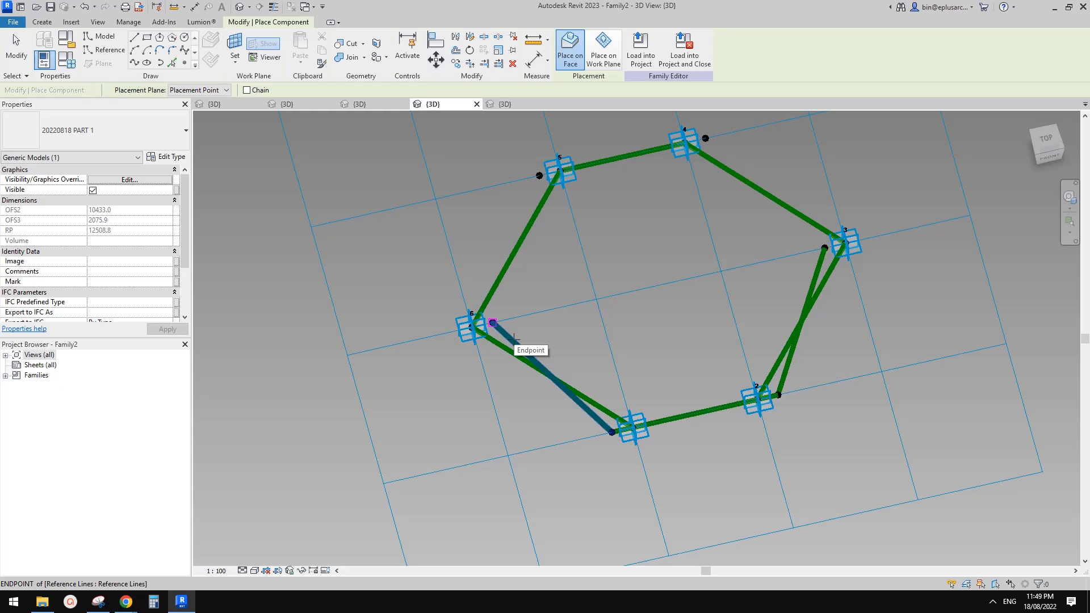
left_click(514, 339)
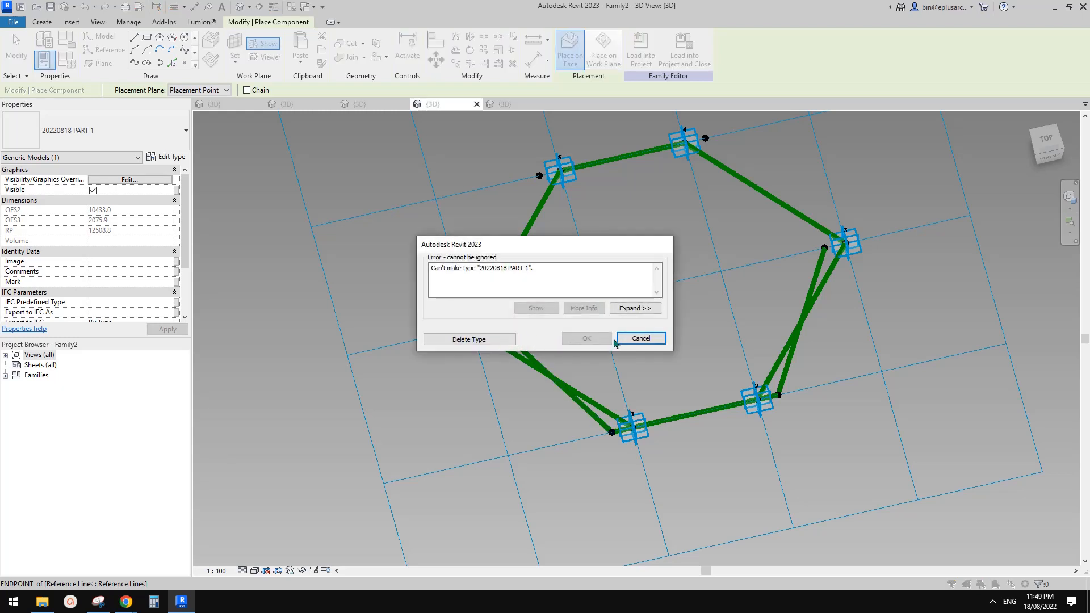
left_click(655, 341)
Try to place the 20220818 PART 1 component between the end points of the hexagon edge beside adaptive points 1 and 2
scroll(674, 355, "down", 1)
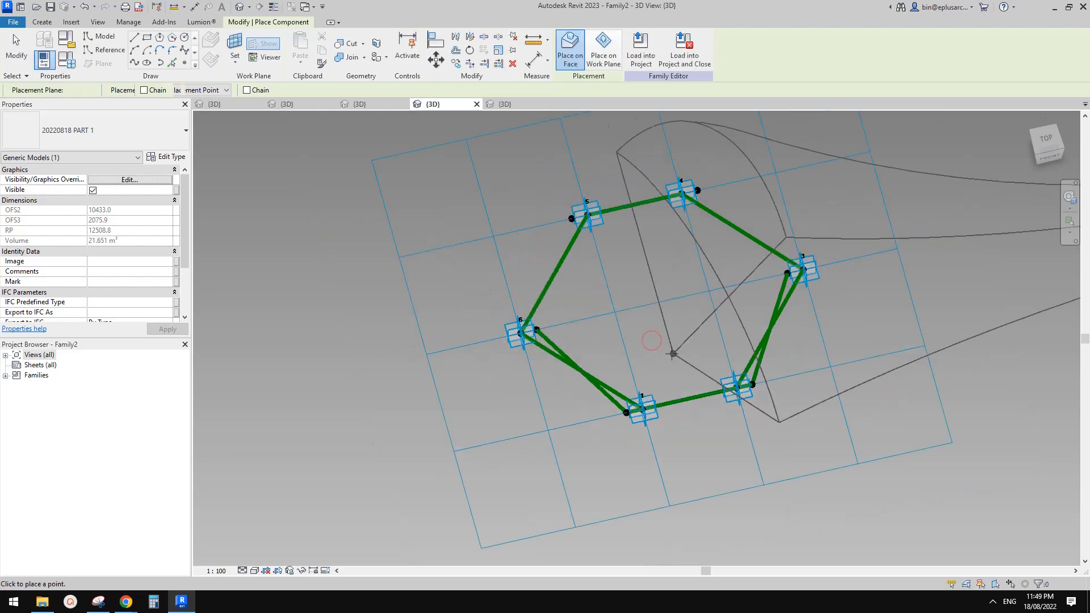
middle_click_drag(674, 354, 677, 183, "shift")
scroll(663, 441, "up", 2)
middle_click_drag(662, 440, 662, 347)
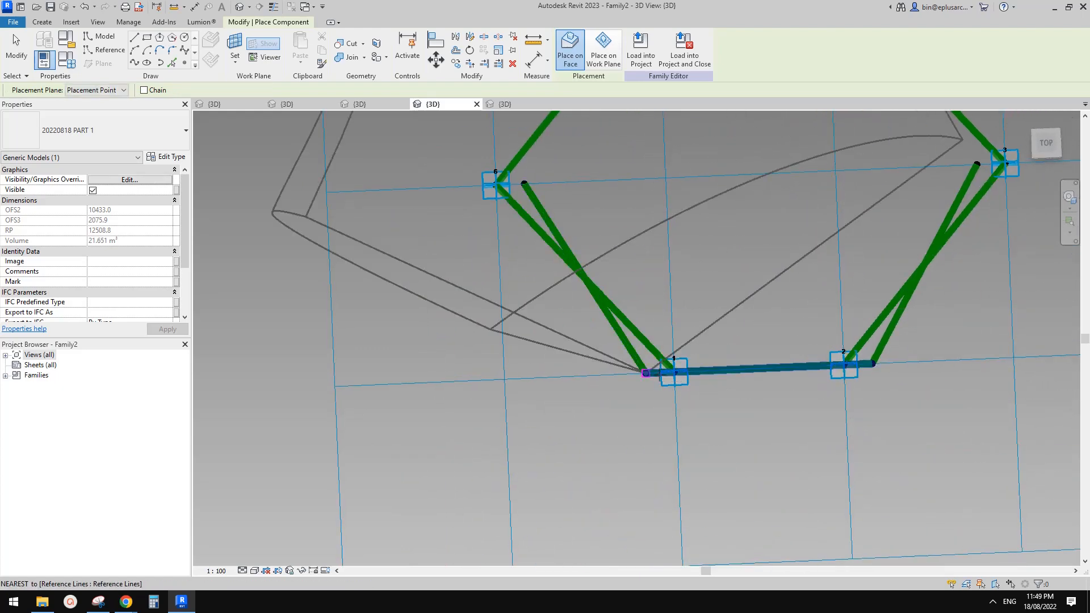
left_click(646, 373)
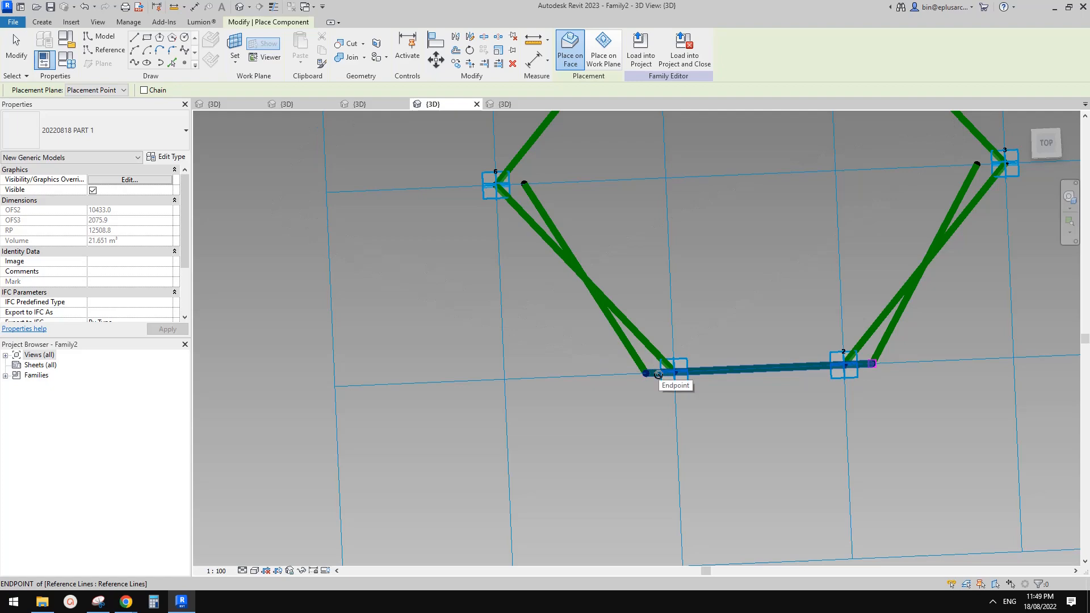
left_click(658, 375)
left_click(640, 406)
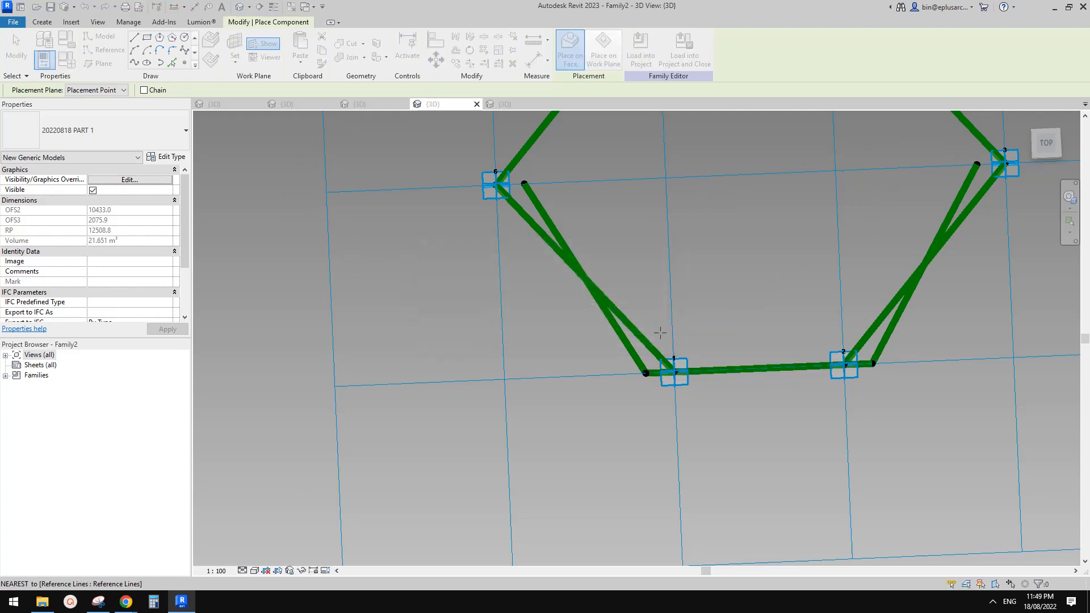
key("Escape")
scroll(661, 333, "down", 4)
middle_click_drag(625, 131, 606, 317)
scroll(620, 379, "down", 3)
middle_click_drag(607, 499, 603, 341)
scroll(602, 343, "up", 2)
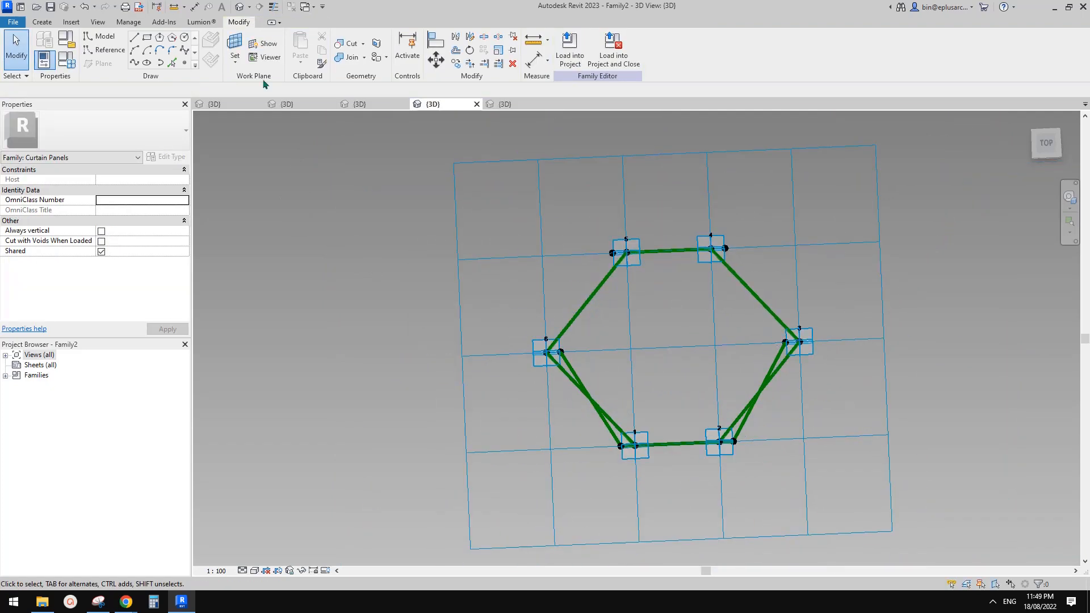
left_click(41, 22)
left_click(300, 49)
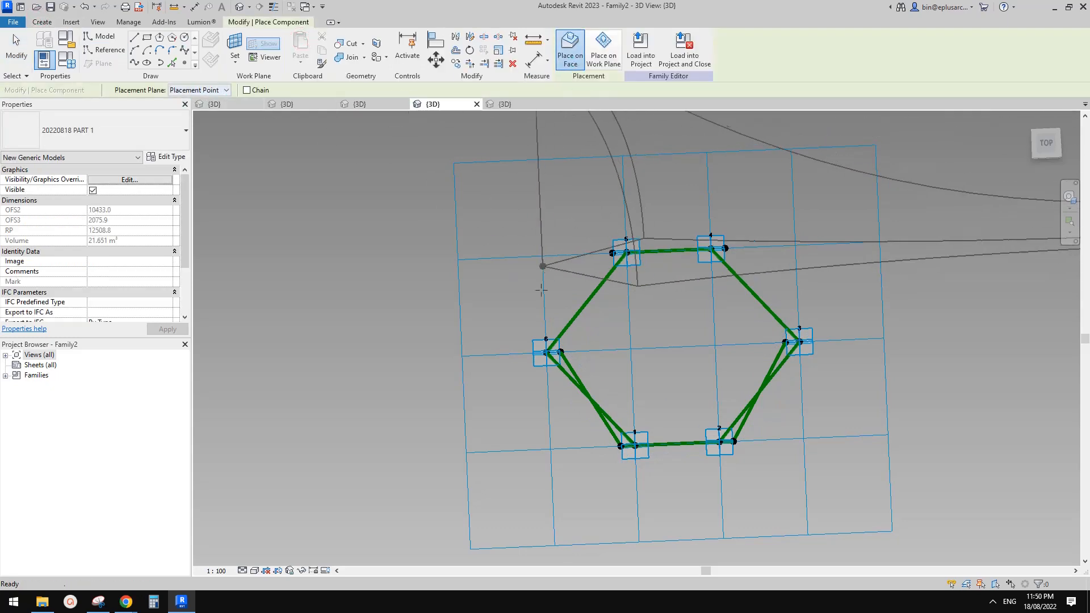
key("Escape")
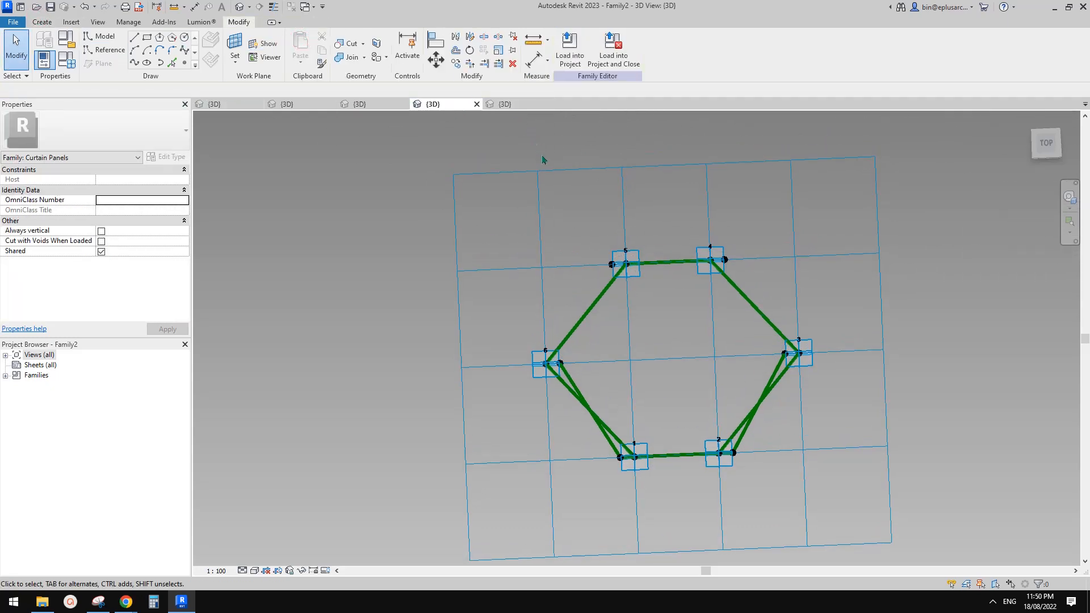
scroll(577, 206, "down", 3)
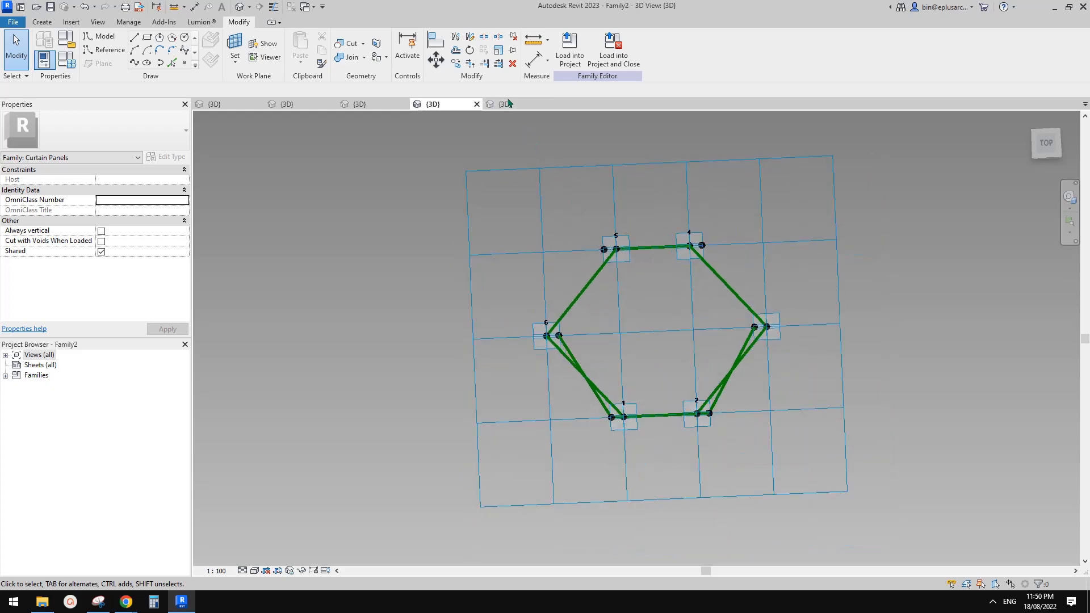
Return to the 20220818 PART 1 family and move adaptive point 2 toward point 1 until RP is about 4054 mm
left_click(507, 103)
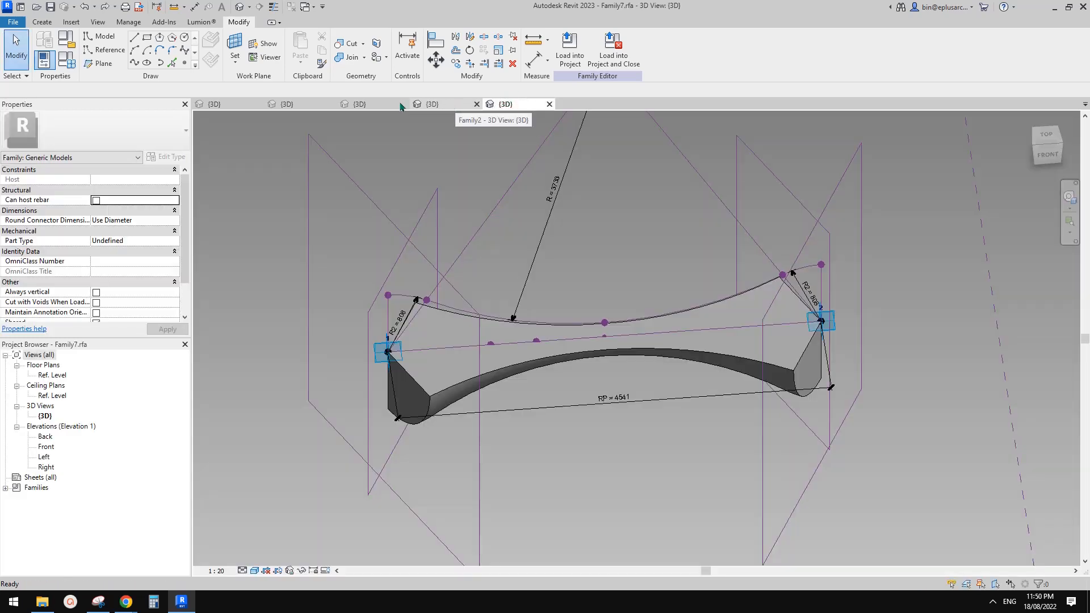
left_click(360, 105)
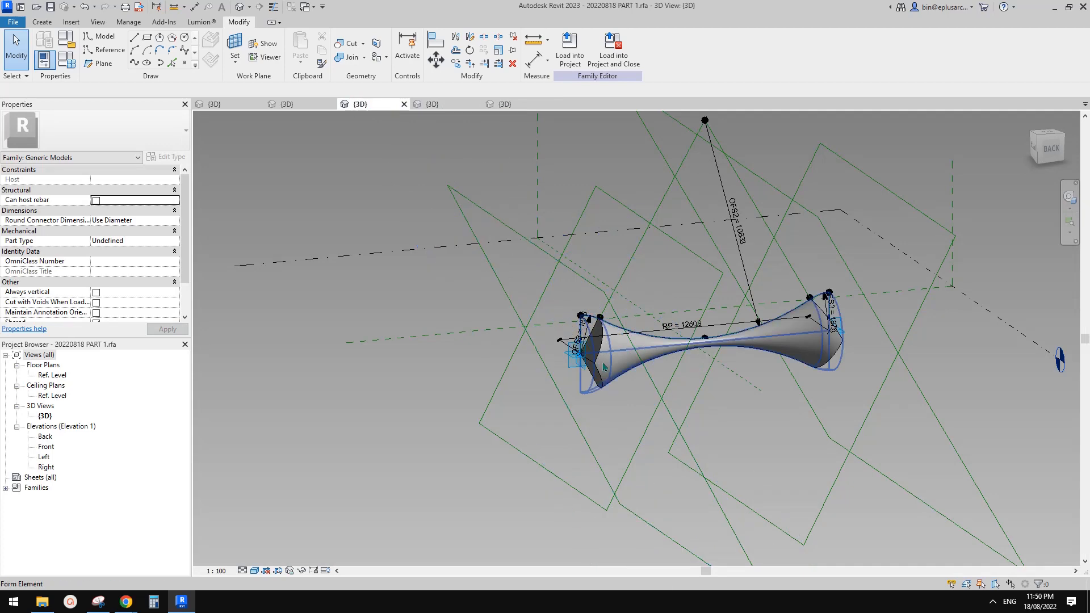
left_click(580, 363)
scroll(593, 363, "down", 2)
middle_click_drag(656, 412, 559, 392, "shift")
scroll(591, 387, "up", 2)
scroll(580, 343, "up", 1)
middle_click_drag(580, 343, 370, 331, "shift")
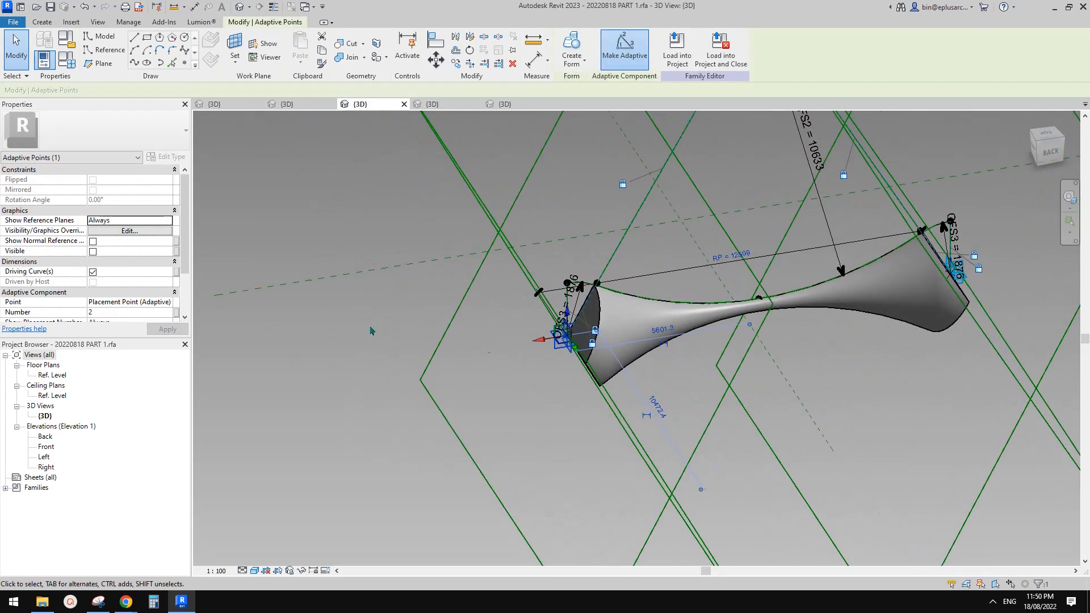
scroll(141, 277, "down", 2)
left_click_drag(543, 341, 804, 309)
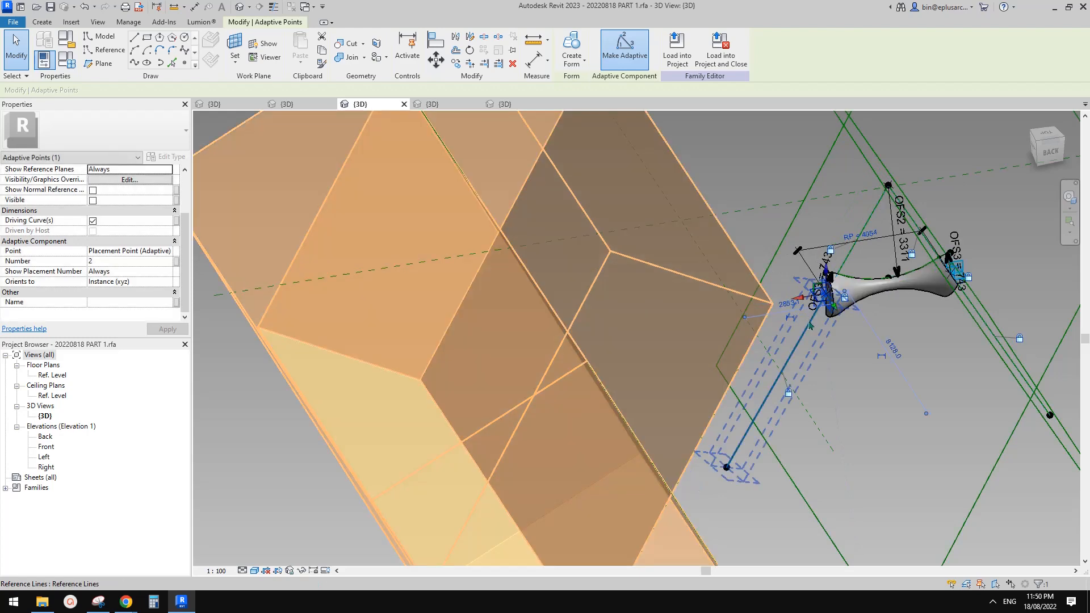
Examine how the void forms and their reference line profiles sit relative to the shortened component
scroll(807, 325, "down", 2)
middle_click_drag(807, 325, 732, 355, "shift")
left_click(825, 335)
key("Tab")
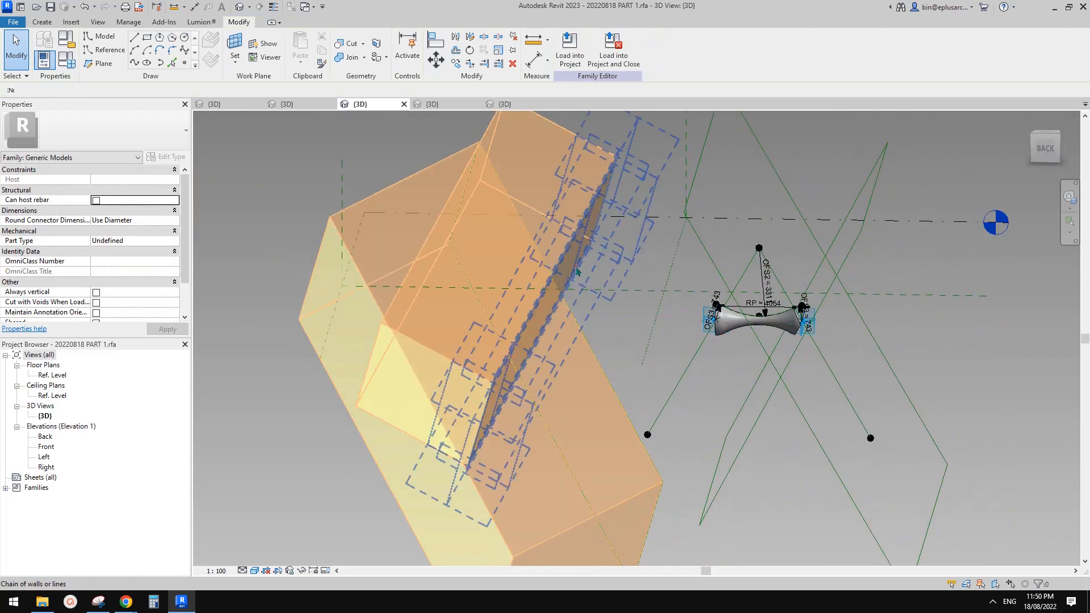
left_click(576, 267)
middle_click_drag(620, 301, 599, 353, "shift")
scroll(711, 326, "up", 5)
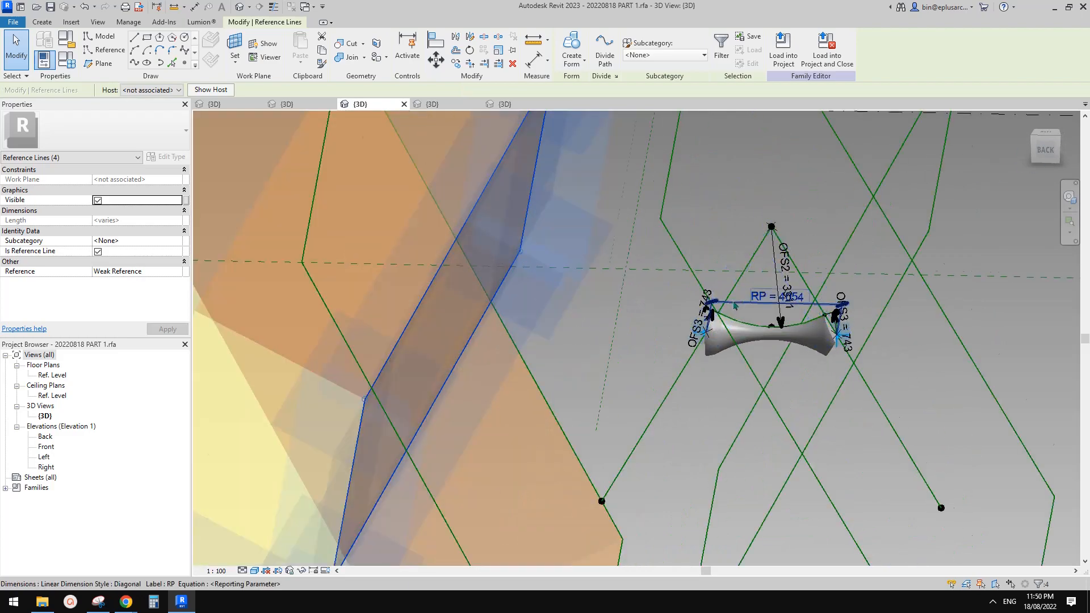
scroll(711, 336, "up", 2)
scroll(688, 328, "down", 5)
middle_click_drag(688, 328, 733, 262)
middle_click_drag(732, 263, 669, 346, "shift")
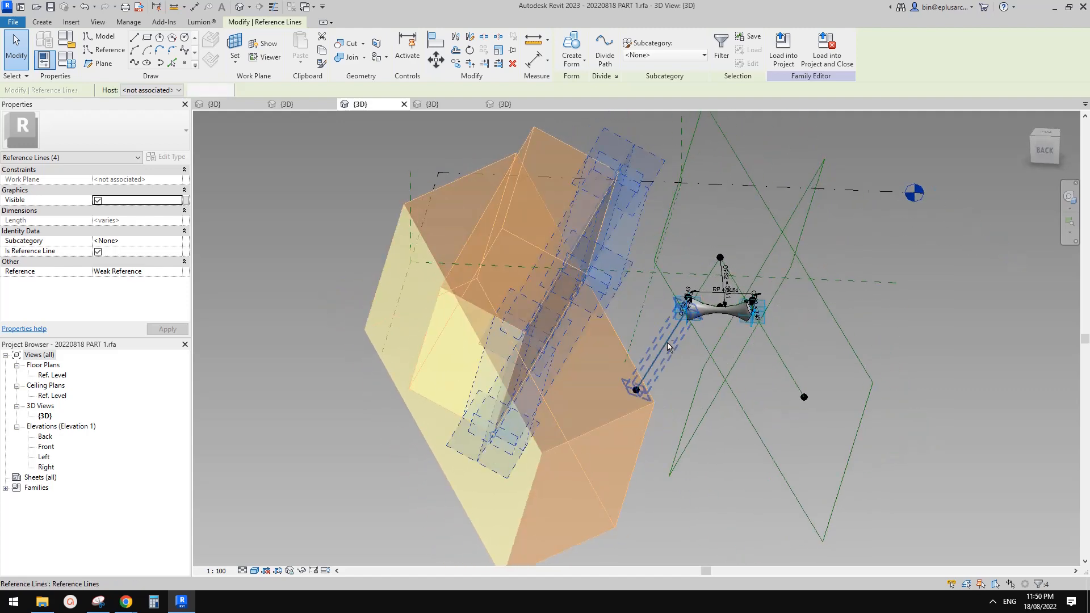
middle_click_drag(570, 356, 554, 261, "shift")
scroll(561, 292, "down", 4)
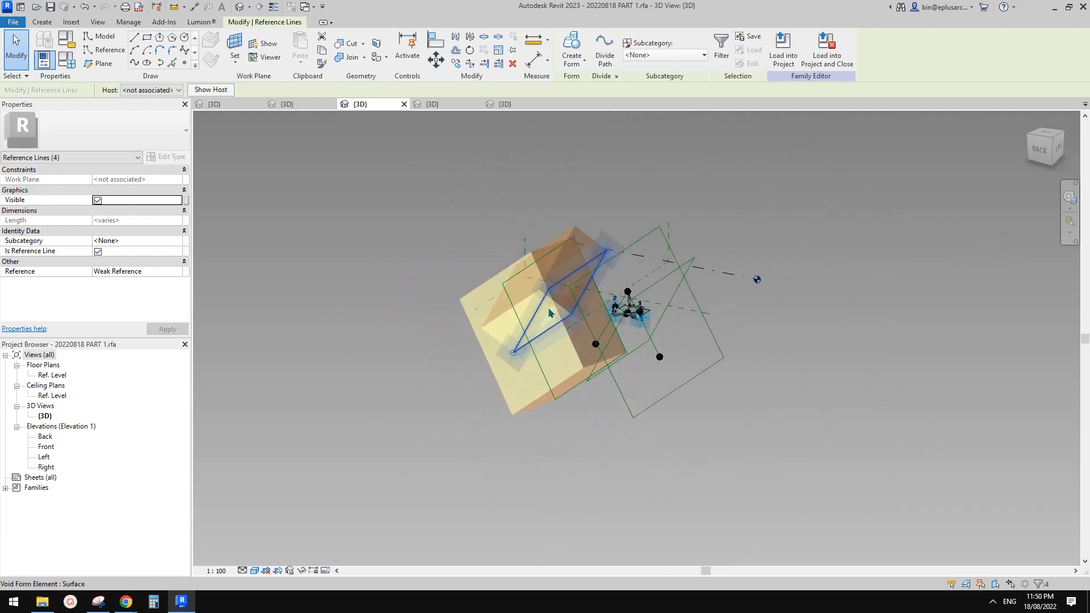
scroll(539, 364, "up", 2)
Try to delete the void forms and profile lines together as one multiple selection
left_click_drag(536, 440, 494, 338)
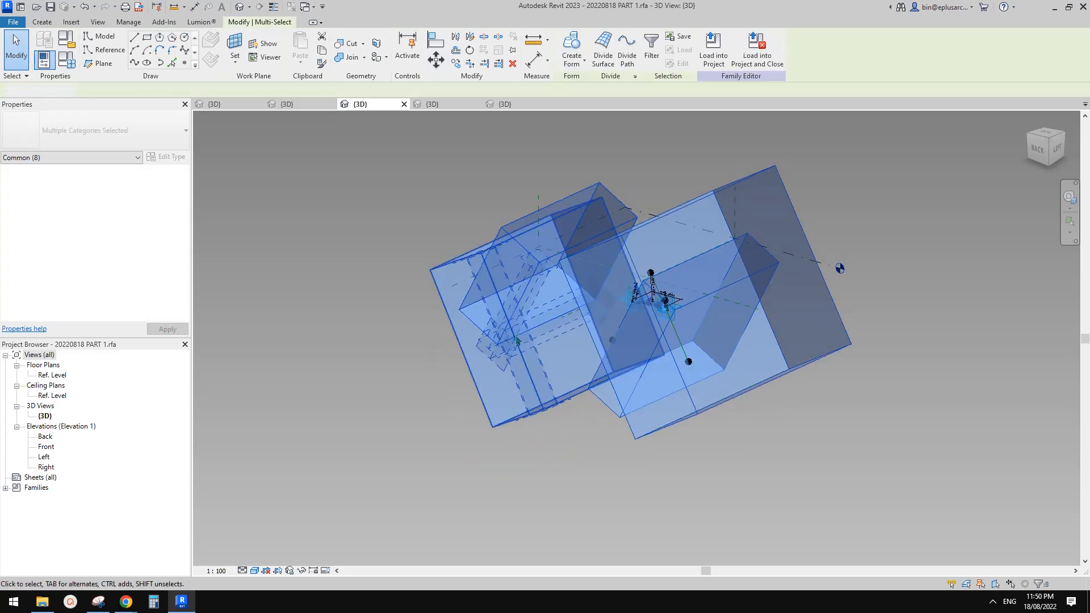
key("Delete")
key("ctrl+z")
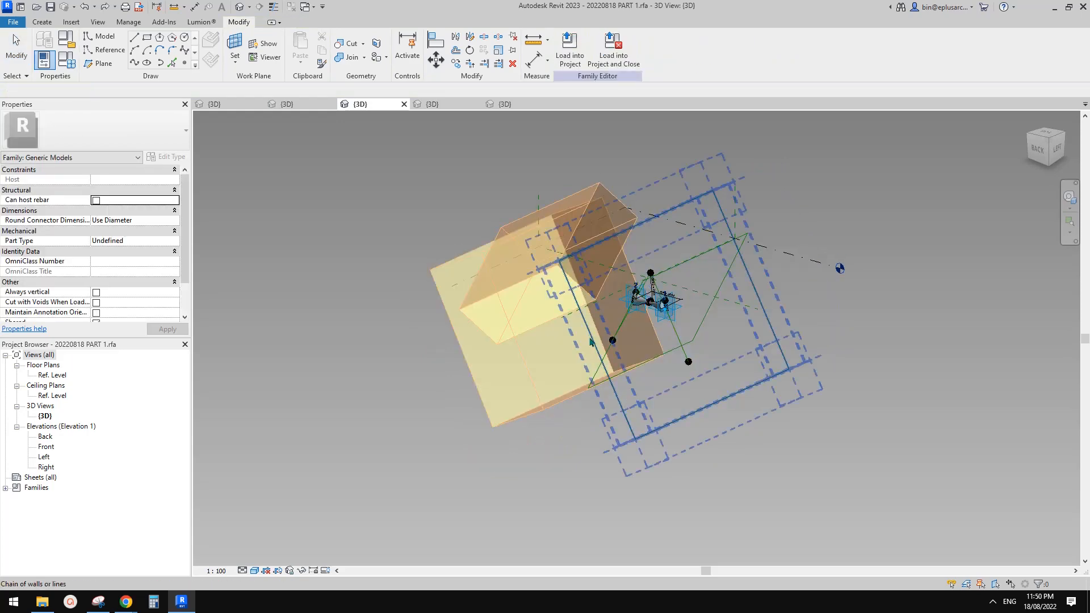
Delete the two visible void forms beside the component's adaptive point 2 end
middle_click_drag(585, 340, 605, 348, "shift")
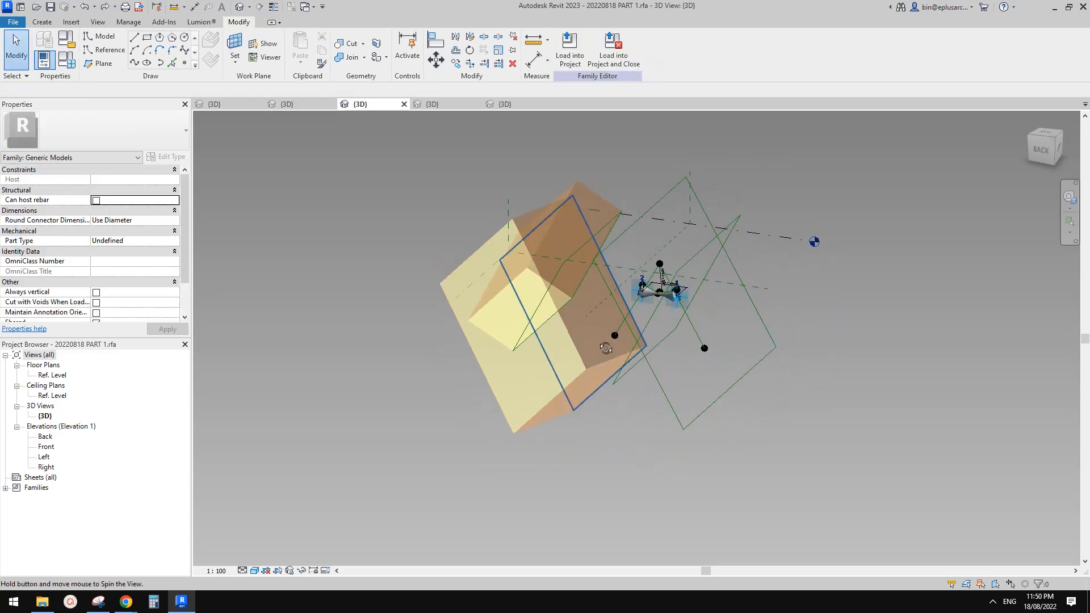
left_click(457, 282)
middle_click_drag(457, 282, 561, 226)
key("Delete")
left_click(466, 288)
key("Delete")
Delete the narrow four-line reference profile left from one of the removed void forms
key("Tab")
left_click(497, 224)
middle_click_drag(502, 248, 574, 364)
scroll(627, 342, "up", 8)
scroll(615, 324, "down", 6)
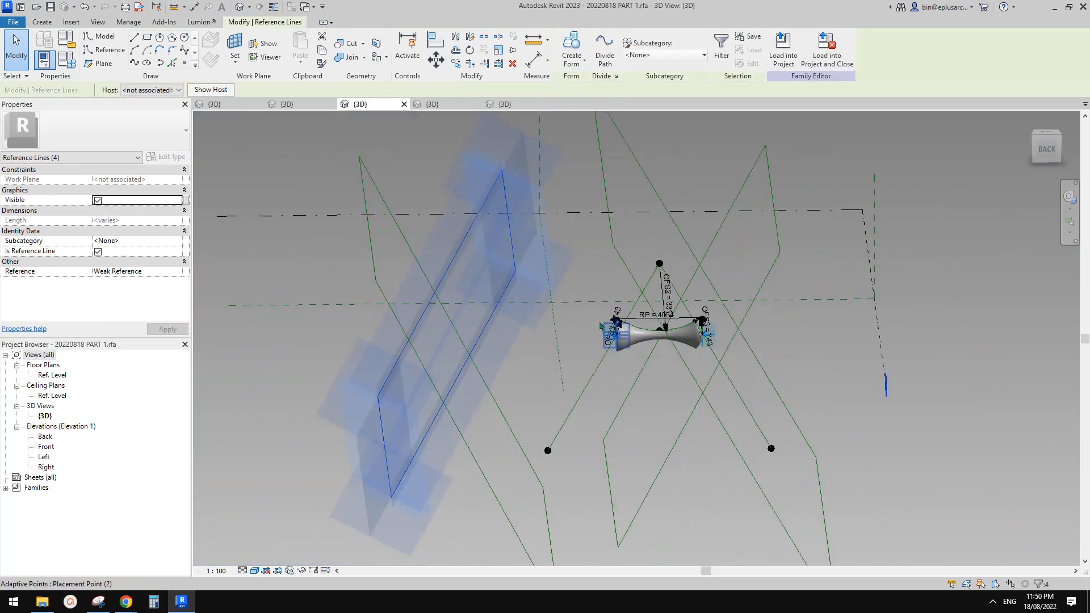
middle_click_drag(601, 326, 511, 301, "shift")
middle_click_drag(512, 251, 524, 257)
key("Tab")
key("Delete")
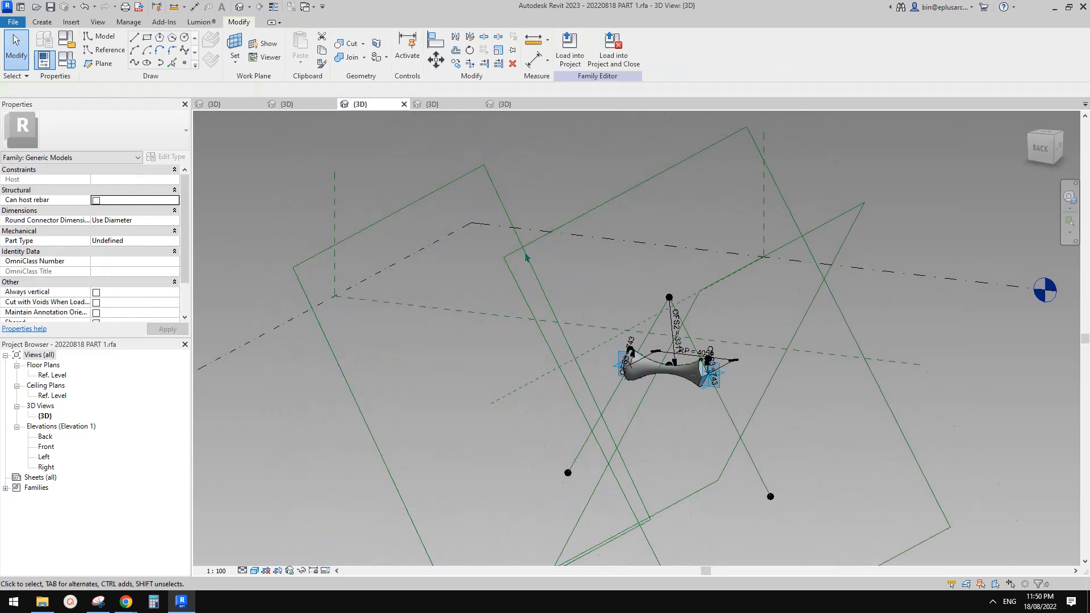
Delete the leftover rectangular reference line loop belonging to the other removed void form
key("Tab")
left_click(526, 255)
key("Delete")
scroll(568, 278, "down", 1)
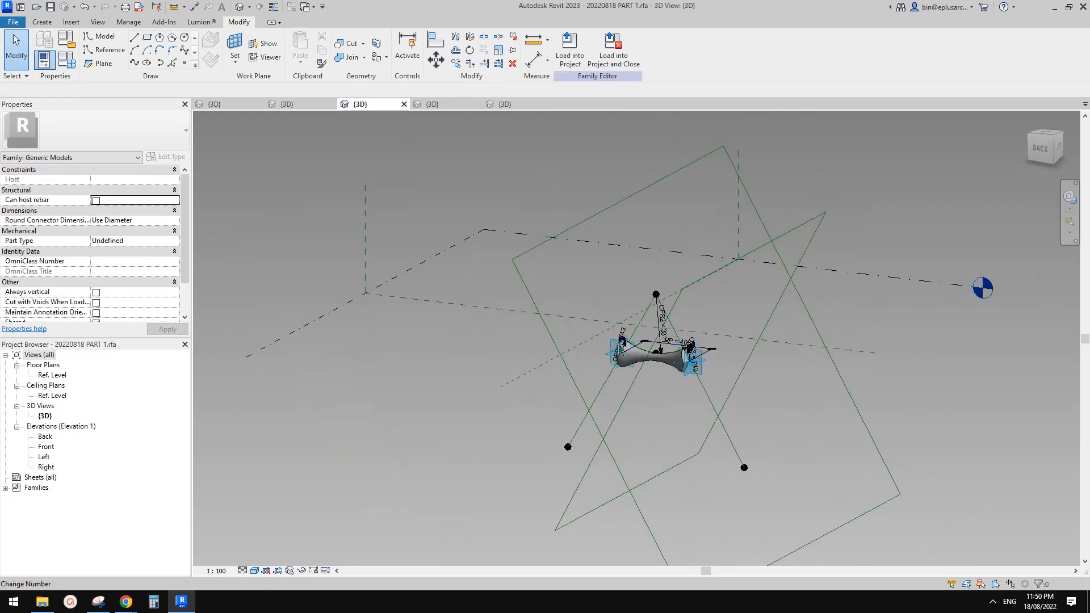
middle_click_drag(639, 370, 672, 348, "shift")
scroll(599, 337, "up", 6)
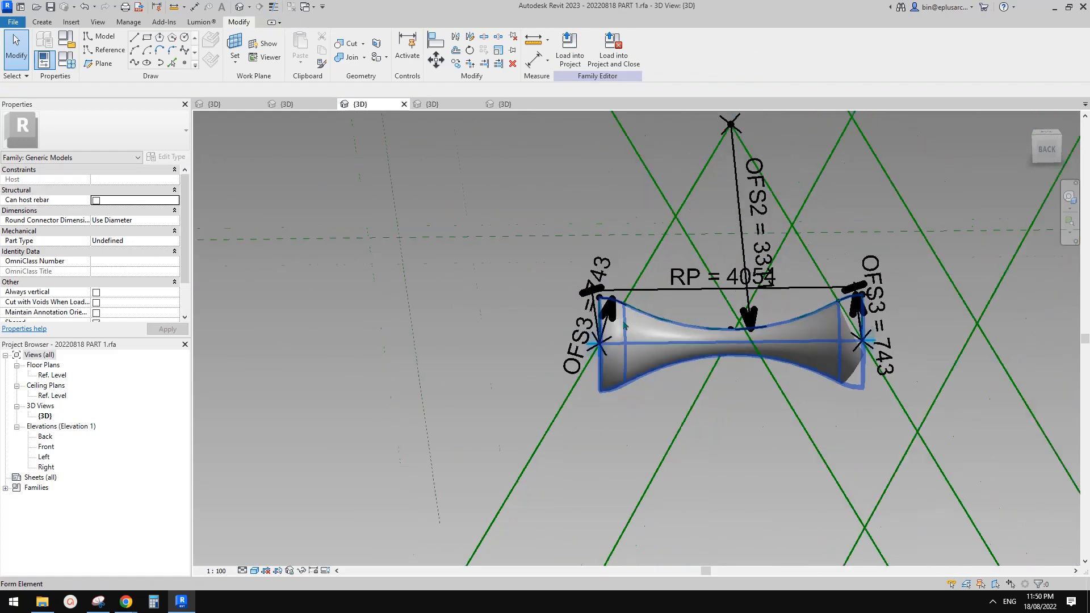
Load the reworked 20220818 PART 1 family into Family2, overwriting the existing version
scroll(599, 336, "down", 3)
middle_click_drag(599, 339, 642, 349, "shift")
middle_click_drag(500, 319, 599, 344)
scroll(599, 344, "up", 4)
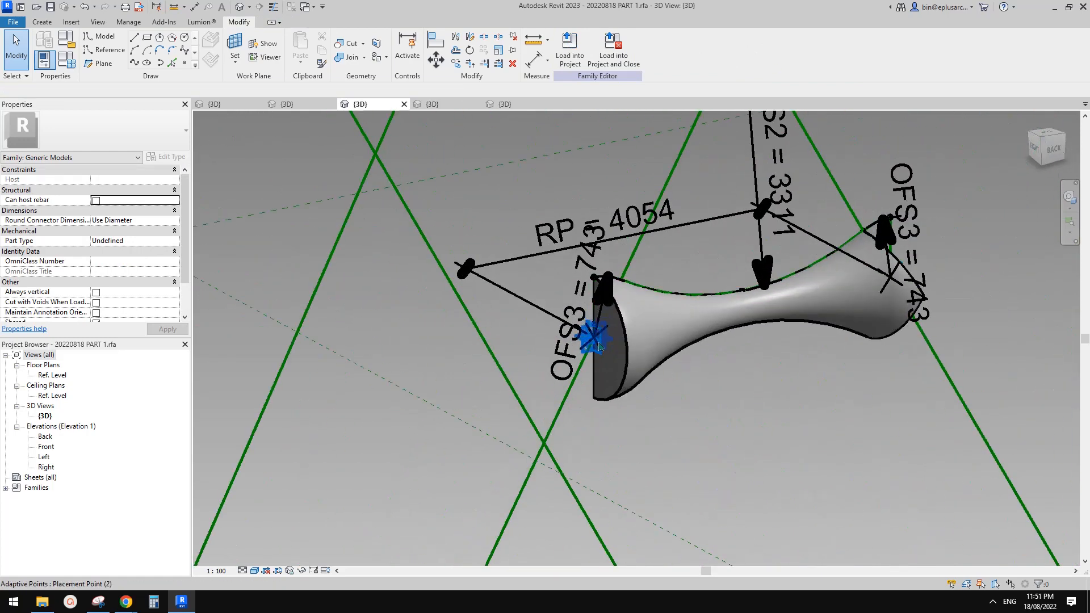
left_click(603, 347)
scroll(603, 348, "down", 2)
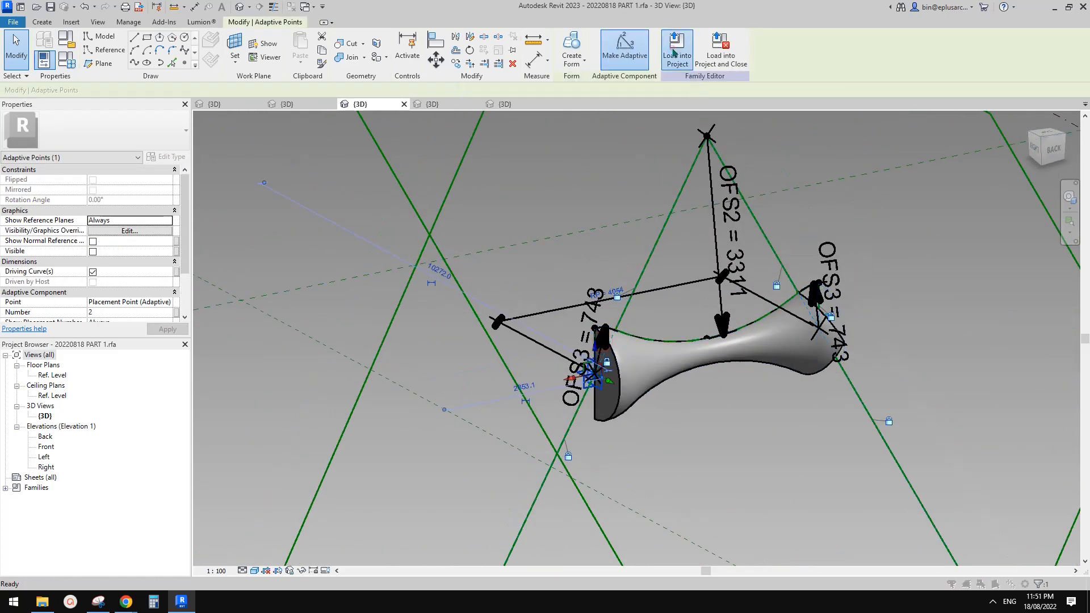
left_click(674, 52)
left_click(523, 387)
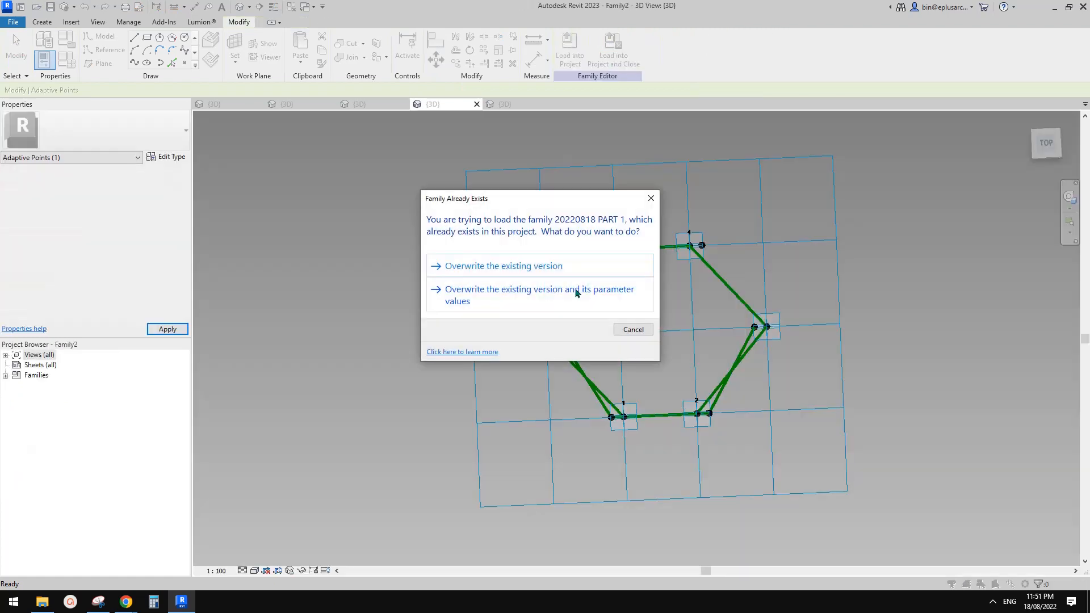
left_click(540, 262)
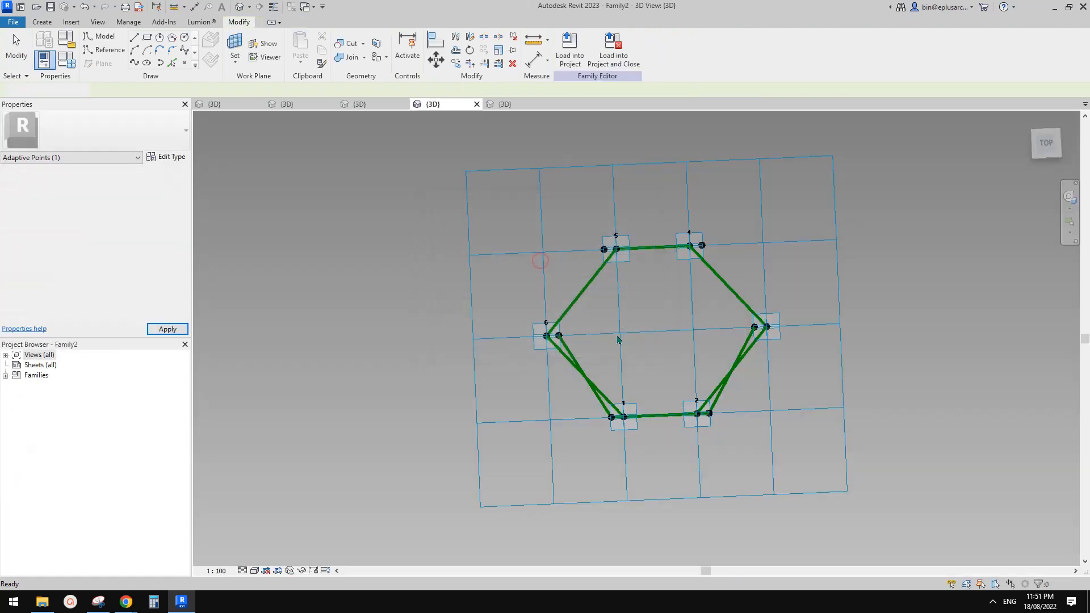
Place an instance of 20220818 PART 1 between the end points of the inner reference line on the hexagon's lower-left side
left_click(38, 23)
left_click(309, 57)
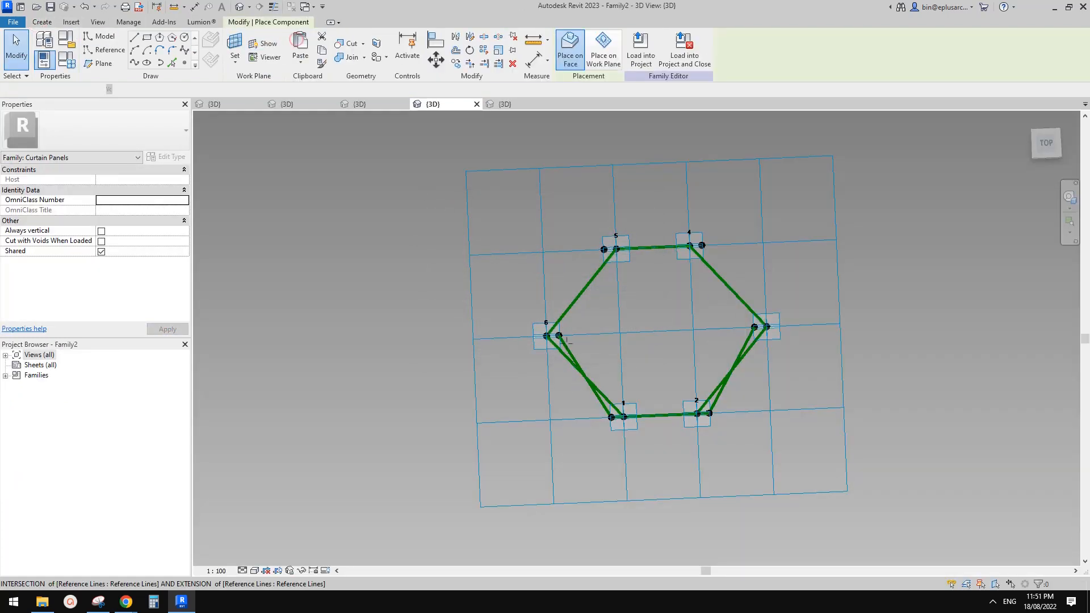
scroll(568, 352, "up", 3)
left_click(564, 338)
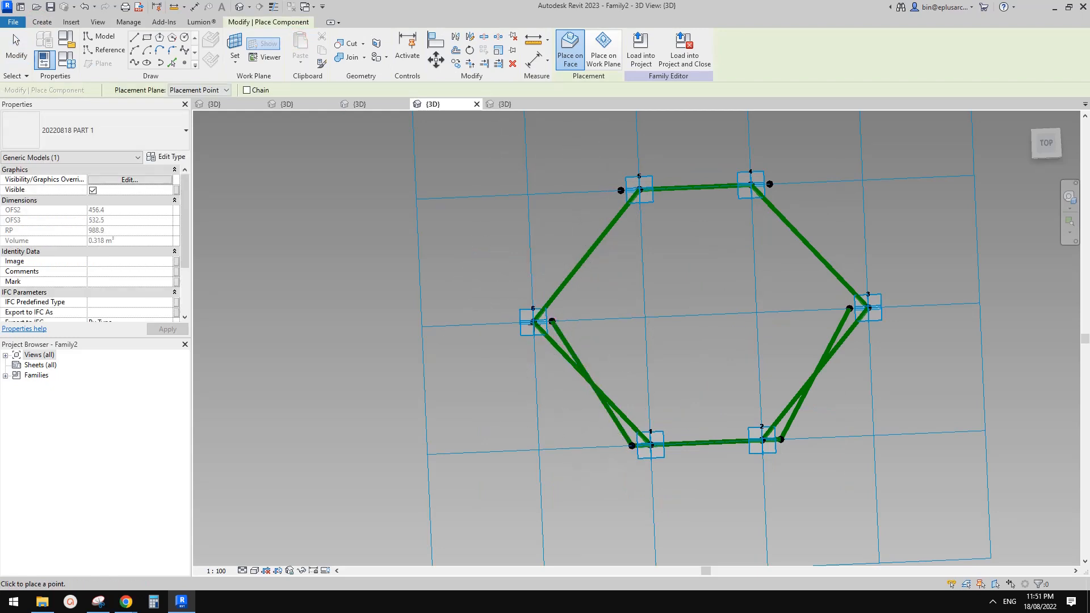
left_click(651, 444)
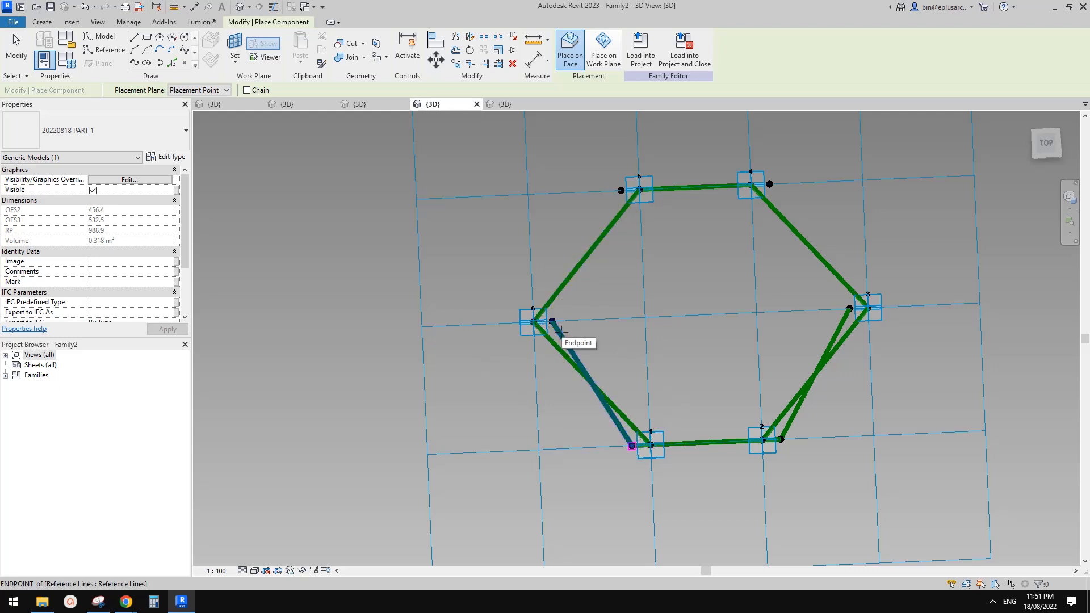
scroll(552, 322, "up", 1)
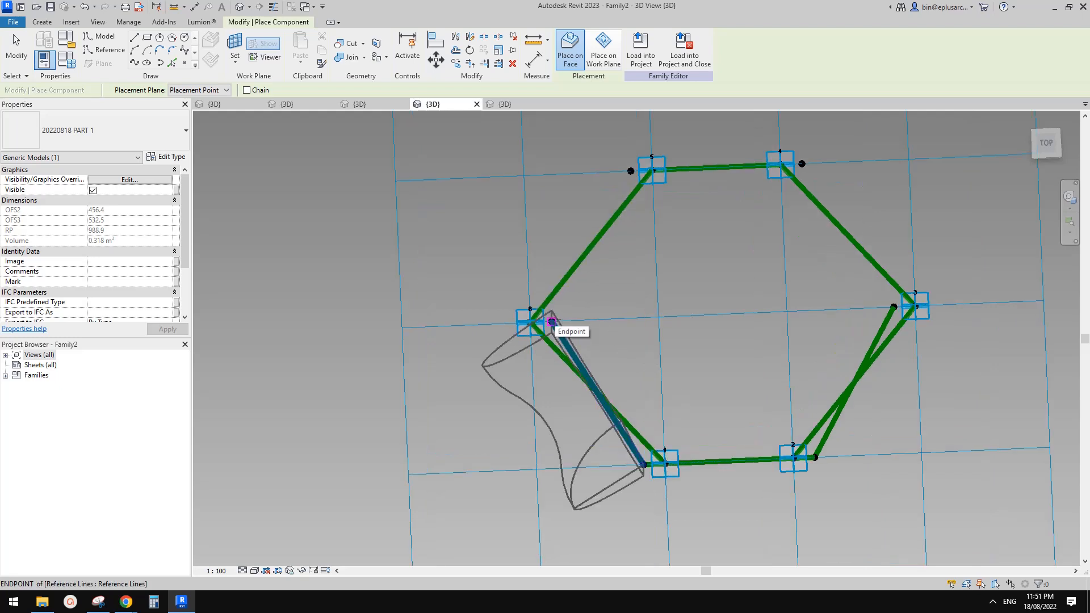
key("Escape")
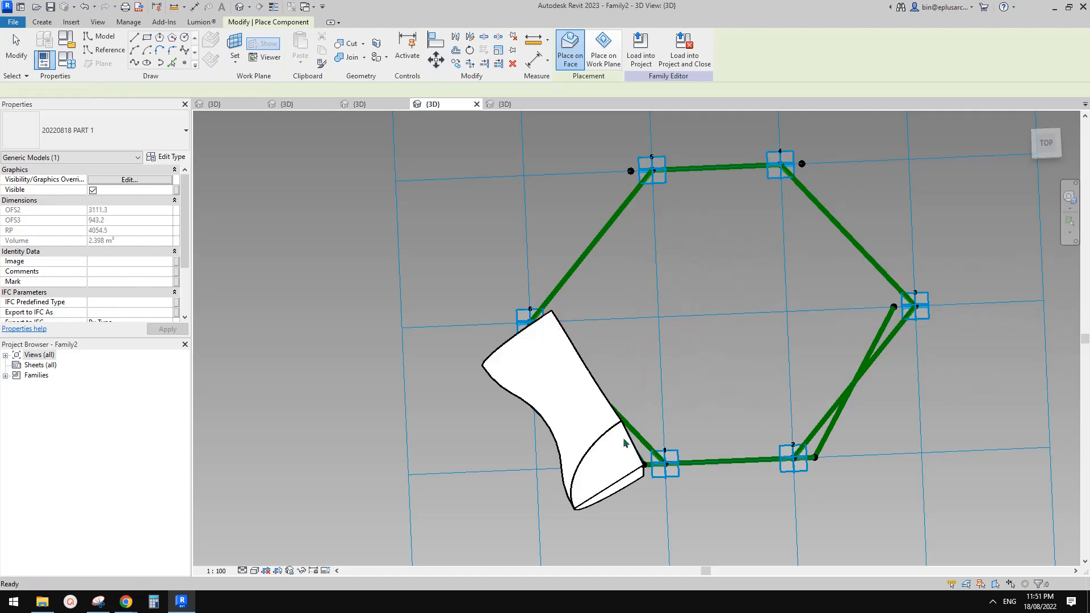
left_click(598, 442)
mouse_move(628, 434)
middle_mouse_down()
mouse_move(603, 403)
mouse_move(653, 341)
mouse_move(594, 262)
mouse_move(428, 318)
mouse_move(573, 461)
mouse_move(541, 366)
middle_mouse_up()
scroll(591, 446, "up", 2)
middle_click_drag(577, 423, 570, 388, "shift")
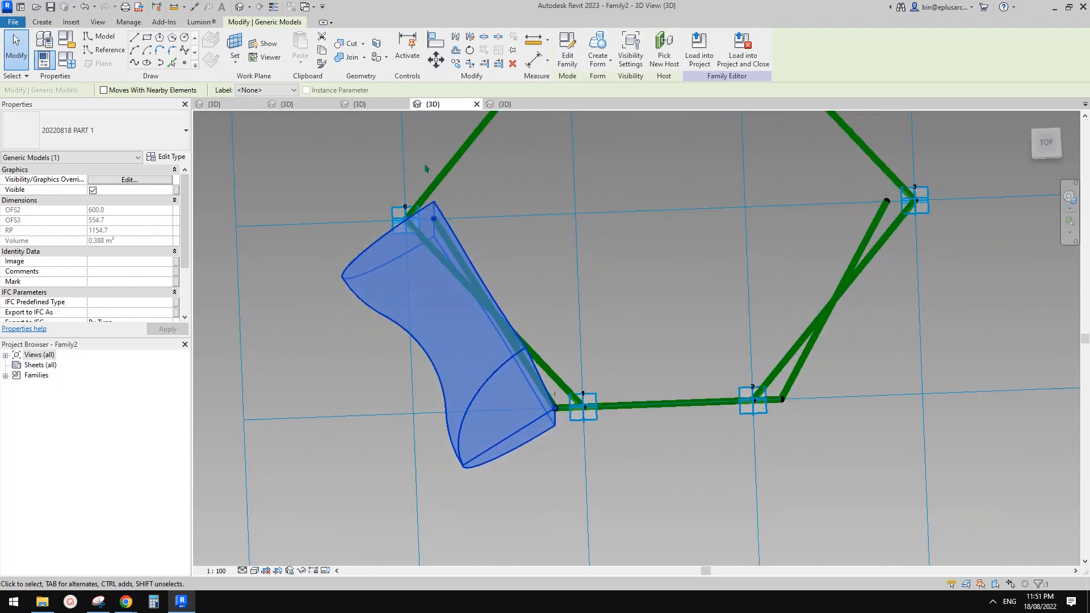
middle_click_drag(470, 298, 460, 319)
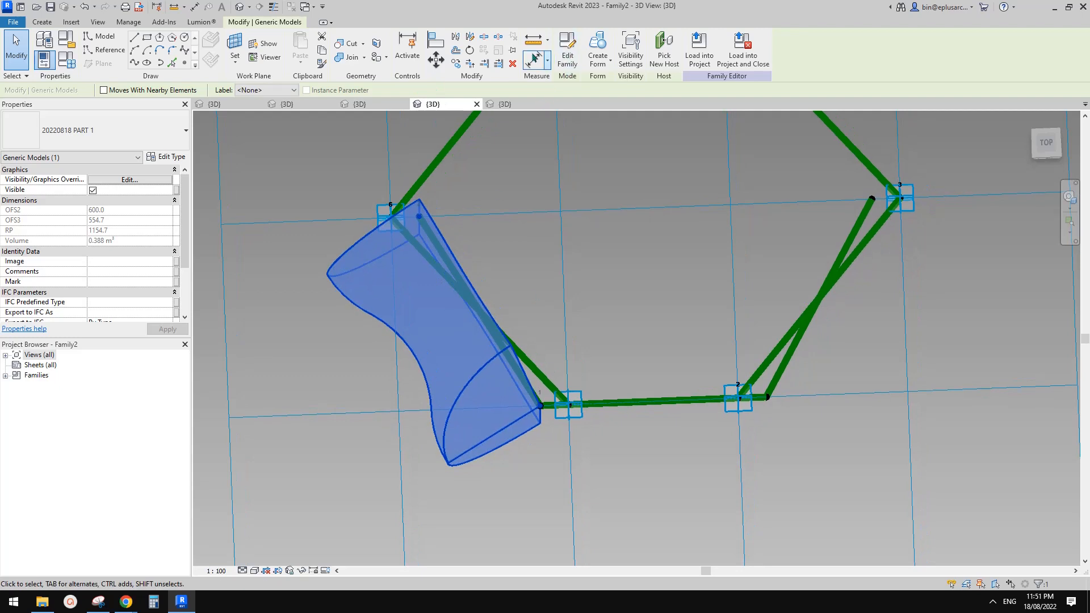
Place two more 20220818 PART 1 instances, one along the hexagon's bottom edge and one along the inner lower-right reference line
left_click(44, 23)
left_click(312, 41)
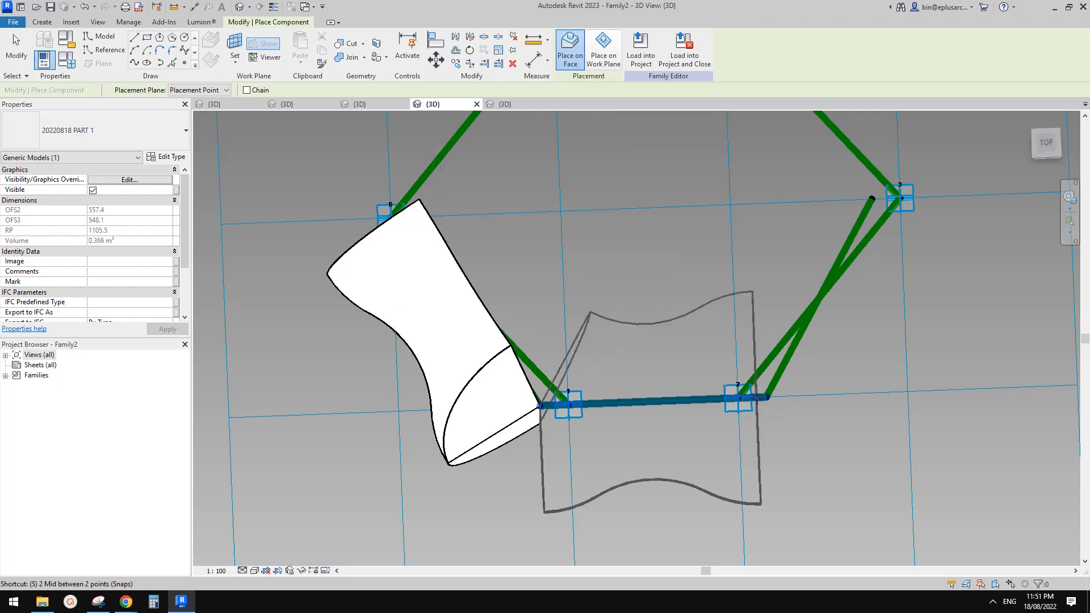
left_click(560, 401)
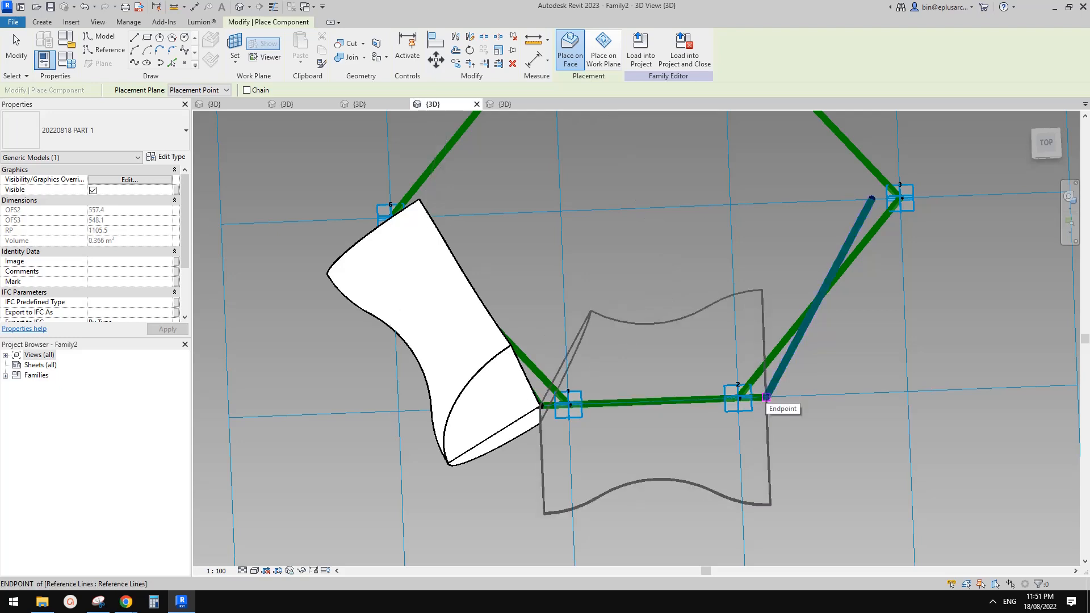
left_click(766, 397)
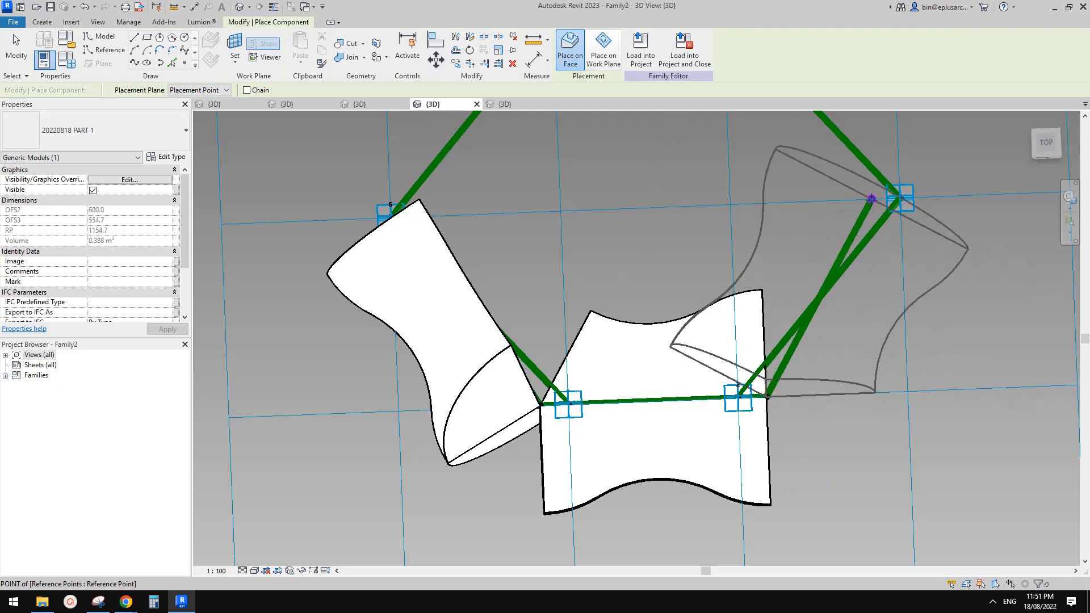
left_click(872, 198)
key("Escape")
key("Escape")
scroll(795, 326, "down", 3)
middle_click_drag(748, 352, 736, 372, "shift")
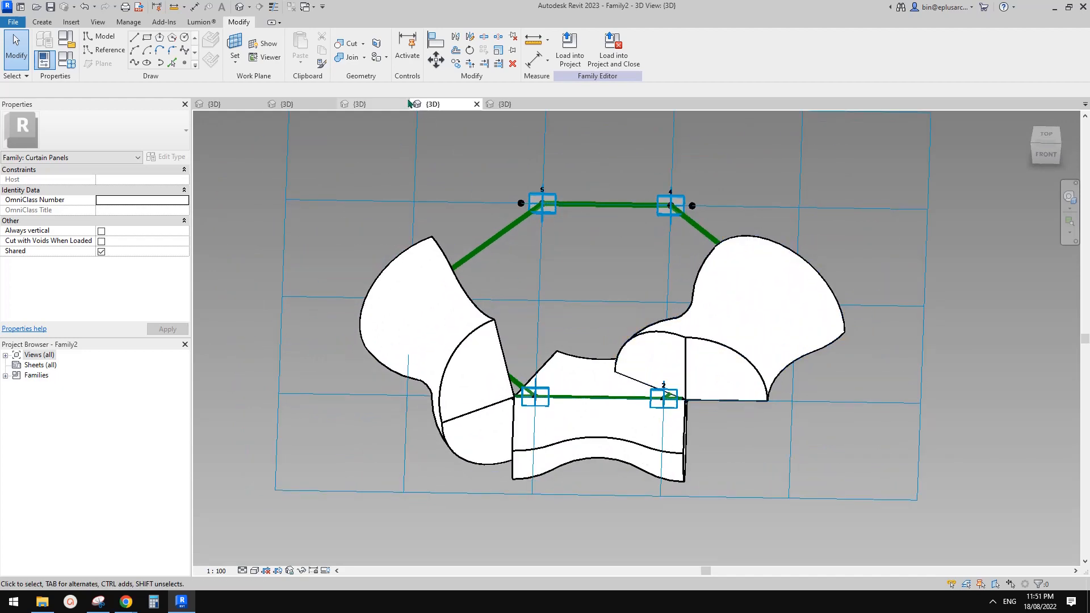
In the 20220818 PART 1 family, set both adaptive placement points to orient to Host (xyz)
left_click(359, 104)
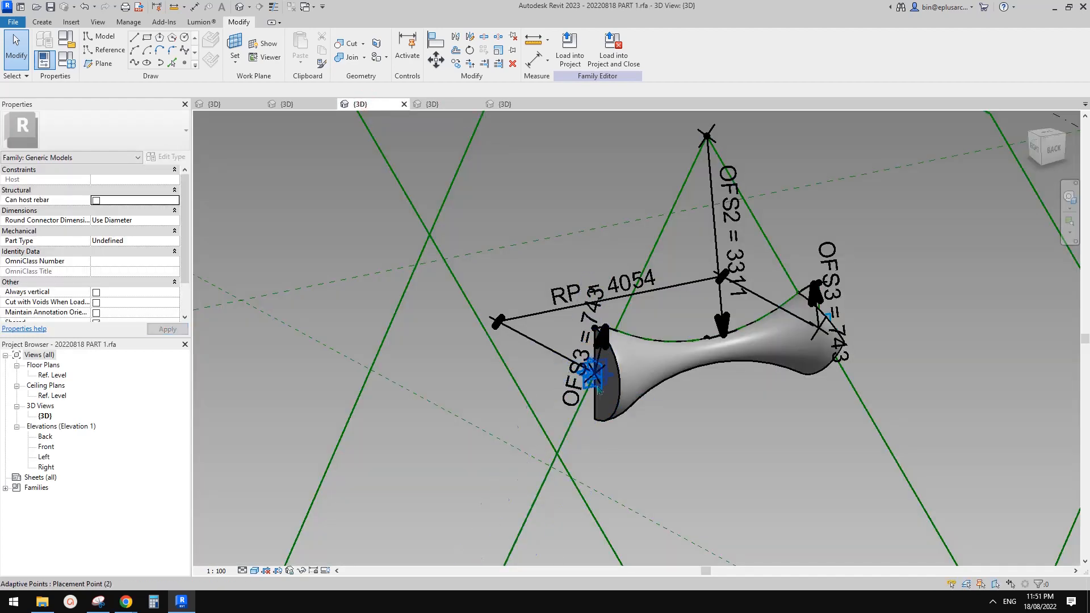
left_click(613, 346)
key("Escape")
left_click(607, 392)
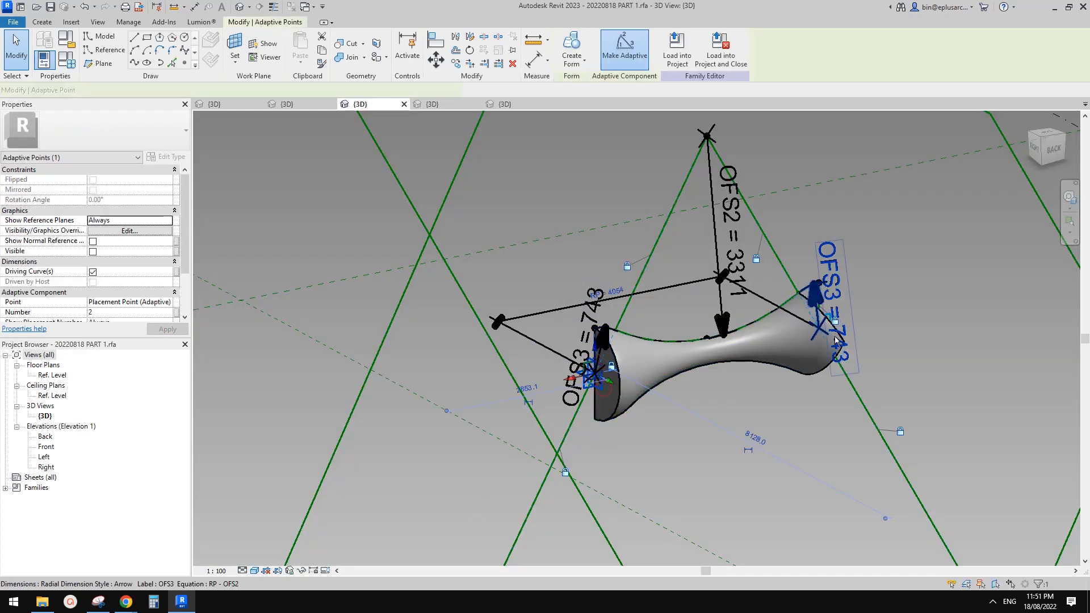
middle_click_drag(608, 392, 788, 446, "shift")
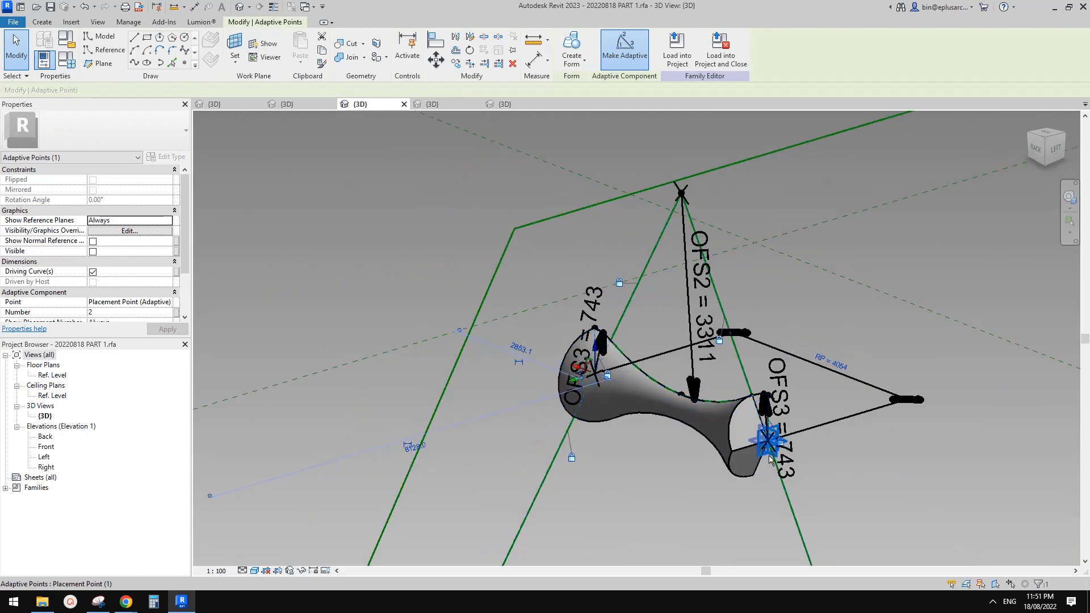
scroll(130, 272, "down", 2)
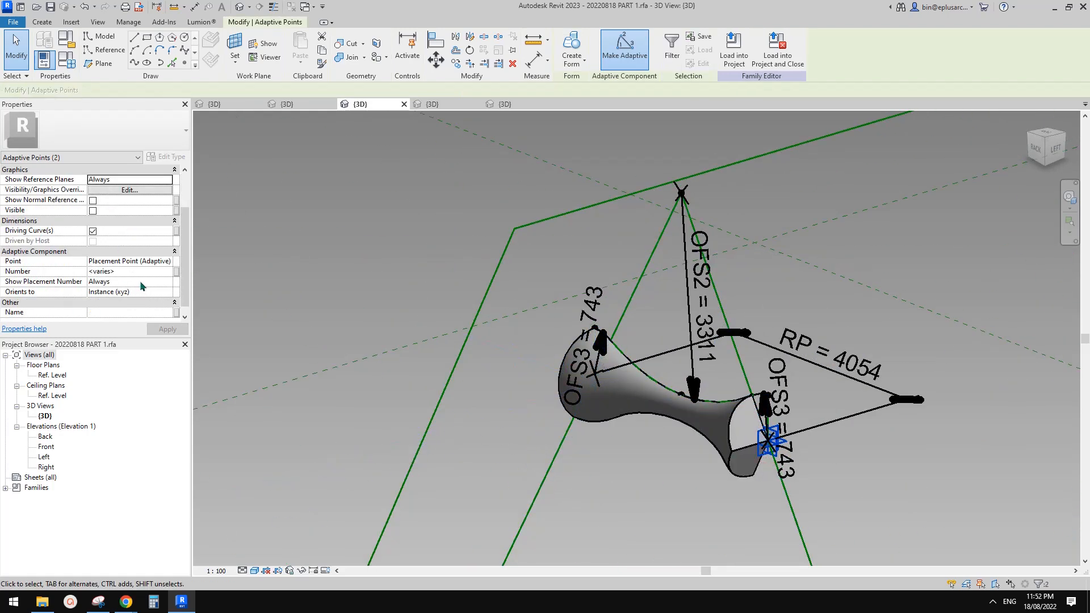
left_click(146, 292)
left_click(168, 293)
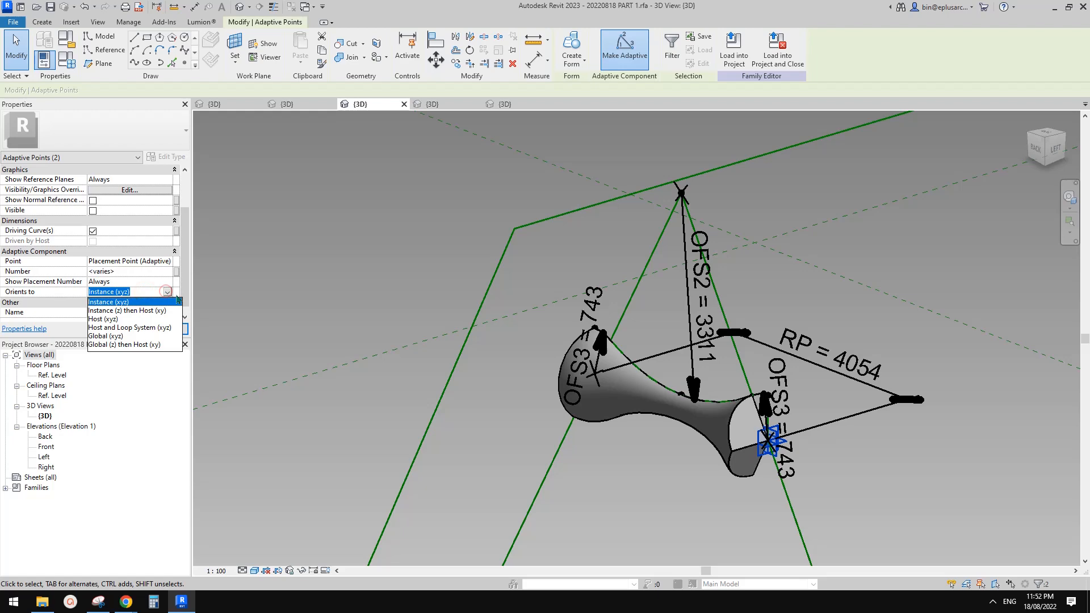
left_click(110, 320)
Try to reload the component with host-oriented points into Family2, overwriting the existing version
left_click(727, 53)
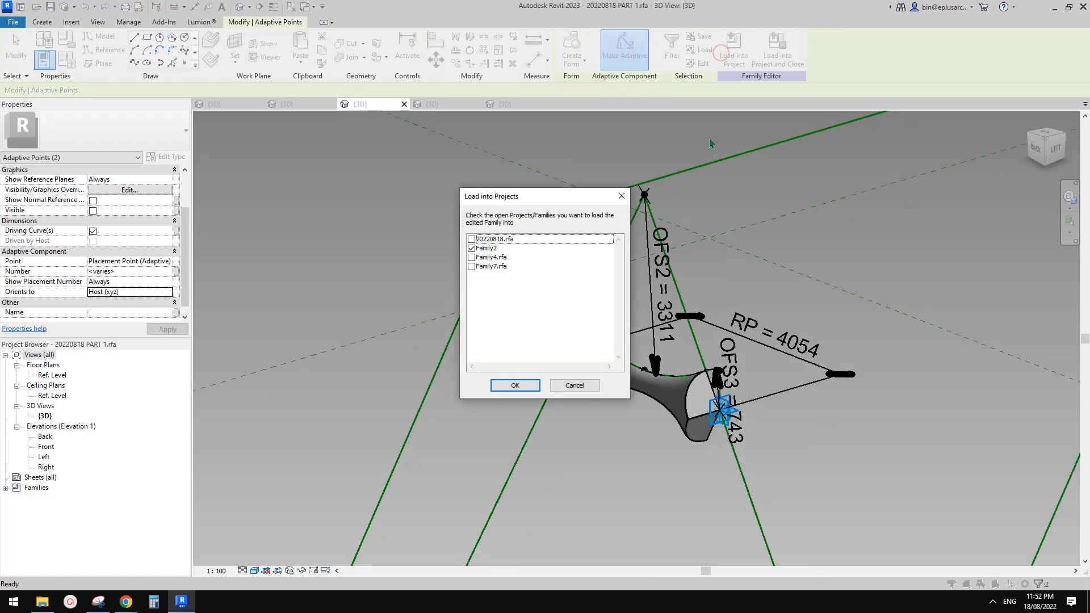
left_click(525, 387)
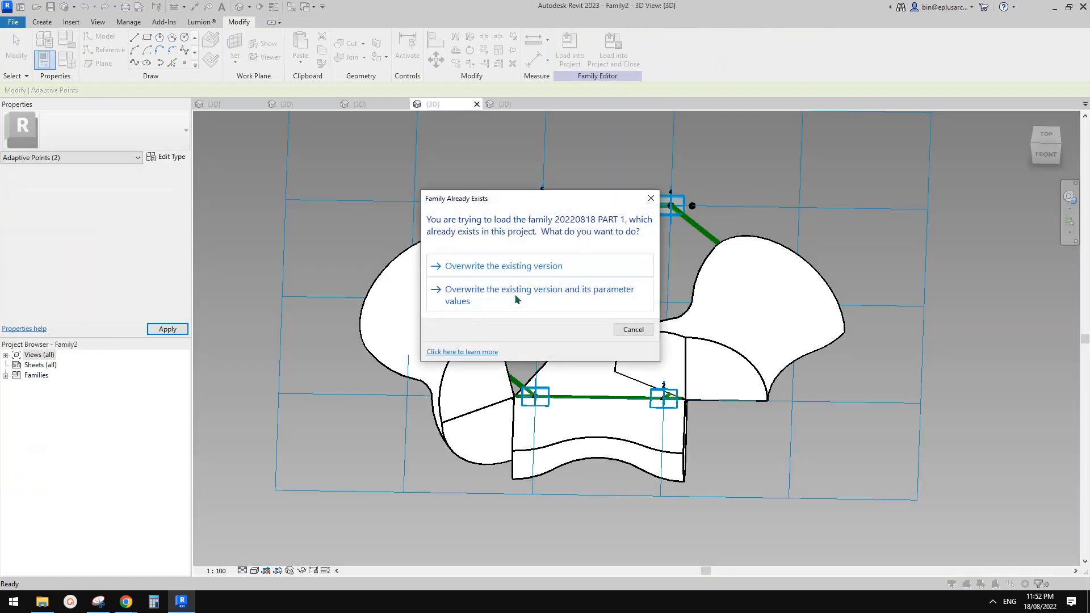
left_click(516, 266)
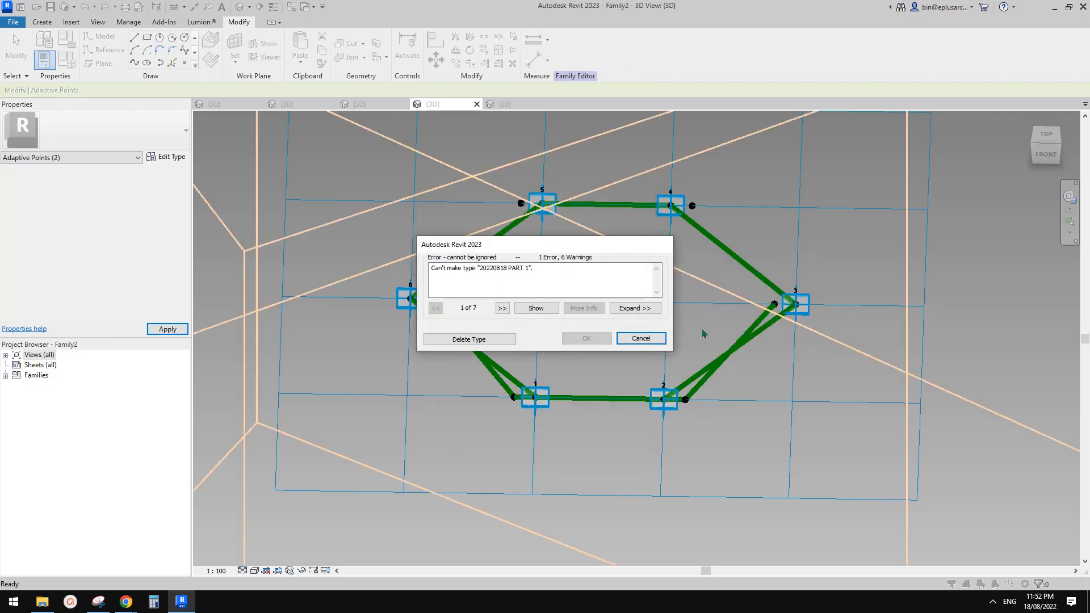
key("Return")
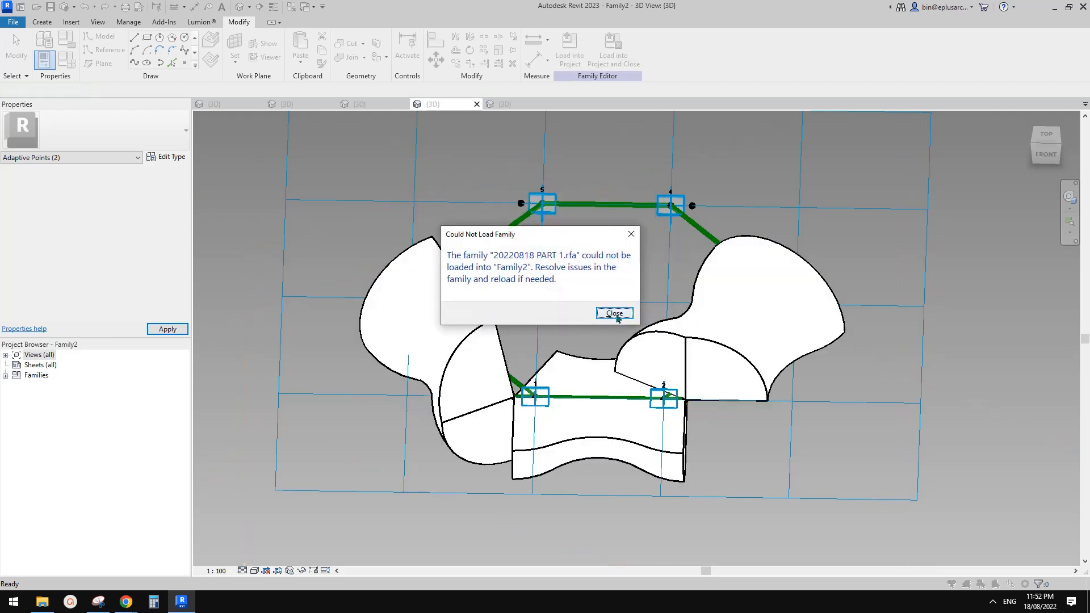
left_click(615, 313)
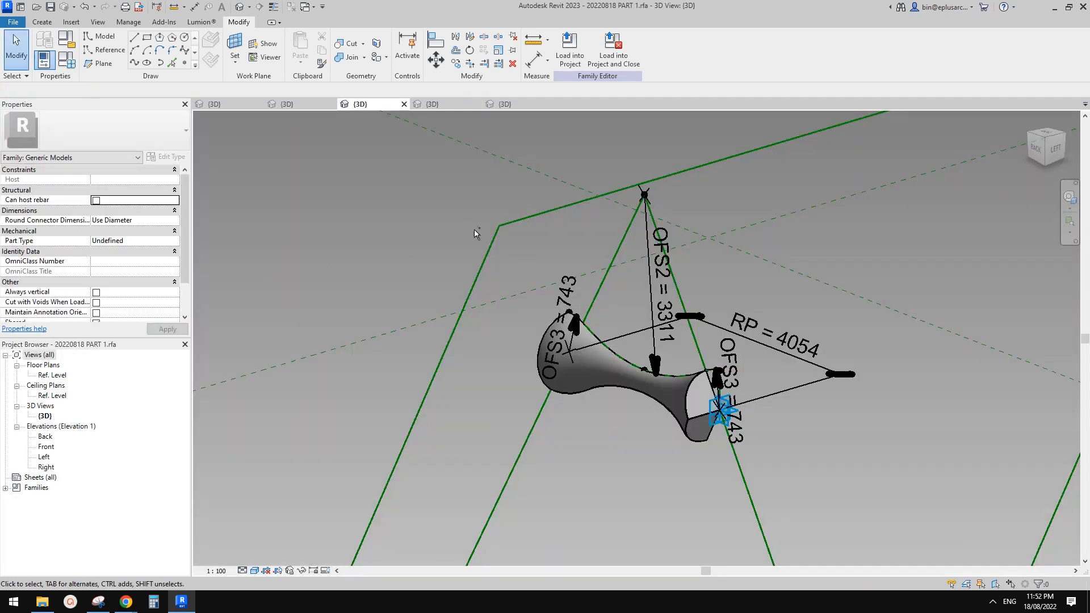
Check the orientation setting of the component's adaptive point 1, and return to the hexagon panel in Family2
left_click_drag(727, 420, 714, 417)
left_click(714, 417)
scroll(115, 305, "down", 1)
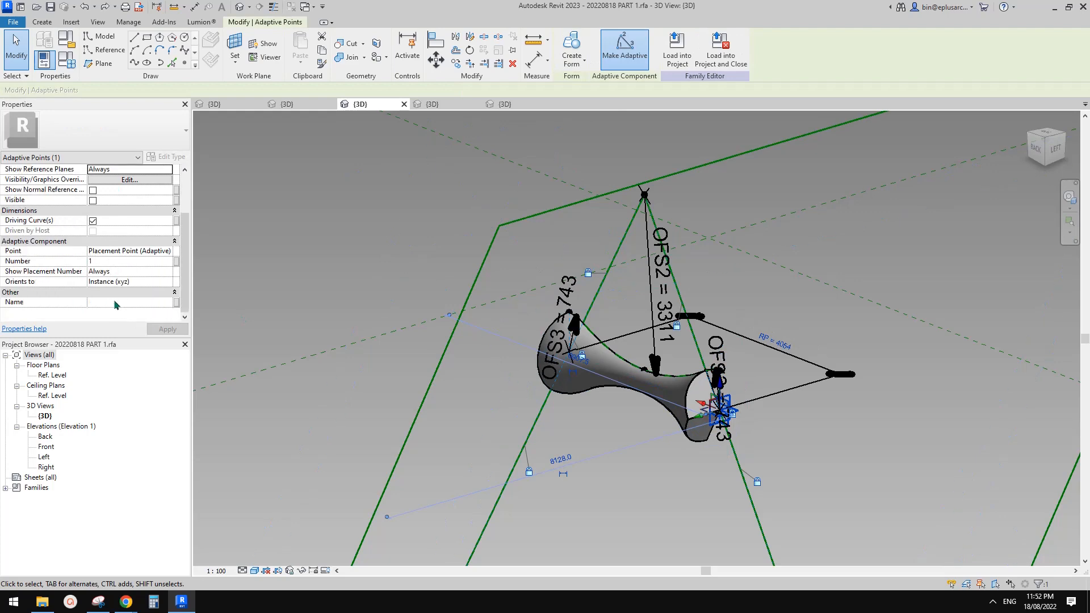
left_click(450, 104)
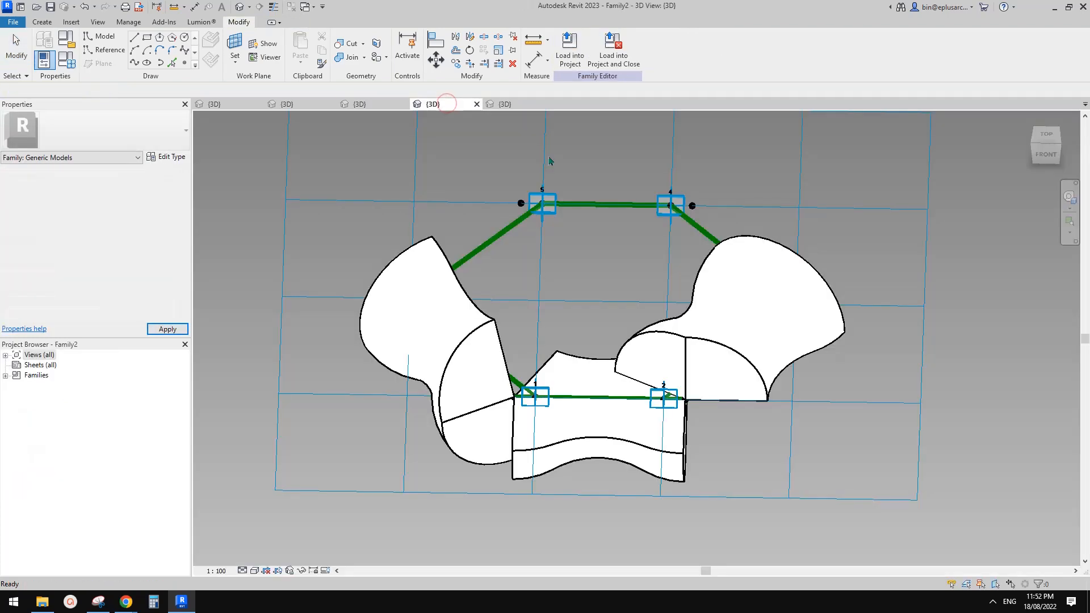
middle_click_drag(734, 350, 700, 362)
Delete the three placed 20220818 PART 1 instances from the hexagon's lower-right, lower-left and bottom edges
left_click(706, 353)
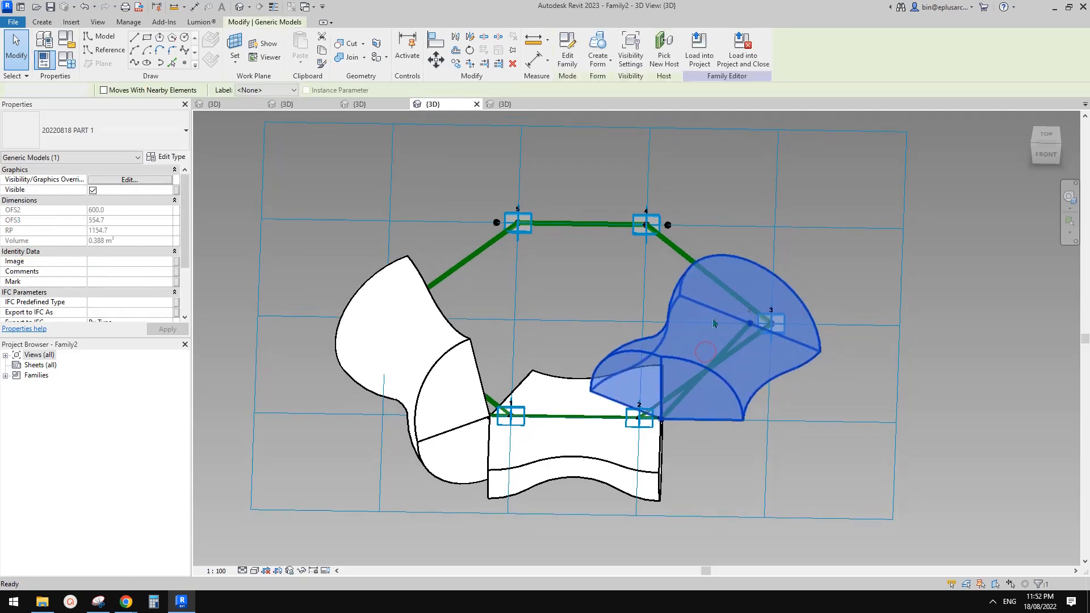
key("Escape")
left_click(701, 360)
key("Delete")
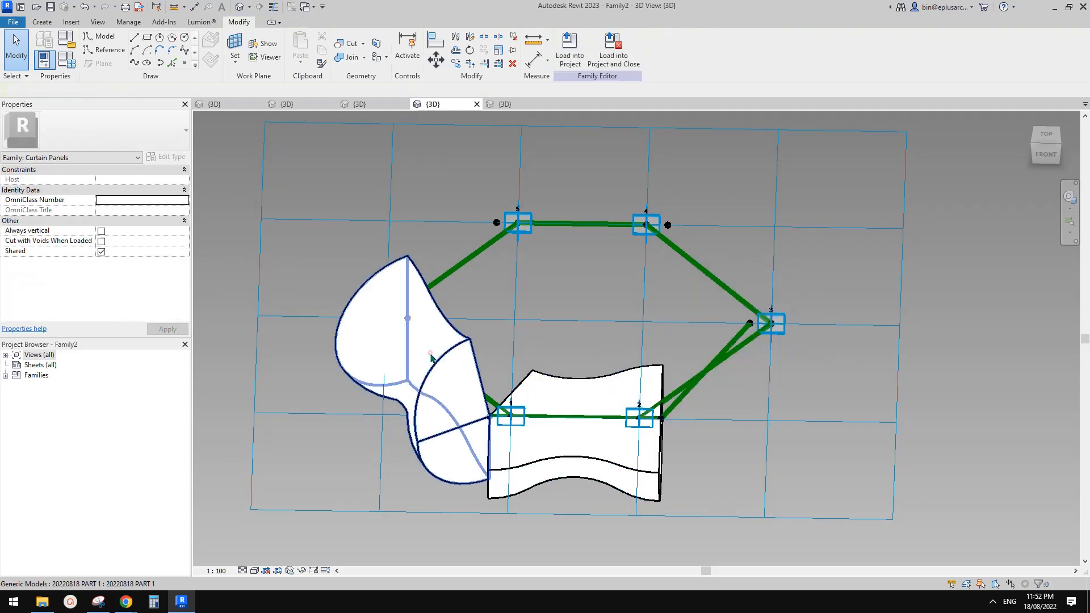
left_click(430, 354)
key("Delete")
left_click(670, 420)
key("Delete")
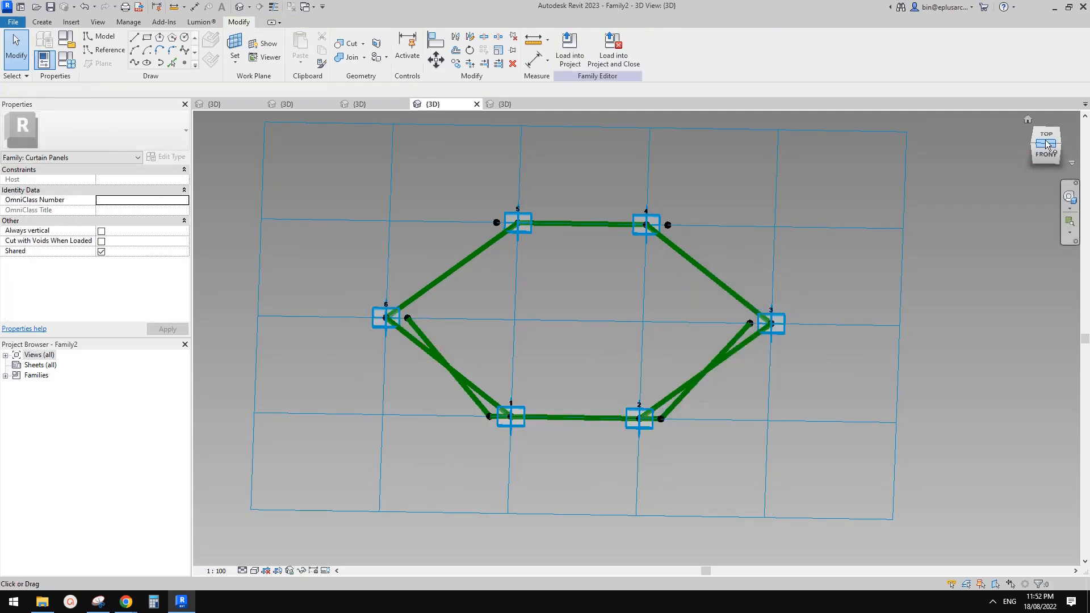
In a top view, place 20220818 PART 1 instances along the hexagon's inner lower-left, bottom and inner lower-right reference lines
left_click(1048, 146)
scroll(653, 353, "up", 4)
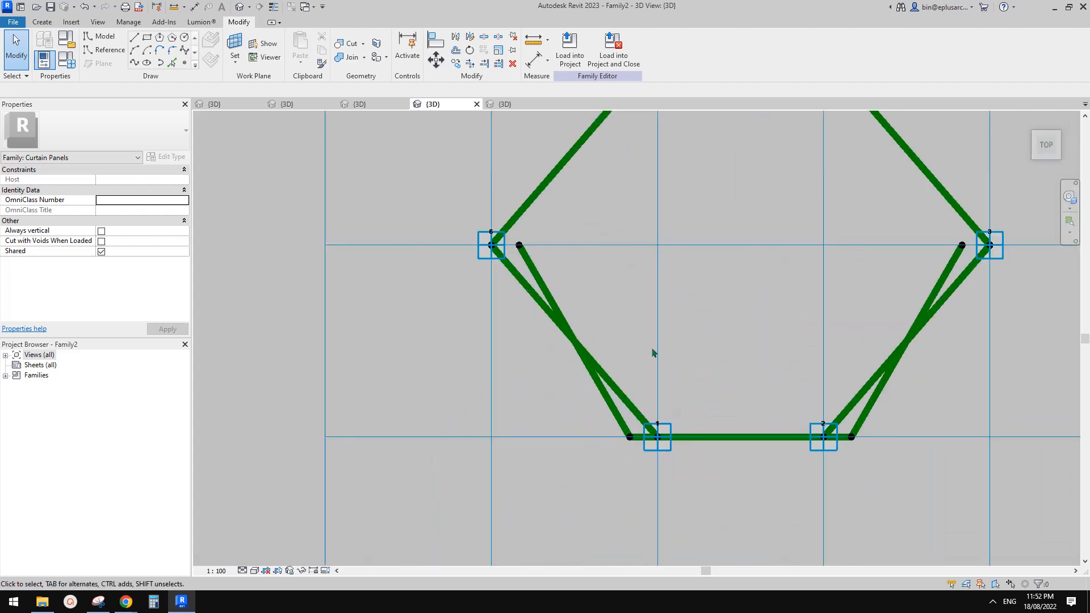
middle_click_drag(670, 324, 584, 370)
left_click(43, 22)
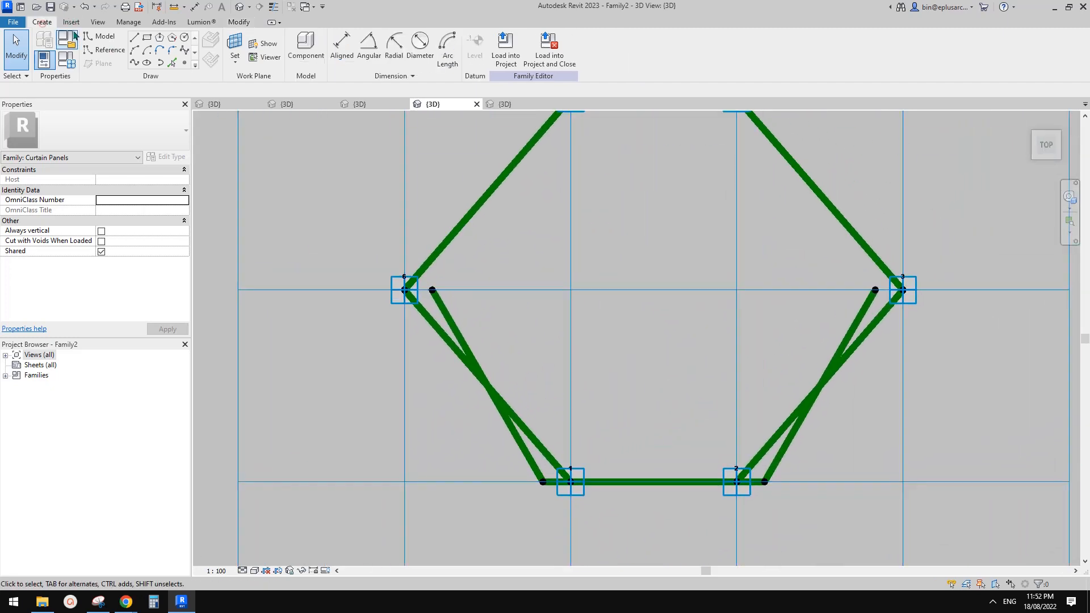
left_click(306, 45)
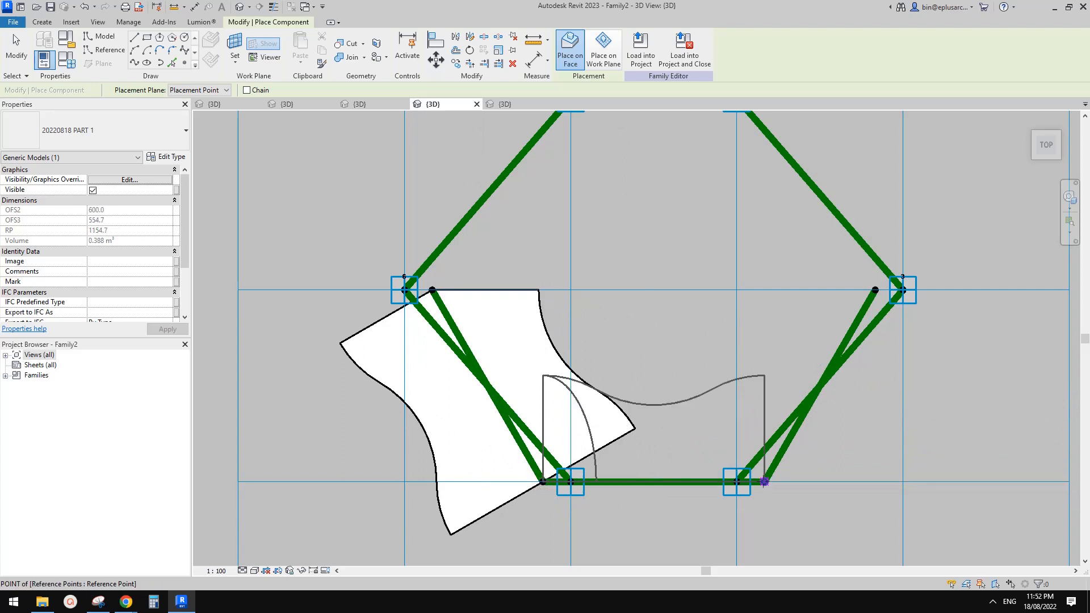
left_click(765, 482)
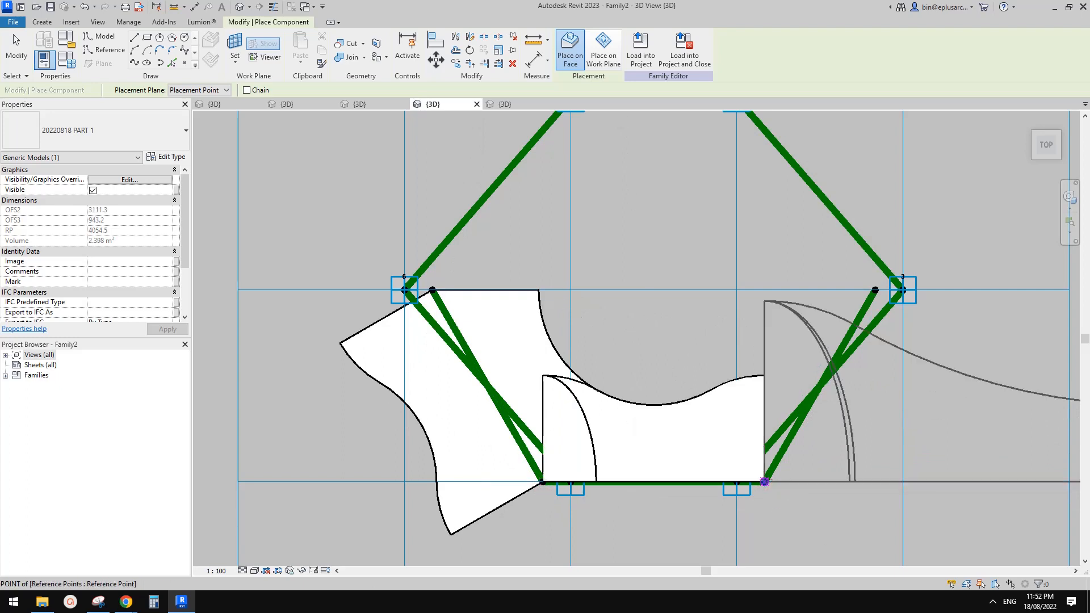
left_click(765, 482)
left_click(866, 320)
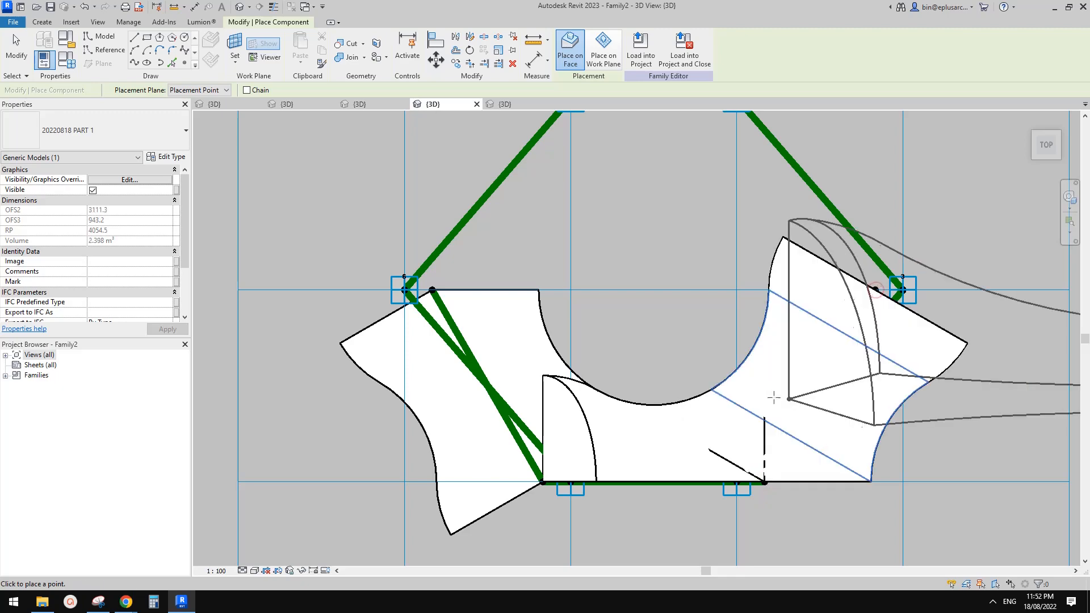
Finish placing components and inspect the orientation of the three 20220818 PART 1 instances on the hexagon from an angled view
key("Escape")
key("Escape")
left_click(502, 309)
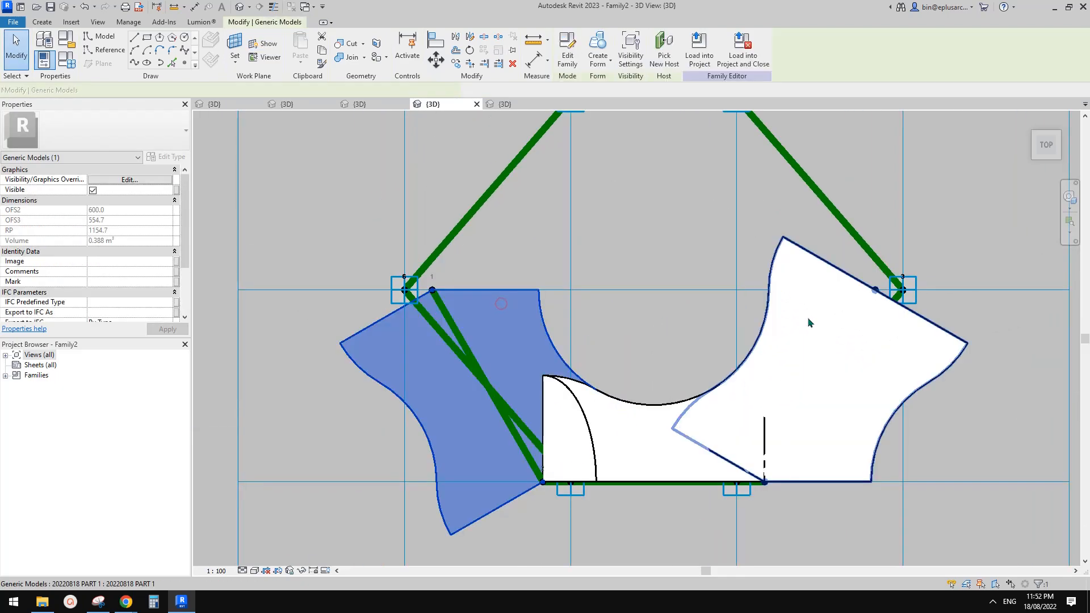
left_click(807, 316)
mouse_move(807, 317)
middle_mouse_down("shift")
mouse_move(751, 248)
mouse_move(726, 274)
mouse_move(815, 307)
mouse_move(743, 339)
mouse_move(823, 284)
mouse_move(803, 336)
mouse_move(714, 357)
mouse_move(662, 348)
mouse_move(633, 337)
mouse_move(696, 246)
mouse_move(549, 244)
middle_mouse_up("shift")
key("Escape")
scroll(732, 341, "up", 2)
left_click(643, 352)
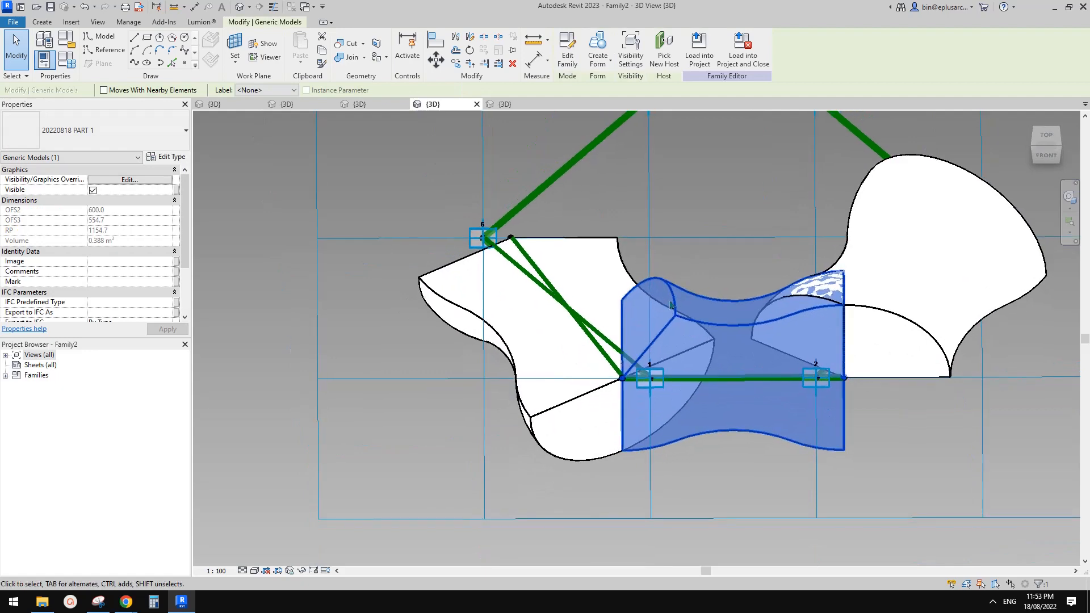
Review the three placed components on the Family4 hexagon, and return to the 20220818 PART 1 family
left_click(378, 105)
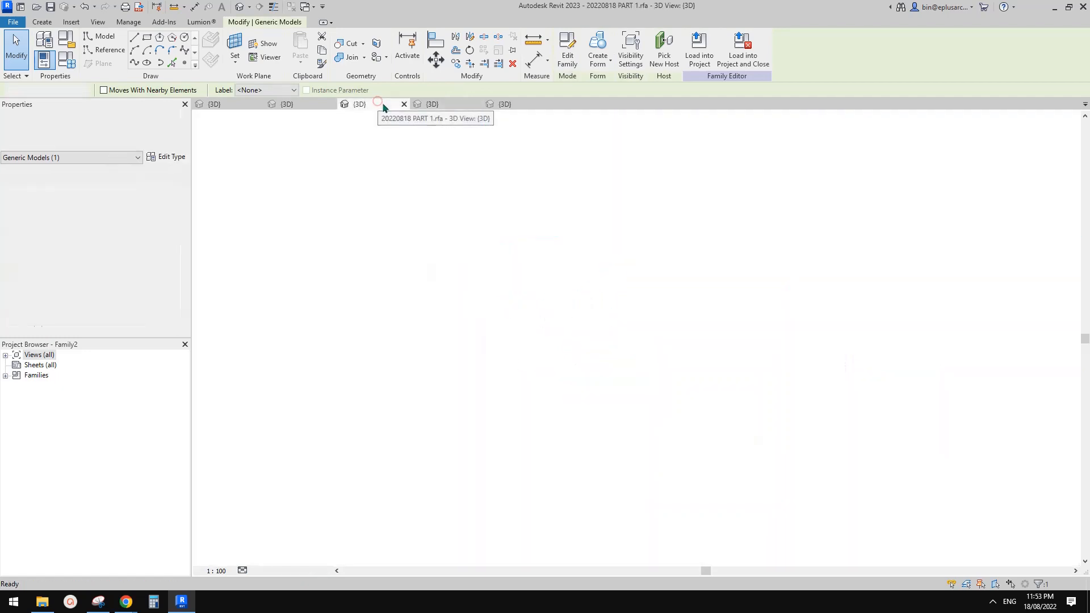
left_click(511, 104)
left_click(292, 104)
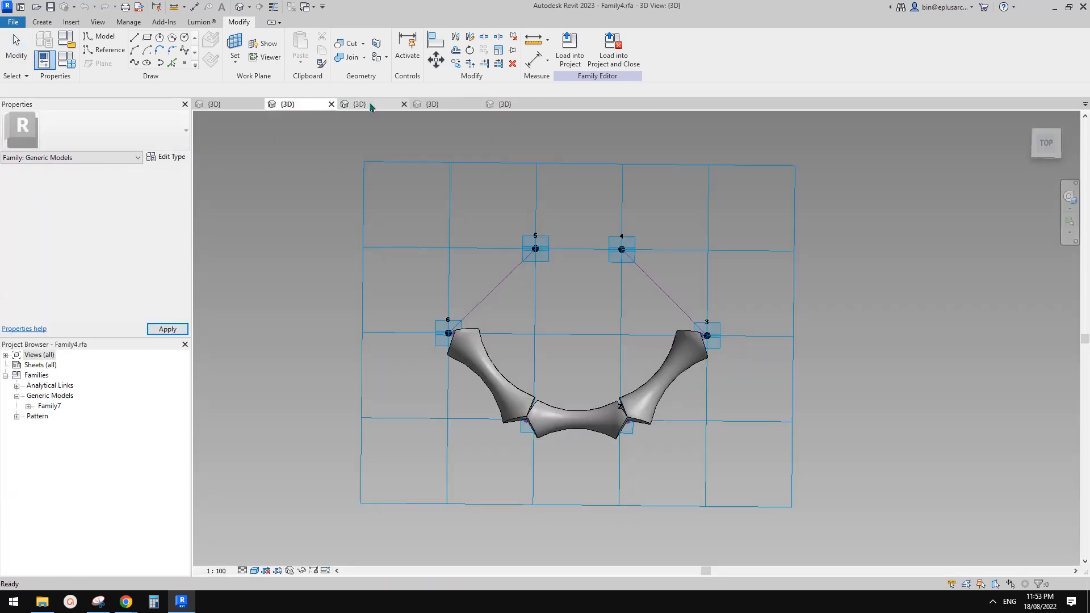
left_click(371, 106)
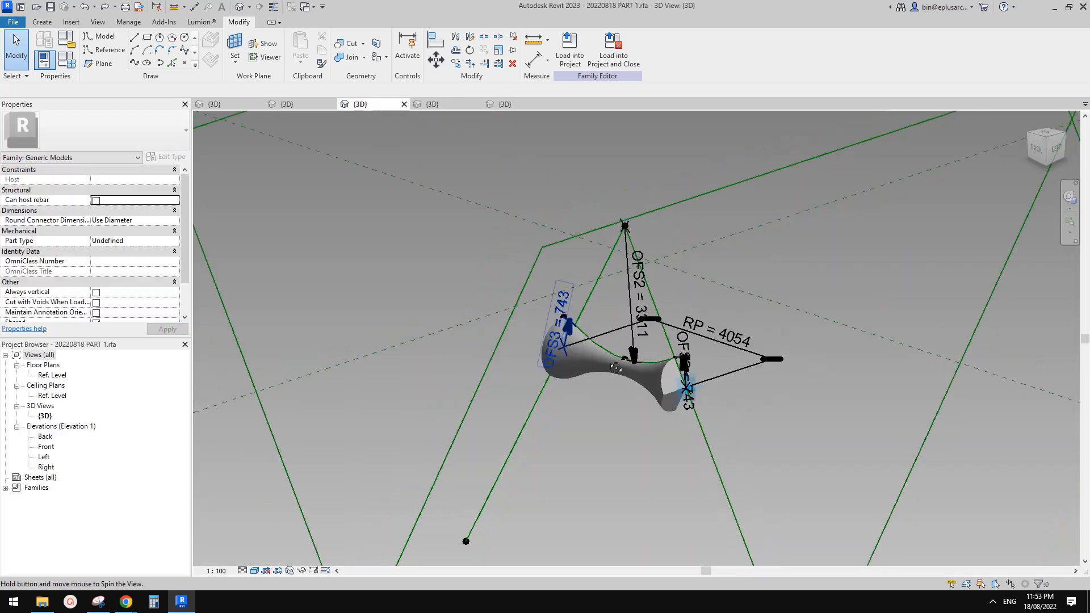
Set the 3D view scale of the 20220818 PART 1 family to 1:50
middle_click_drag(616, 368, 632, 325, "shift")
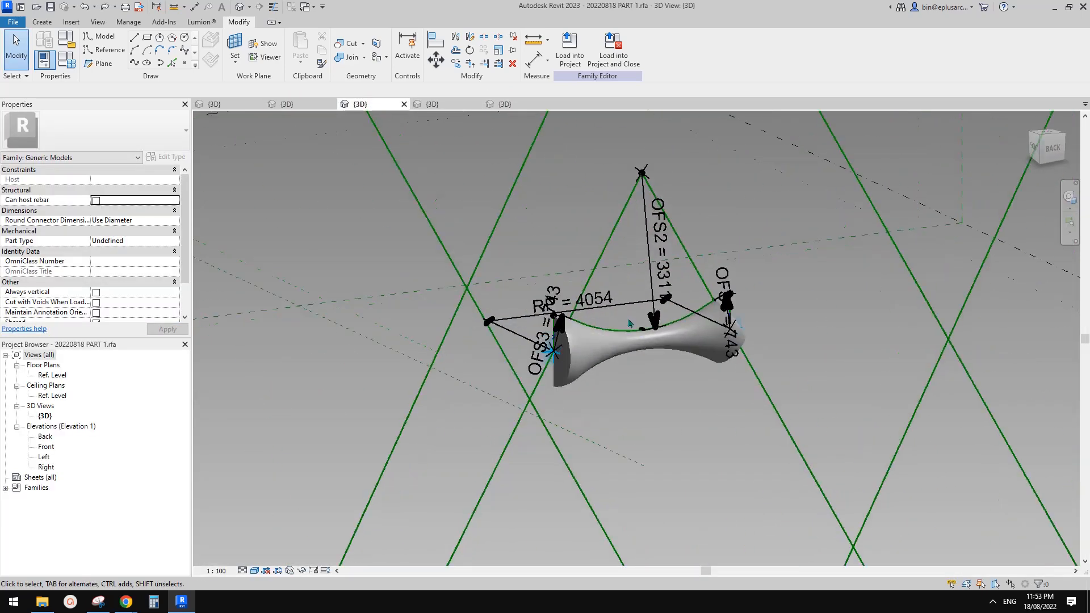
scroll(602, 319, "up", 3)
middle_click_drag(552, 393, 545, 429, "shift")
scroll(508, 391, "up", 1)
mouse_move(507, 389)
middle_mouse_down("shift")
mouse_move(505, 410)
mouse_move(500, 391)
middle_mouse_up("shift")
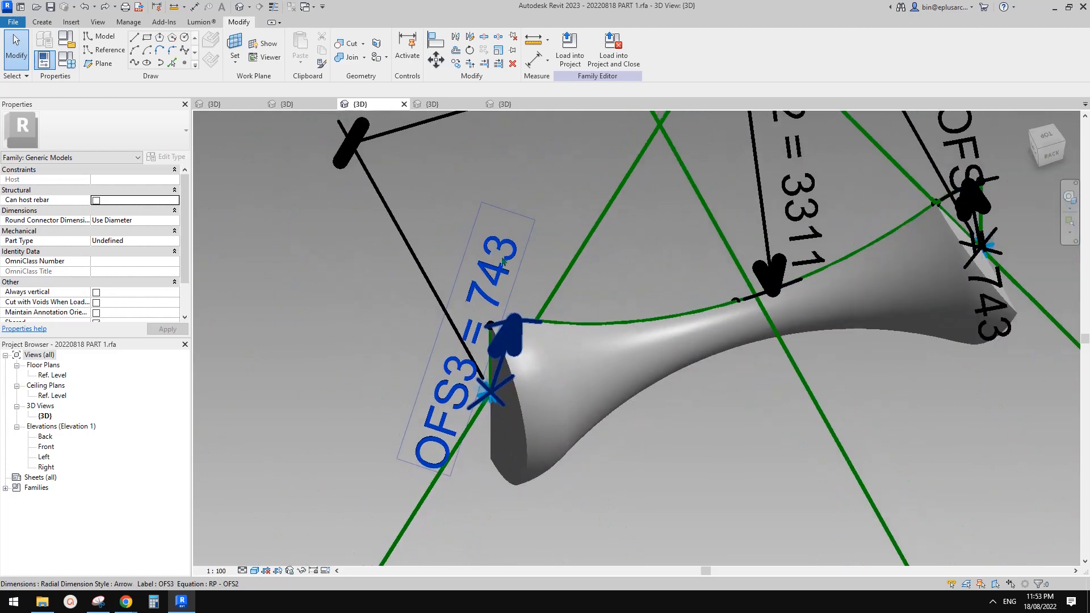
left_click(218, 573)
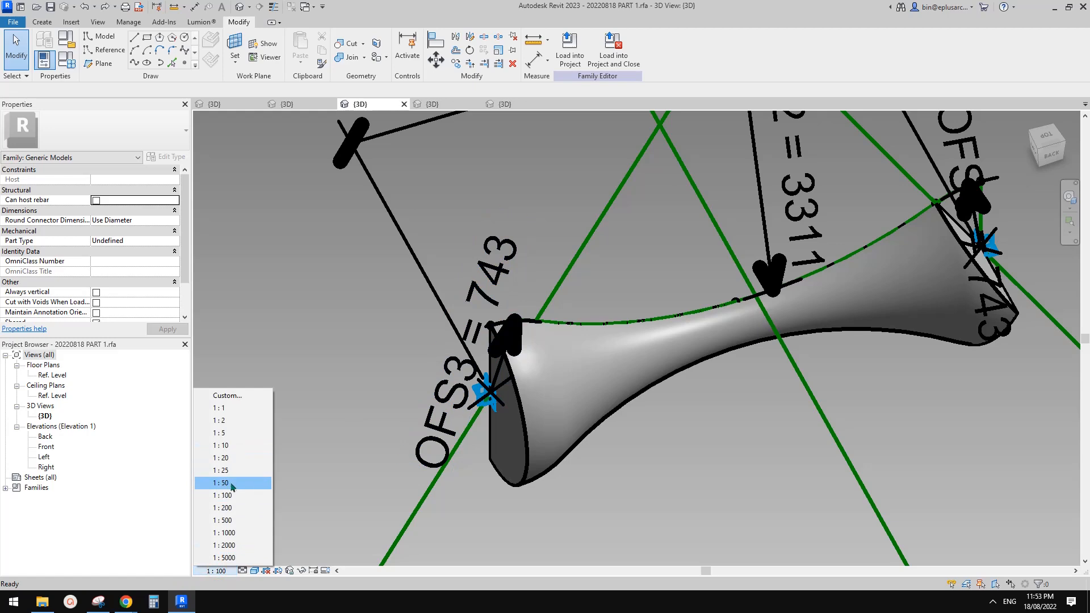
left_click(226, 484)
scroll(638, 362, "down", 3)
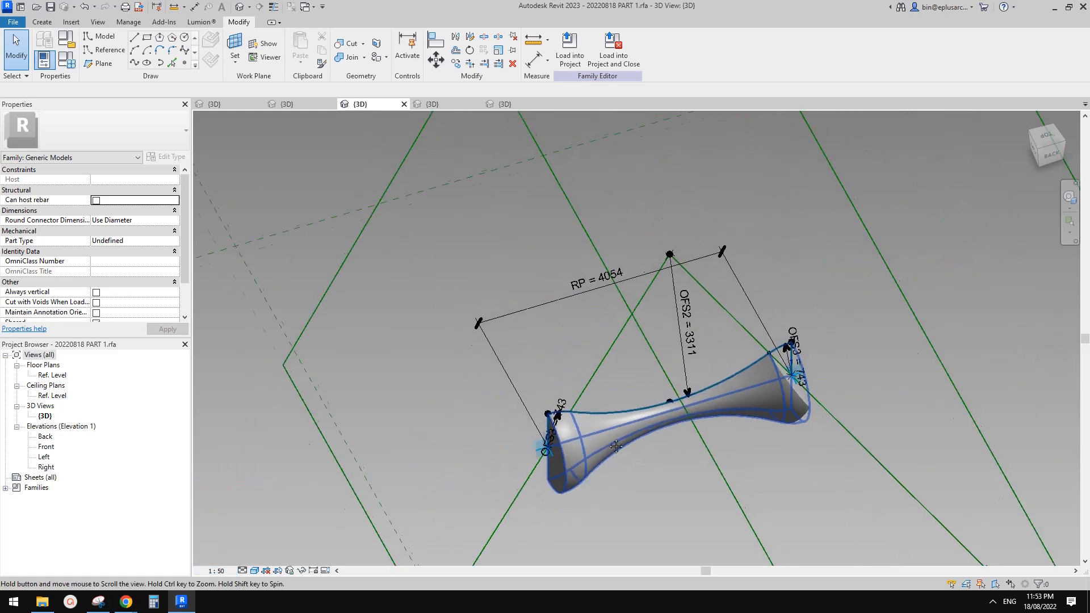
Place a reference point where the component's upper curve meets the slanted reference line near the end beside adaptive point 1
scroll(639, 362, "up", 5)
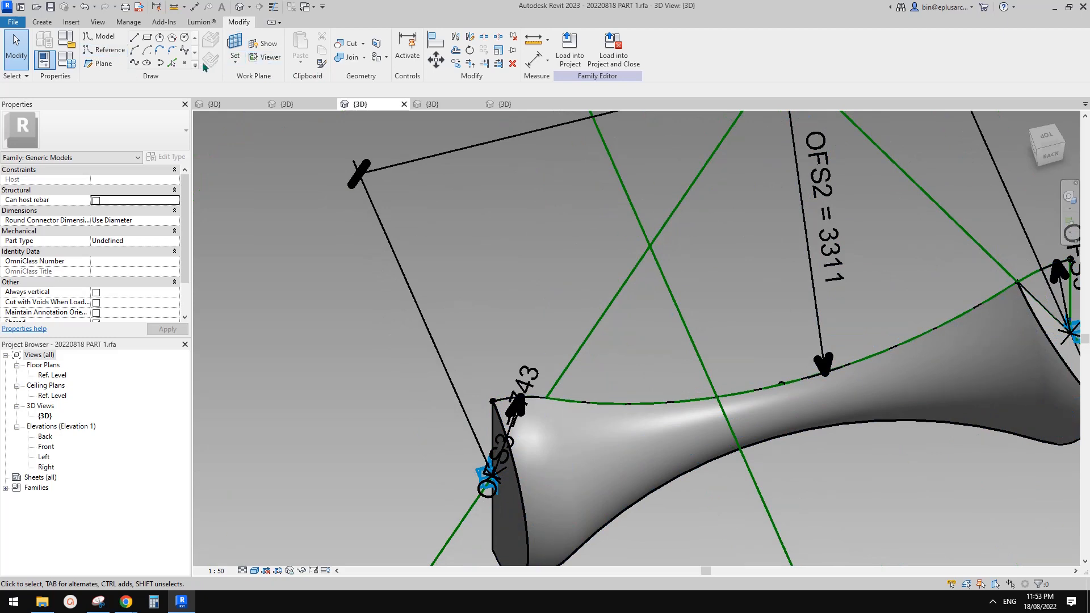
left_click(183, 64)
left_click(215, 45)
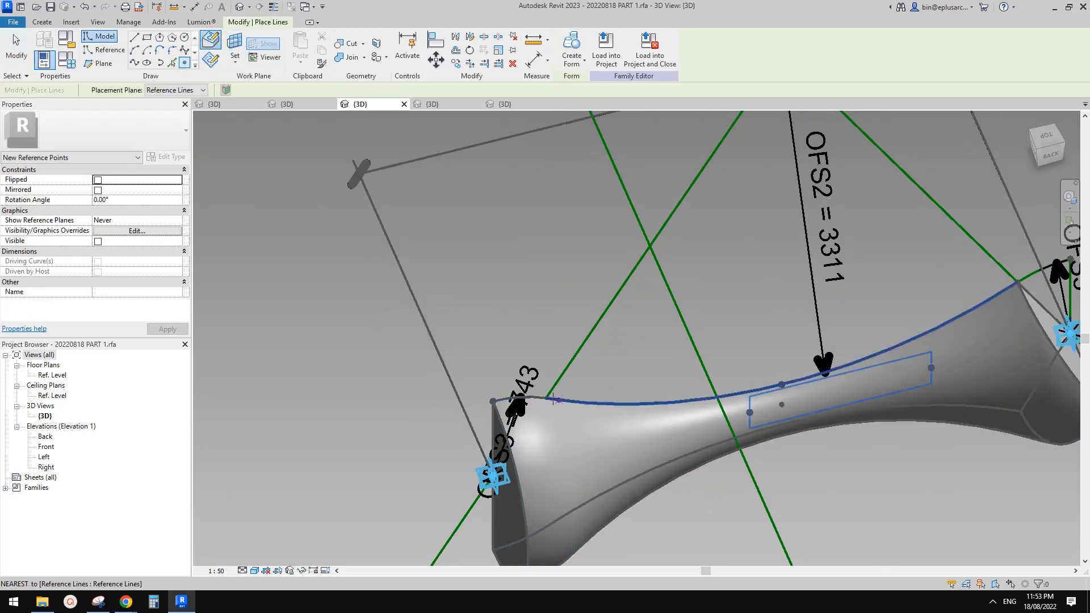
left_click(546, 399)
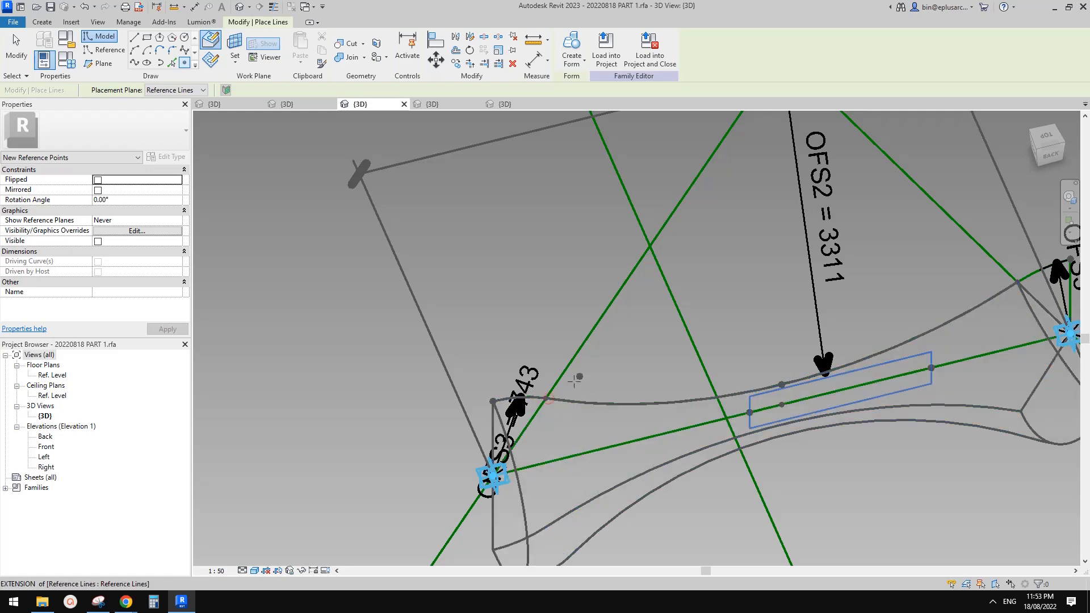
scroll(624, 215, "down", 1)
Draw a reference-line rectangle enclosing the whole component on the new reference point's work plane
left_click(104, 55)
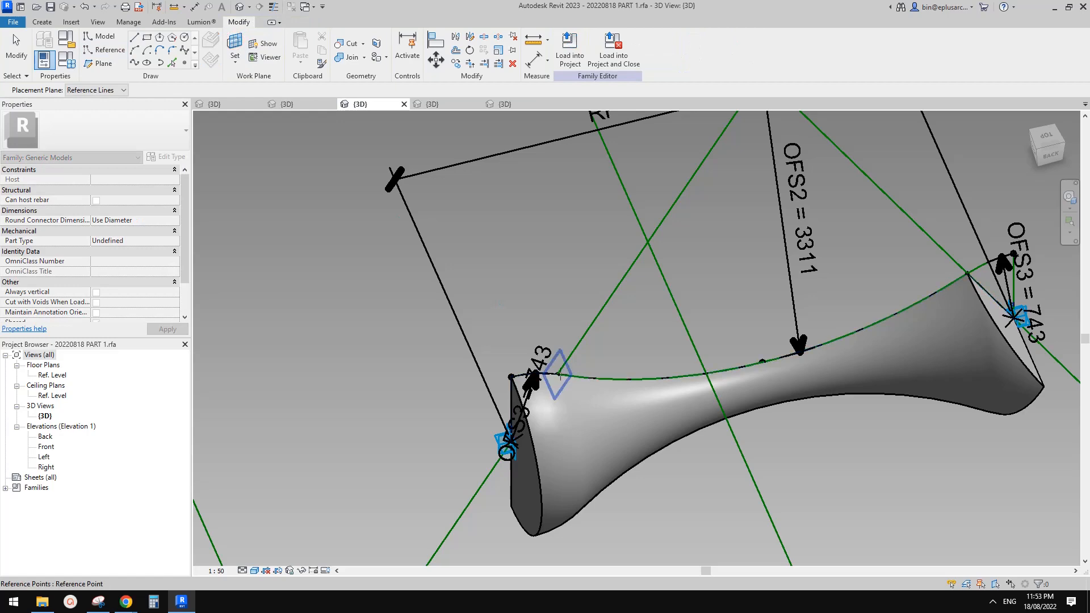
left_click(560, 374)
scroll(560, 375, "down", 5)
middle_click_drag(552, 380, 667, 363, "shift")
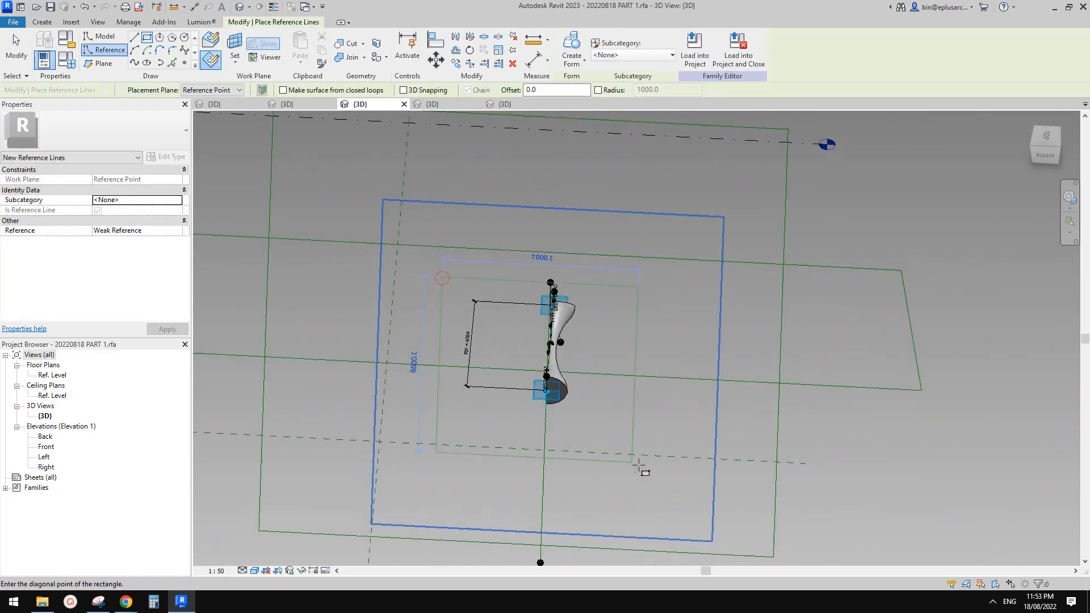
left_click(662, 472)
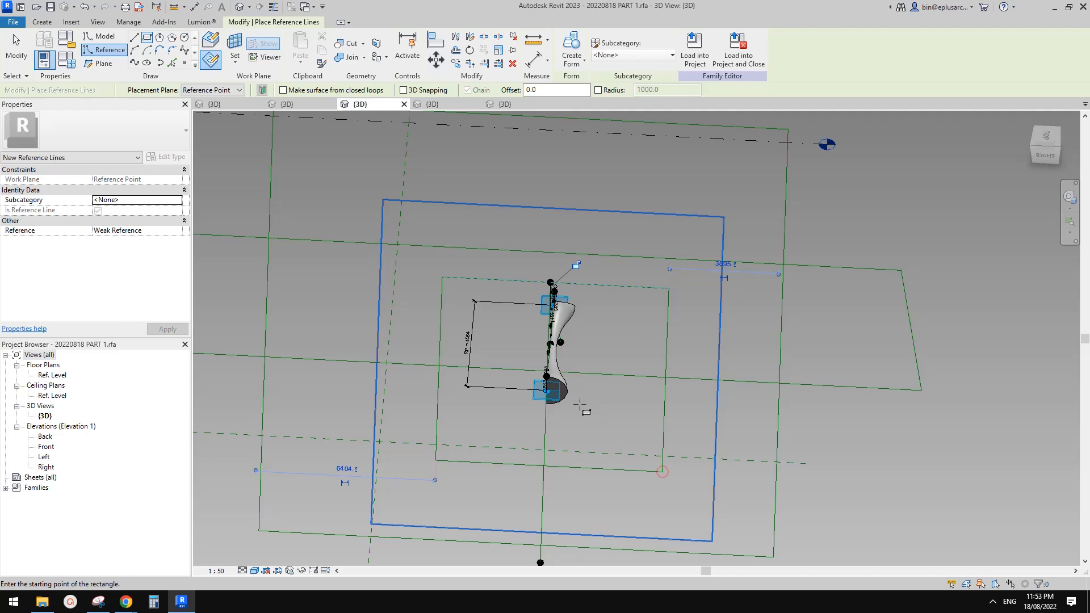
Create a void form from the reference-line rectangle, extending through the component
left_click(574, 64)
left_click(597, 104)
middle_click_drag(651, 348, 530, 391, "shift")
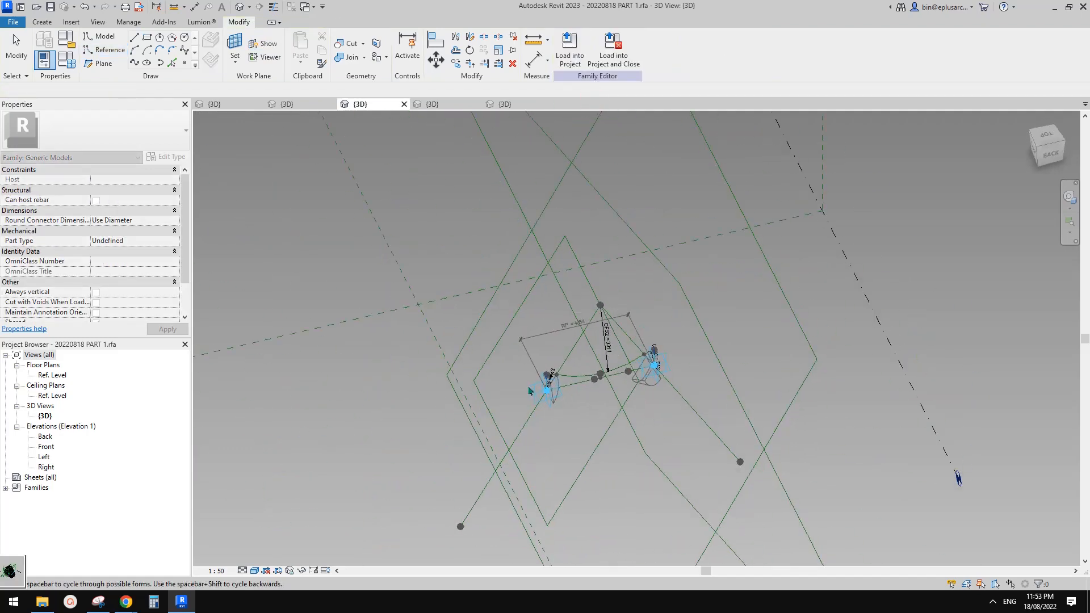
scroll(529, 391, "up", 2)
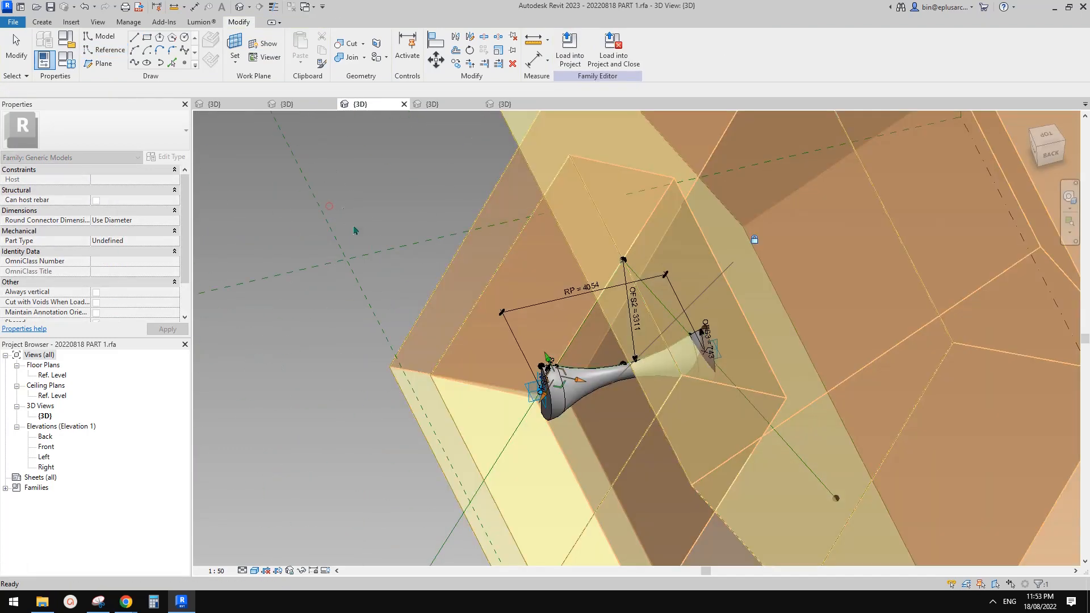
Set the void form's negative offset to 0 and its positive offset to 1000
left_click(329, 206)
left_click(131, 189)
type("0")
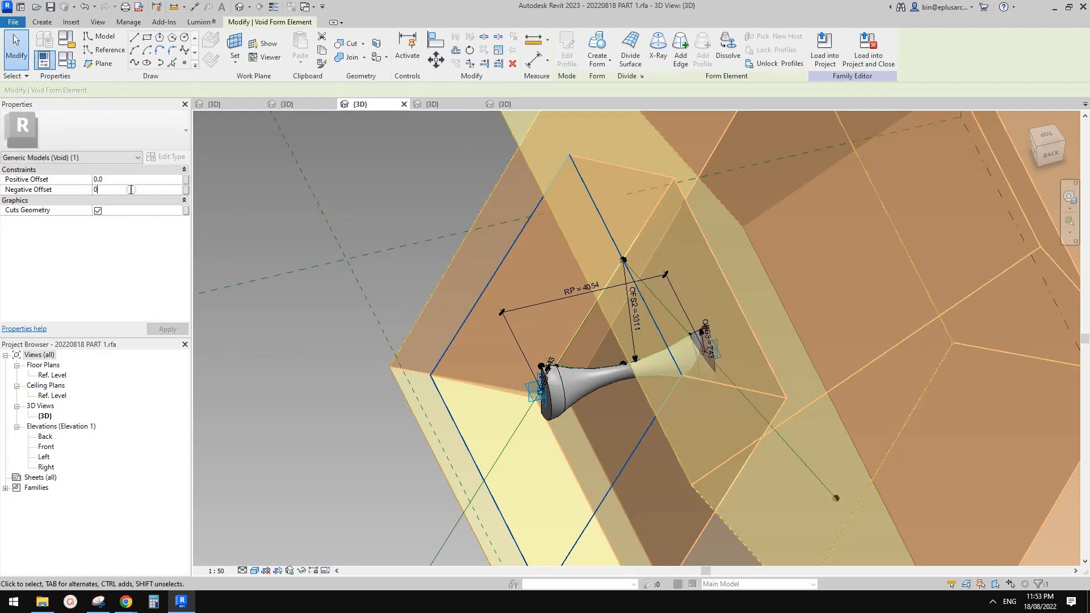
left_click(133, 180)
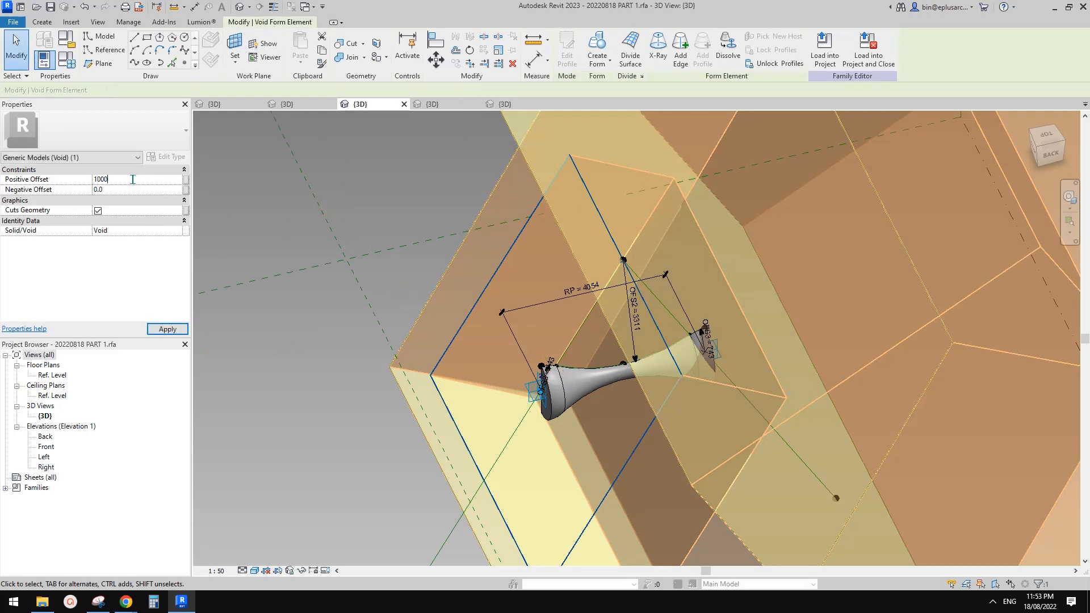
key("Escape")
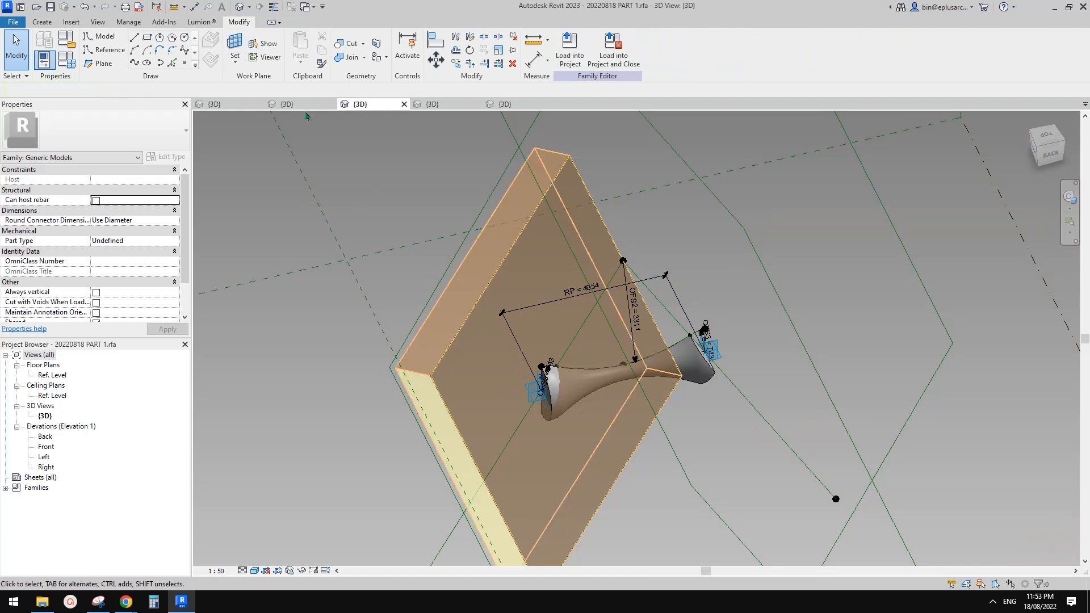
Cut the hourglass-shaped solid with the large void block at its end
left_click(344, 48)
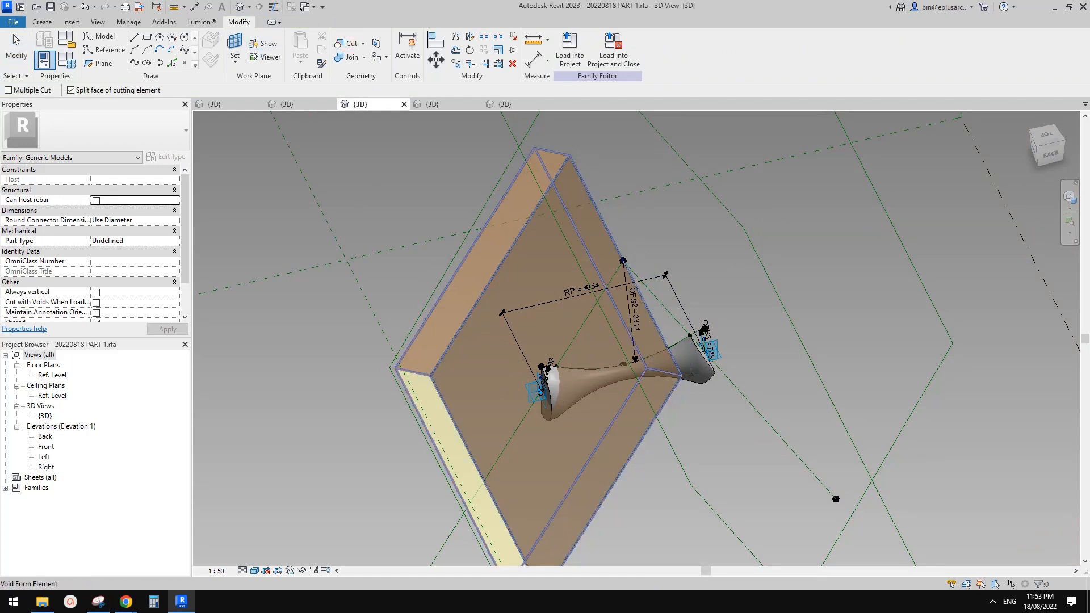
left_click(692, 370)
left_click(661, 344)
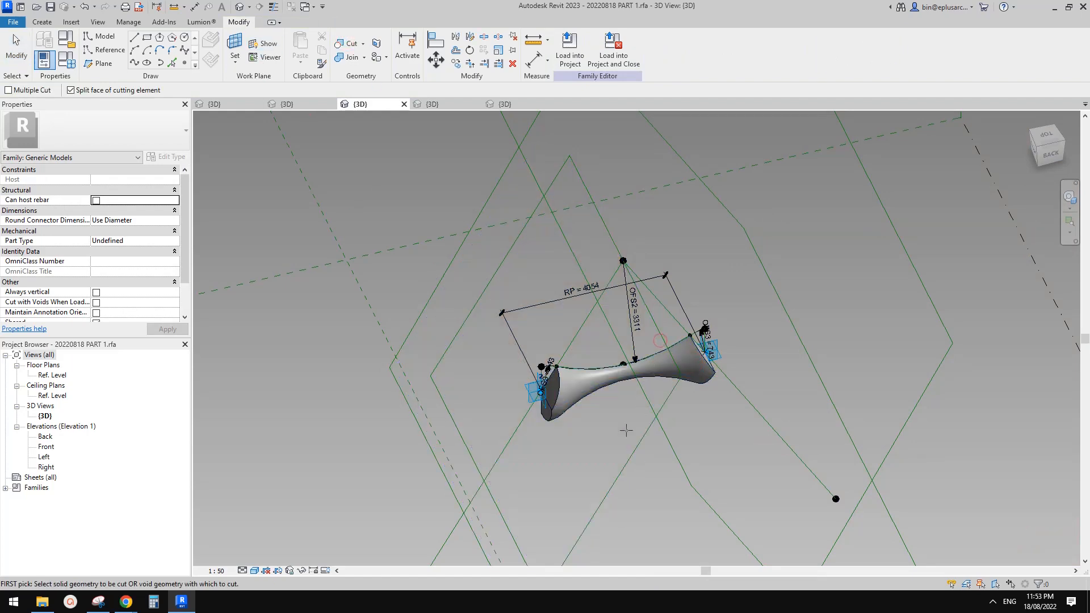
key("Escape")
Host a reference point at the beginning of the solid's lower curved edge, near the uncut end
middle_click_drag(626, 431, 547, 367, "shift")
scroll(567, 406, "up", 2)
left_click(185, 60)
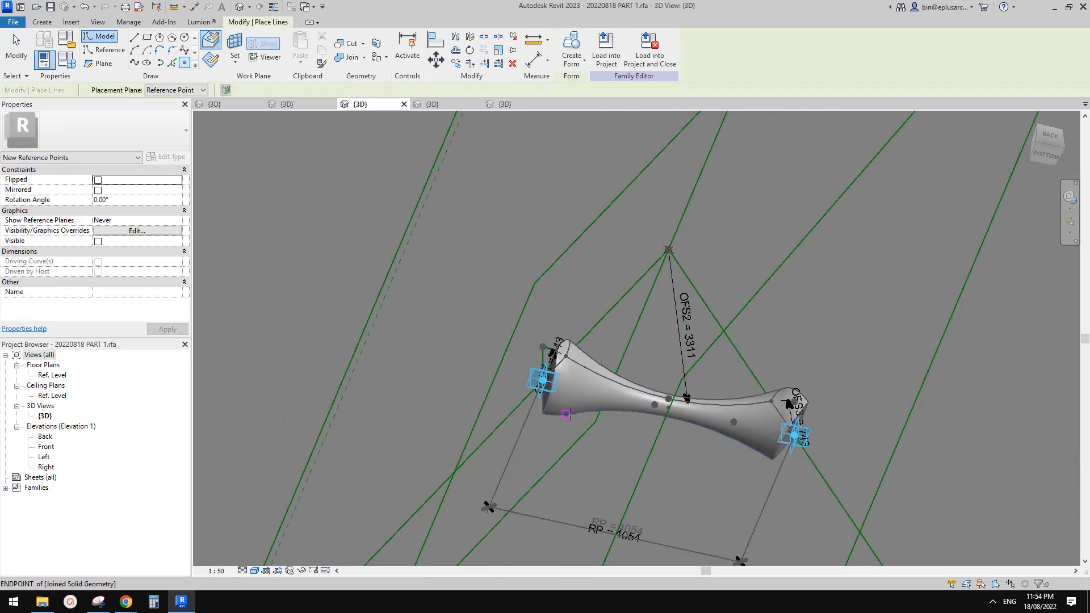
scroll(573, 416, "up", 2)
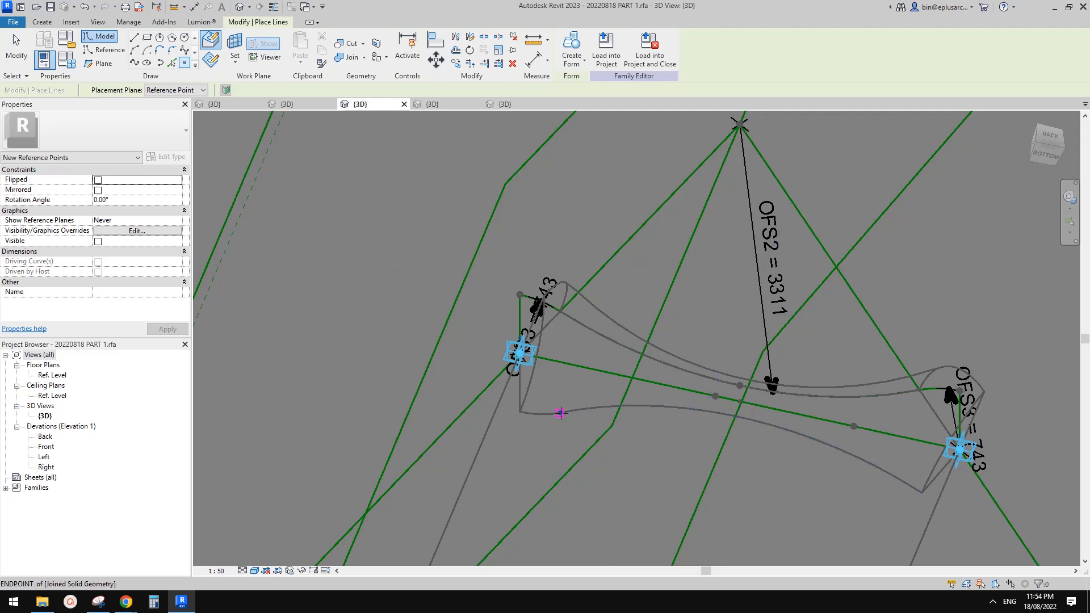
key("Escape")
key("Escape")
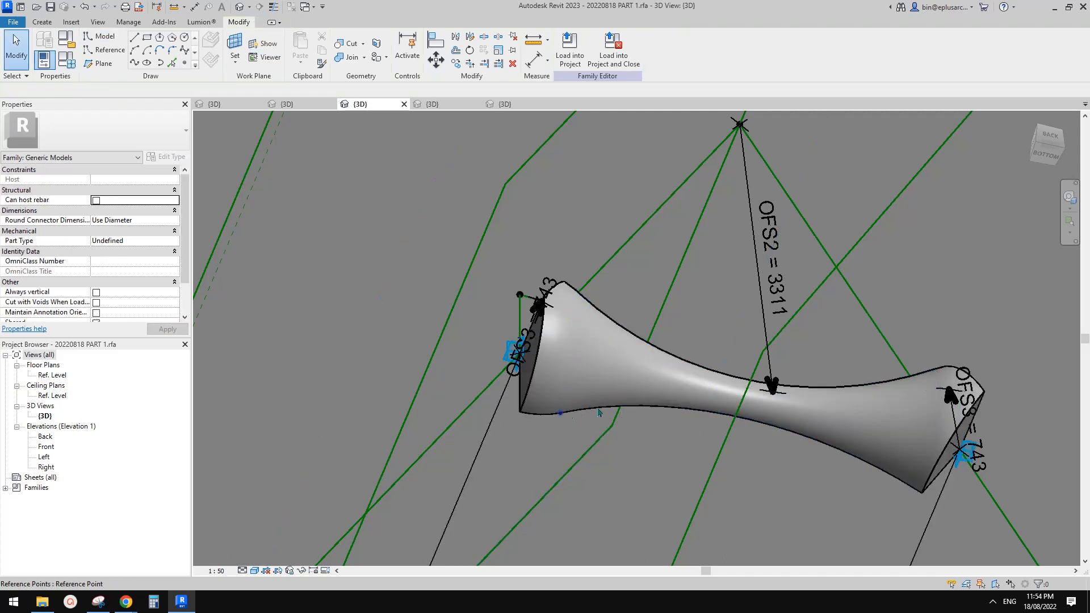
left_click(597, 410)
left_click_drag(598, 410, 560, 419)
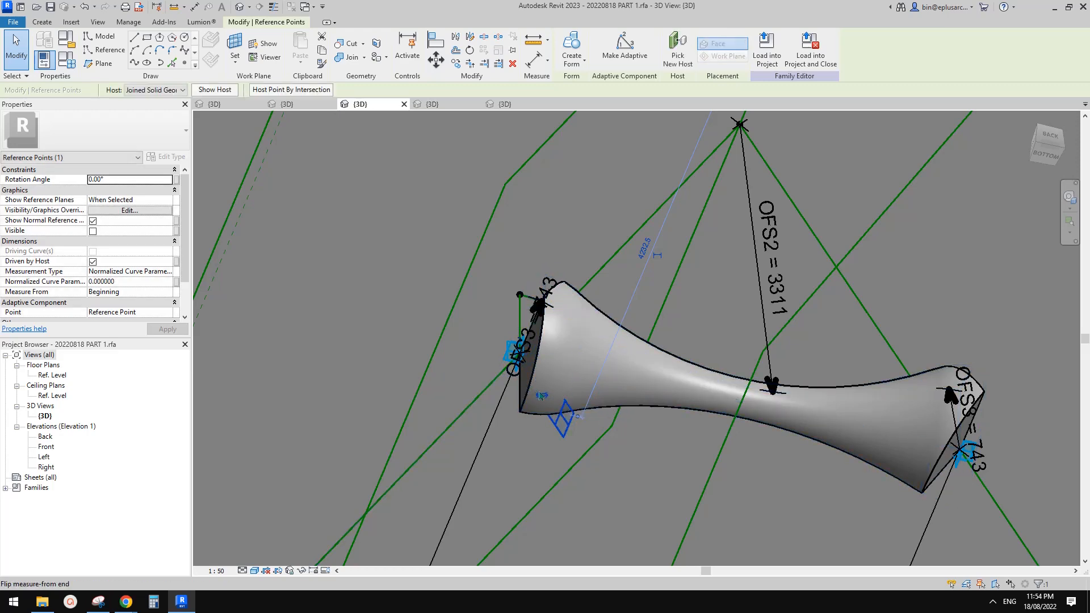
Draw a reference-line rectangle larger than the solid's end, using the hosted reference point's plane as the work plane
middle_click_drag(538, 396, 544, 415, "shift")
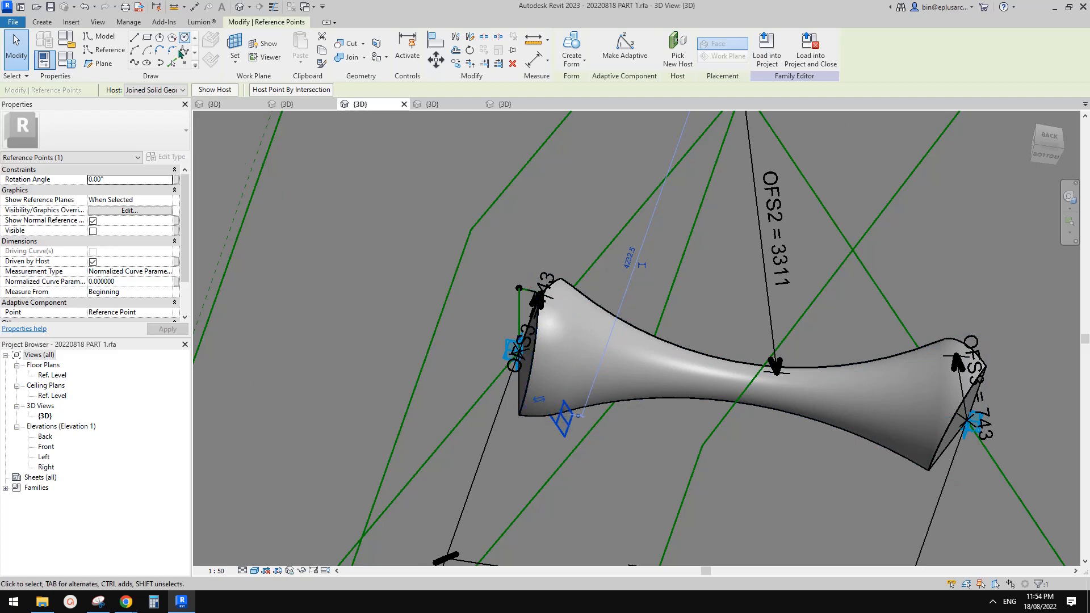
left_click(107, 51)
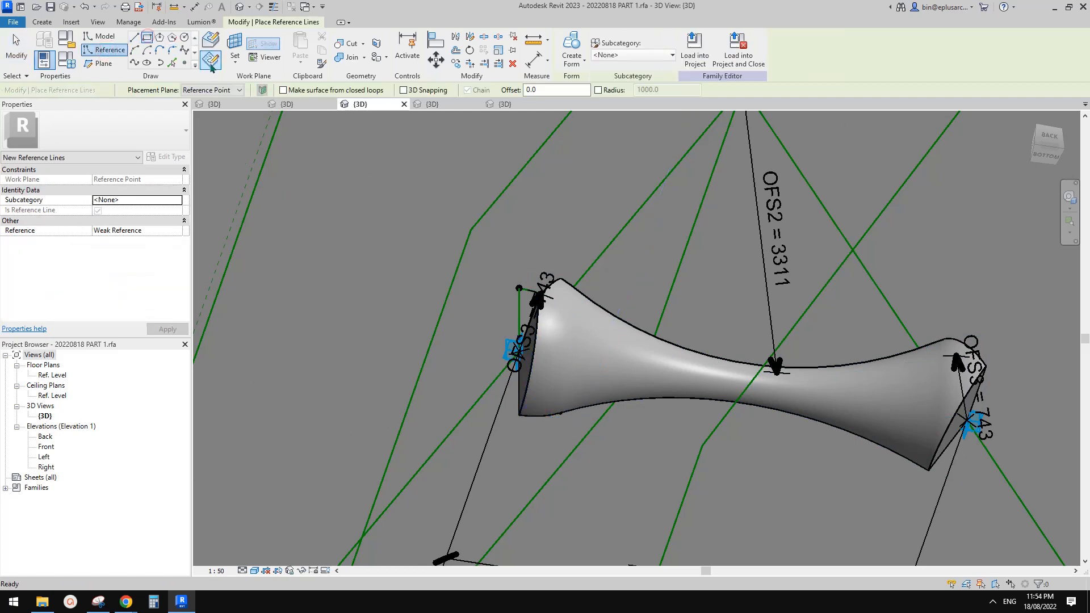
left_click(235, 45)
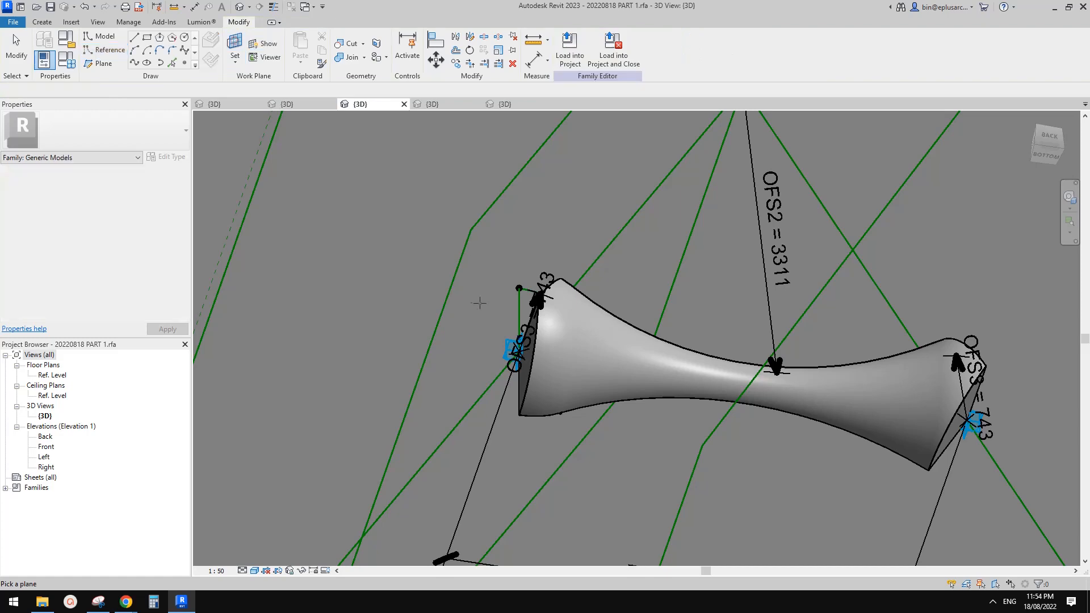
left_click(561, 413)
middle_click_drag(561, 413, 507, 341, "shift")
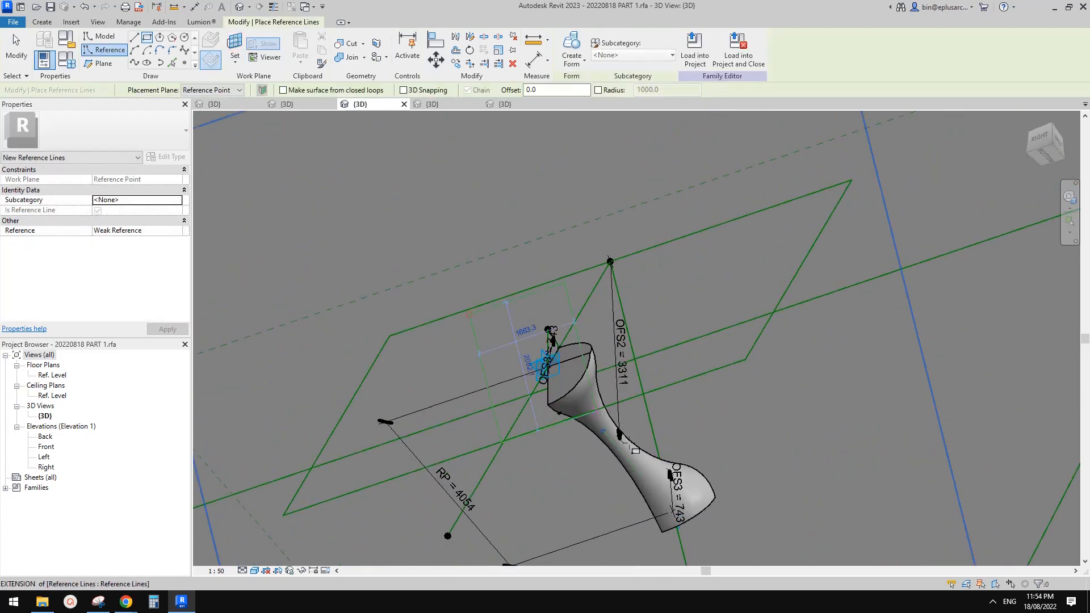
Create a void form from the reference rectangle to trim the second end of the solid
left_click(572, 58)
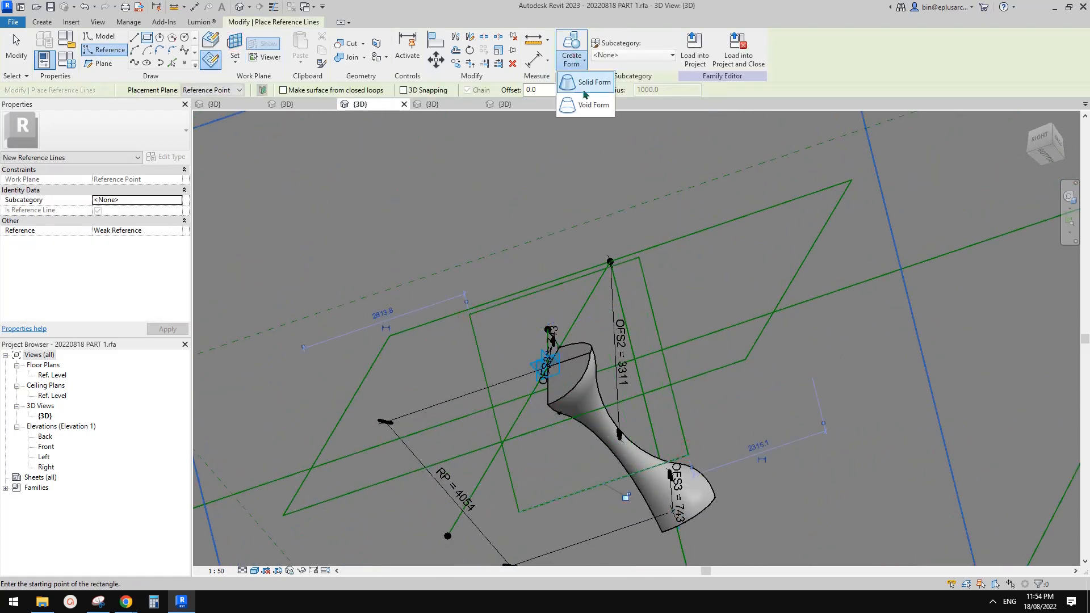
left_click(580, 104)
middle_click_drag(748, 348, 706, 415, "shift")
key("Escape")
scroll(667, 280, "down", 2)
scroll(670, 341, "up", 1)
scroll(630, 352, "down", 1)
scroll(580, 355, "up", 2)
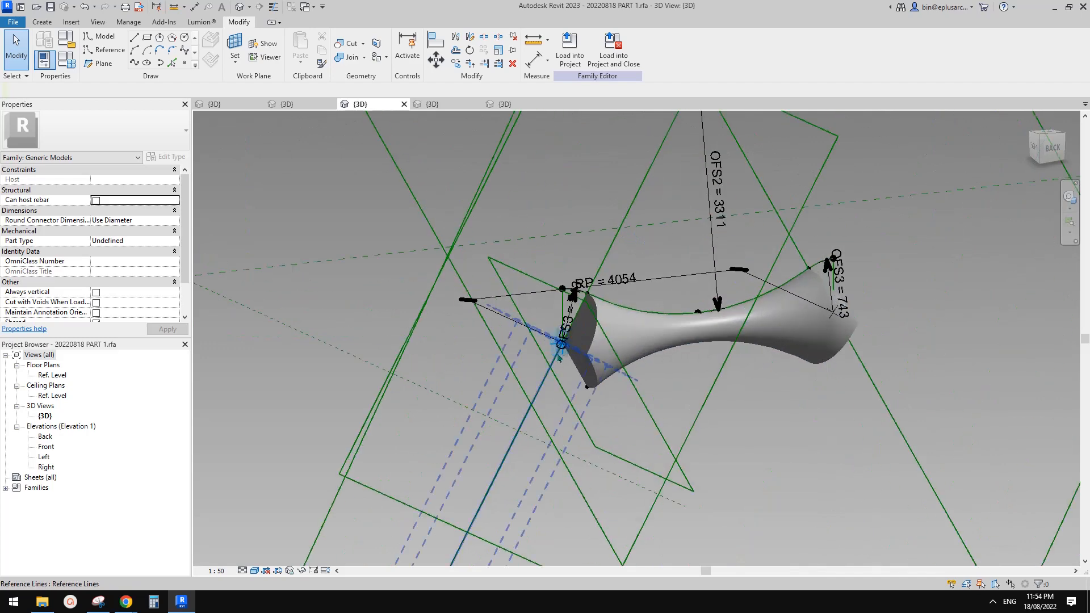
Flex the component by moving adaptive point 2 until the RP dimension is about 3188
left_click(575, 356)
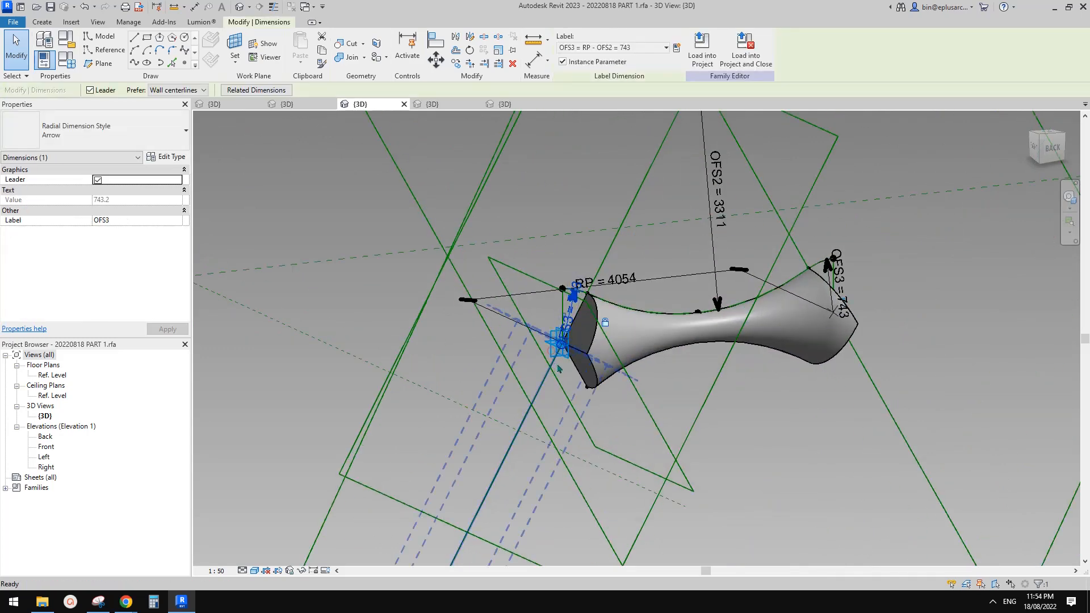
left_click(560, 347)
middle_click_drag(559, 347, 544, 371, "shift")
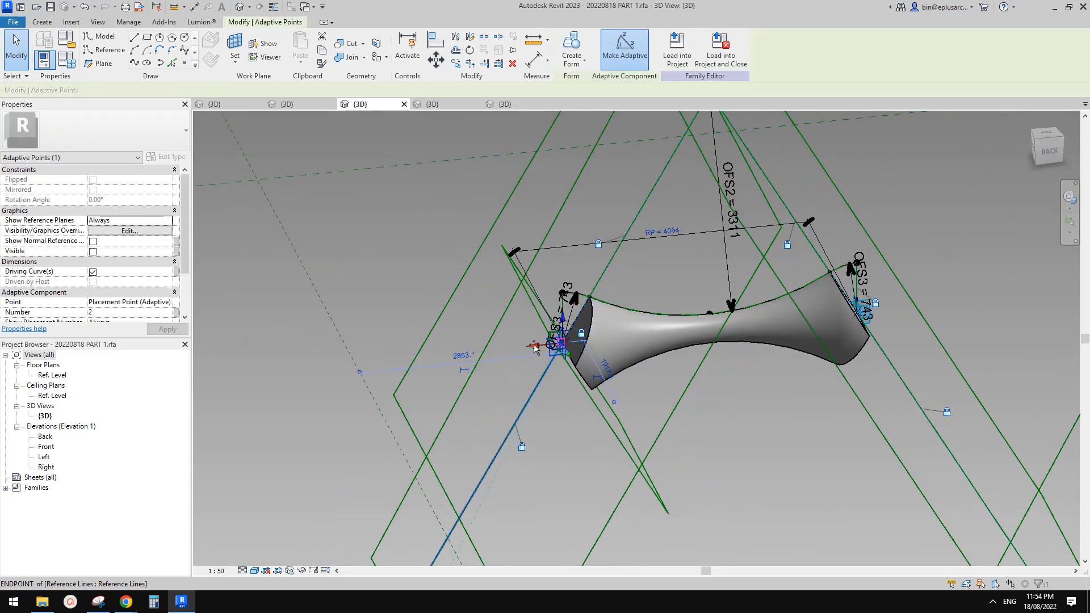
mouse_move(534, 345)
left_mouse_down()
mouse_move(434, 353)
mouse_move(653, 338)
mouse_move(544, 342)
left_mouse_up()
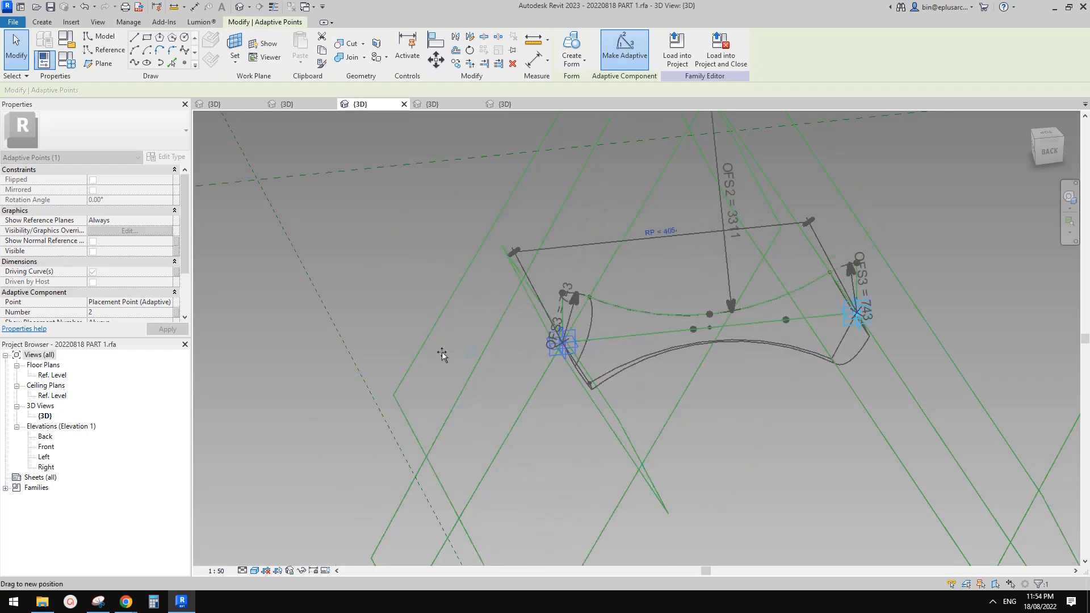
left_click_drag(434, 352, 603, 336)
left_click(716, 321)
middle_click_drag(718, 321, 738, 359, "shift")
Load the edited family into Family2 only, overwriting the existing version
left_click(577, 50)
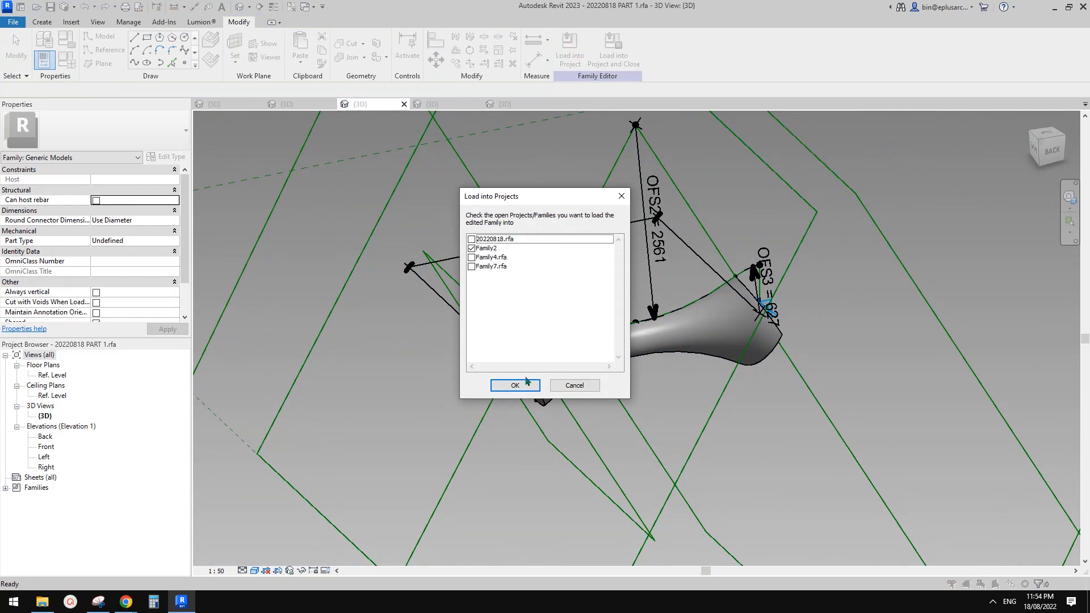
left_click(527, 381)
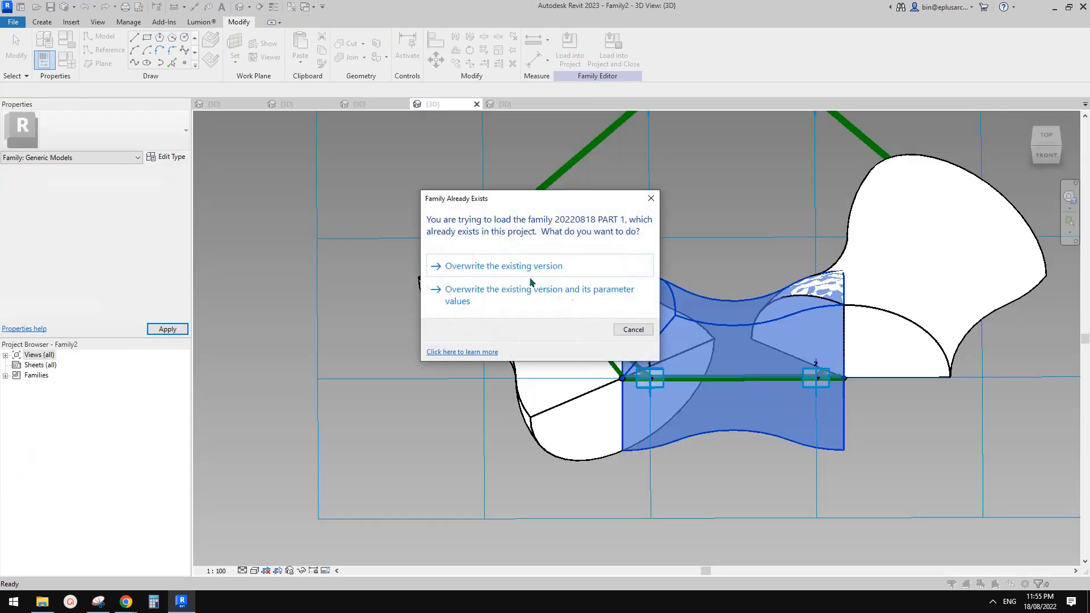
left_click(517, 267)
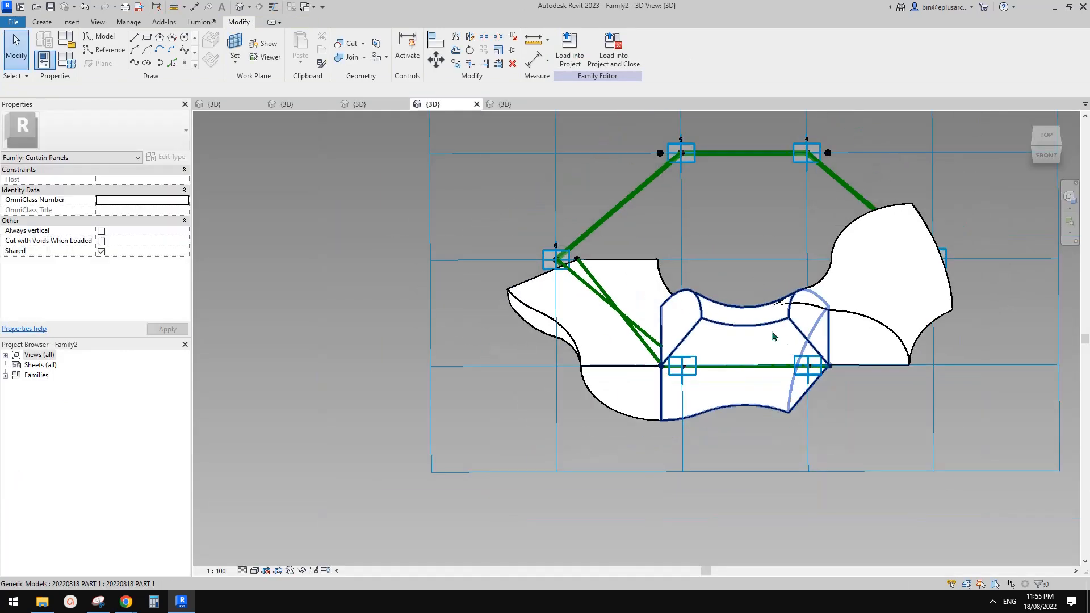
Select the three placed 20220818 PART 1 components and set their OFS1 type parameter to 200
middle_click_drag(772, 330, 855, 348, "shift")
left_click(851, 349)
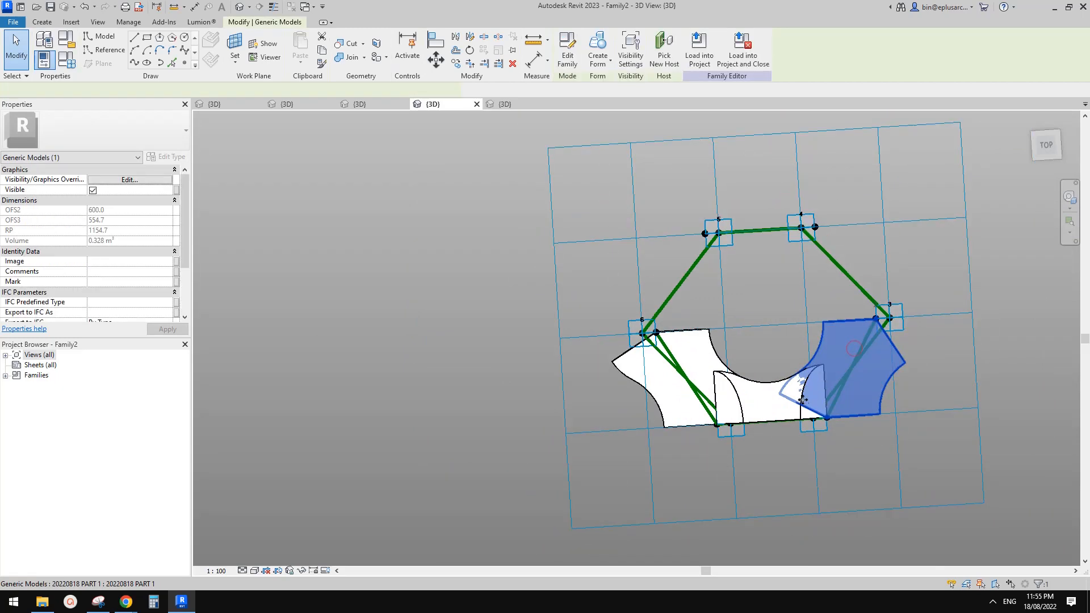
middle_click_drag(802, 399, 877, 159, "shift")
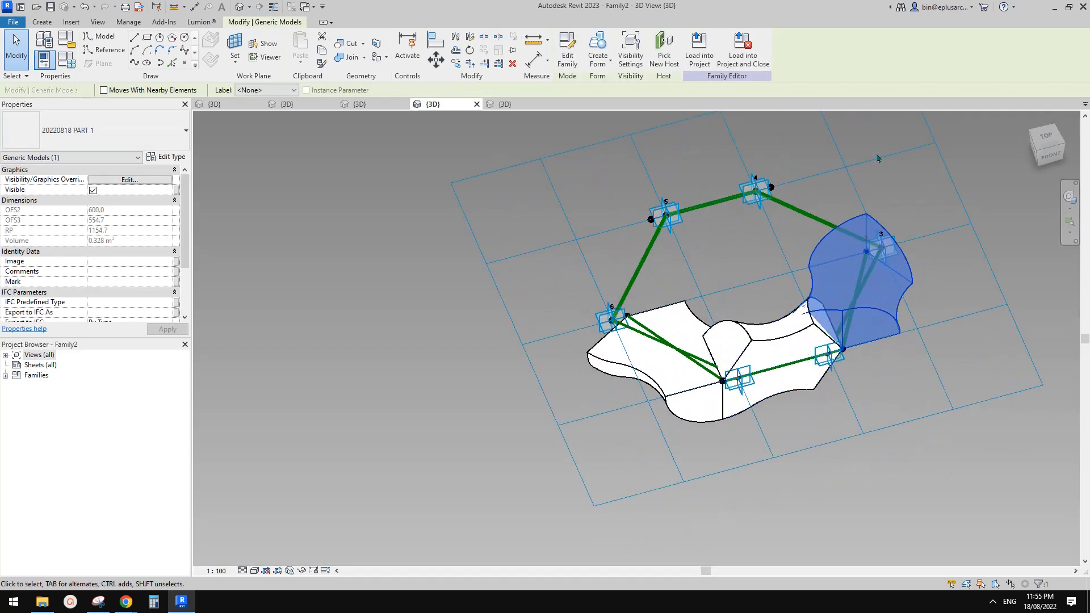
left_click(668, 365, "ctrl")
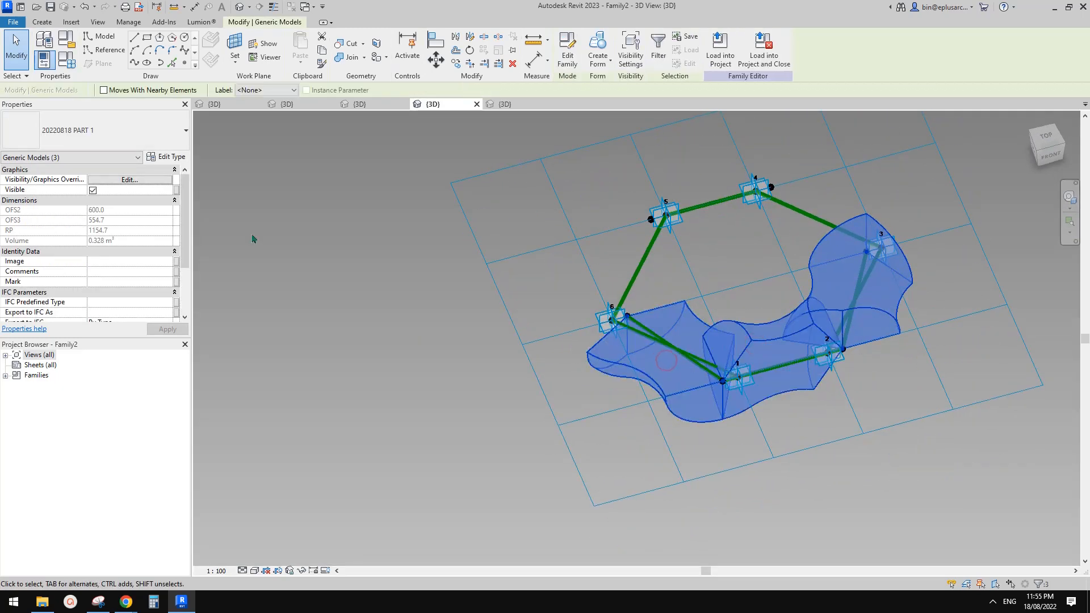
left_click(169, 148)
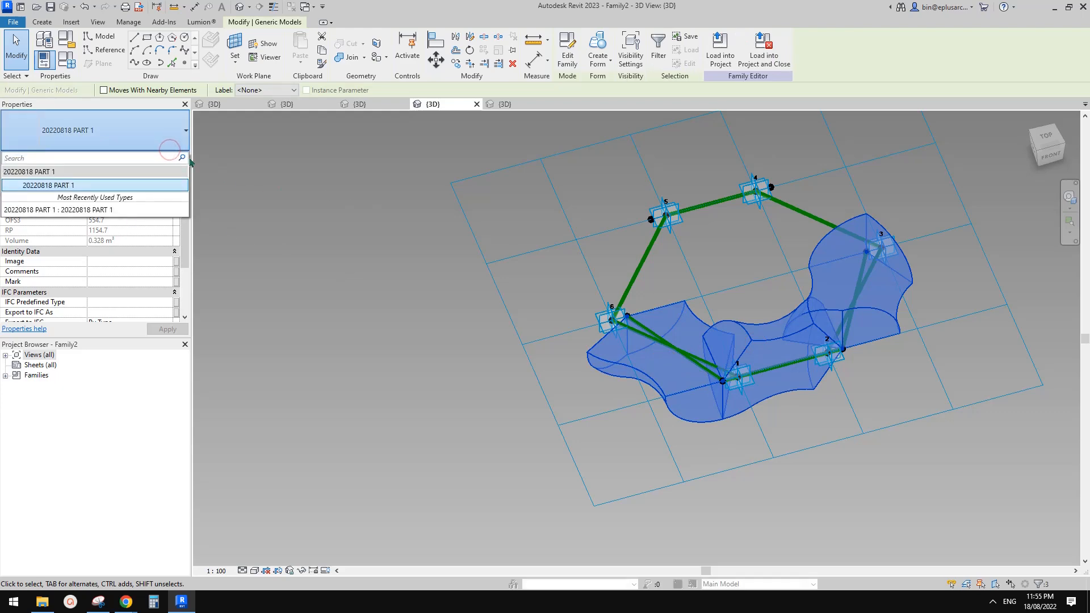
left_click(166, 157)
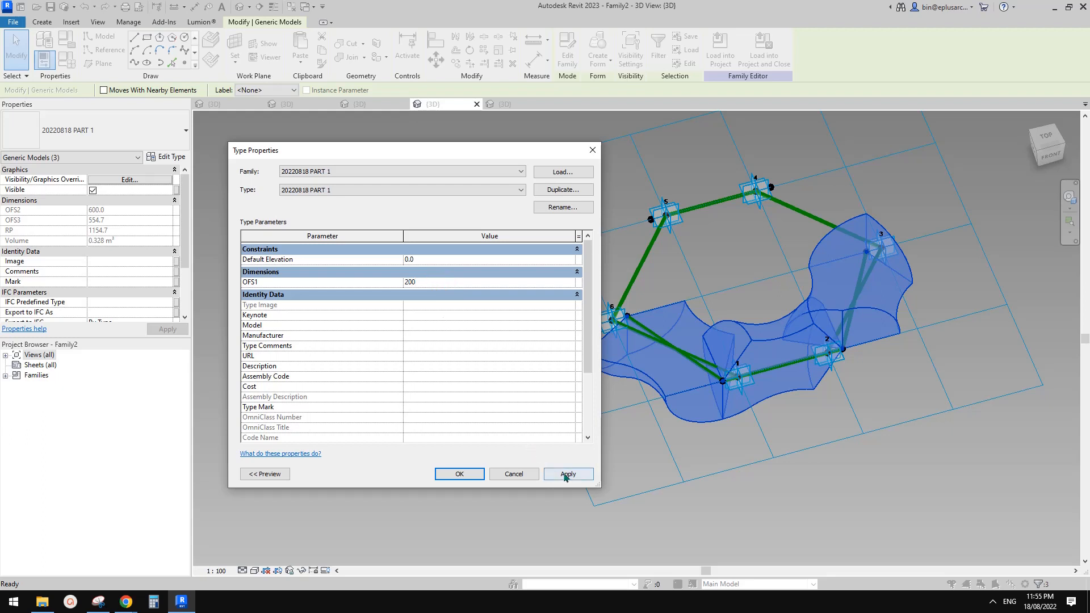
left_click(569, 473)
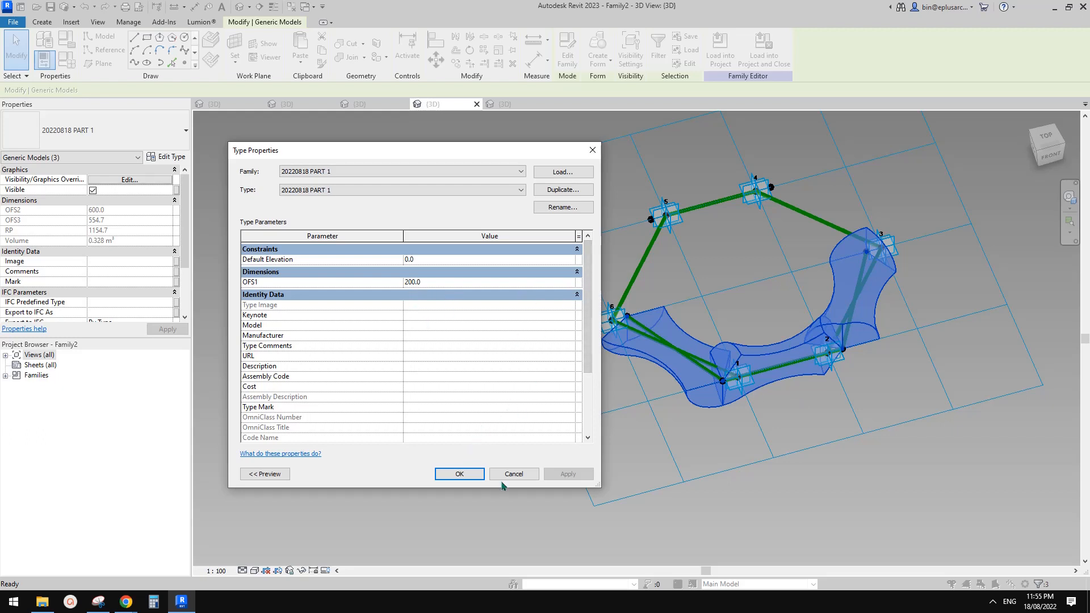
left_click(470, 477)
middle_click_drag(761, 407, 734, 477, "shift")
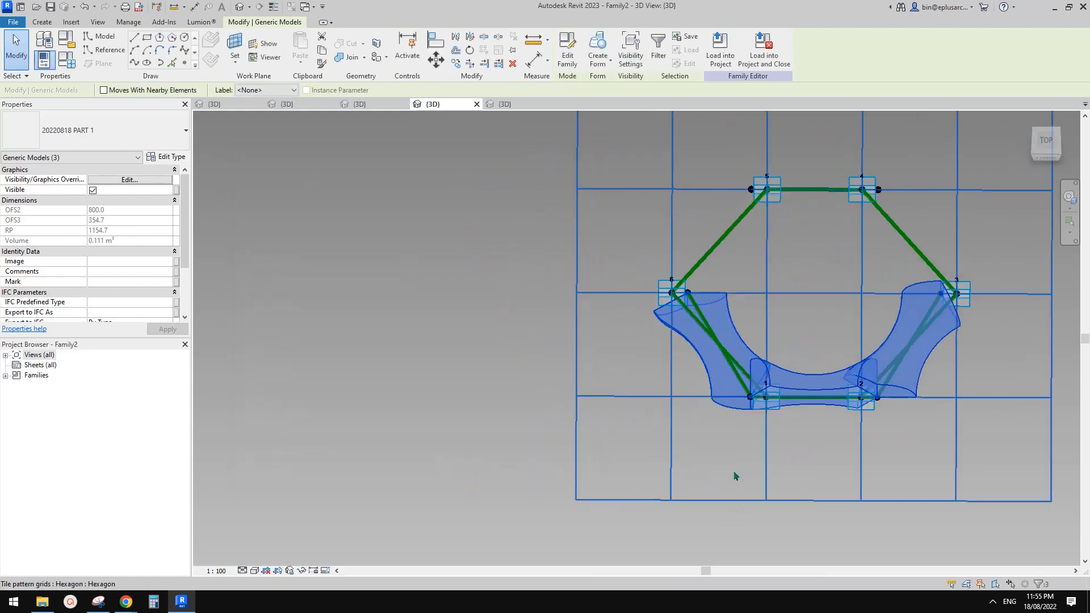
left_click(709, 454)
Open the family of the component between points 6 and 1 for editing
scroll(706, 423, "down", 2)
middle_click_drag(705, 417, 675, 421)
middle_click_drag(675, 422, 713, 499, "shift")
scroll(742, 439, "up", 2)
mouse_move(738, 439)
middle_mouse_down("shift")
mouse_move(757, 445)
mouse_move(748, 447)
middle_mouse_up("shift")
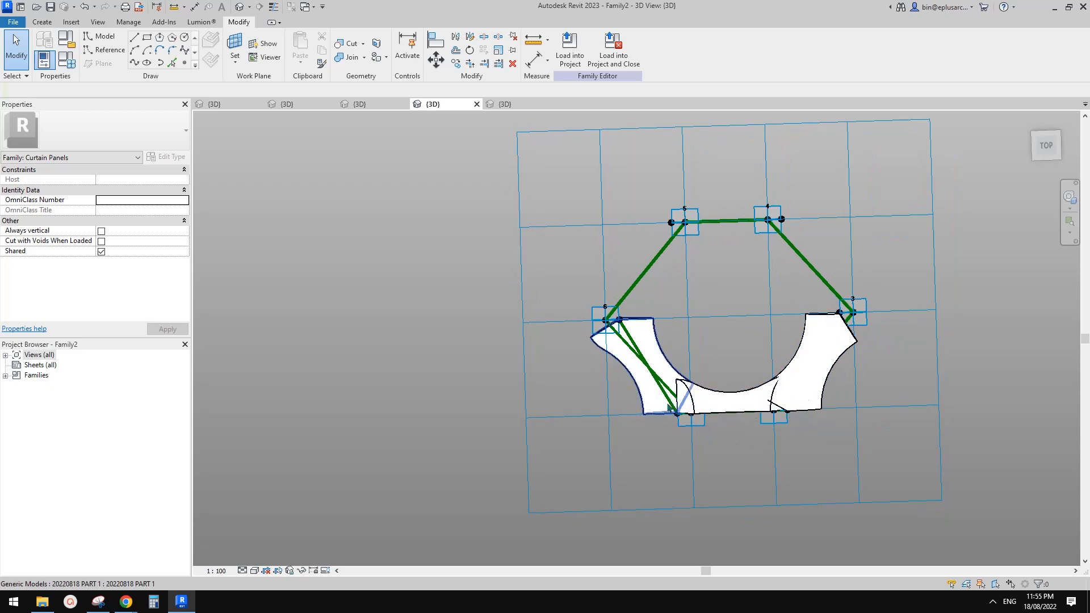
left_click(778, 397)
left_click(653, 411)
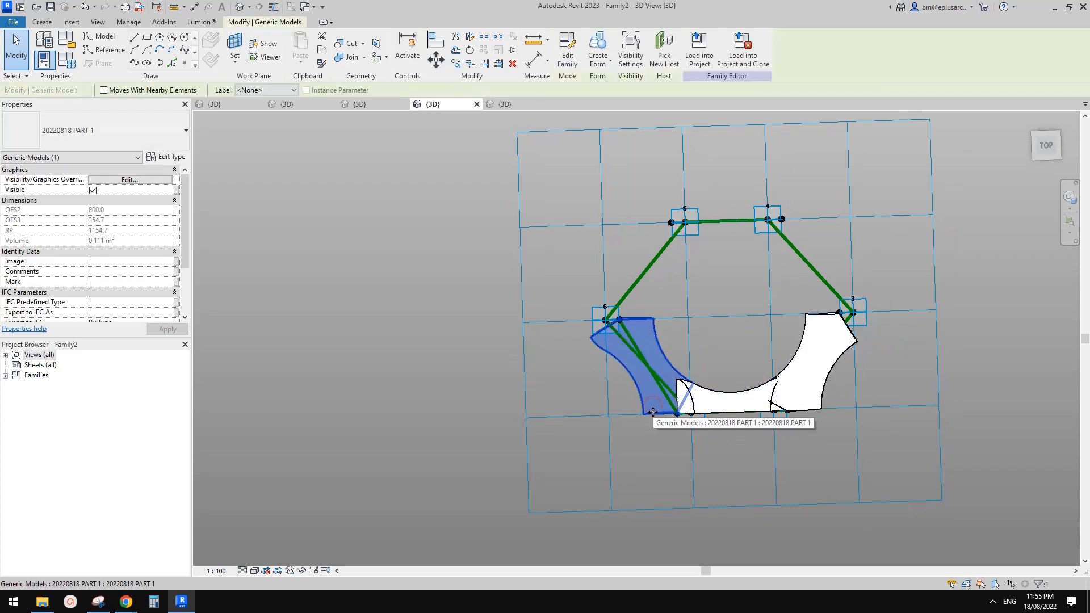
left_click(567, 48)
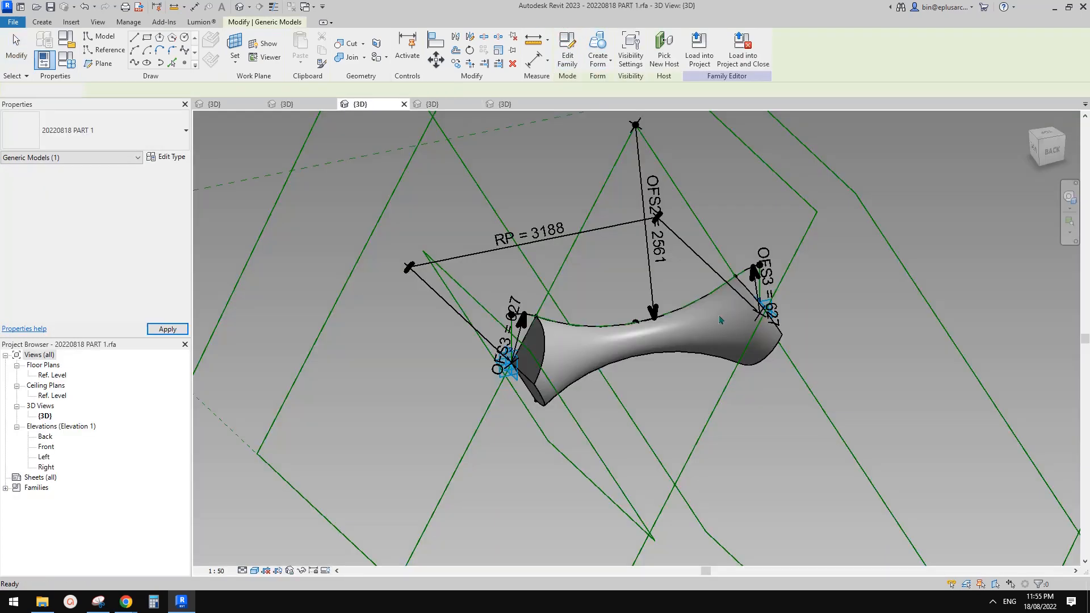
Associate the revolved form's Start Angle with a new instance family parameter named A1
scroll(562, 364, "up", 4)
left_click(595, 360)
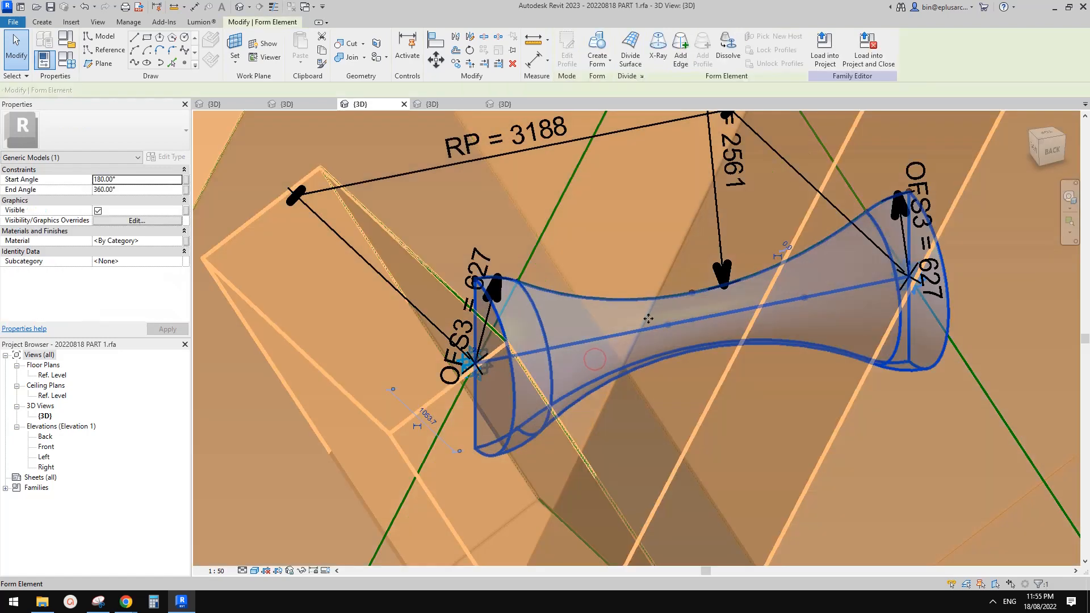
scroll(649, 319, "down", 3)
scroll(585, 296, "up", 2)
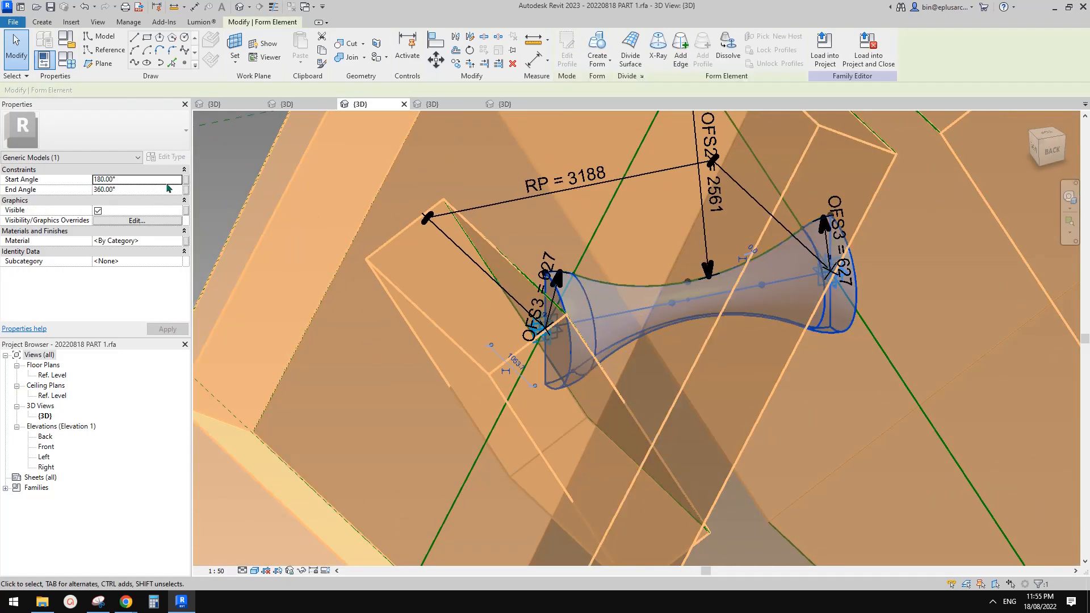
left_click(185, 179)
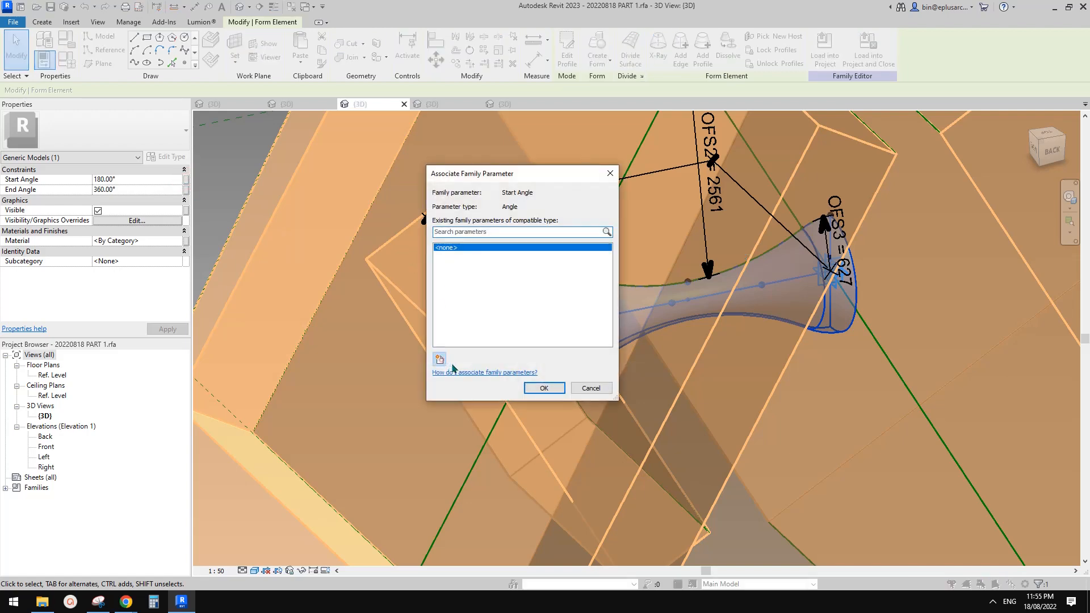
left_click(439, 359)
type("a")
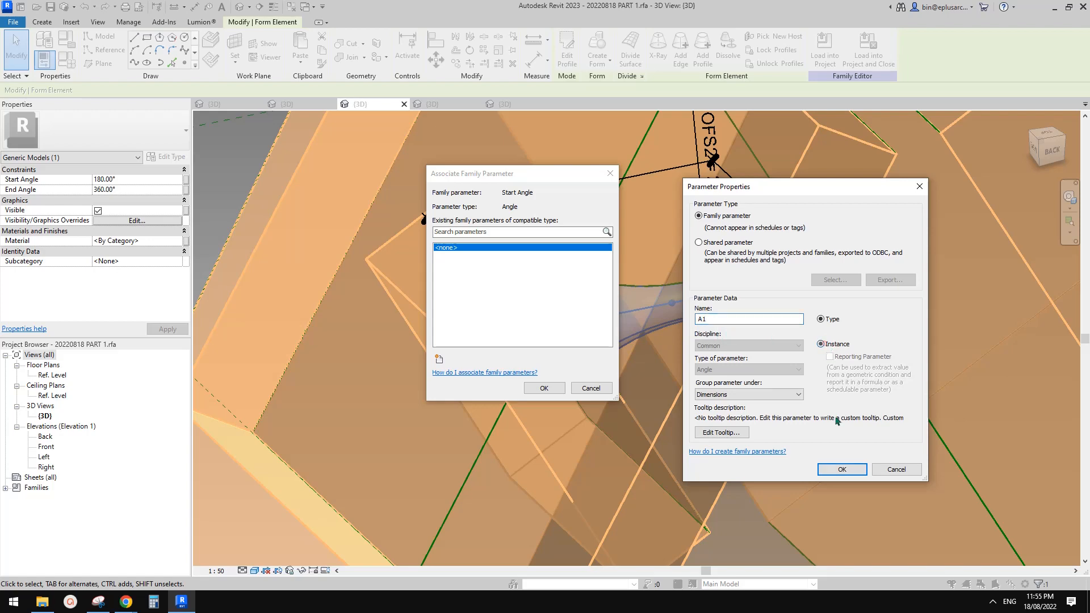
left_click(842, 470)
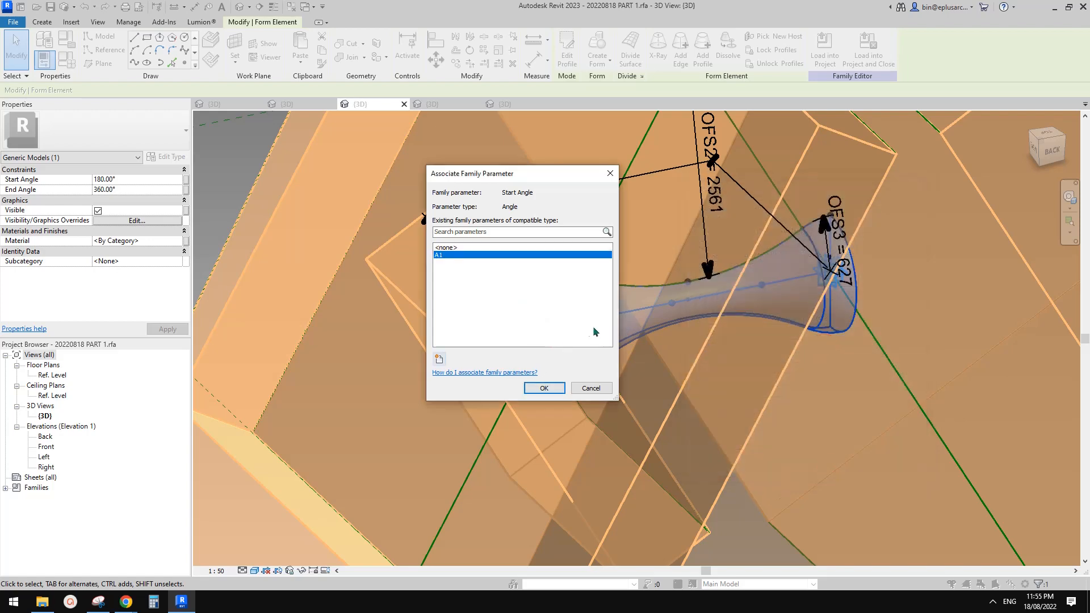
left_click(544, 389)
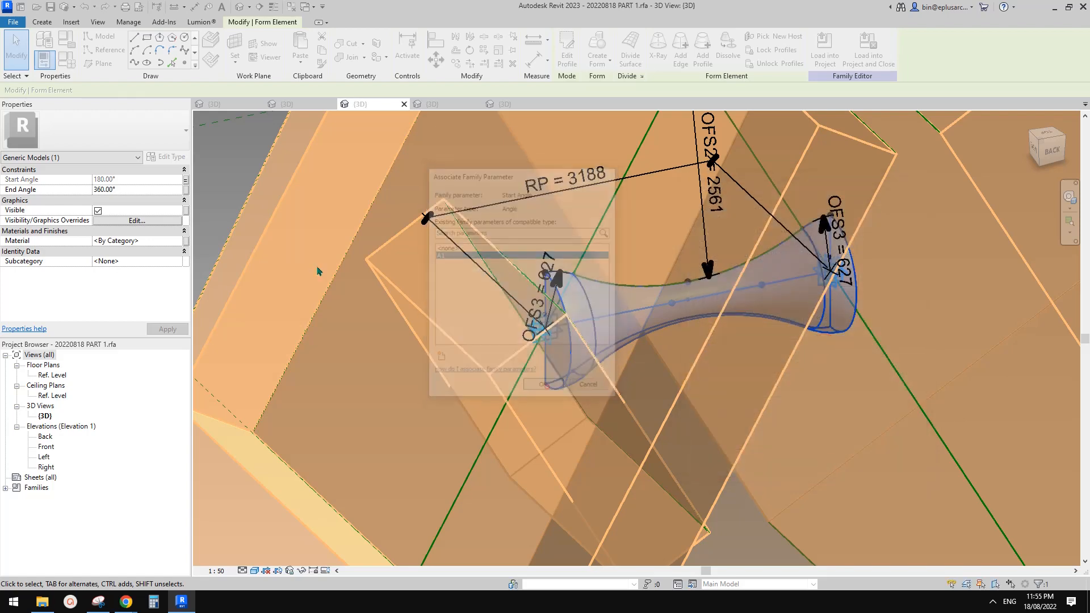
Associate the revolved form's End Angle with a new instance family parameter named A2 and reload the family into Family2, overwriting the existing version
left_click(185, 190)
left_click(439, 360)
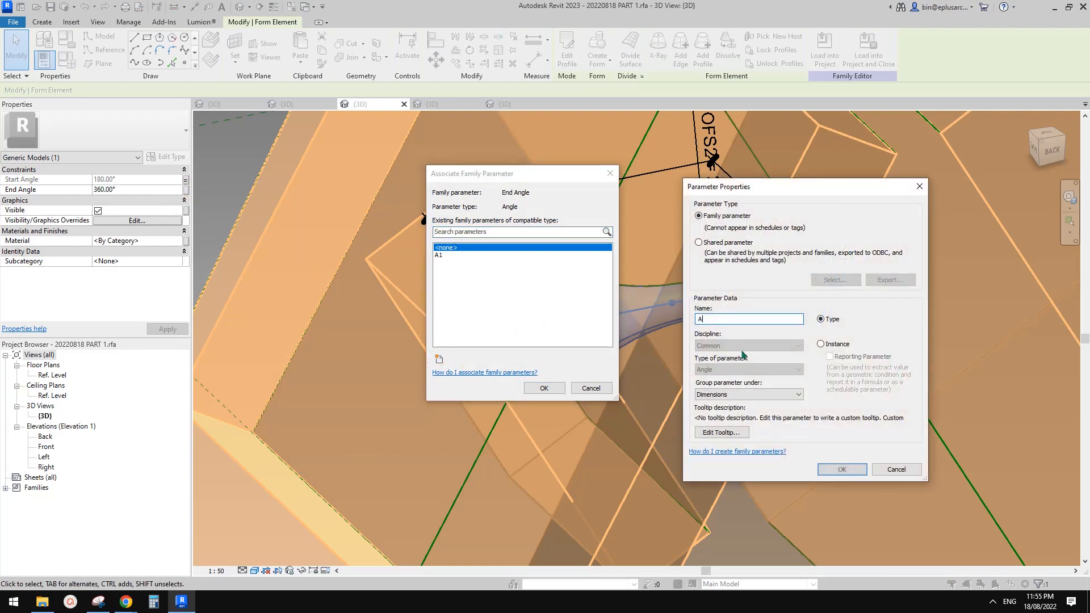
left_click(842, 470)
key("Return")
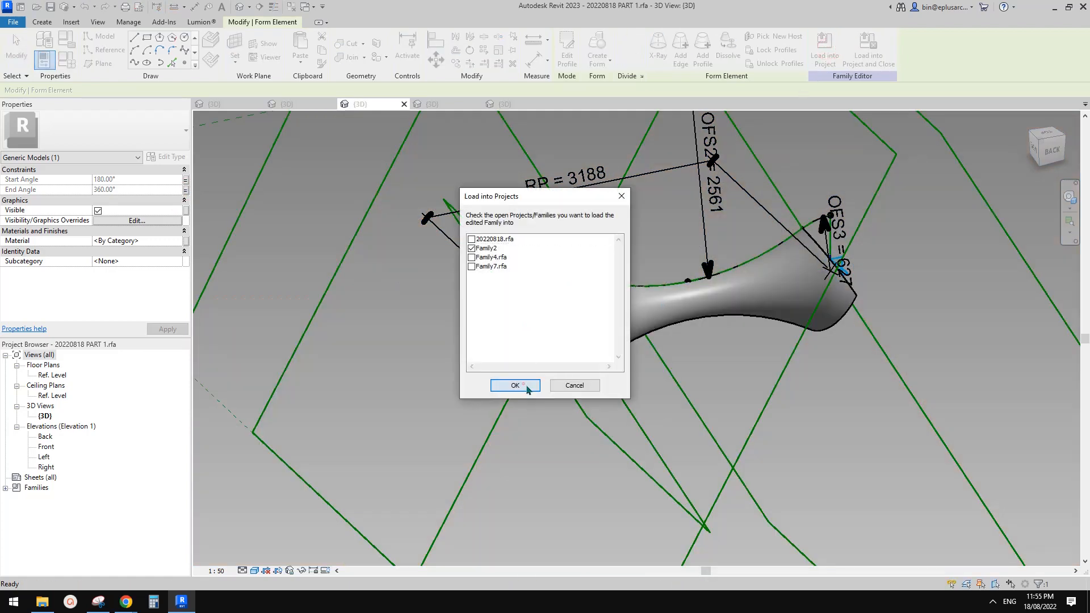
left_click(527, 386)
left_click(541, 263)
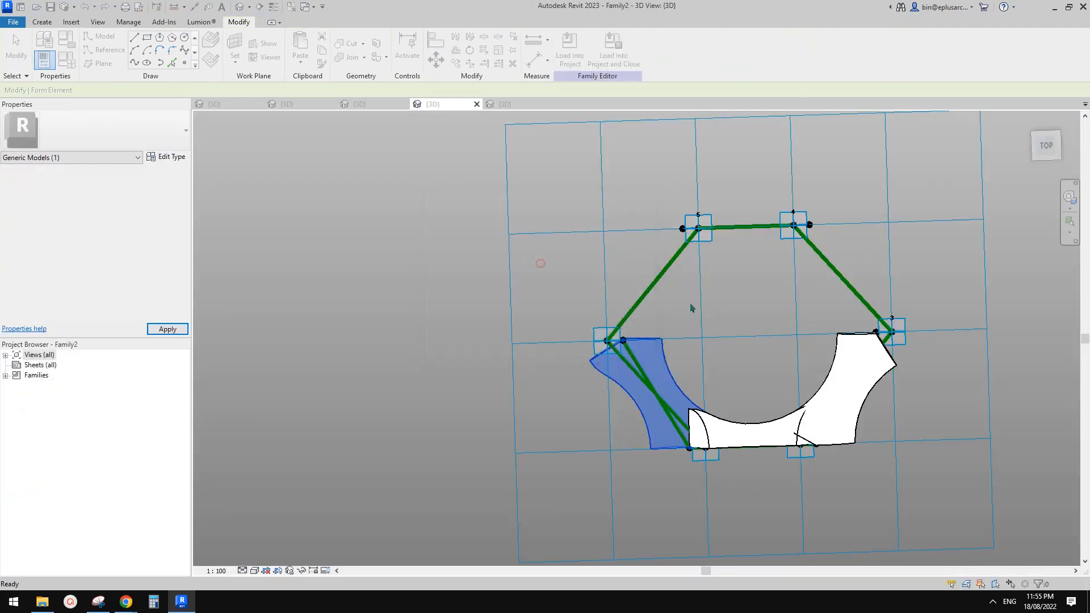
Set the component between points 6 and 1 to an A1 angle of 0° and an A2 angle of 180°
scroll(704, 390, "up", 1)
middle_click_drag(704, 390, 679, 387)
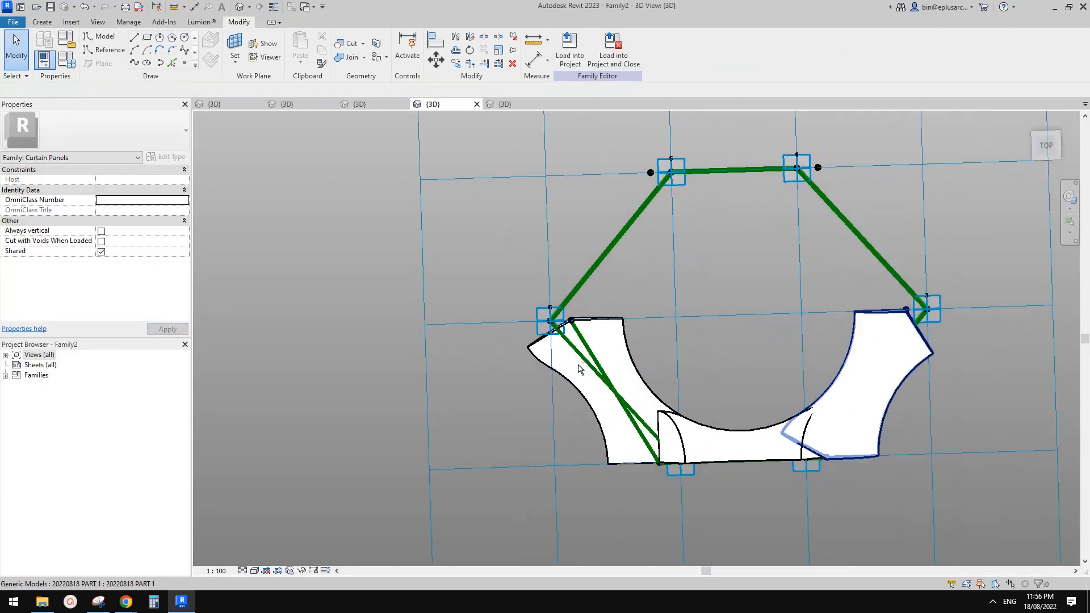
middle_click_drag(587, 321, 592, 294, "shift")
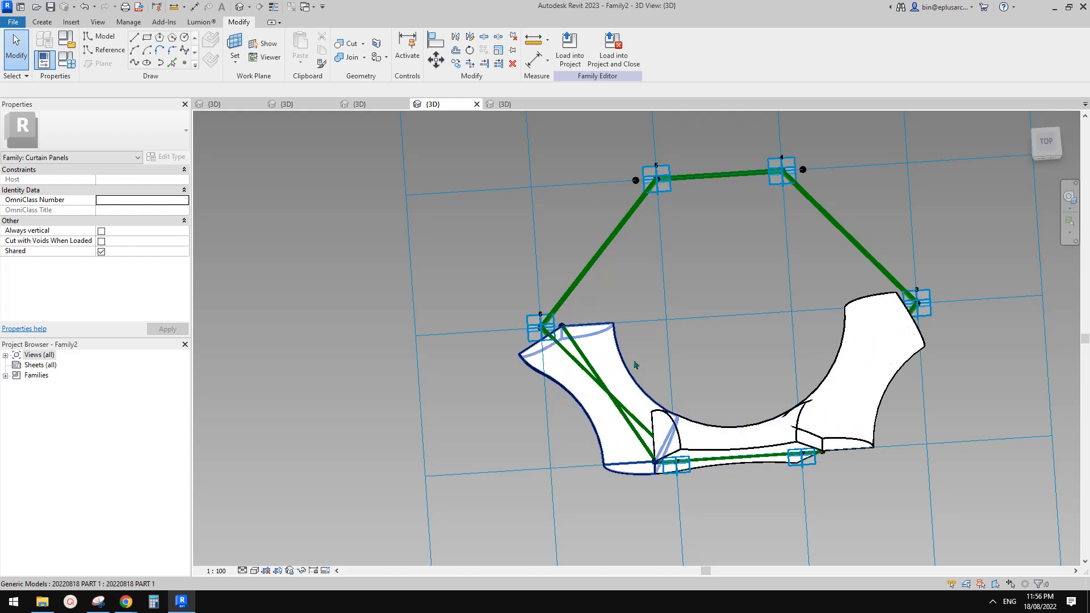
middle_click_drag(635, 364, 501, 346, "shift")
scroll(711, 426, "up", 2)
scroll(724, 423, "down", 1)
left_click(655, 382)
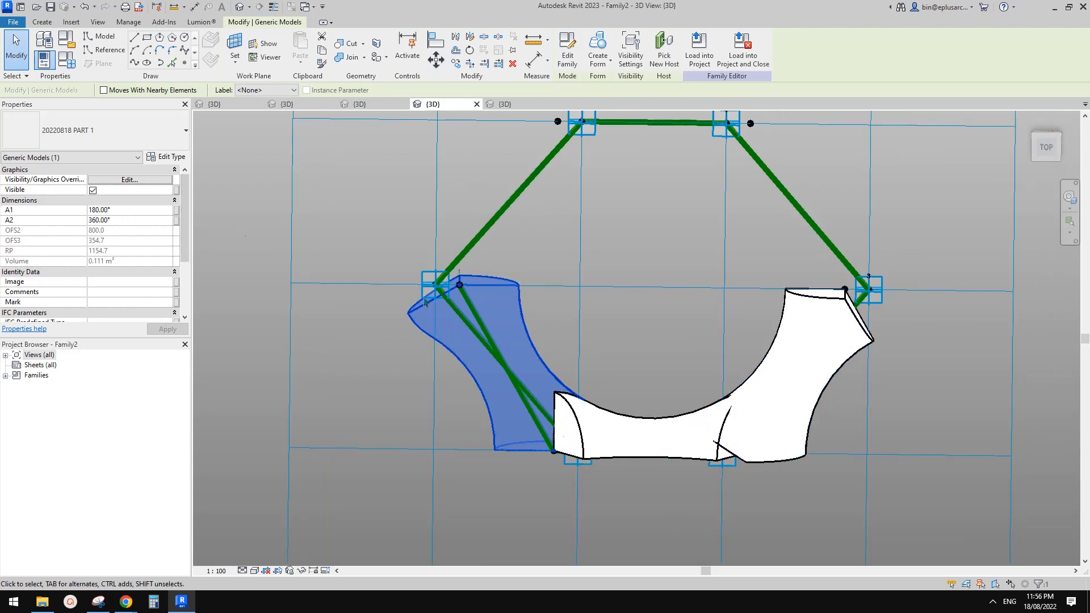
left_click(147, 211)
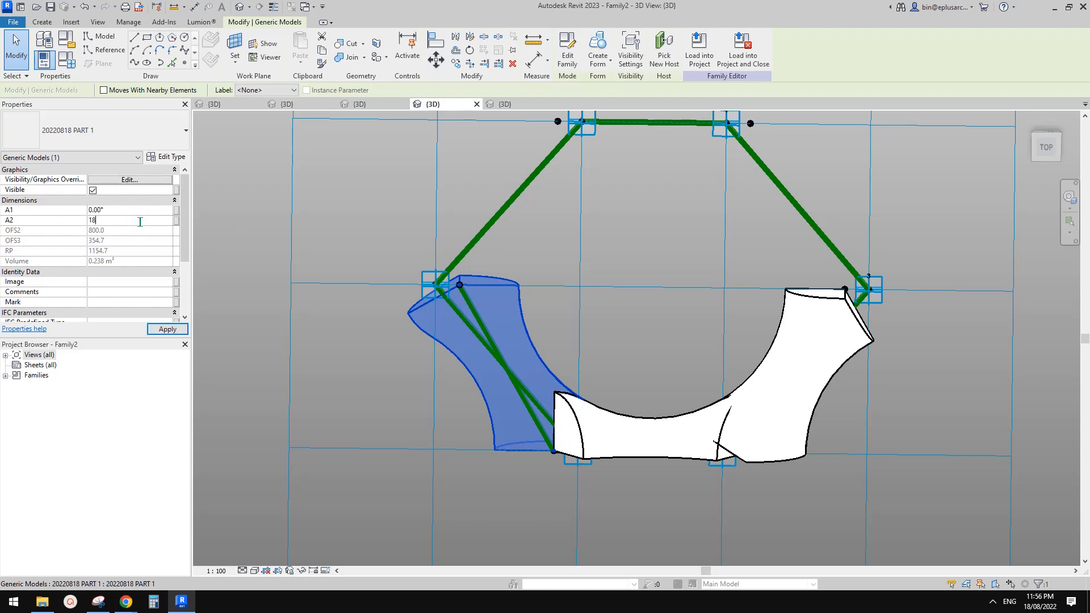
left_click(613, 325)
Try an A1 angle of 90° and an A2 angle of 270° on the component between points 1 and 2
scroll(610, 335, "down", 3)
middle_click_drag(620, 358, 696, 335, "shift")
scroll(702, 346, "up", 2)
left_click(755, 365)
middle_click_drag(689, 241, 673, 337, "shift")
left_click(630, 391)
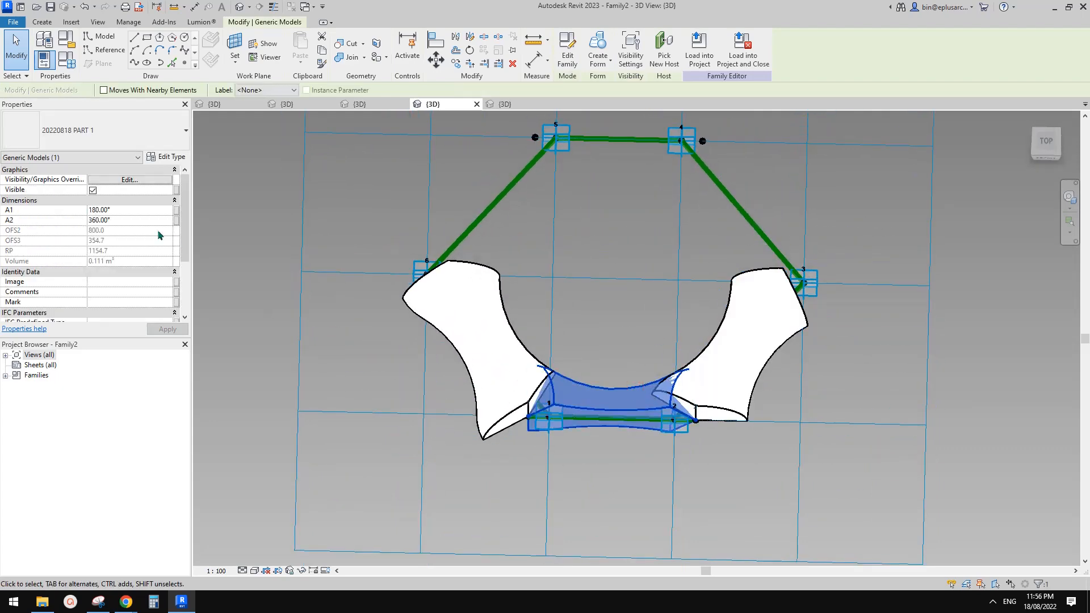
left_click(144, 210)
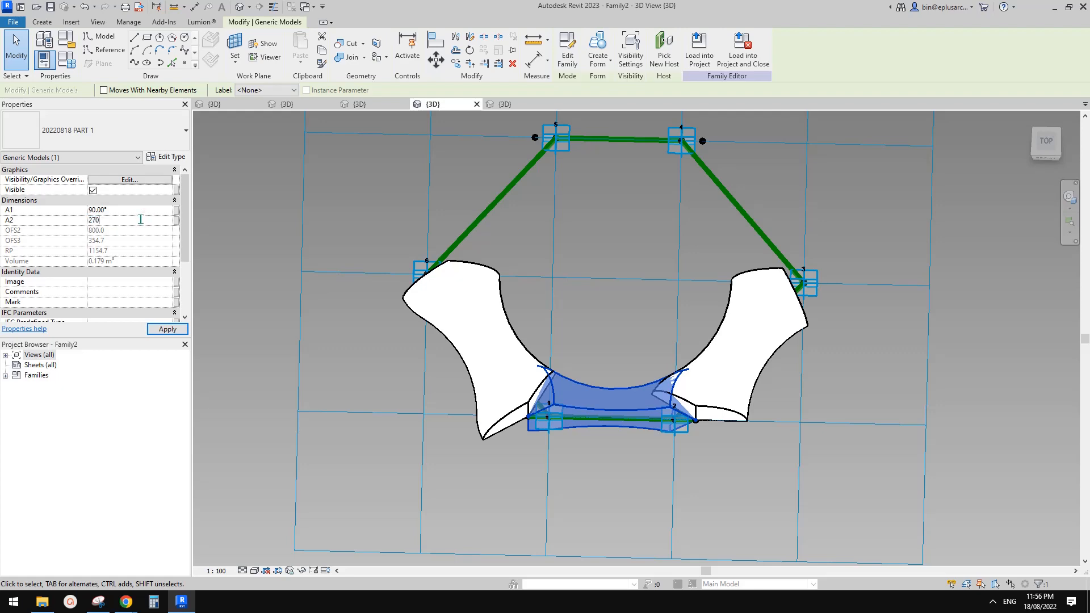
key("Return")
middle_click_drag(511, 267, 522, 132, "shift")
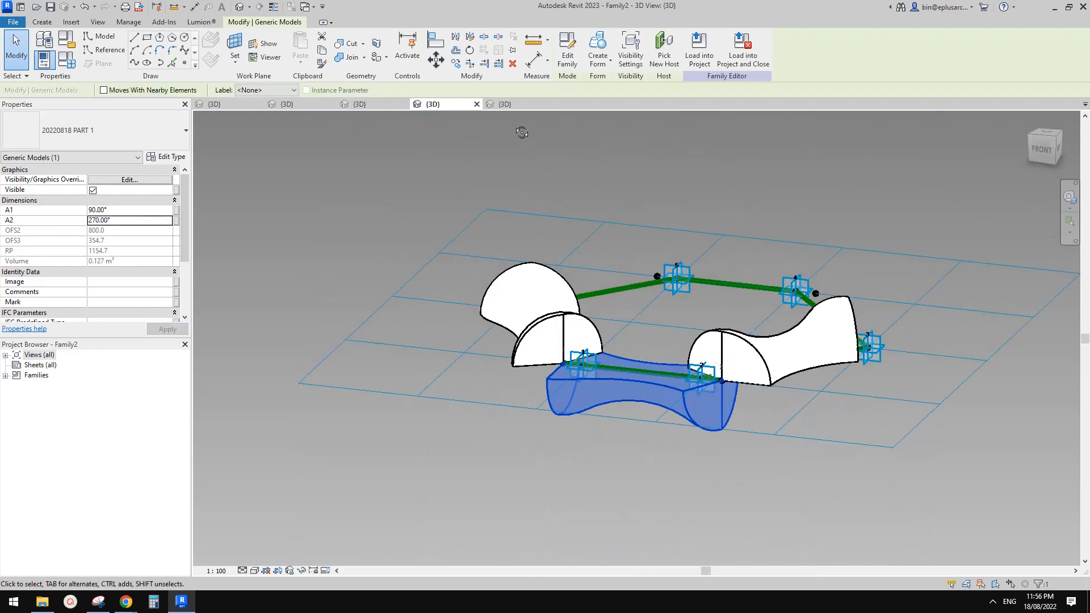
Set the A1 angle of the component between points 1 and 2 to -90° and adjust its A2 angle so the half revolve faces upward
left_click(131, 211)
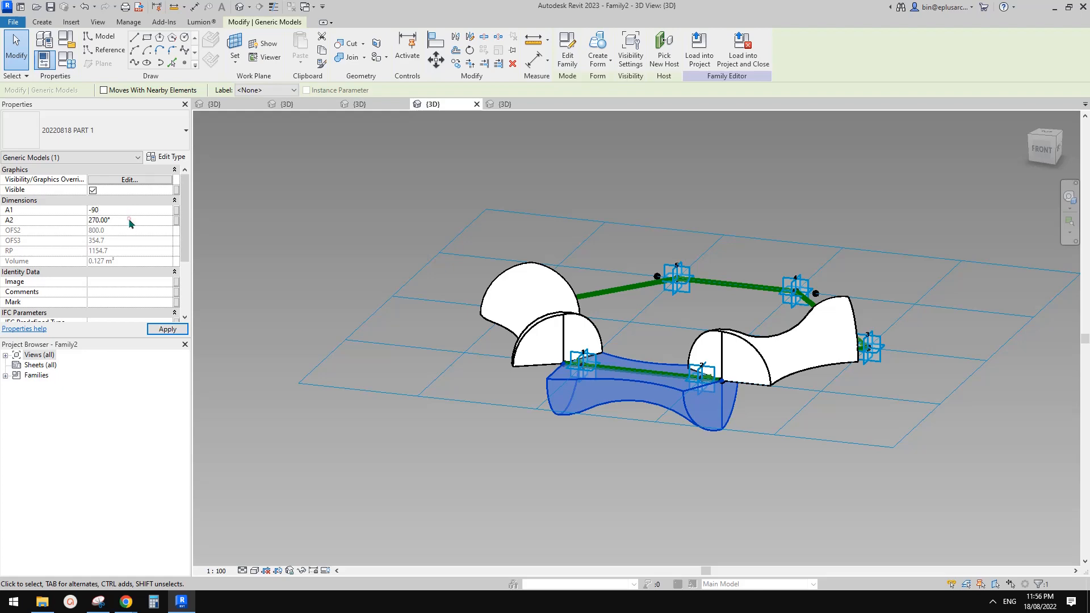
left_click(683, 233)
Examine from above and the side how the ends of the three components meet at points 1 and 2
middle_click_drag(765, 275, 749, 309, "shift")
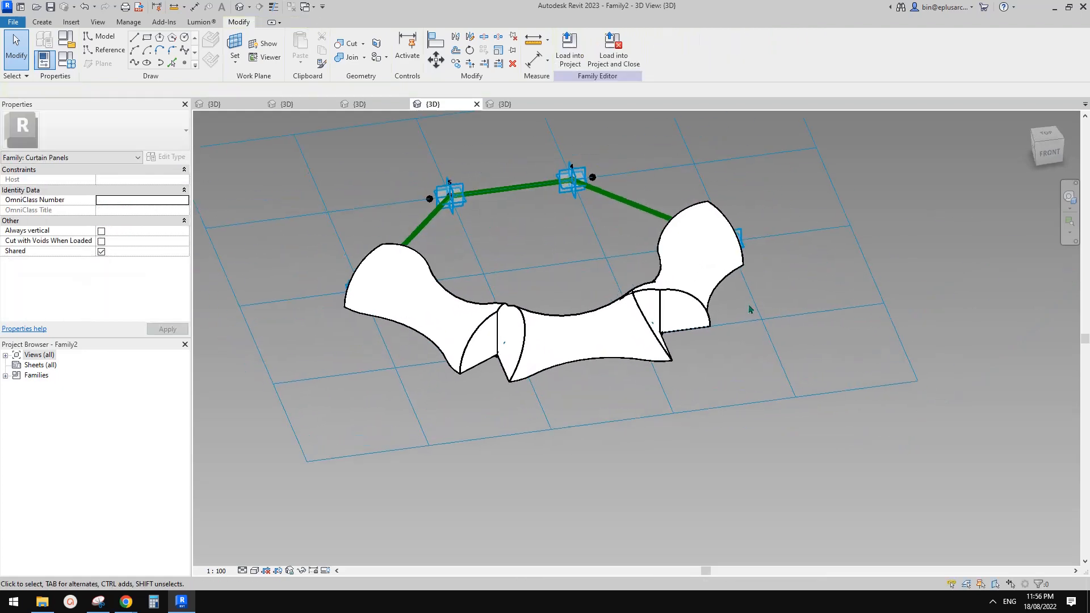
scroll(748, 311, "down", 1)
middle_click_drag(650, 341, 624, 419, "shift")
middle_click_drag(623, 358, 598, 422, "shift")
scroll(628, 413, "up", 2)
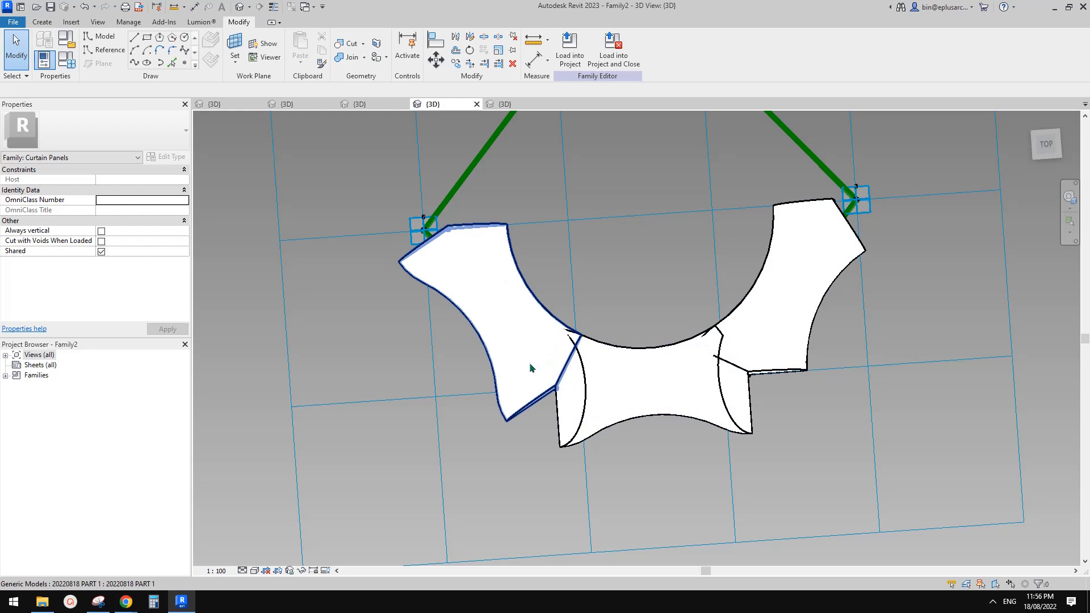
middle_click_drag(552, 393, 525, 429, "shift")
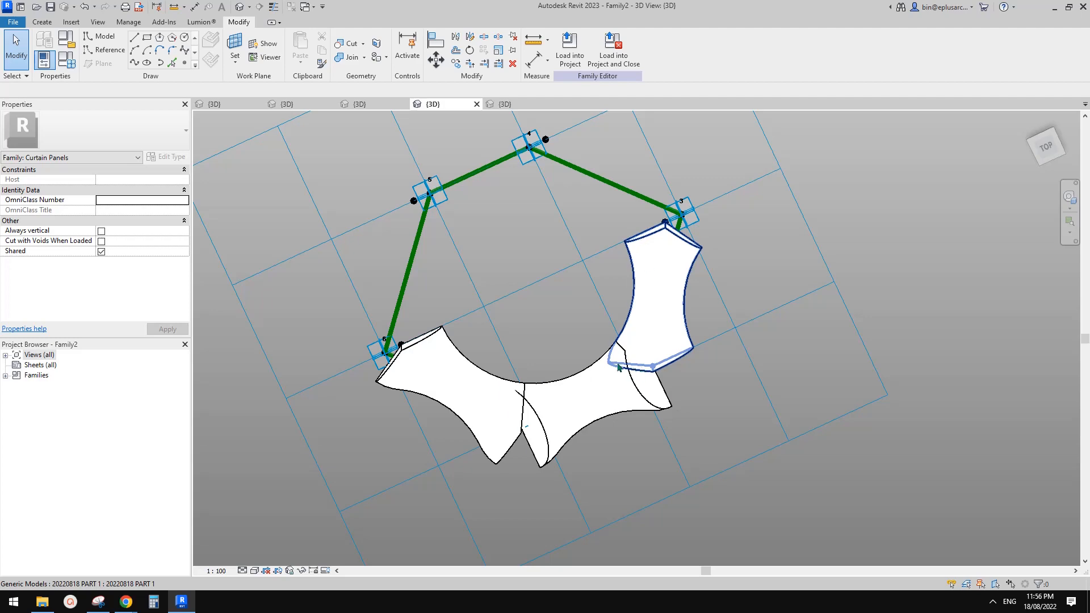
middle_click_drag(591, 357, 633, 305)
middle_click_drag(617, 373, 599, 359, "shift")
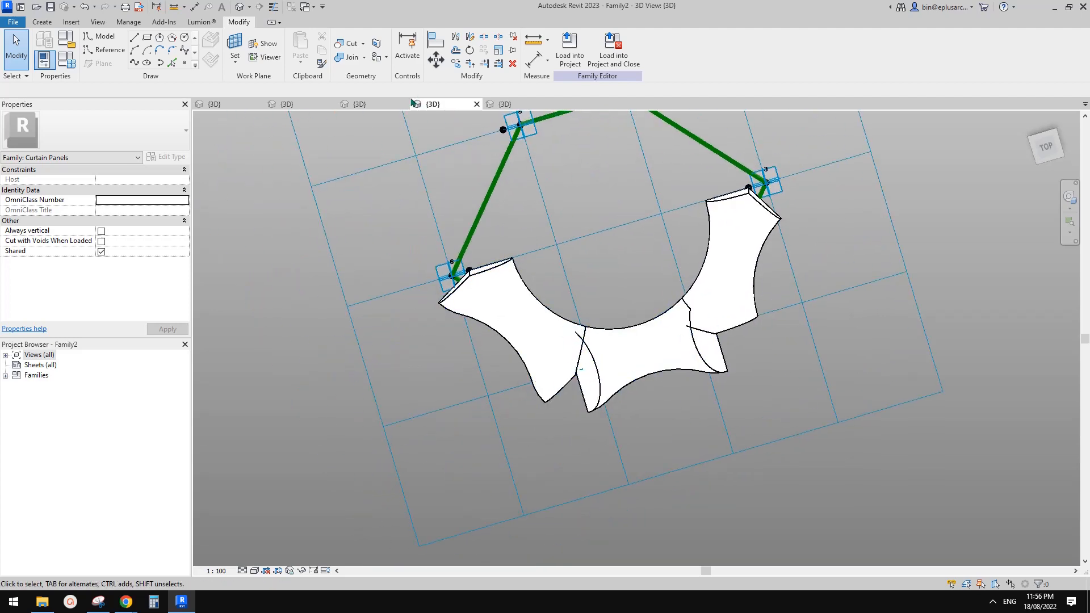
In the 20220818 PART 1 family, set the default A1 angle to 90° and the default A2 angle to 270°
left_click(387, 105)
scroll(584, 310, "up", 2)
middle_click_drag(614, 319, 649, 218, "shift")
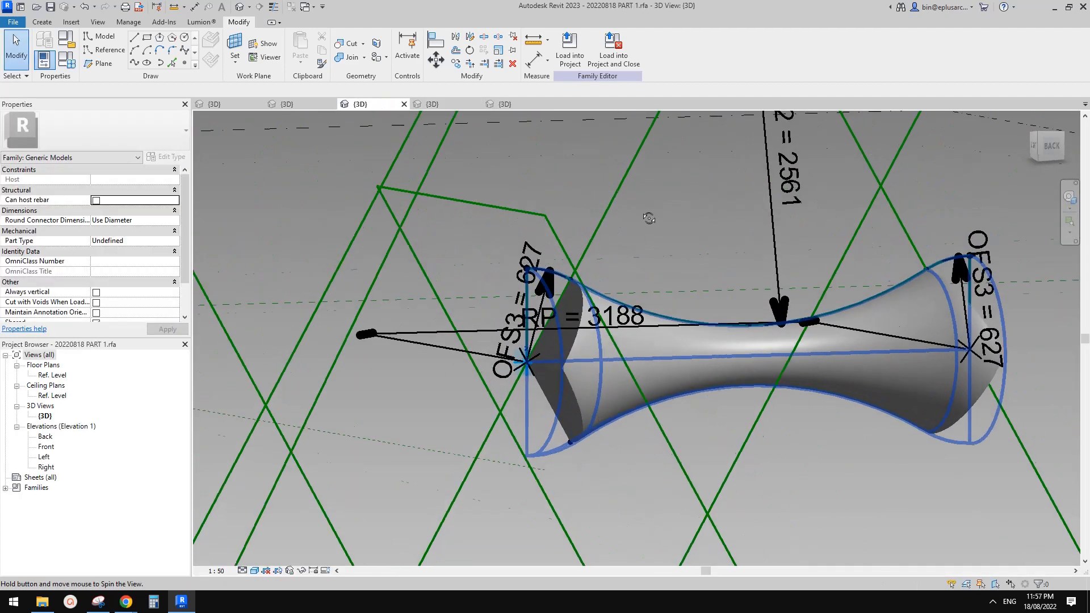
scroll(625, 238, "down", 1)
middle_click_drag(585, 298, 517, 261)
key("Escape")
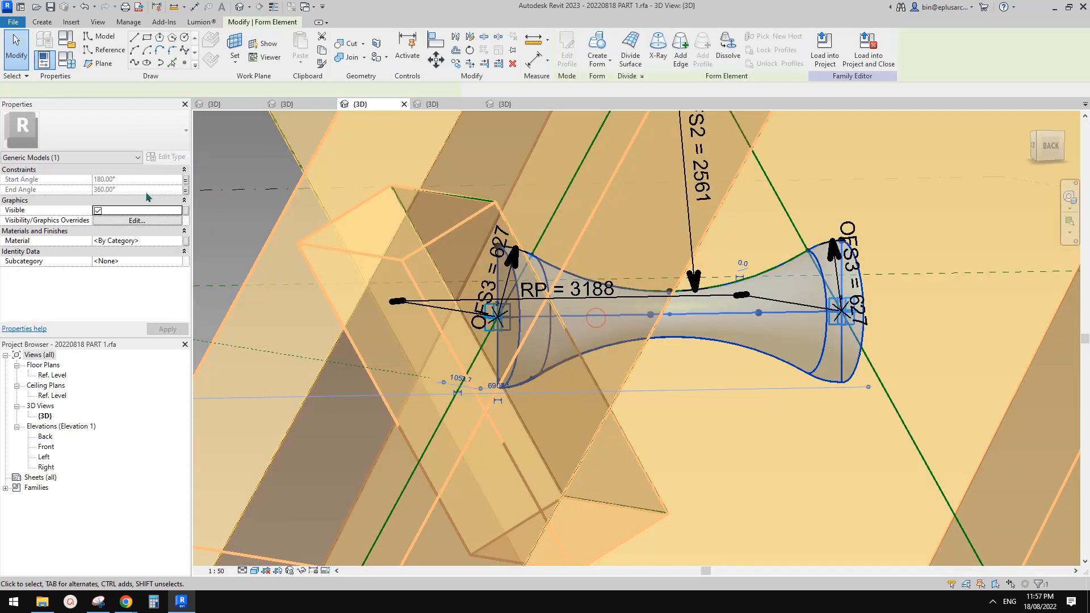
left_click(69, 59)
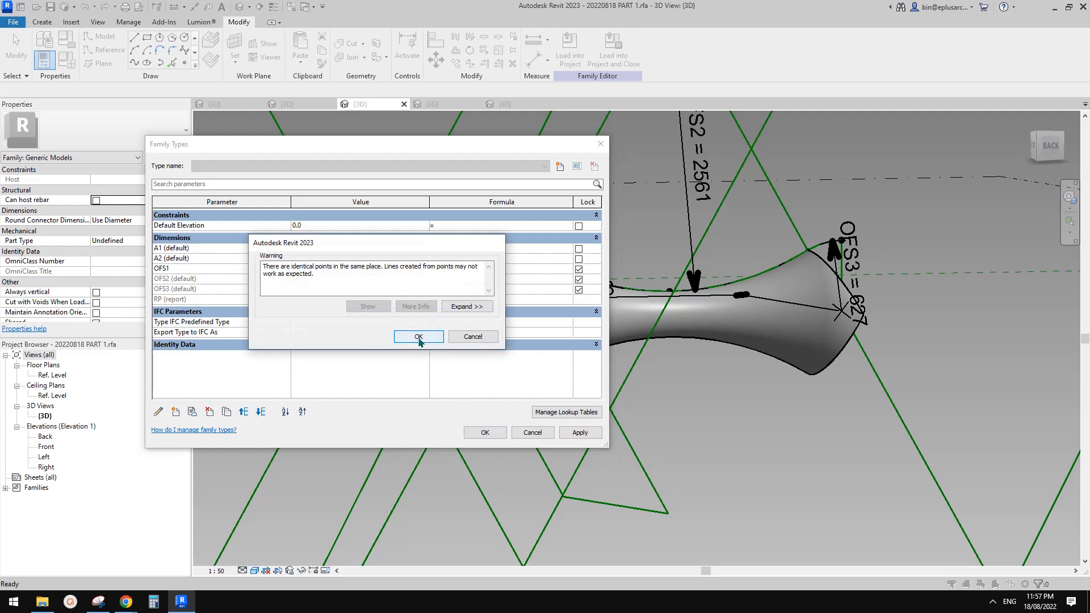
left_click(436, 343)
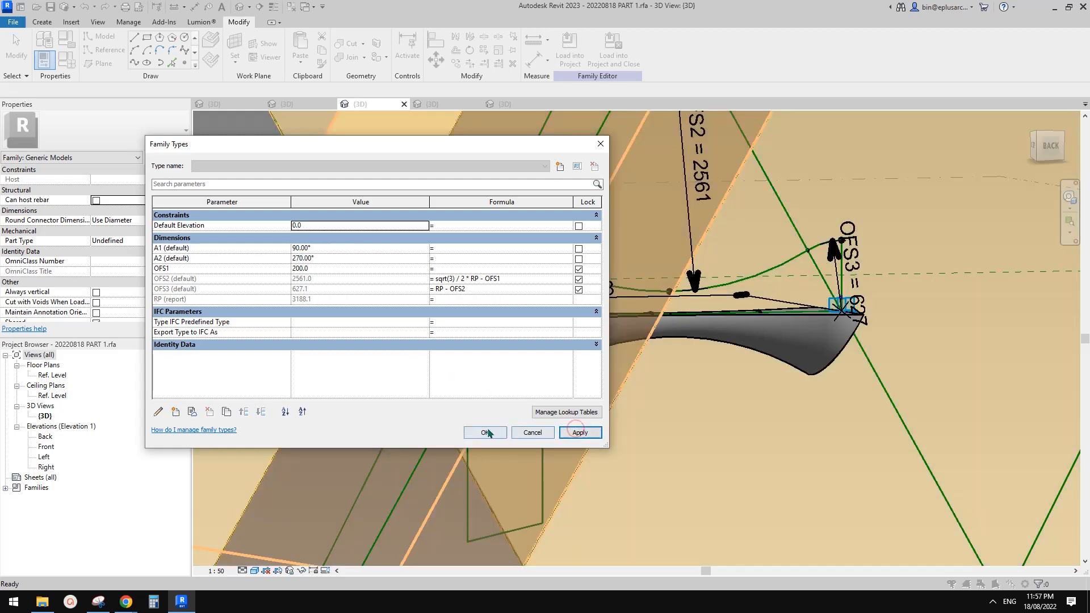
left_click(487, 433)
Try repositioning a reference point at the end corner of the half revolve's edge, and undo it
scroll(638, 331, "down", 1)
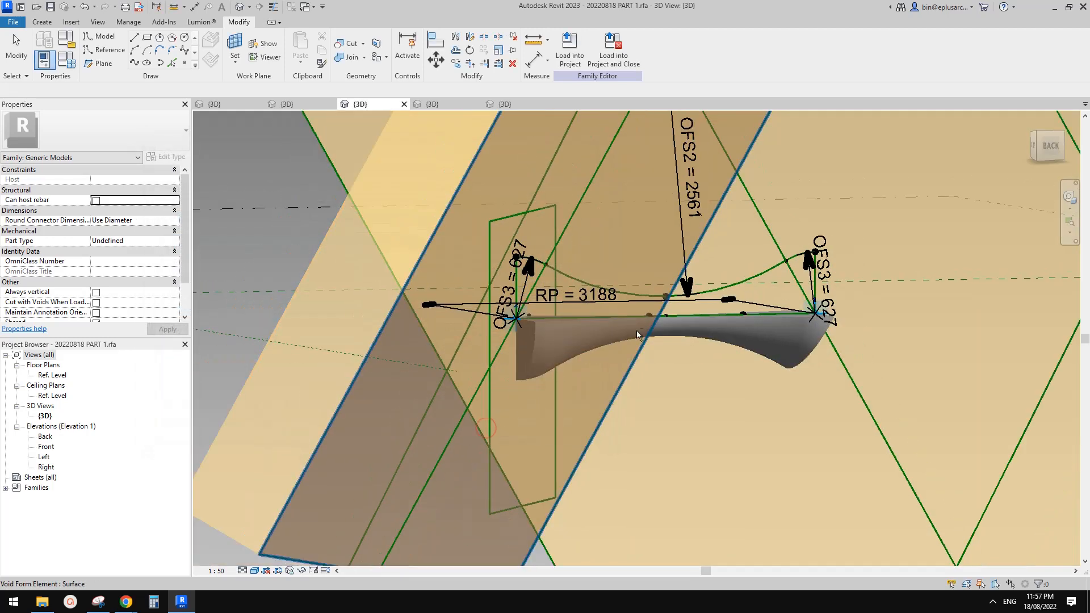
middle_click_drag(639, 331, 685, 411, "shift")
middle_click_drag(631, 339, 713, 505, "shift")
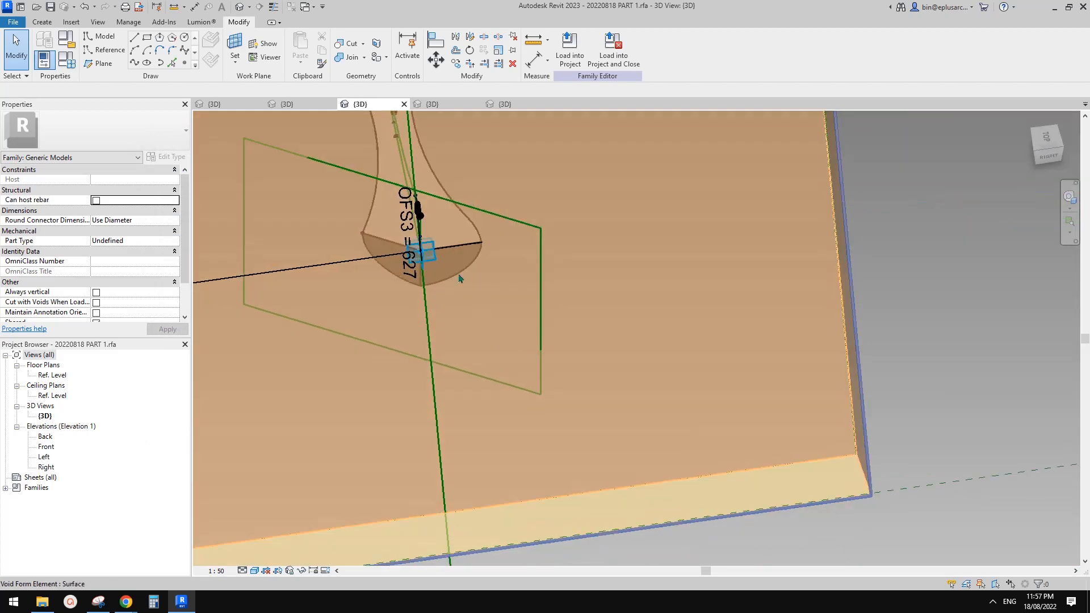
middle_click_drag(459, 278, 668, 390)
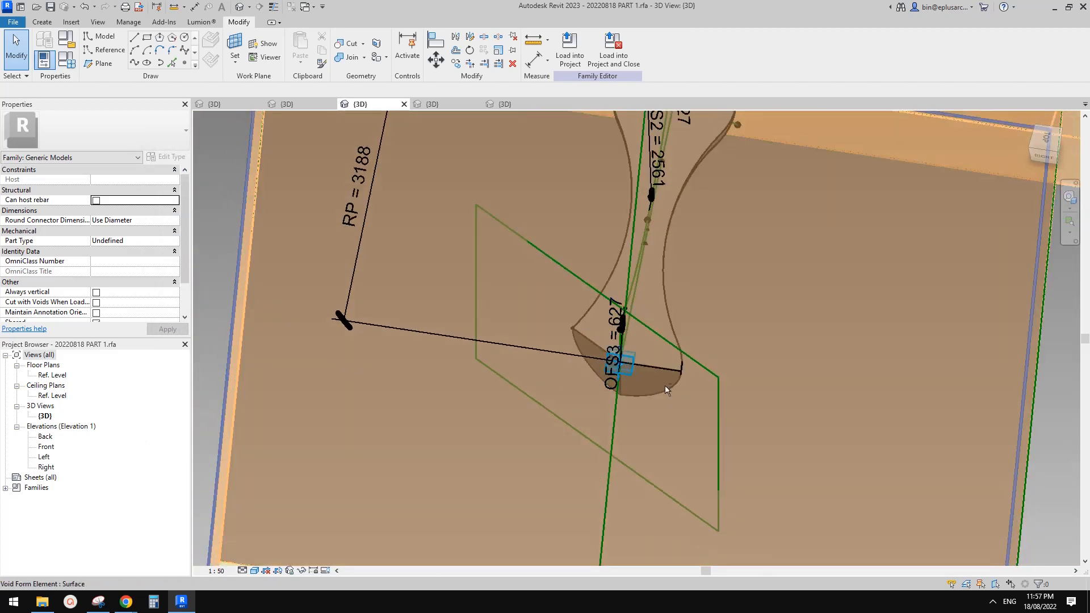
scroll(681, 354, "down", 1)
middle_click_drag(682, 354, 530, 342, "shift")
middle_click_drag(624, 373, 514, 336, "shift")
left_click(476, 322)
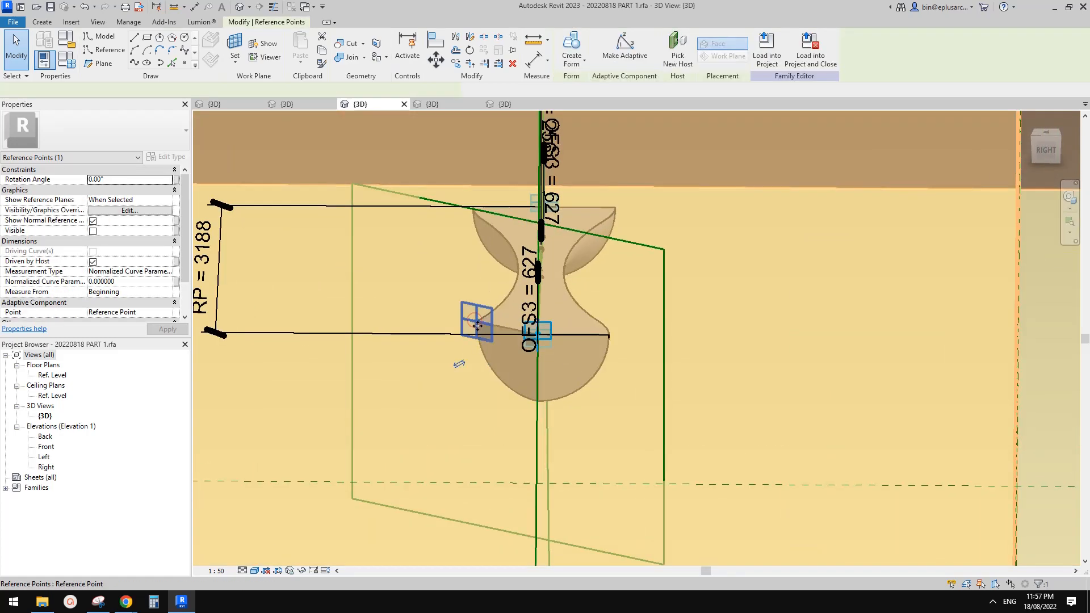
left_click_drag(475, 319, 500, 299)
key("ctrl+z")
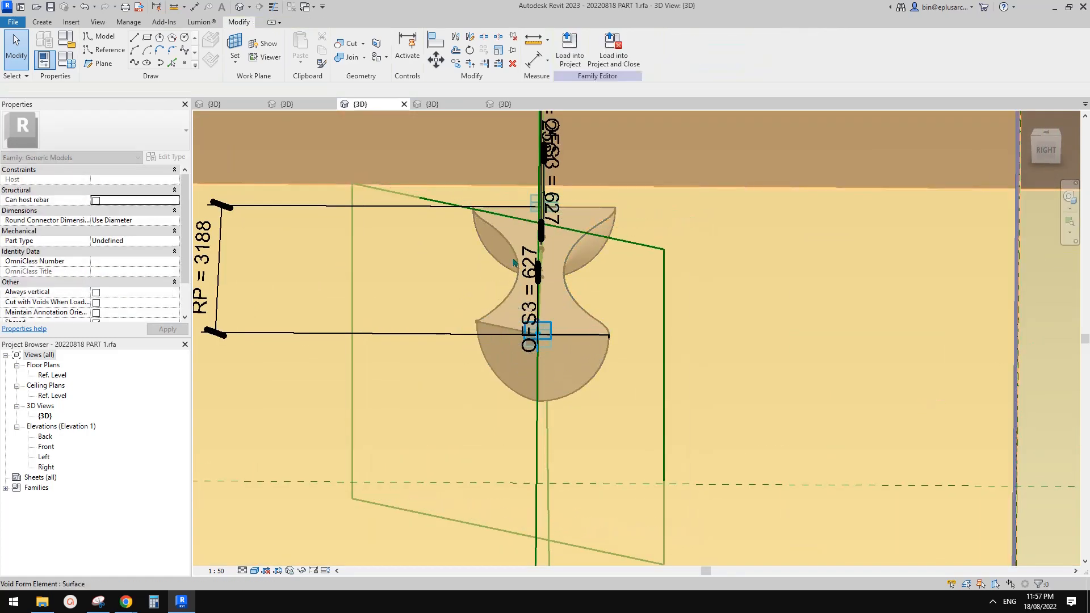
In wireframe display, place a reference point on the half revolve's curved cut edge and slide it to the end of that edge
mouse_move(420, 313)
middle_mouse_down("shift")
mouse_move(617, 364)
mouse_move(632, 352)
mouse_move(604, 292)
mouse_move(674, 316)
mouse_move(616, 310)
mouse_move(631, 323)
mouse_move(670, 301)
mouse_move(624, 313)
middle_mouse_up("shift")
scroll(608, 296, "up", 1)
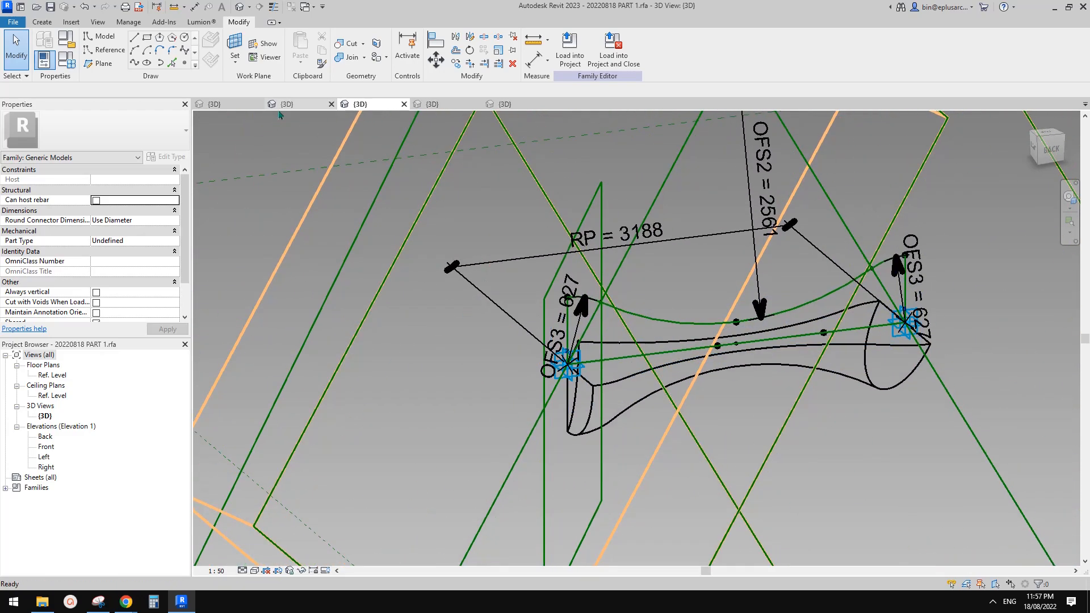
left_click(187, 64)
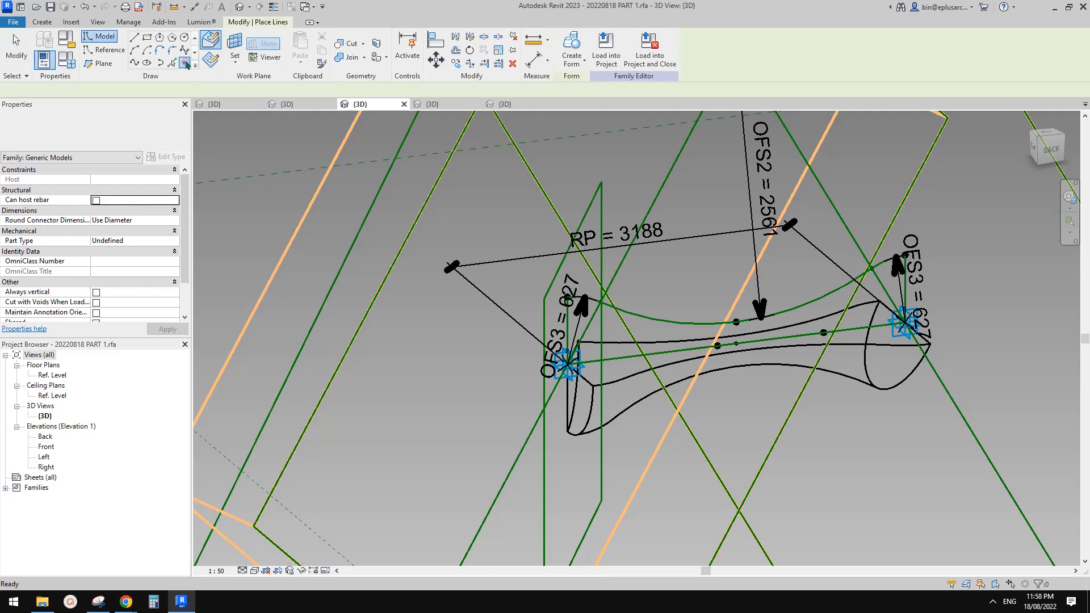
left_click(209, 42)
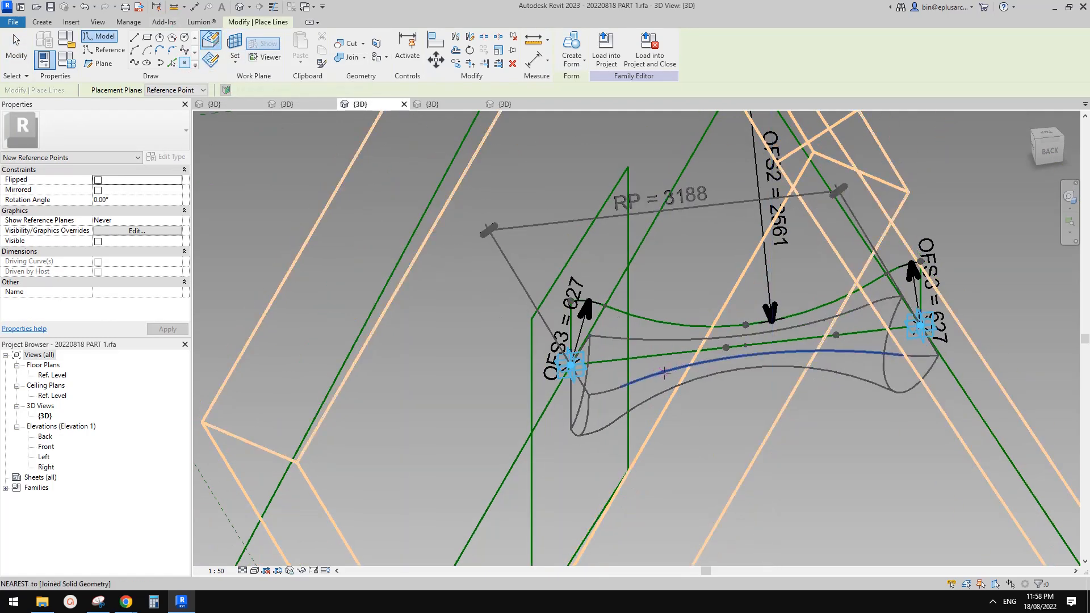
left_click(641, 380)
key("Escape")
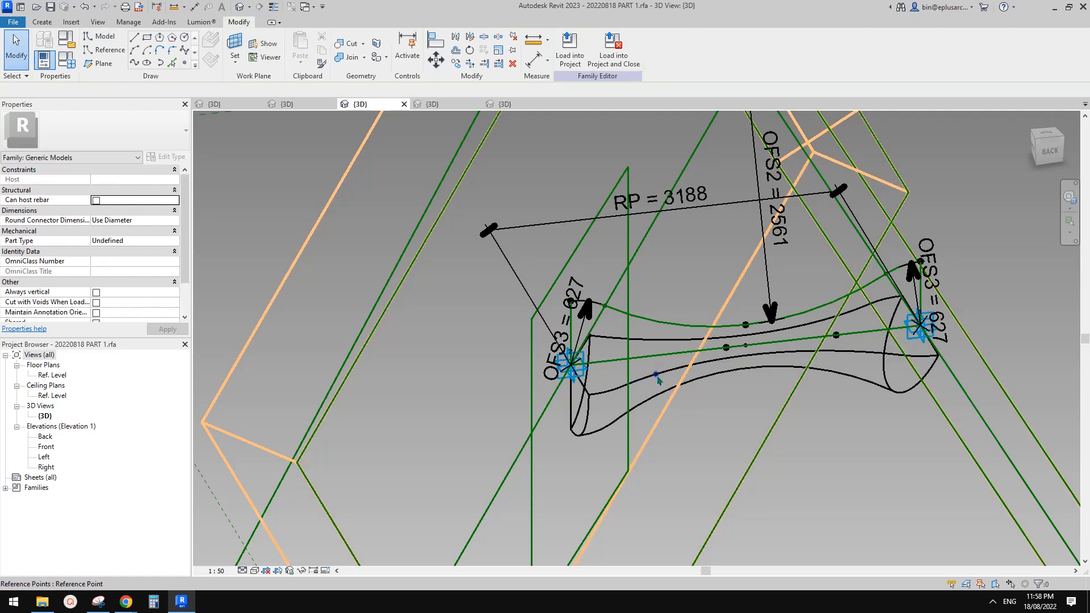
left_click(637, 393)
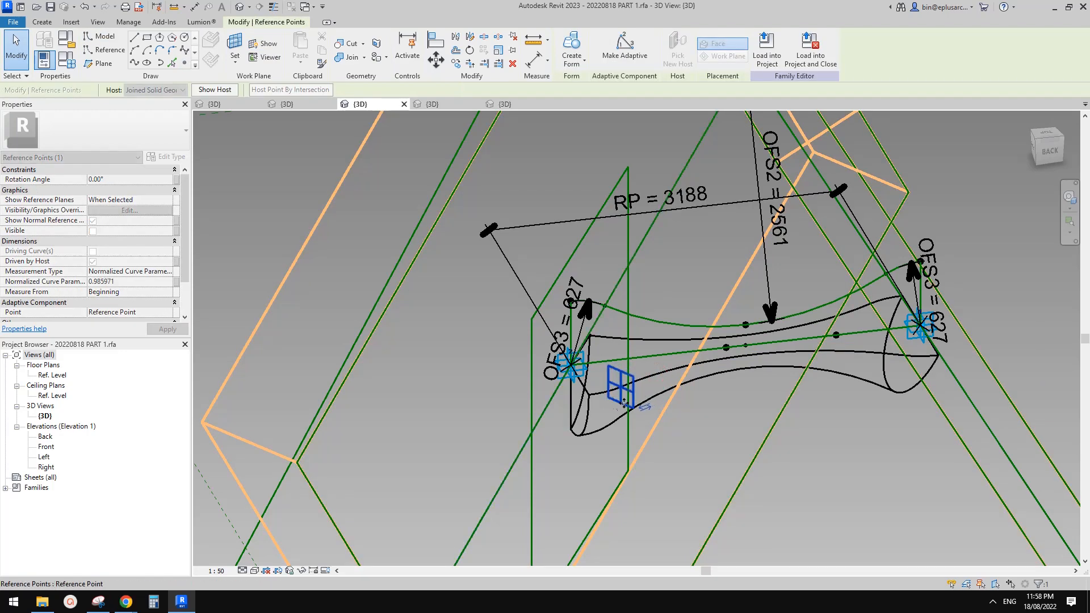
middle_click_drag(637, 394, 656, 405, "shift")
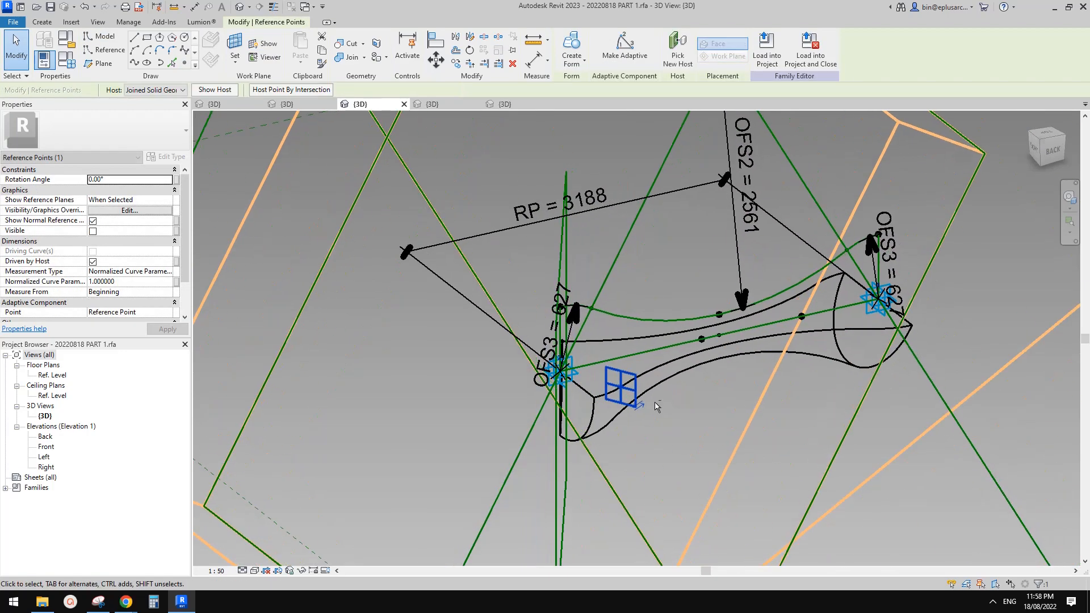
Draw a reference-line rectangle on the new reference point's work plane, large enough to enclose the end of the component
left_click(147, 34)
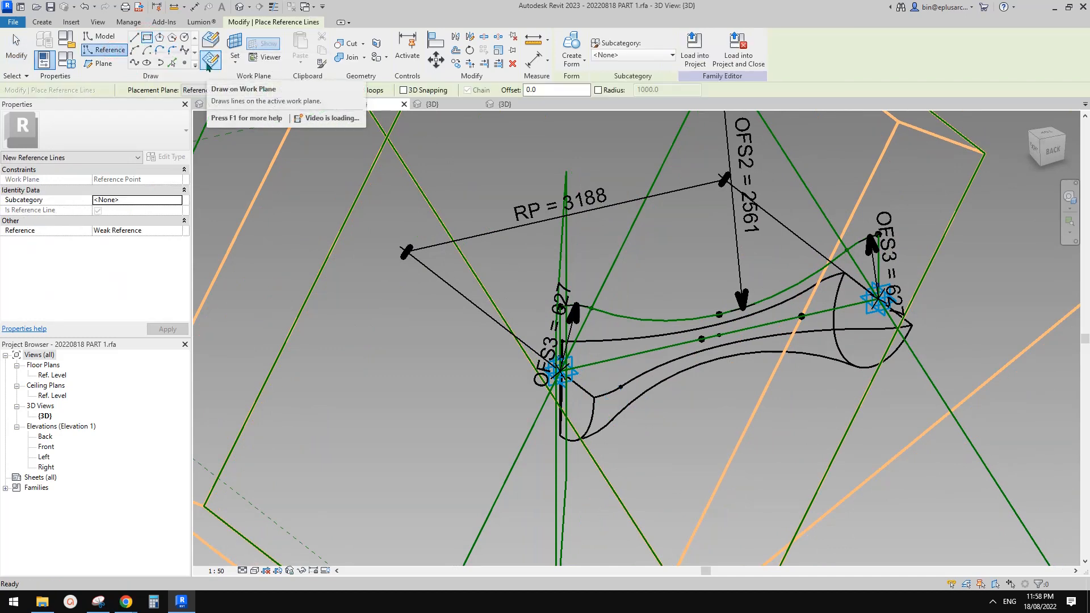
key("Escape")
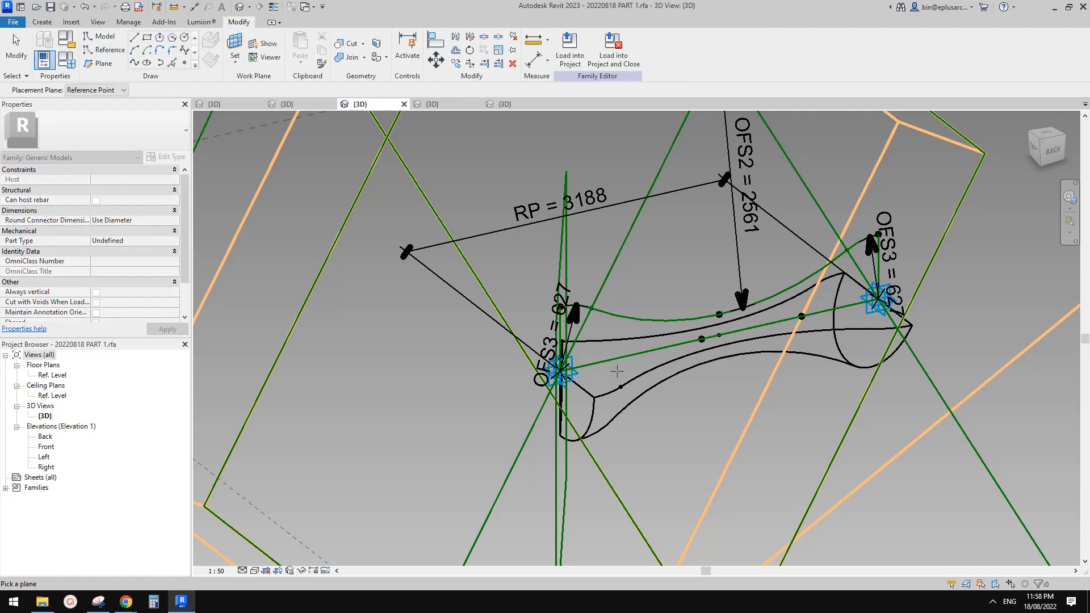
left_click(622, 386)
scroll(622, 386, "down", 4)
middle_click_drag(622, 386, 639, 330)
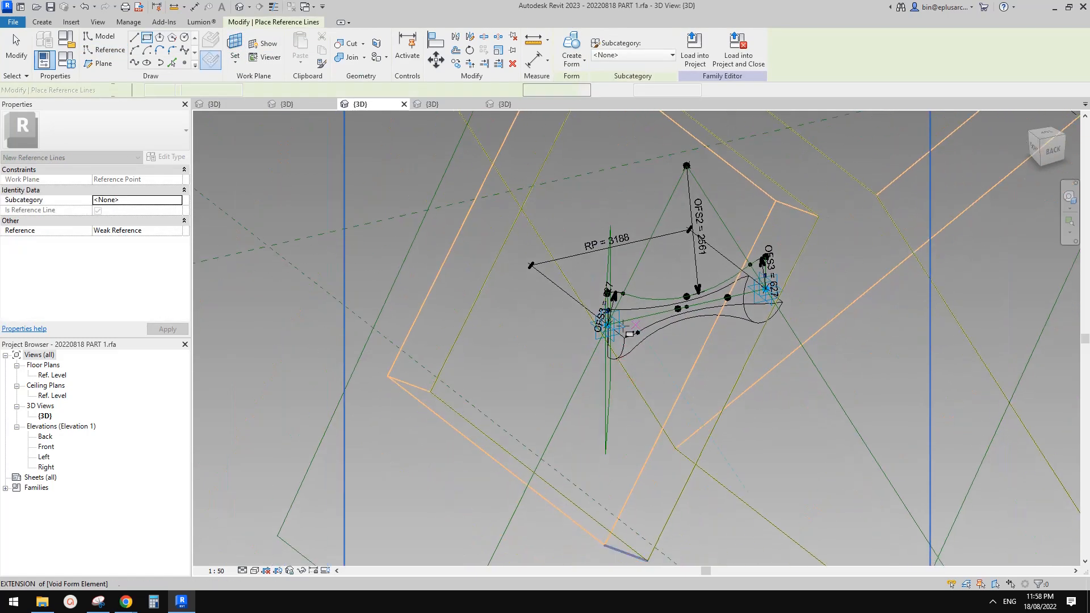
left_click(570, 266)
left_click(684, 423)
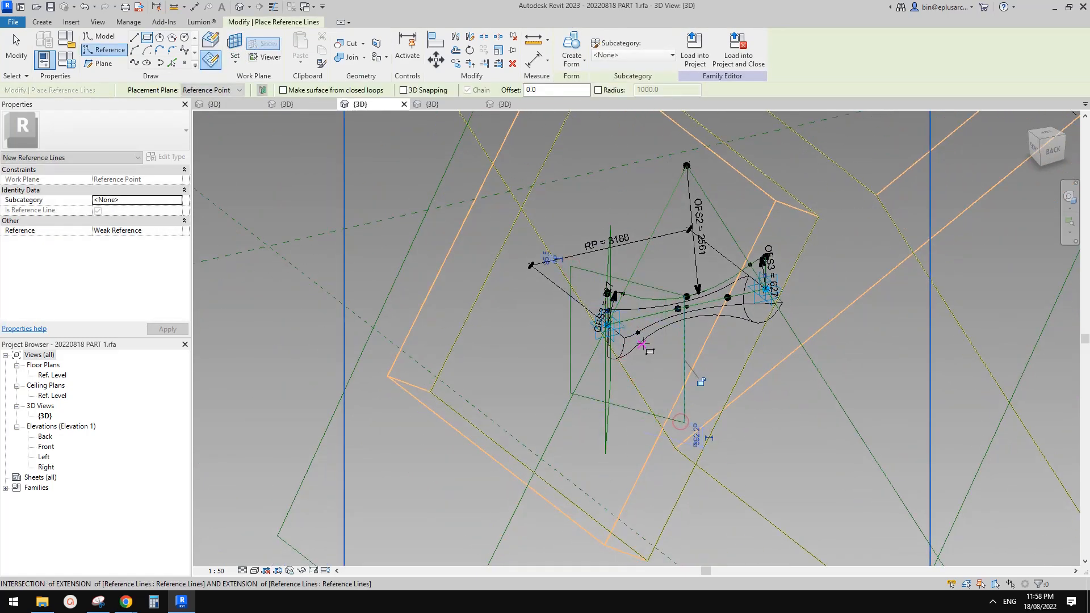
Create a void form from the end rectangle and set its positive offset to 1000 and negative offset to 0
left_click(573, 59)
left_click(592, 104)
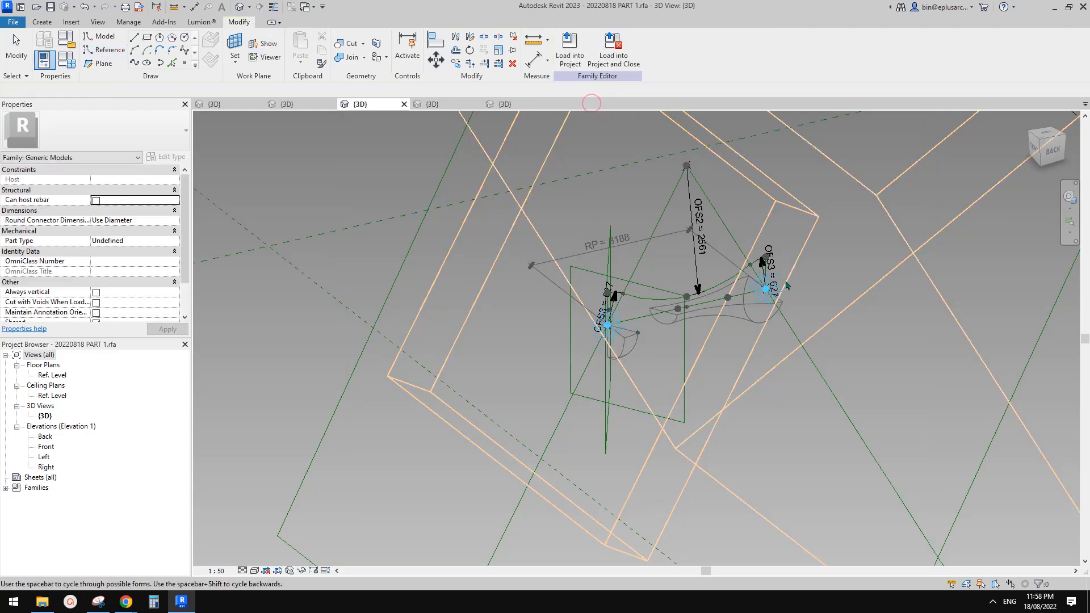
middle_click_drag(721, 272, 670, 283, "shift")
left_click(424, 272)
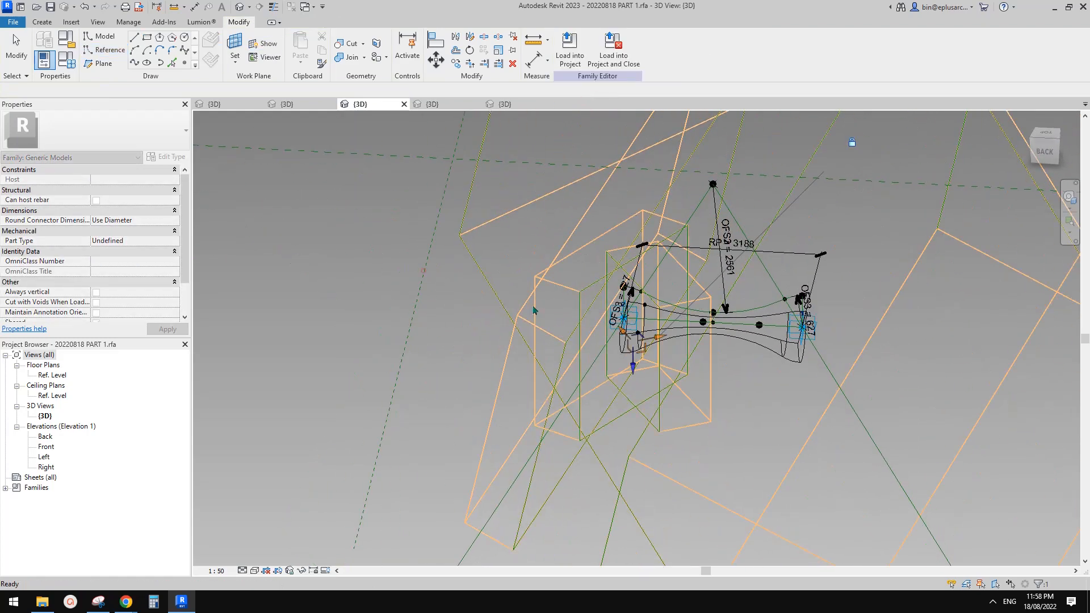
left_click(130, 183)
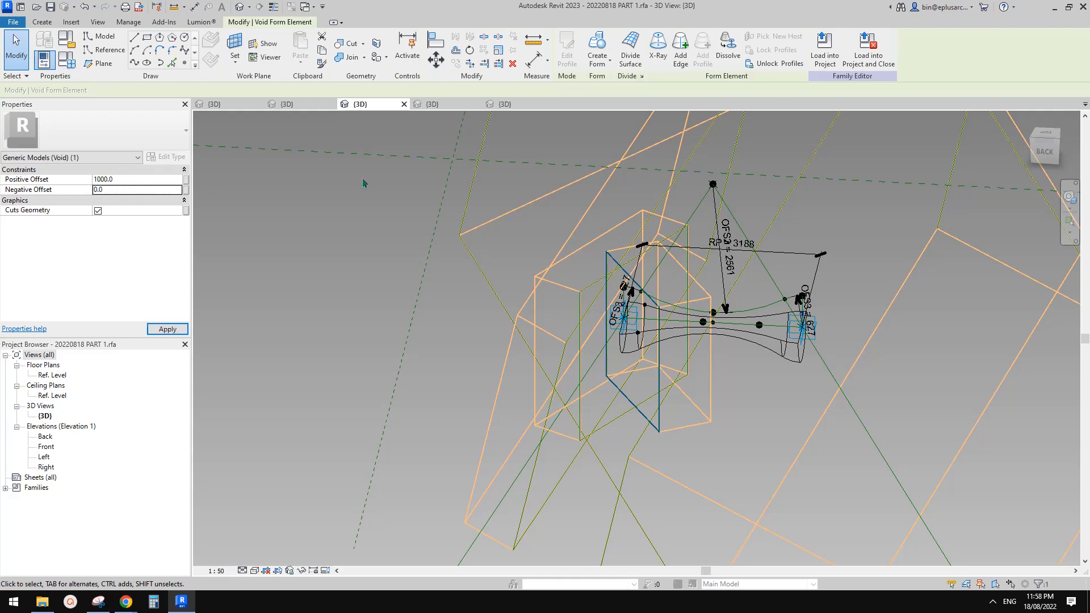
left_click(477, 220)
Delete the leftover oversized reference-line rectangles and their voids crossing the component, keeping the rectangles at its trimmed end
middle_click_drag(534, 280, 695, 259, "shift")
scroll(686, 324, "down", 3)
middle_click_drag(698, 353, 669, 271, "shift")
left_click(700, 242)
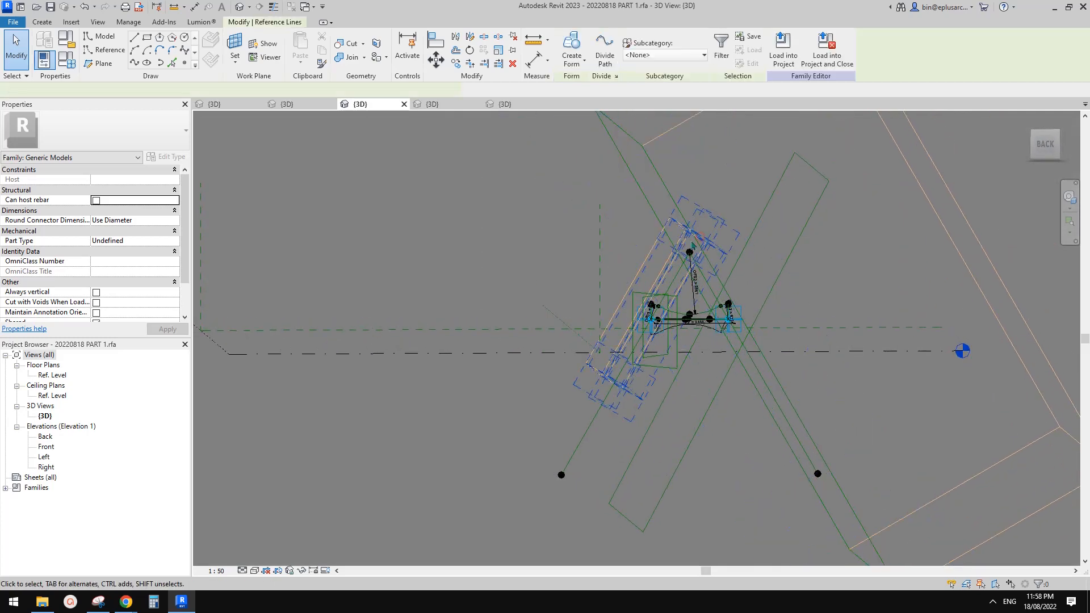
key("Escape")
middle_click_drag(696, 282, 667, 304, "shift")
key("Tab")
key("Tab")
left_click(774, 238)
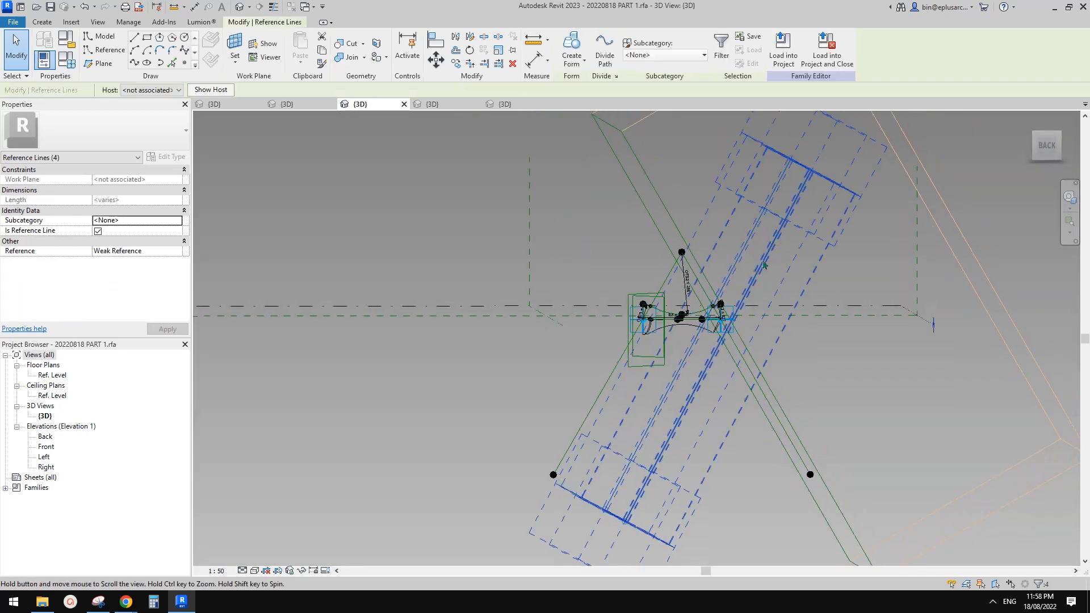
key("Escape")
middle_click_drag(739, 266, 758, 302, "shift")
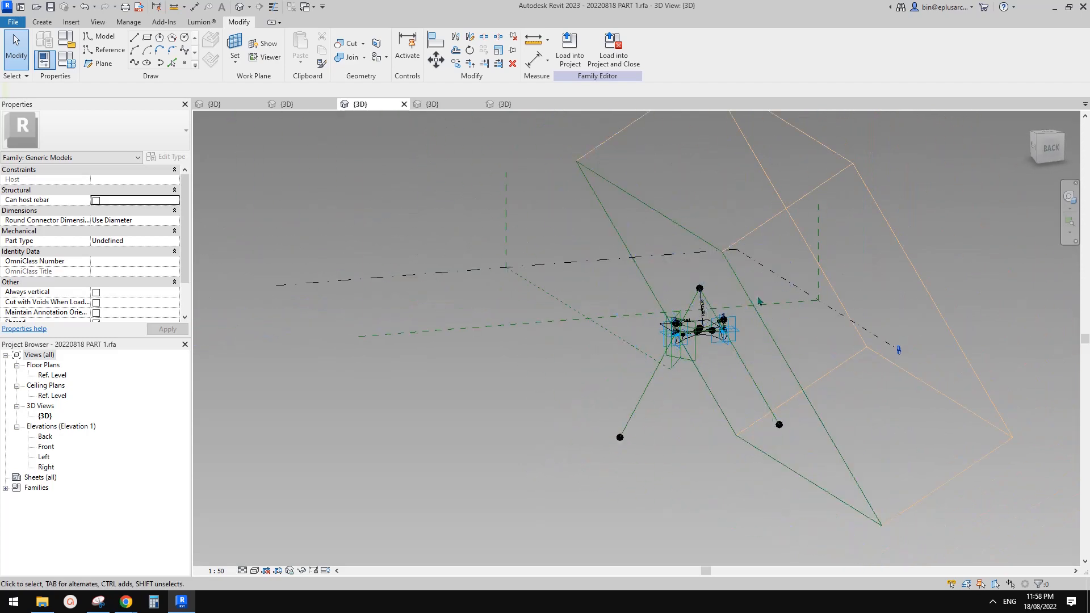
key("Tab")
left_click(750, 303)
key("Delete")
Place a reference point on the half revolve's long cut edge near the untrimmed end and slide it to the end of that edge
middle_click_drag(688, 352, 722, 374, "shift")
scroll(761, 355, "up", 2)
scroll(758, 346, "up", 2)
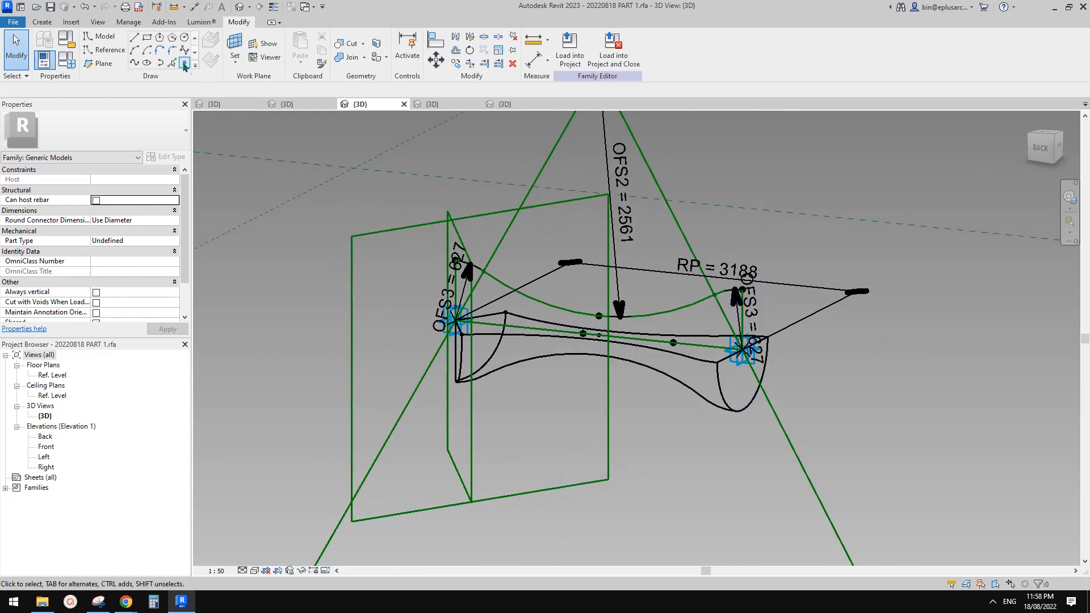
left_click(184, 64)
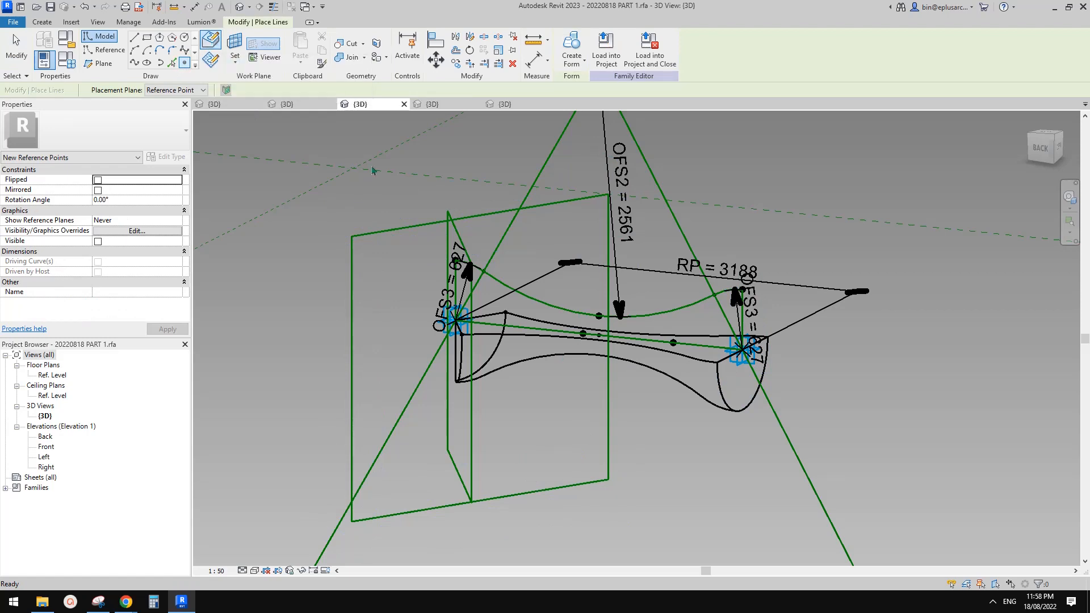
left_click(210, 45)
scroll(702, 367, "up", 3)
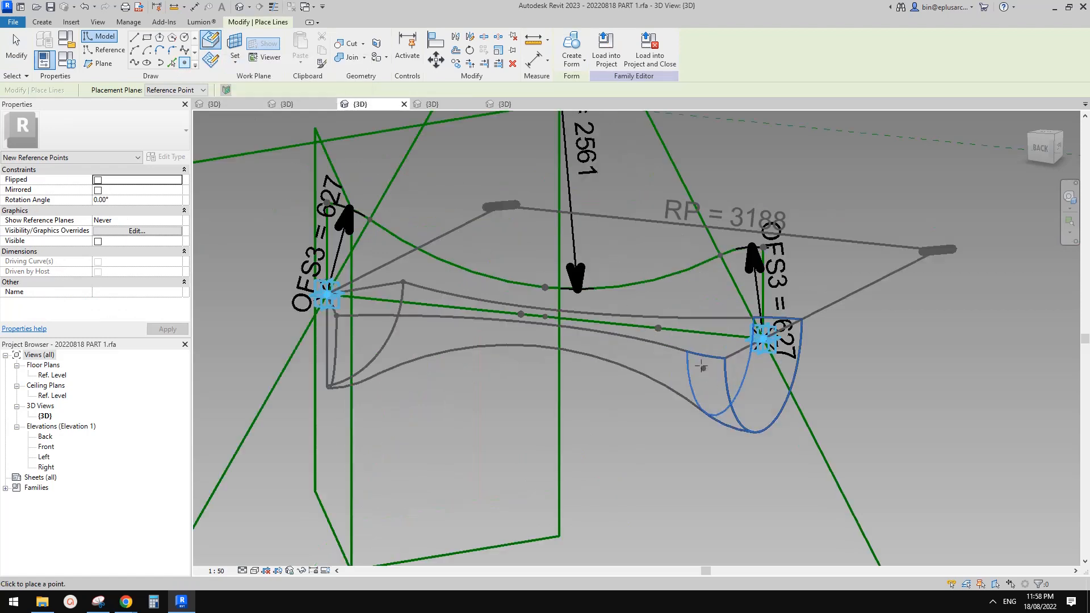
left_click(669, 344)
key("Escape")
key("Escape")
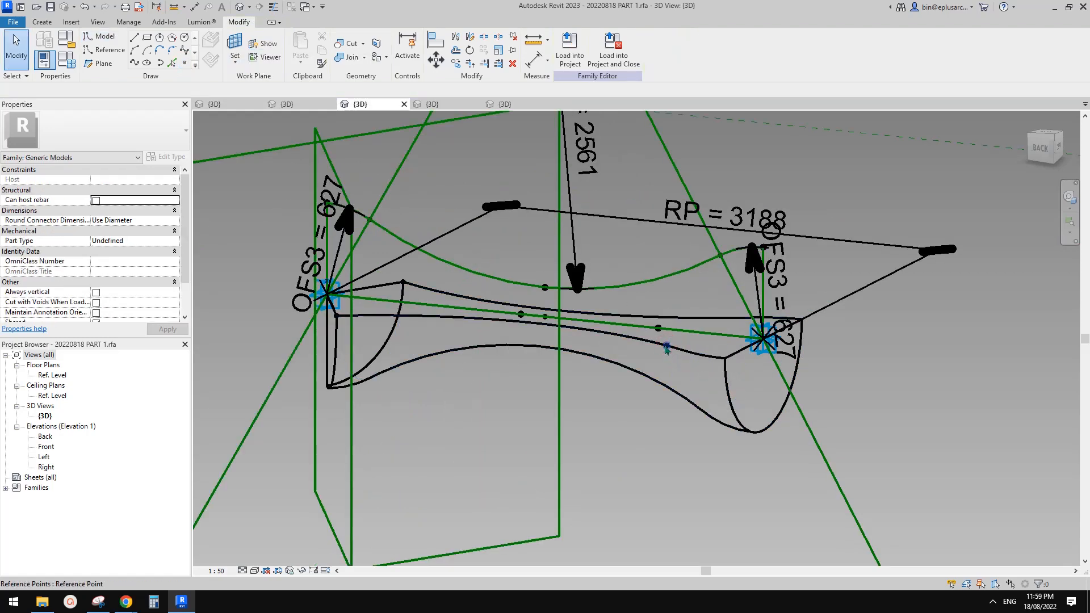
left_click(667, 347)
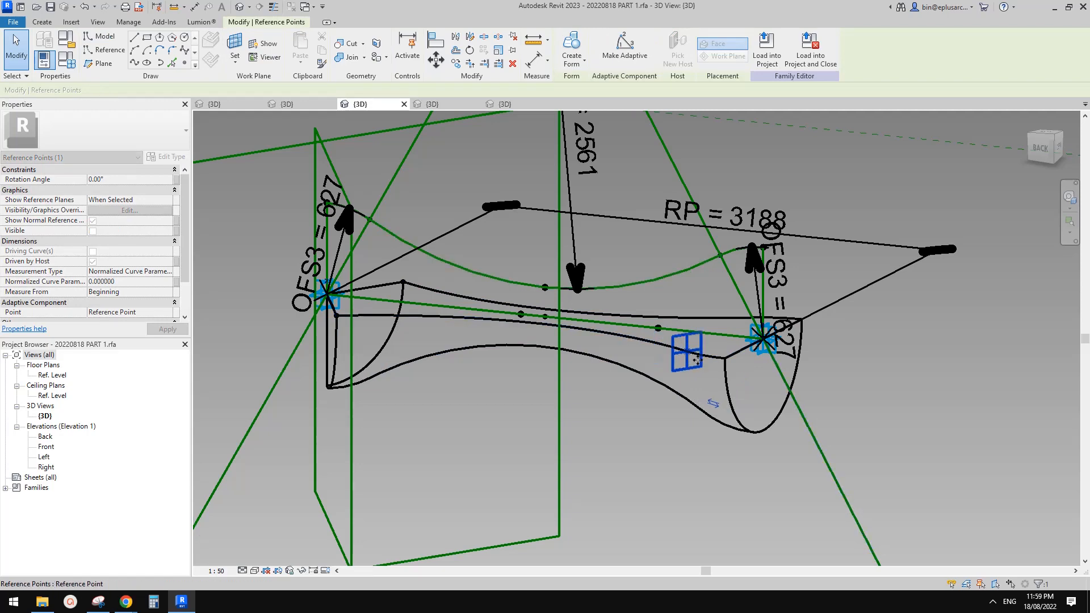
Draw a reference-line rectangle about 2400 mm tall on the new point's work plane, enclosing the untrimmed end of the component
middle_click_drag(697, 360, 710, 341, "shift")
left_click(104, 49)
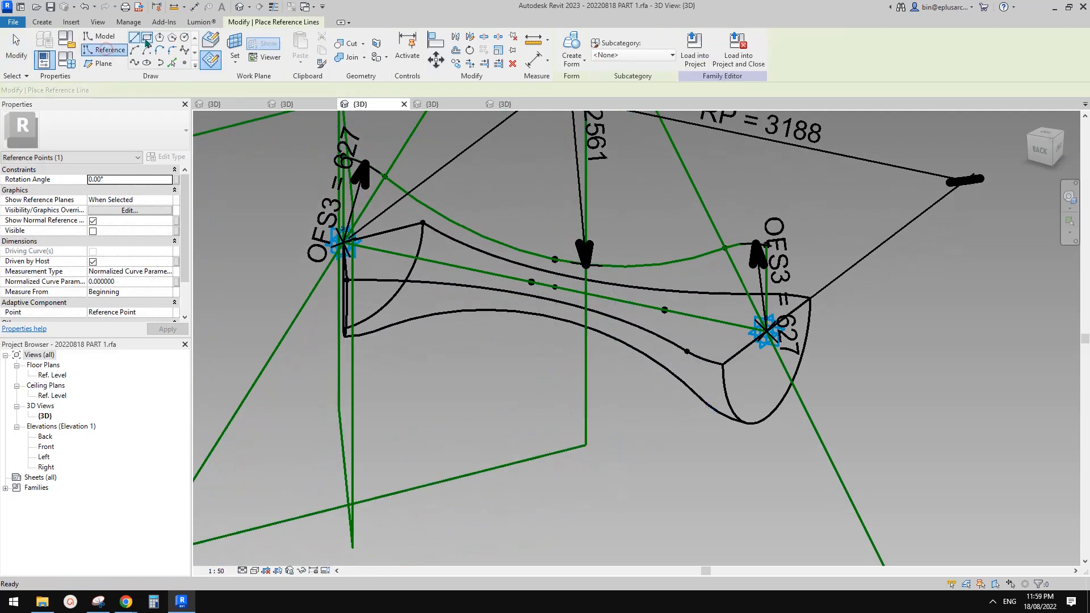
key("Escape")
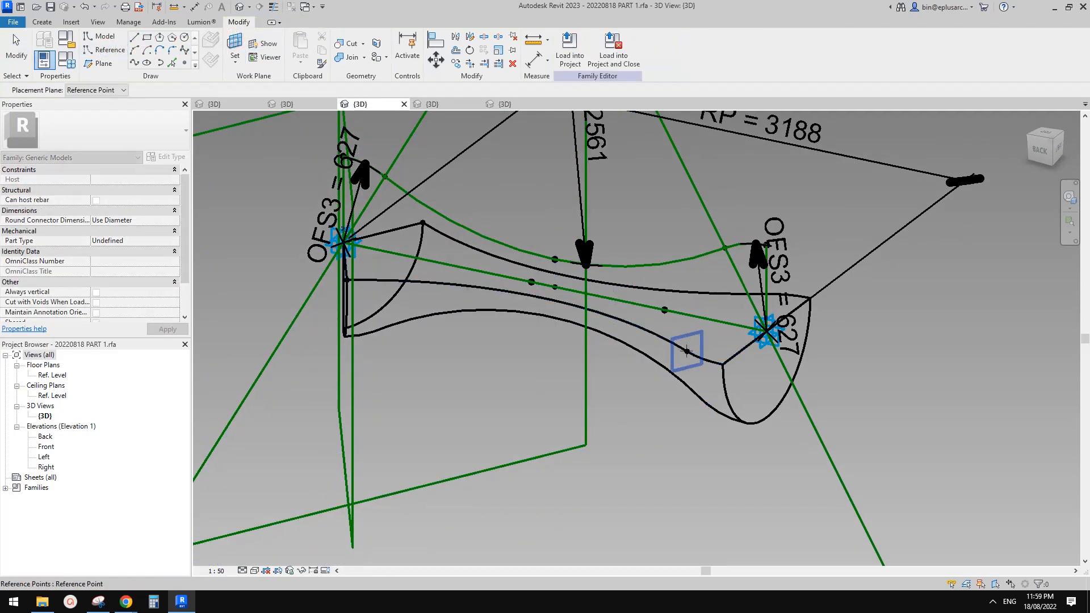
key("r")
key("l")
scroll(683, 351, "down", 4)
middle_click_drag(682, 350, 633, 280, "shift")
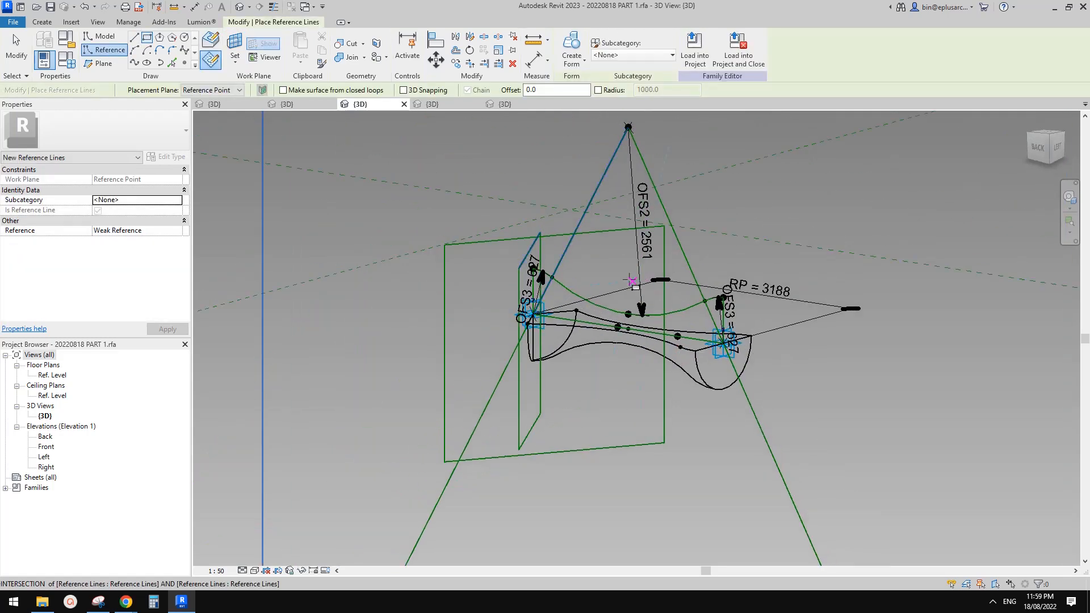
left_click(614, 276)
left_click(785, 444)
Create a void form from the new rectangle to trim that end of the component
left_click(572, 60)
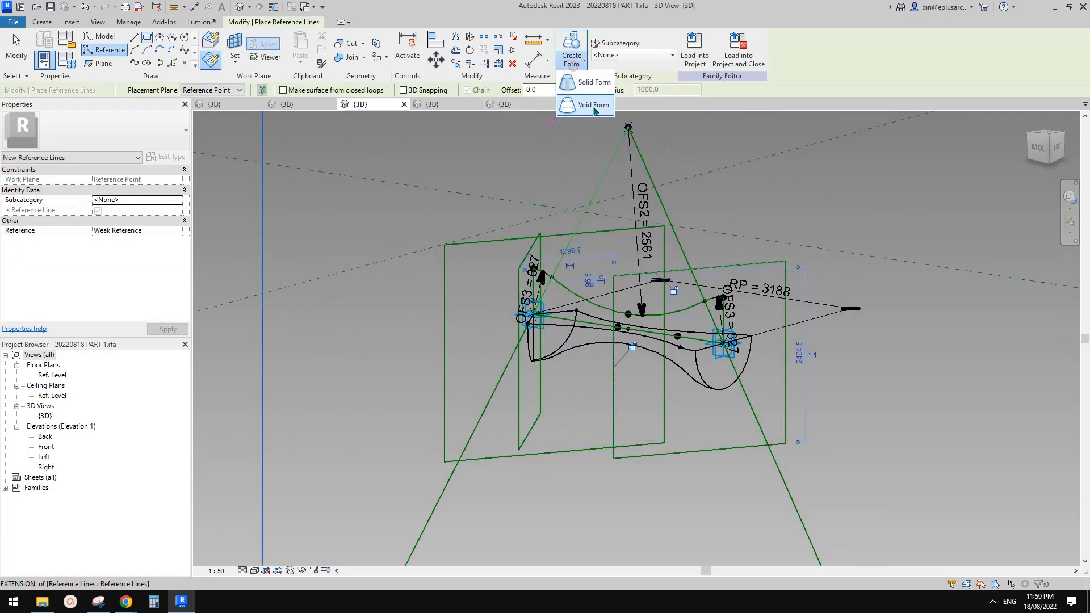
left_click(593, 106)
middle_click_drag(795, 378, 928, 374, "shift")
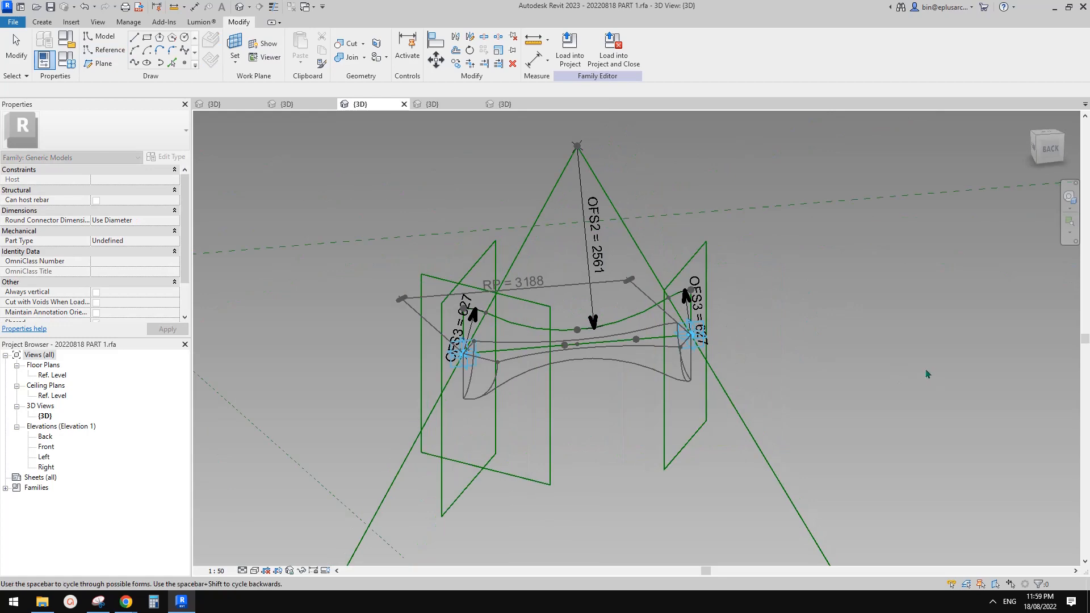
middle_click_drag(947, 311, 948, 397, "shift")
left_click(953, 352)
Place a reference point on the component's remaining long cut edge and slide it to the edge's end, at normalized curve parameter 1
middle_click_drag(829, 350, 602, 347, "shift")
scroll(795, 340, "up", 2)
middle_click_drag(818, 347, 710, 369)
scroll(711, 370, "down", 1)
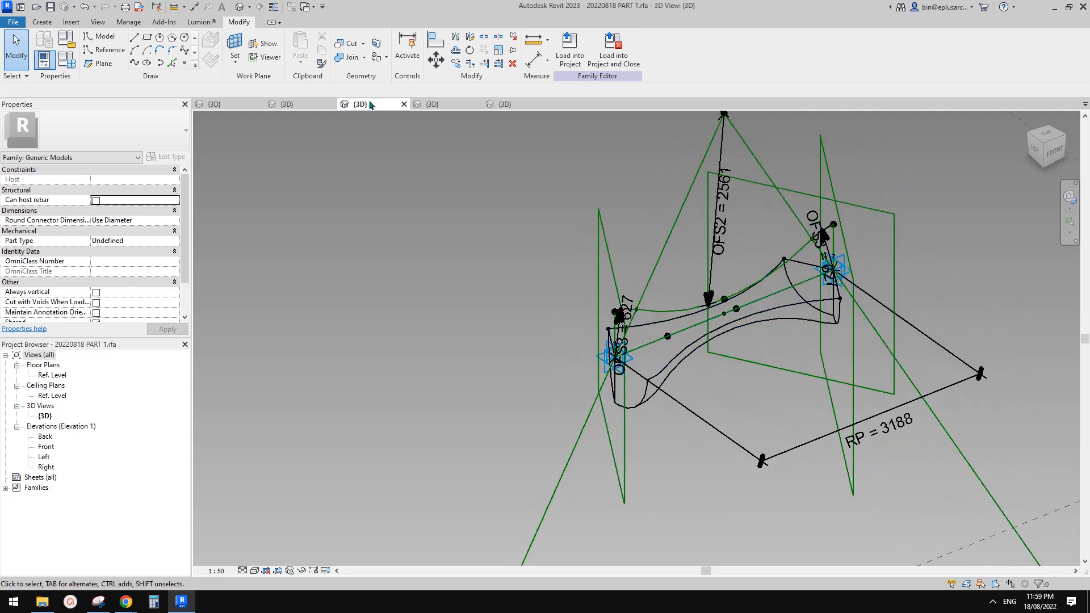
left_click(185, 64)
middle_click_drag(568, 284, 736, 262, "shift")
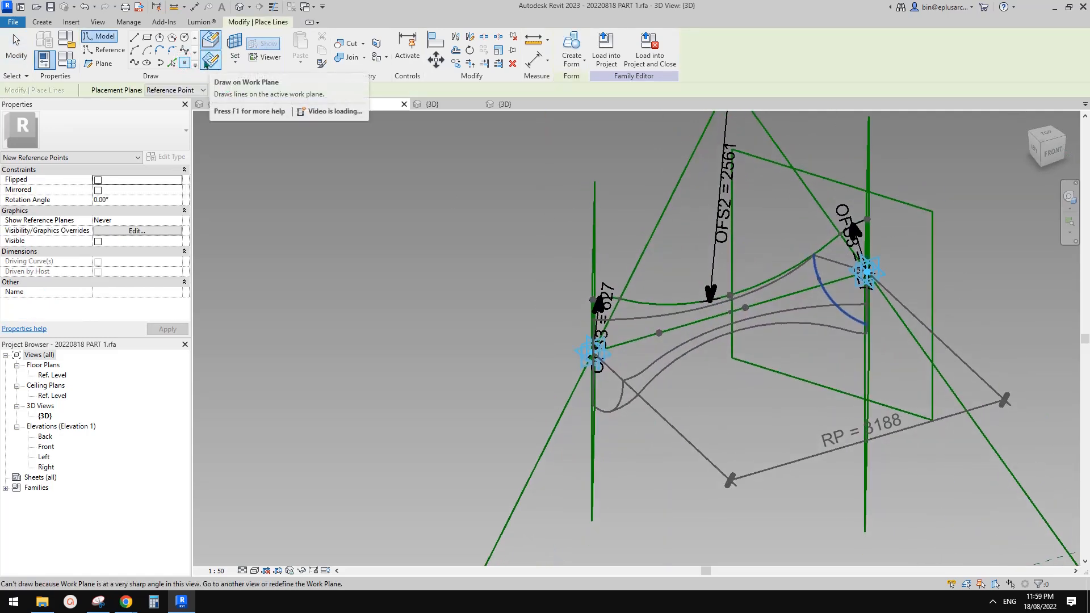
left_click(207, 63)
left_click(662, 358)
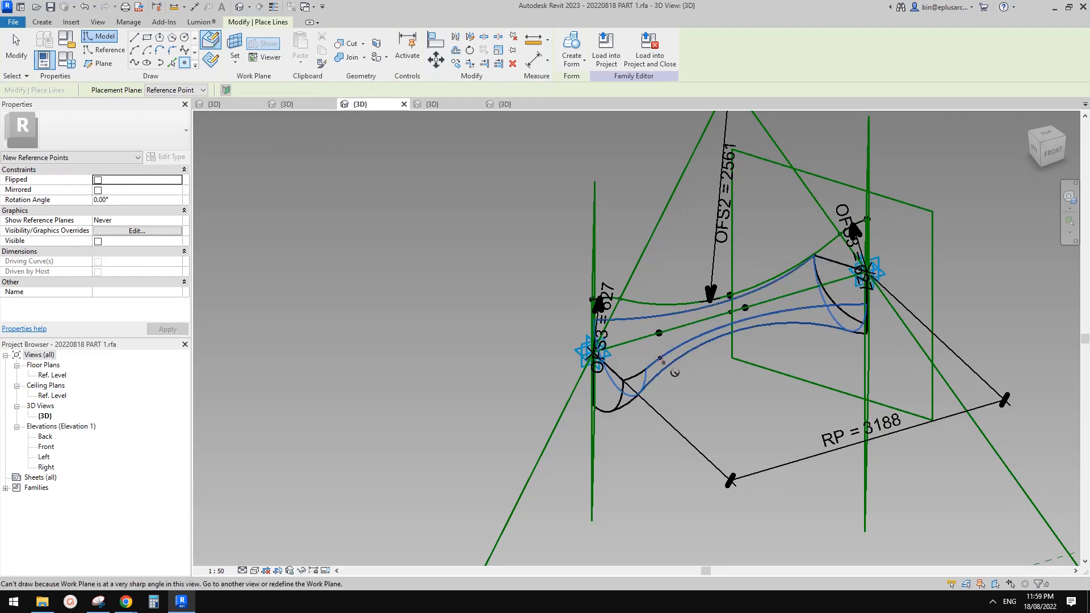
key("Escape")
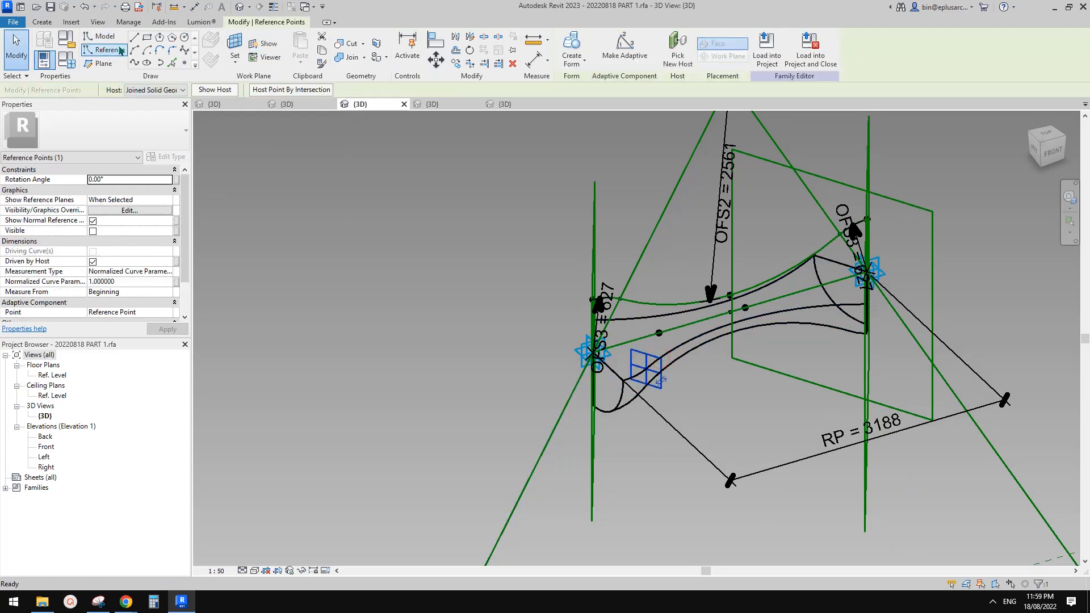
Set the work plane to the new reference point and draw a reference-line rectangle enclosing the adjacent end of the component
left_click(104, 50)
left_click(235, 45)
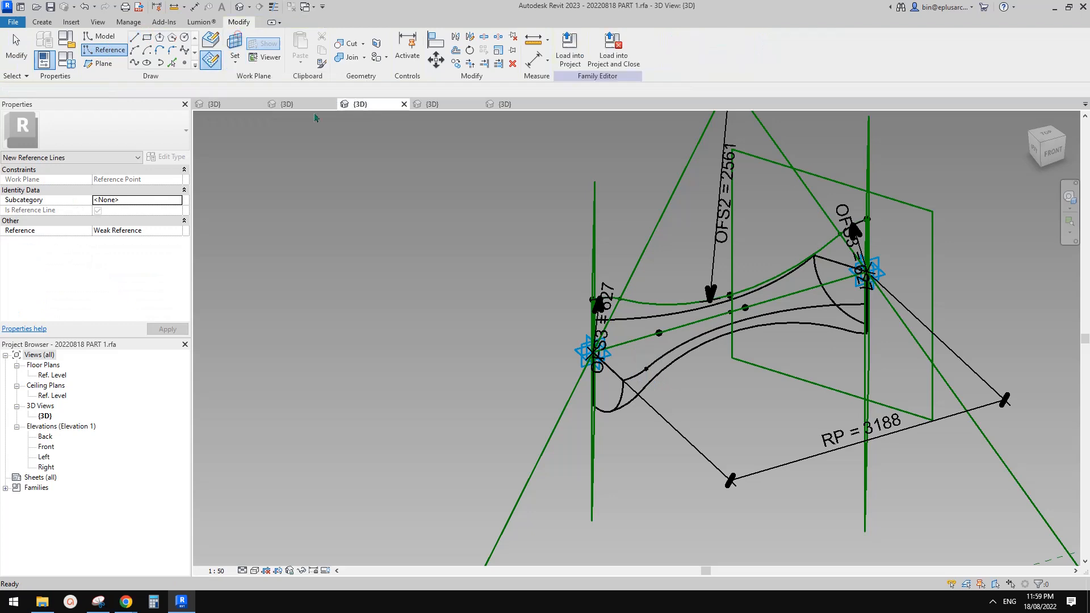
left_click(646, 372)
scroll(636, 369, "down", 2)
left_click(521, 295)
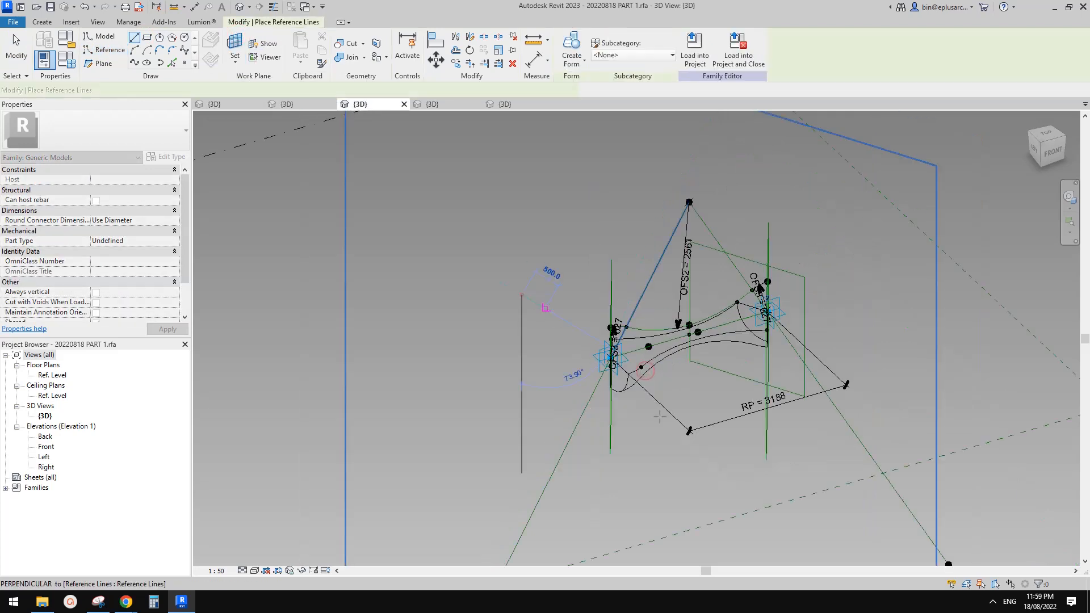
left_click(147, 37)
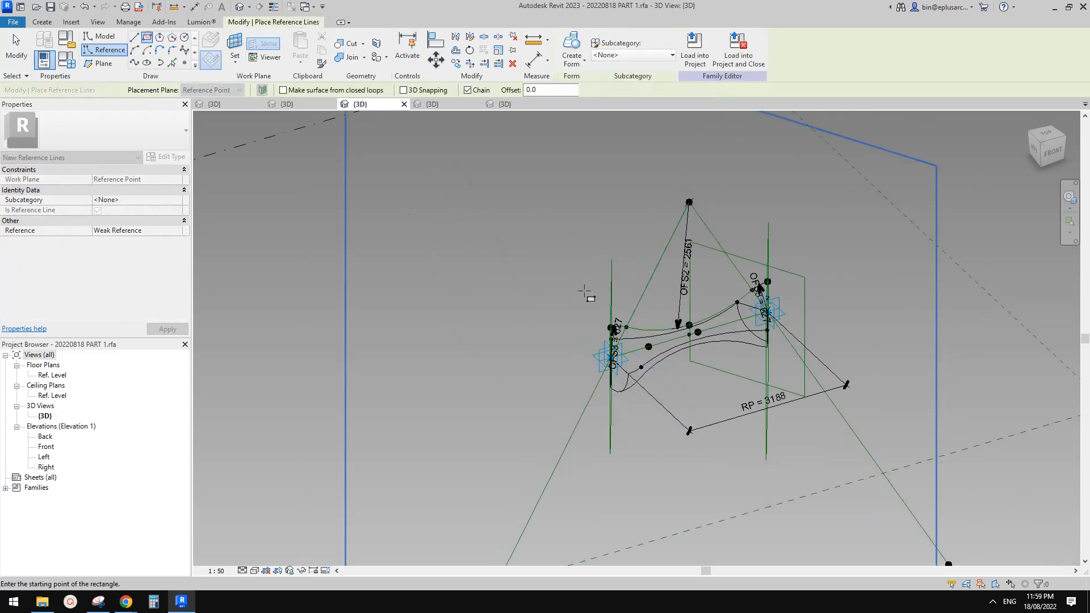
left_click(558, 305)
left_click(669, 433)
Create a void form from this rectangle and set its positive offset to 1000
left_click(572, 60)
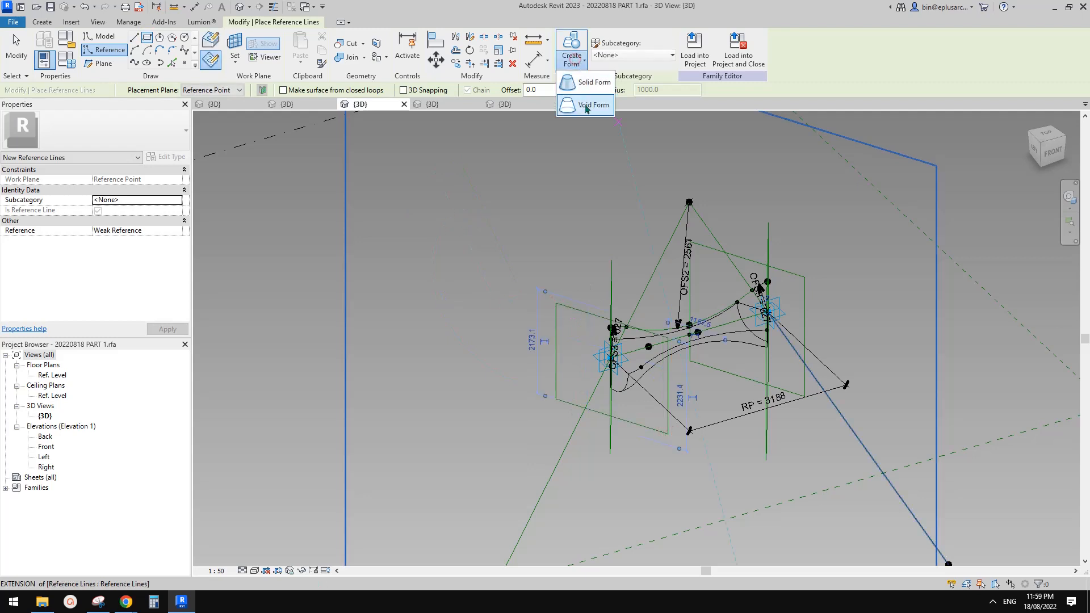
left_click(586, 104)
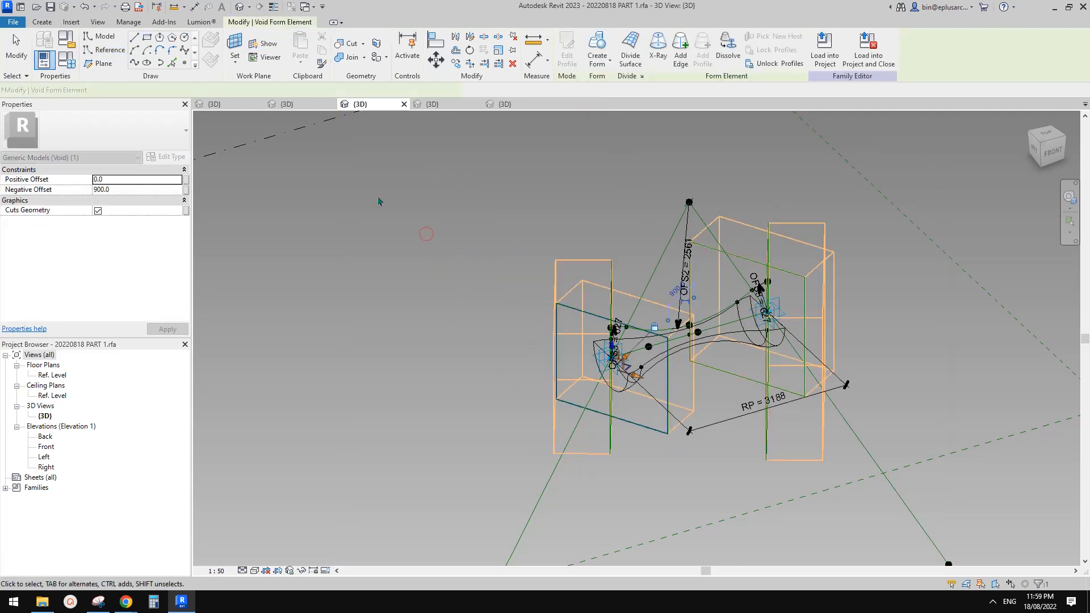
left_click(130, 182)
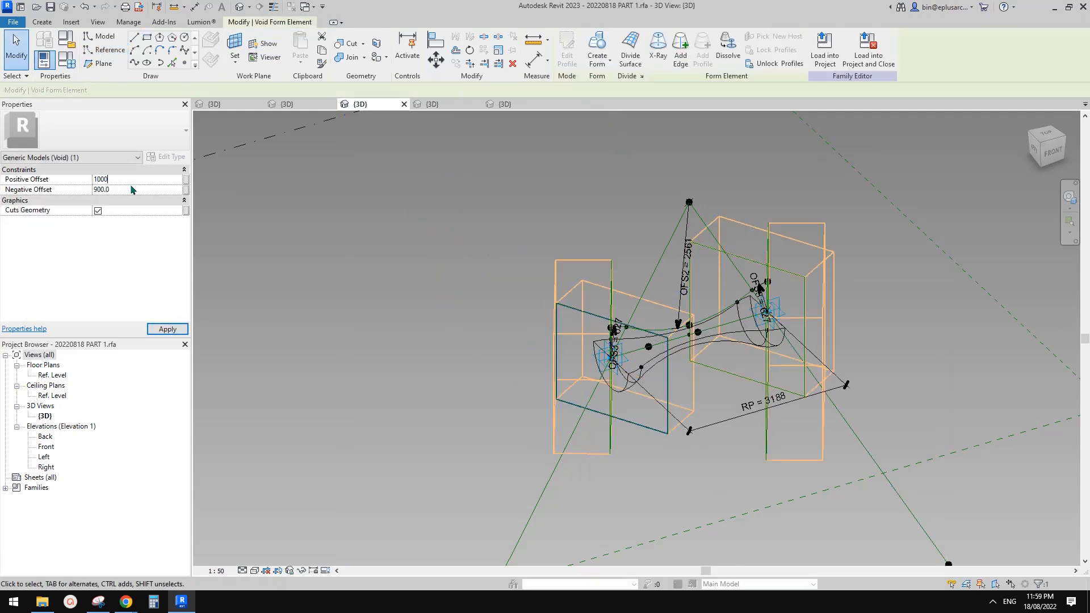
left_click(929, 302)
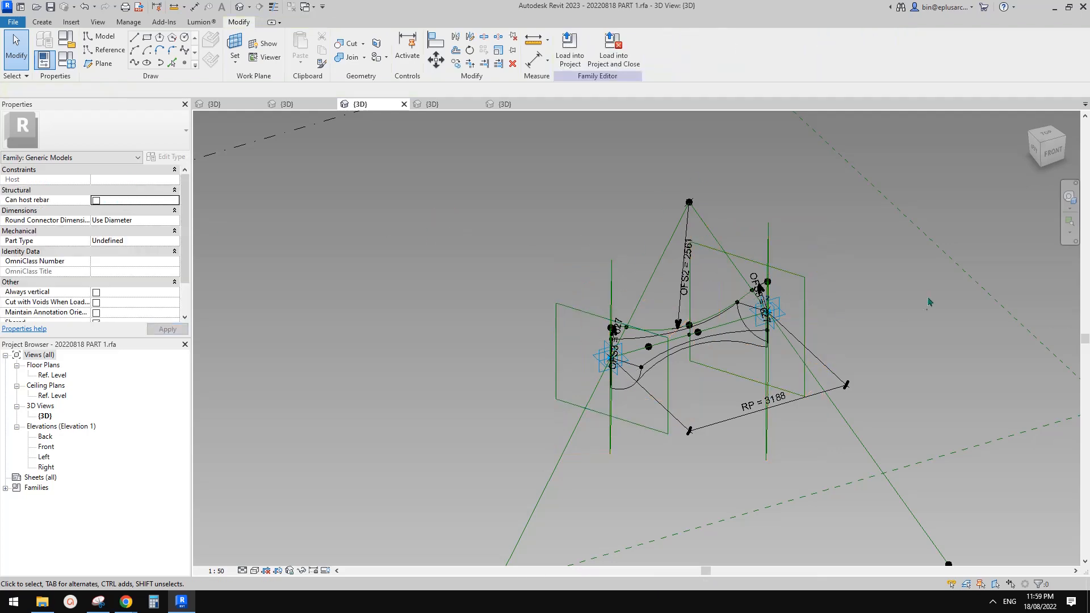
Load the trimmed component into Family2 and overwrite the existing version
middle_click_drag(901, 313, 640, 165, "shift")
left_click(570, 51)
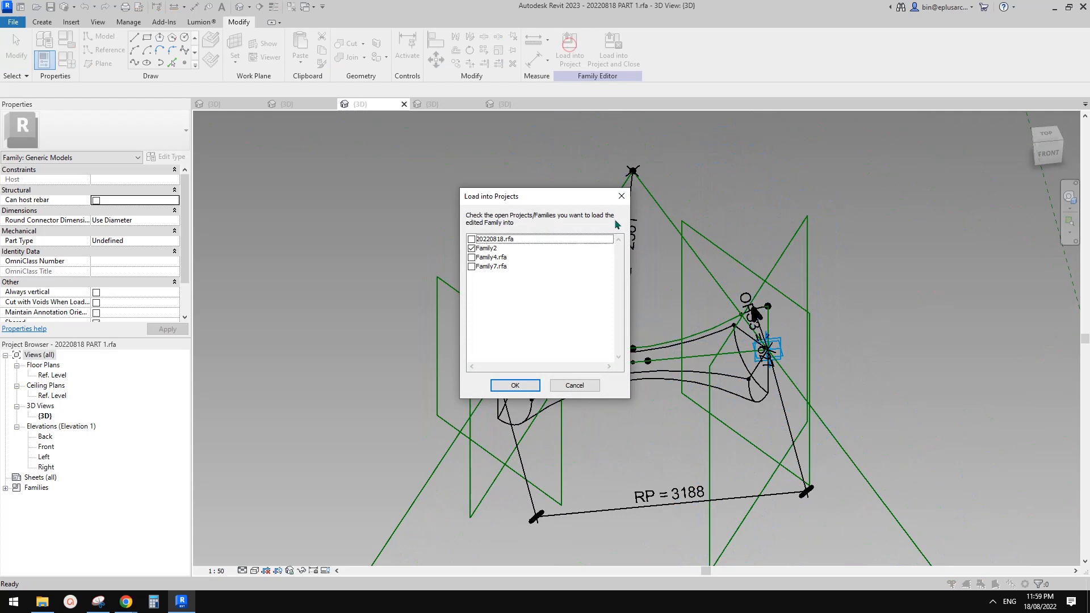
left_click(517, 387)
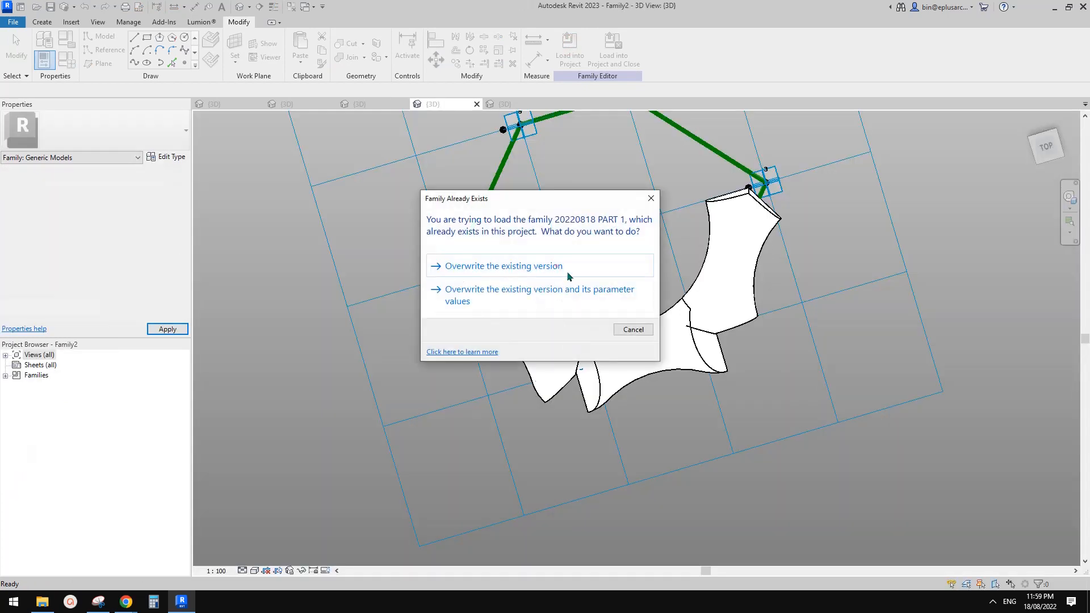
left_click(563, 267)
scroll(718, 359, "down", 1)
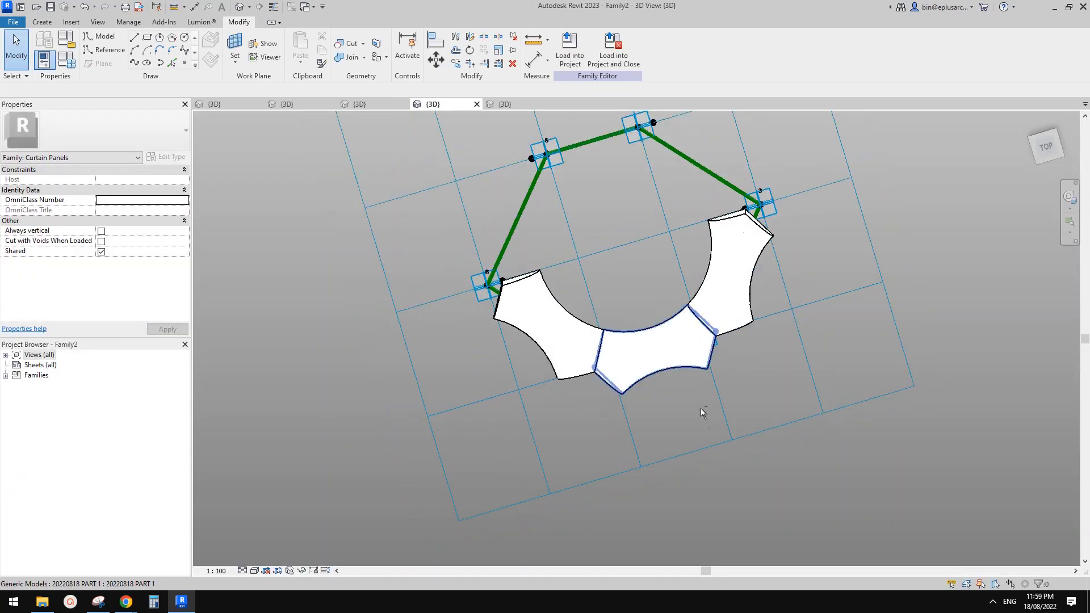
Examine from an angle and in top view how the three trimmed components meet along the hexagon's edges
middle_click_drag(704, 414, 658, 363, "shift")
scroll(689, 381, "up", 2)
left_click(684, 376)
scroll(683, 376, "down", 2)
scroll(704, 344, "down", 2)
middle_click_drag(704, 344, 701, 365)
left_click(704, 376)
left_click(1044, 145)
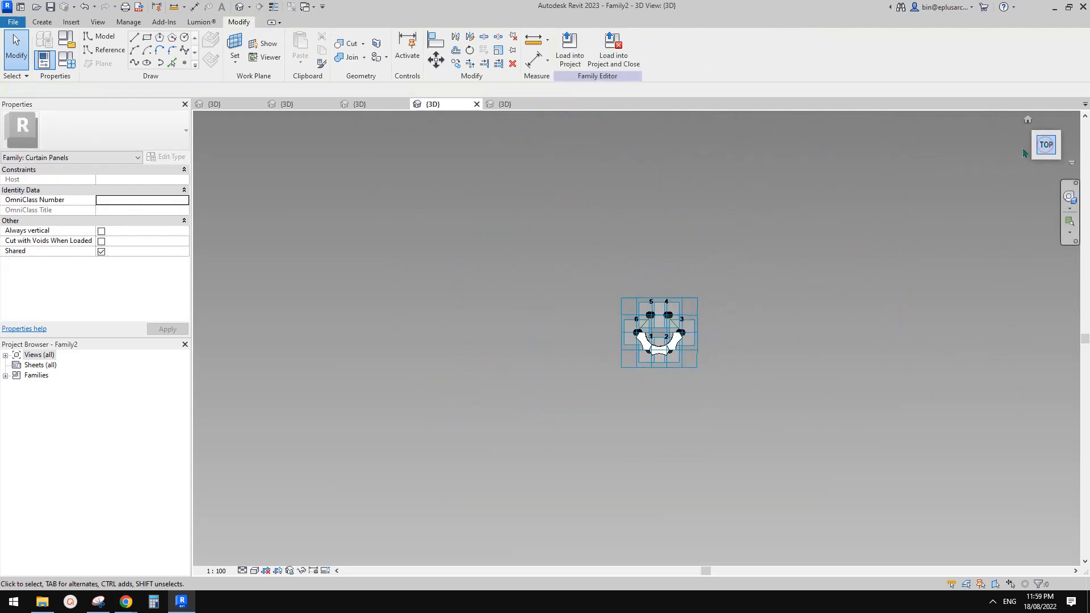
scroll(706, 356, "up", 3)
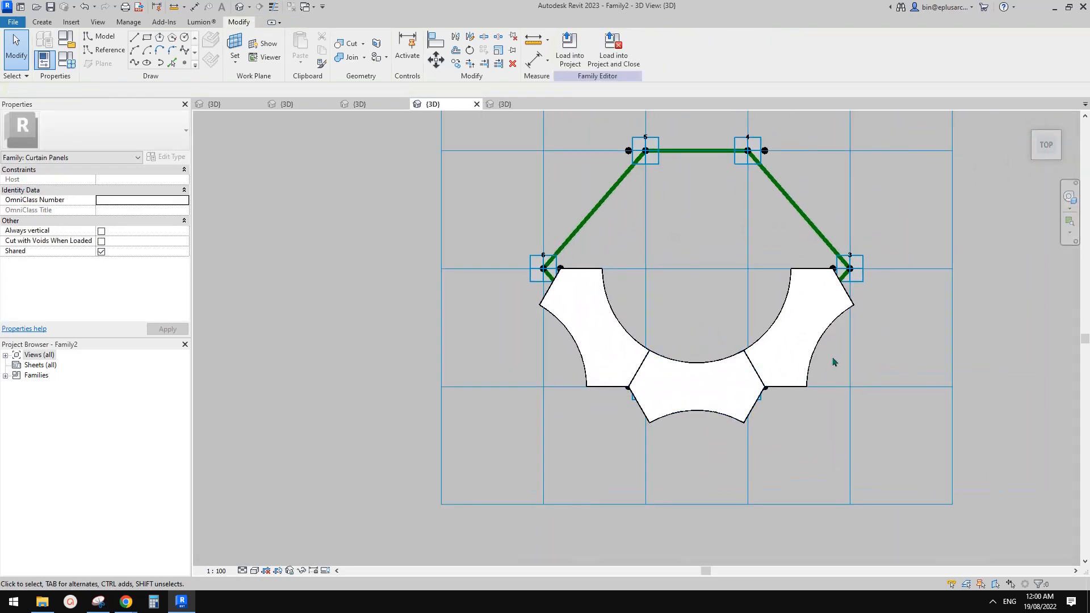
scroll(819, 364, "up", 1)
middle_click_drag(809, 353, 796, 358)
left_click(741, 382)
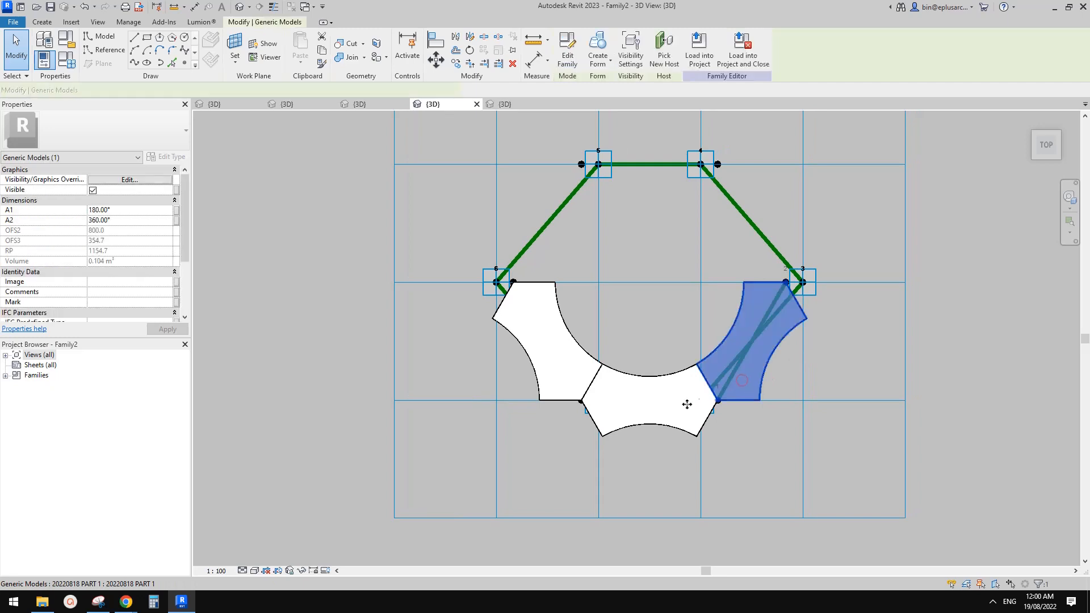
left_click(670, 404)
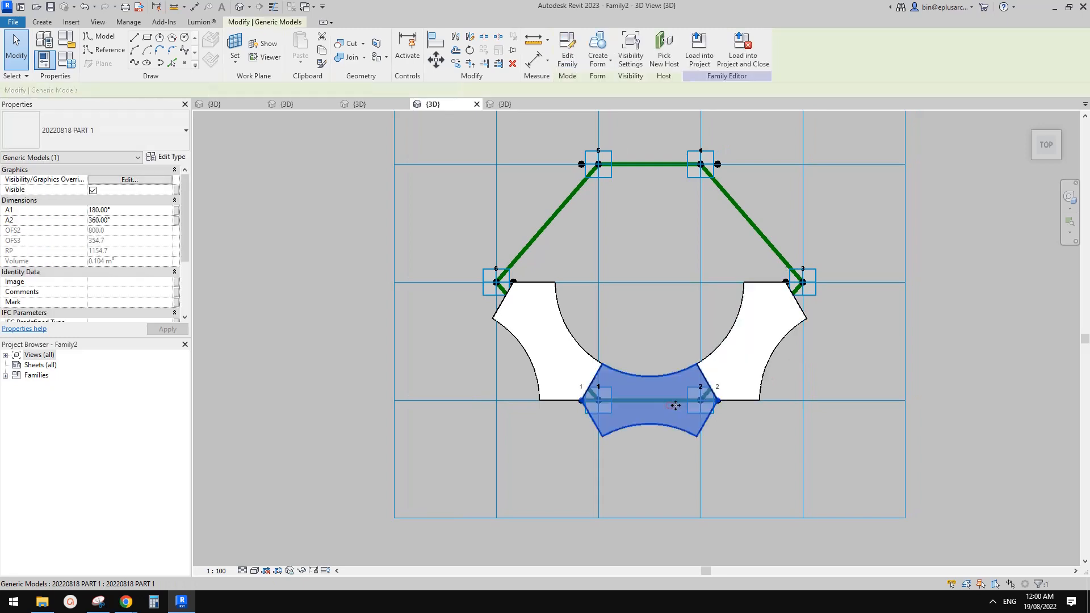
left_click(725, 356)
left_click(873, 311)
middle_click_drag(678, 374, 666, 373)
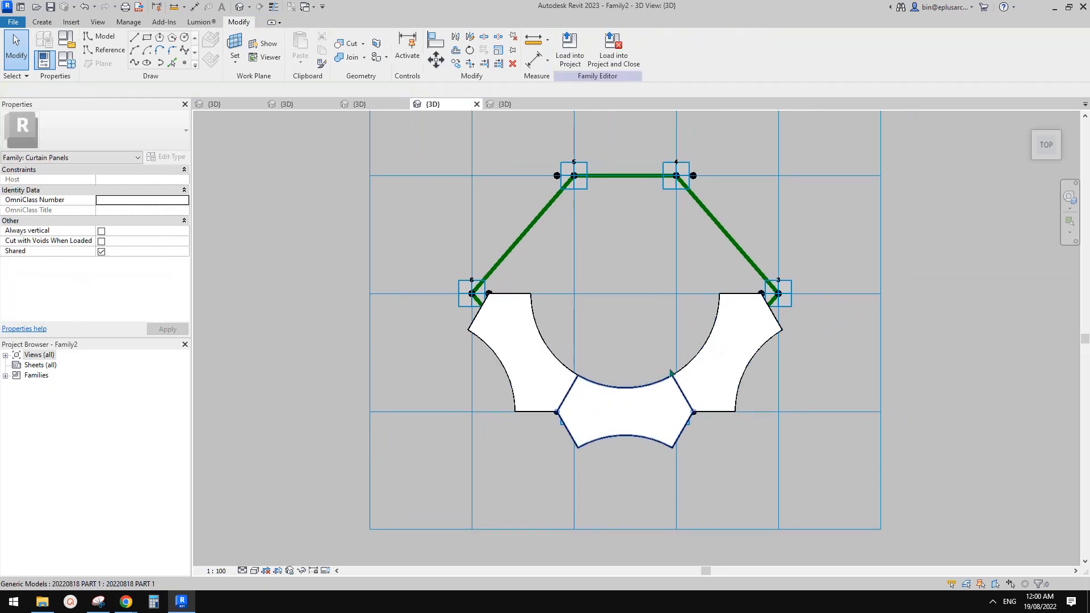
scroll(625, 331, "down", 3)
middle_click_drag(625, 331, 620, 337)
scroll(569, 210, "up", 2)
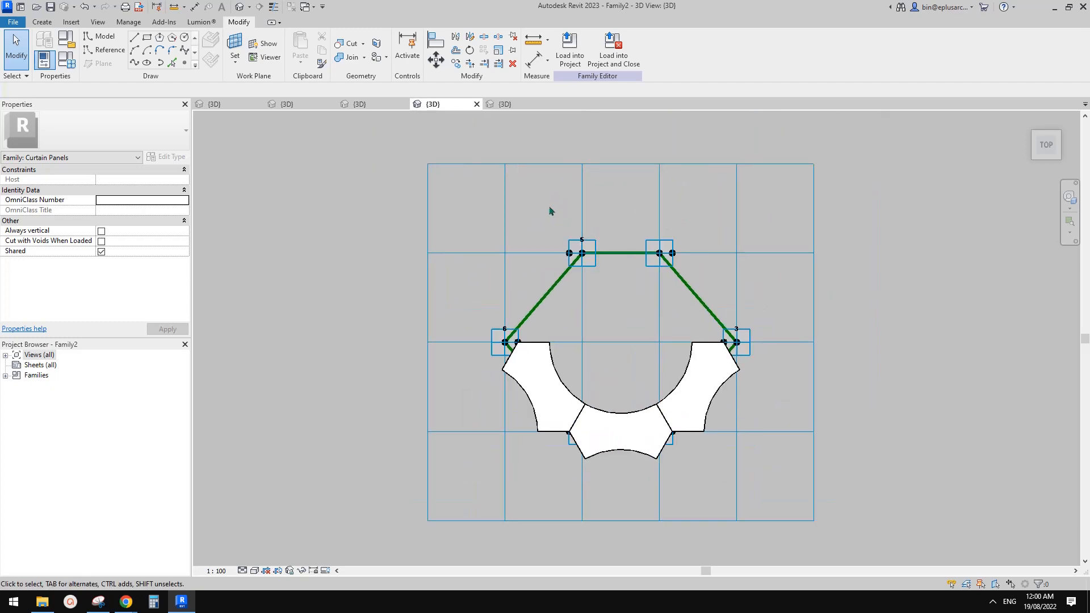
middle_click_drag(550, 209, 523, 209)
middle_click_drag(483, 173, 420, 162)
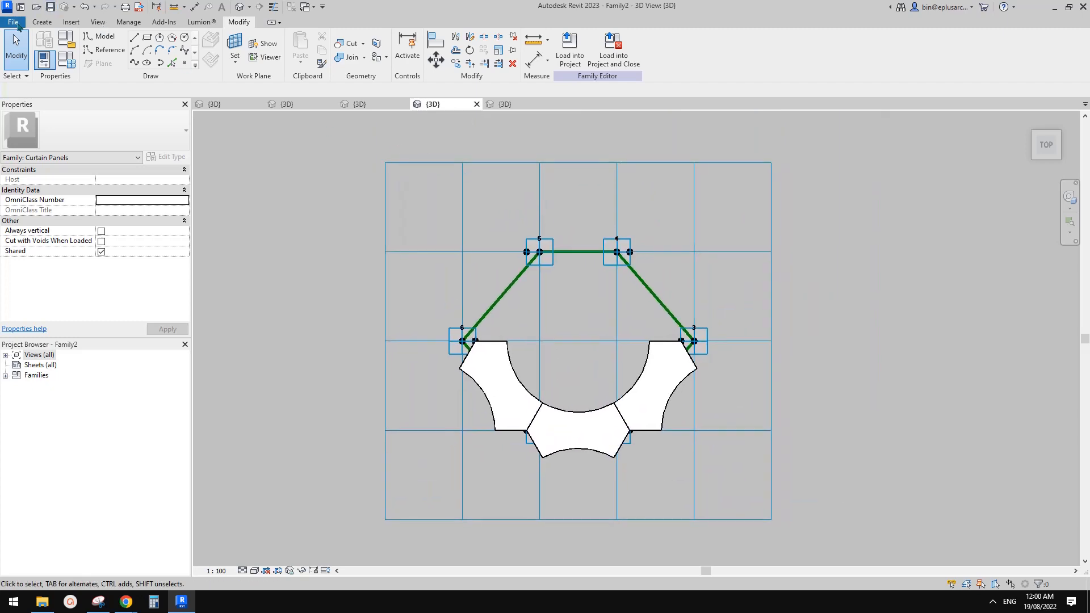
Create a new conceptual mass family from the Metric Mass.rft template and open its Level 1 floor plan
left_click(13, 22)
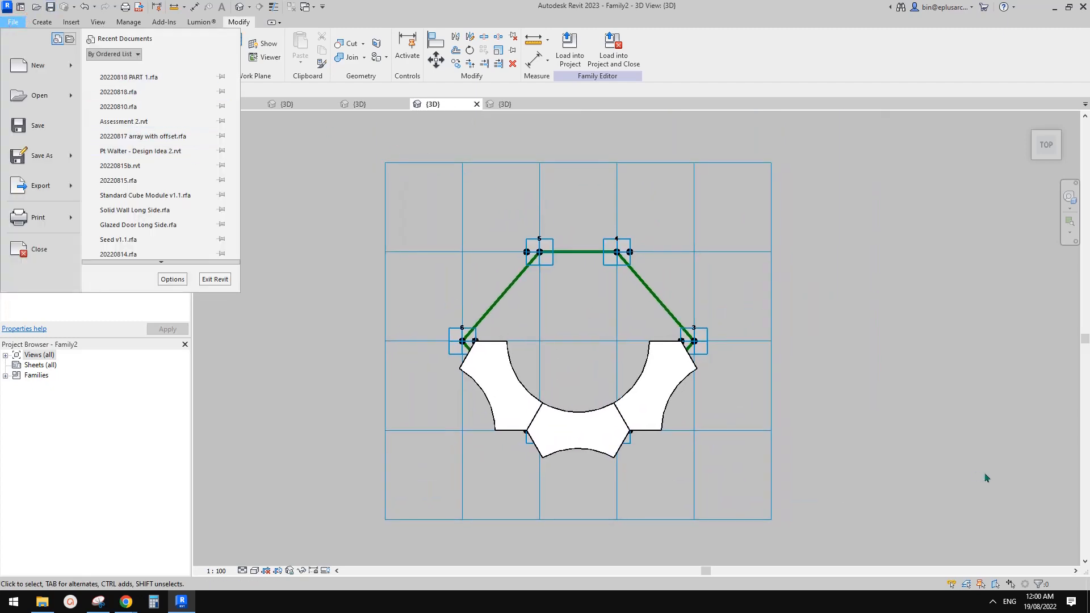
left_click(69, 66)
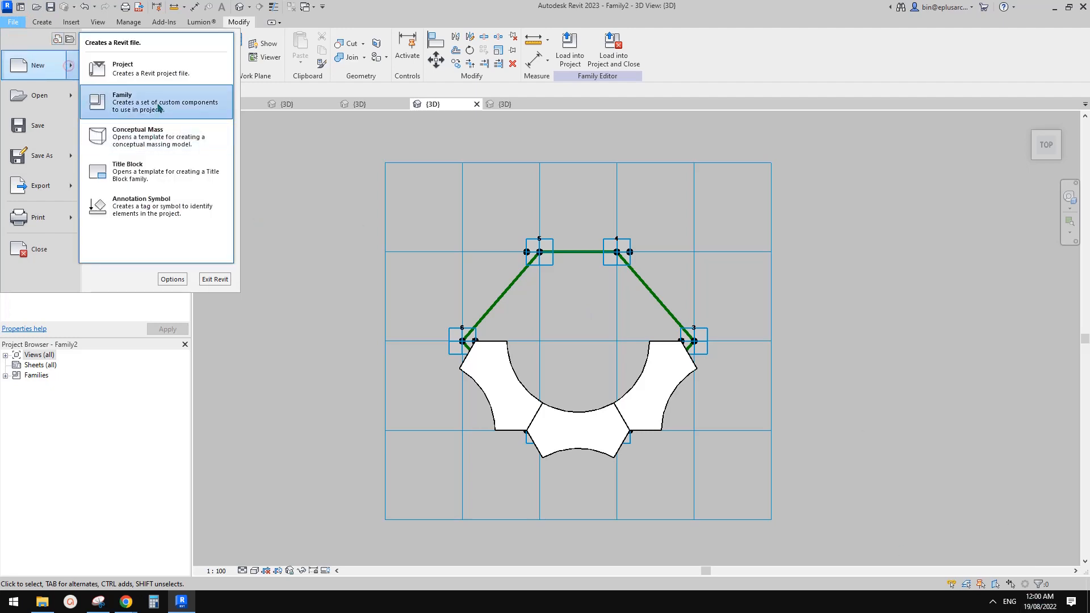
left_click(157, 136)
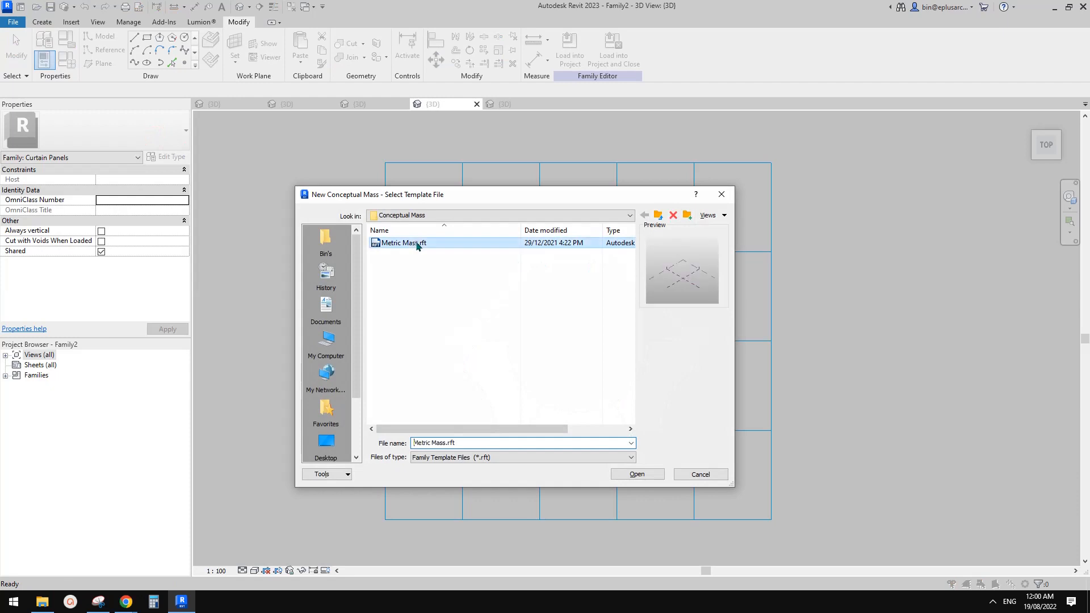
double_click(417, 243)
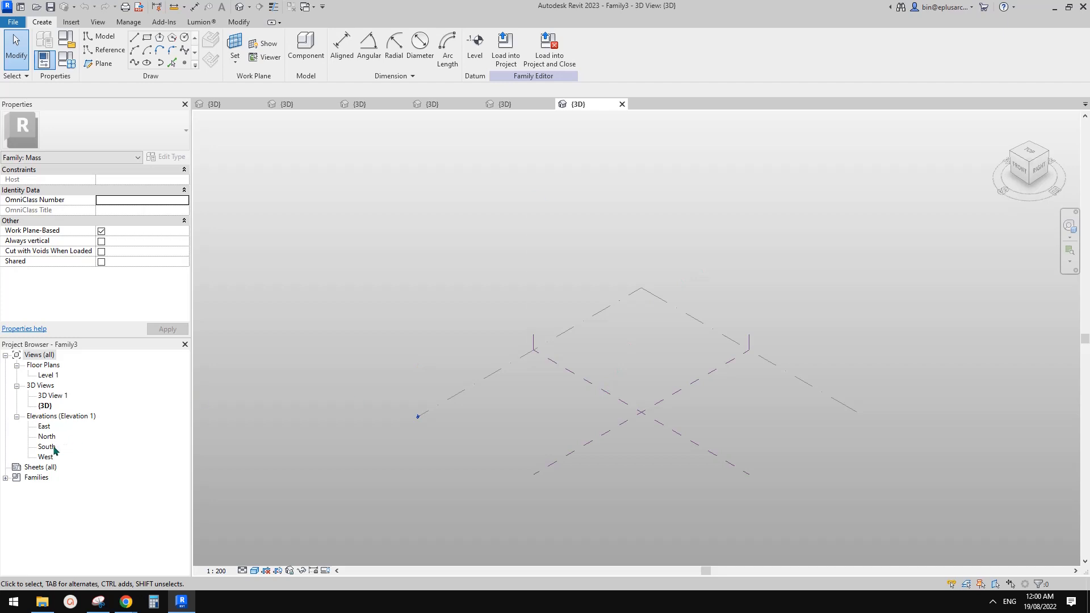
double_click(45, 375)
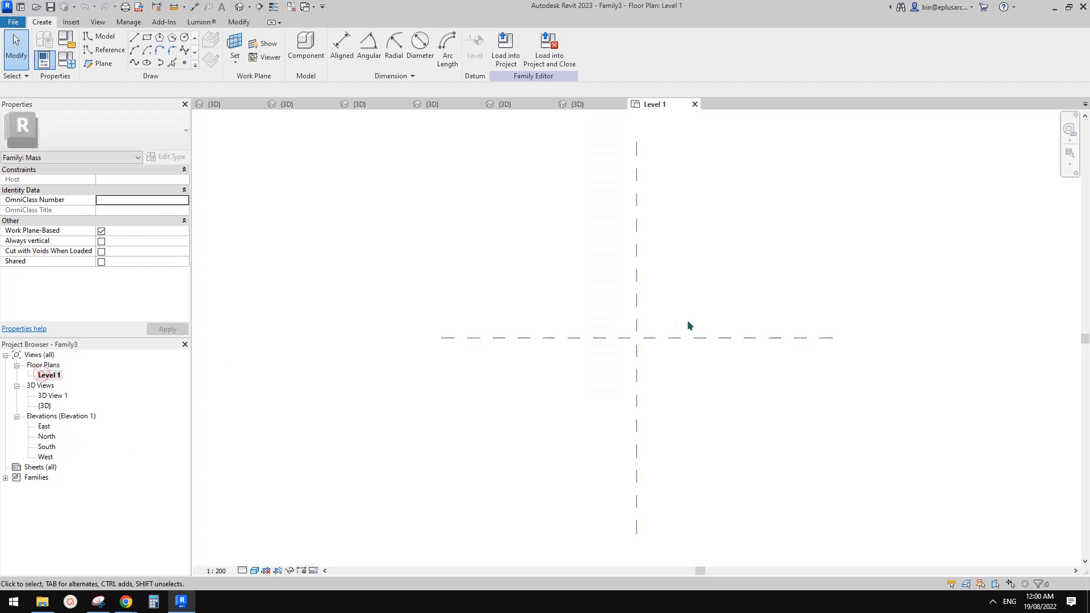
left_click(101, 50)
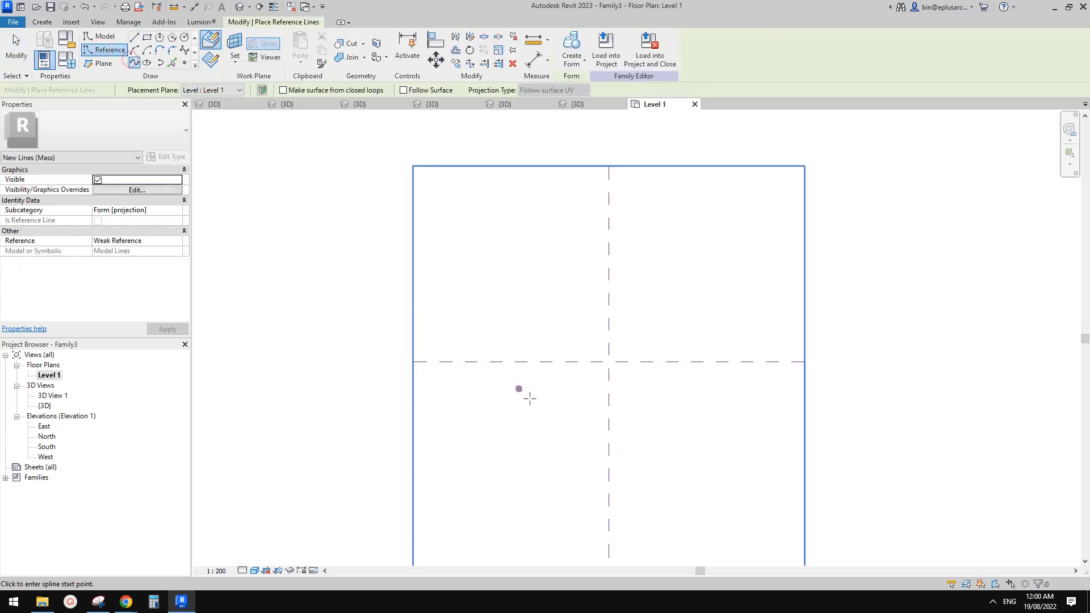
scroll(397, 386, "down", 2)
left_click(348, 385)
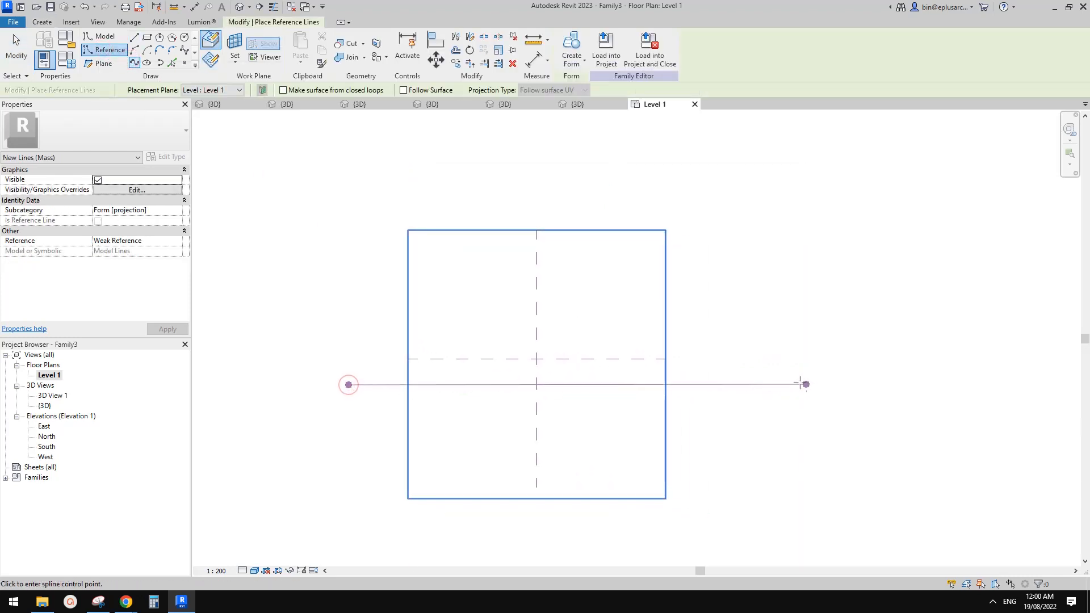
left_click(769, 386)
key("Escape")
key("Escape")
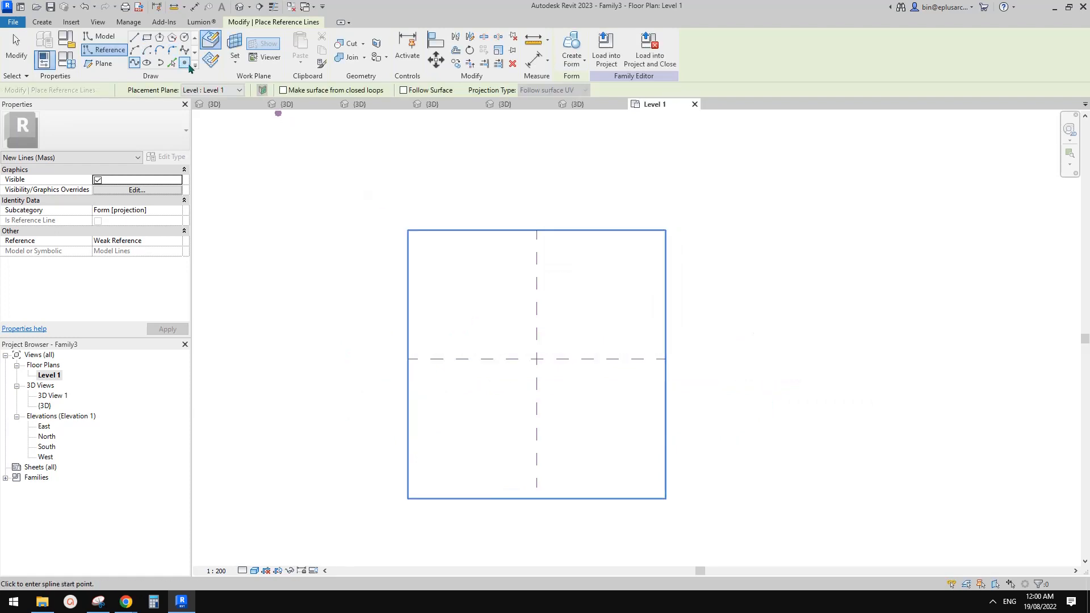
Place a reference point southwest of the reference planes' intersection and copy it horizontally about 167000 mm to the east
left_click(341, 394)
key("Escape")
key("Escape")
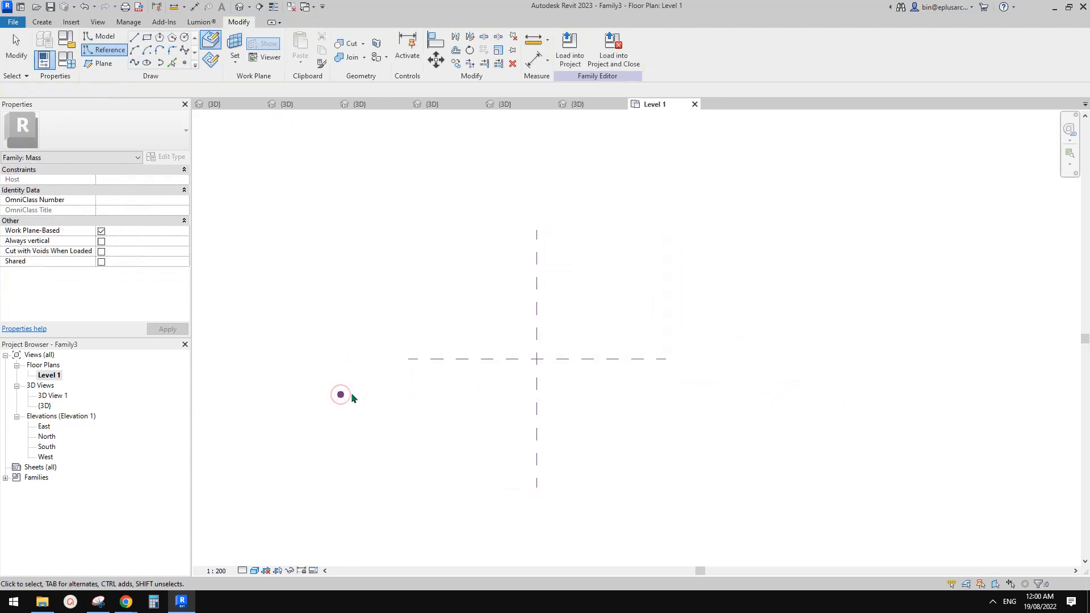
left_click(341, 394)
key("c")
key("o")
left_click(340, 394)
left_click(782, 396)
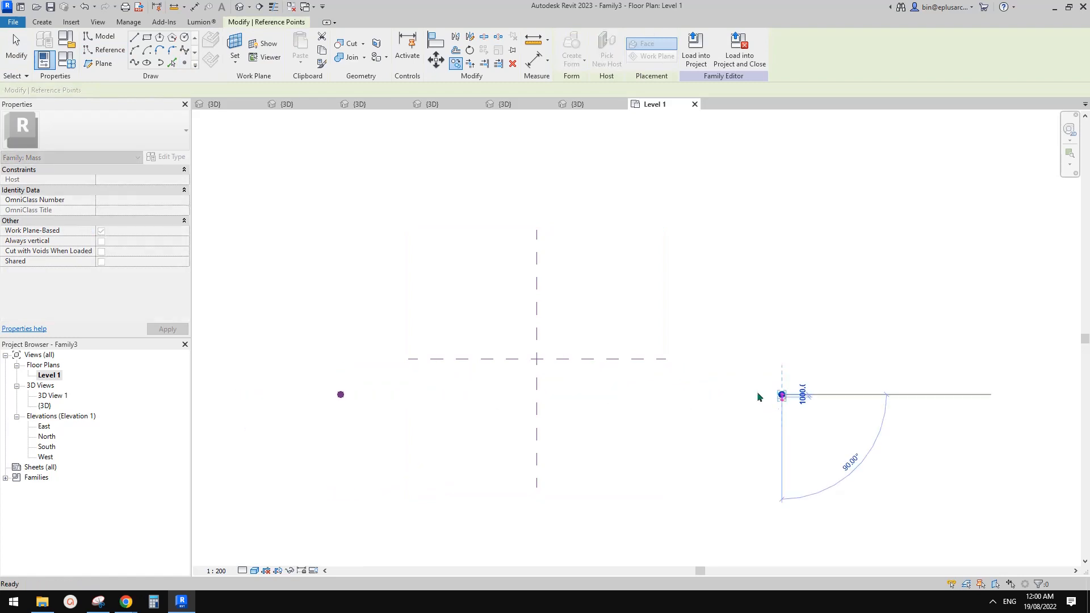
Connect the two reference points with a spline through points and turn it into a reference line in the 3D view
left_click_drag(280, 359, 837, 419)
left_click_drag(296, 379, 933, 430)
left_click(134, 63)
middle_click_drag(407, 202, 401, 197)
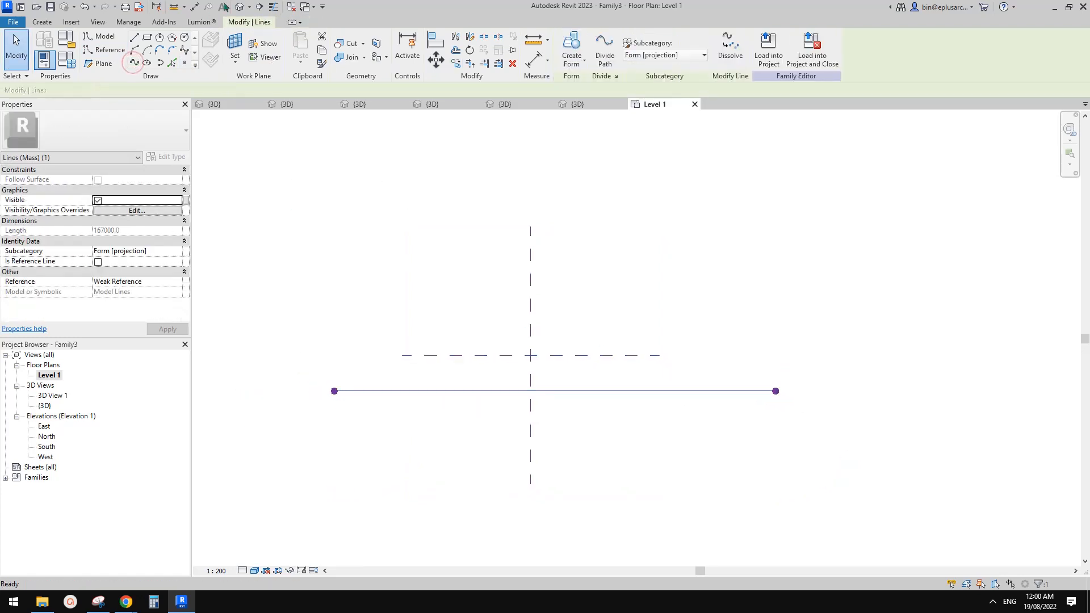
left_click(239, 7)
left_click(606, 323)
left_click(568, 406)
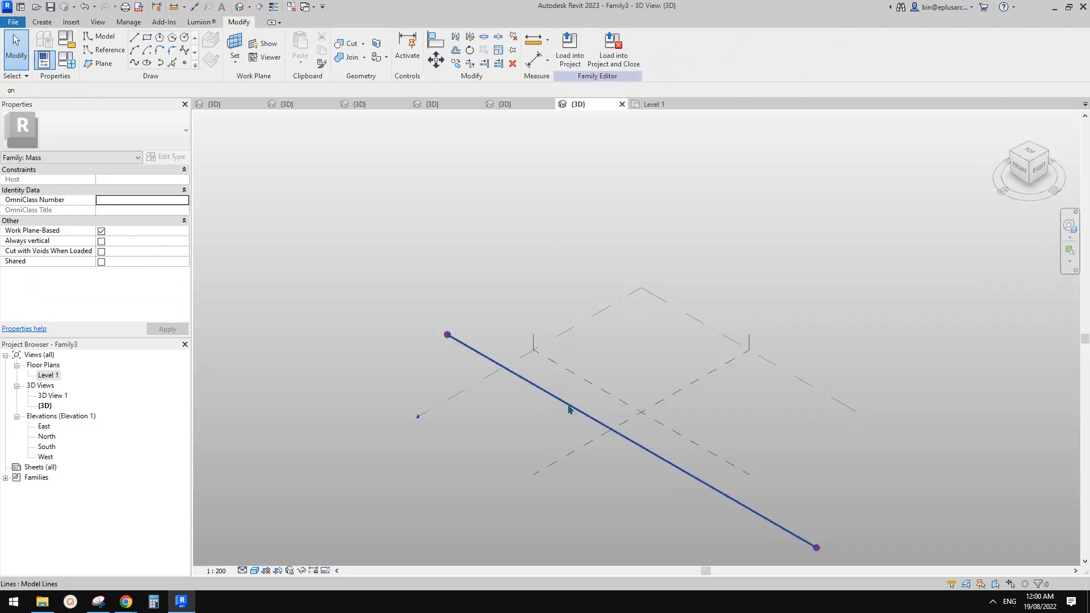
left_click(97, 263)
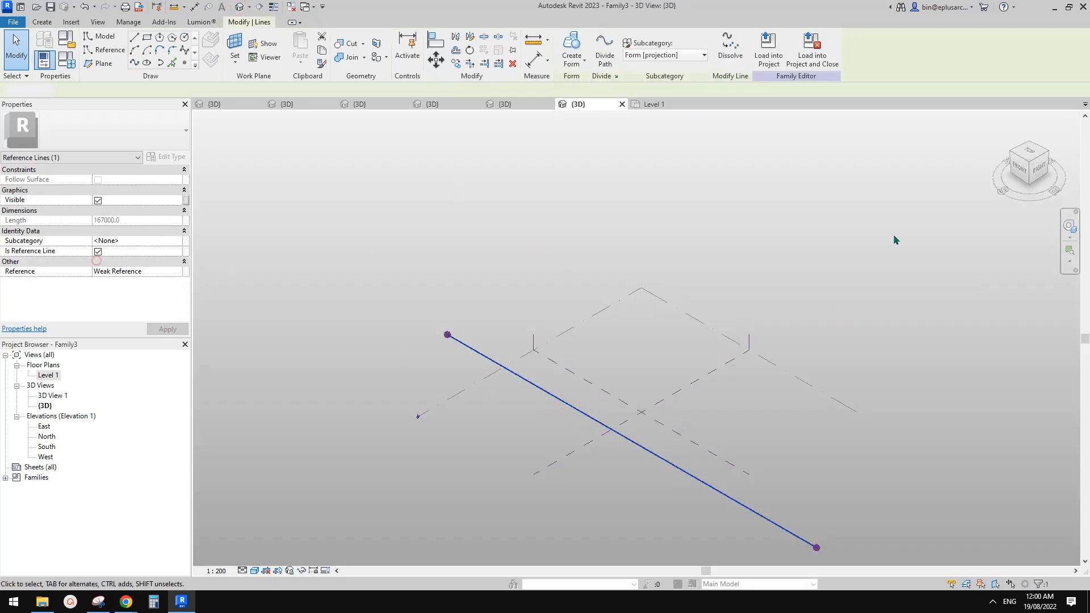
Copy the reference line vertically upward twice in the front view to get three roughly evenly spaced parallel lines
left_click(1019, 166)
key("c")
key("o")
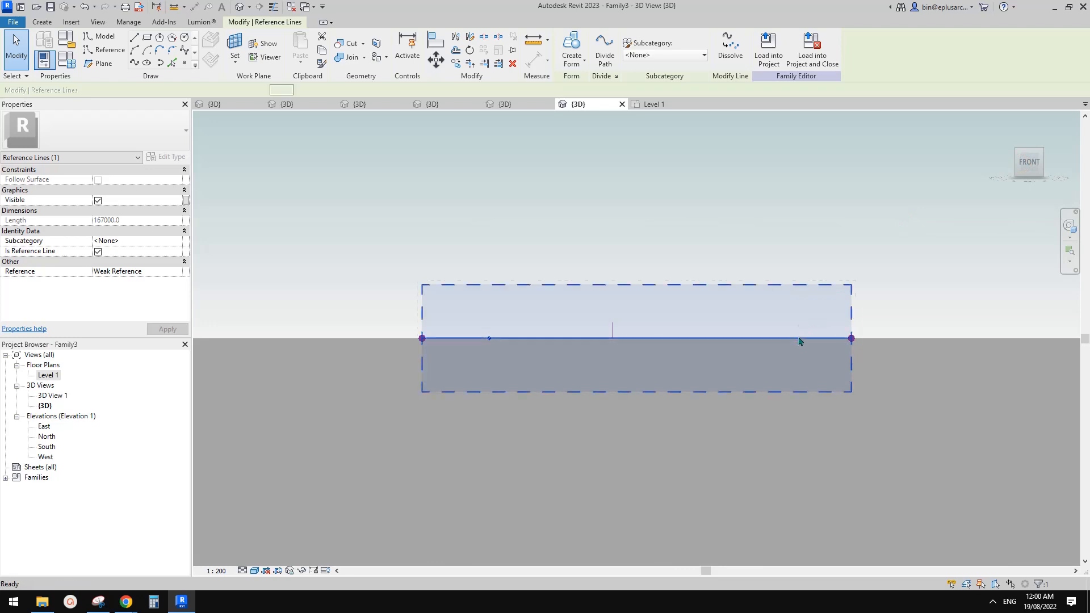
left_click(799, 337)
scroll(800, 239, "down", 2)
left_click(800, 201)
middle_click_drag(801, 201, 800, 298)
left_click(799, 298)
left_click(803, 200)
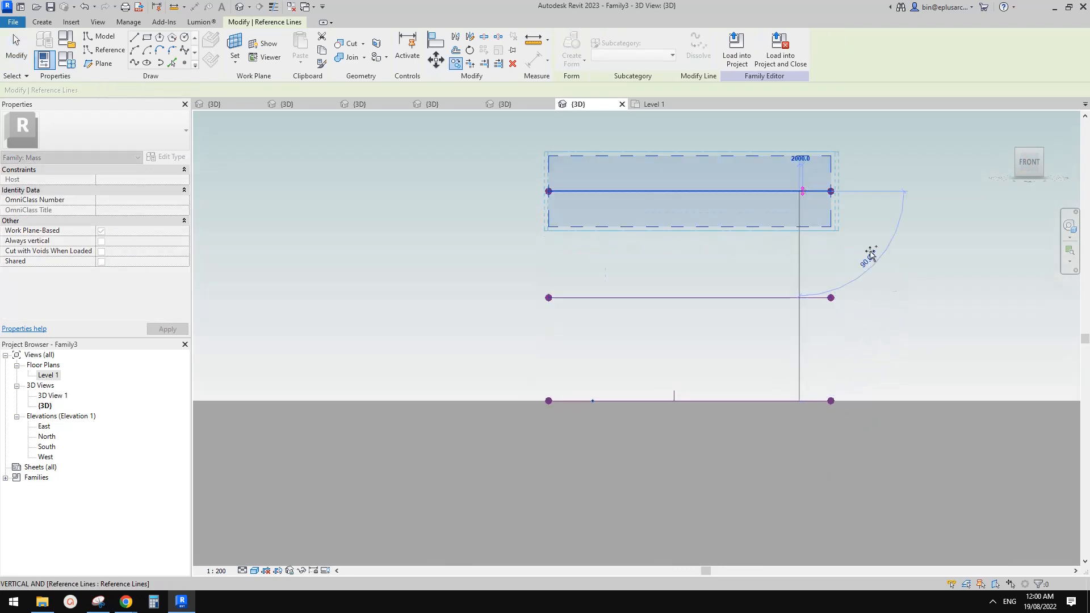
key("Escape")
key("Escape")
Create a surface form from the three stacked reference lines
middle_click_drag(805, 287, 776, 307, "shift")
left_click_drag(776, 182, 767, 415)
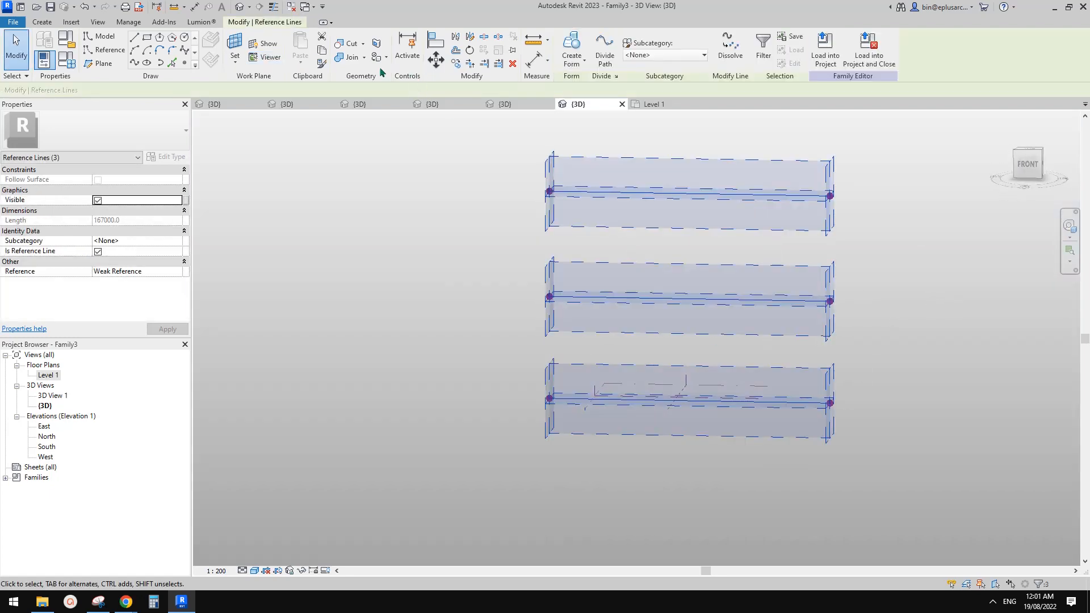
left_click(569, 46)
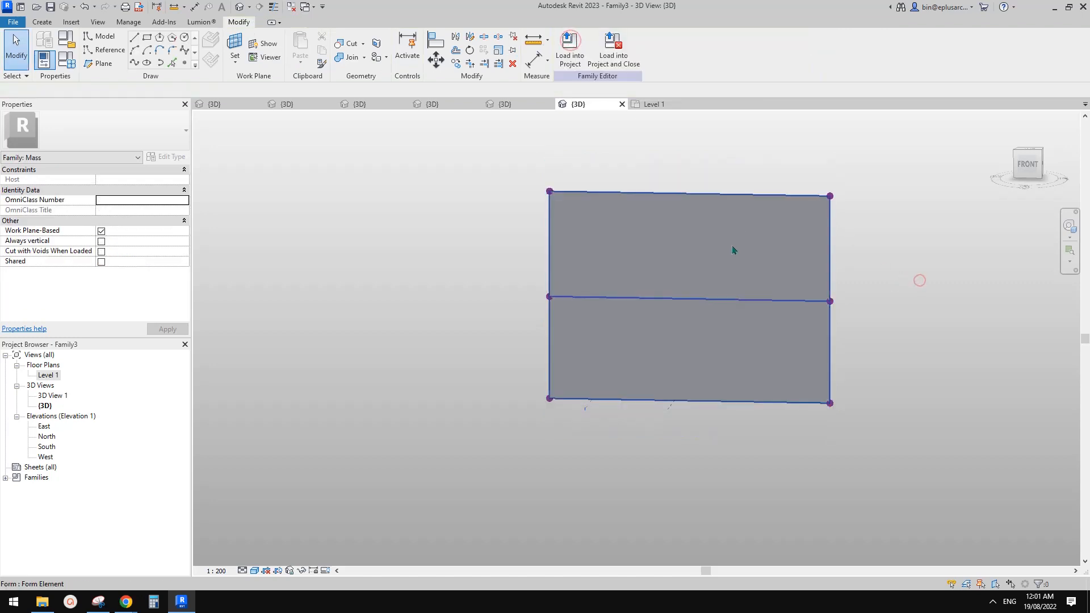
Shift the middle reference line and its end points horizontally in the left view to bow the surface
middle_click_drag(861, 259, 886, 255, "shift")
left_click_drag(528, 243, 801, 351)
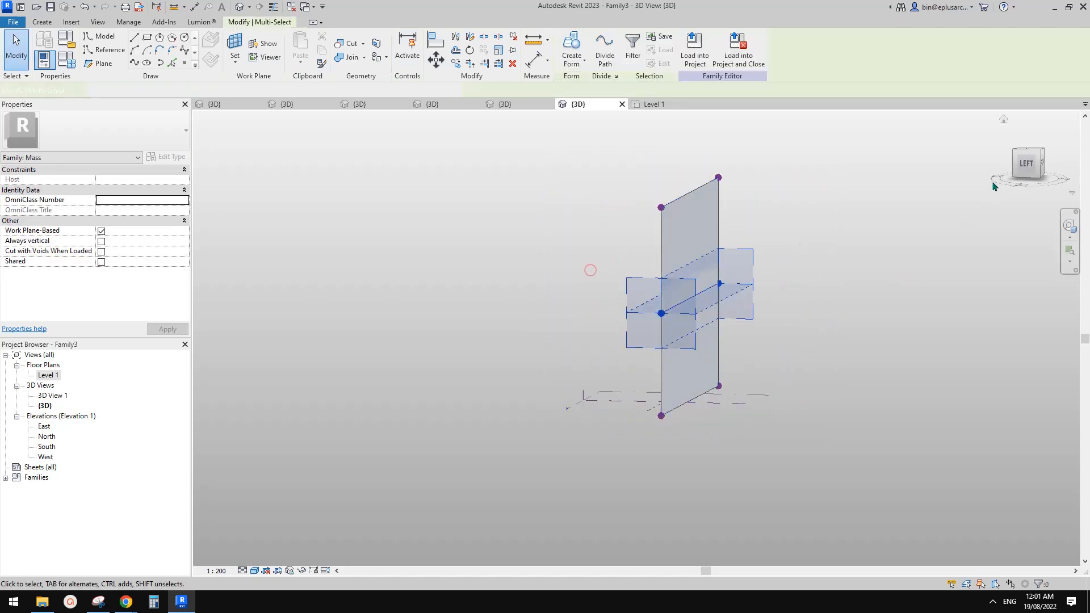
middle_click_drag(932, 165, 860, 246, "shift")
left_click(1030, 162)
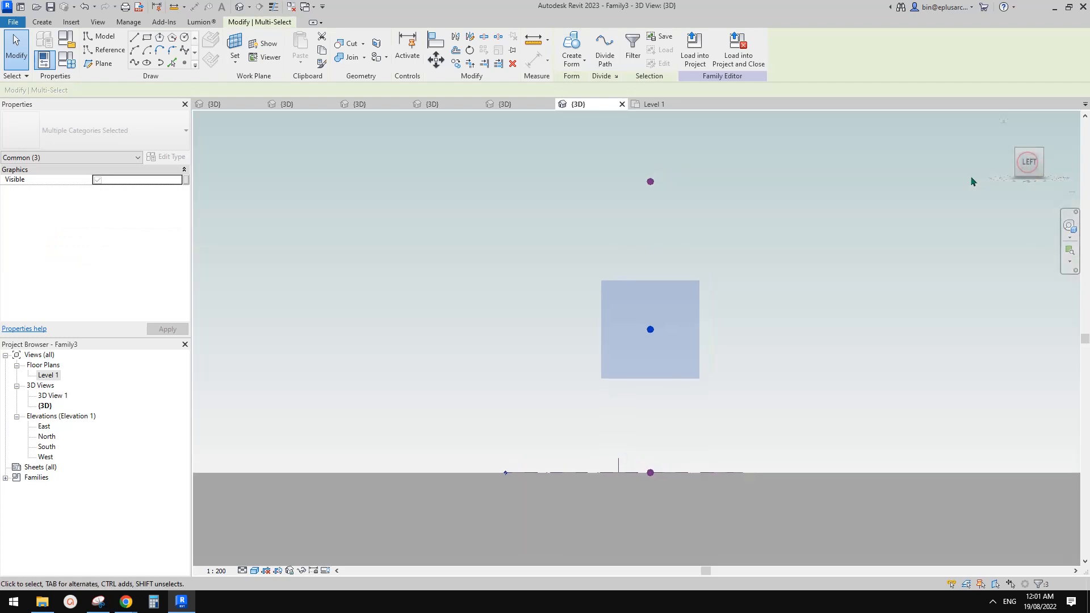
key("Left")
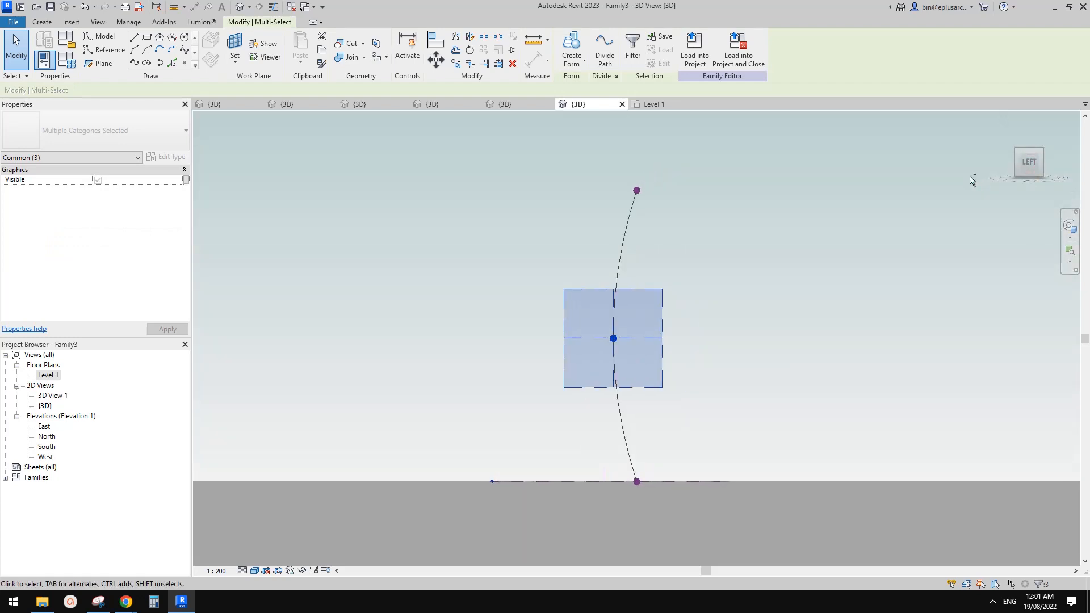
left_click(764, 264)
Place a reference point at the midpoint of each of the surface's three reference lines
middle_click_drag(766, 262, 799, 345, "shift")
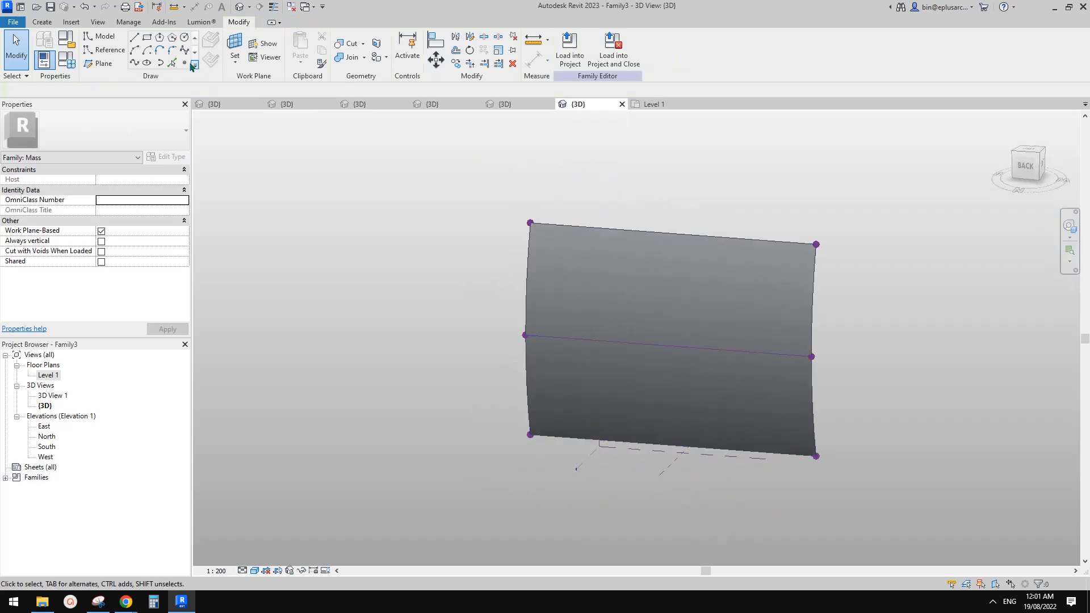
left_click(184, 63)
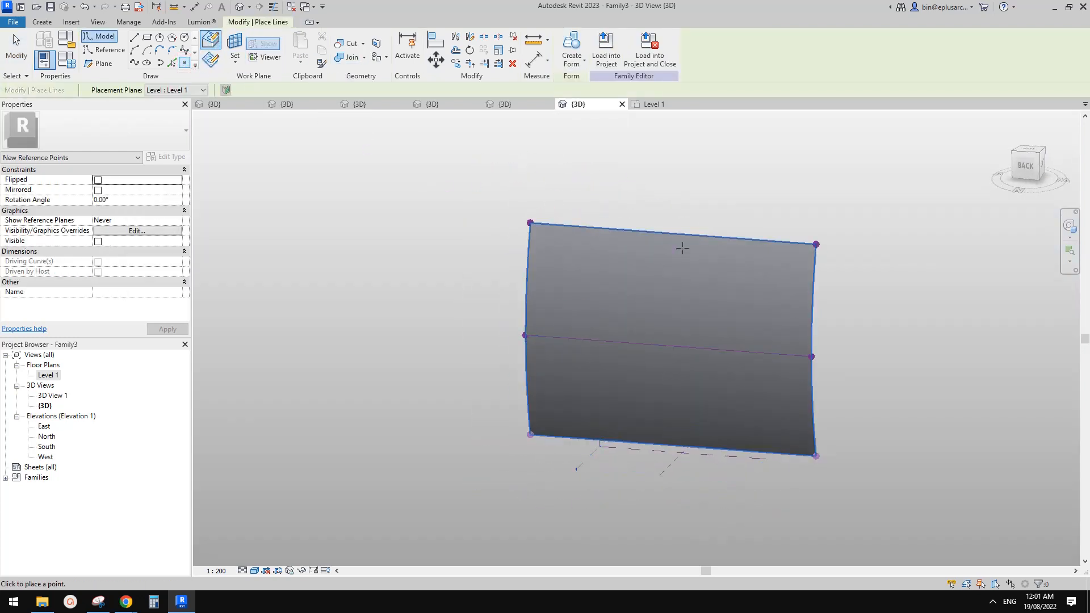
left_click(668, 344)
left_click(673, 446)
key("Escape")
Make the three midpoints driving points and shift them horizontally in the left view to curve the surface lengthwise
left_click_drag(639, 201, 710, 505)
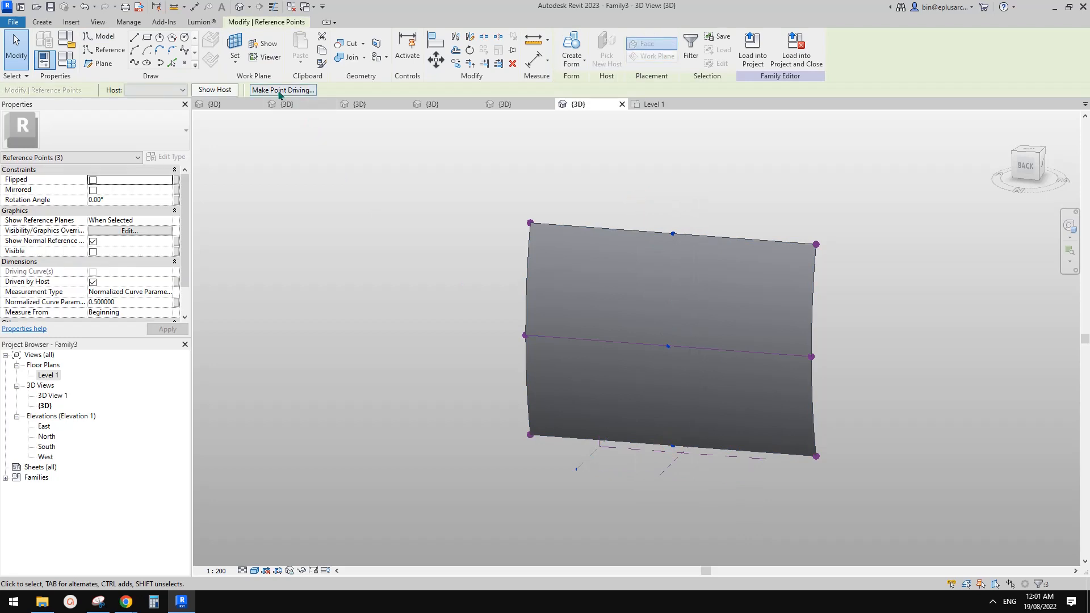
left_click(264, 90)
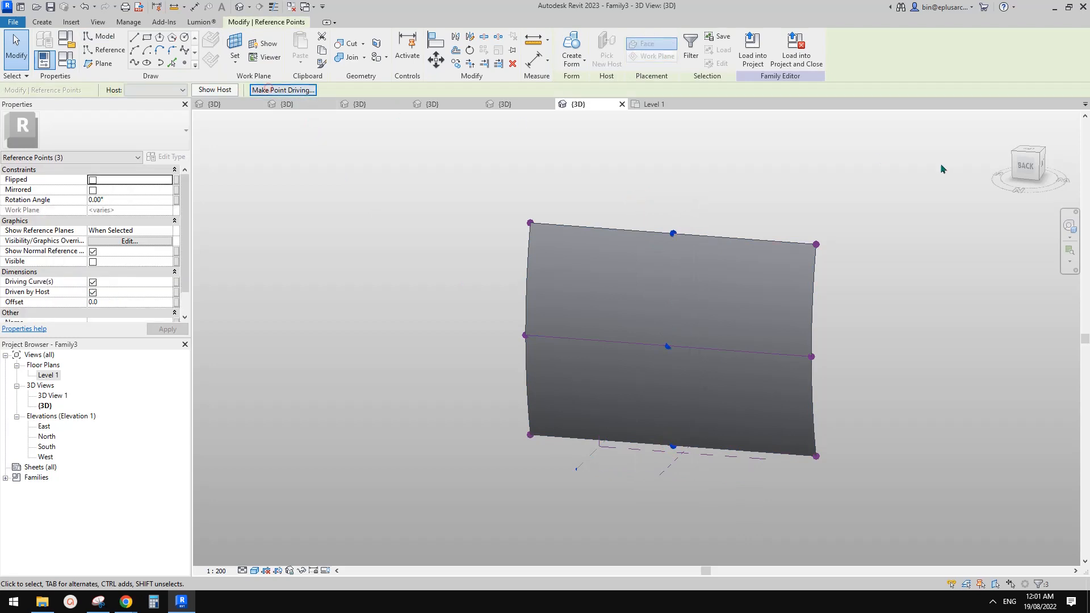
left_click(1033, 171)
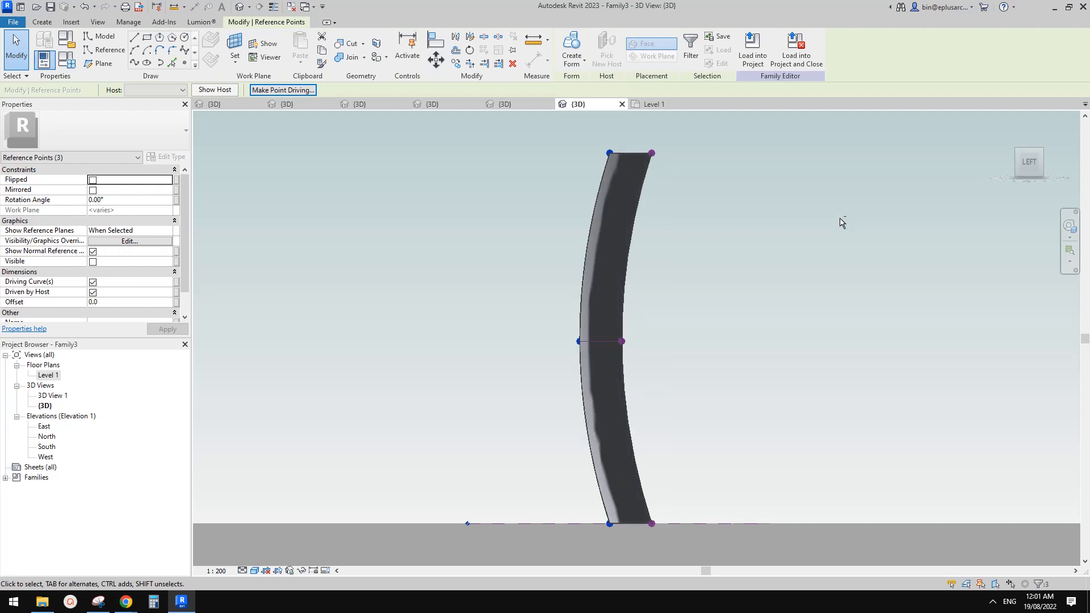
left_click(823, 242)
Divide the doubly curved surface into a UV grid
middle_click_drag(820, 237, 683, 97, "shift")
scroll(686, 293, "up", 3)
left_click(686, 293)
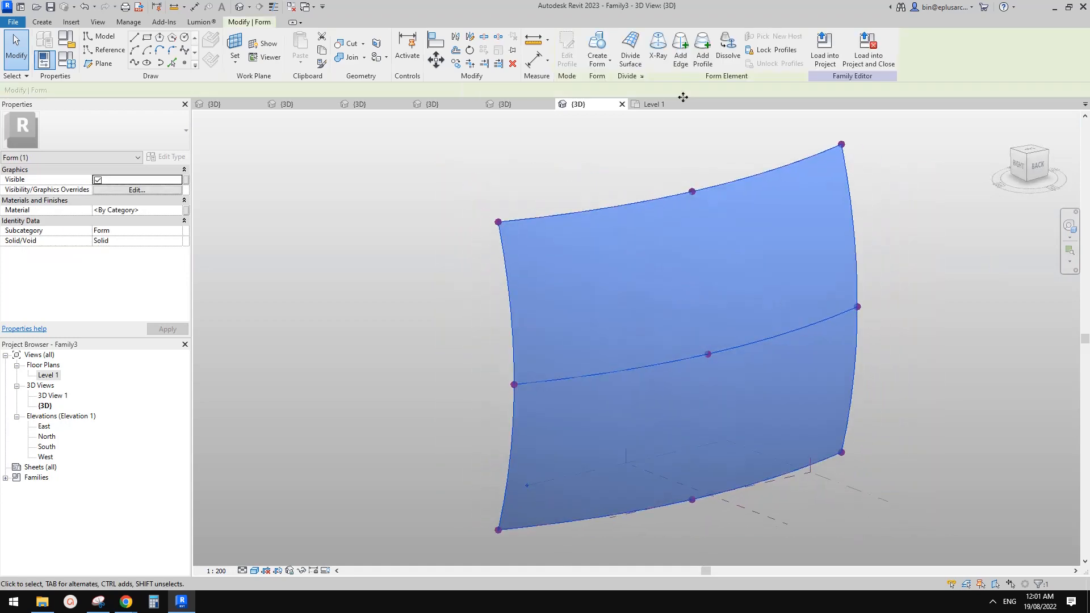
left_click(630, 57)
middle_click_drag(721, 287, 713, 278, "shift")
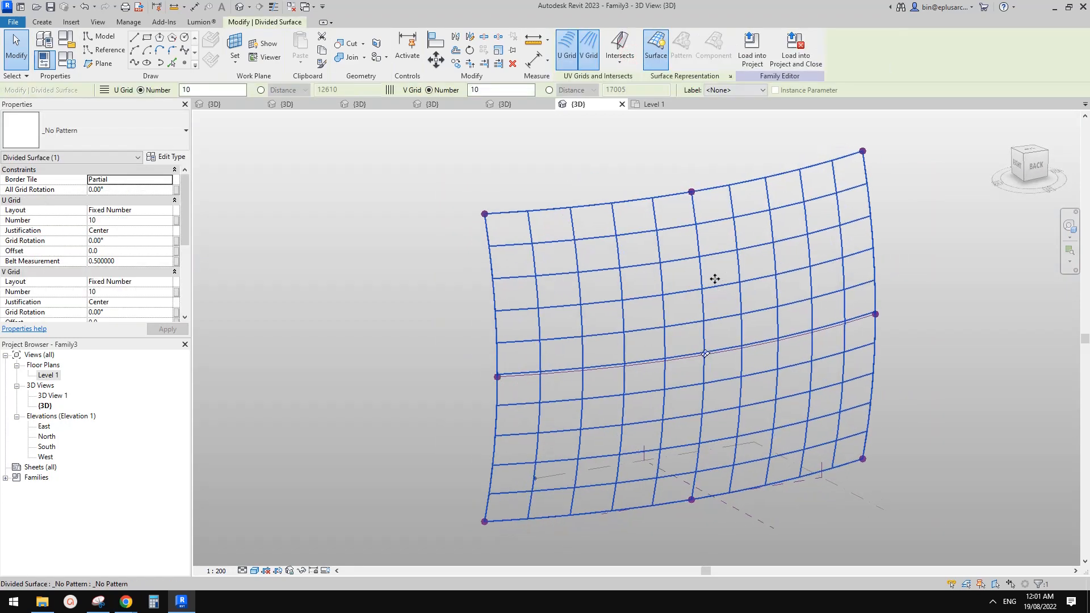
Apply the Hexagon pattern to the divided surface
left_click(102, 131)
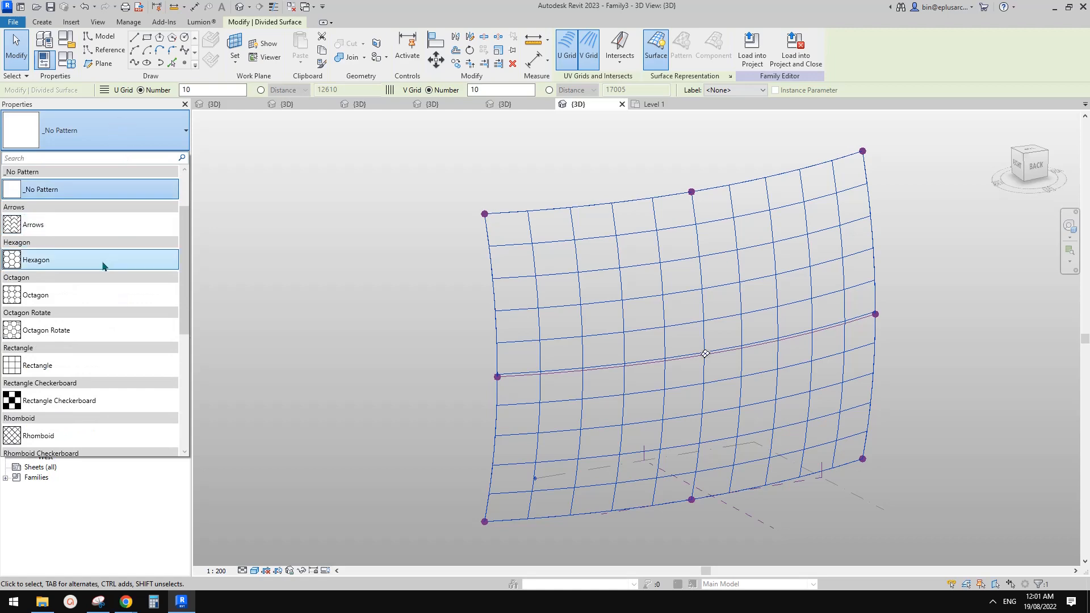
left_click(58, 265)
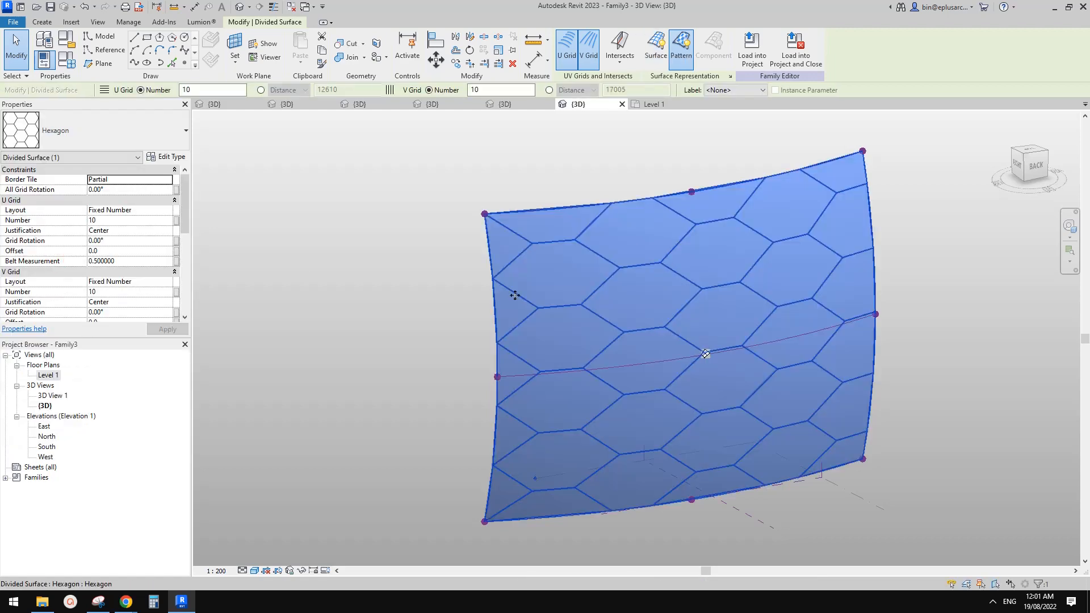
middle_click_drag(599, 284, 560, 275)
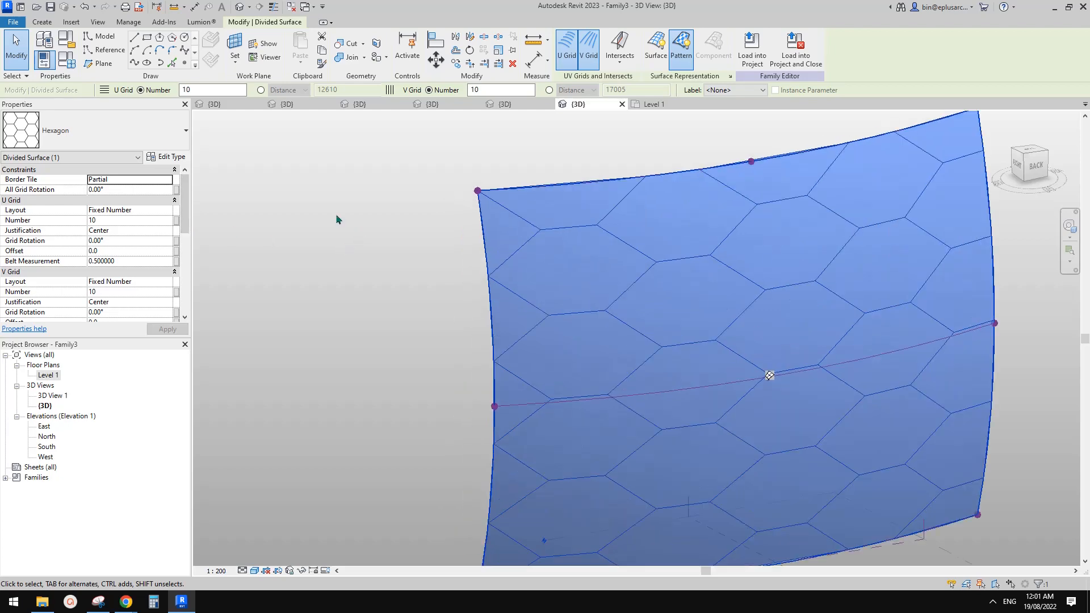
middle_click_drag(407, 251, 408, 246)
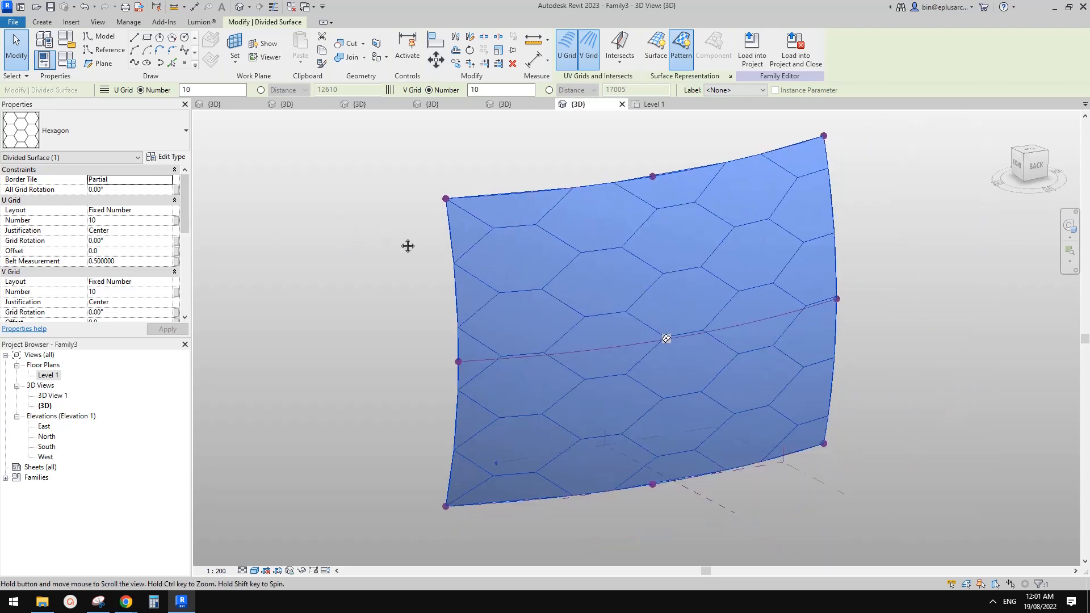
Set both the U grid and V grid layouts of the divided surface to Fixed Distance
left_click(167, 211)
left_click(113, 228)
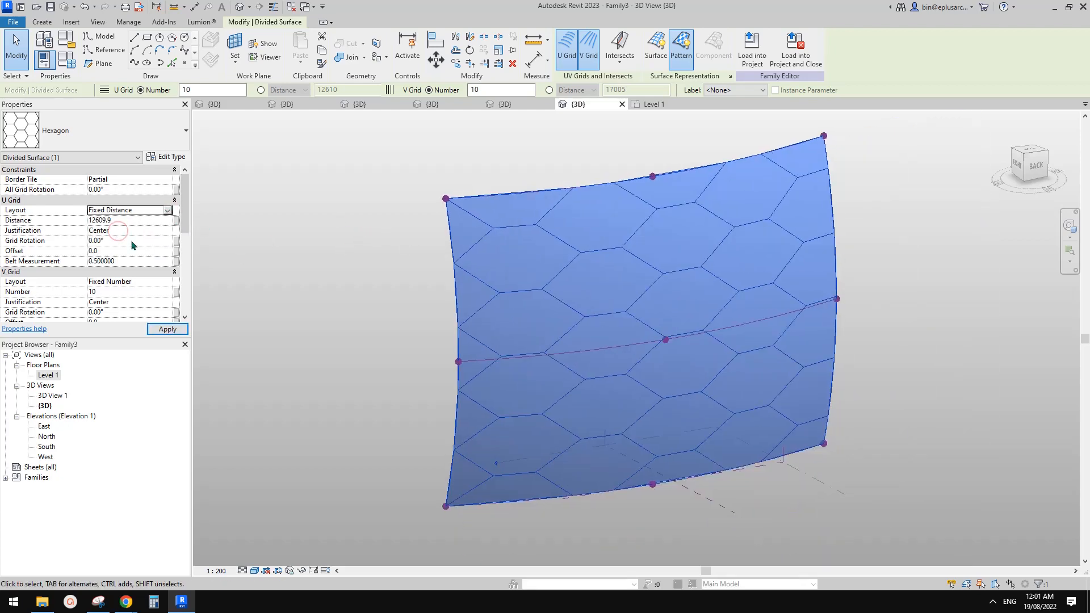
left_click(168, 282)
left_click(119, 299)
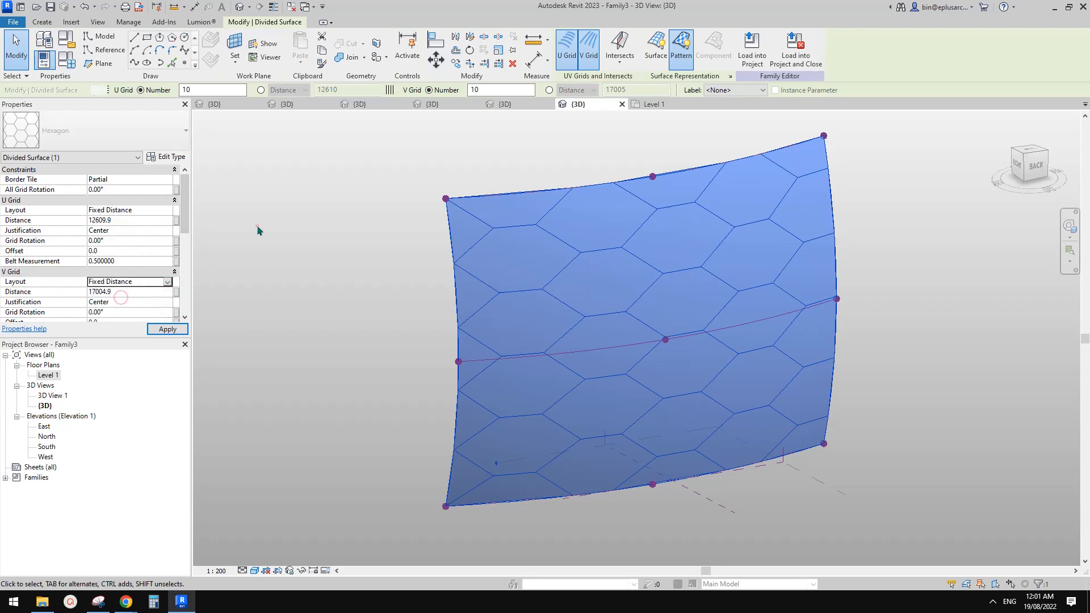
Consult the hexagon proportion sketch and set the divided surface's V grid distance to 10000
left_click(257, 226)
left_click(514, 267)
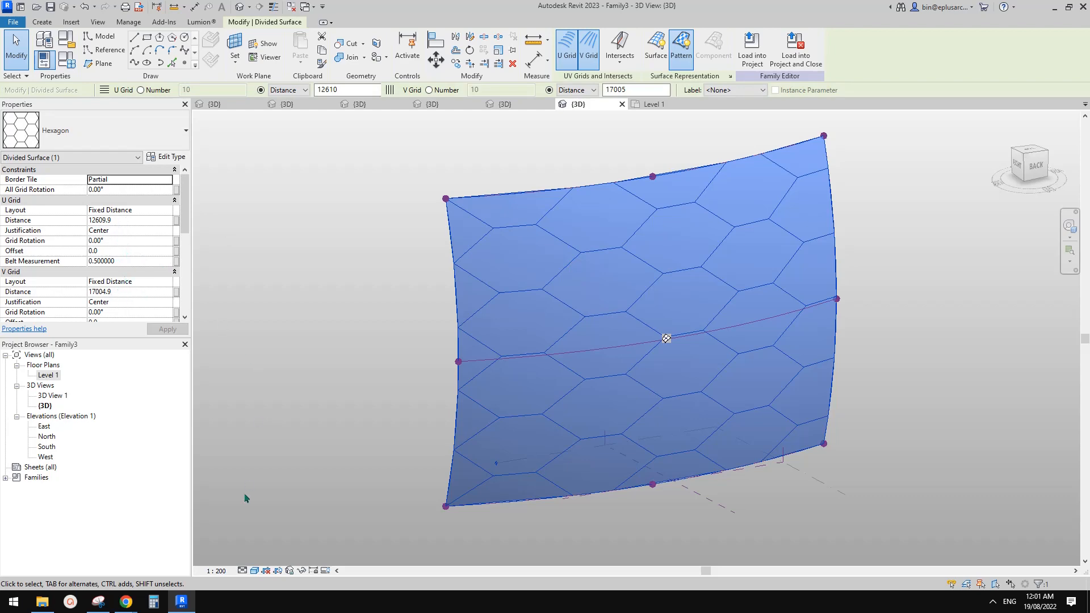
key("alt+Tab")
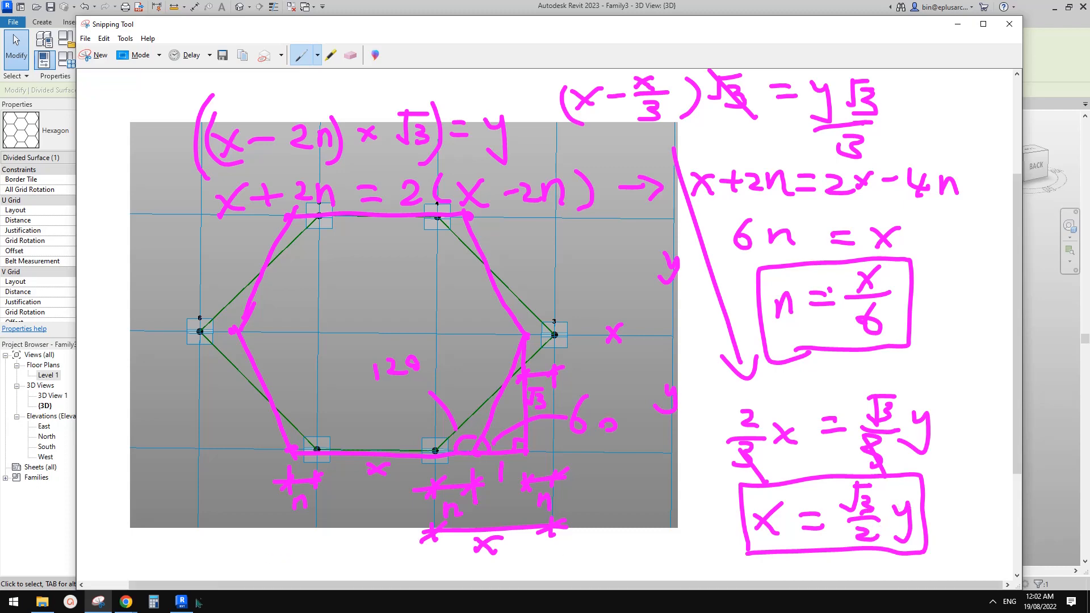
mouse_move(194, 608)
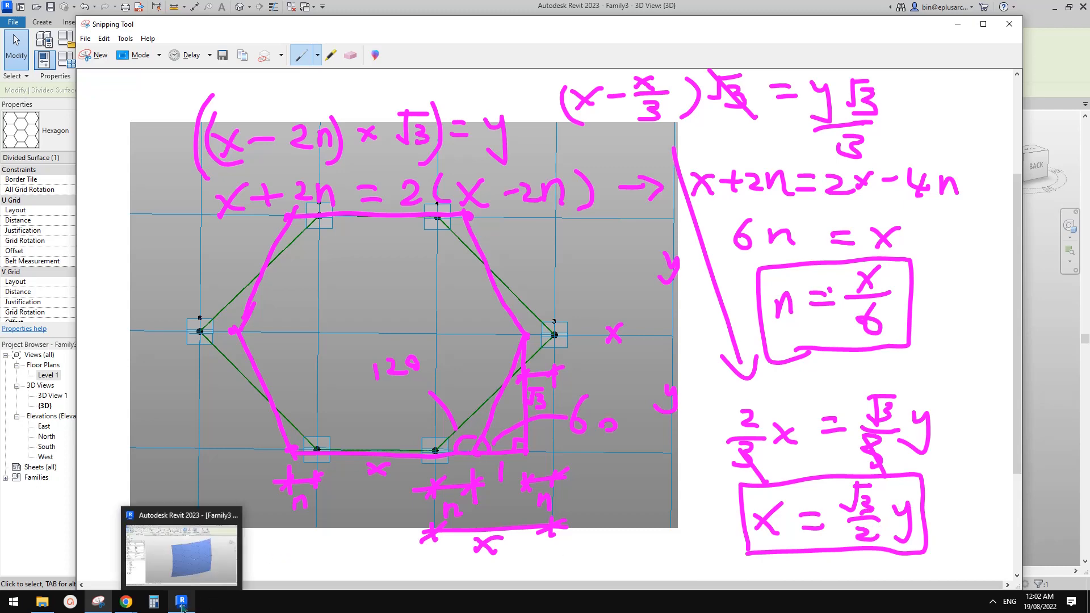
left_click(182, 604)
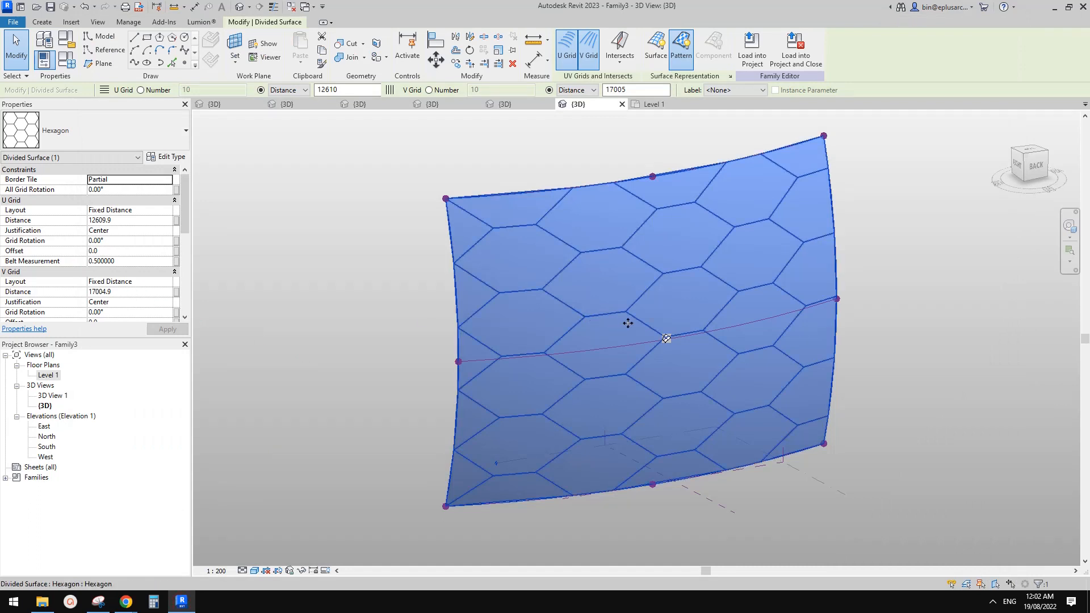
left_click(131, 292)
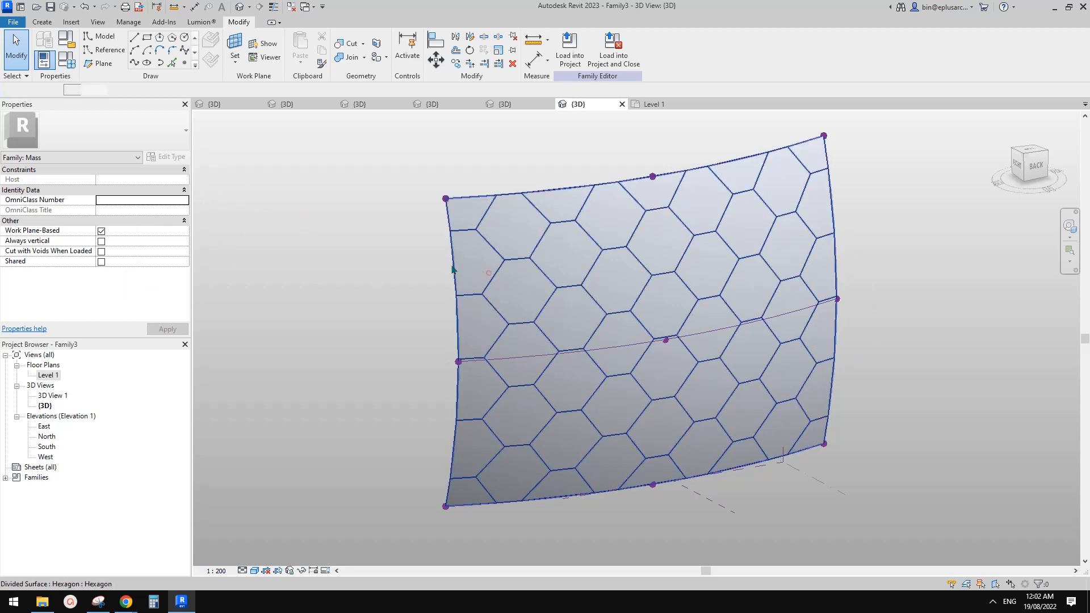
Associate the divided surface's U grid distance with a new type parameter named Y
left_click(488, 273)
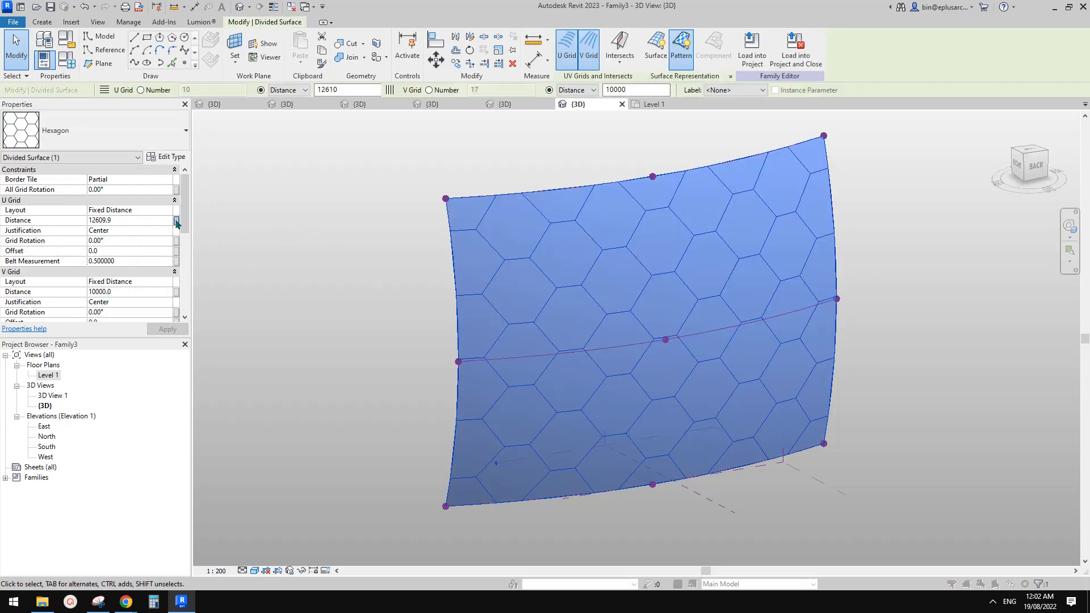
left_click(178, 220)
left_click(441, 358)
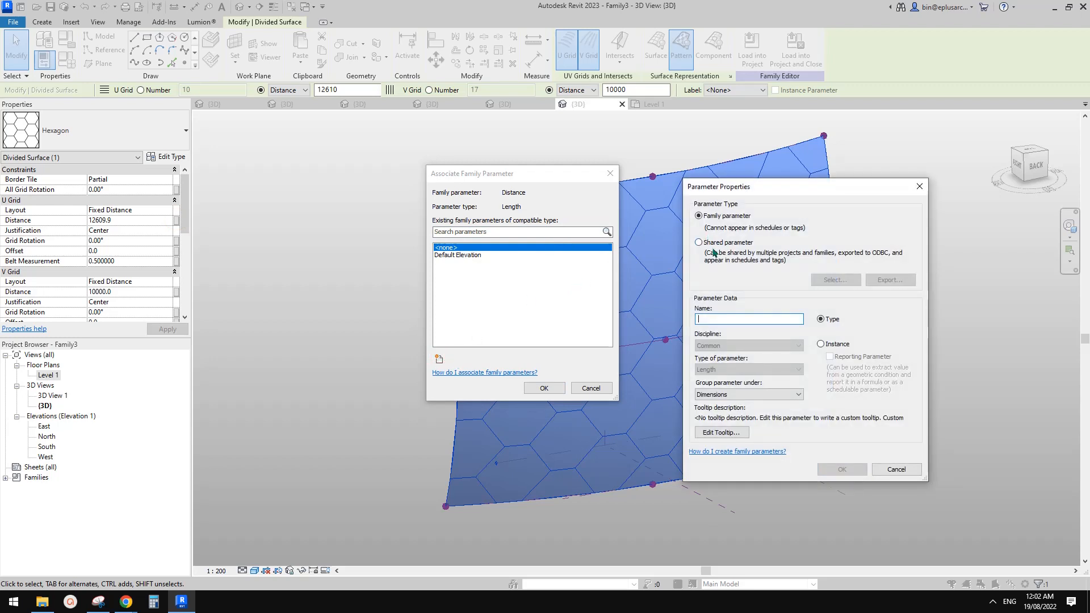
type("Y")
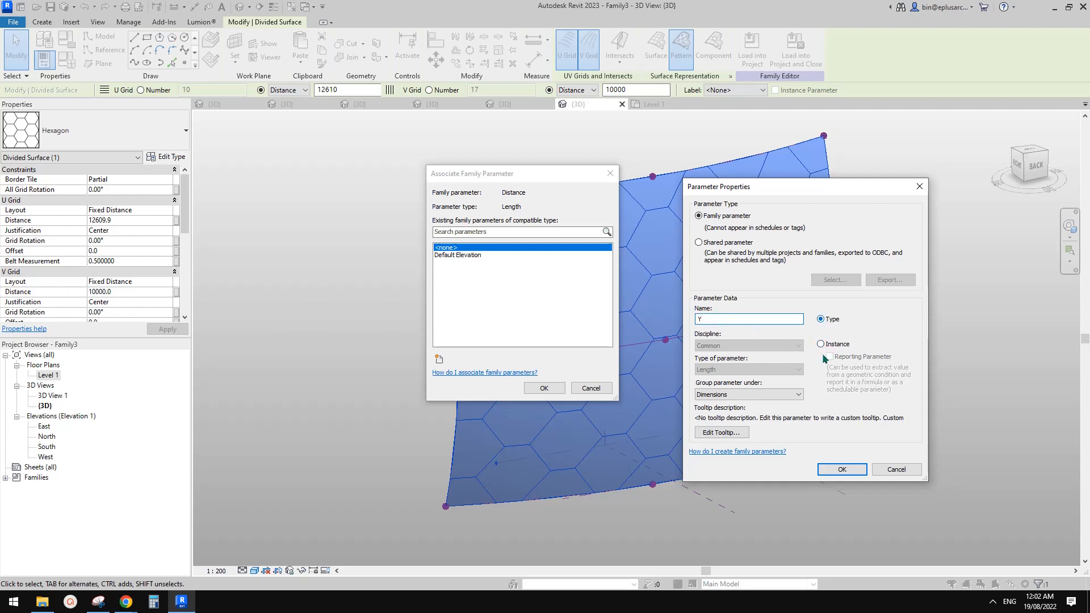
left_click(842, 469)
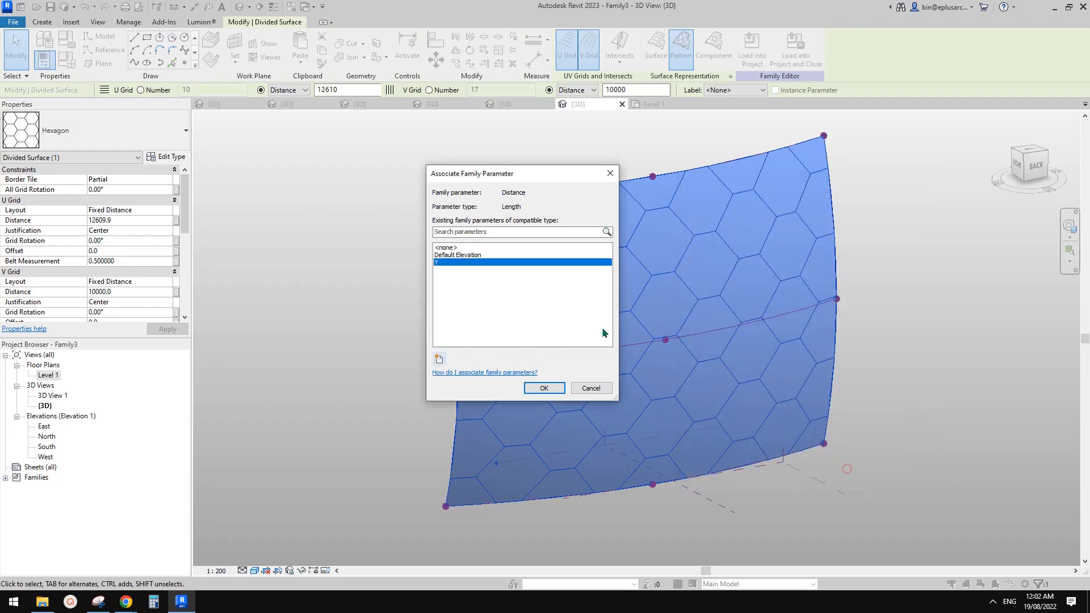
left_click(543, 389)
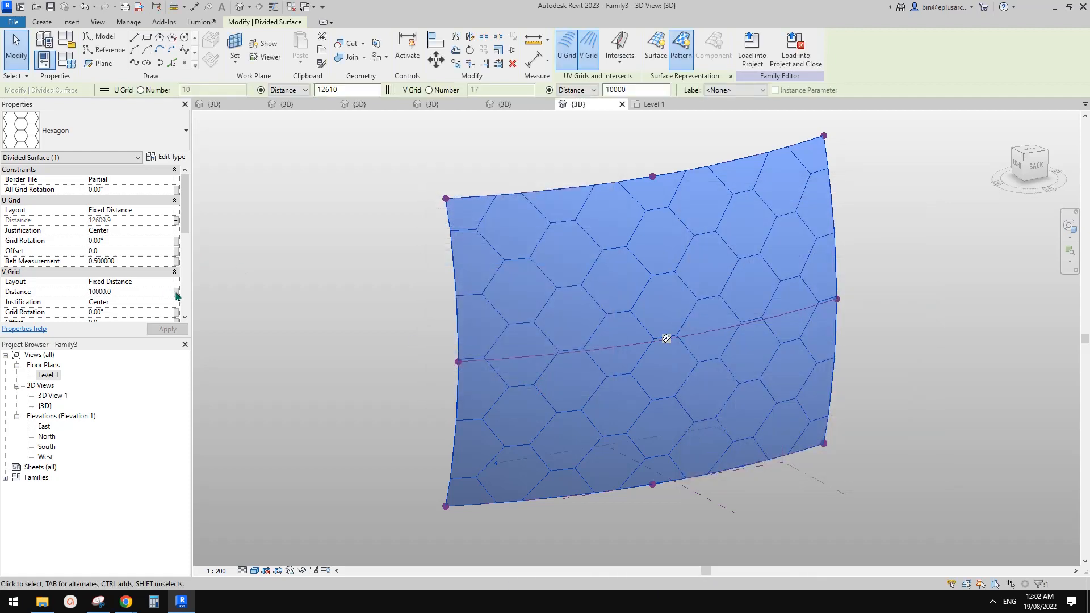
Associate the divided surface's V grid distance with a new type parameter named X
left_click(176, 292)
left_click(439, 359)
type("X")
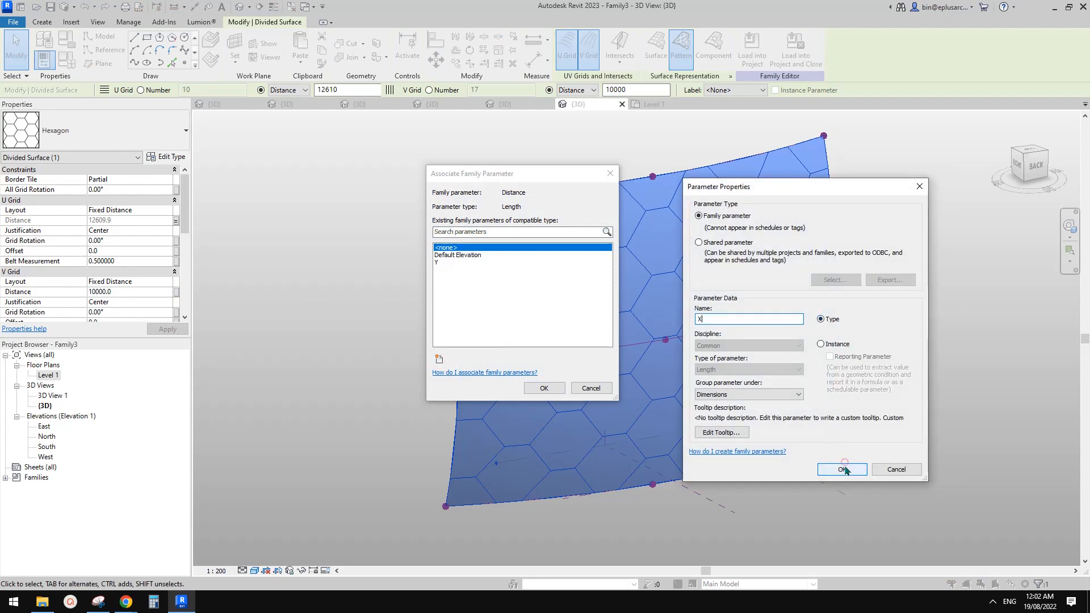
left_click(842, 470)
left_click(544, 388)
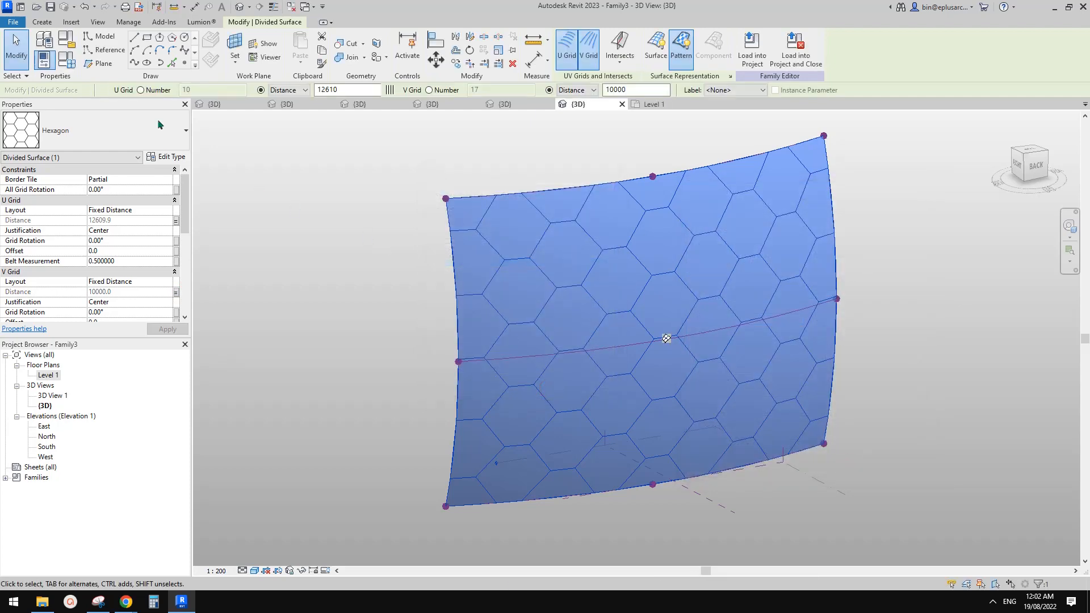
Give family parameter X the formula sqrt(3) / 2 * Y from the sketch and inspect the updated hexagon grid
left_click(66, 59)
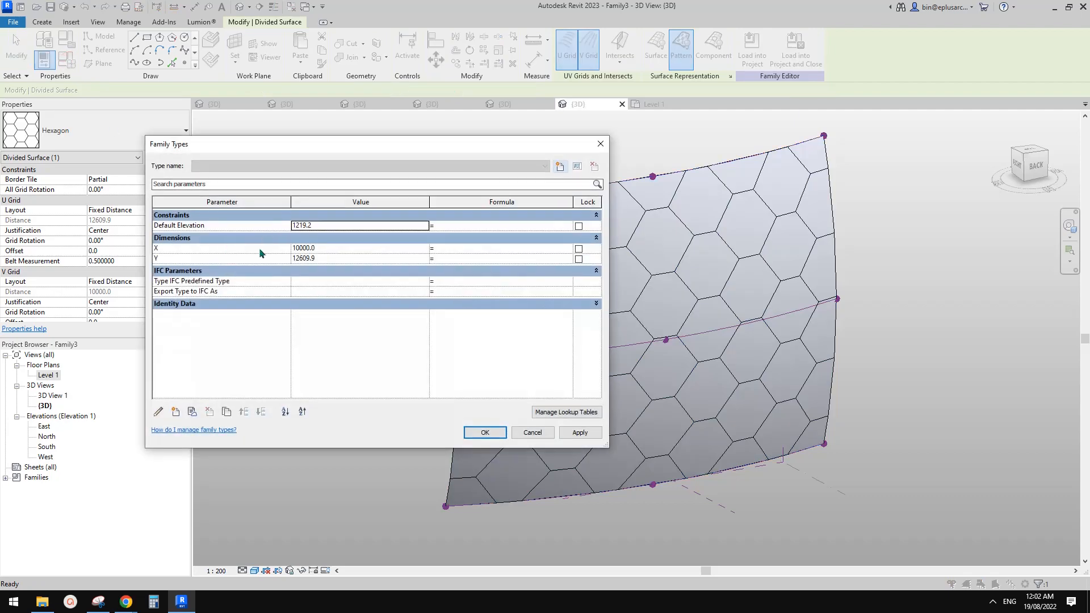
left_click(98, 601)
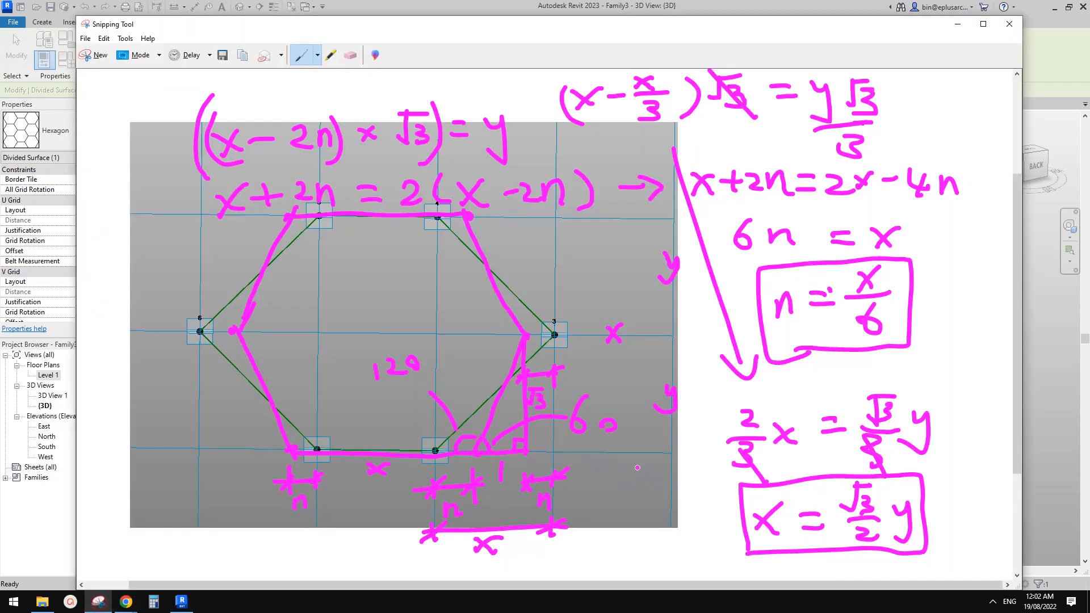
left_click(181, 601)
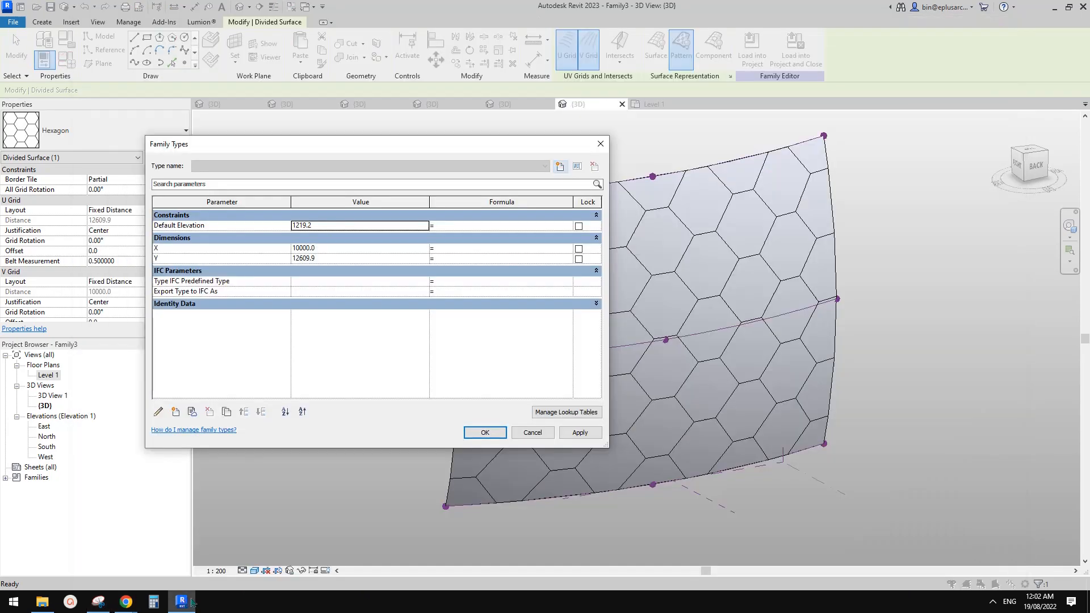
left_click(476, 249)
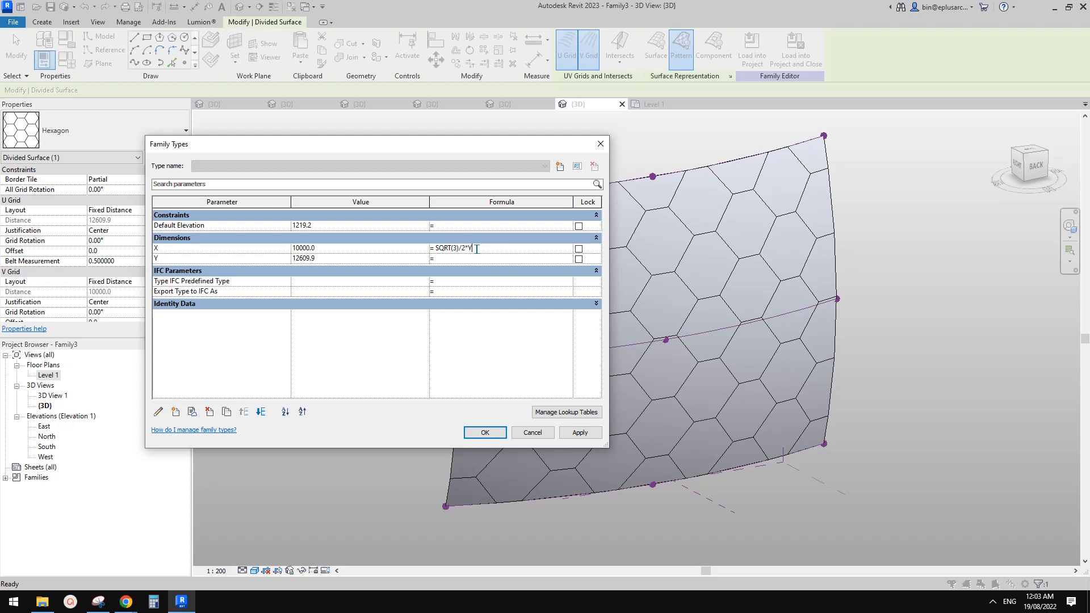
left_click(492, 342)
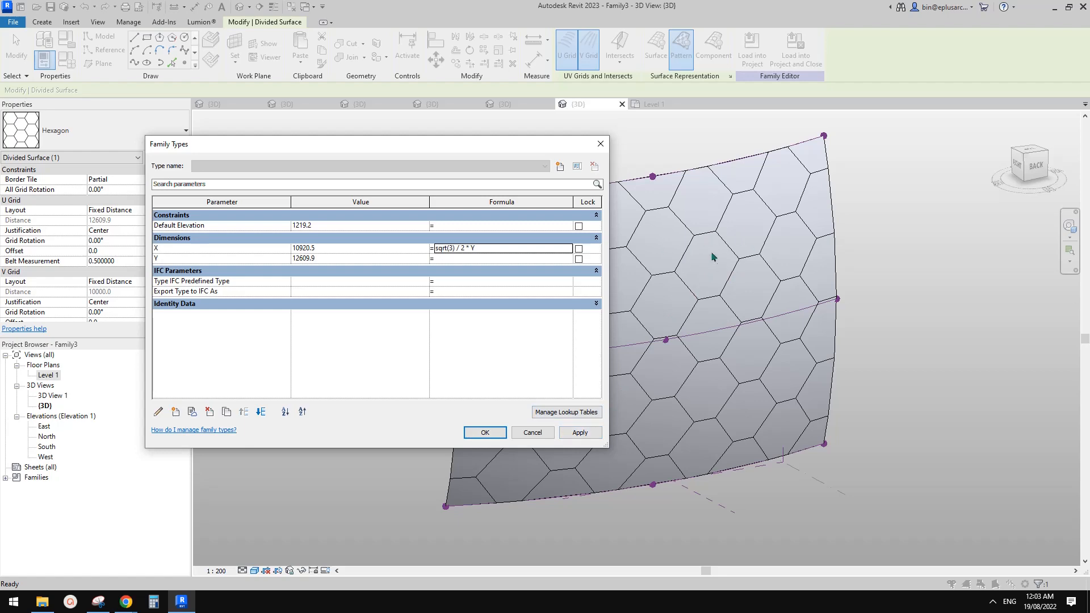
left_click(579, 433)
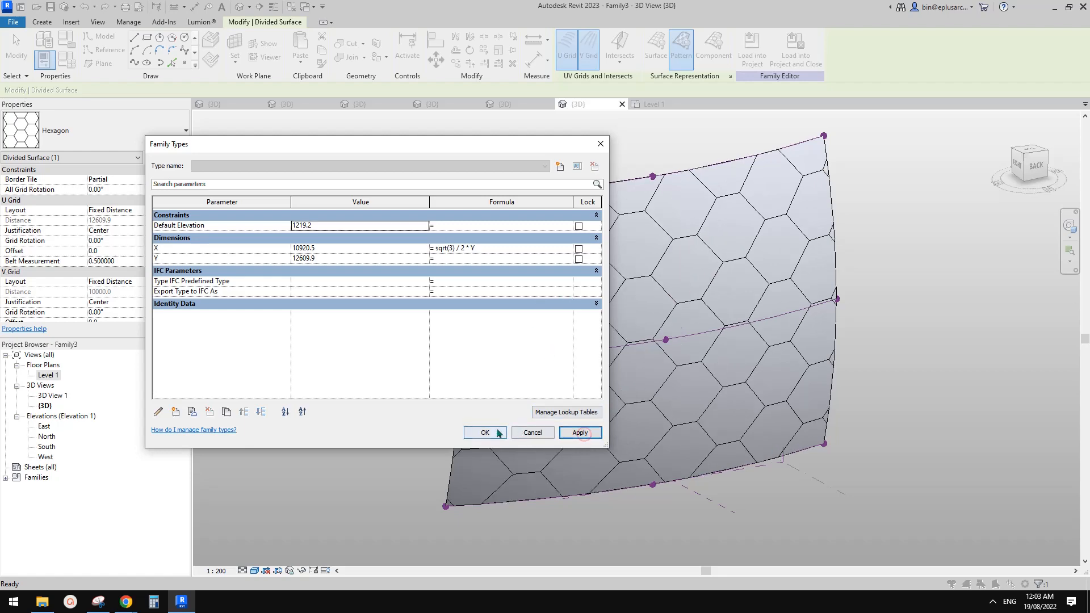
left_click(485, 433)
middle_click_drag(680, 367, 625, 312, "shift")
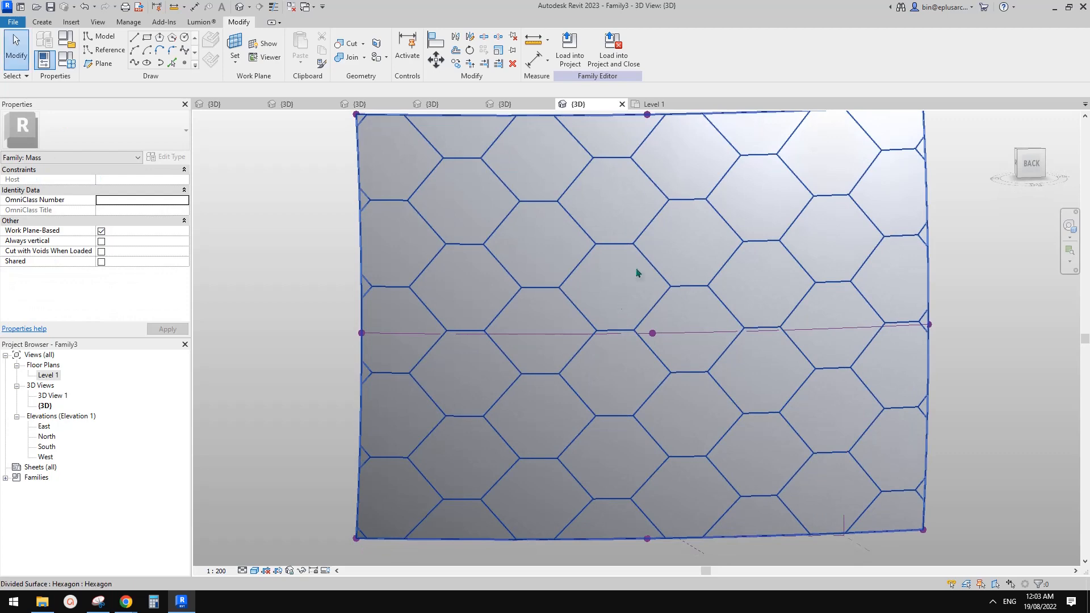
middle_click_drag(333, 189, 327, 190)
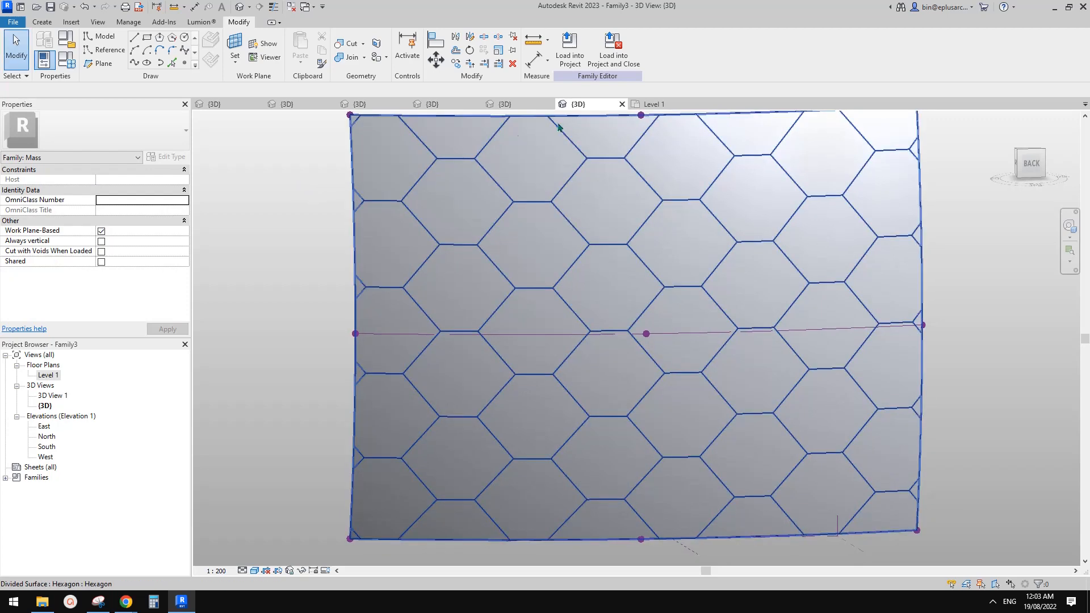
Load the hexagonal curtain panel family Family2 into the mass family Family3
left_click(650, 105)
left_click(599, 105)
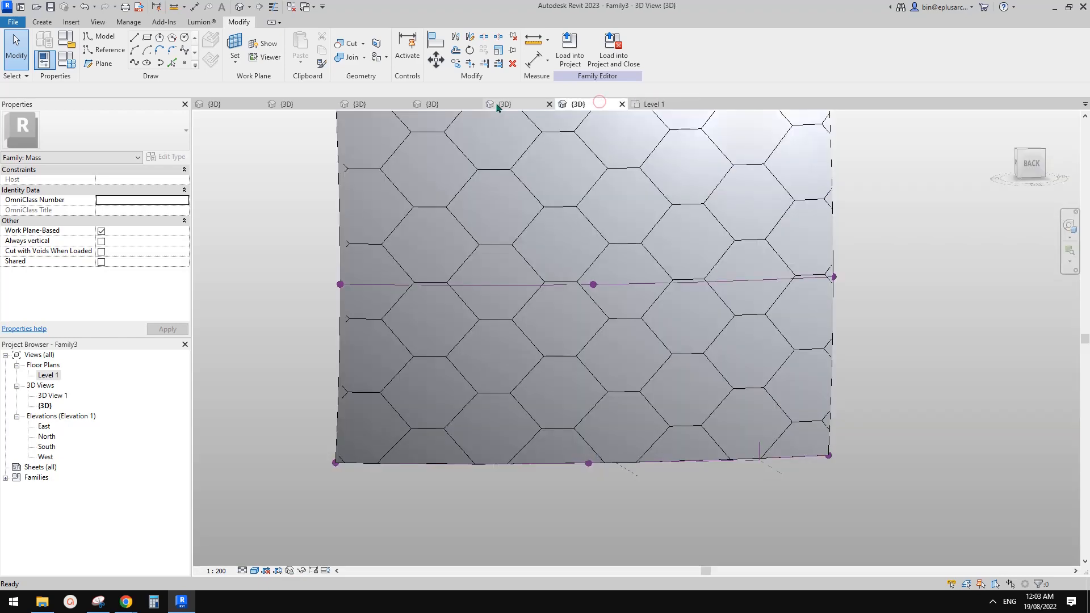
left_click(499, 105)
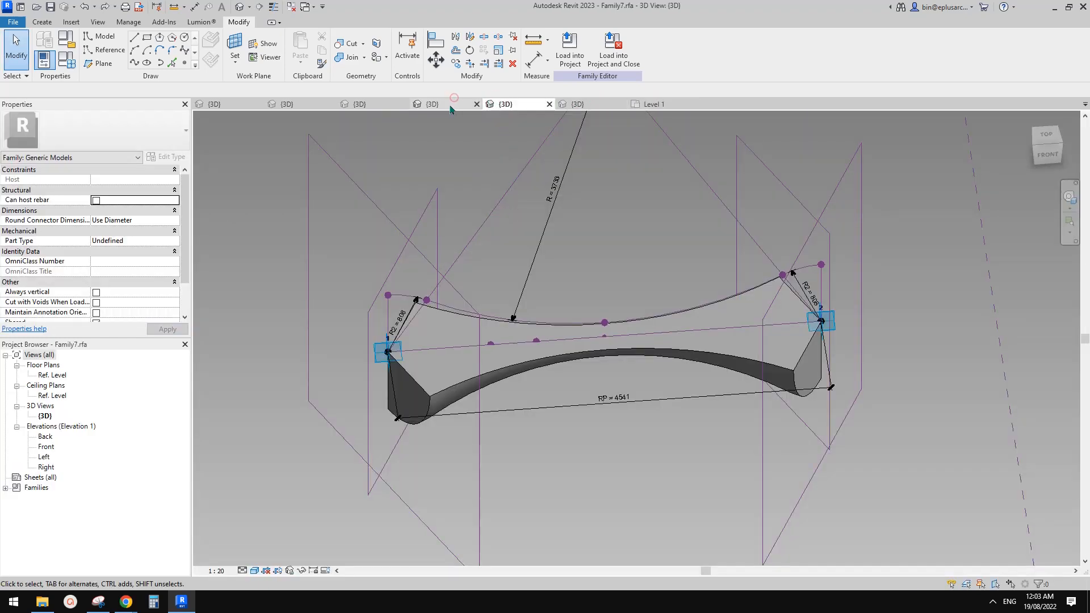
left_click(449, 107)
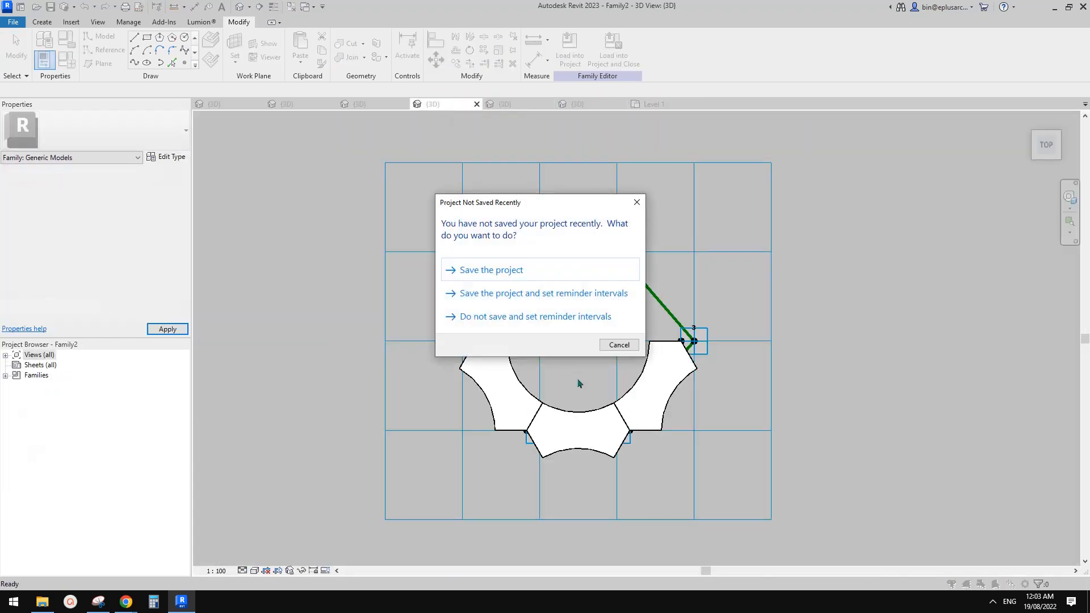
key("Escape")
left_click(569, 48)
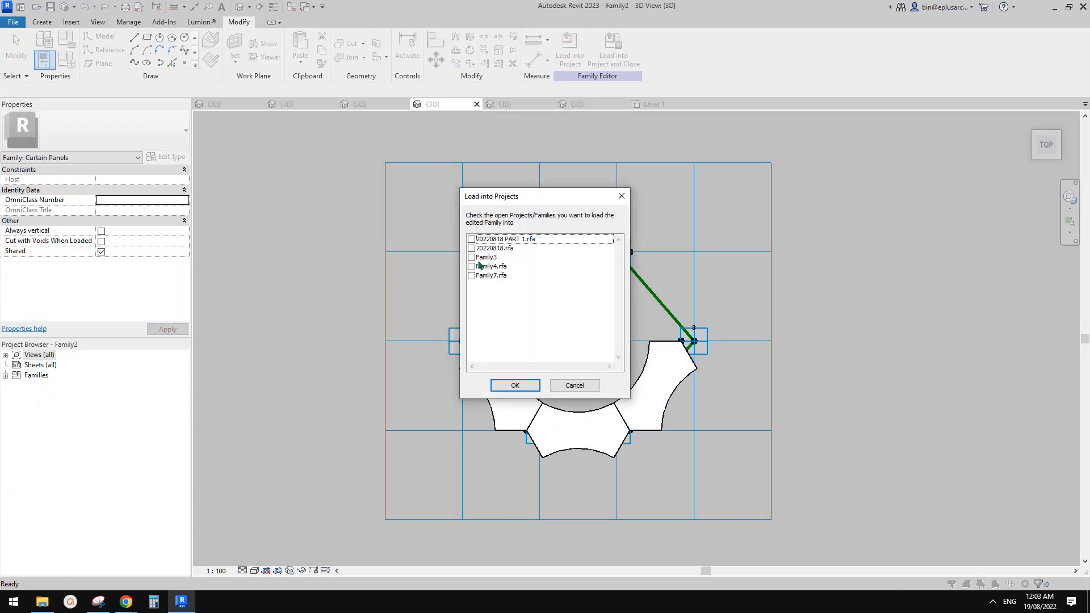
left_click(472, 258)
left_click(515, 386)
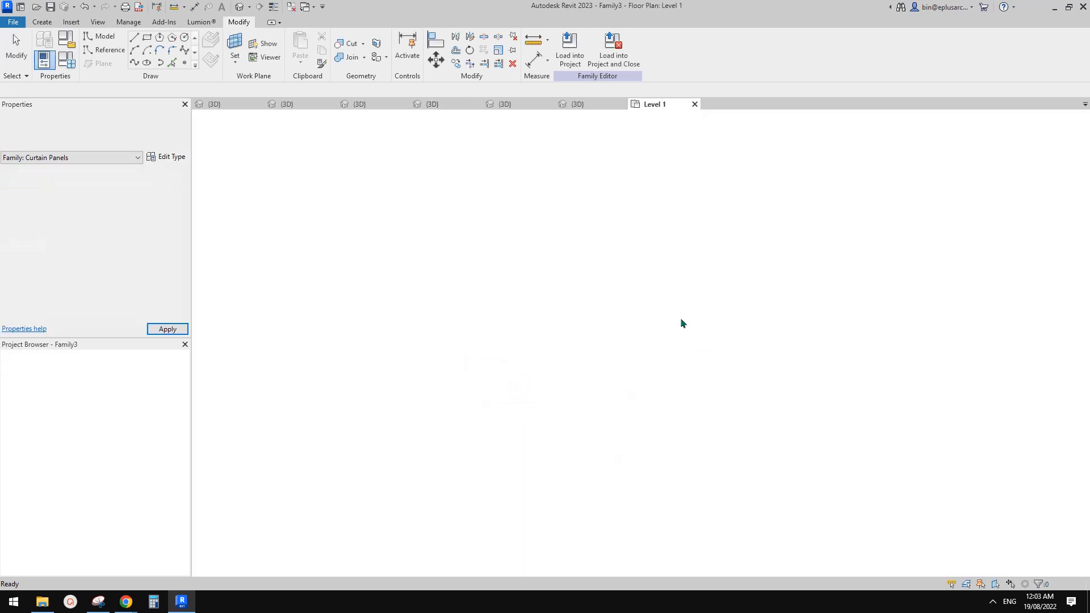
Apply the Family2 hexagon panel to the divided surface in the mass family's 3D view
left_click(239, 6)
scroll(615, 298, "down", 2)
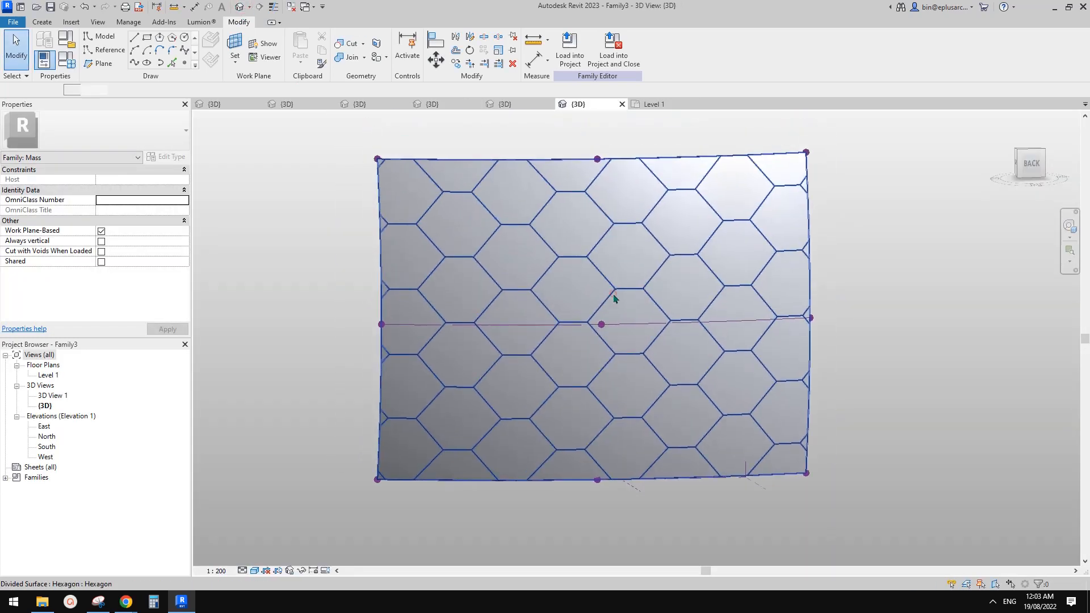
left_click(614, 295)
middle_click_drag(582, 342, 623, 370, "shift")
scroll(622, 368, "up", 2)
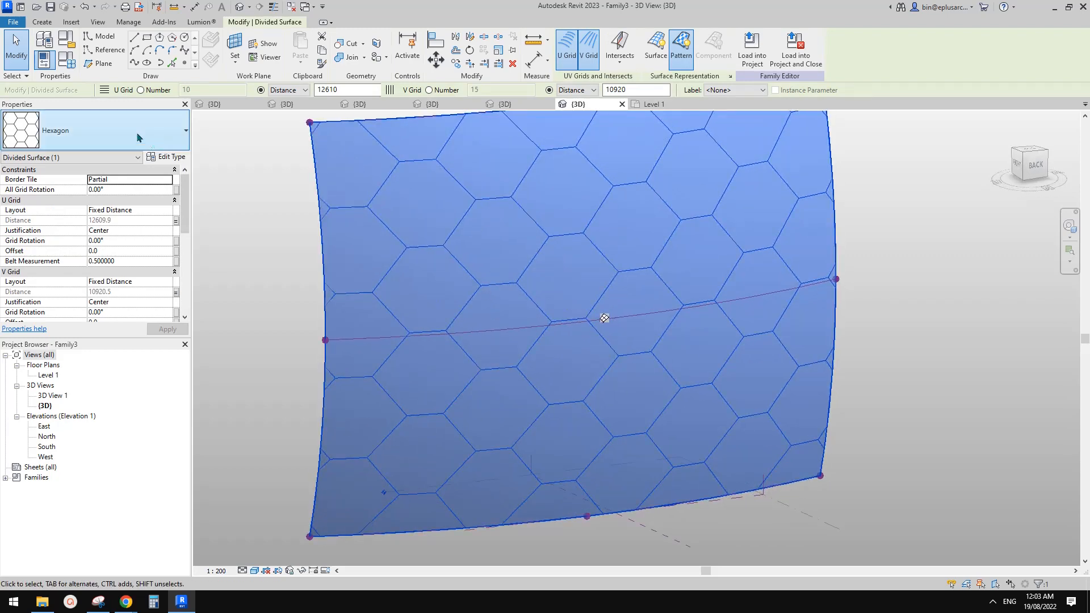
left_click(113, 121)
scroll(108, 353, "down", 3)
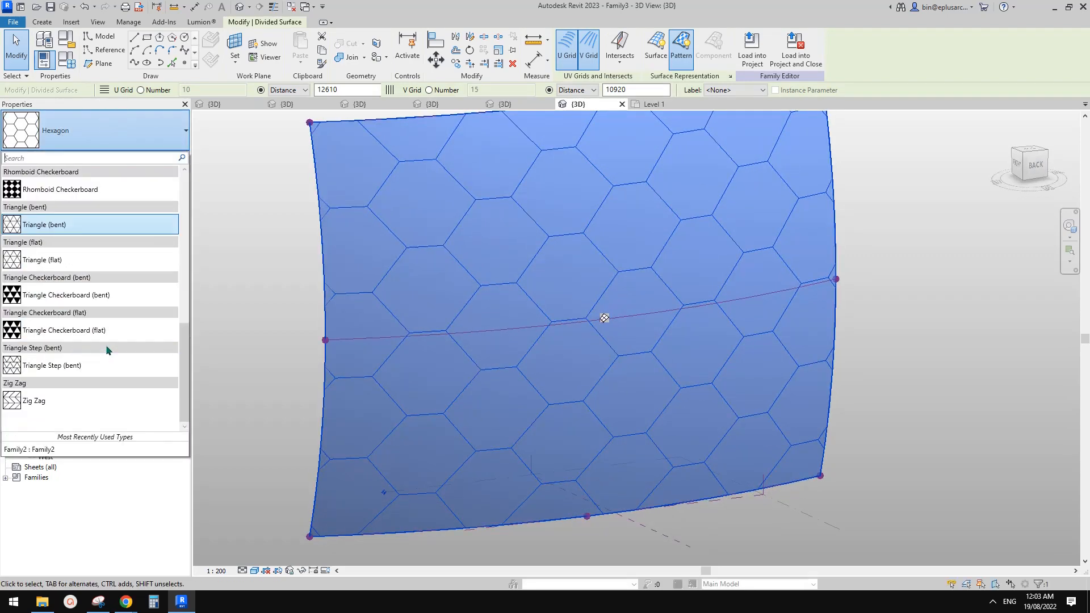
scroll(97, 348, "up", 5)
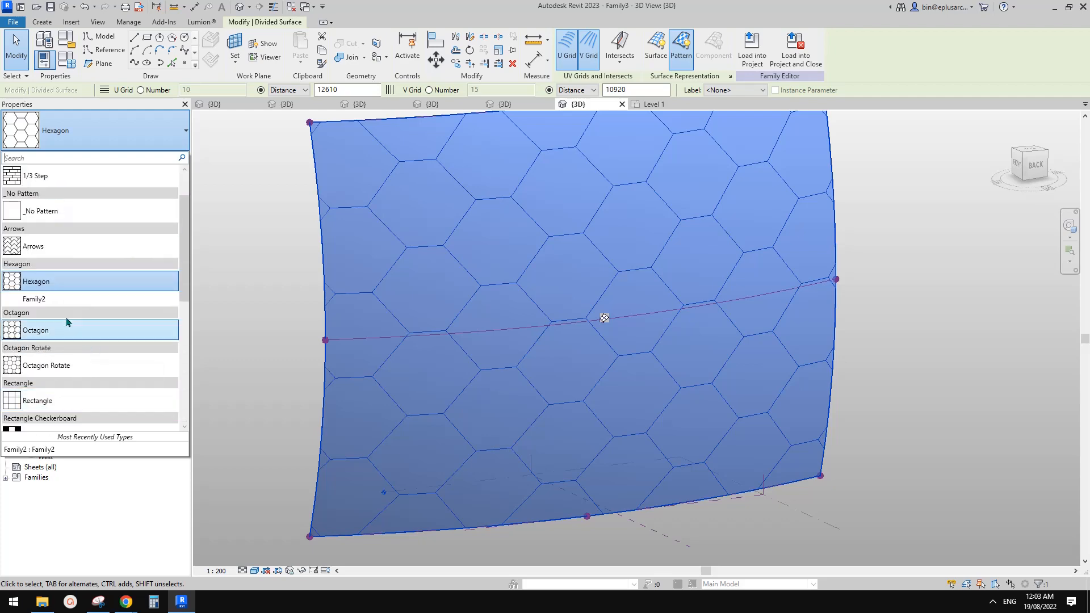
left_click(59, 299)
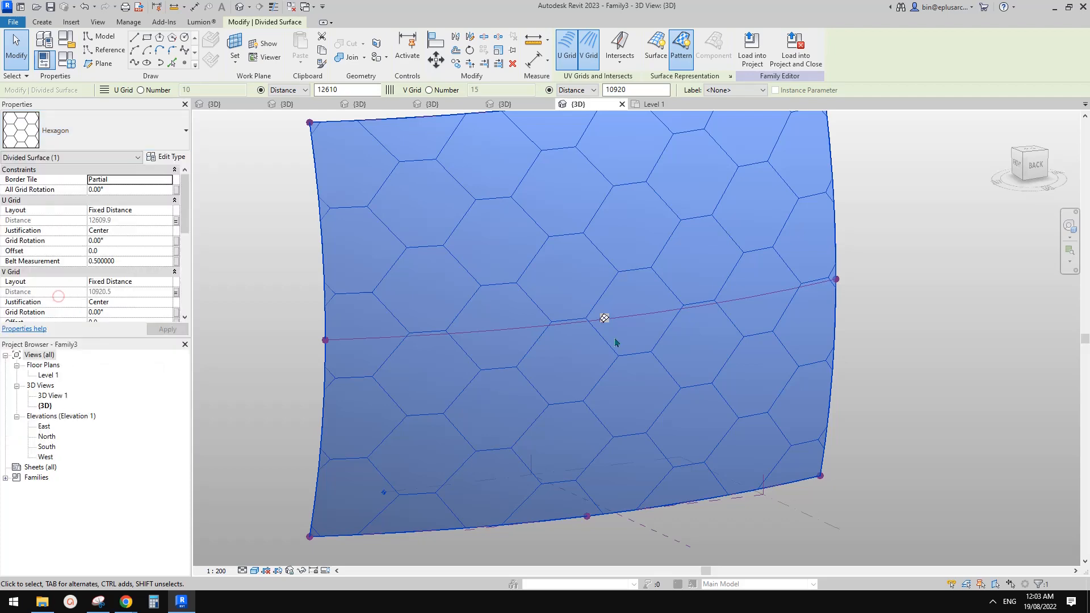
left_click(994, 602)
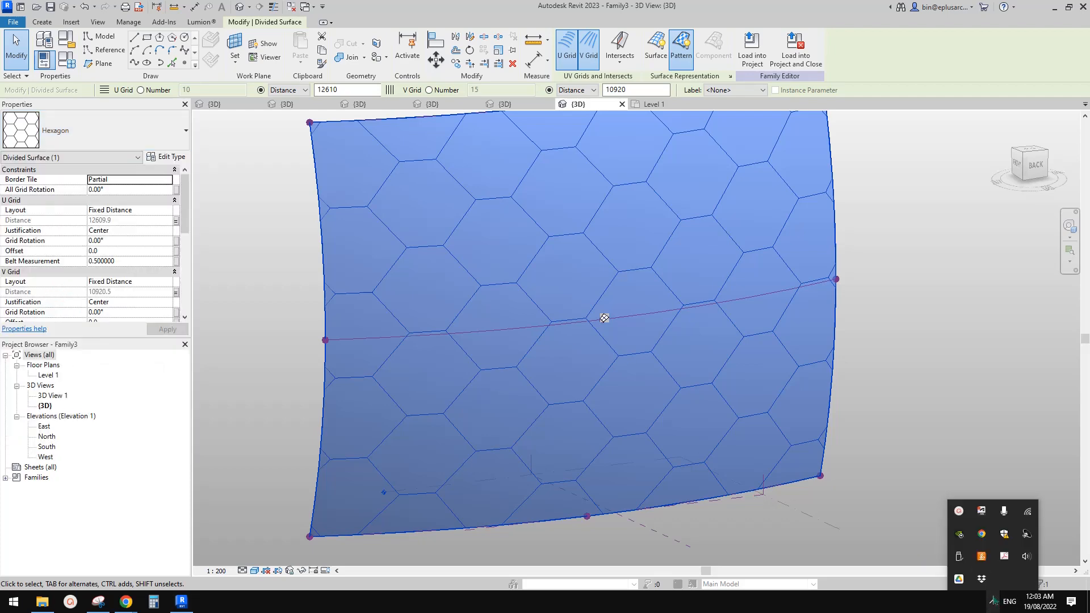
left_click(958, 513)
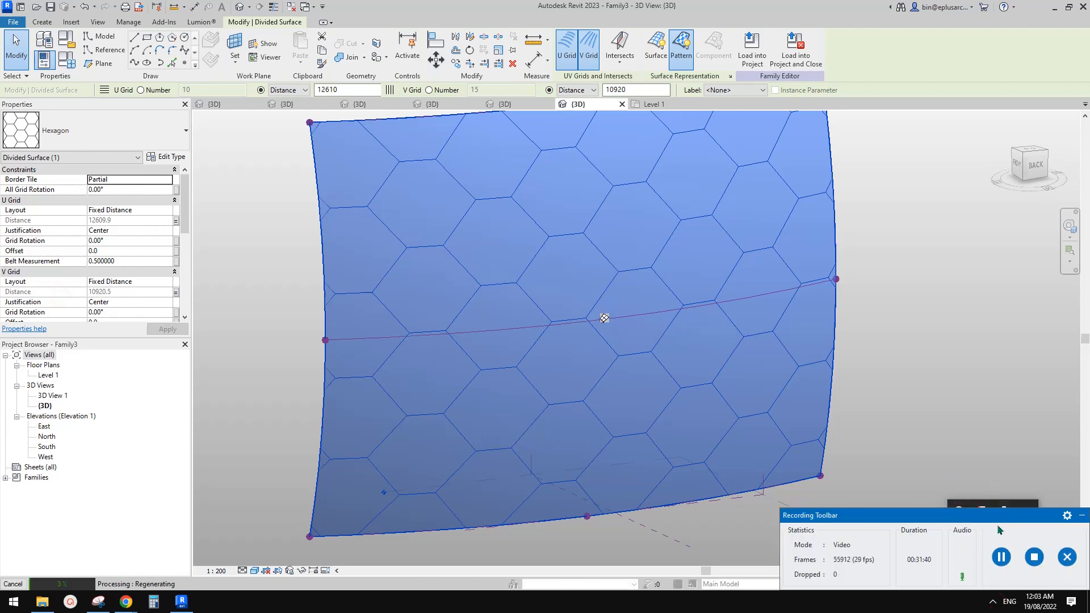
left_click_drag(999, 516, 980, 490)
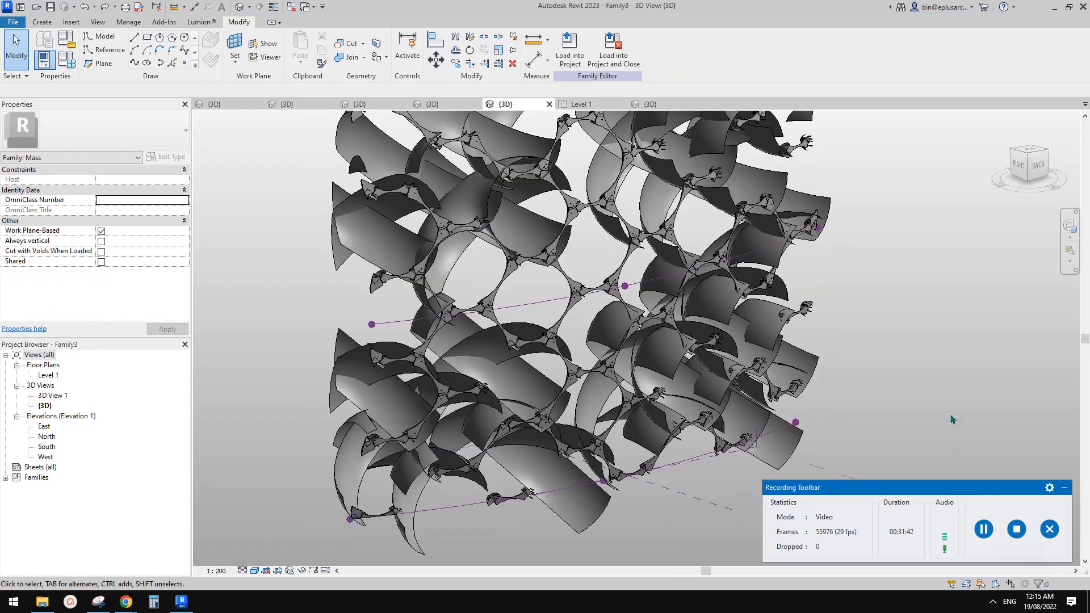
left_click(922, 387)
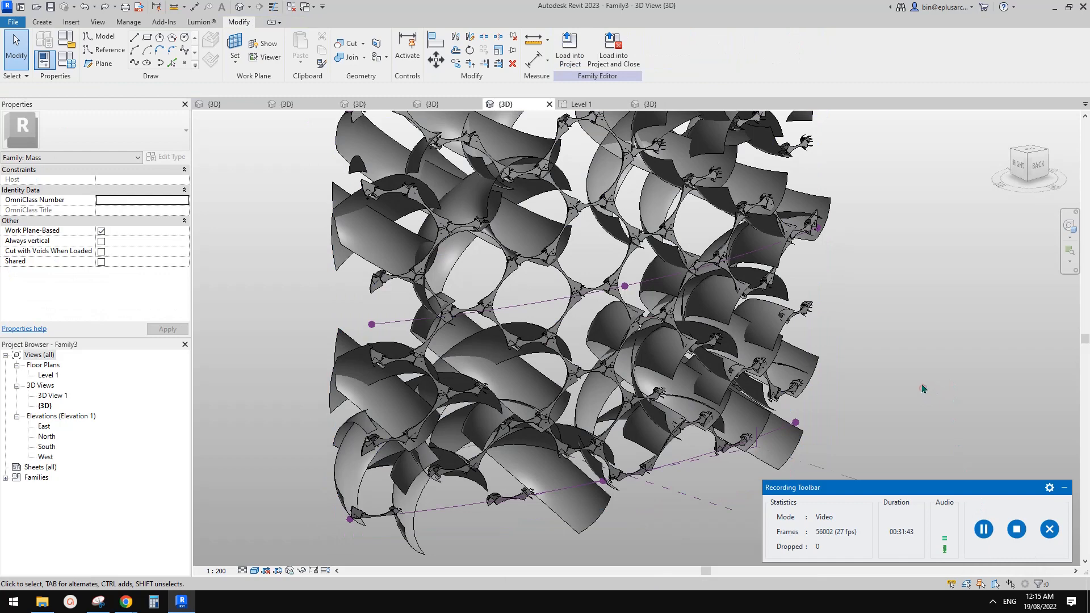
left_click(1065, 488)
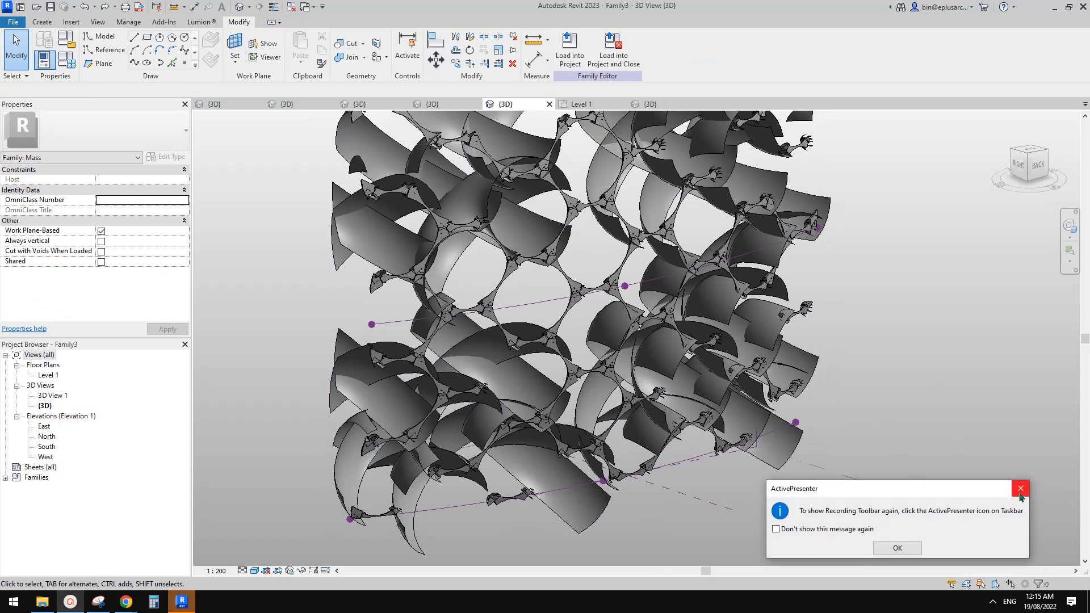
Examine the misshapen curved components of the hexagon panels across the divided surface from several angles
left_click(1020, 488)
middle_click_drag(924, 416, 951, 427)
middle_click_drag(788, 384, 731, 383)
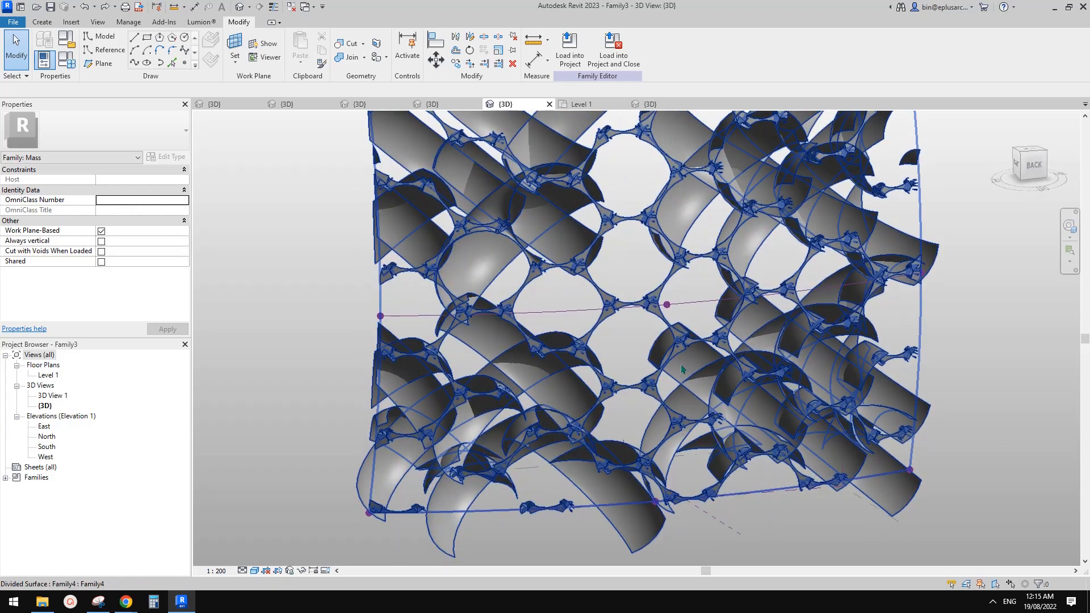
scroll(670, 318, "up", 5)
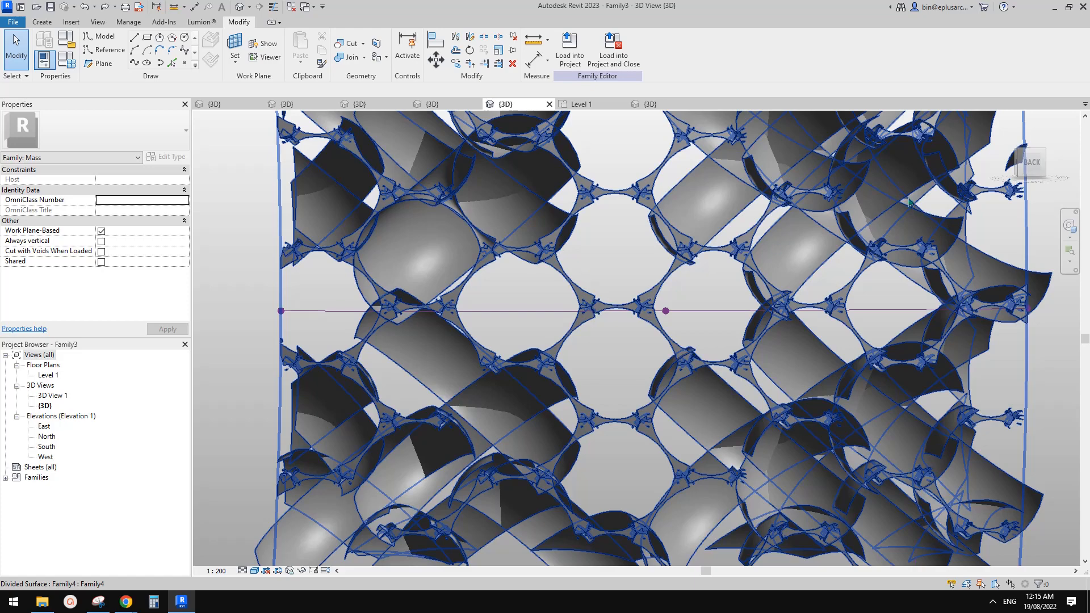
scroll(832, 242, "down", 2)
middle_click_drag(690, 309, 731, 330)
scroll(732, 321, "up", 1)
middle_click_drag(714, 265, 664, 292)
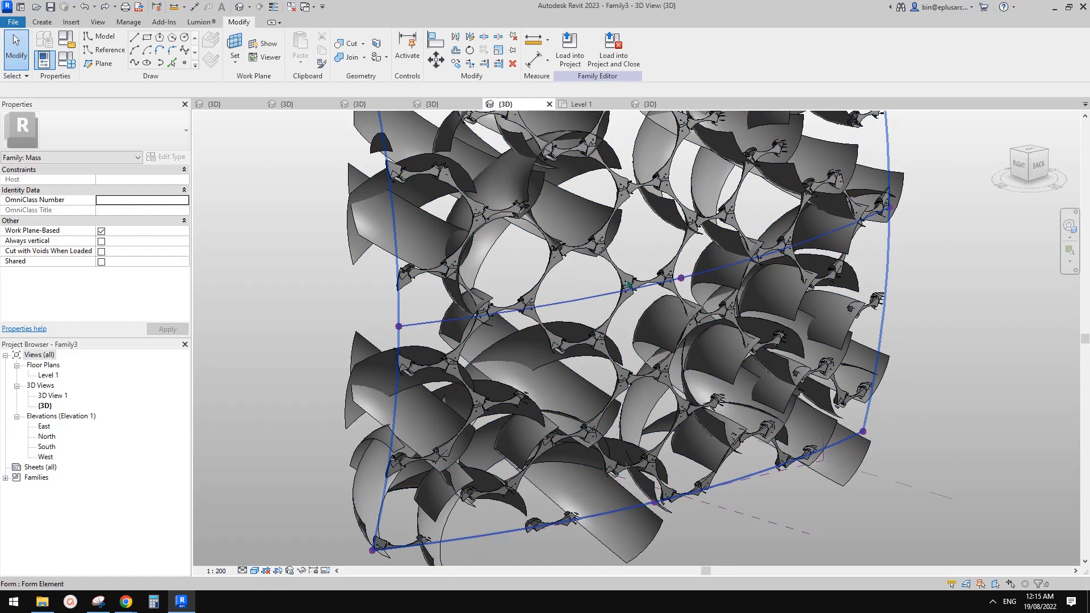
scroll(629, 284, "up", 3)
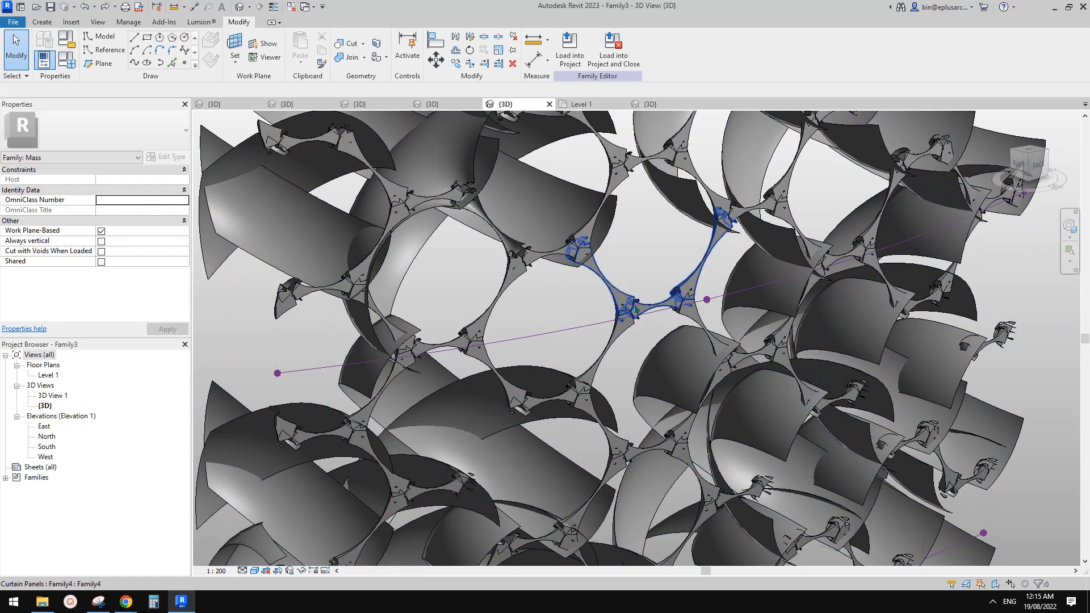
Check the hexagon curtain panel's OFS and OFSN type parameters against the n = x/6 relation in the sketch
left_click(636, 309)
scroll(636, 309, "down", 2)
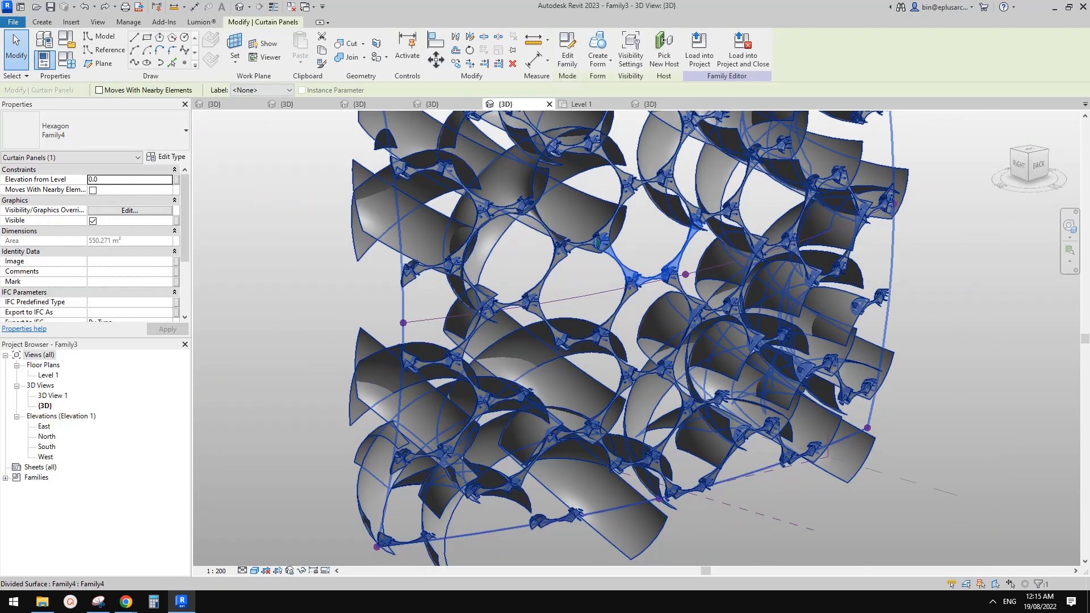
left_click(171, 158)
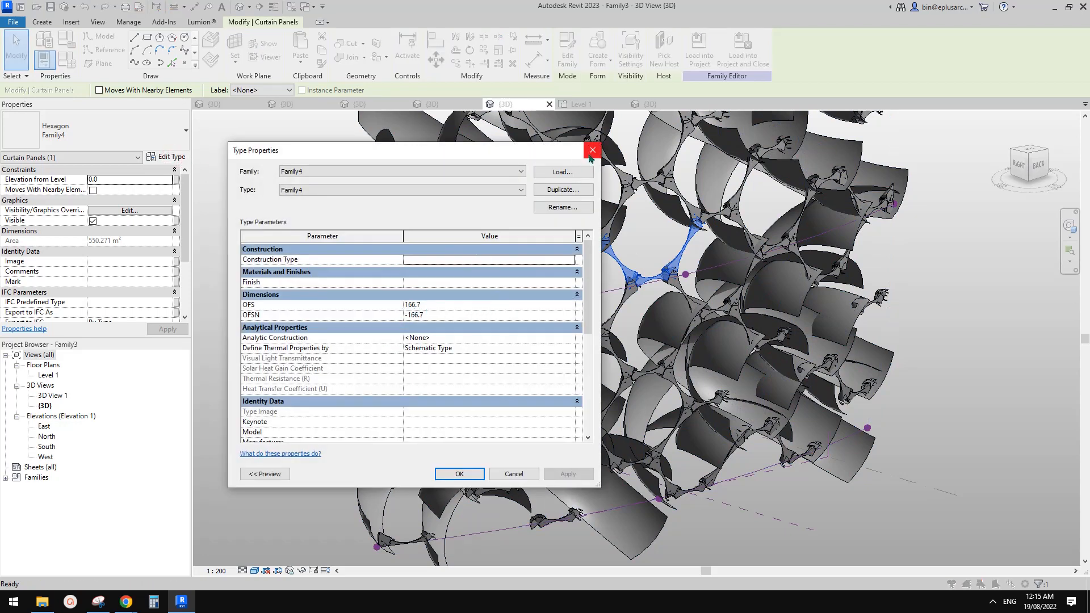
left_click(98, 602)
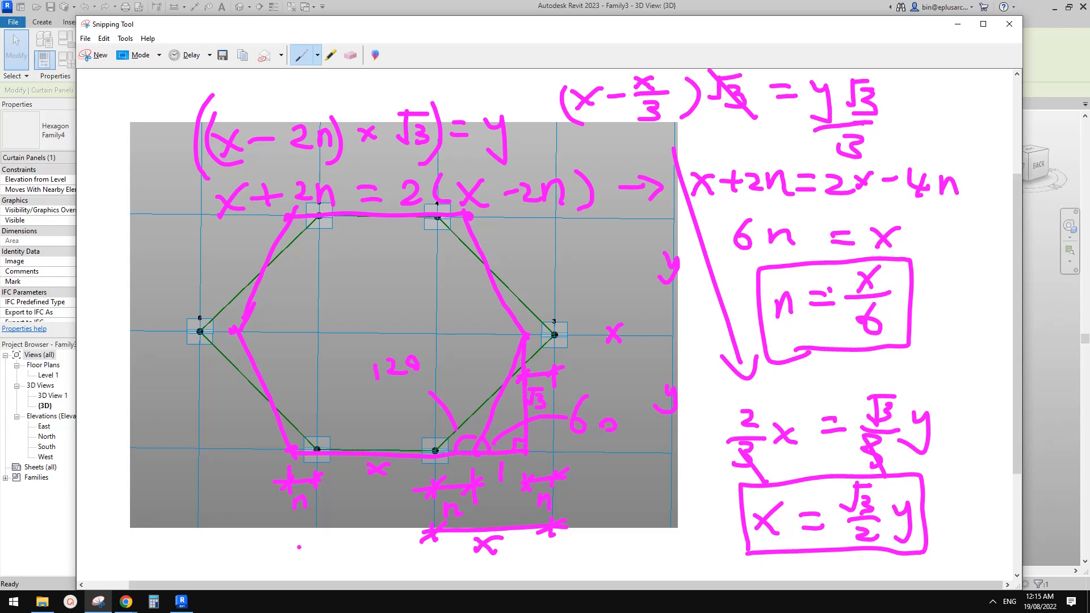
left_click(182, 602)
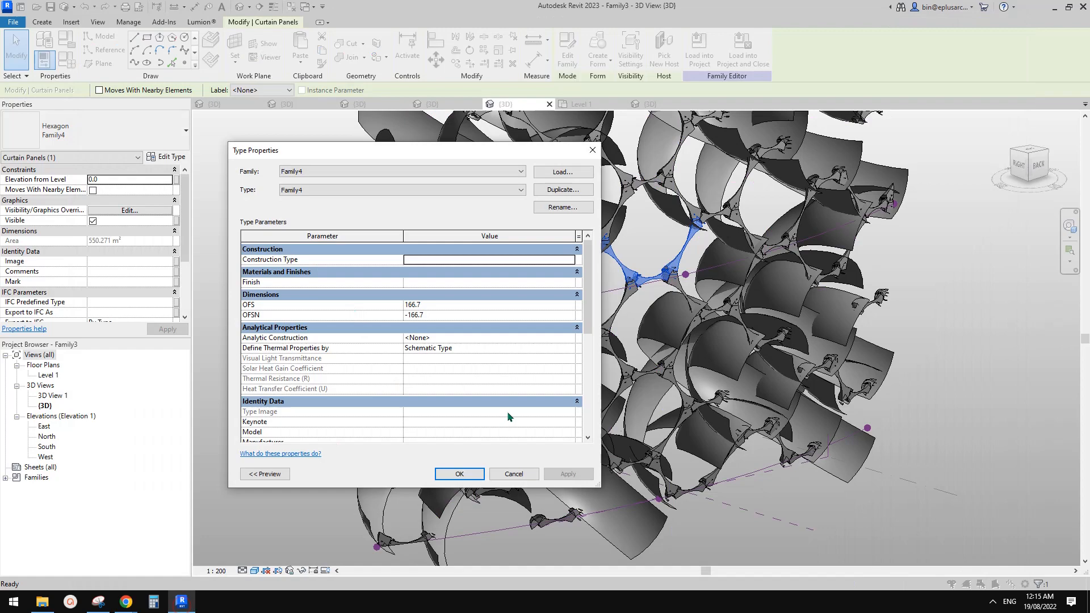
left_click(514, 474)
middle_click_drag(605, 310, 581, 337)
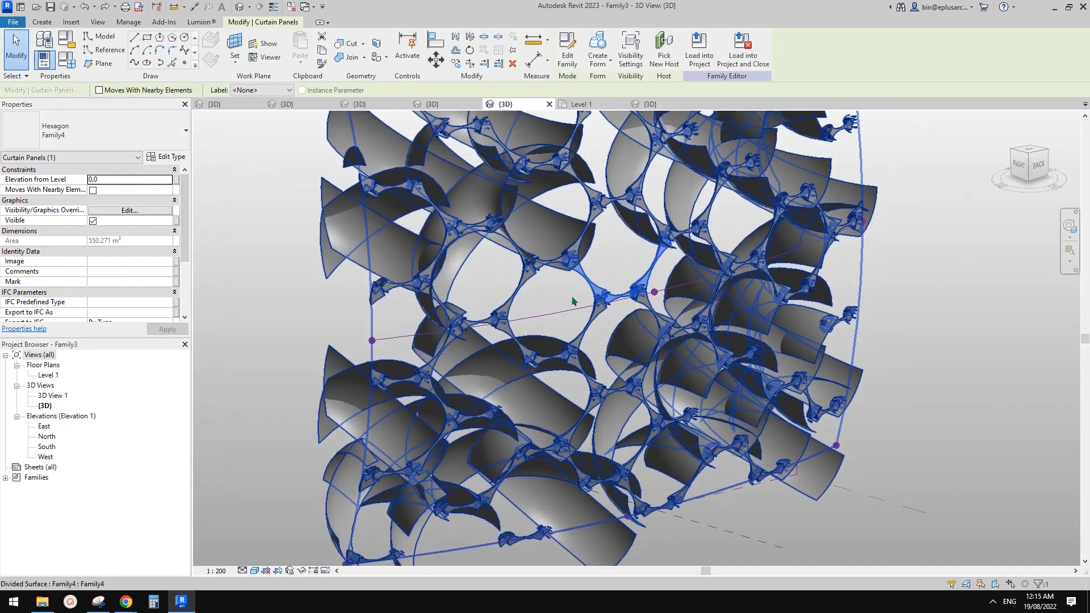
Check the divided surface's V grid distance and the family parameter associated with it
left_click(574, 301)
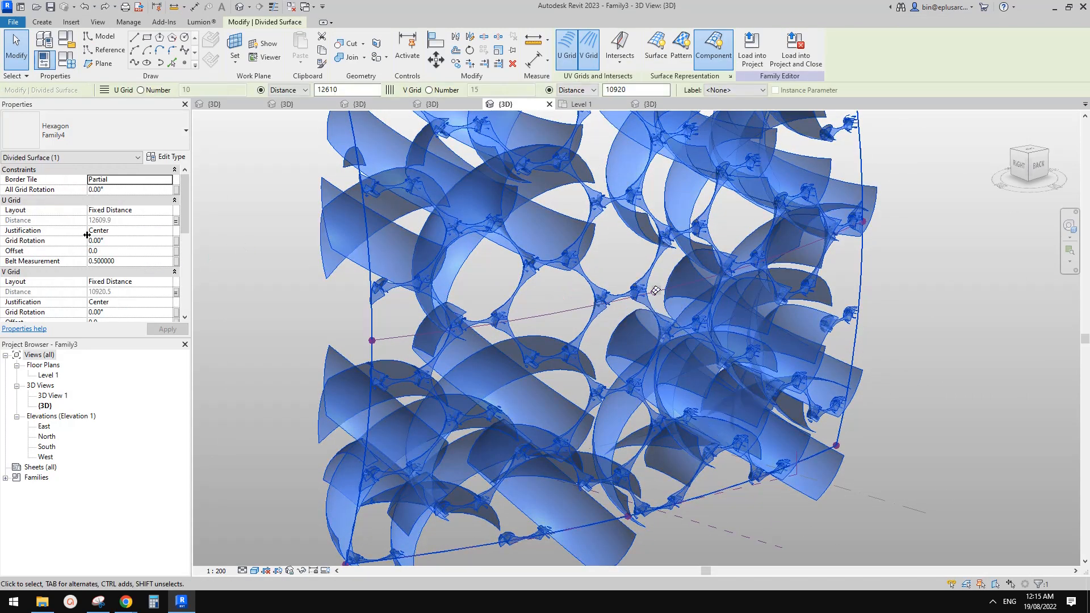
left_click(177, 293)
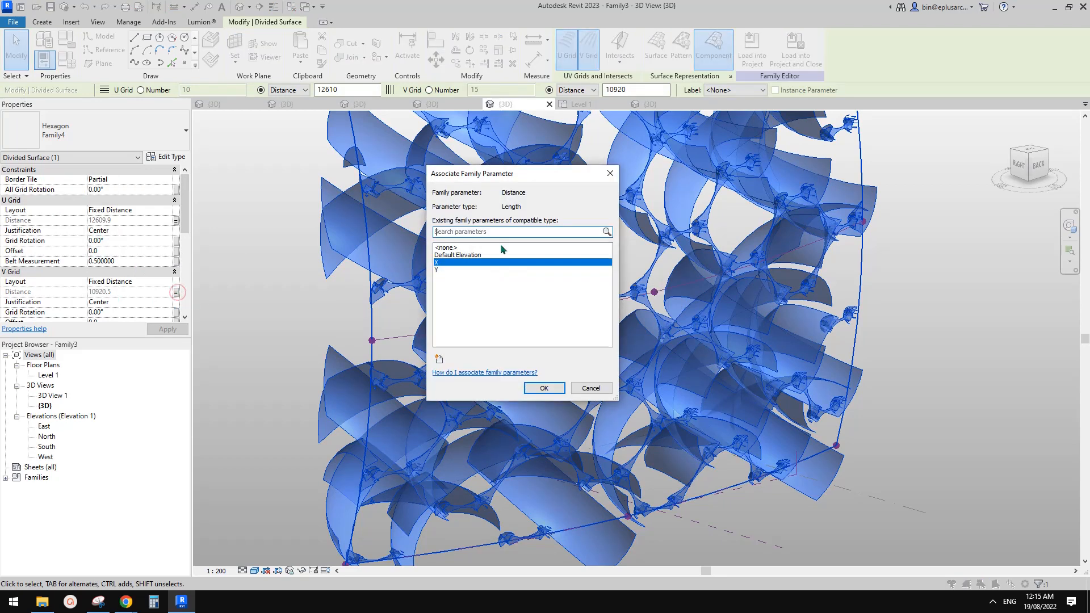
left_click(611, 174)
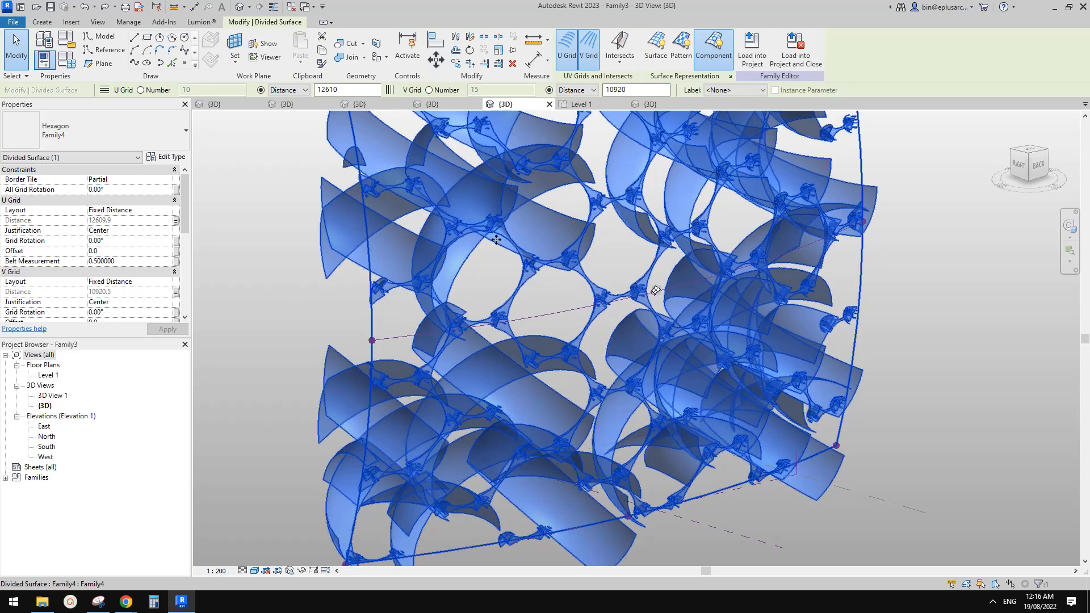
left_click(611, 202)
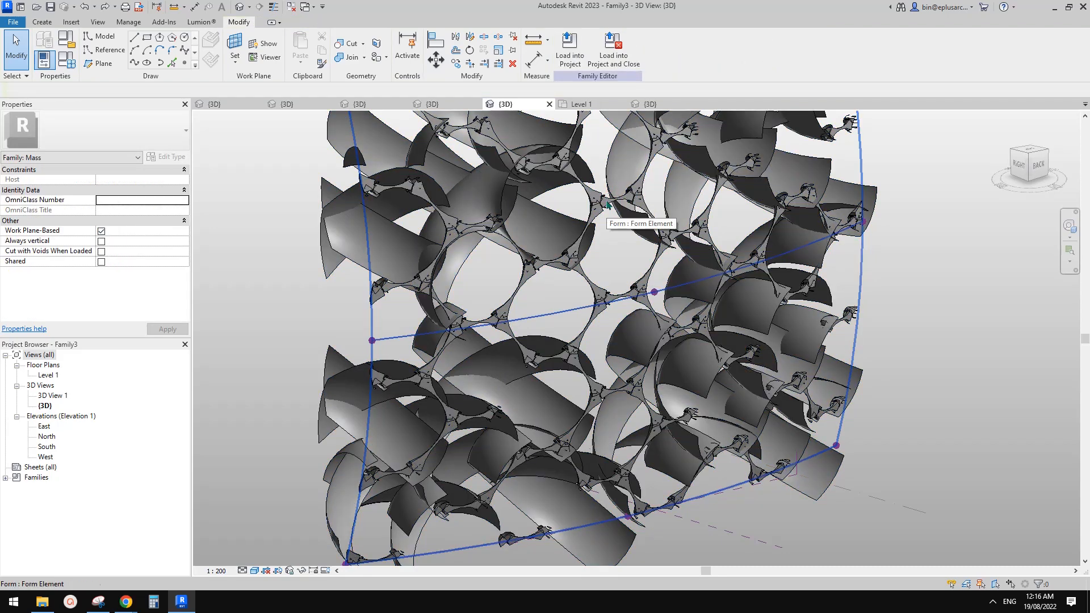
Set the hexagon panel's OFS type parameter to =10920.5/6
left_click(607, 203)
left_click(166, 157)
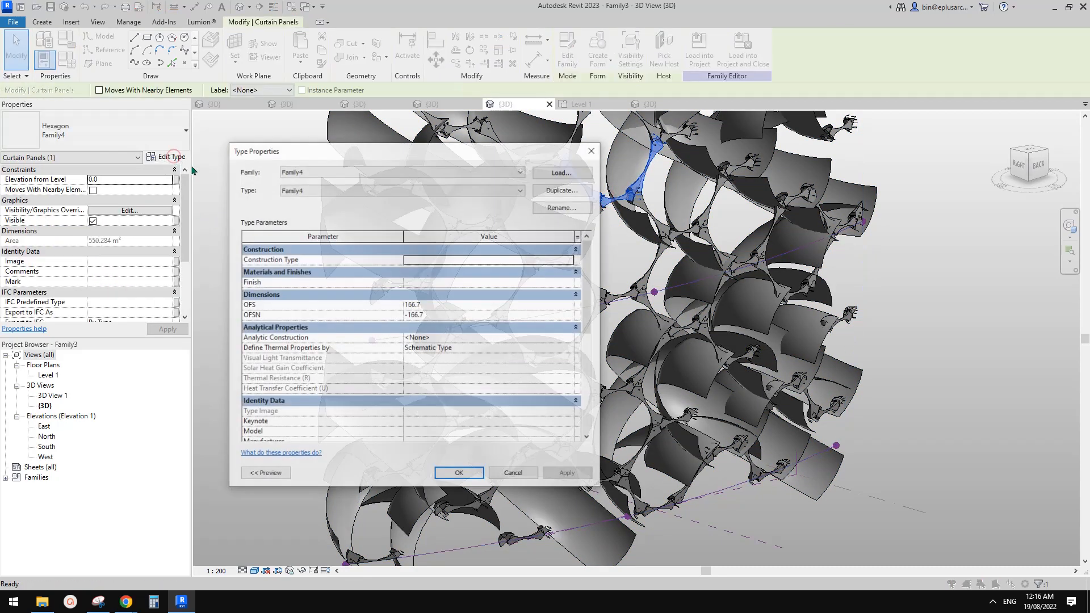
left_click(453, 306)
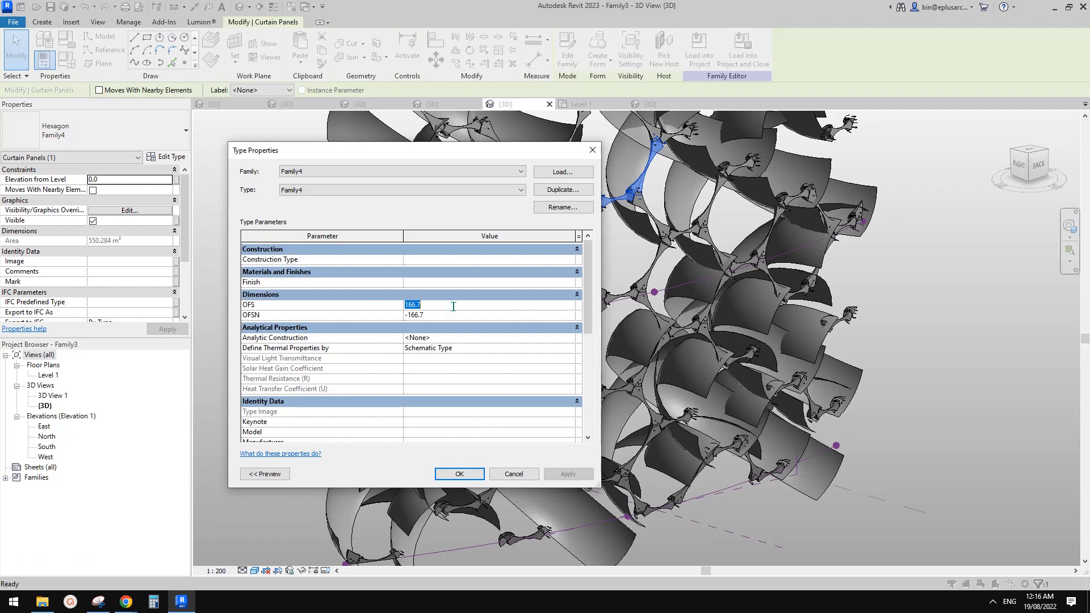
type("=10920.5/6")
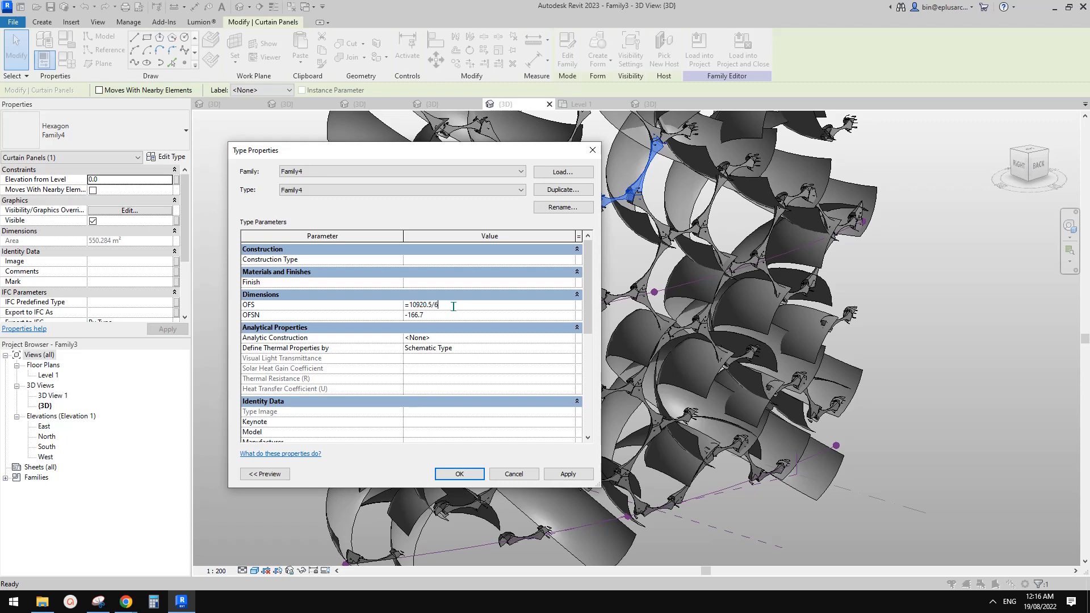
left_click(480, 472)
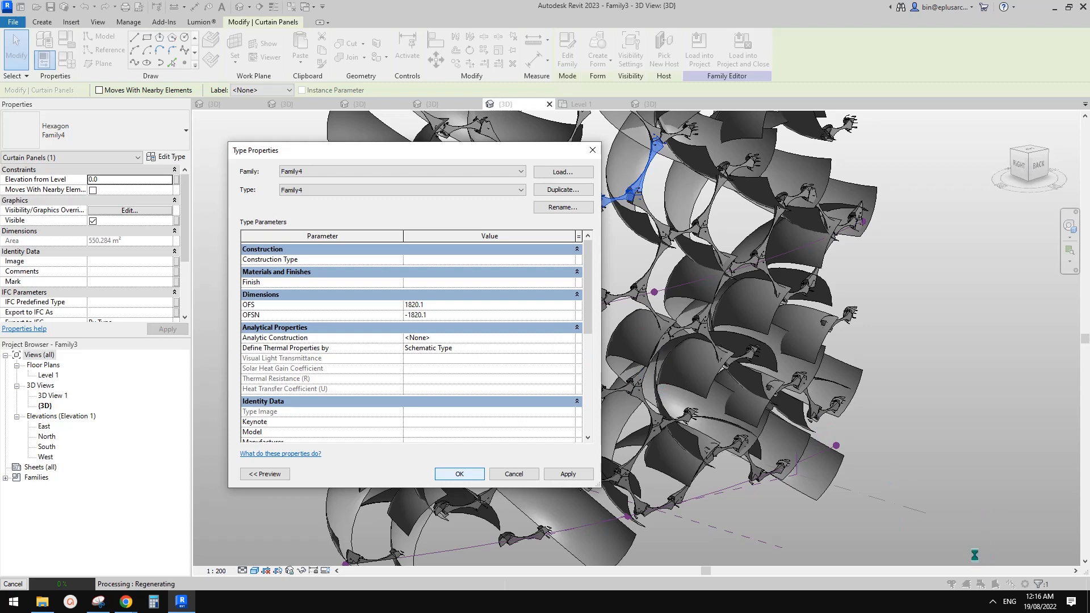
left_click(993, 603)
left_click(959, 511)
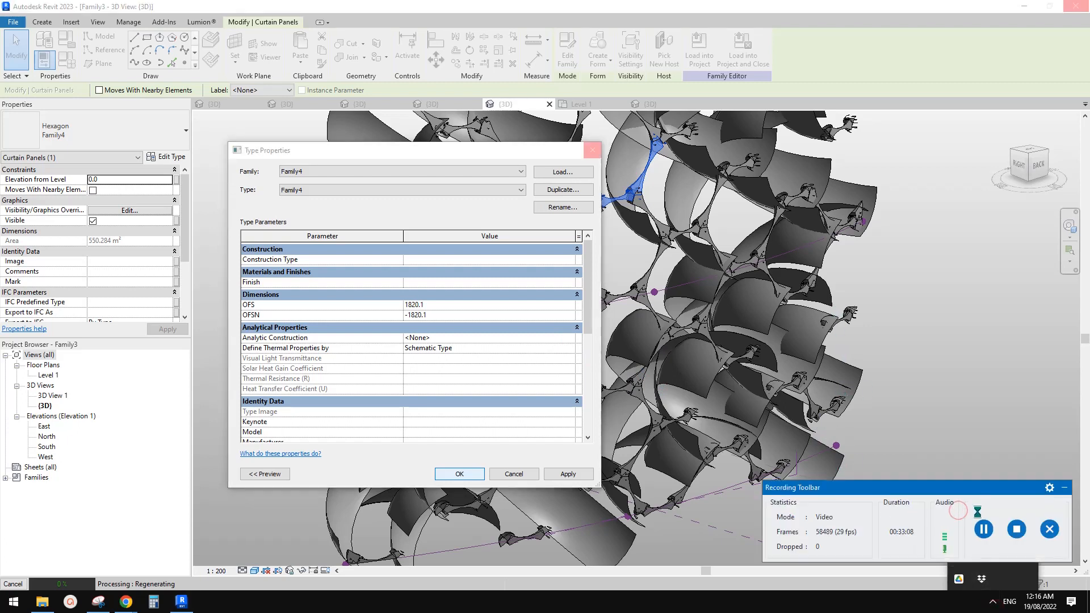
left_click(984, 529)
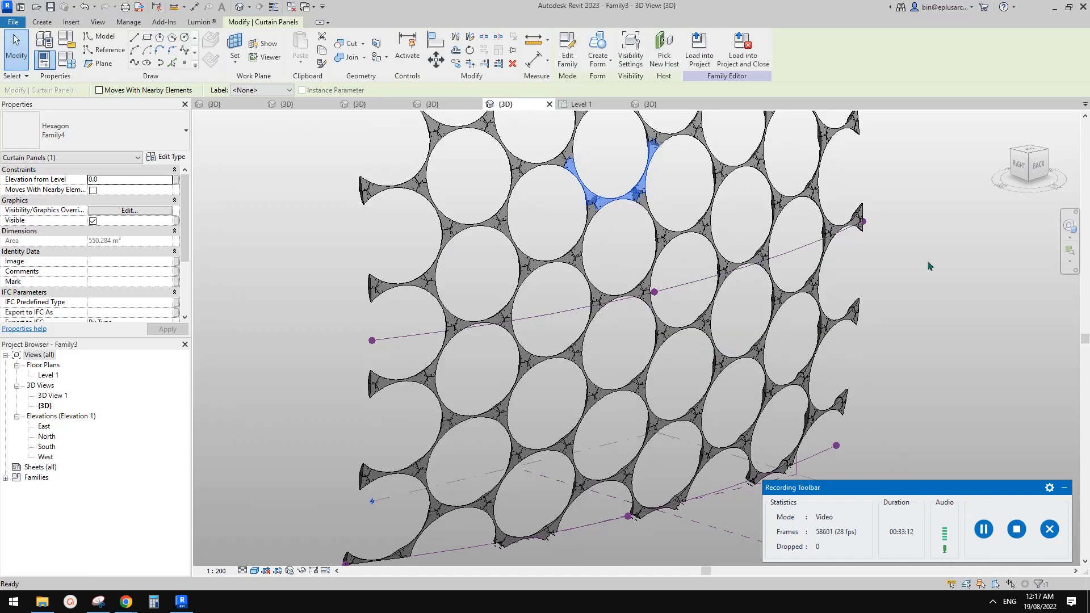
Inspect the regenerated hexagon panels on the curved surface from front and back and up close
scroll(624, 352, "up", 1)
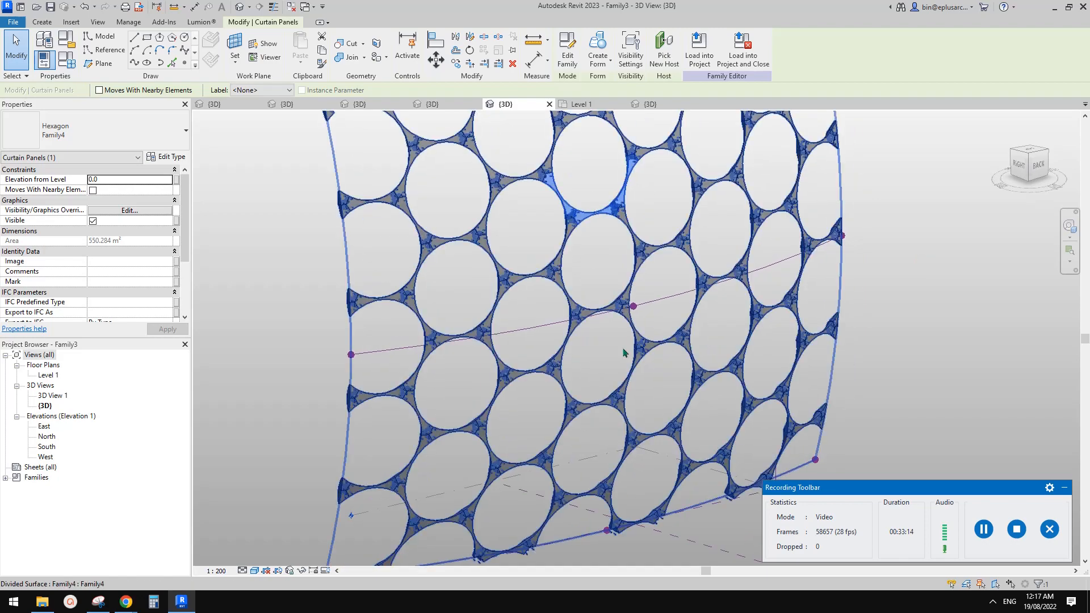
middle_click_drag(624, 353, 895, 348, "shift")
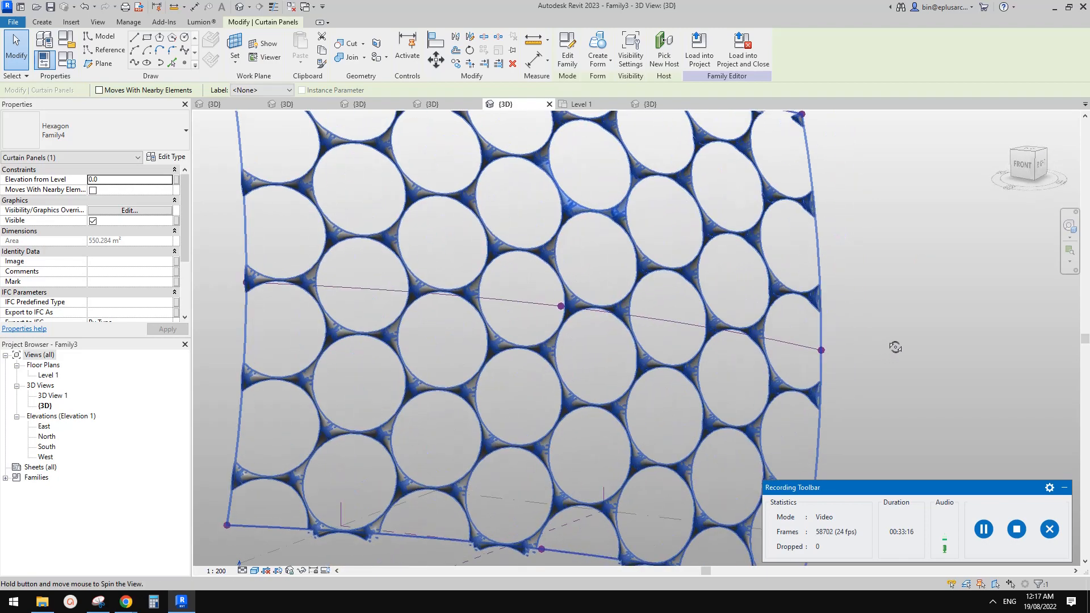
scroll(619, 343, "up", 5)
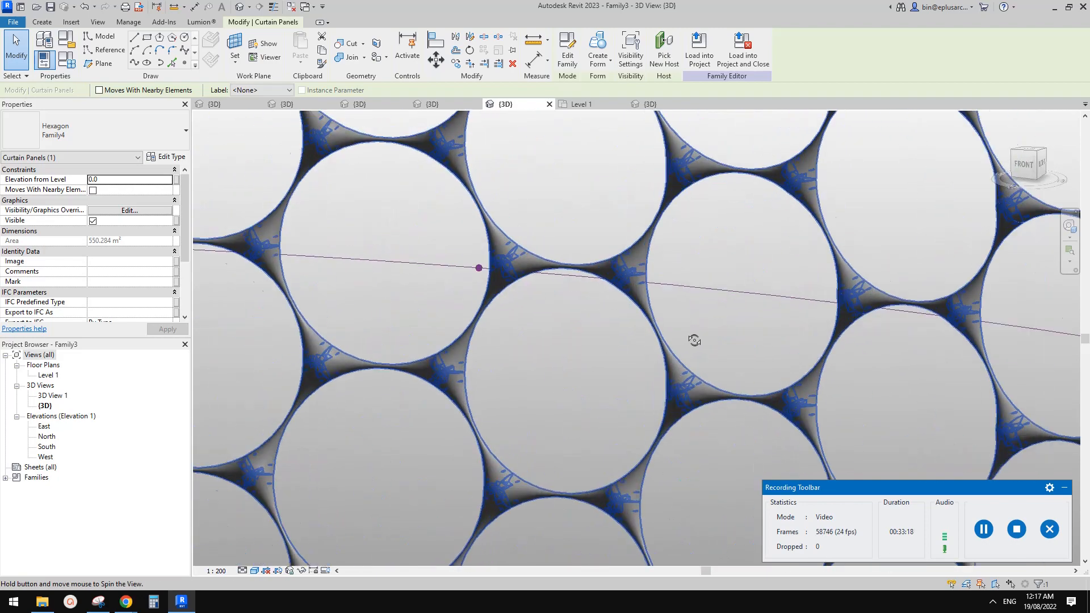
middle_click_drag(694, 341, 650, 282, "shift")
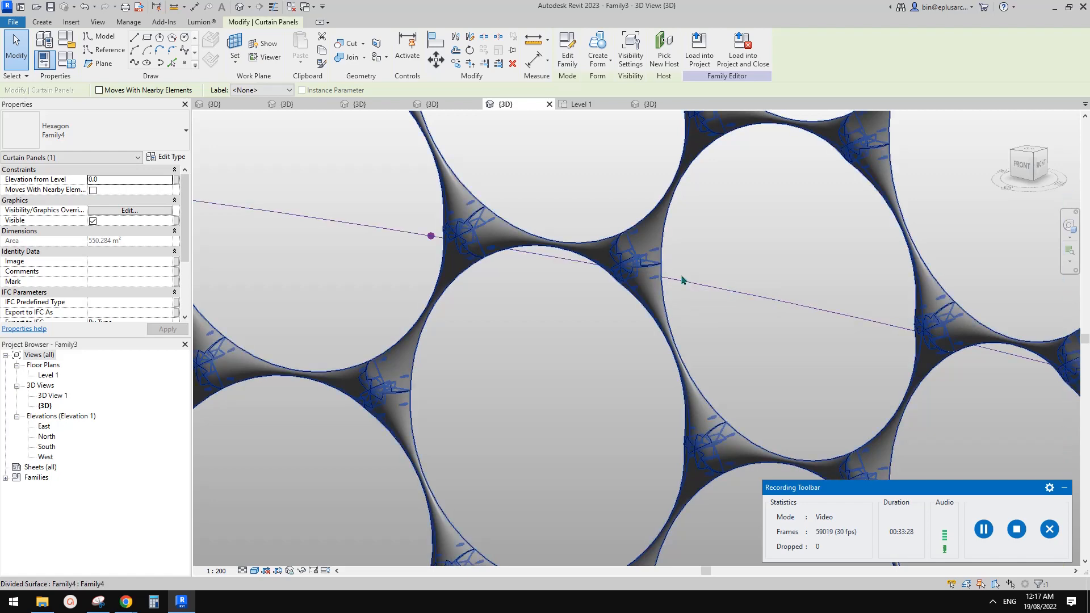
scroll(700, 291, "down", 3)
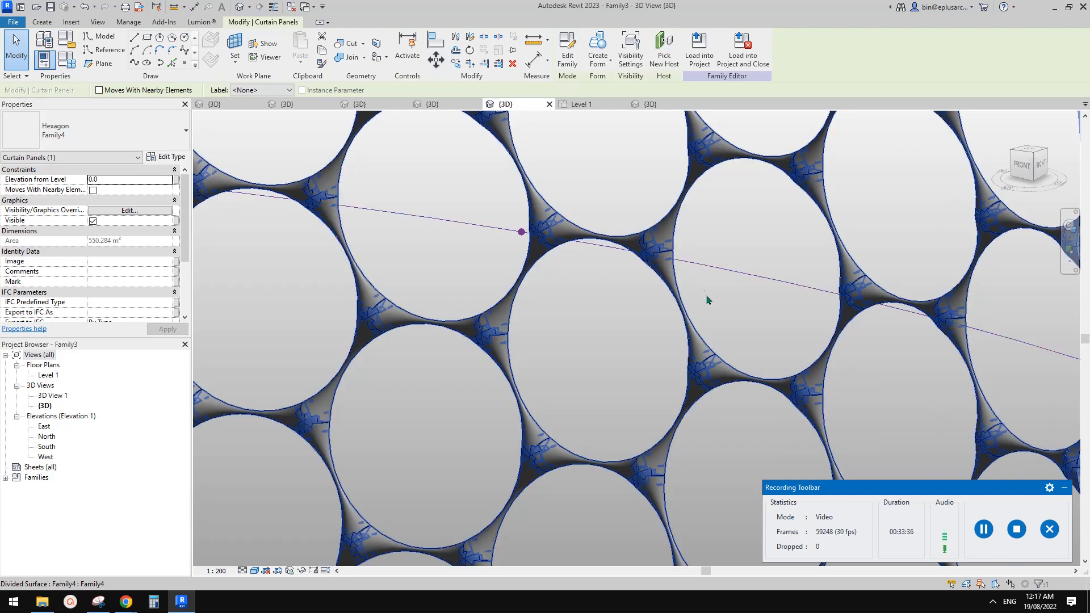
middle_click_drag(706, 297, 651, 303, "shift")
scroll(651, 304, "up", 2)
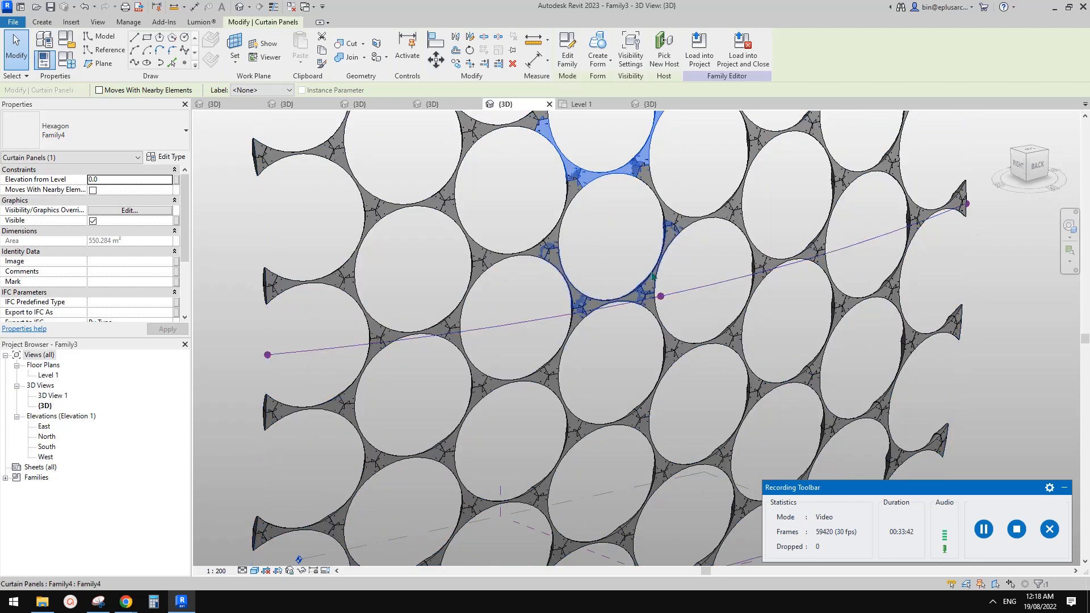
Increase the type parameter x of the Family7 component nested in the hexagon panels to thicken the lattice members
left_click(653, 277)
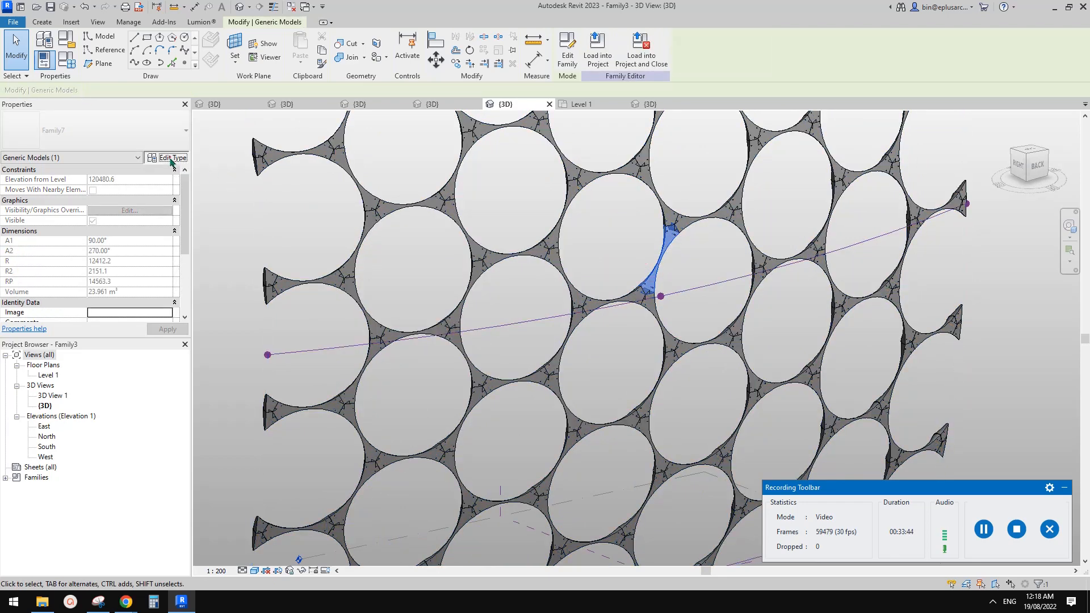
left_click(171, 159)
left_click_drag(454, 158, 364, 164)
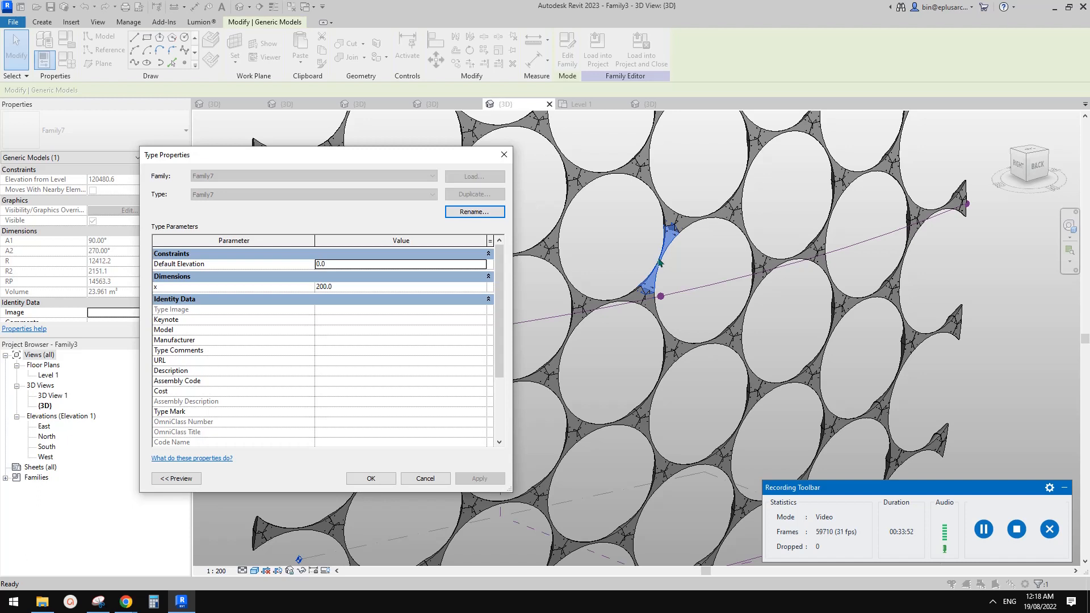
left_click(353, 288)
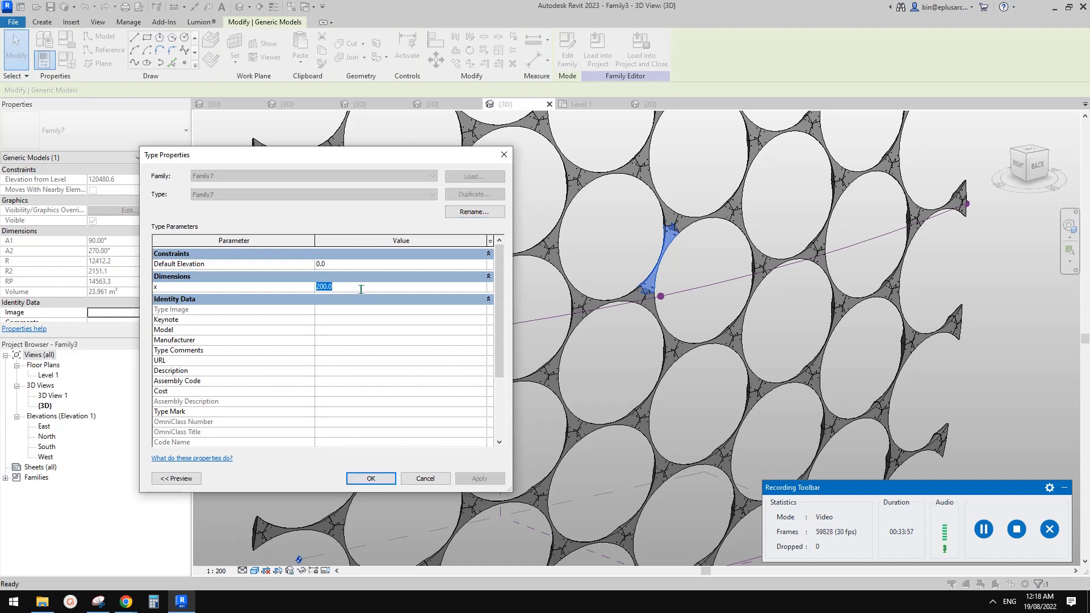
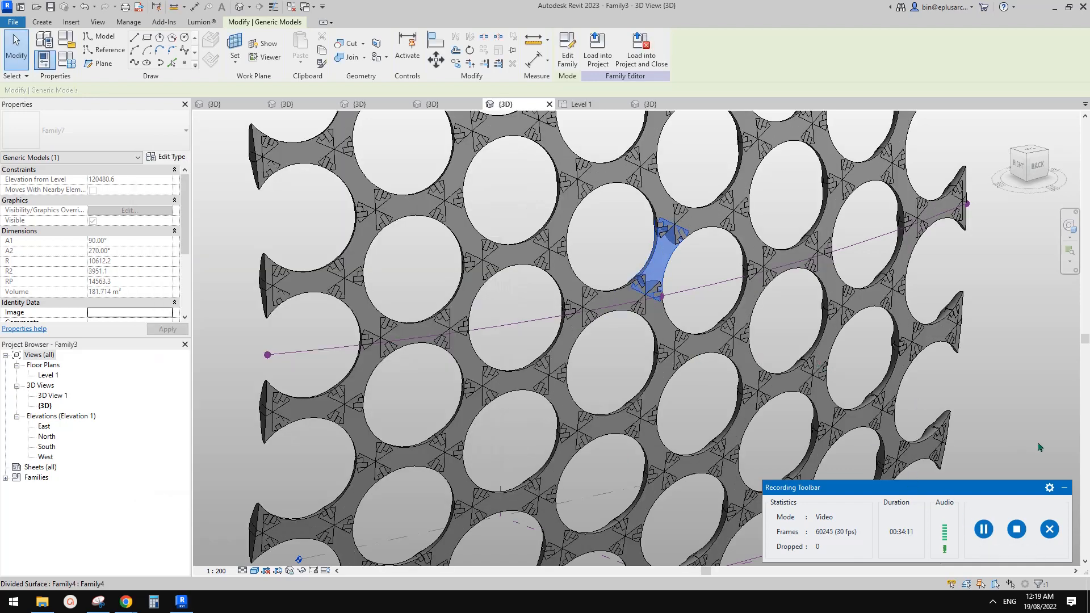
Examine the thickened hexagonal lattice from the front and at an angle, including the joints between neighbouring components
left_click(1065, 489)
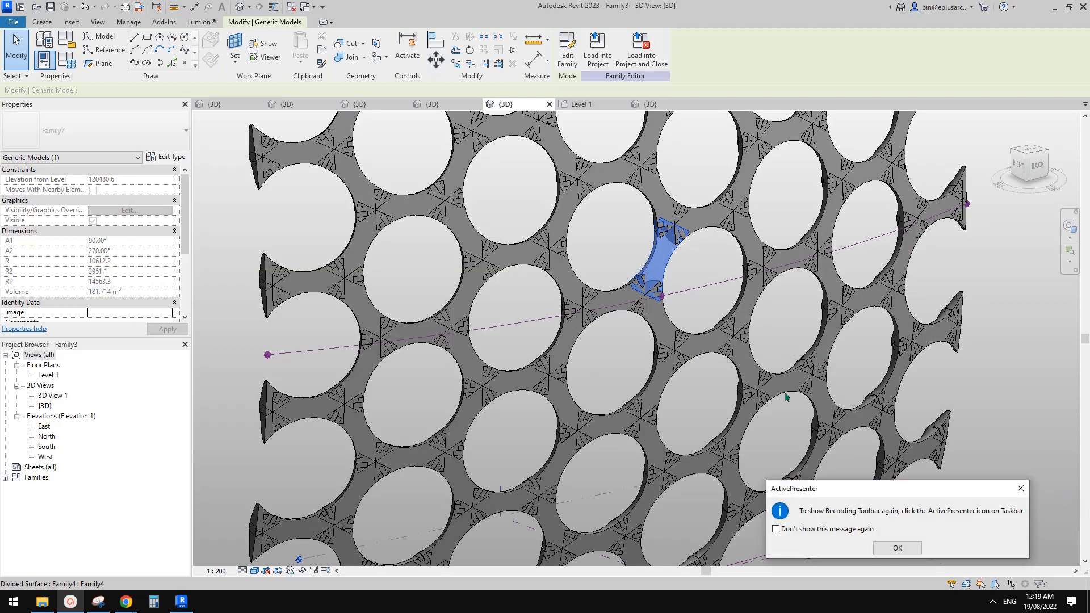
left_click(1025, 494)
scroll(653, 345, "down", 1)
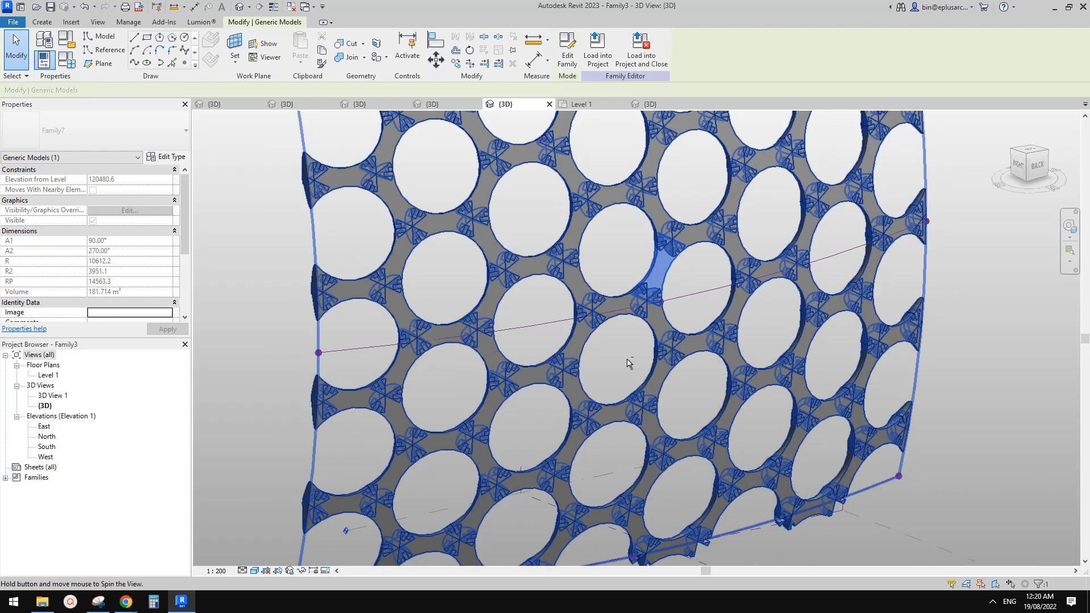
middle_click_drag(628, 363, 929, 342, "shift")
key("Escape")
scroll(751, 347, "down", 2)
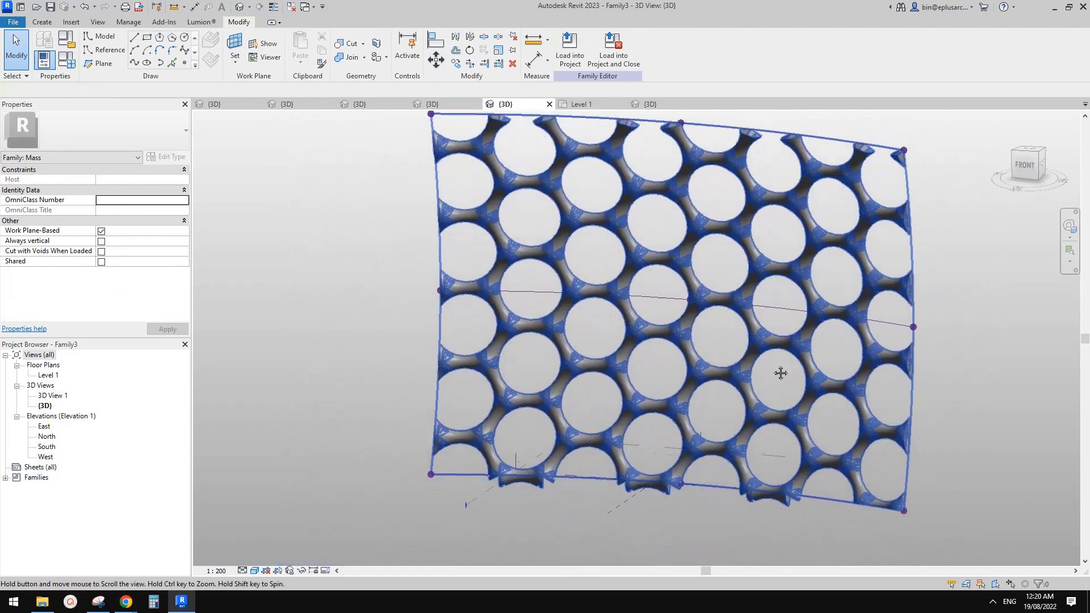
middle_click_drag(781, 374, 880, 318, "shift")
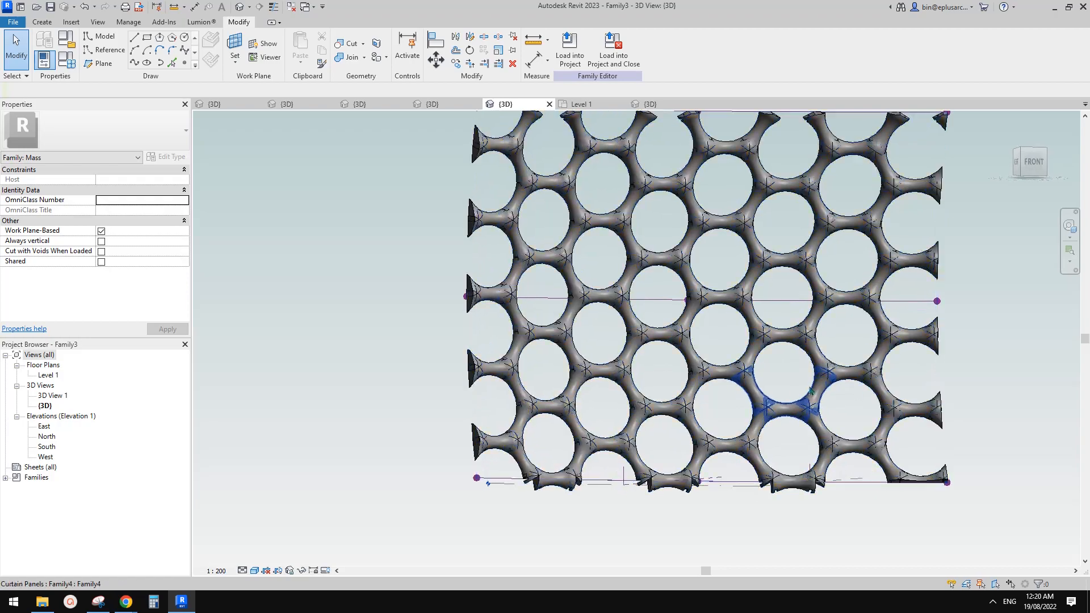
scroll(716, 408, "up", 2)
scroll(717, 409, "up", 4)
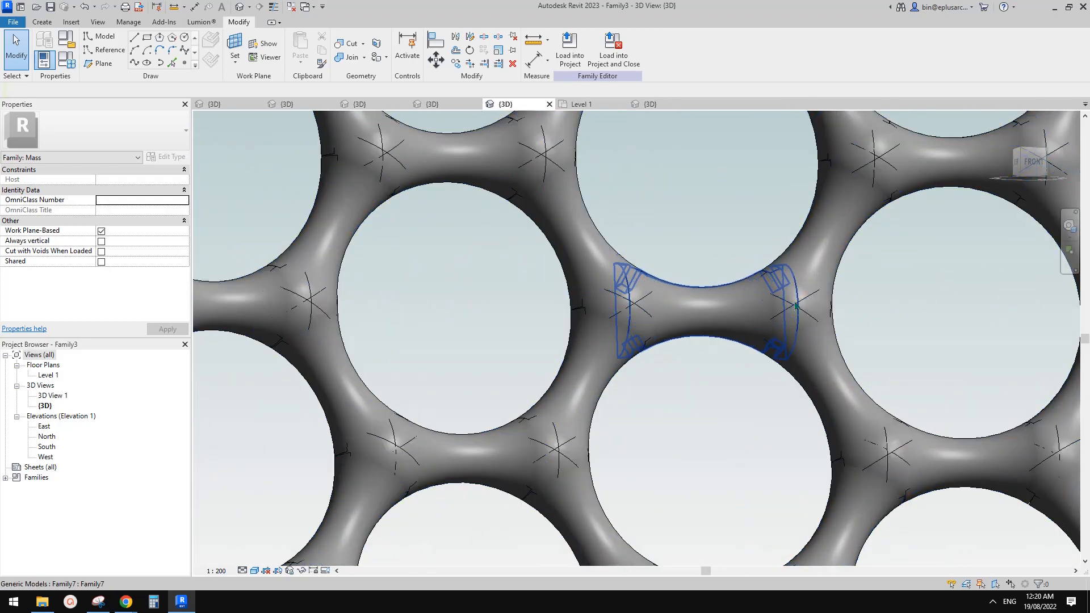
scroll(765, 361, "down", 3)
scroll(764, 361, "down", 3)
middle_click_drag(800, 374, 653, 429, "shift")
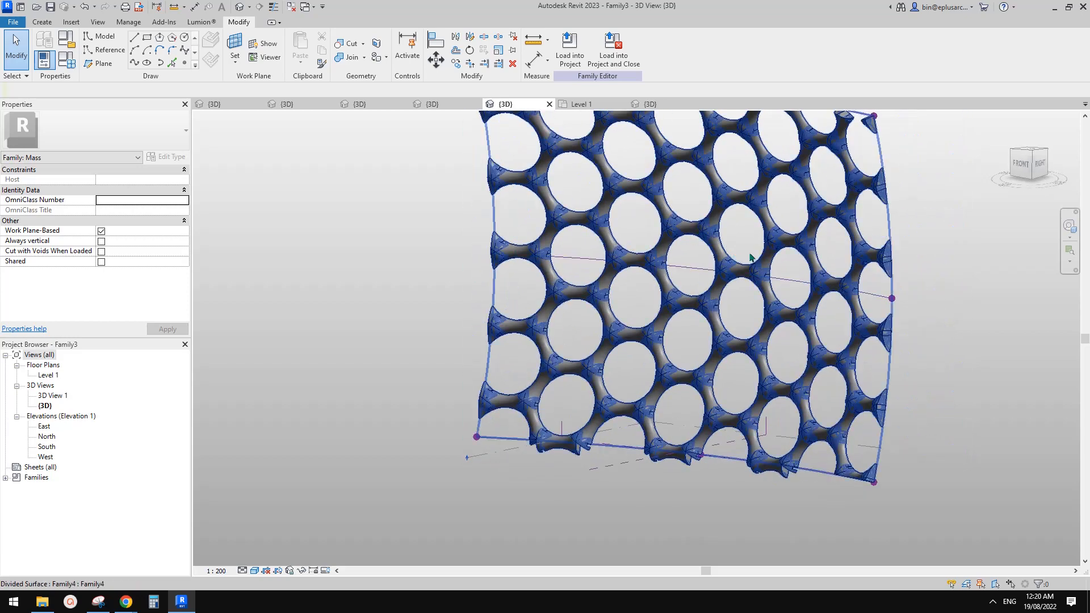
Turn on Component Flip for the divided surface carrying the hexagon panels
middle_click_drag(708, 314, 663, 318, "shift")
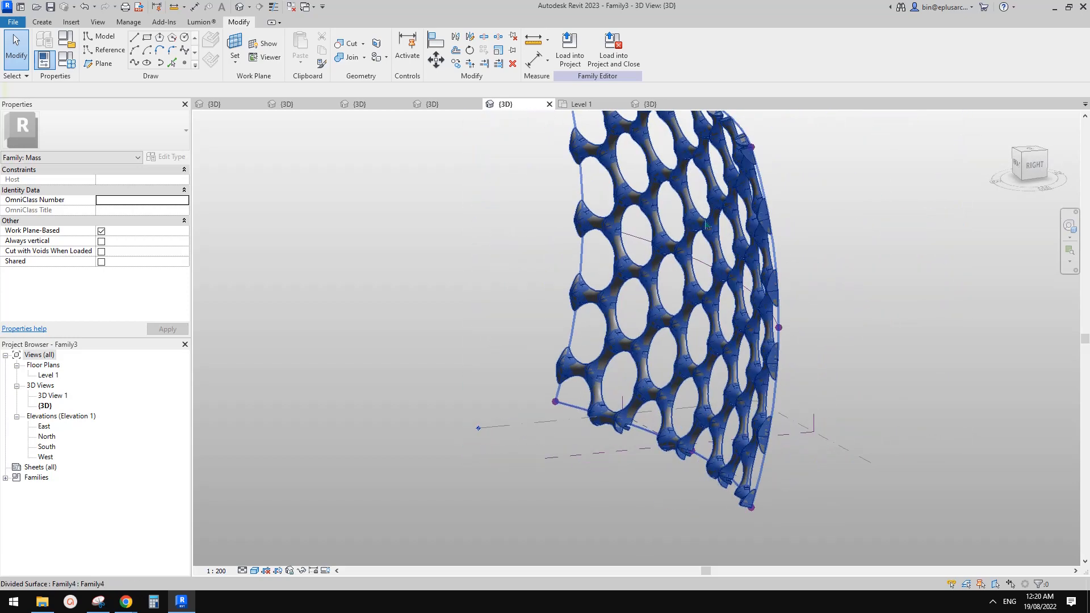
left_click(706, 219)
middle_click_drag(740, 267, 699, 269, "shift")
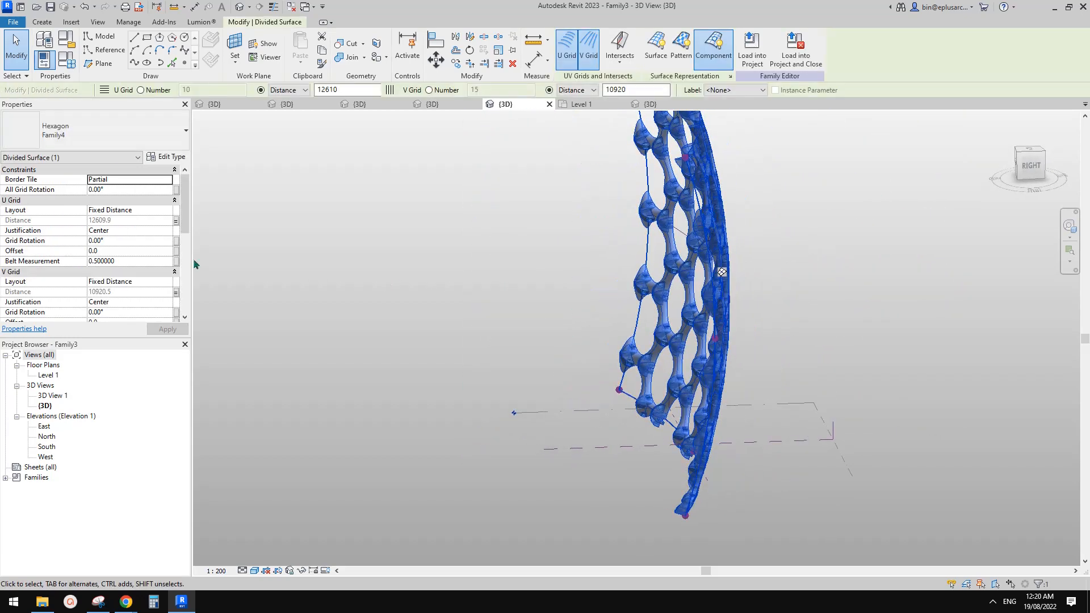
scroll(118, 263, "down", 6)
scroll(57, 255, "up", 3)
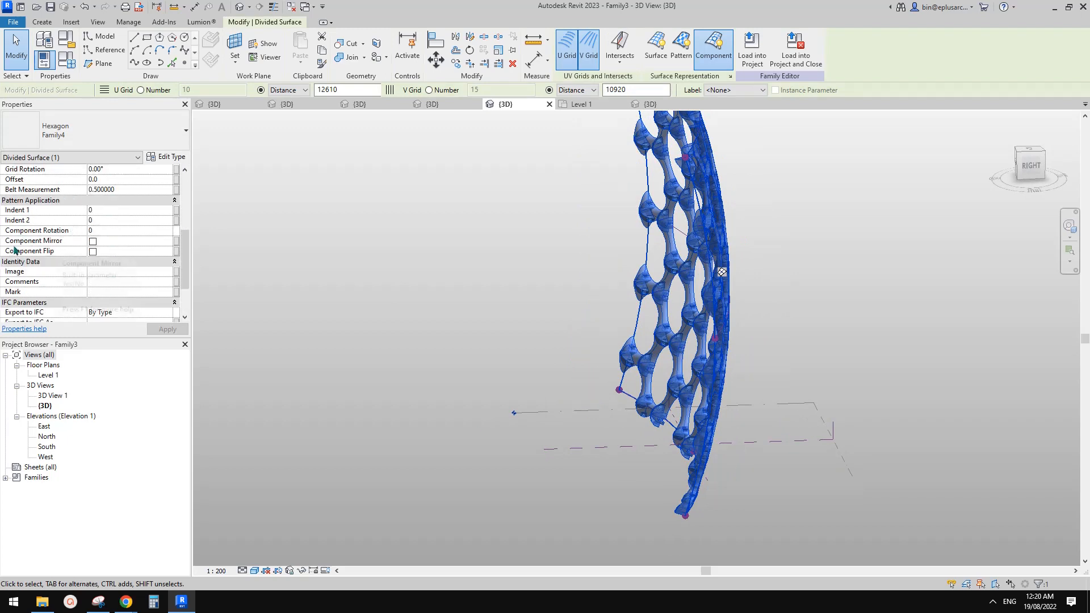
left_click(92, 252)
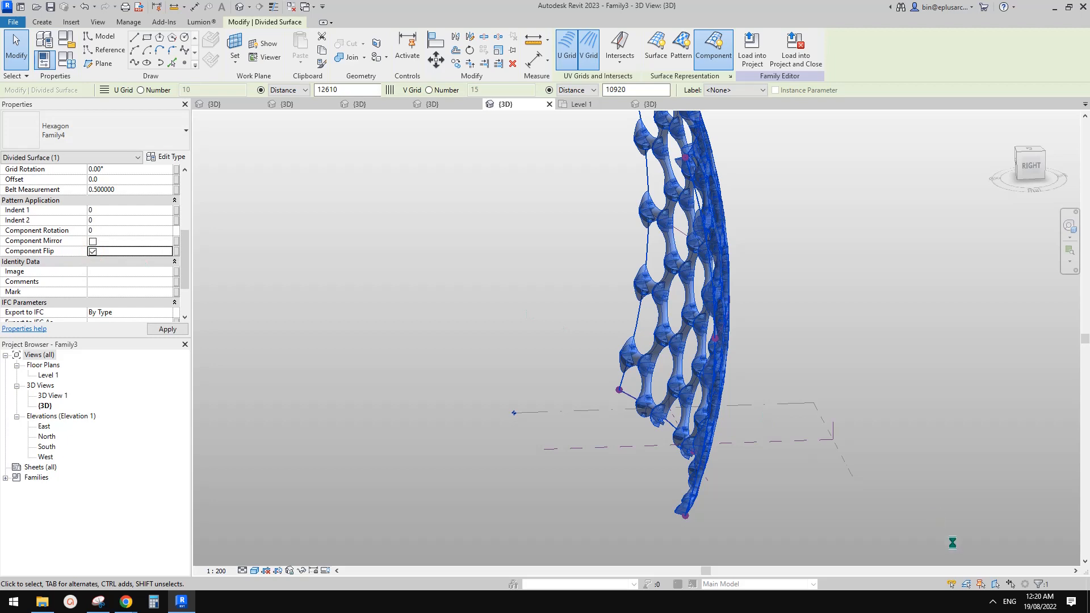
left_click(994, 602)
left_click(961, 519)
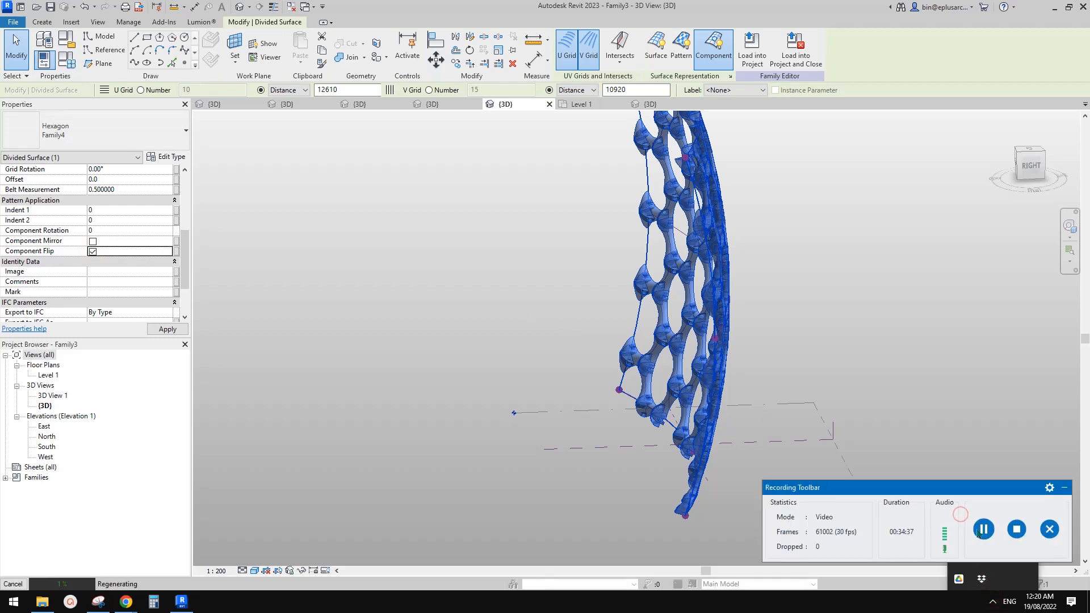
left_click(983, 531)
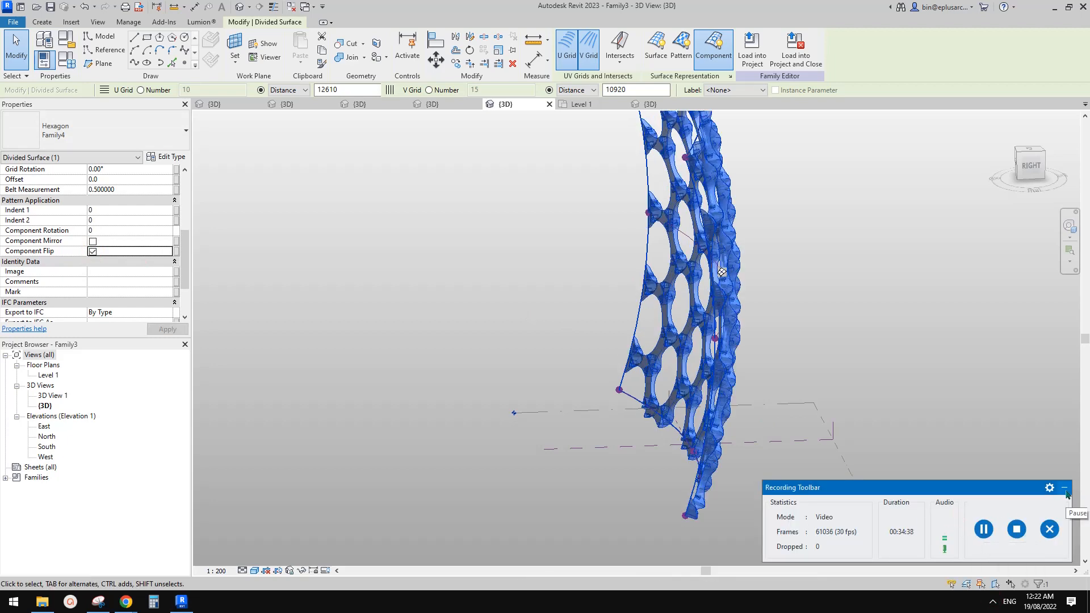
left_click(1065, 489)
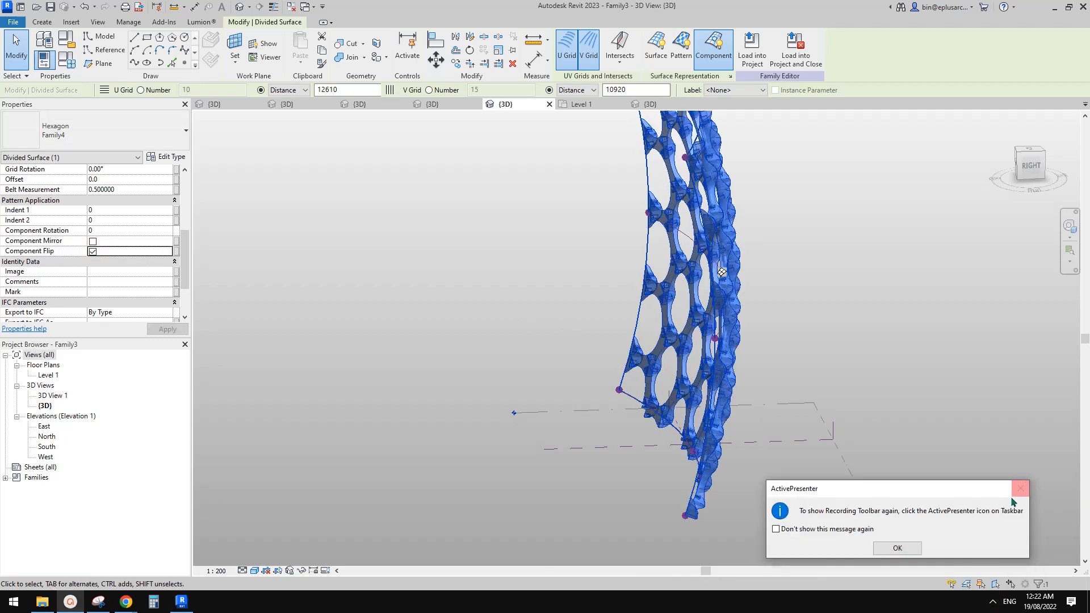
left_click(1016, 487)
Examine the flipped hexagon lattice from the back, including the joints between neighbouring components up close
left_click(838, 341)
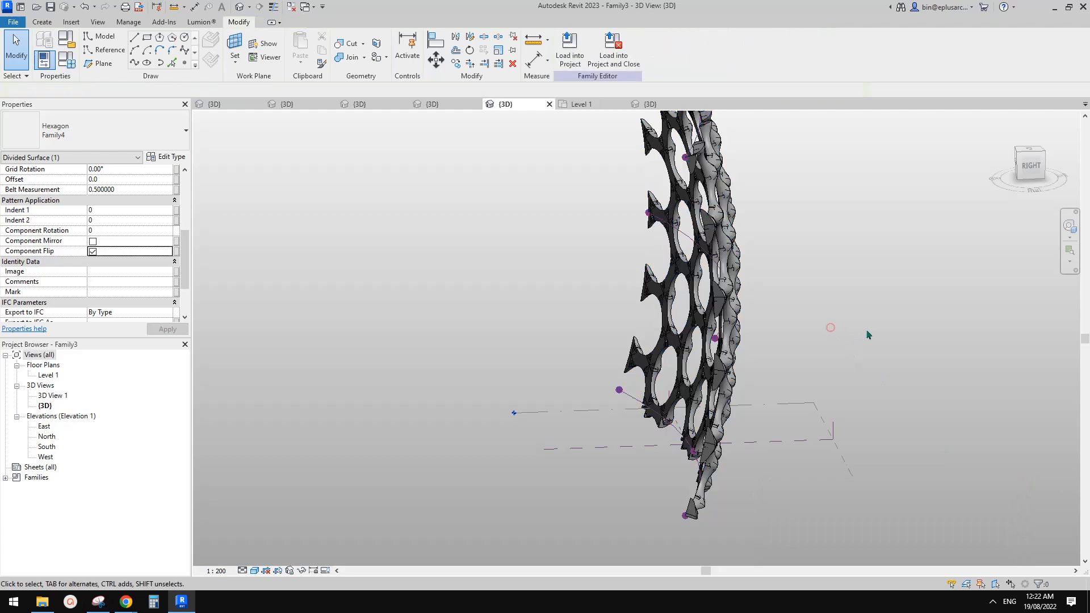
middle_click_drag(835, 338, 977, 401, "shift")
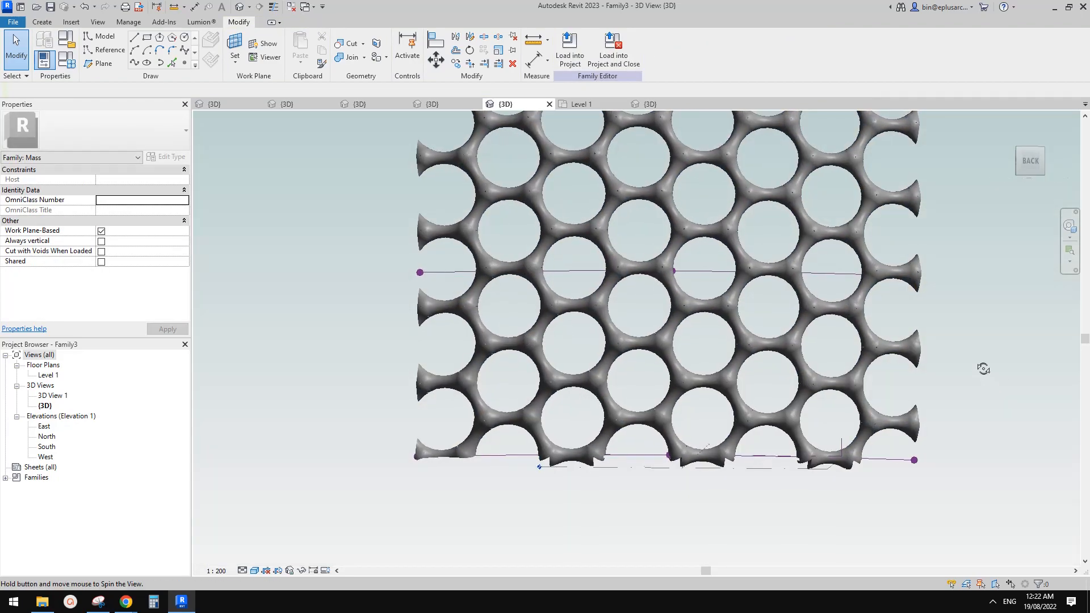
scroll(696, 270, "up", 6)
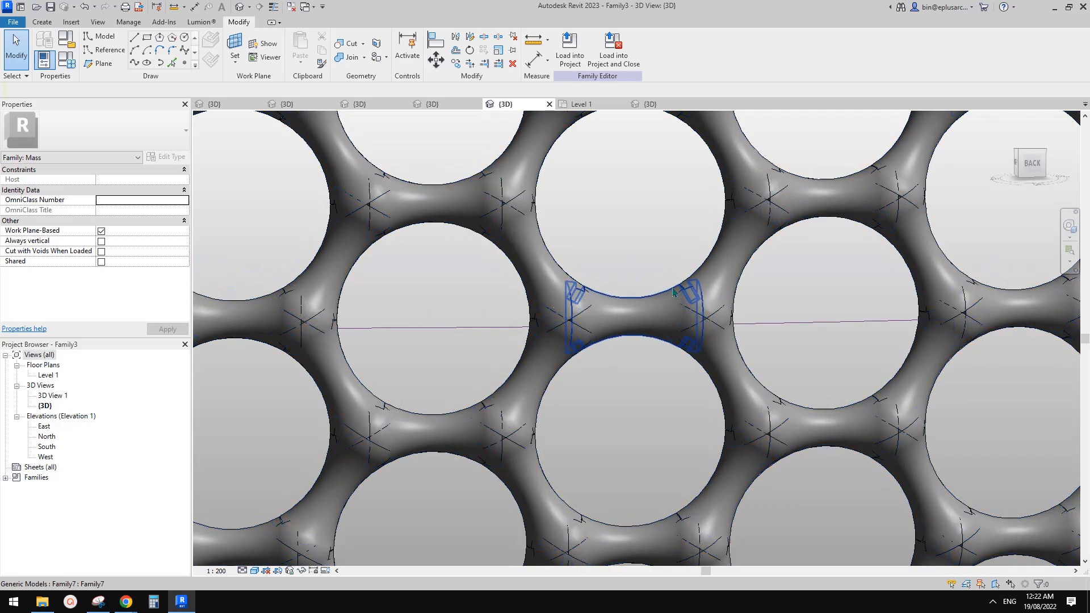
scroll(684, 323, "down", 3)
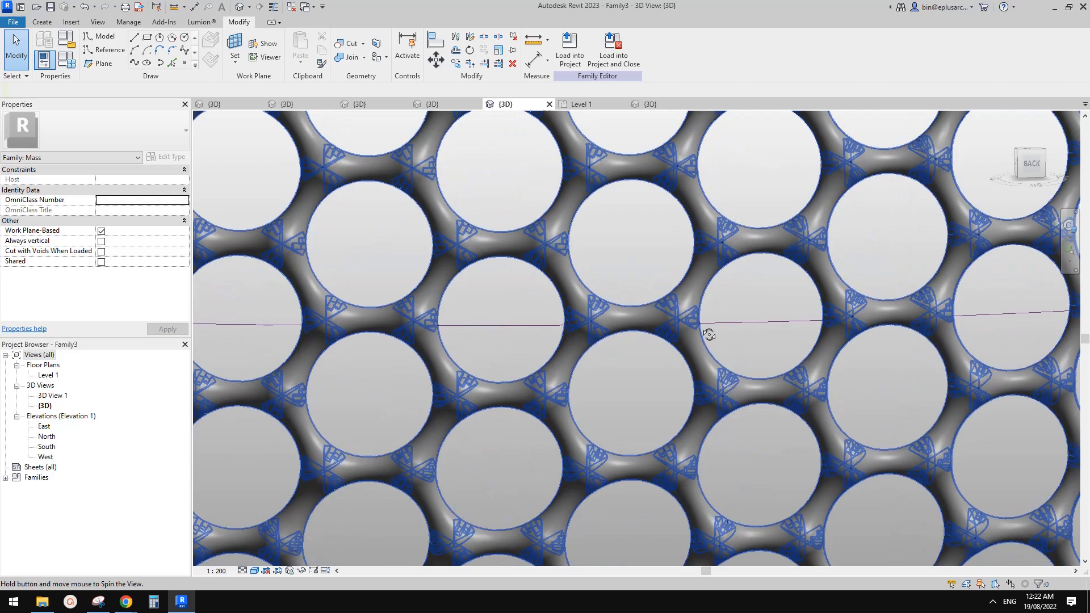
middle_click_drag(709, 334, 657, 296, "shift")
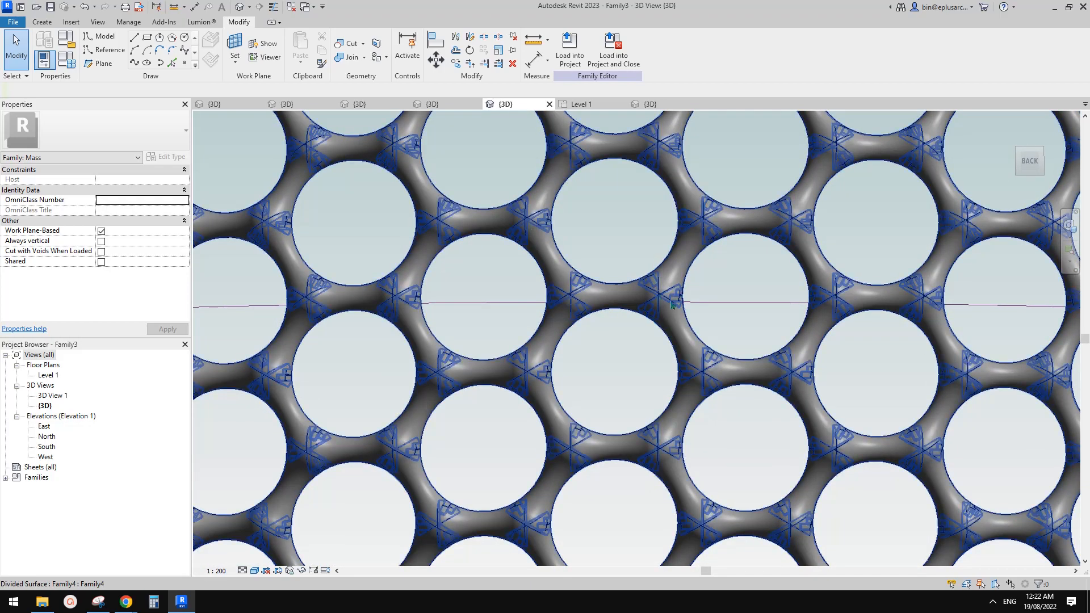
scroll(655, 234, "down", 5)
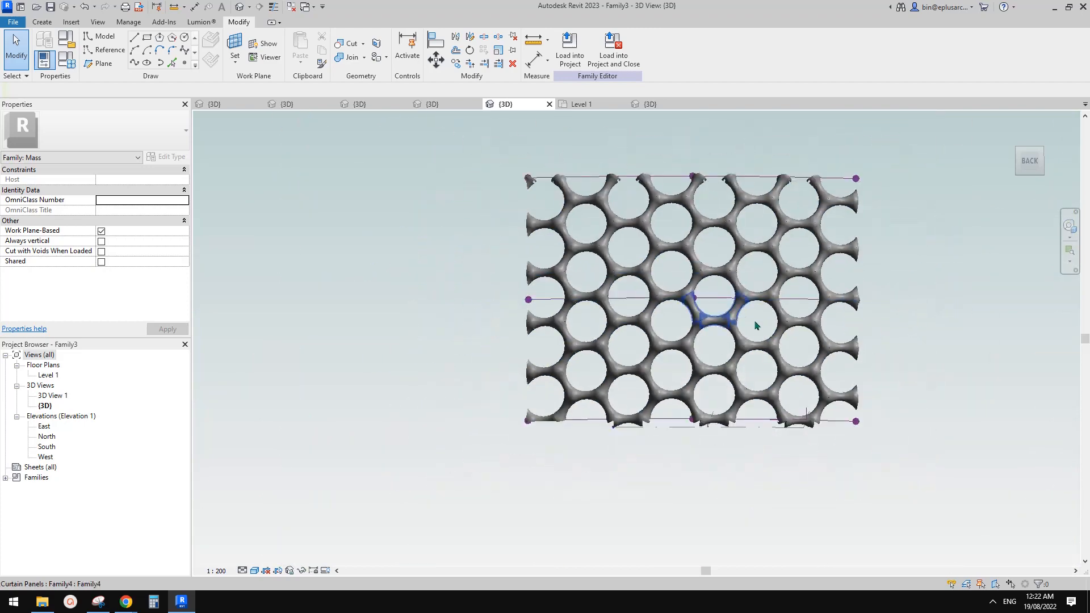
Examine the flipped lattice at an angle, checking its thickness and outer edges along the curved surface
middle_click_drag(756, 319, 903, 416, "shift")
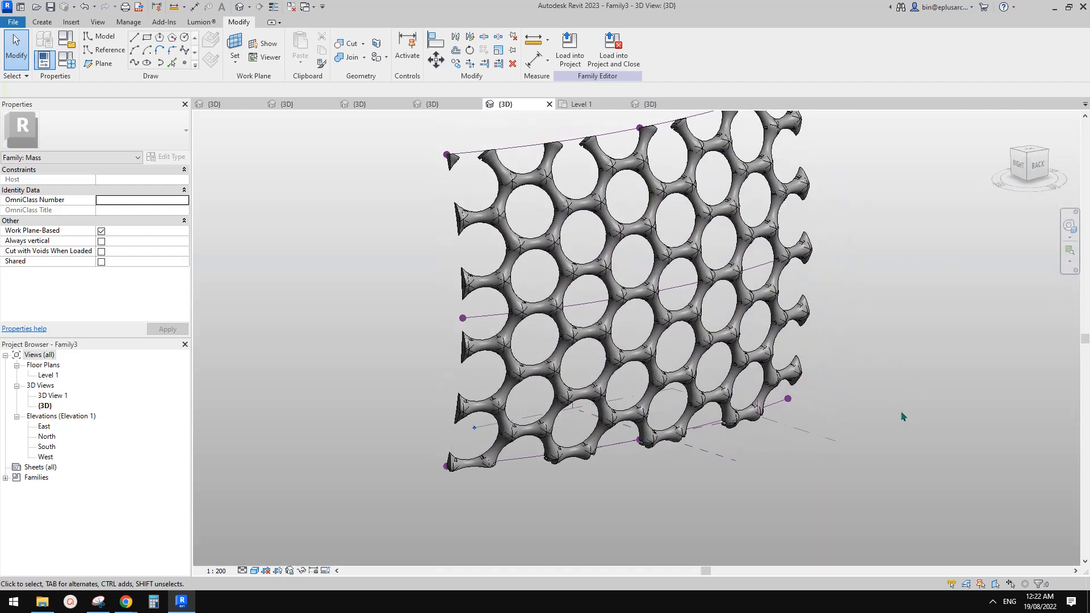
scroll(794, 421, "up", 4)
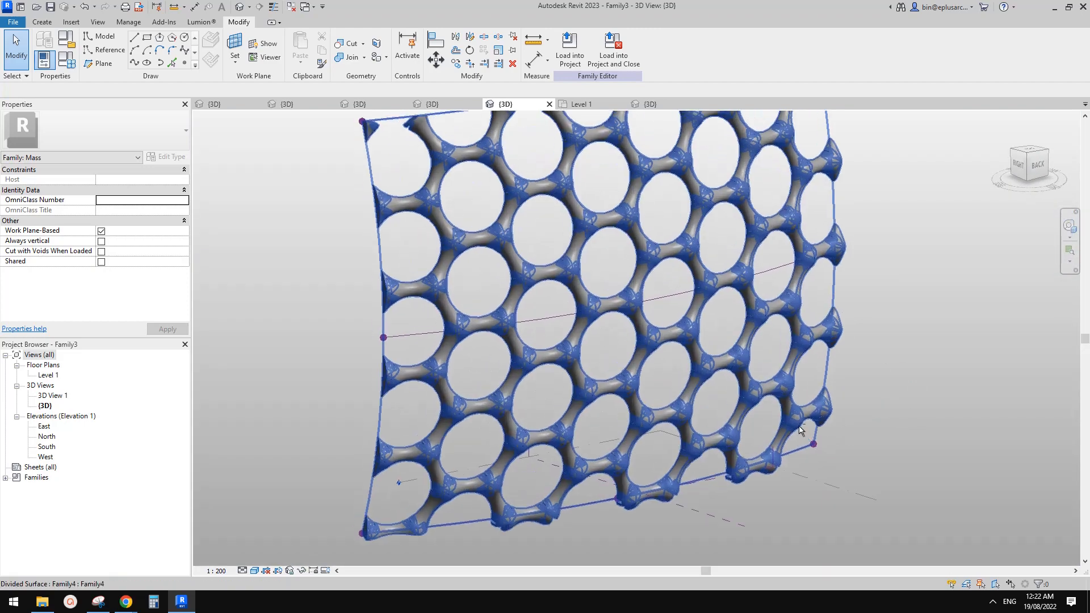
middle_click_drag(758, 446, 795, 463, "shift")
mouse_move(879, 471)
middle_mouse_down("shift")
mouse_move(868, 469)
mouse_move(884, 486)
middle_mouse_up("shift")
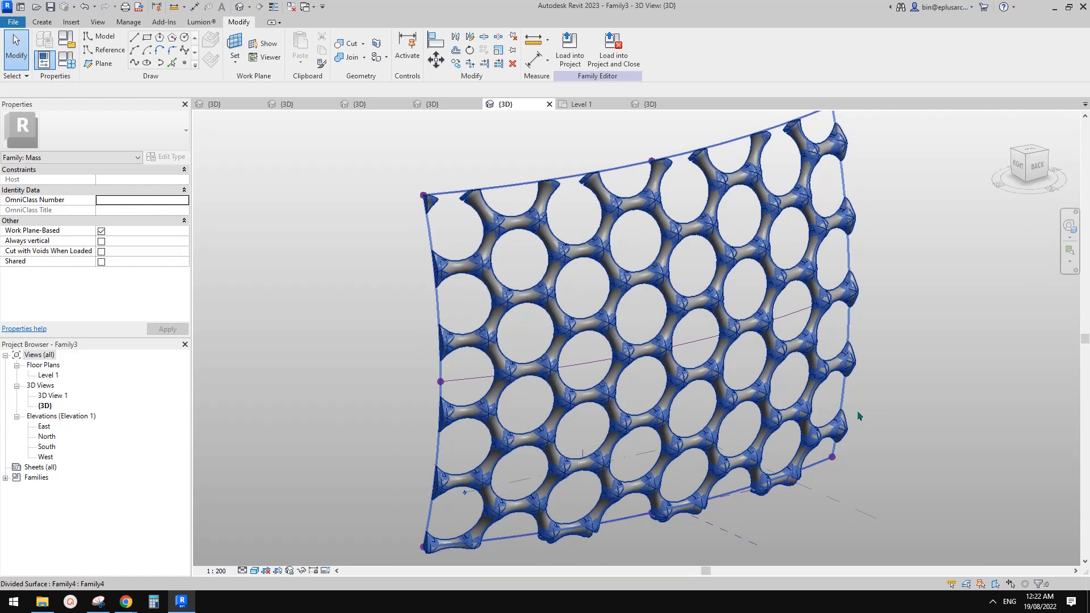
middle_click_drag(858, 416, 811, 393, "shift")
scroll(869, 381, "down", 1)
left_click(885, 374)
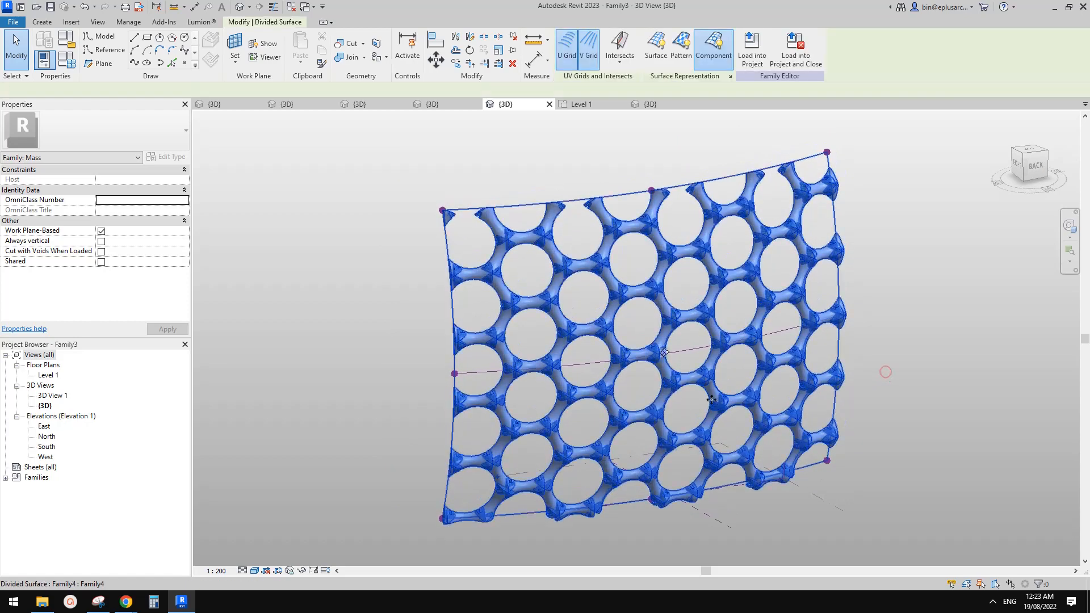
scroll(720, 400, "up", 2)
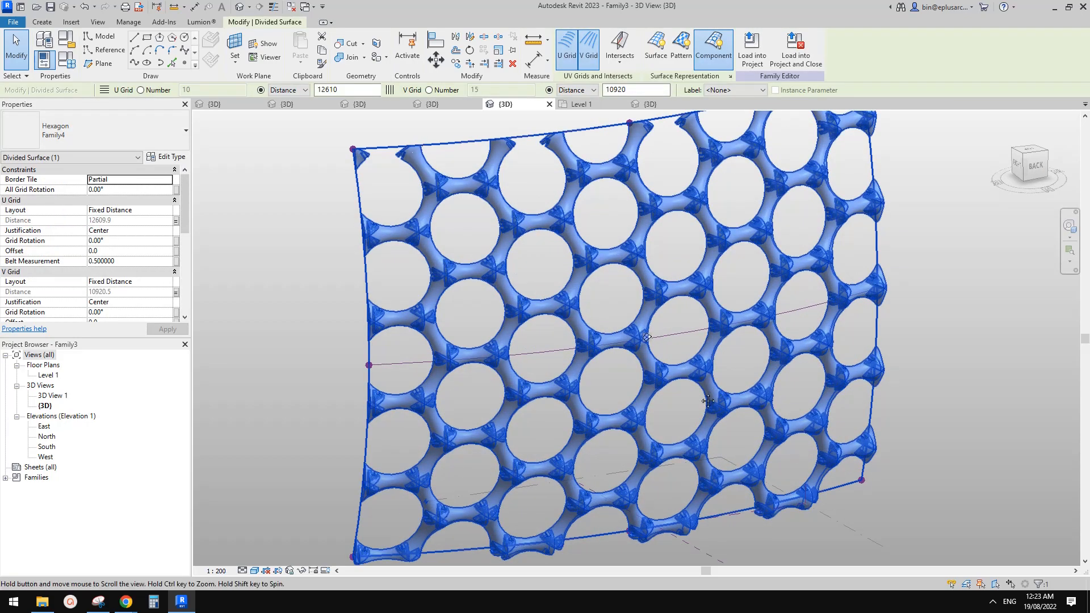
middle_click_drag(703, 388, 681, 393)
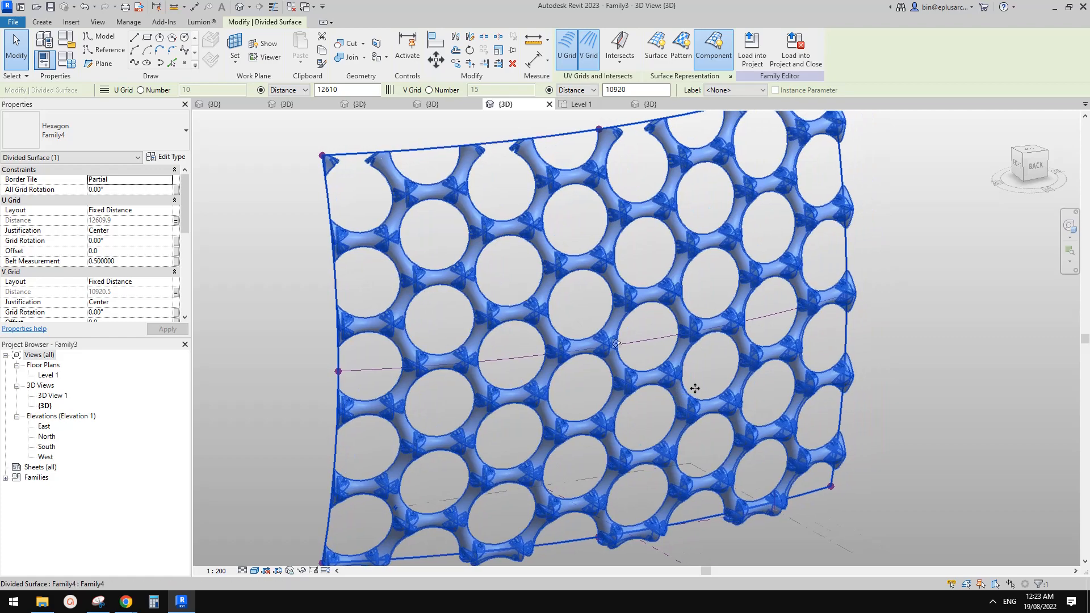
scroll(696, 389, "down", 1)
left_click(904, 361)
left_click(903, 358)
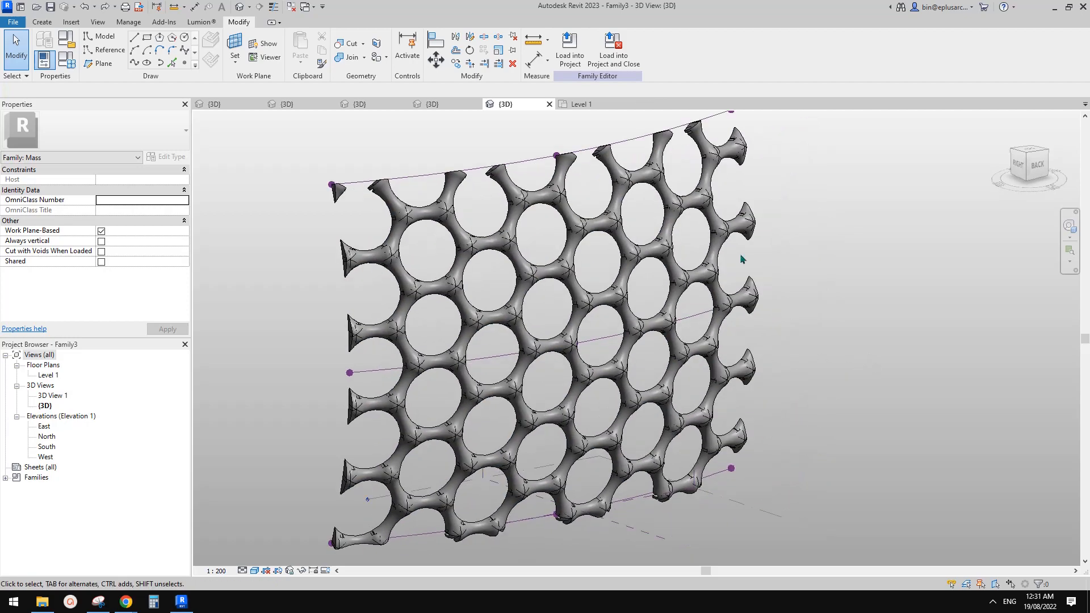
middle_click_drag(797, 371, 742, 374, "shift")
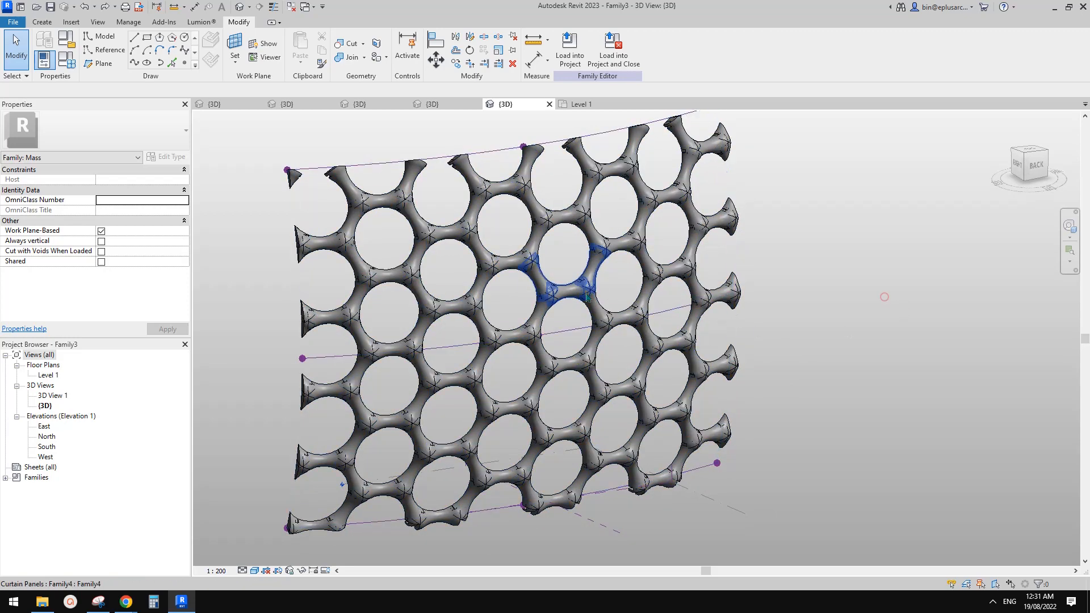
Examine the solid form and corner trimming voids of the Family7 component, comparing them with the lattice in Family3
left_click(569, 294)
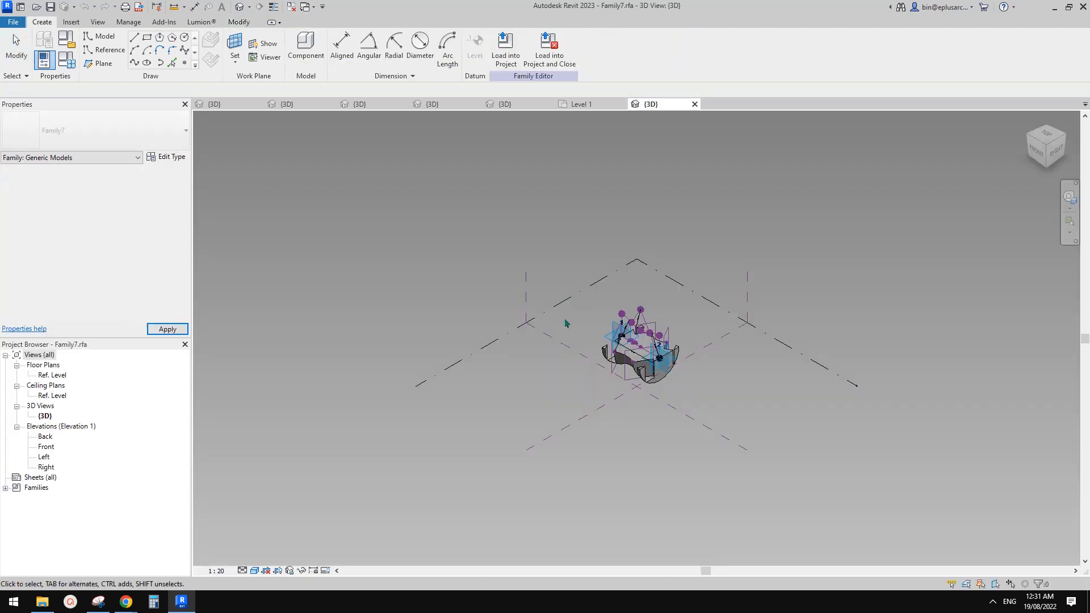
scroll(640, 365, "up", 7)
middle_click_drag(762, 331, 687, 365, "shift")
scroll(687, 366, "down", 3)
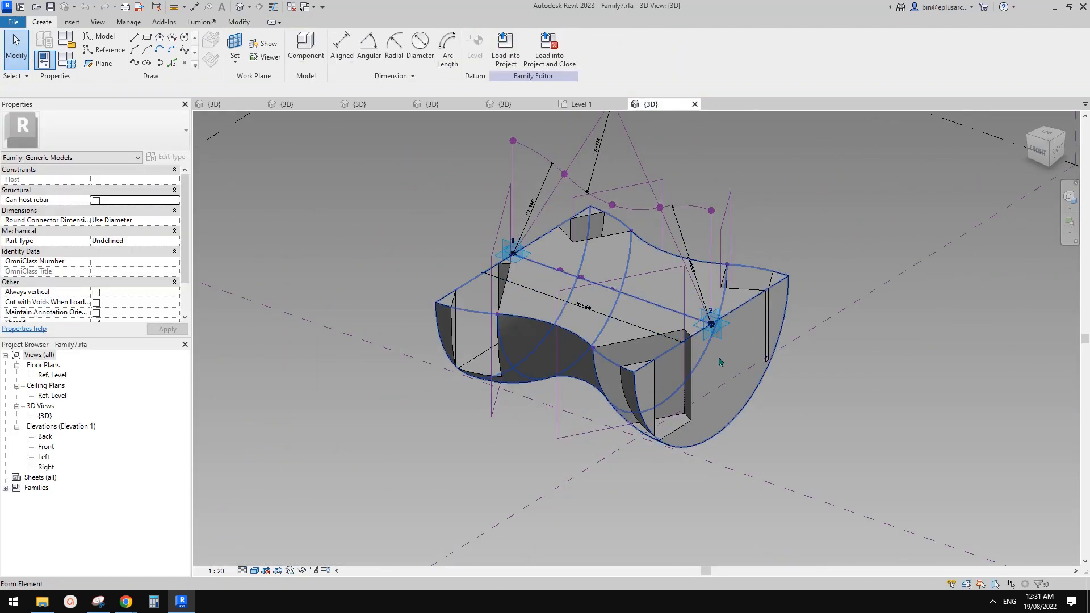
left_click(684, 308)
key("Escape")
scroll(733, 336, "down", 2)
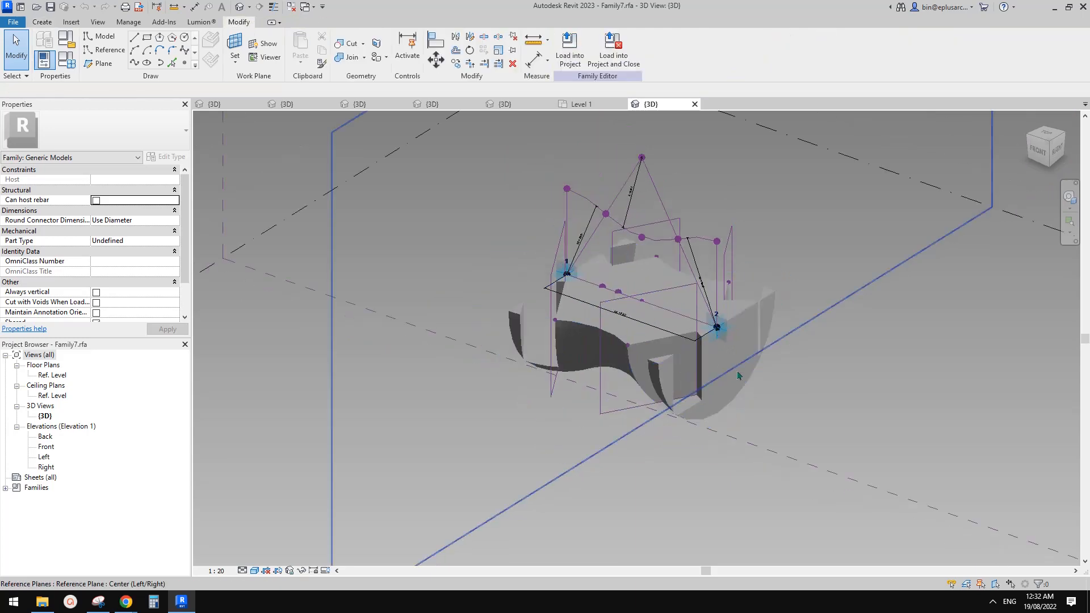
left_click(737, 371)
left_click(741, 384)
middle_click_drag(741, 384, 679, 370, "shift")
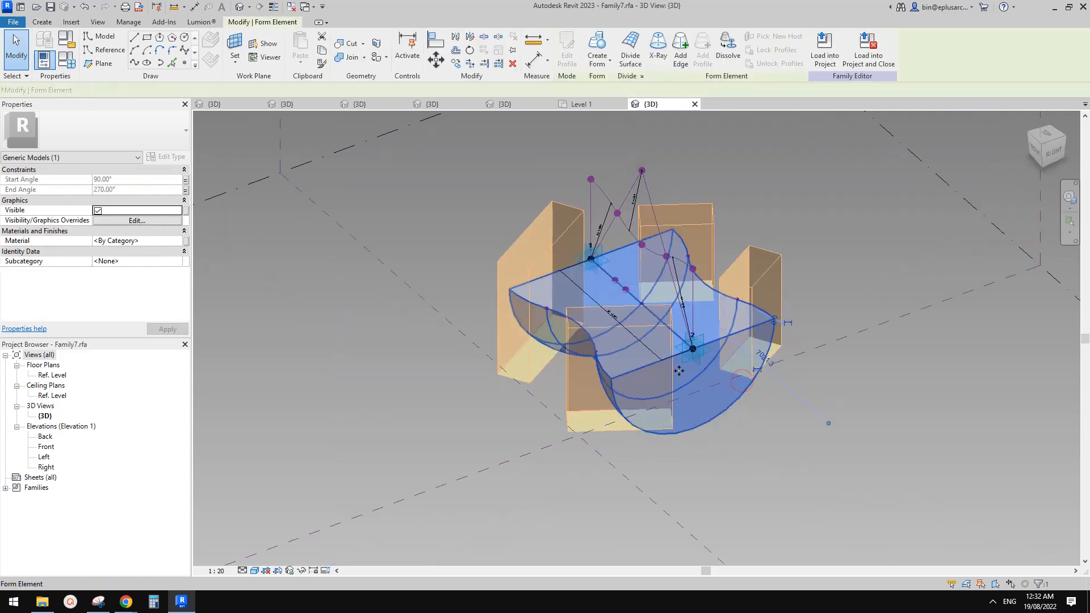
scroll(676, 357, "up", 2)
key("Escape")
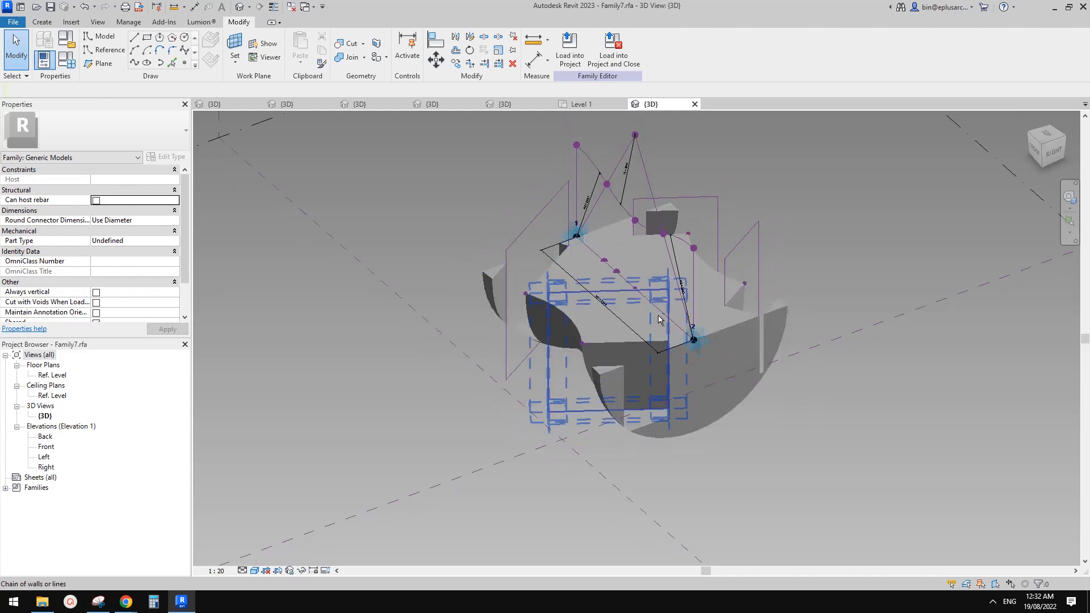
left_click(501, 105)
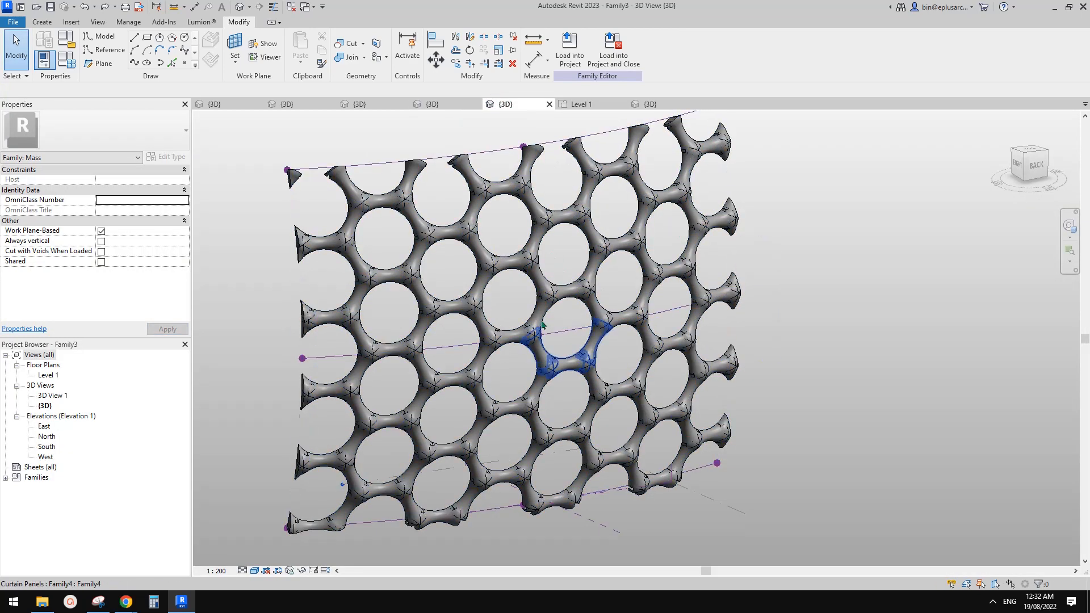
left_click(651, 107)
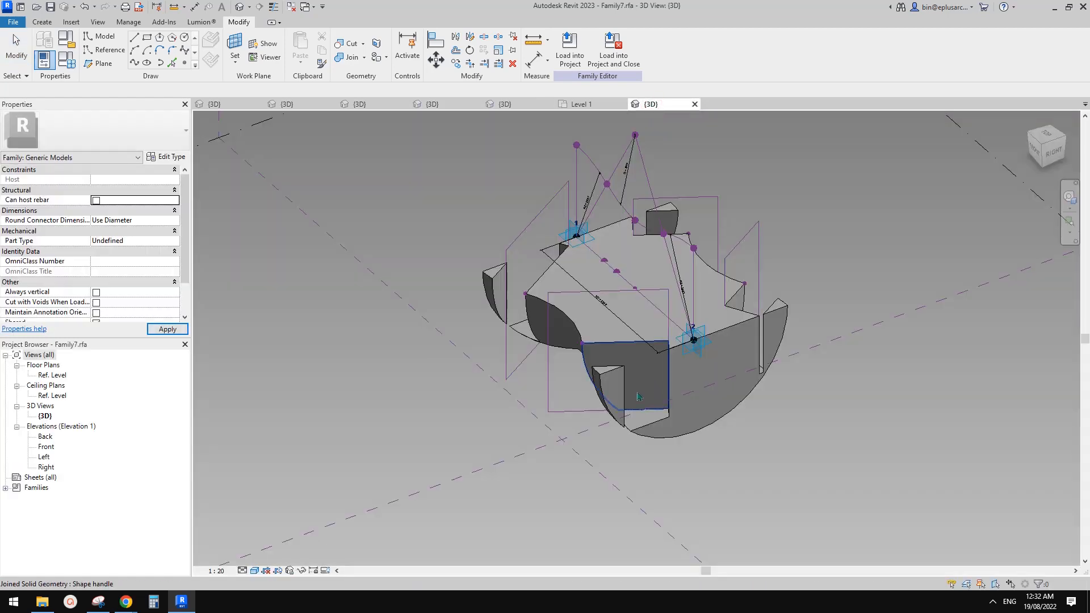
Widen one corner void's rectangular reference profile in Family7 to about 7717 mm by moving both vertical reference lines outward
left_click(680, 288)
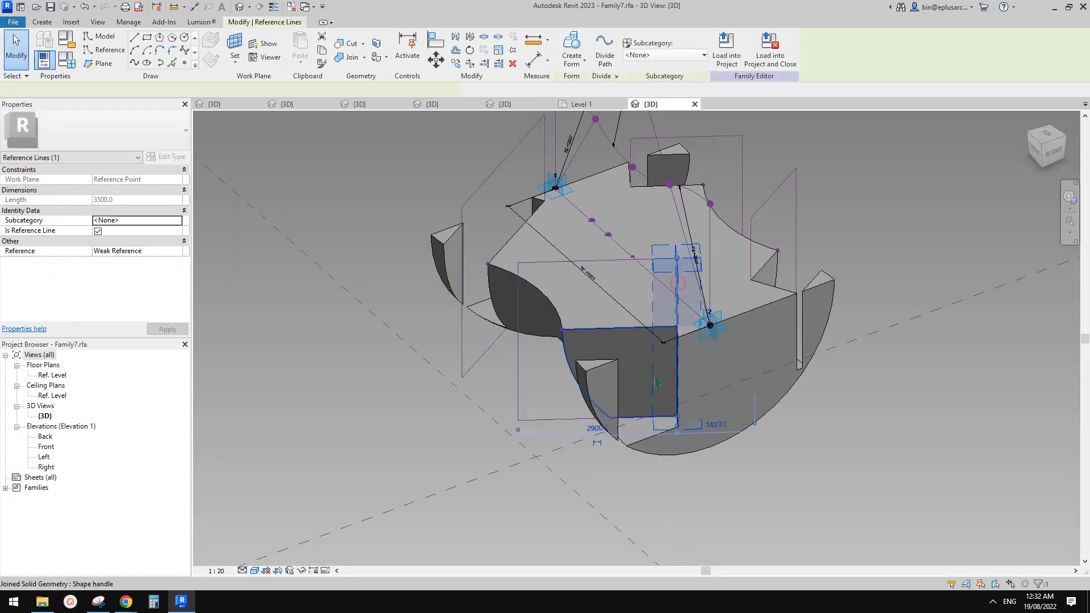
mouse_move(680, 288)
middle_mouse_down("shift")
mouse_move(659, 293)
mouse_move(676, 296)
middle_mouse_up("shift")
left_click_drag(676, 297, 763, 303)
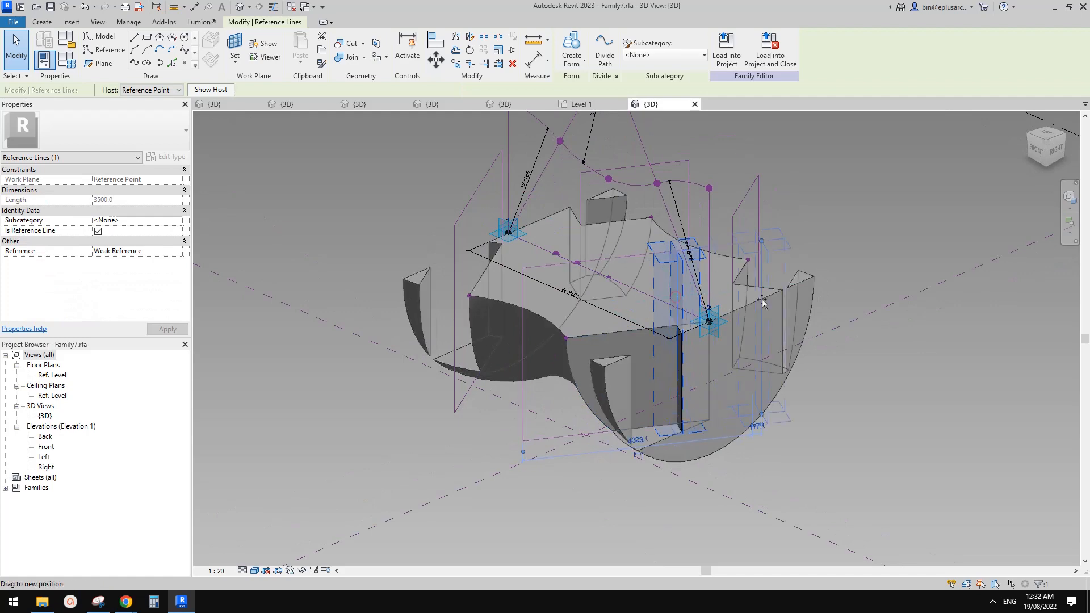
scroll(732, 356, "down", 3)
middle_click_drag(740, 384, 738, 397, "shift")
left_click_drag(747, 315, 788, 318)
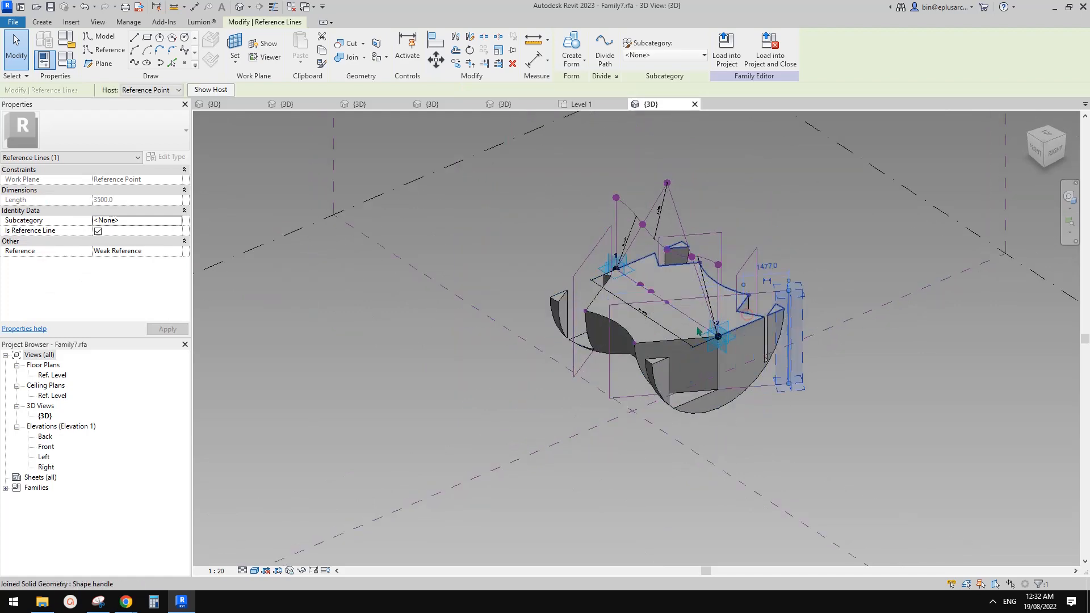
left_click_drag(555, 346, 551, 346)
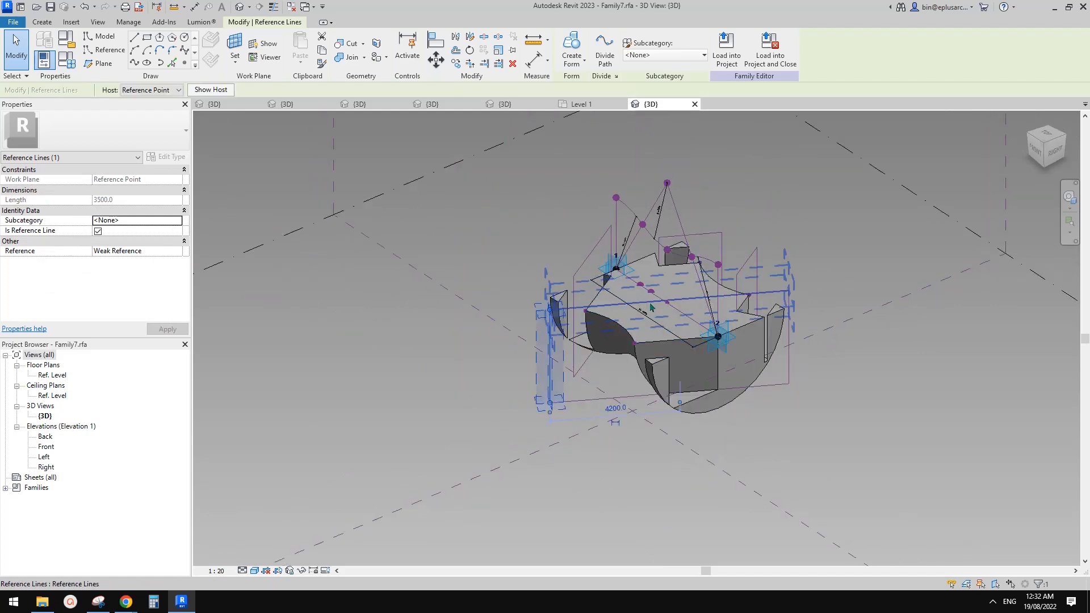
Heighten the same void profile by moving its upper reference line up and its lower reference line down past the solid
left_click_drag(649, 302, 651, 255)
left_click(697, 399)
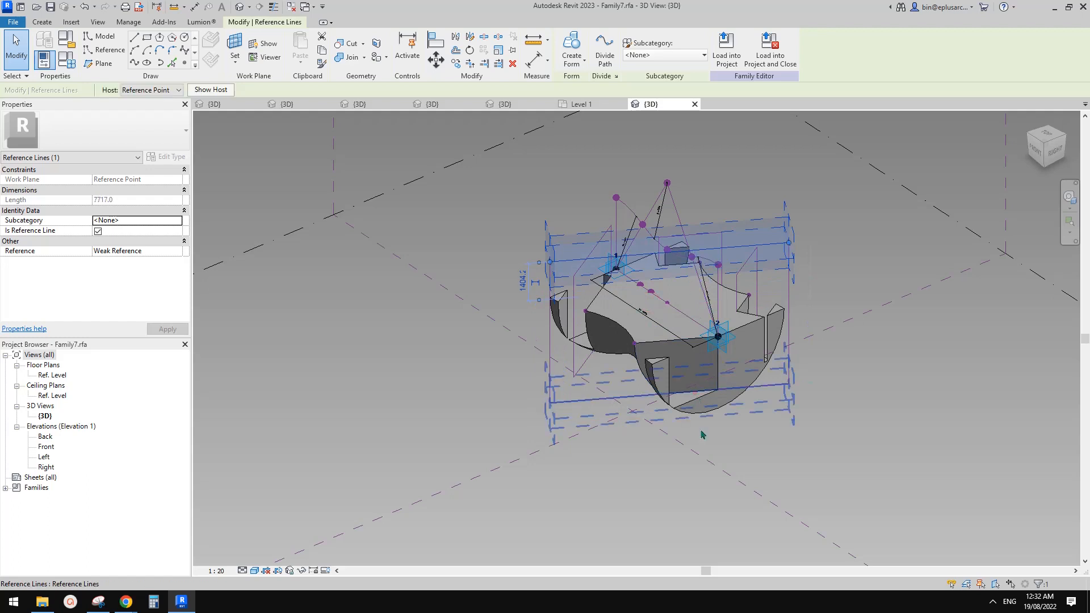
middle_click_drag(702, 435, 684, 358, "shift")
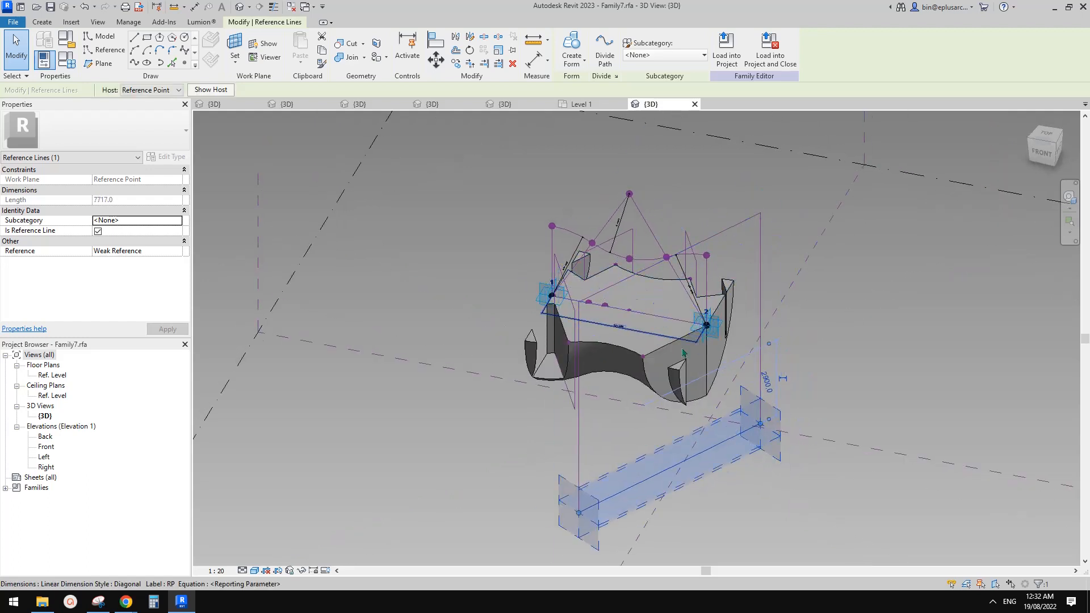
left_click(637, 344)
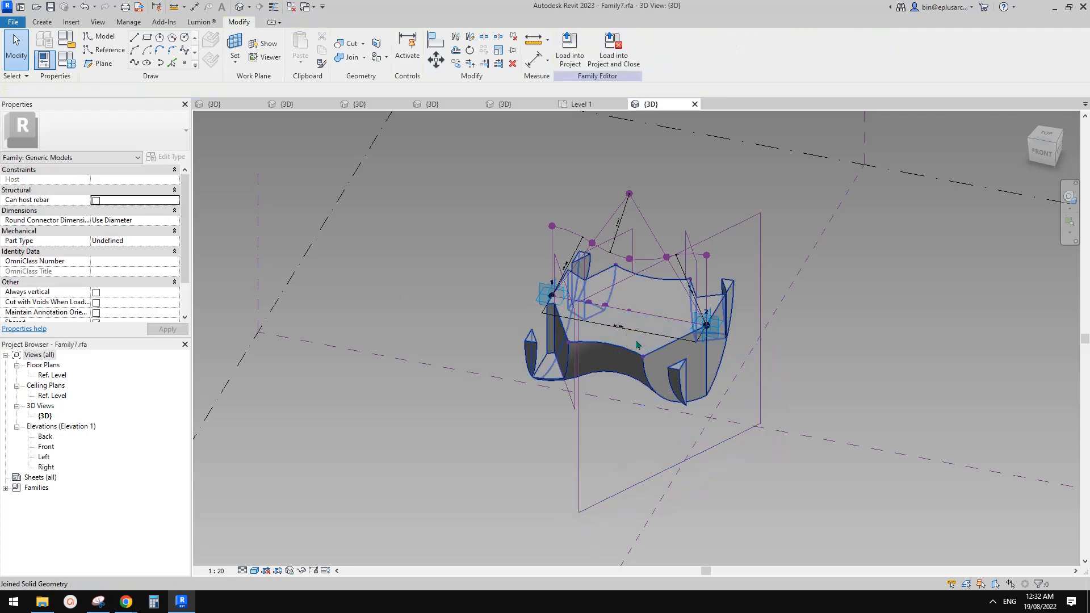
Increase the negative offset of the enlarged corner void so that it extends well beyond the solid
left_click(637, 345)
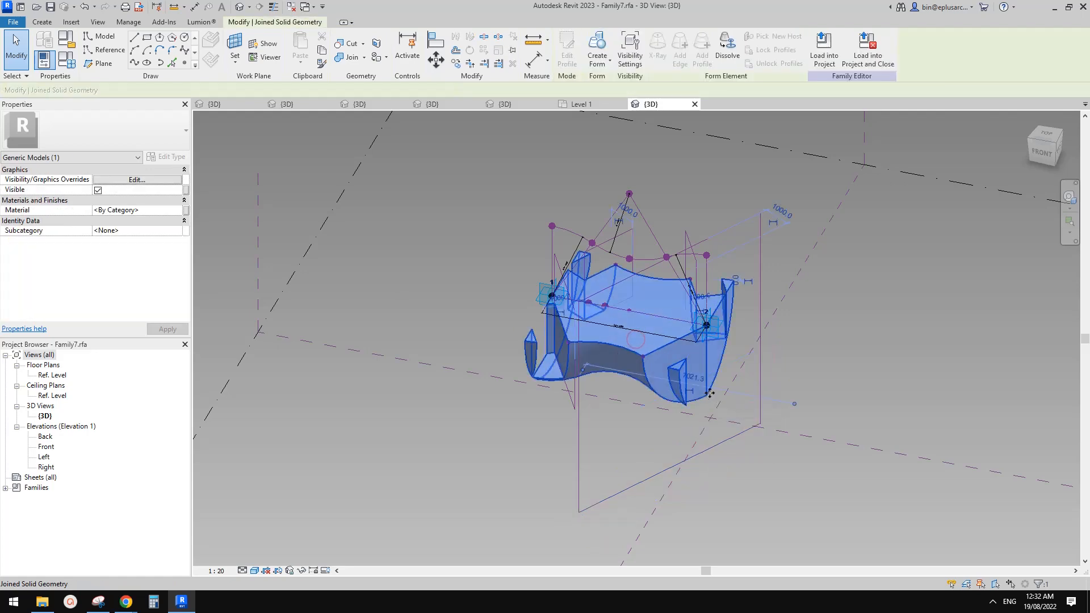
left_click(564, 428)
middle_click_drag(524, 457, 585, 405, "shift")
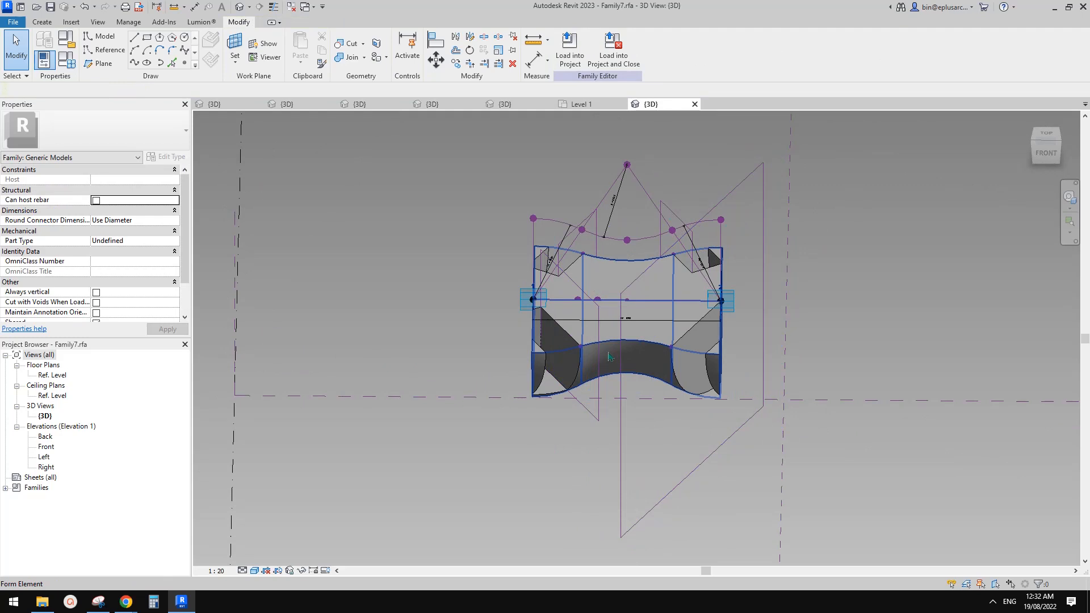
left_click(613, 356)
key("Tab")
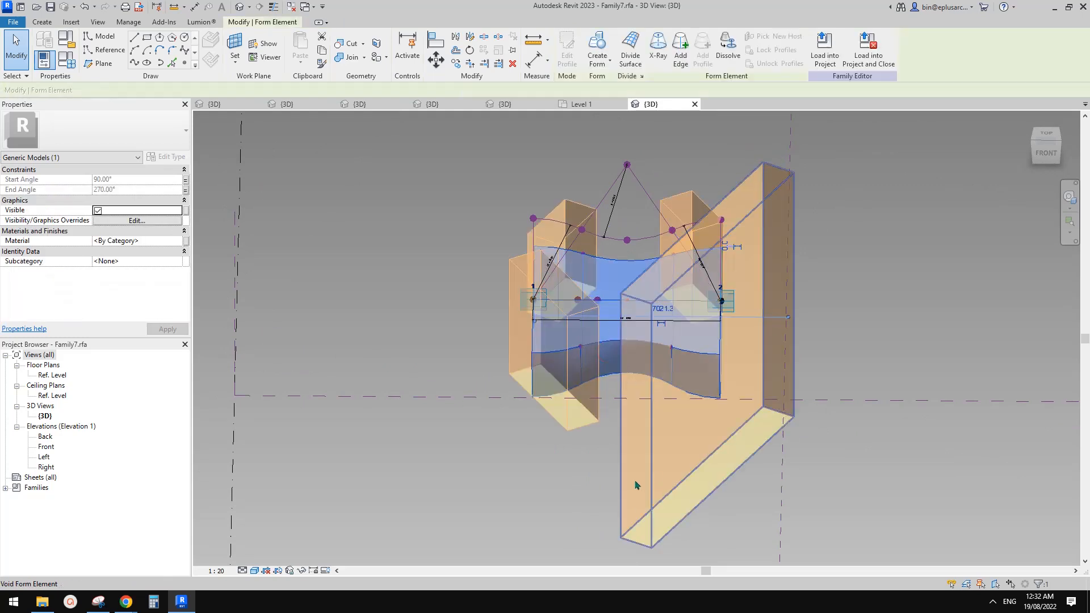
left_click(705, 461)
left_click(141, 191)
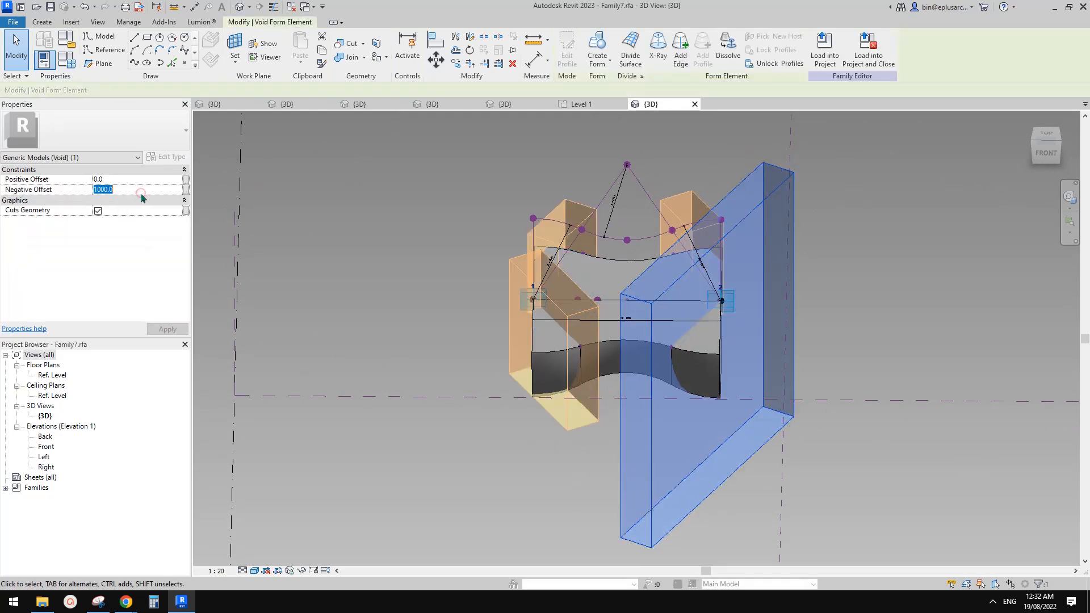
left_click(344, 202)
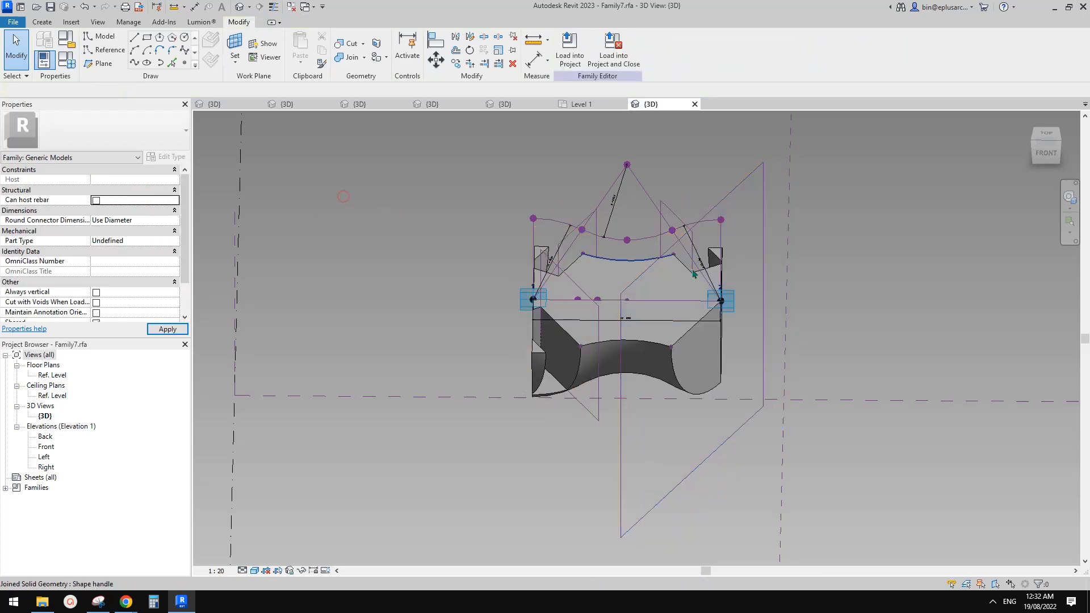
Enlarge the other void profile near adaptive point 2 to about 5971 mm high, moving its vertical reference lines outward and its lower line past the solid
middle_click_drag(772, 307, 717, 301, "shift")
left_click(745, 285)
scroll(744, 283, "down", 2)
left_click_drag(641, 304, 610, 309)
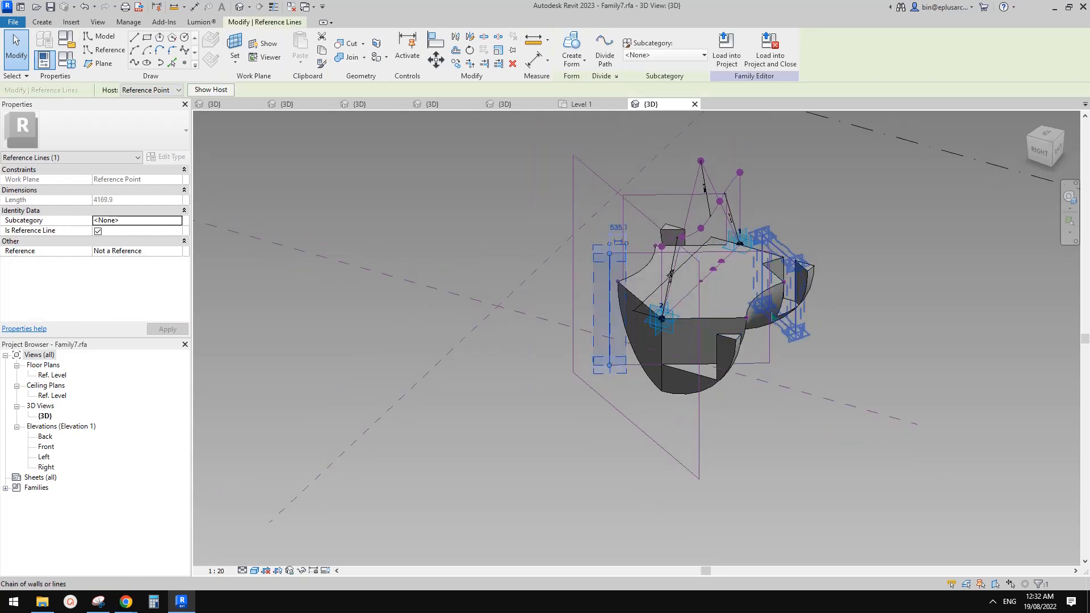
left_click_drag(770, 312, 797, 313)
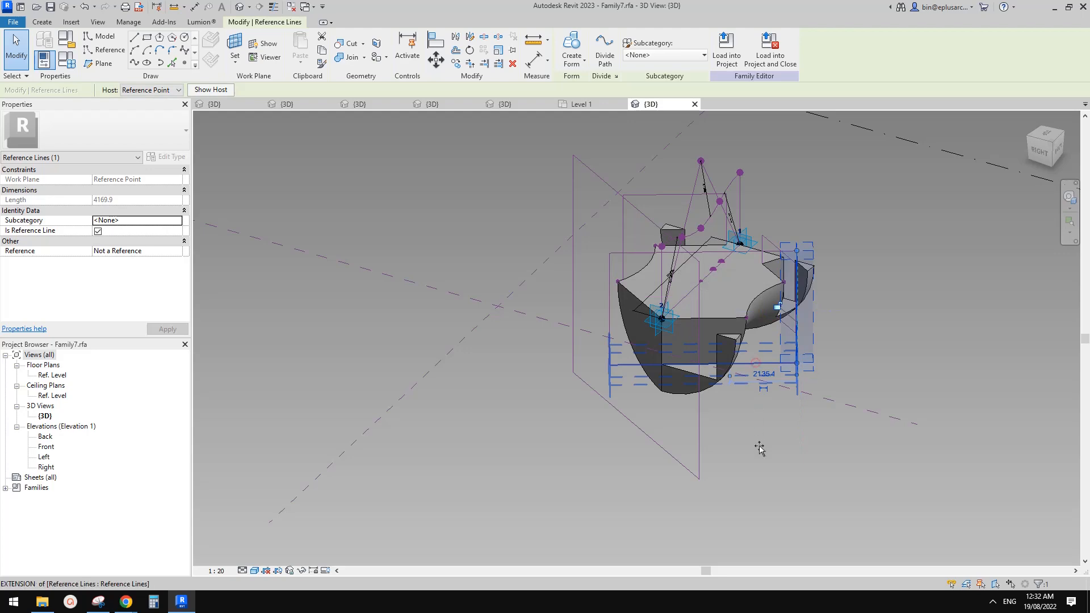
left_click_drag(760, 449, 760, 447)
left_click_drag(586, 285, 582, 286)
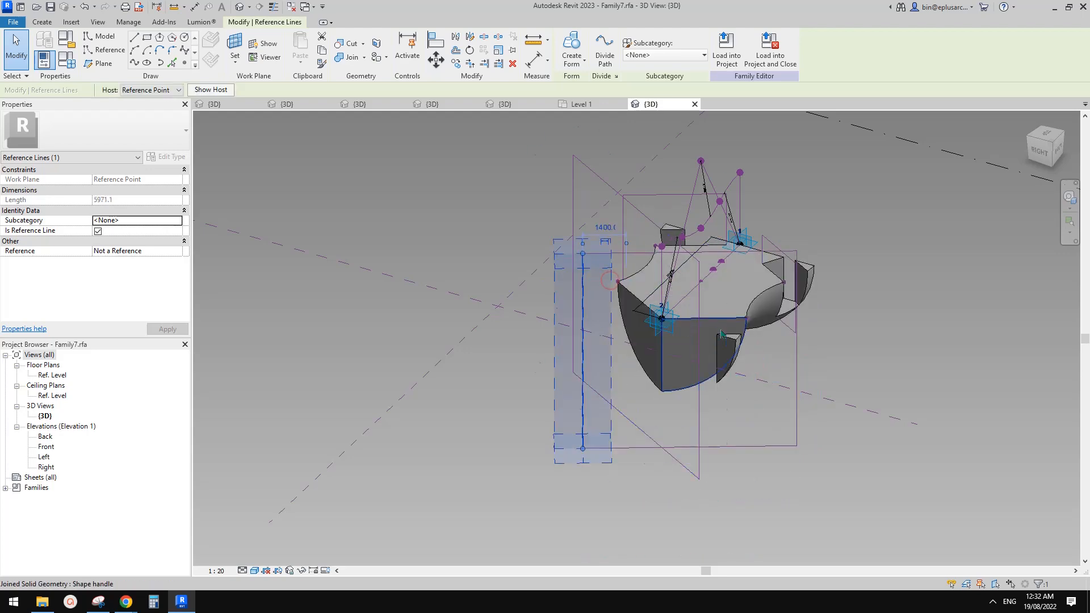
Set the positive offset of this second enlarged void near adaptive point 2 to 9999
middle_click_drag(880, 446, 796, 449, "shift")
left_click(795, 449)
key("Tab")
key("Tab")
key("Tab")
key("Tab")
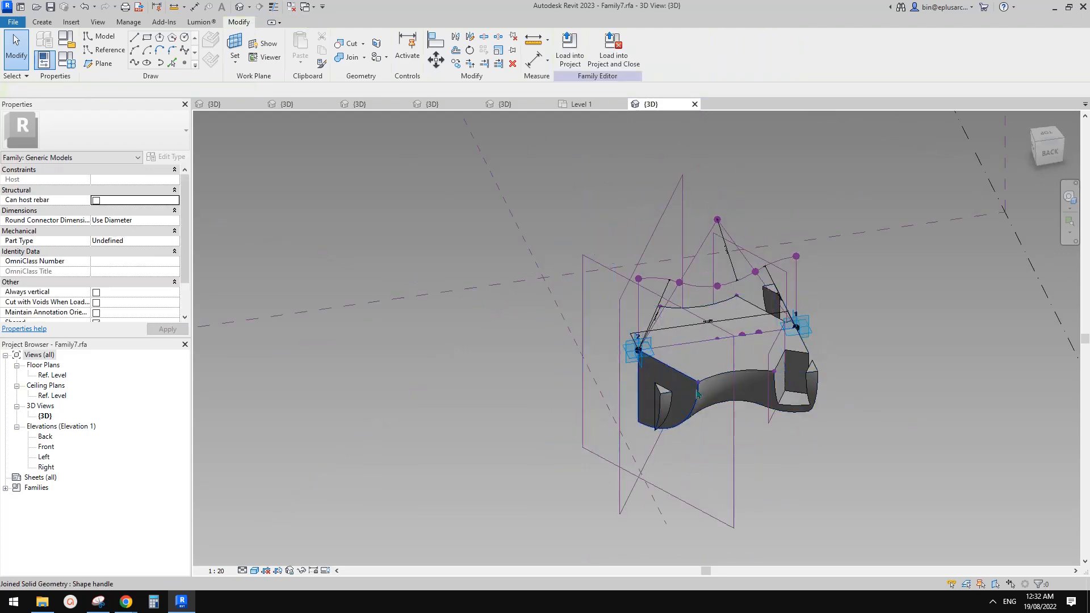
key("Tab")
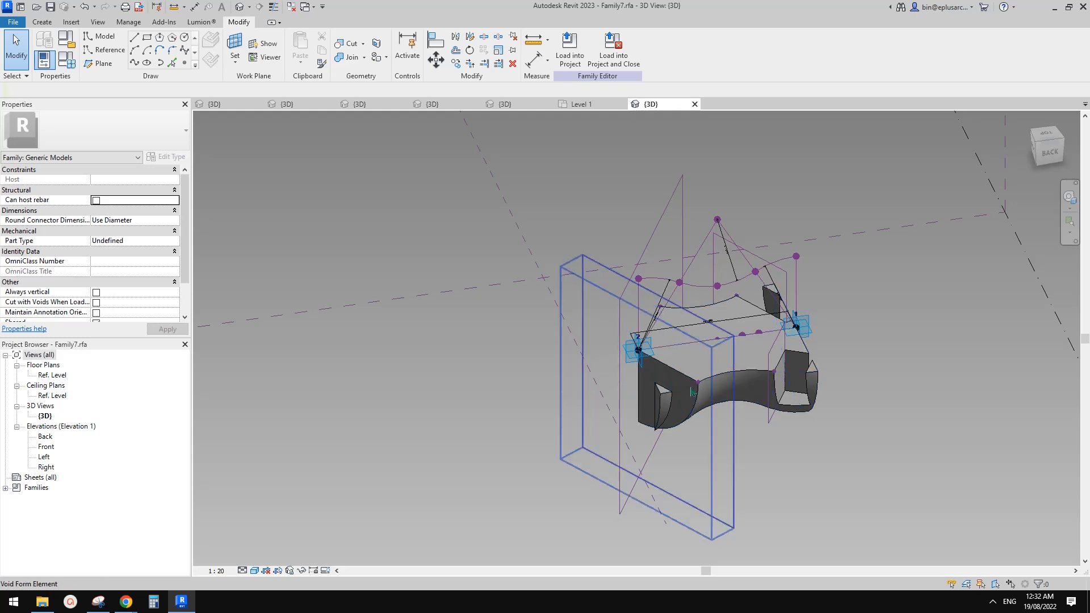
left_click(691, 392)
left_click(147, 180)
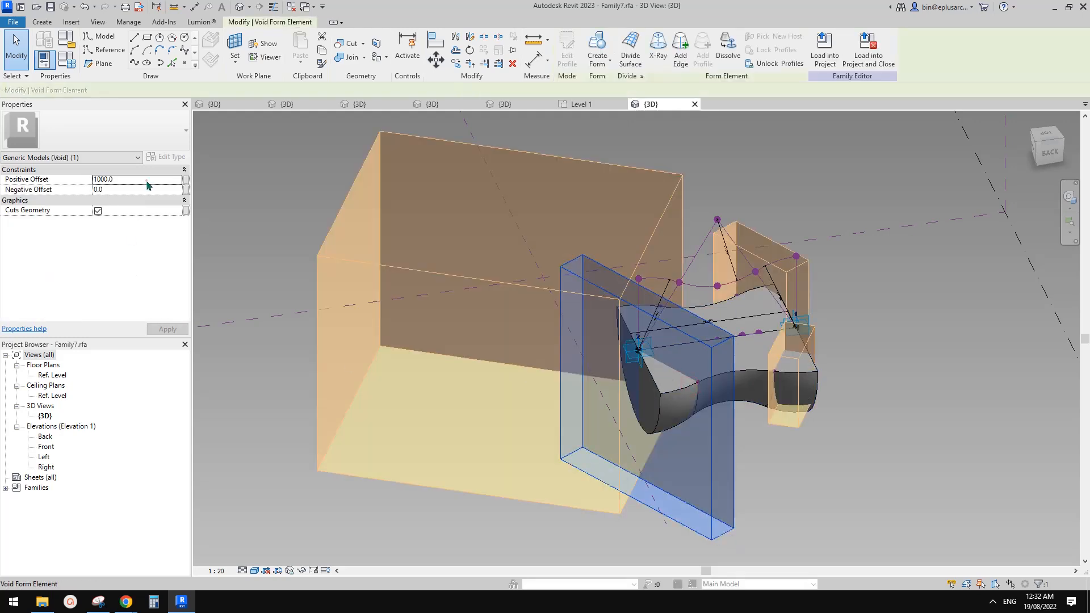
type("9999")
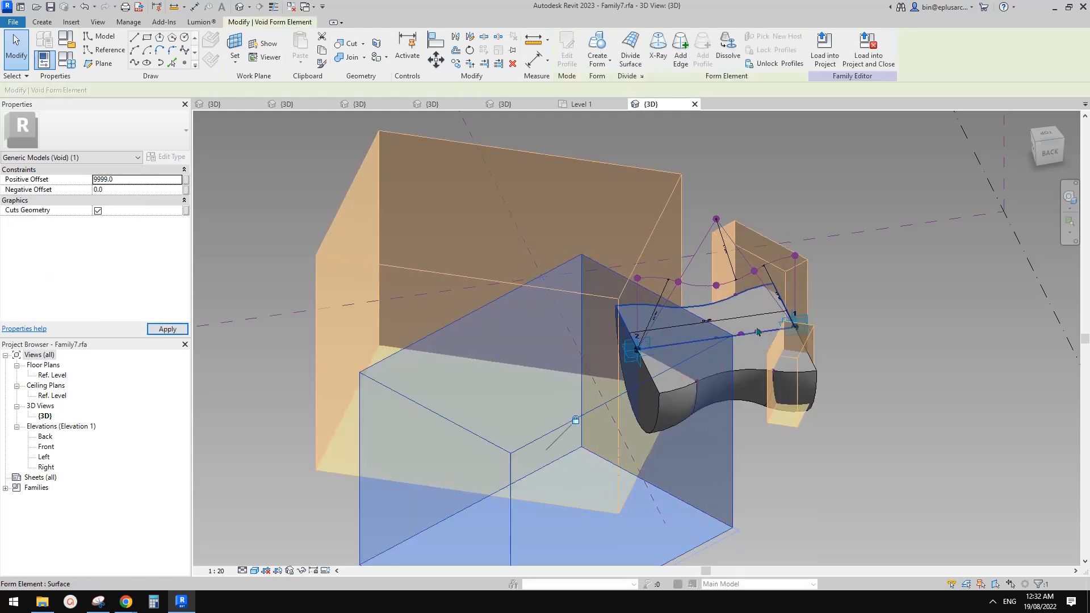
middle_click_drag(857, 262, 795, 203, "shift")
left_click(921, 336)
Enlarge the first void profile near adaptive point 1 to 5700 mm wide, moving its upper reference line up and its lower line below the solid
scroll(738, 307, "up", 2)
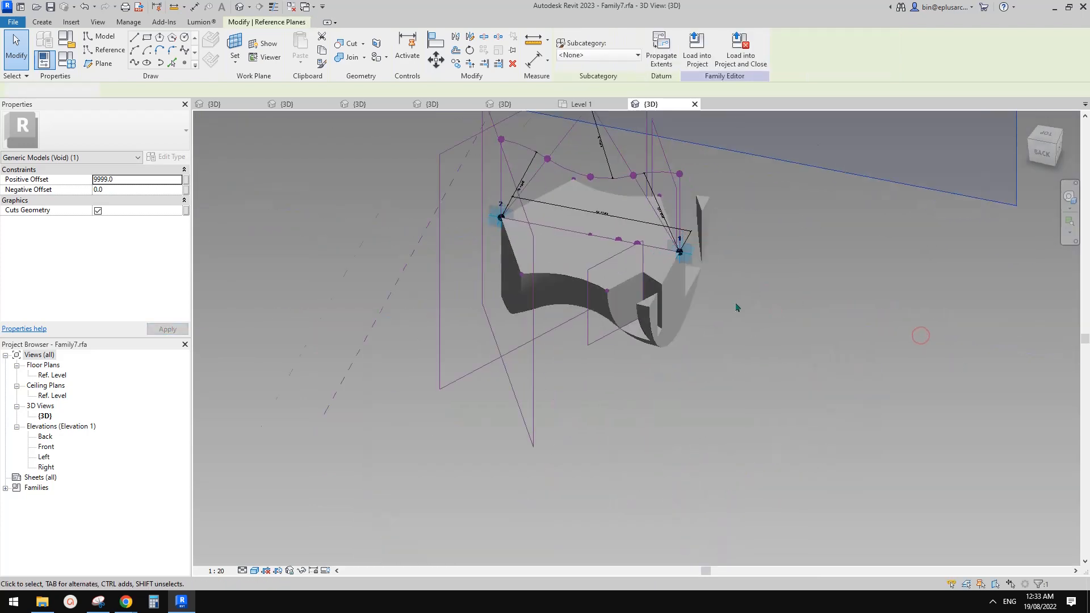
left_click(738, 307)
key("Tab")
key("Tab")
key("Tab")
key("Tab")
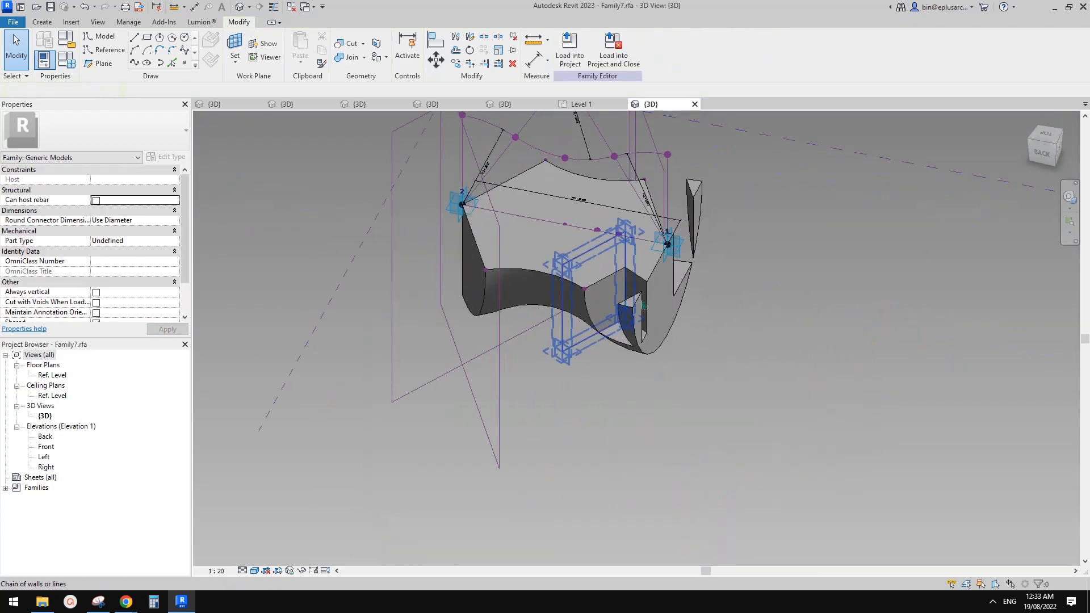
left_click(628, 262)
middle_click_drag(628, 262, 728, 252, "shift")
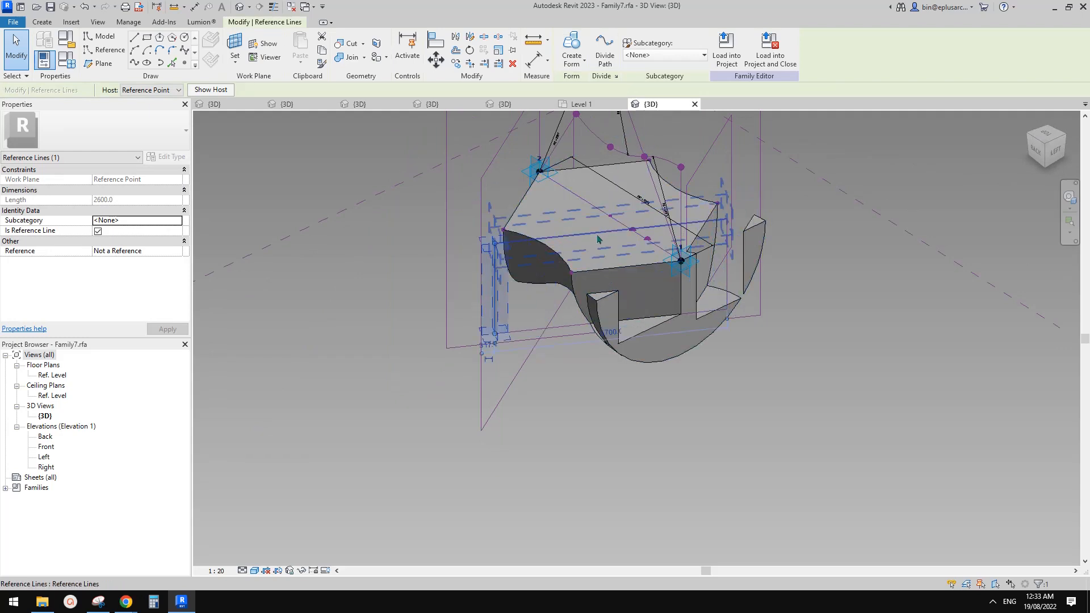
left_click_drag(598, 233, 597, 184)
left_click_drag(568, 330, 577, 434)
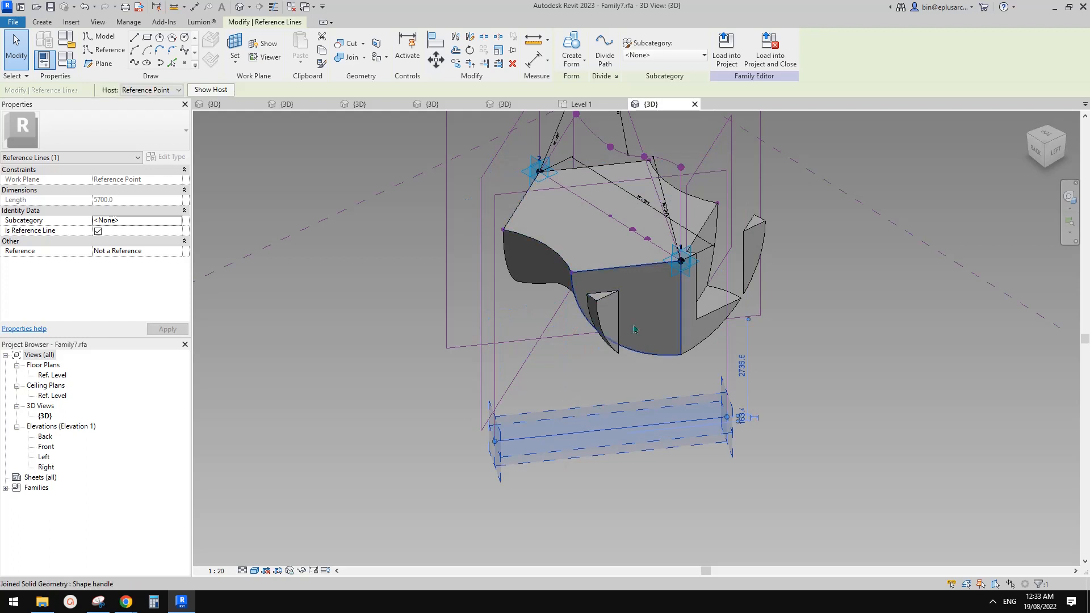
Set the negative offset of the enlarged void near adaptive point 1 to 9999
left_click(642, 273)
left_click(146, 191)
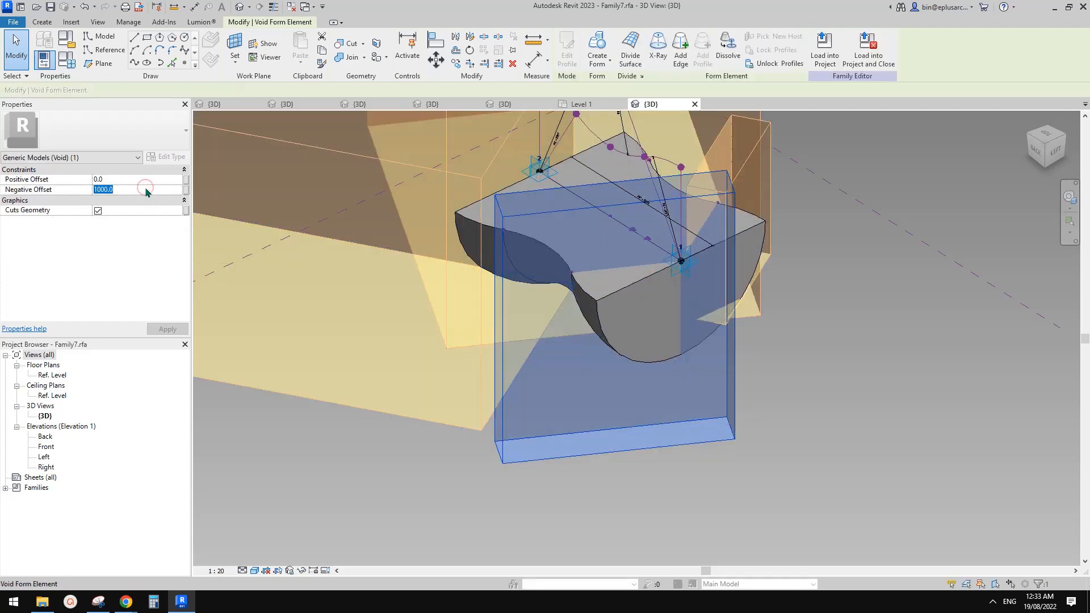
type("9999")
middle_click_drag(787, 336, 682, 347, "shift")
middle_click_drag(851, 381, 603, 280)
left_click(732, 374)
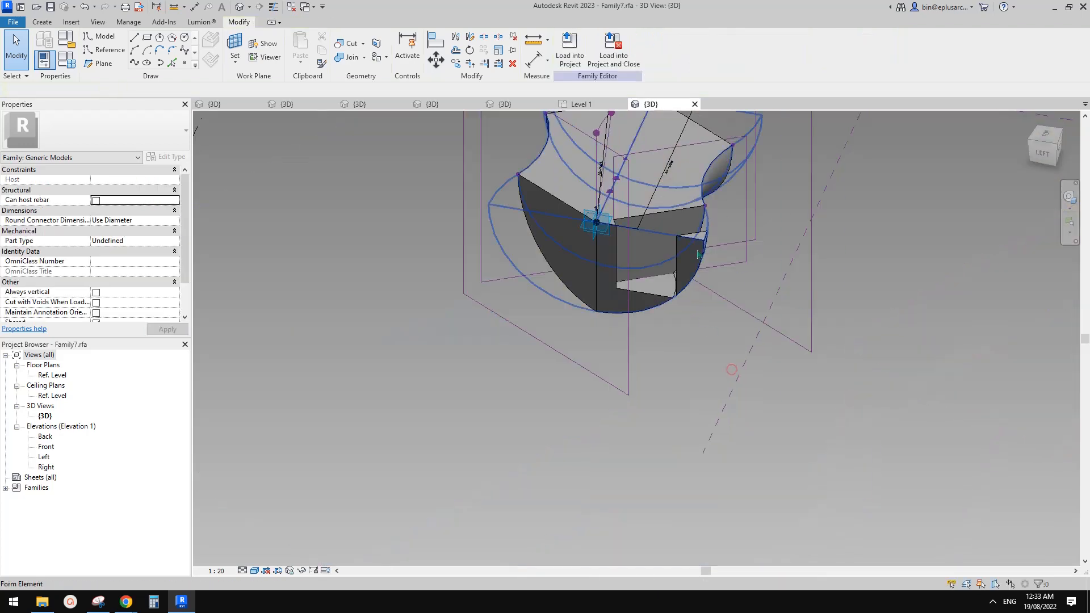
Enlarge the last small corner void's profile to 8900 mm wide, moving its upper and lower reference lines beyond the solid
left_click(616, 193)
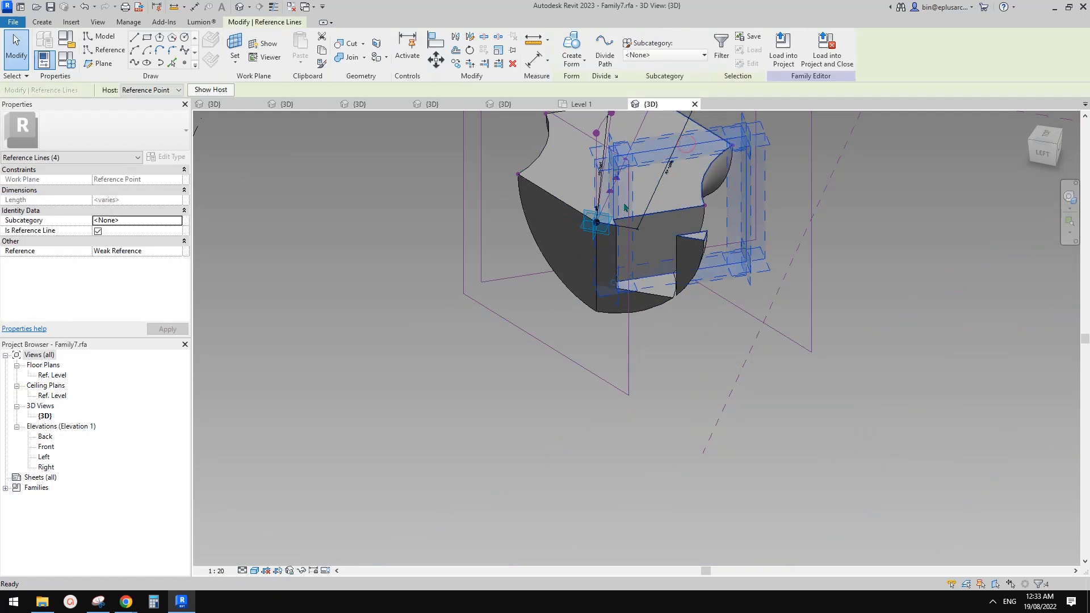
key("Escape")
middle_click_drag(654, 253, 634, 265, "shift")
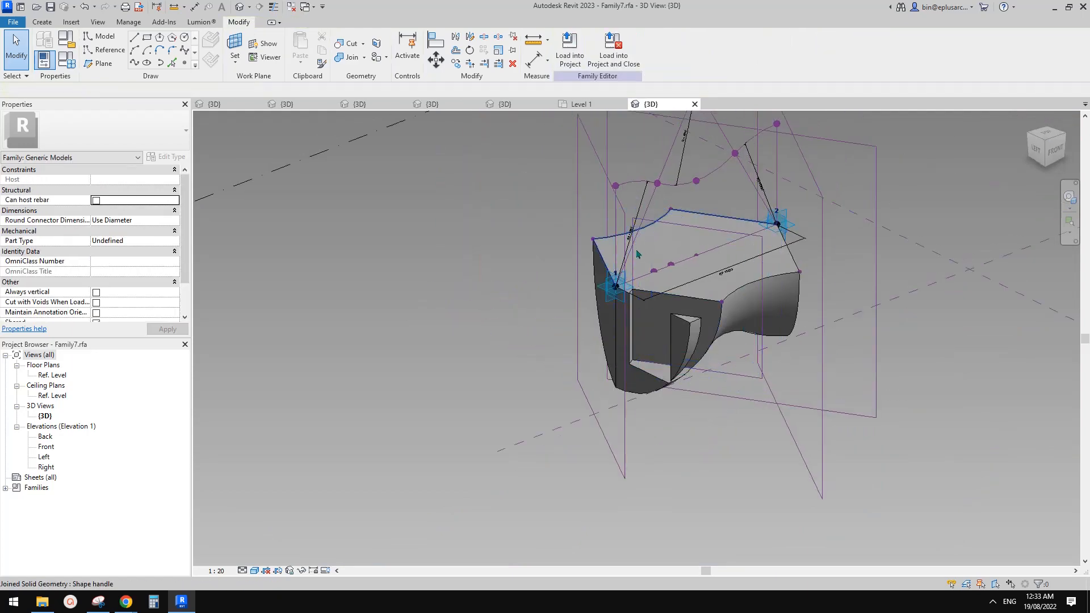
left_click(731, 375)
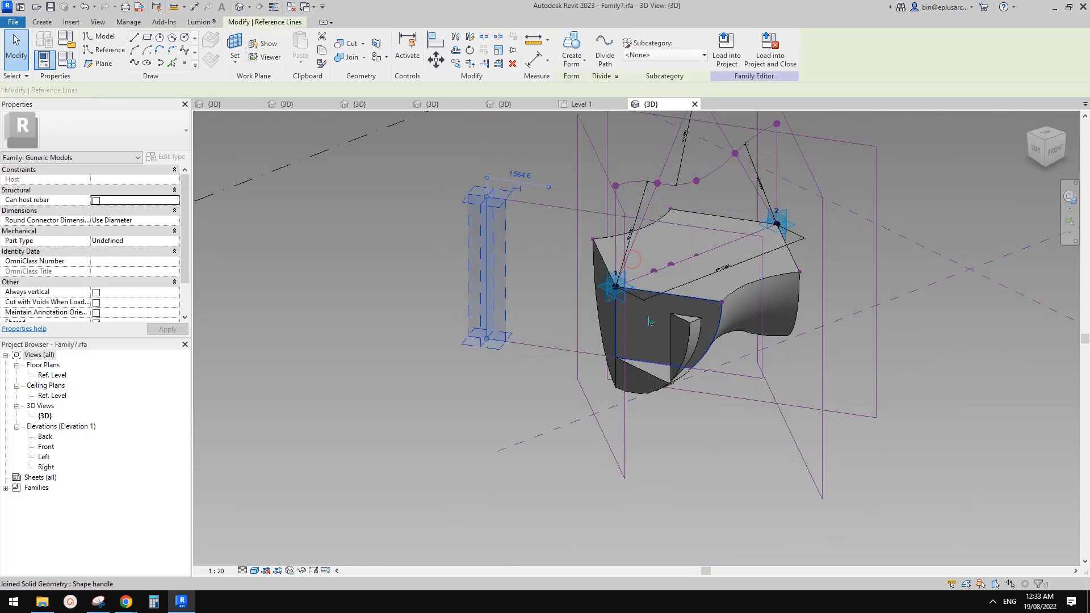
left_click(764, 320)
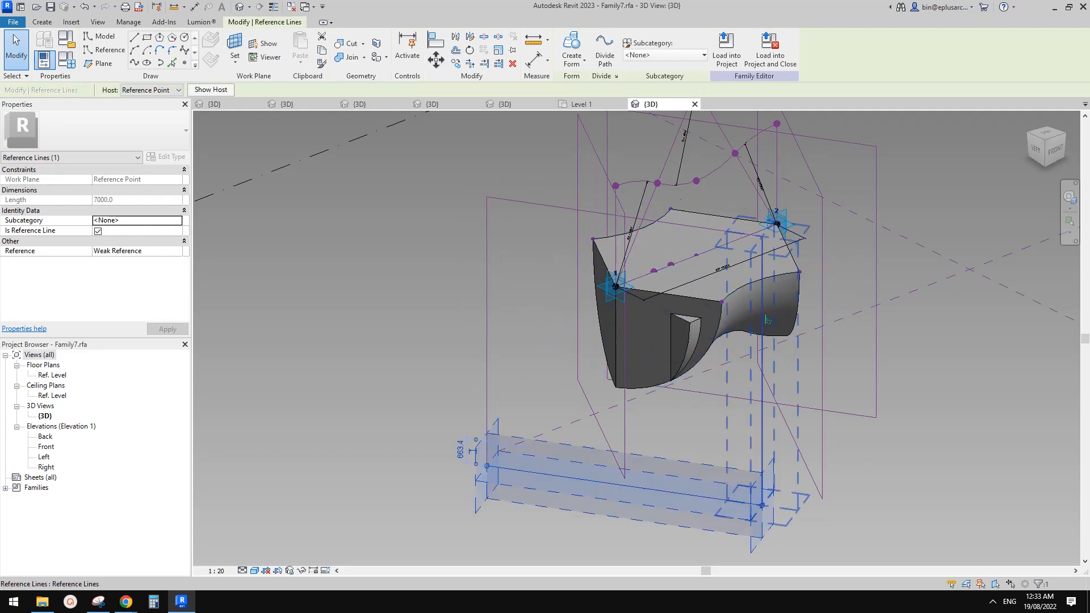
left_click_drag(763, 316, 836, 323)
left_click_drag(680, 226, 682, 197)
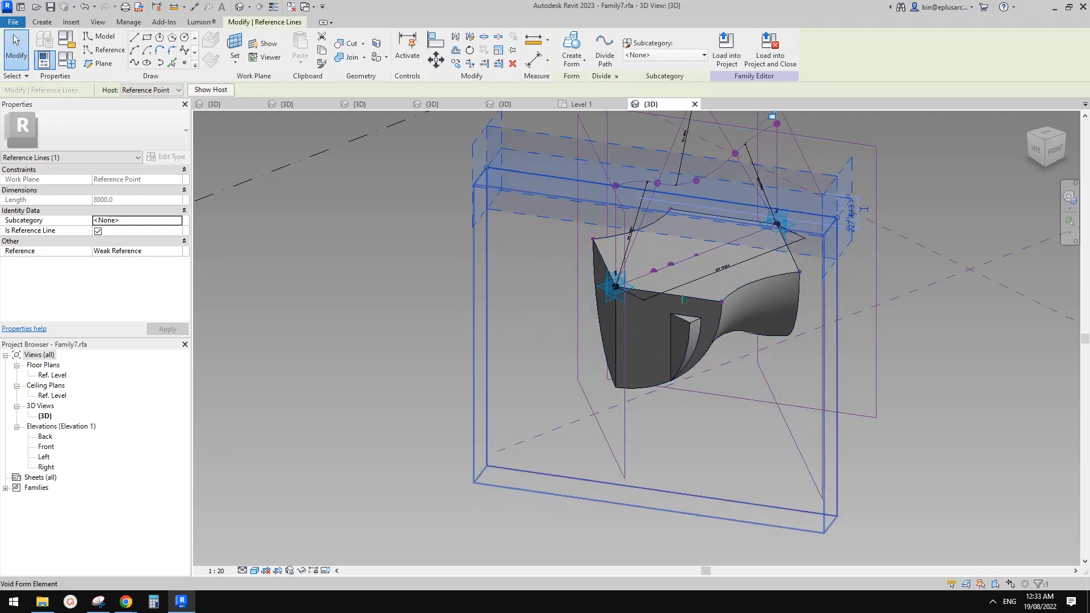
Set the positive offset of the last corner void to 9999
left_click(681, 299)
left_click(135, 179)
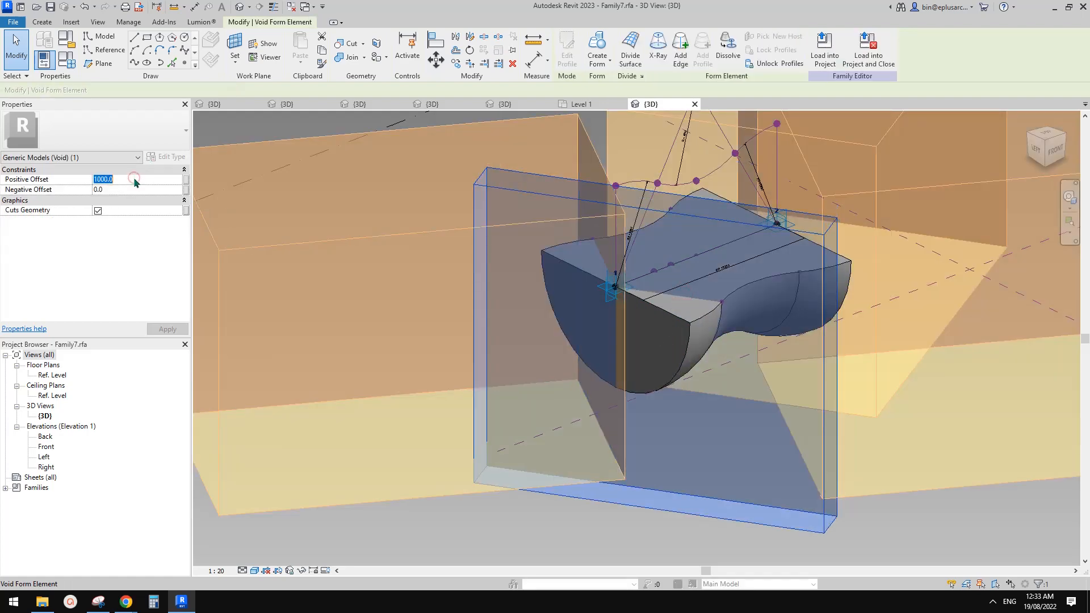
type("9999.0")
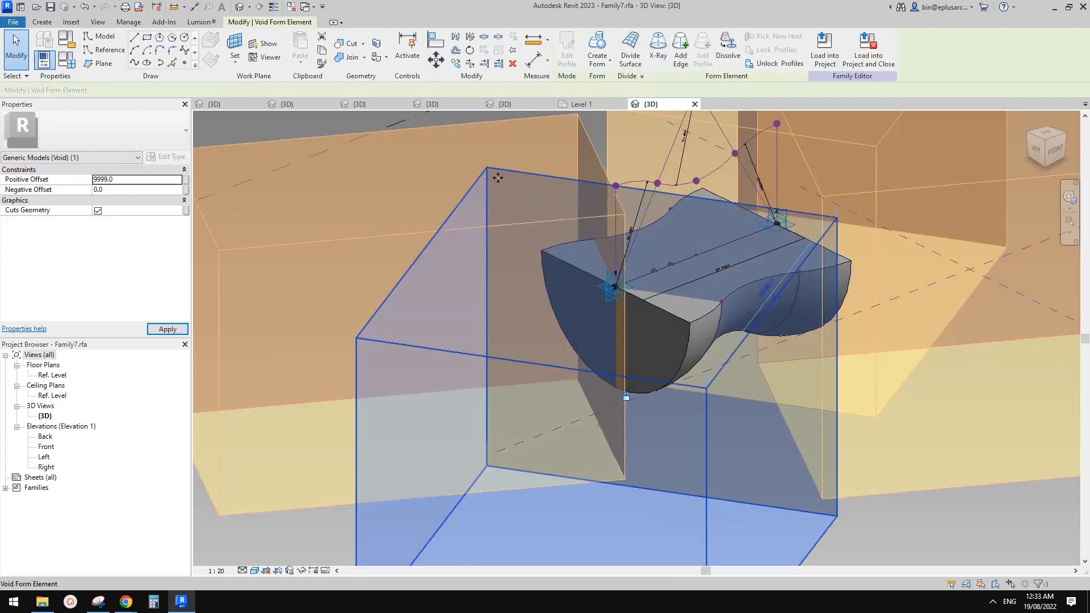
left_click(498, 173)
scroll(511, 187, "down", 3)
middle_click_drag(631, 250, 875, 264, "shift")
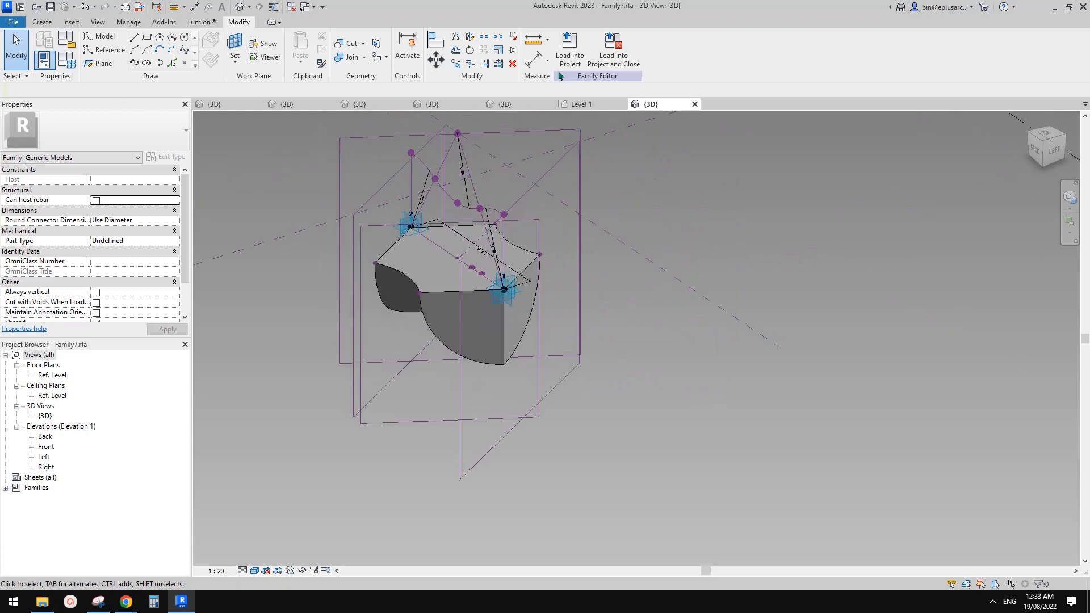
Load the updated Family7 into Family3, overwriting the existing version
left_click(569, 48)
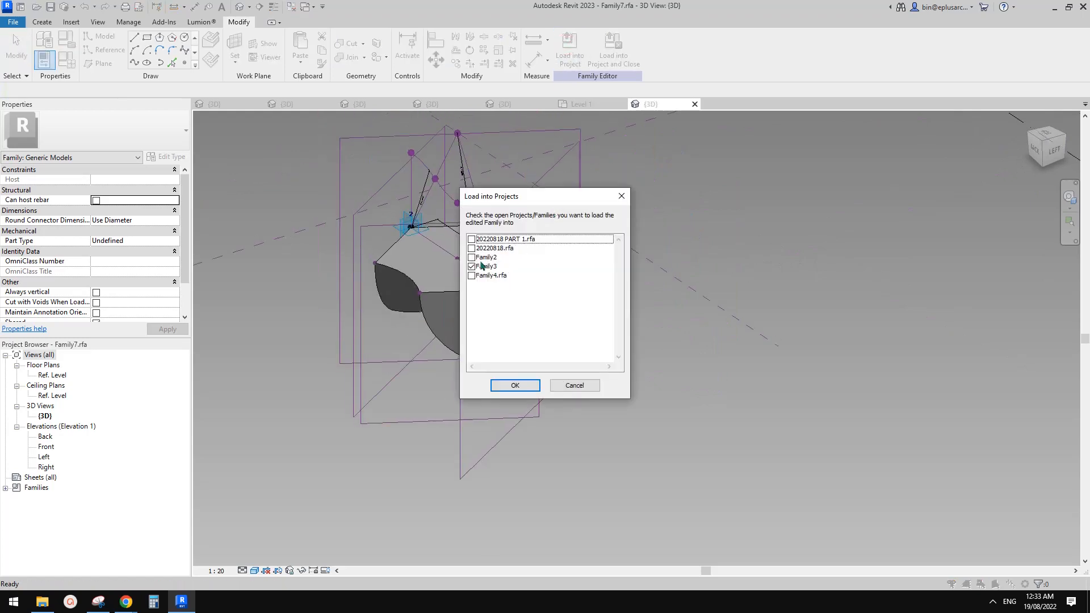
left_click(509, 383)
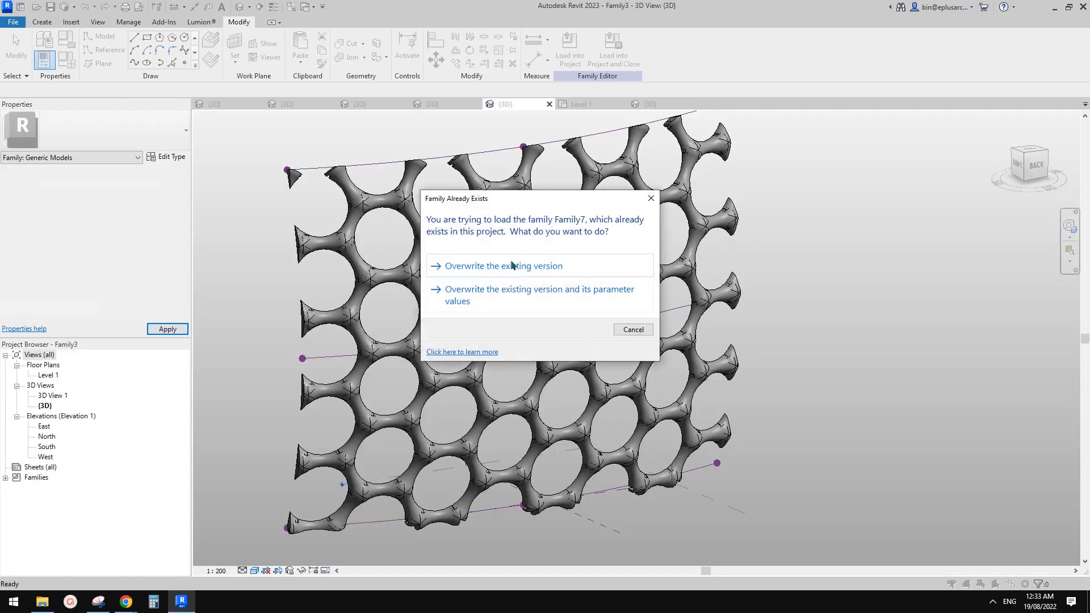
left_click(512, 265)
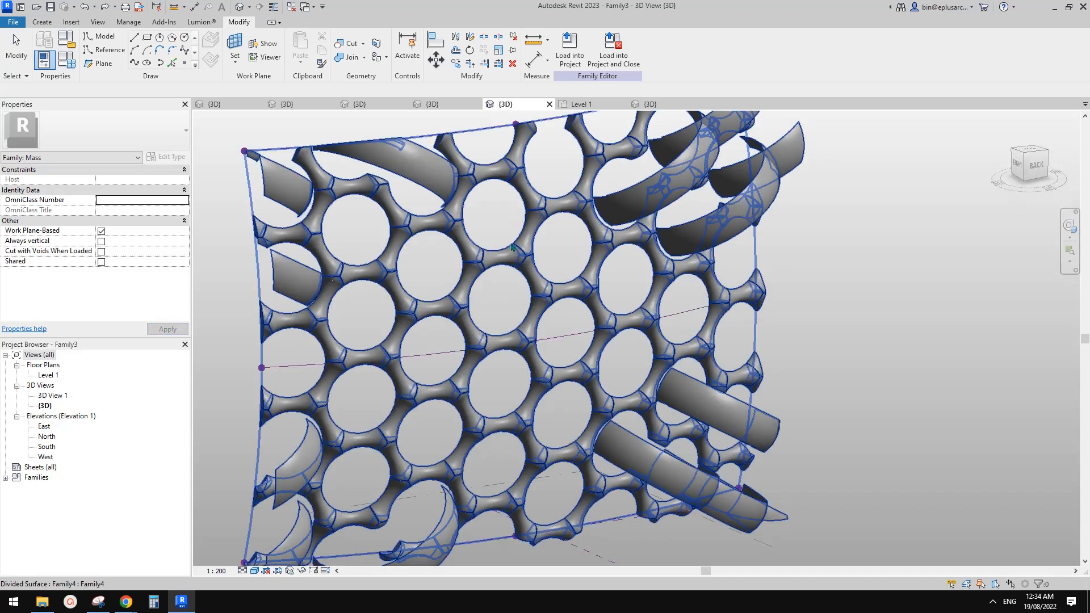
Reduce the x type dimension of the Family7 component along the hexagon edges and apply it to the panels
middle_click_drag(682, 300, 655, 256)
scroll(791, 326, "down", 1)
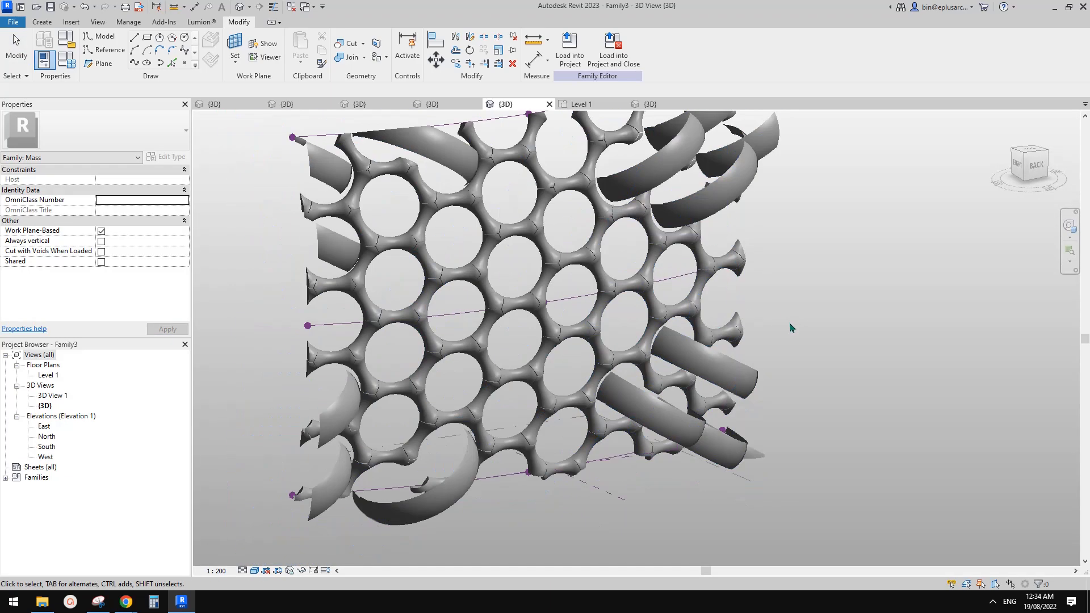
middle_click_drag(791, 327, 564, 262, "shift")
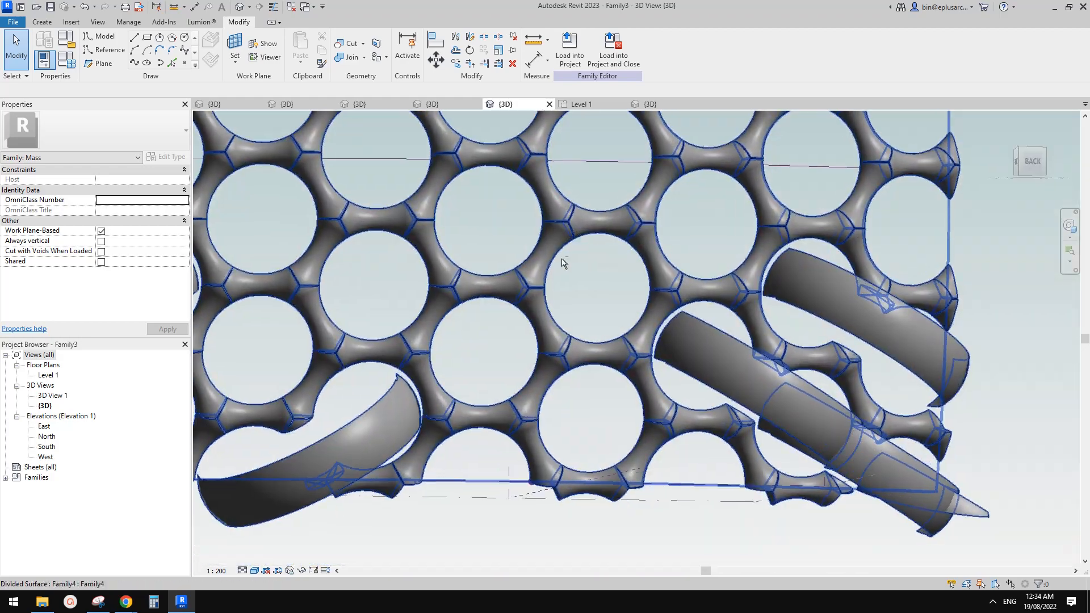
middle_click_drag(871, 310, 869, 461, "shift")
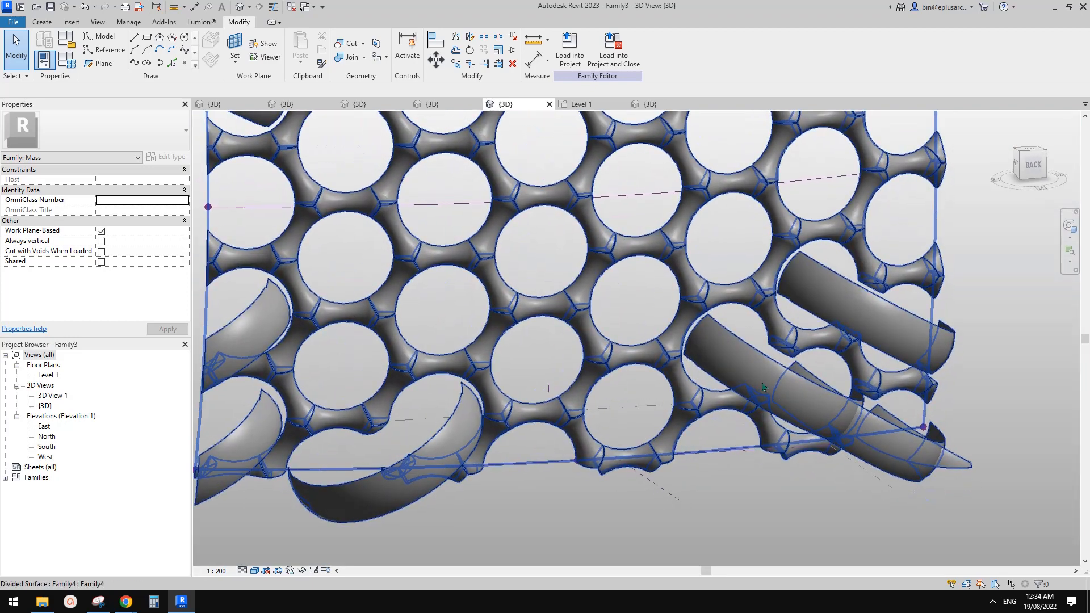
middle_click_drag(703, 332, 689, 362)
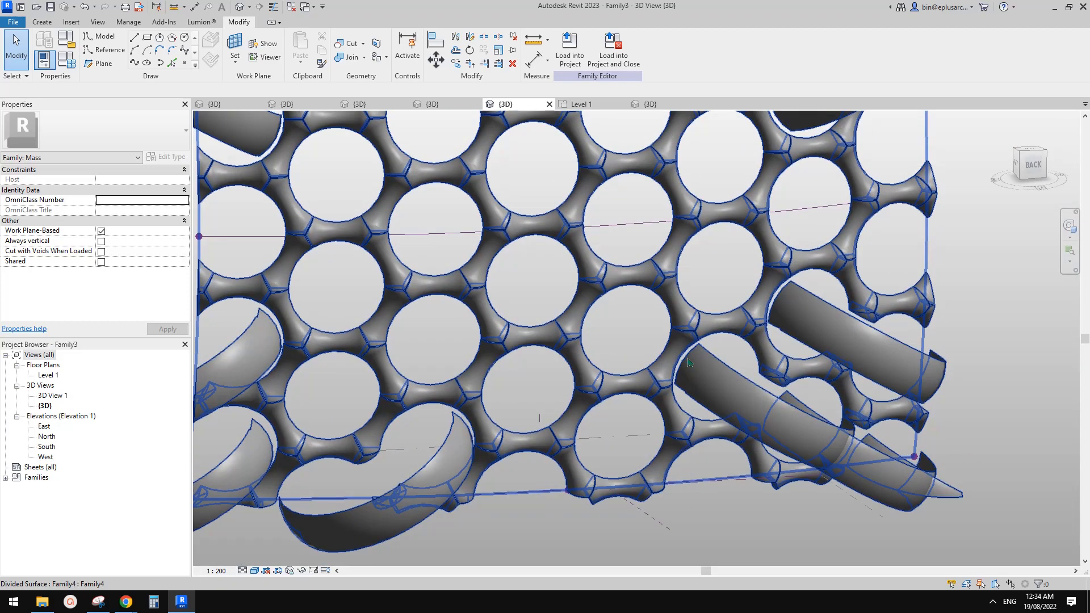
left_click(624, 282)
left_click(165, 157)
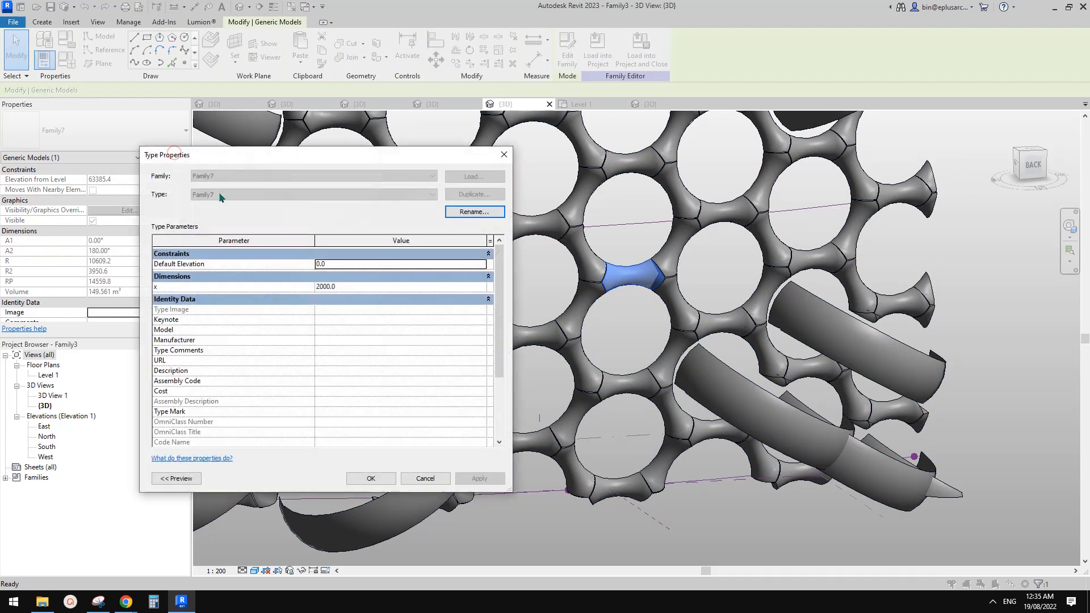
left_click(361, 287)
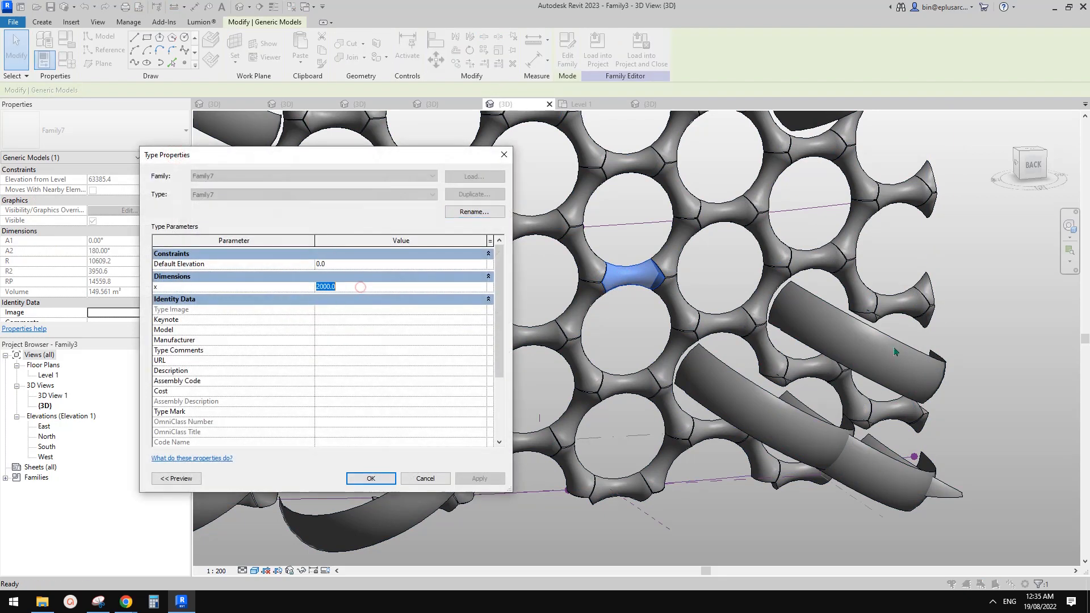
type("18")
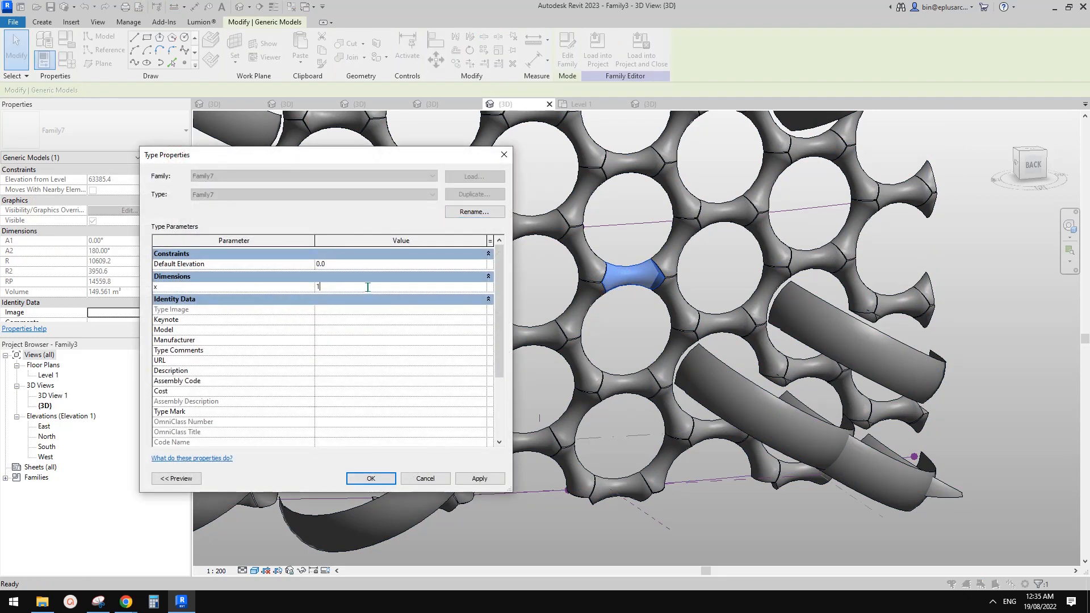
left_click(374, 479)
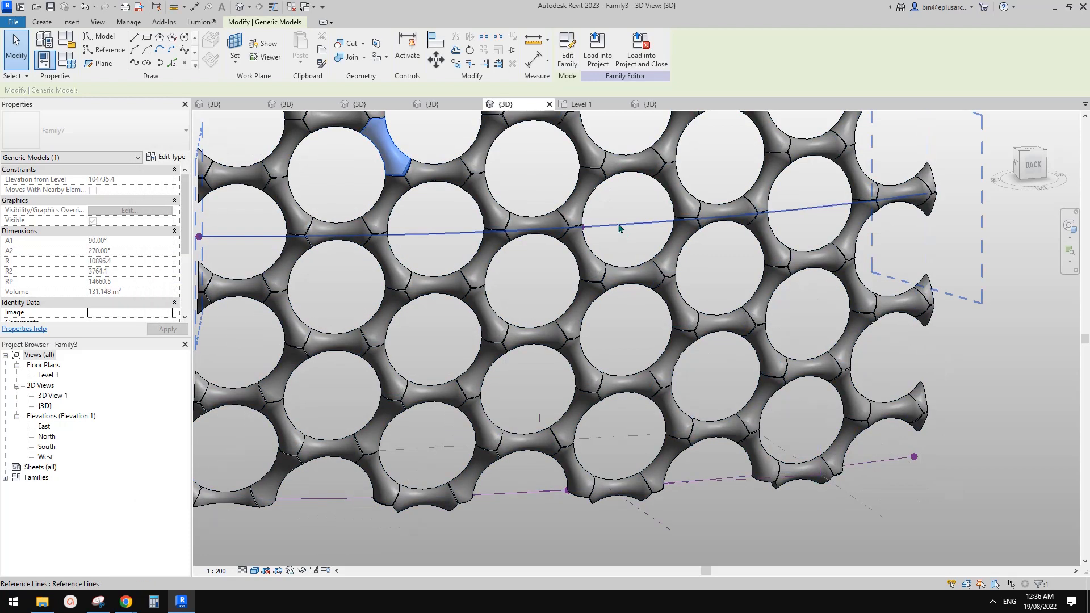
Review the type properties of the Family4 hexagon panel on the divided surface, leaving them unedited
scroll(624, 231, "down", 1)
middle_click_drag(780, 317, 780, 359)
middle_click_drag(606, 323, 621, 252, "shift")
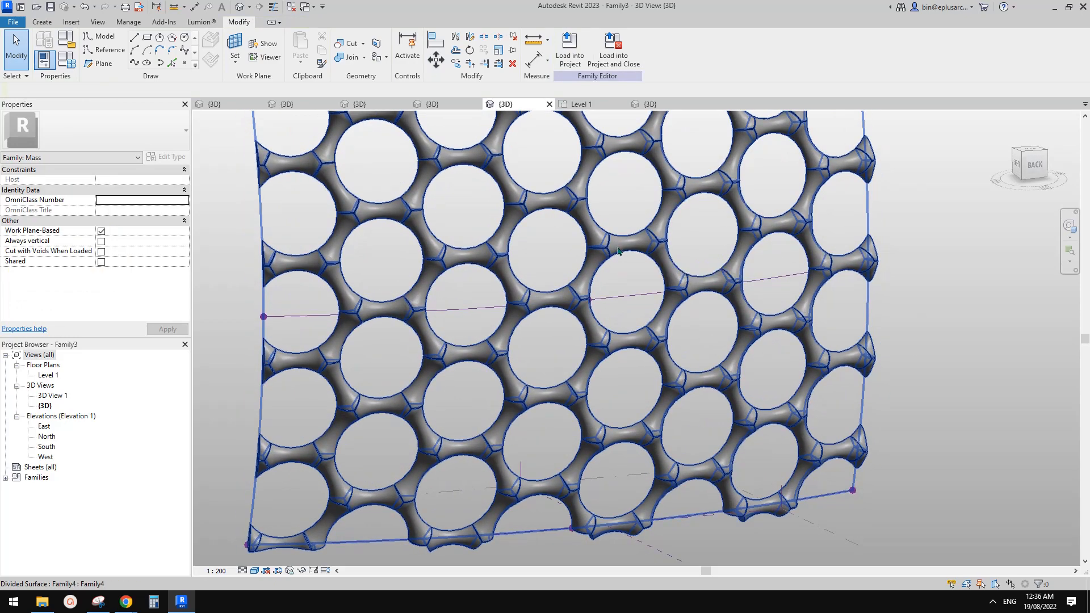
middle_click_drag(633, 286, 672, 296, "shift")
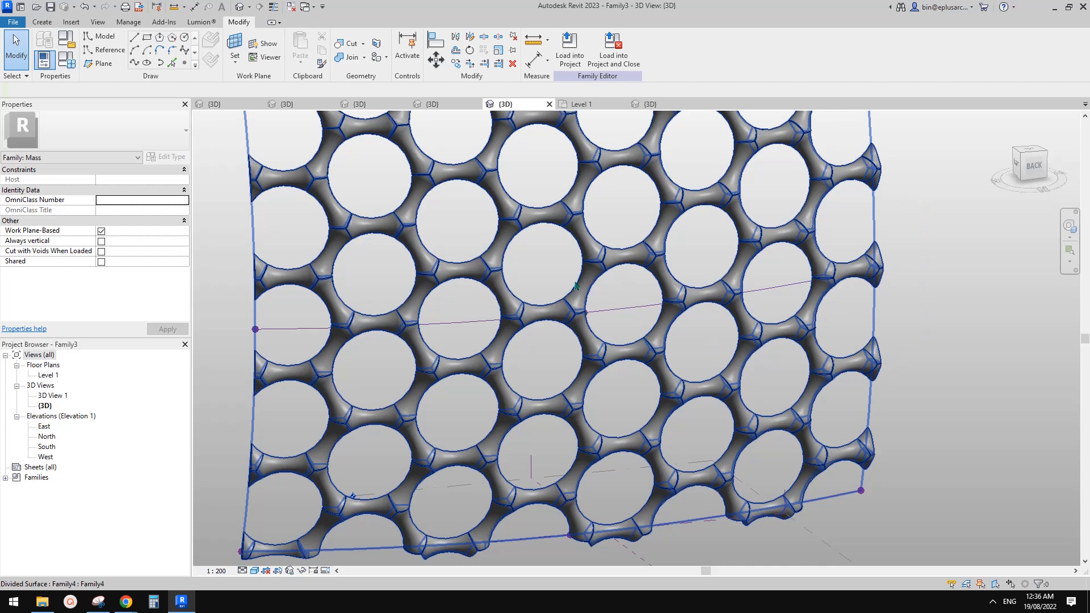
scroll(614, 302, "down", 2)
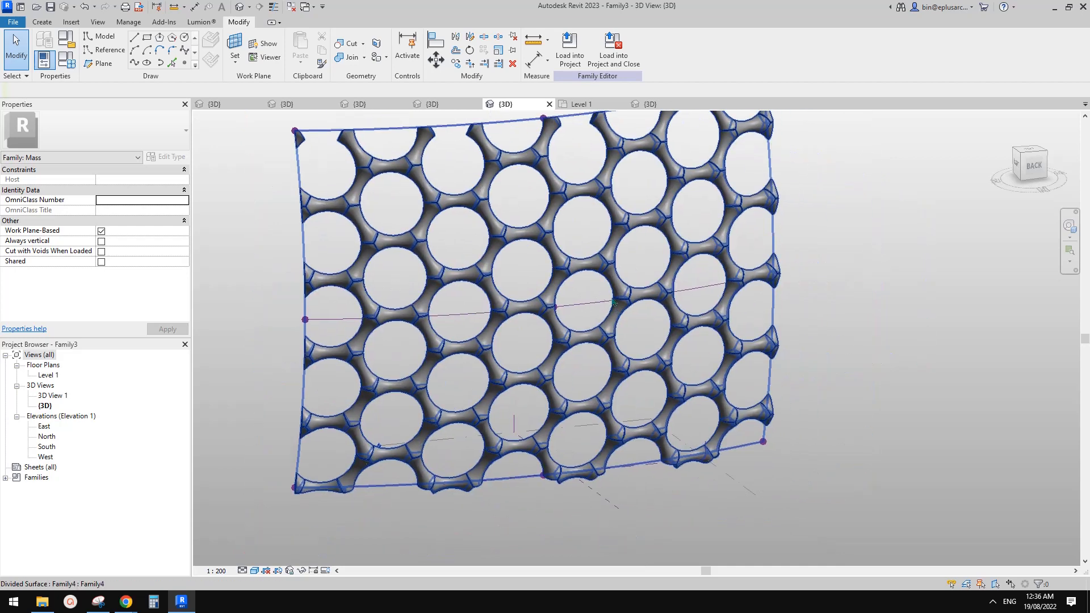
left_click(577, 287)
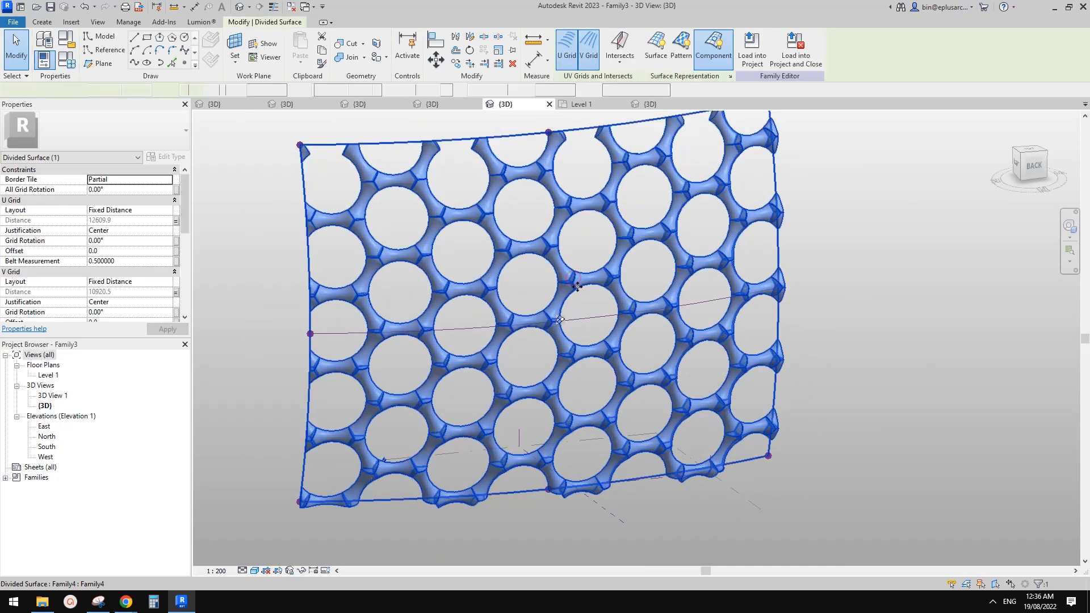
left_click(167, 157)
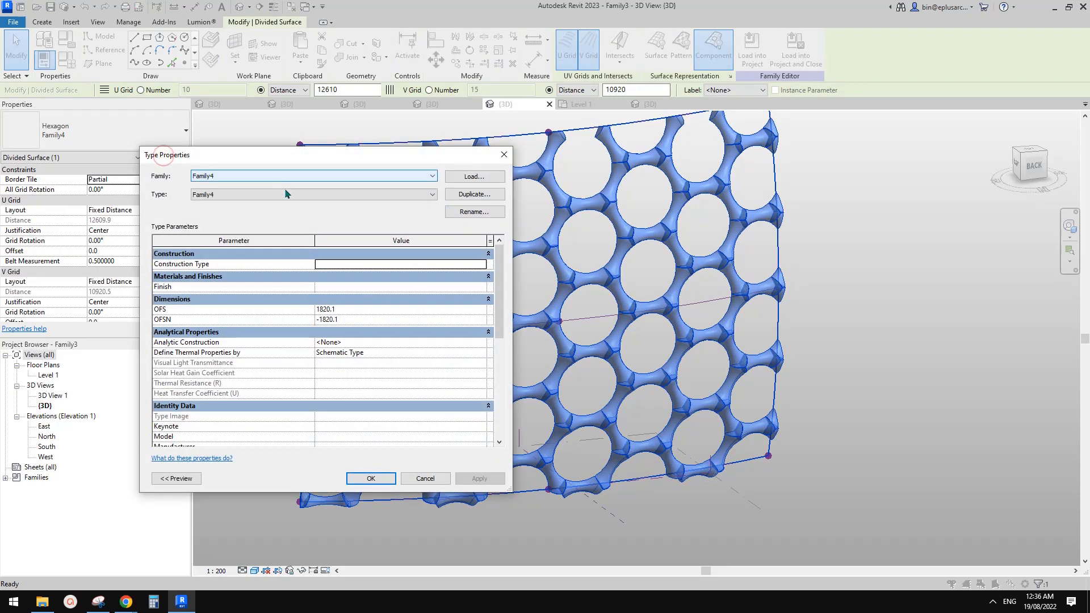
left_click_drag(280, 155, 439, 178)
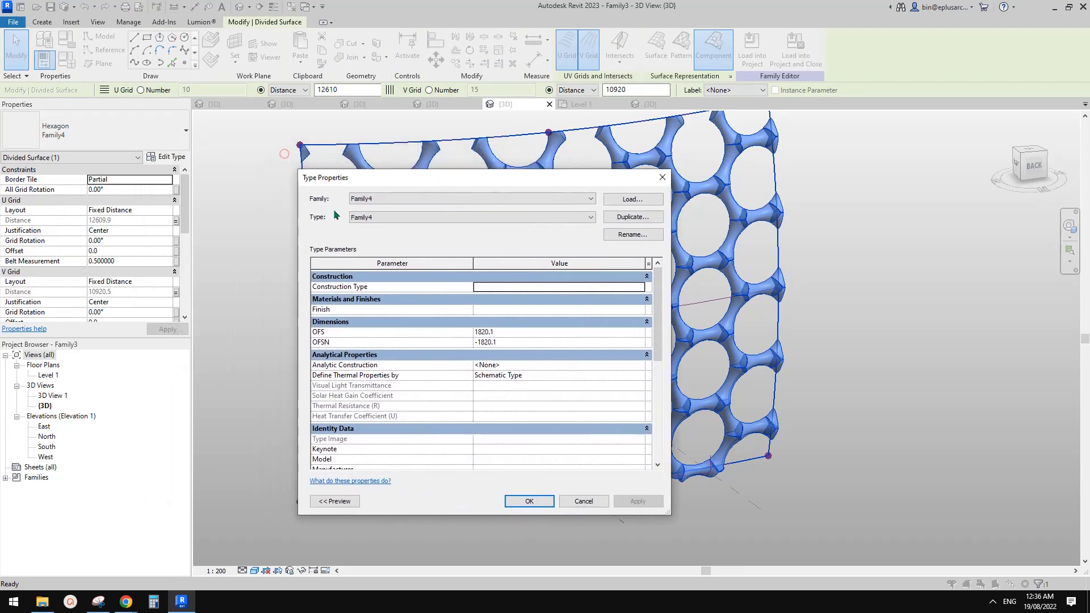
left_click(663, 177)
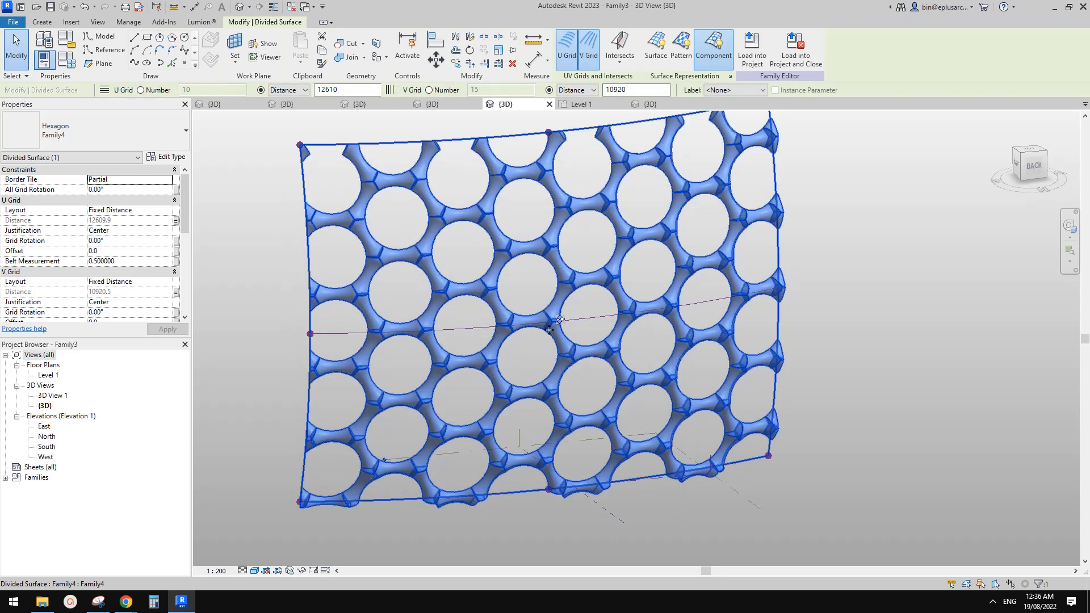
Examine the joints and trimmed ends of the hexagonal panels at close range and across the whole surface
middle_click_drag(656, 376, 642, 384)
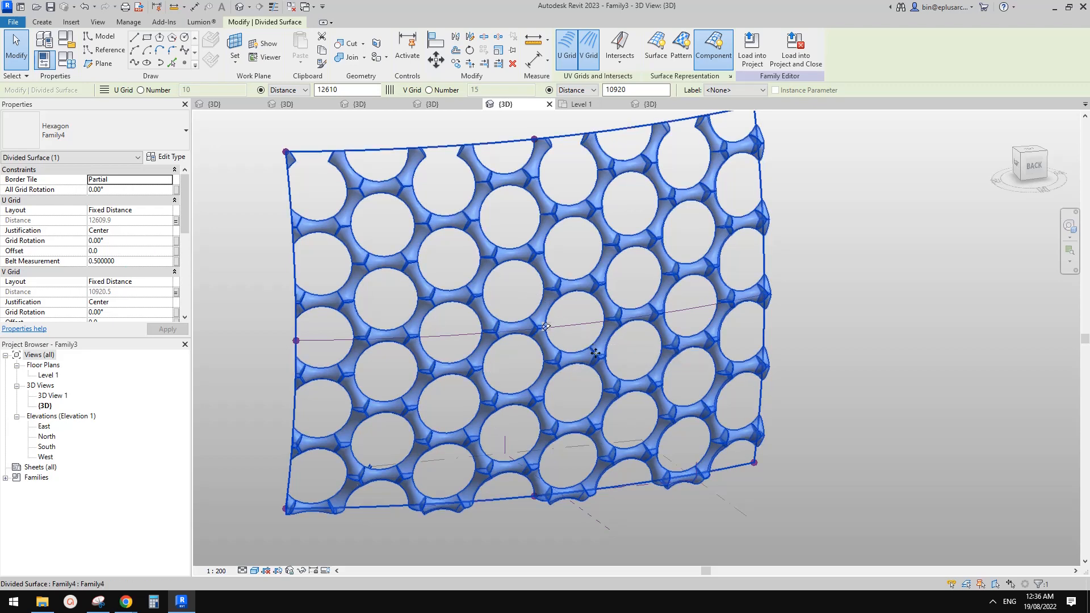
middle_click_drag(640, 355, 638, 376)
key("Escape")
middle_click_drag(729, 395, 621, 398, "shift")
scroll(621, 398, "up", 5)
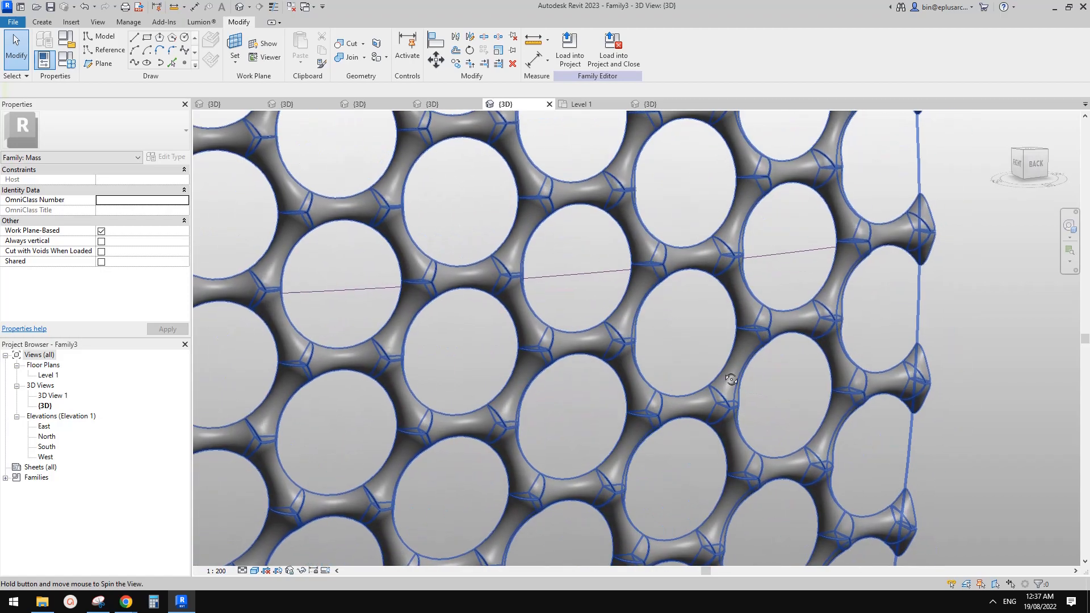
middle_click_drag(732, 380, 770, 467, "shift")
middle_click_drag(756, 504, 683, 299, "shift")
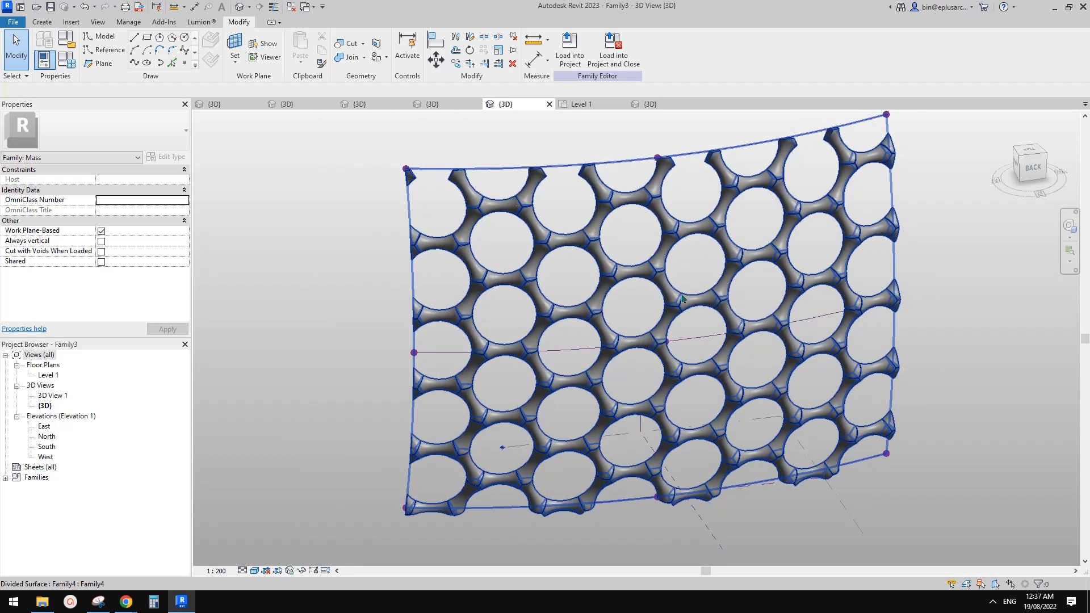
middle_click_drag(707, 334, 687, 331)
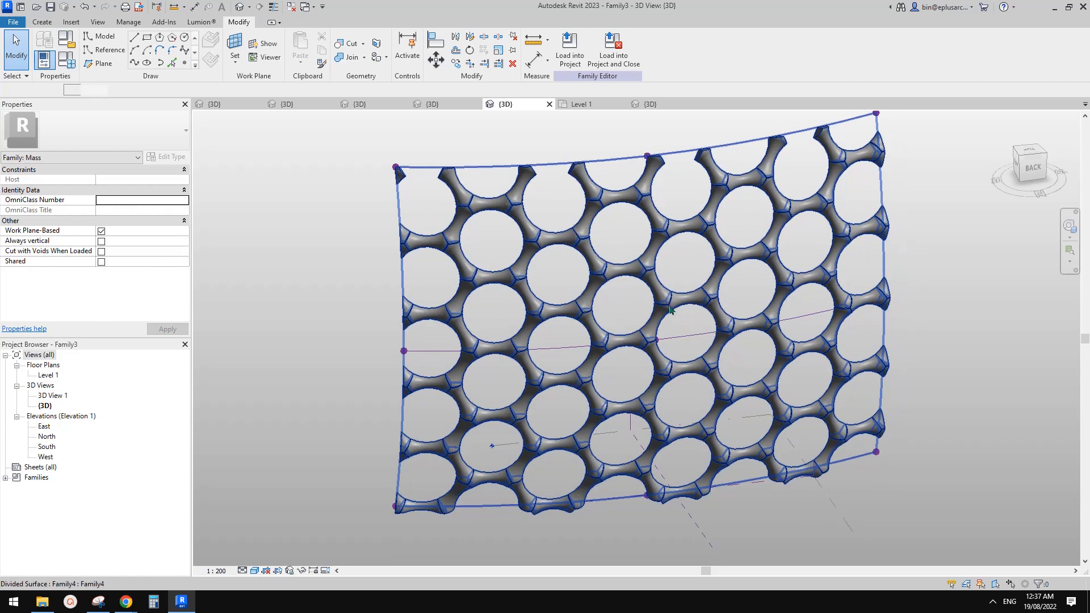
Open the divided surface's Family4 type properties once more and close them without edits
left_click(670, 310)
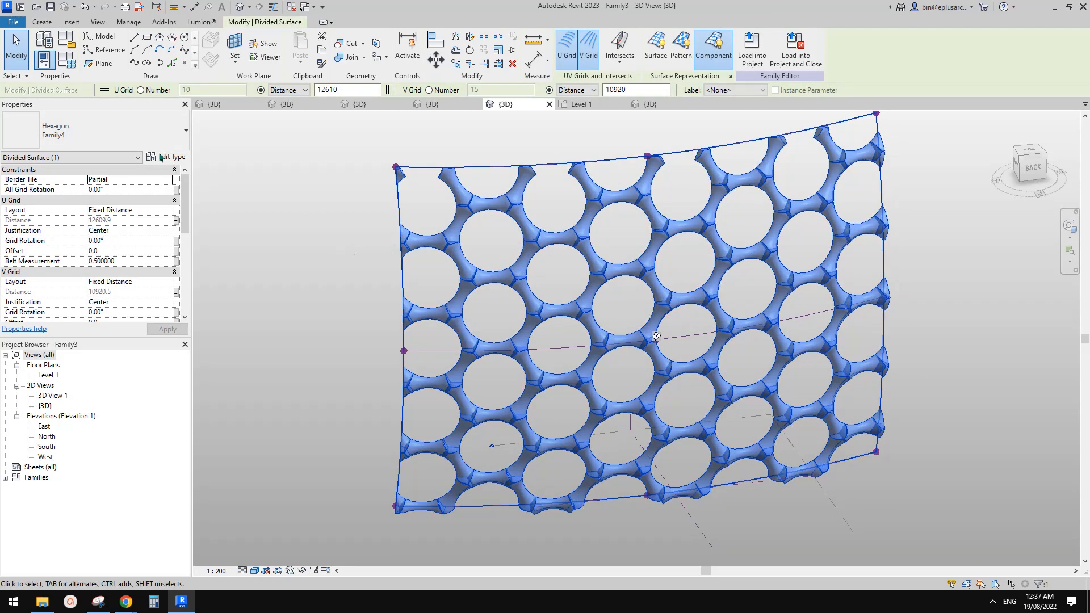
left_click(164, 157)
key("Escape")
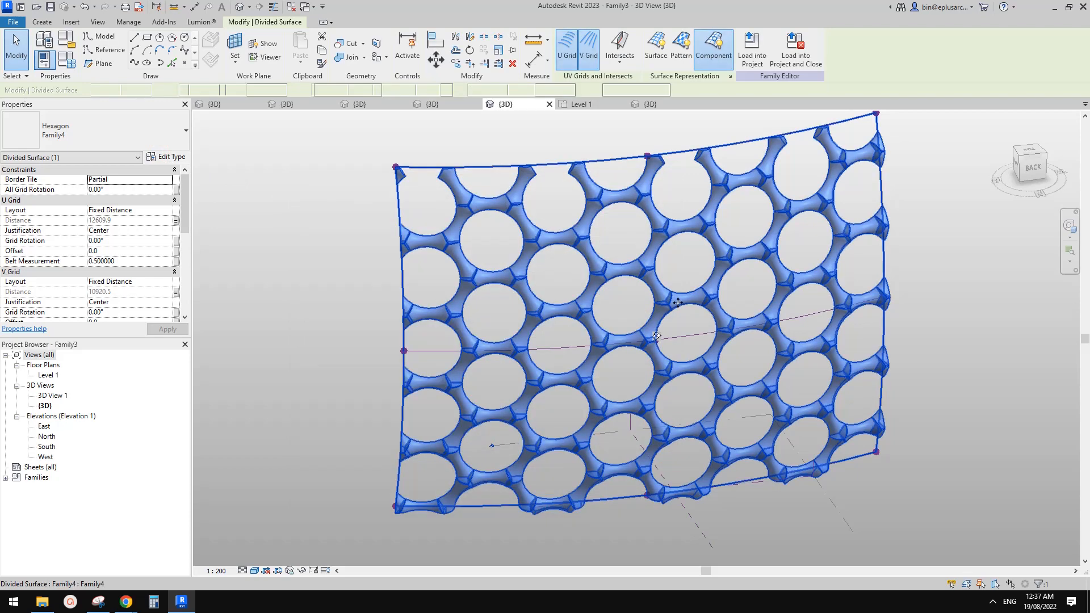
Inspect the complete hexagonal panel lattice on the doubly curved mass from several angles with nothing selected
middle_click_drag(673, 324, 683, 357)
left_click(851, 320)
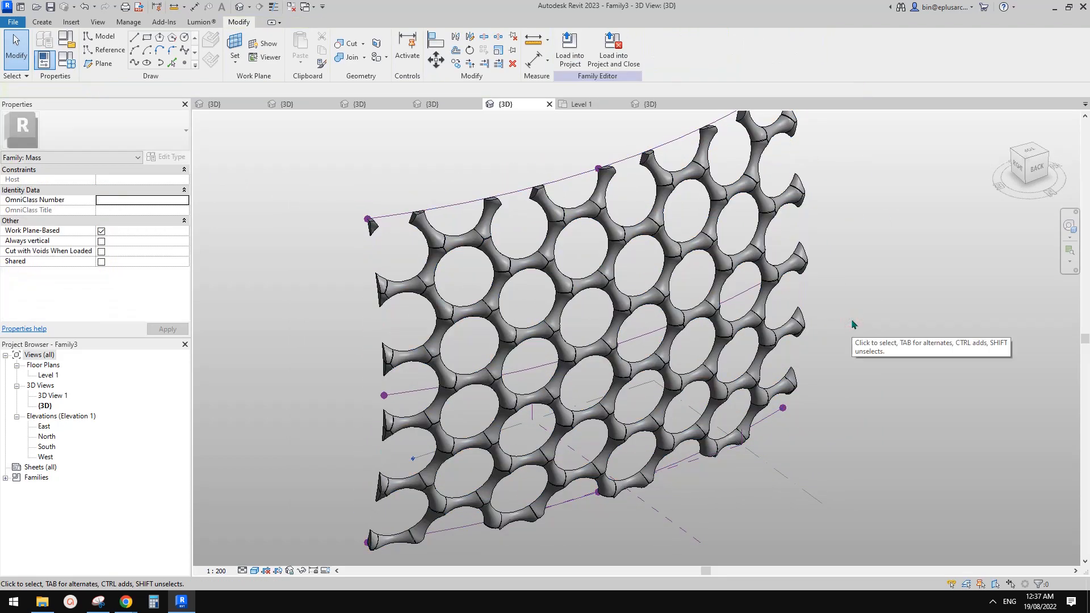
middle_click_drag(842, 322, 803, 324, "shift")
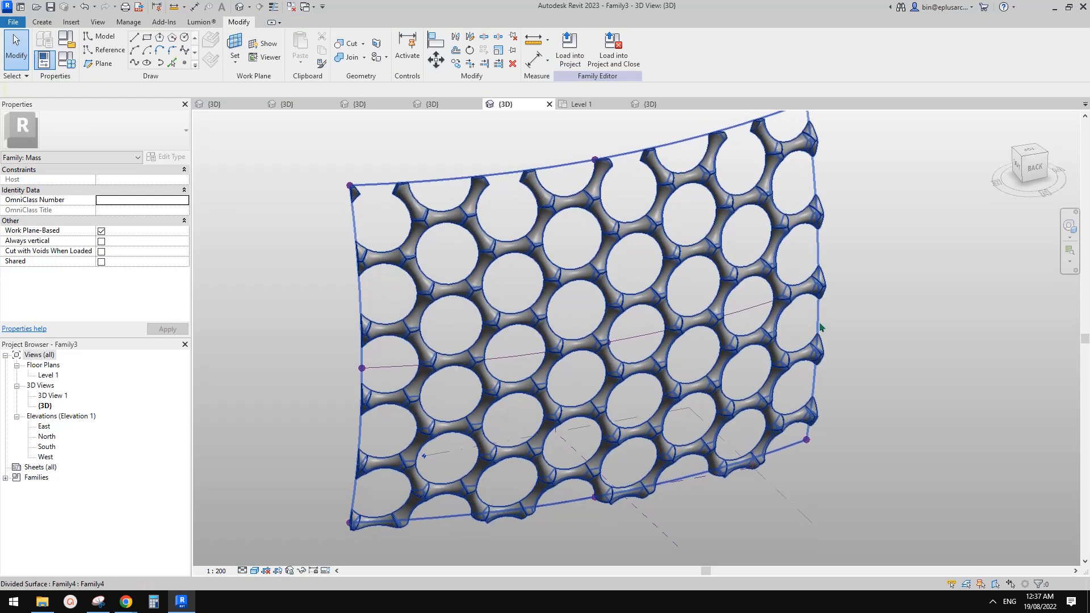
left_click(861, 323)
scroll(645, 355, "up", 1)
scroll(646, 355, "down", 1)
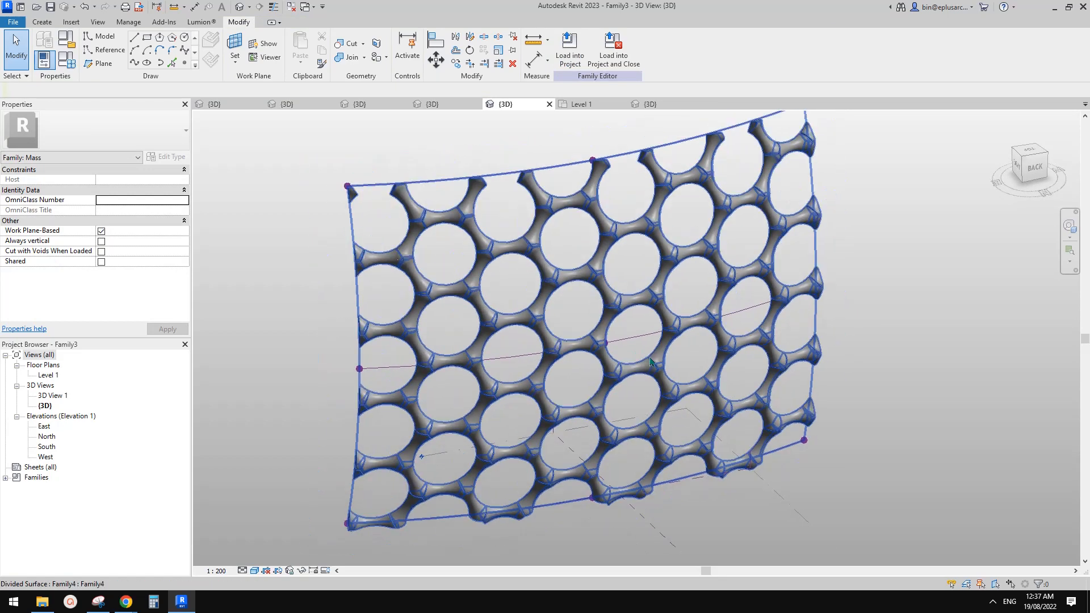
middle_click_drag(675, 357, 664, 358, "shift")
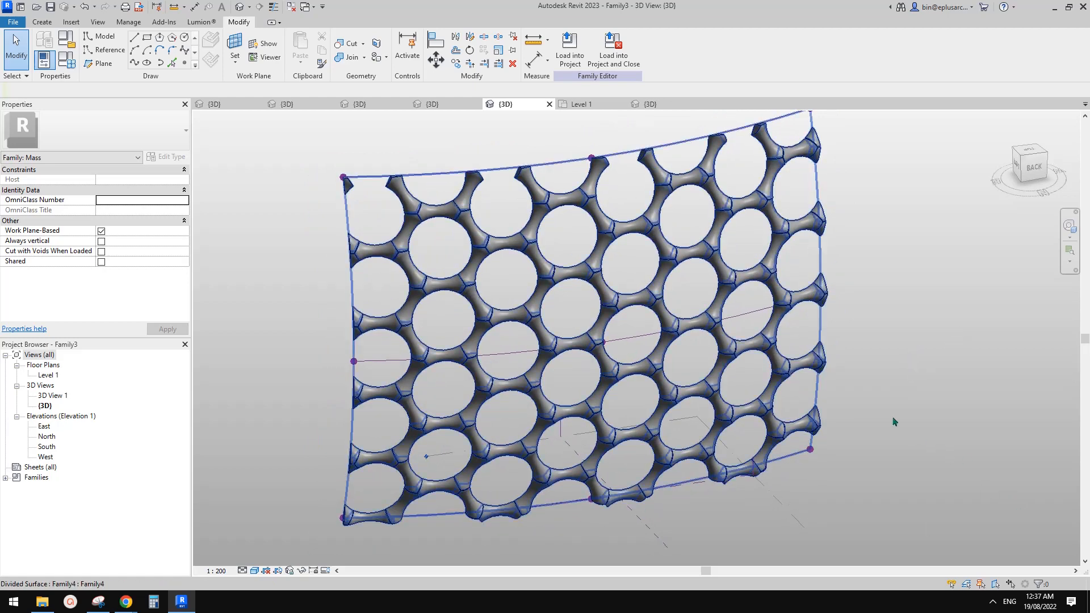
middle_click_drag(853, 393, 920, 397)
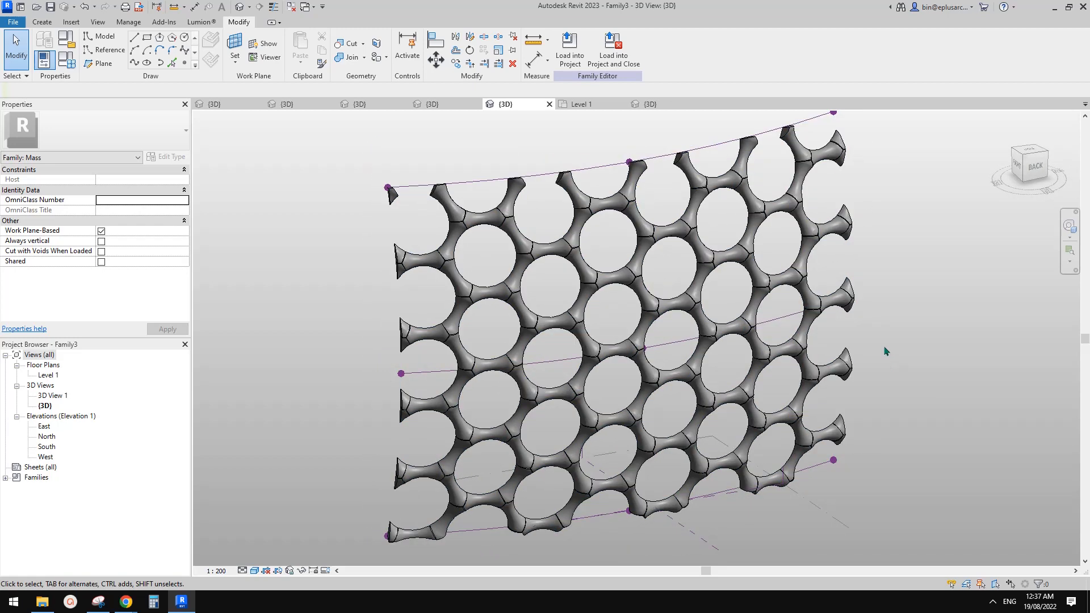
middle_click_drag(881, 347, 873, 363)
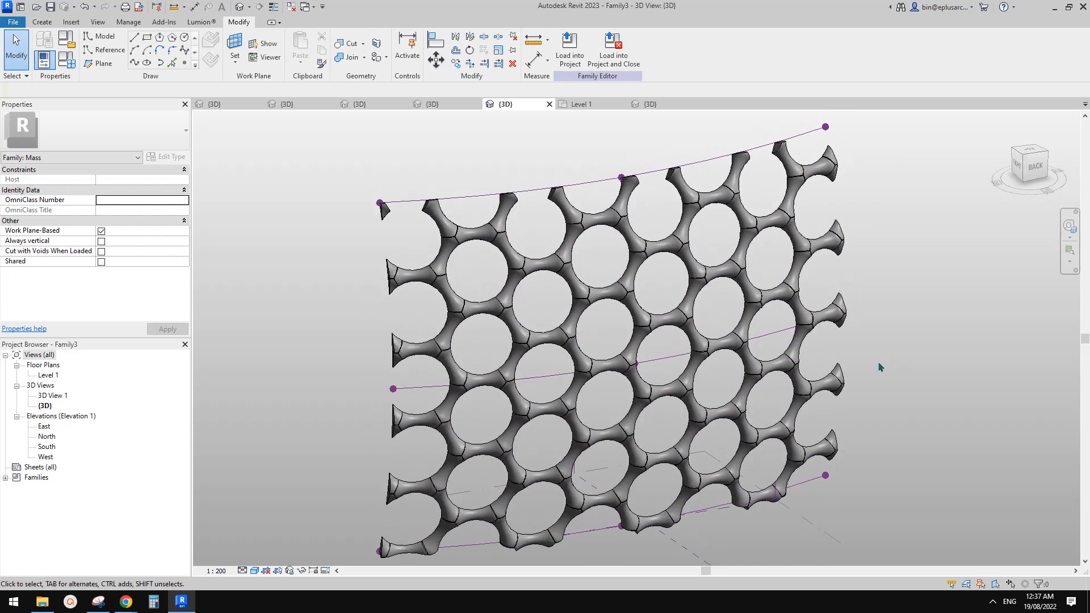